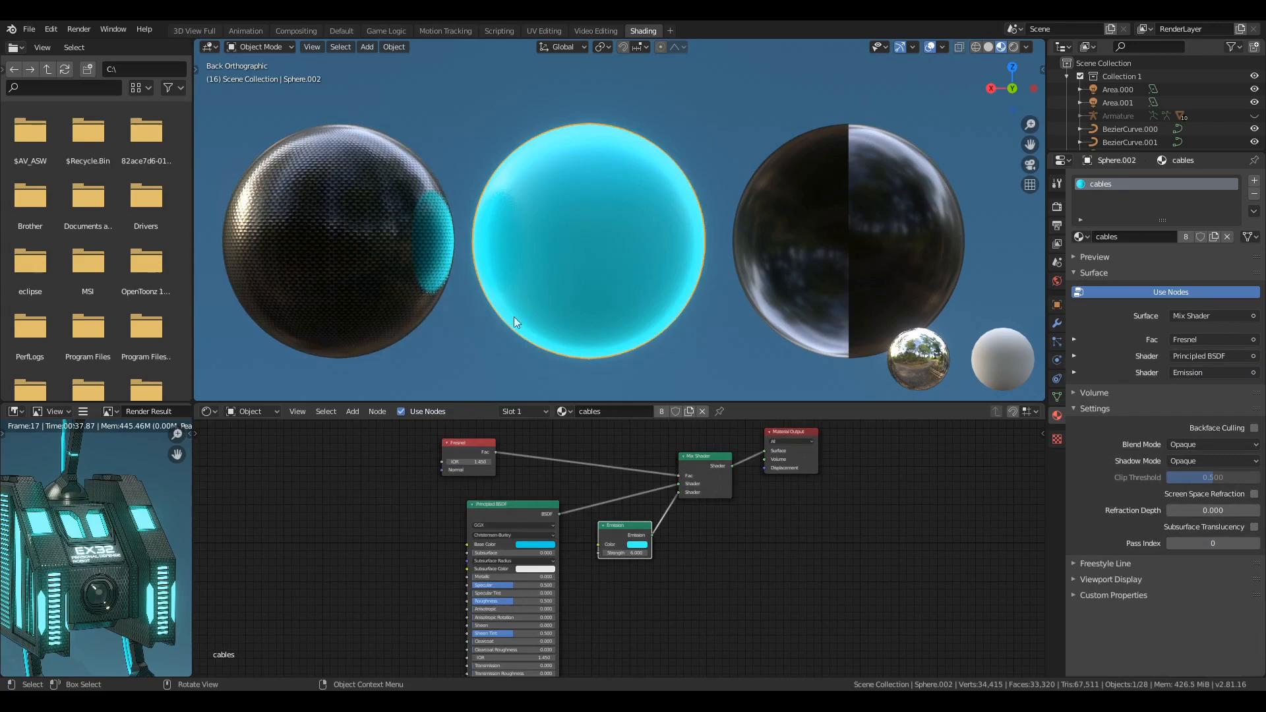
Step: Select the half-dark sphere with the lens material and inspect its shader settings and appearance
click(864, 268)
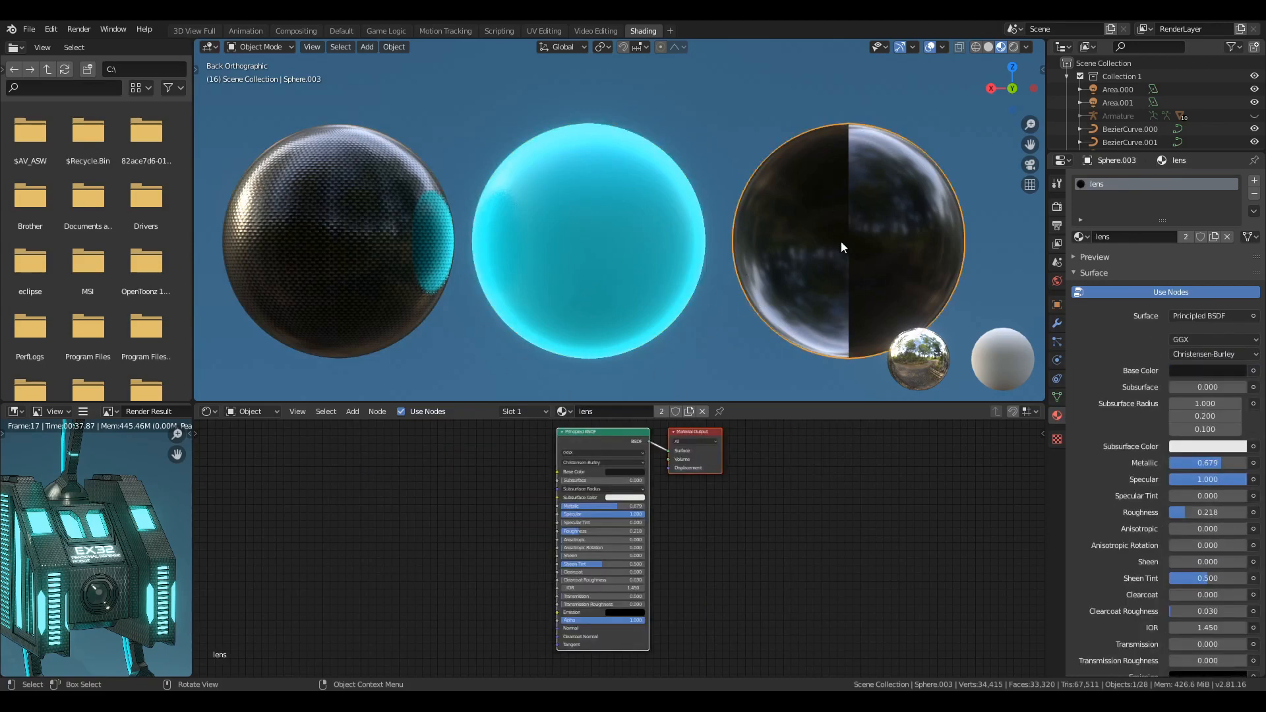
middle_drag(844, 231, 802, 226)
scroll(802, 226, down, 2)
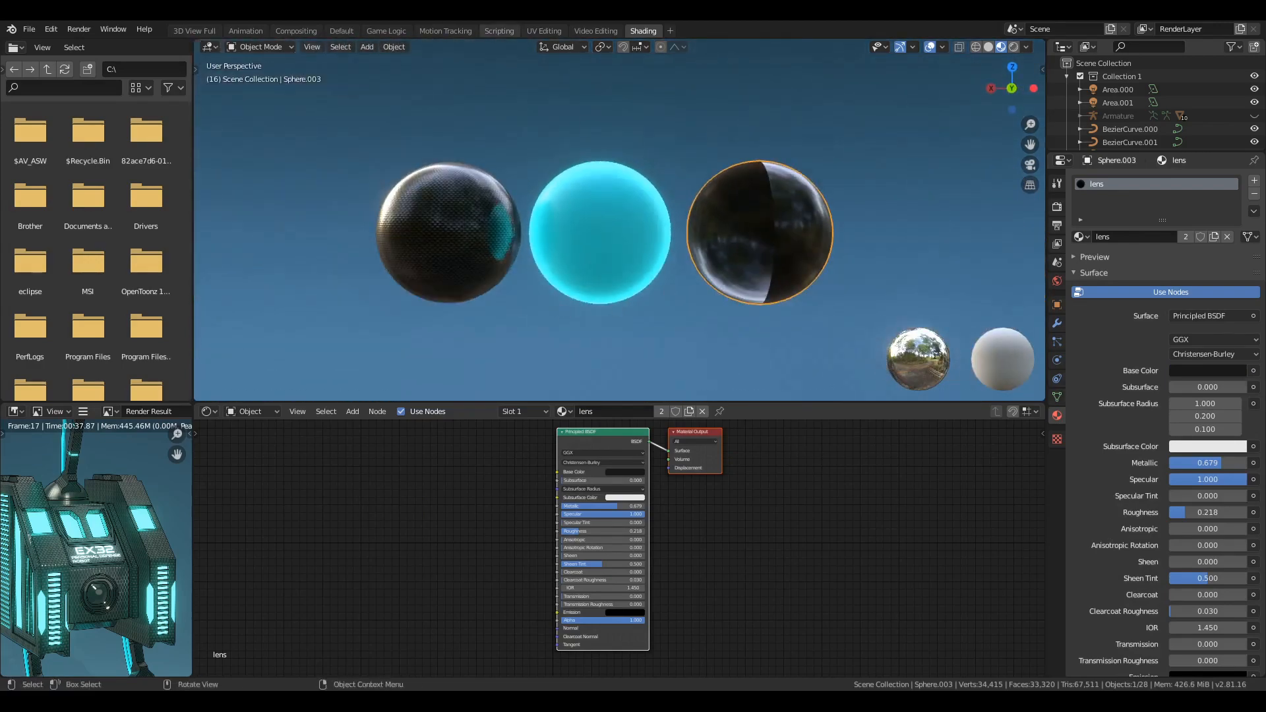
Step: Switch to the Default workspace and examine the finished robot's glowing body panels, lights and backdrop from several angles
click(341, 31)
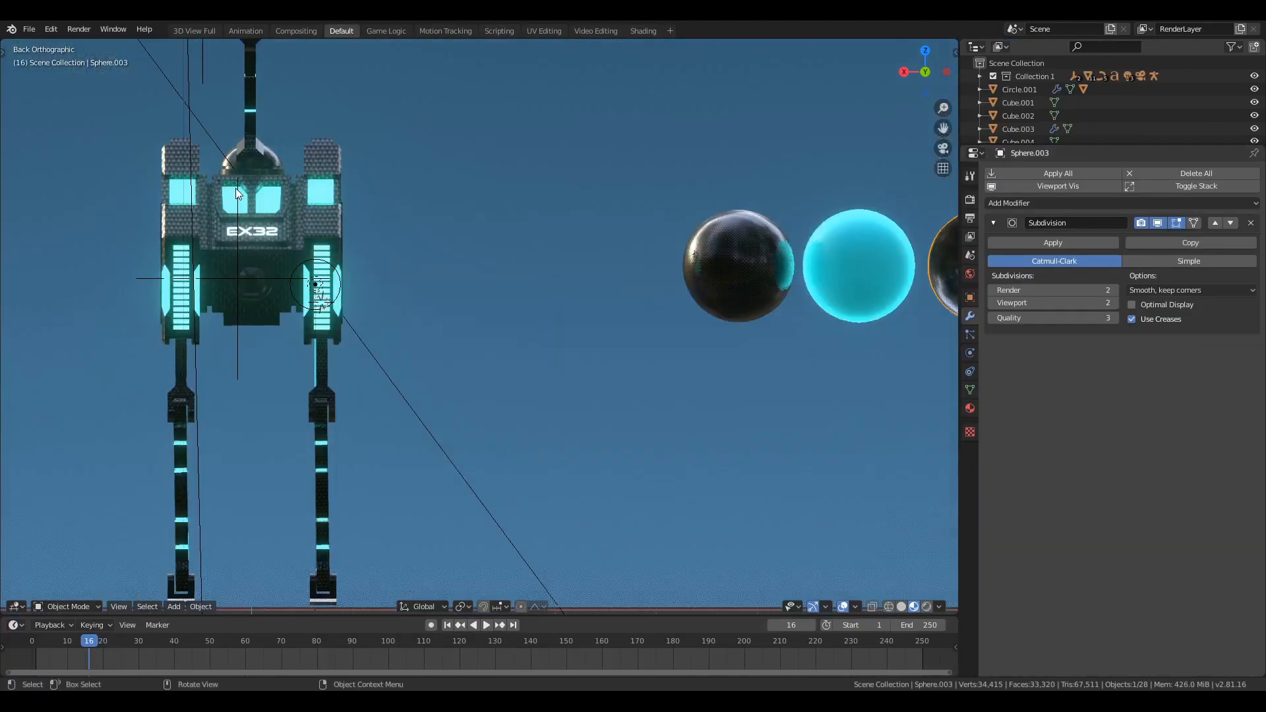
shift+middle_drag(227, 202, 460, 289)
click(341, 282)
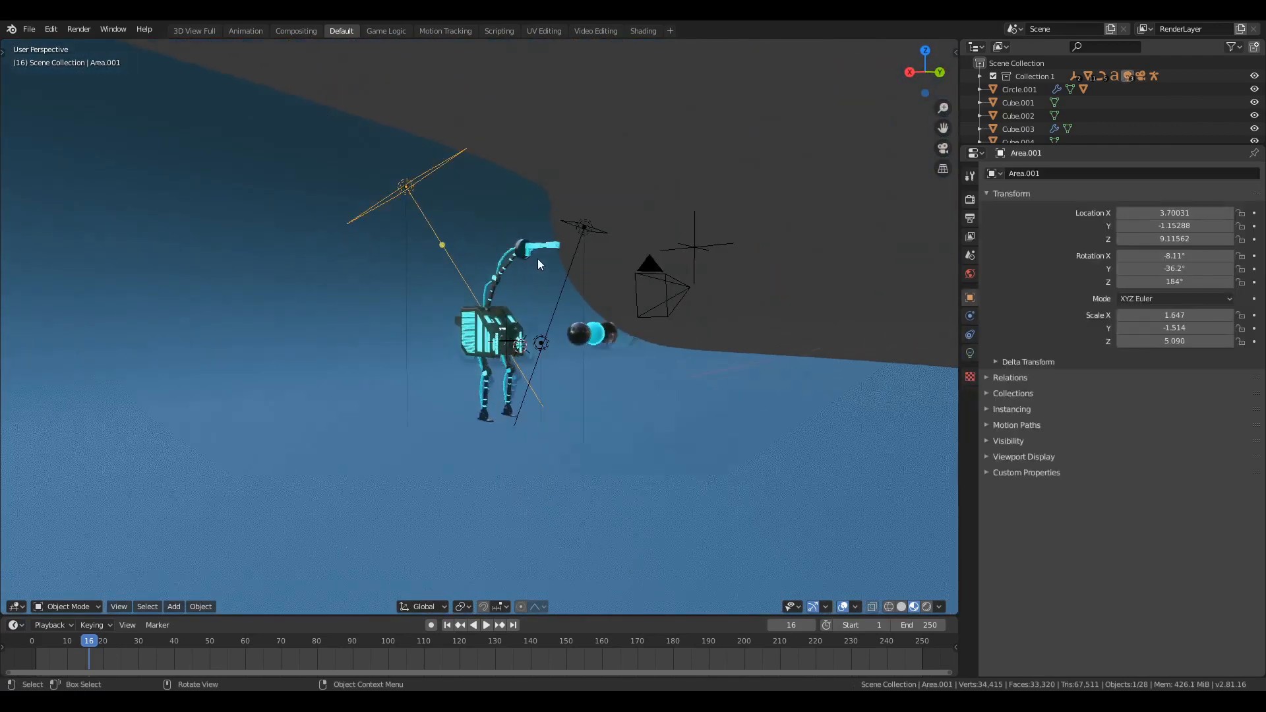
click(416, 343)
scroll(508, 350, up, 7)
middle_drag(638, 361, 474, 334)
scroll(551, 384, down, 8)
scroll(464, 362, up, 9)
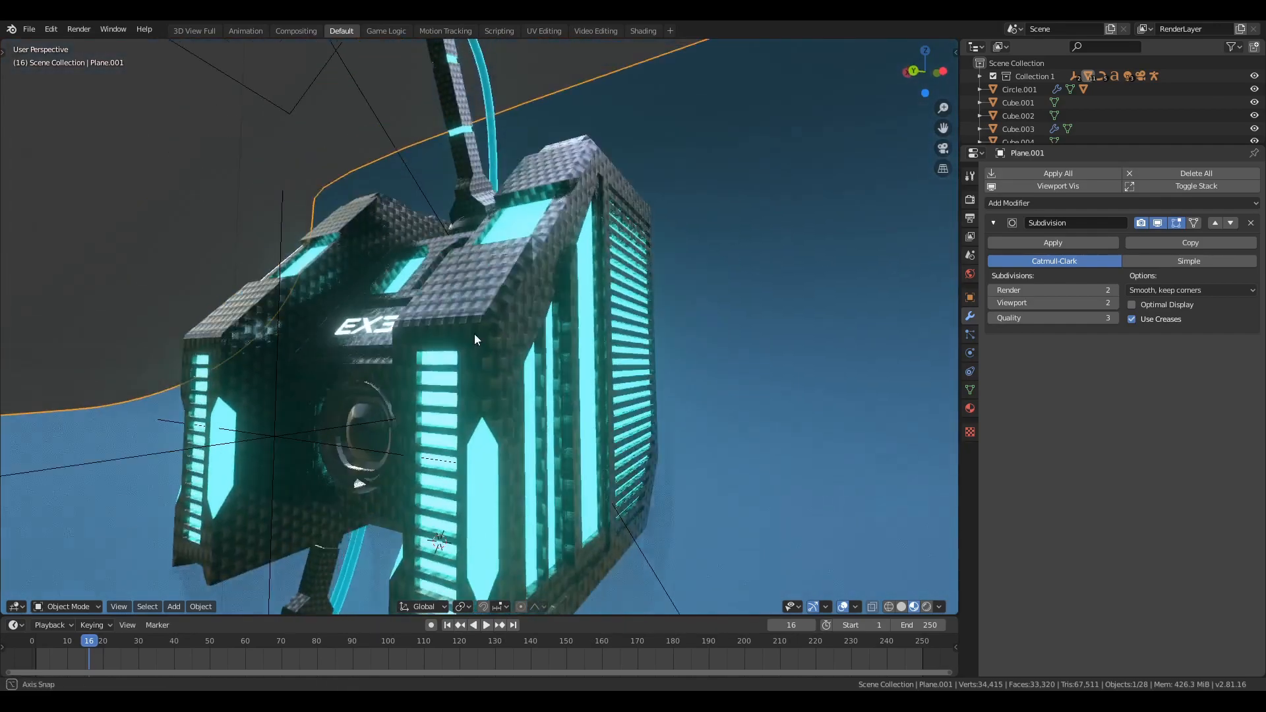
scroll(473, 334, down, 3)
scroll(474, 334, down, 2)
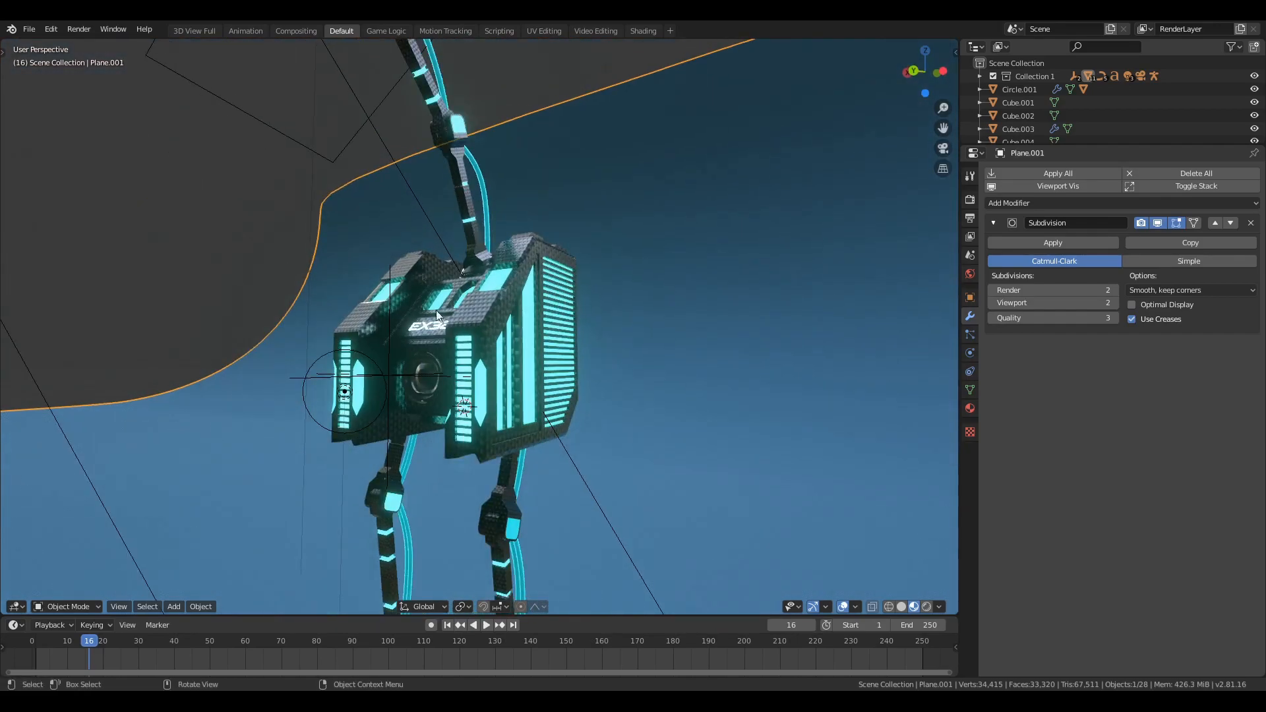
Step: Open the recent file public_kitbashed.blend
click(29, 31)
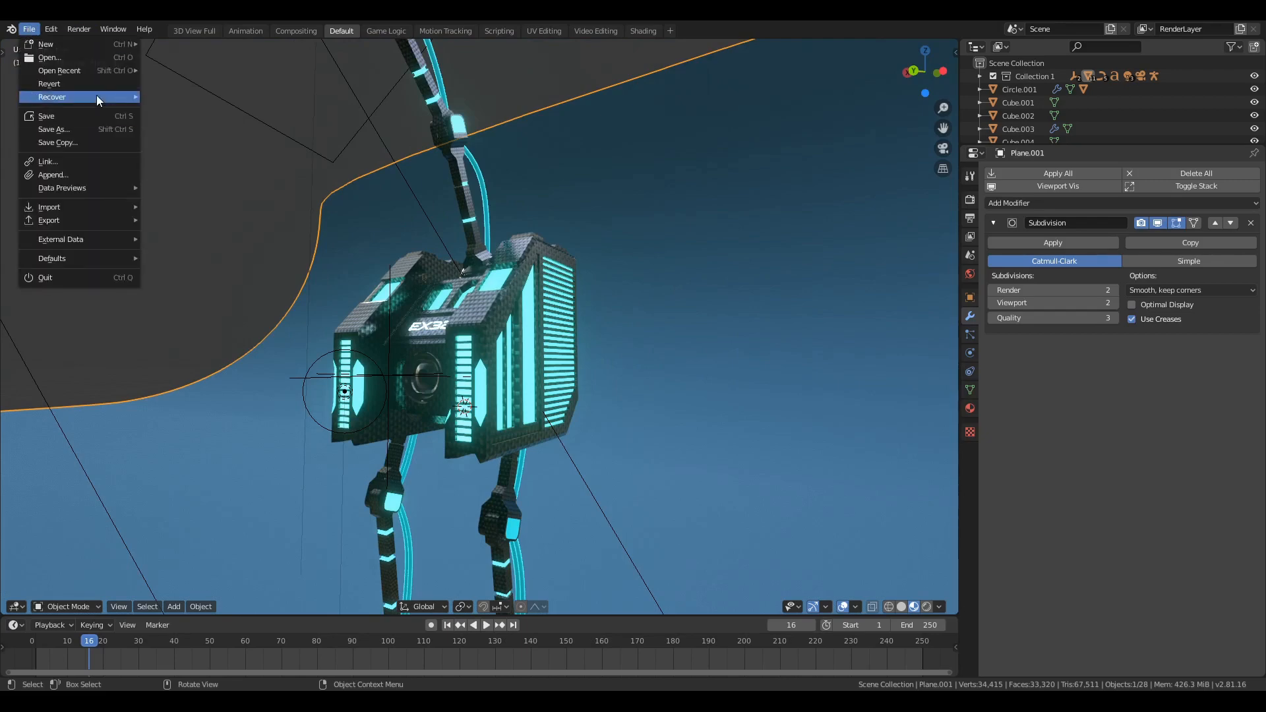
mouse_move(90, 70)
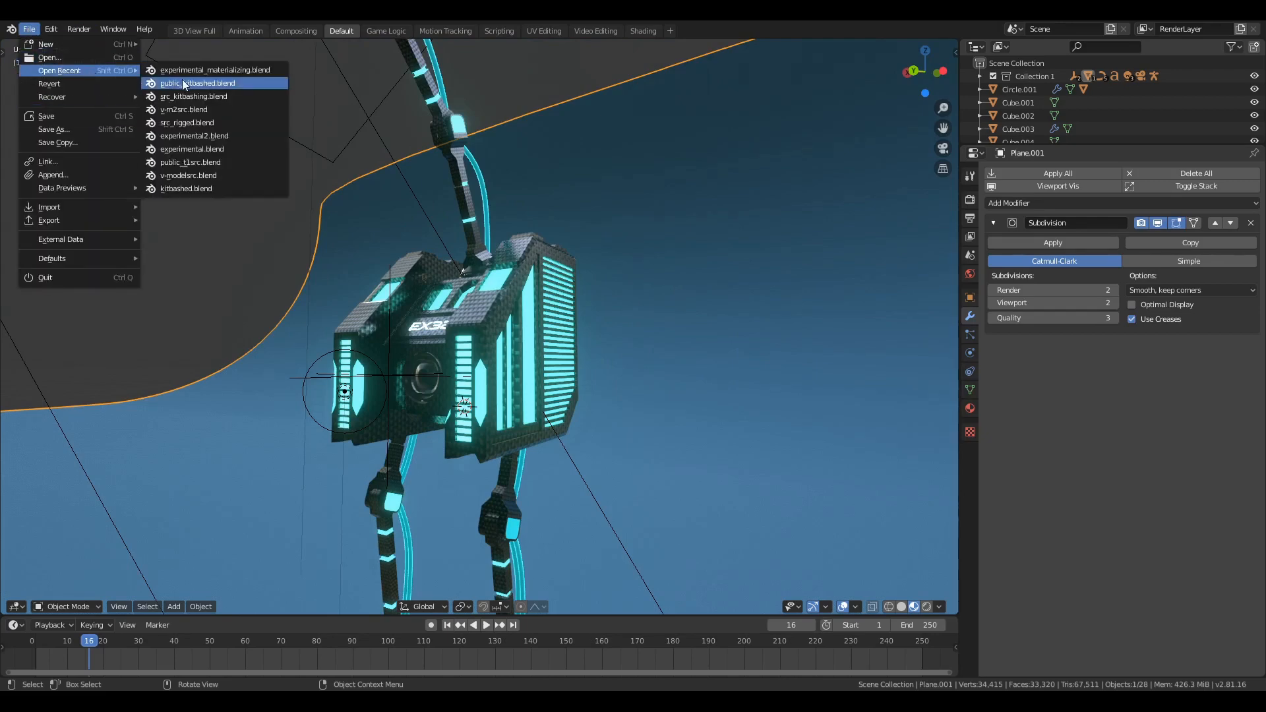
click(243, 83)
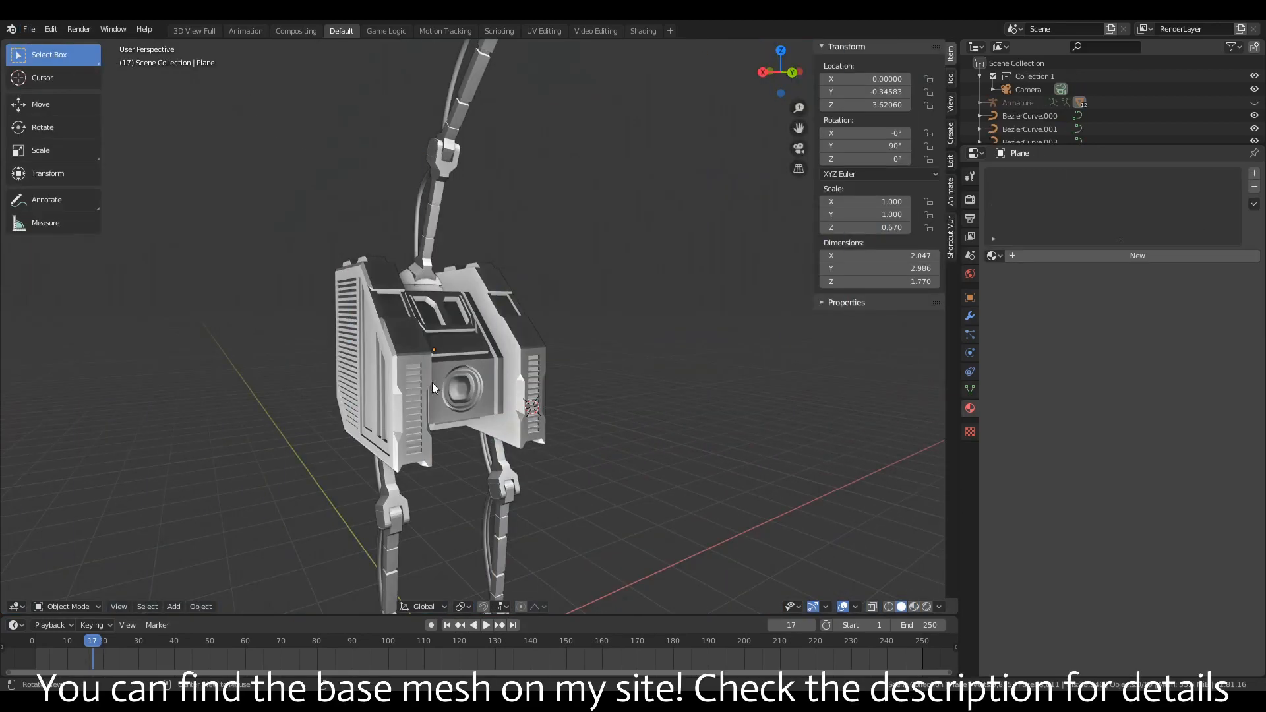
Step: Examine the side panels, vents and front of the robot's body, including the side panel's edges in Edit Mode
middle_drag(433, 383, 332, 398)
scroll(597, 363, up, 5)
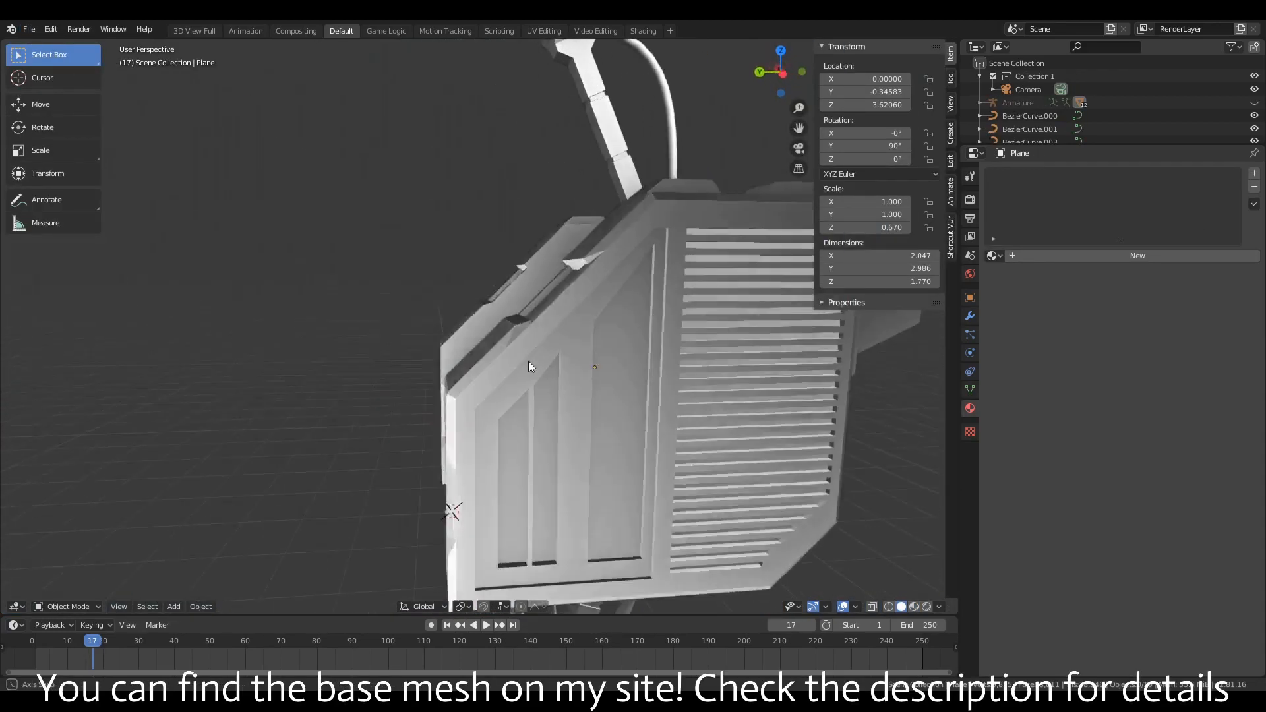
middle_drag(528, 366, 553, 407)
key(Tab)
click(554, 386)
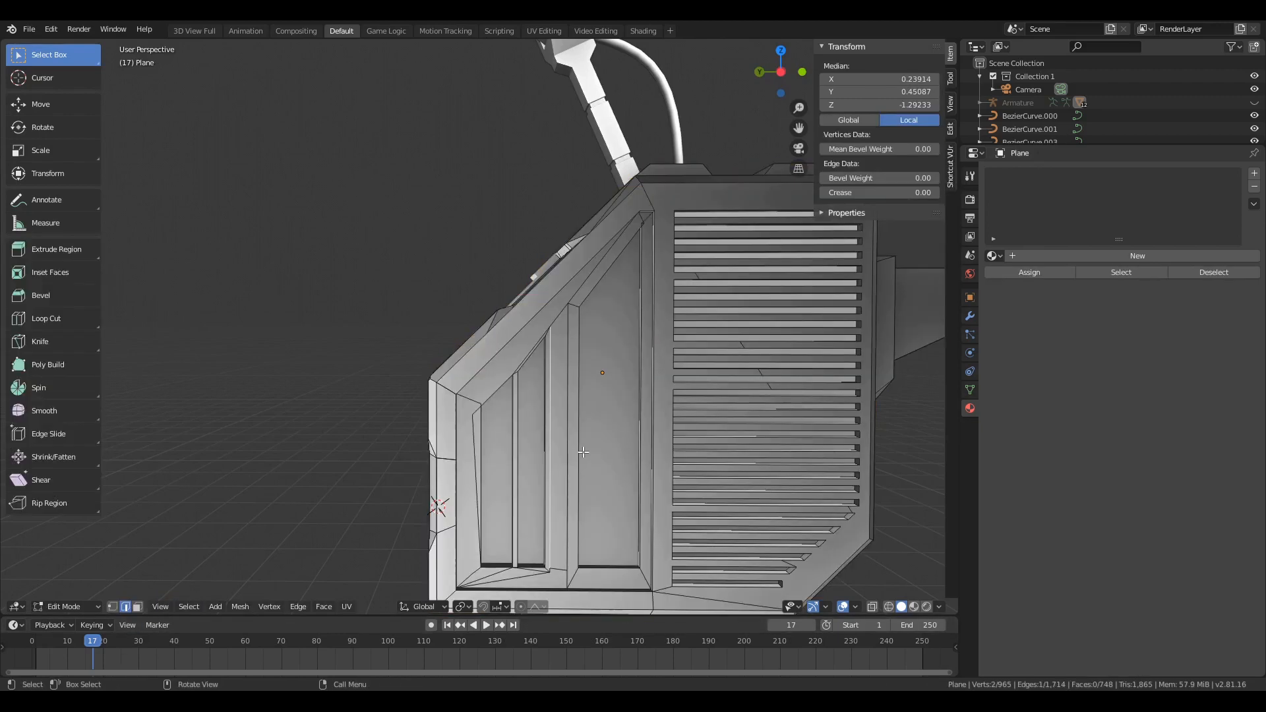
middle_drag(584, 464, 633, 405)
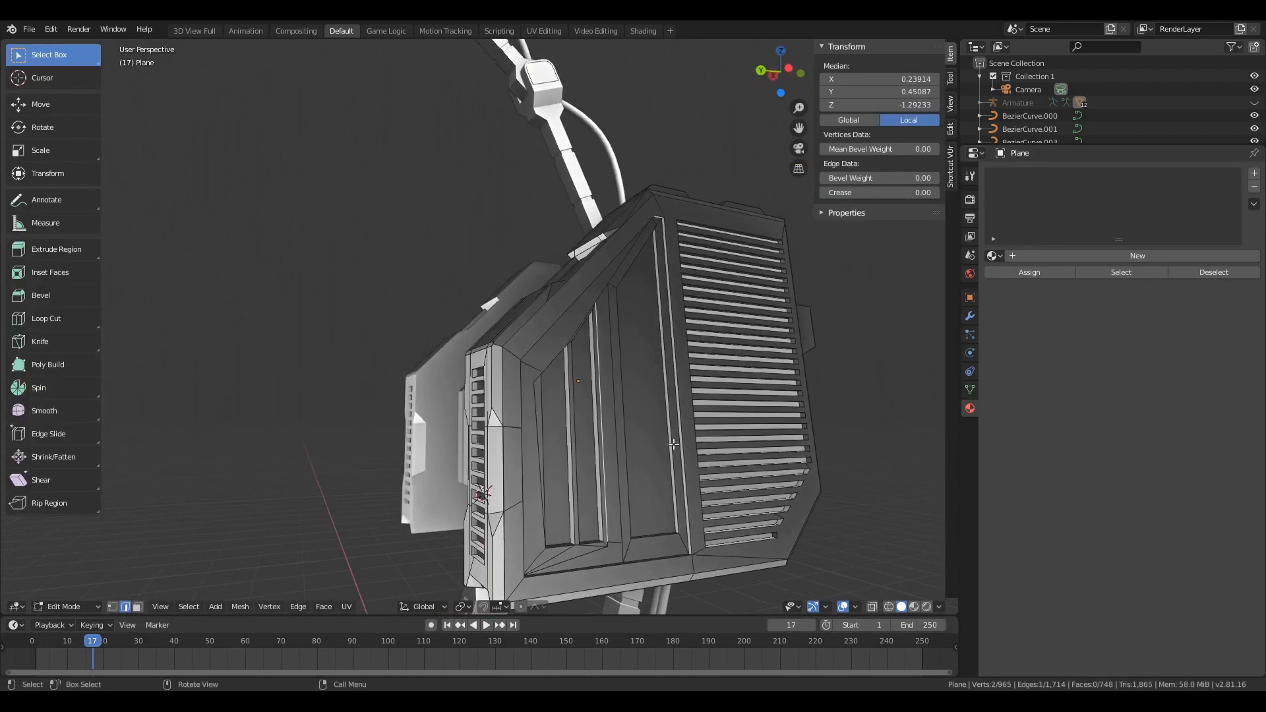
key(Tab)
middle_drag(653, 473, 571, 531)
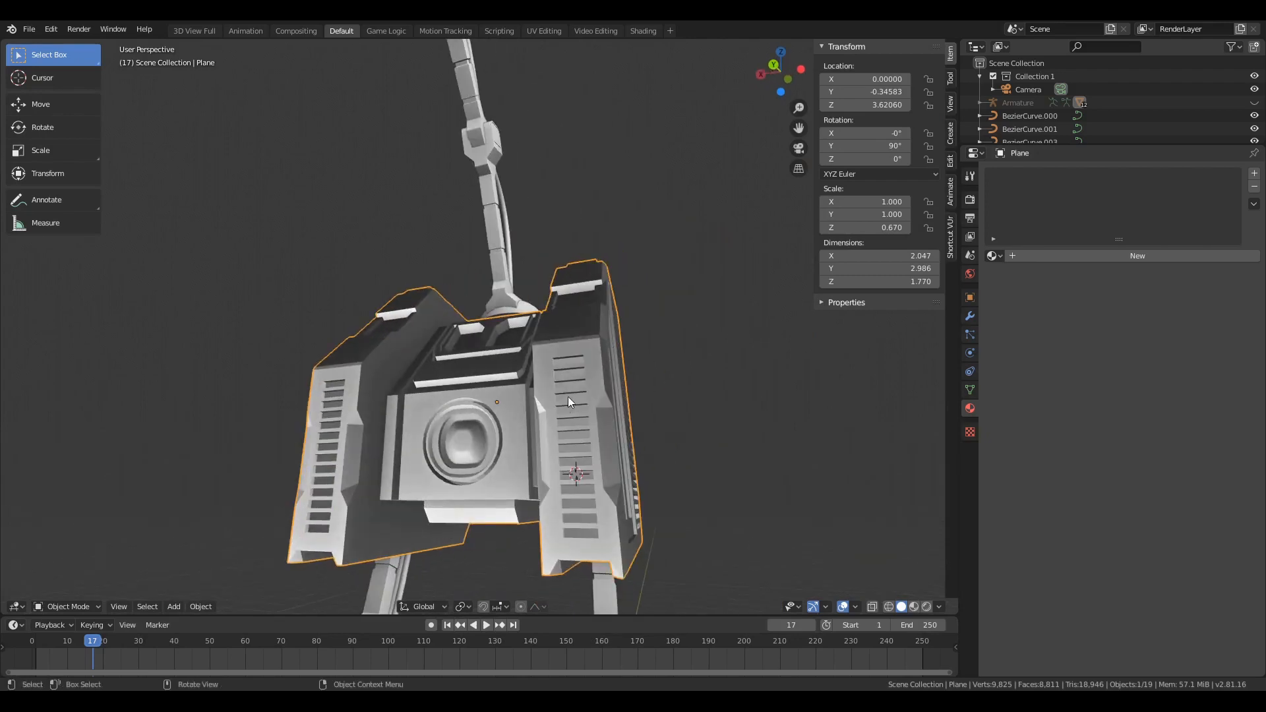
middle_drag(636, 422, 627, 422)
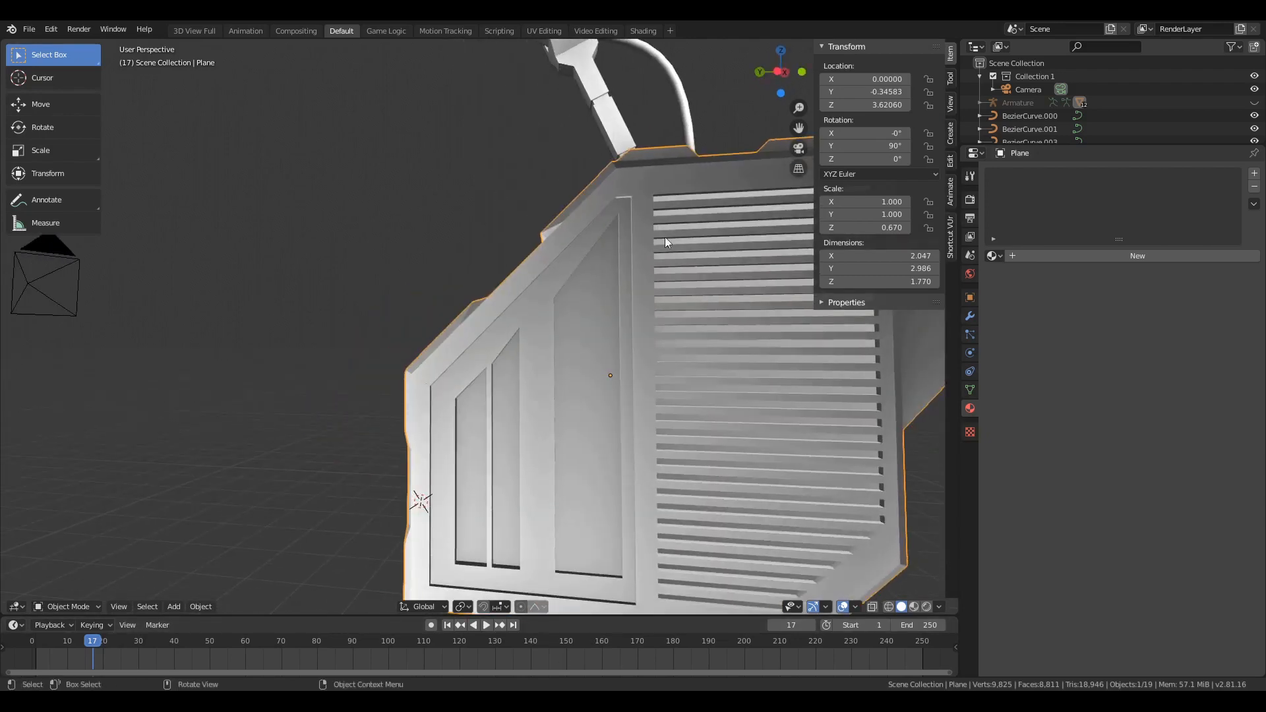
Step: In face selection mode, extrude the face between the recessed panels on the side of the robot's body
key(Tab)
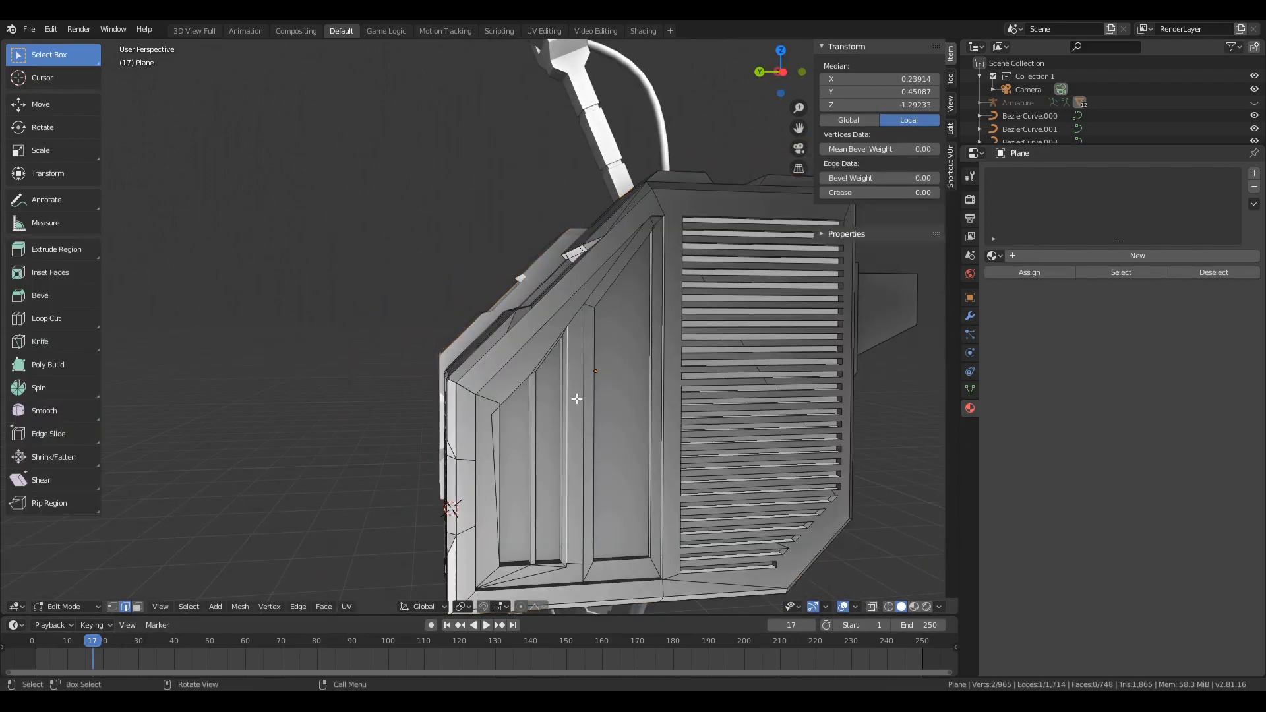
click(137, 607)
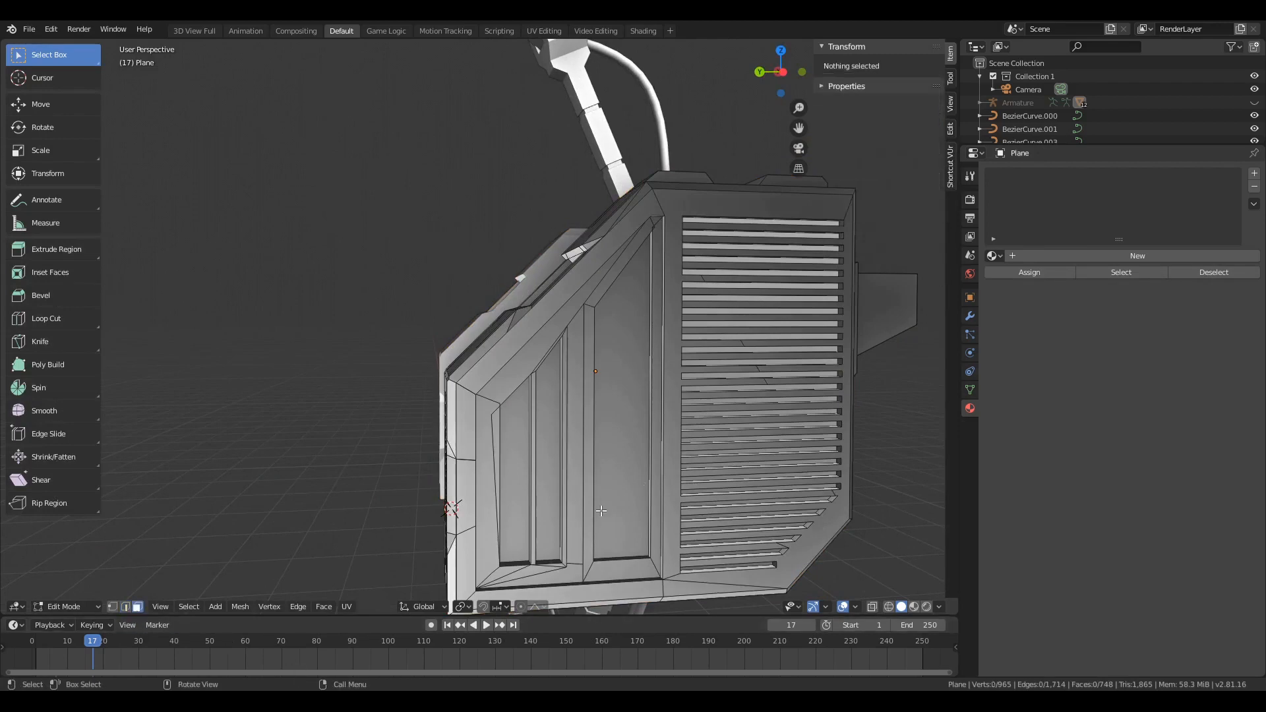
click(583, 523)
Step: Examine the front of the robot's body, its back and the leg cables from several angles
middle_drag(583, 523, 397, 343)
key(Tab)
scroll(466, 322, up, 5)
key(Tab)
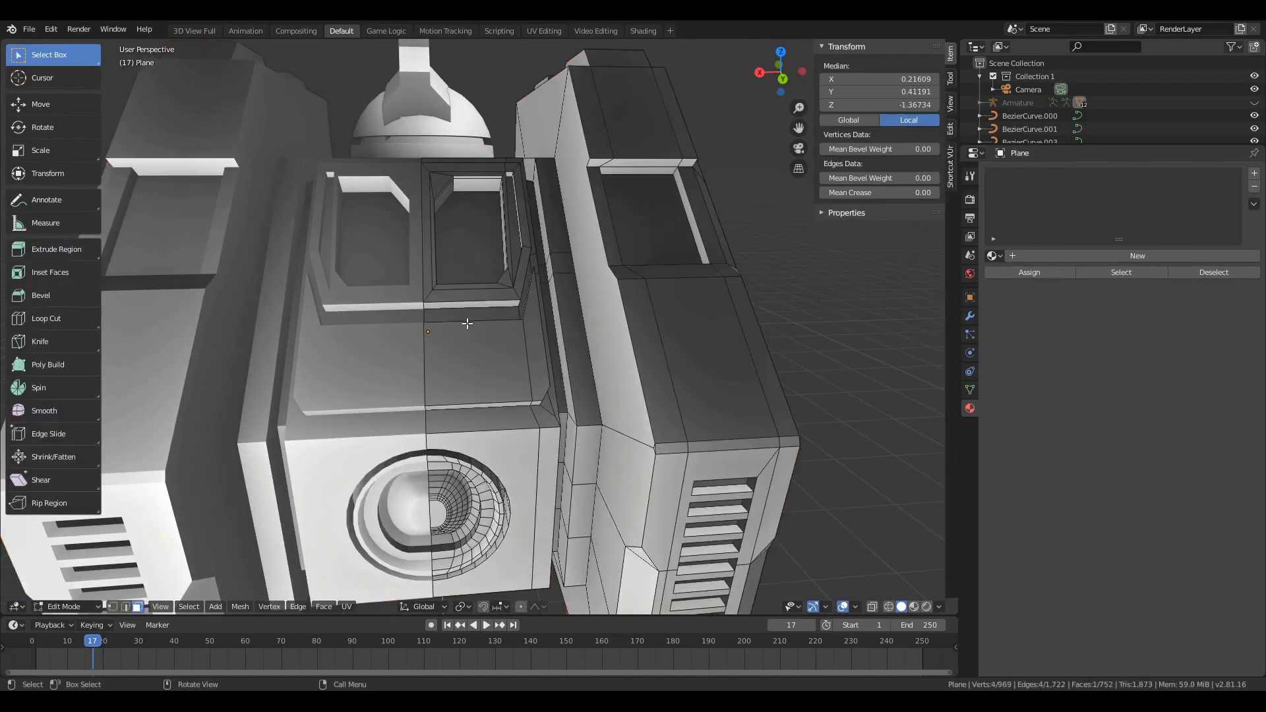
key(Tab)
middle_drag(530, 317, 578, 365)
scroll(540, 318, down, 3)
scroll(578, 364, down, 6)
key(alt+a)
middle_drag(436, 242, 629, 275)
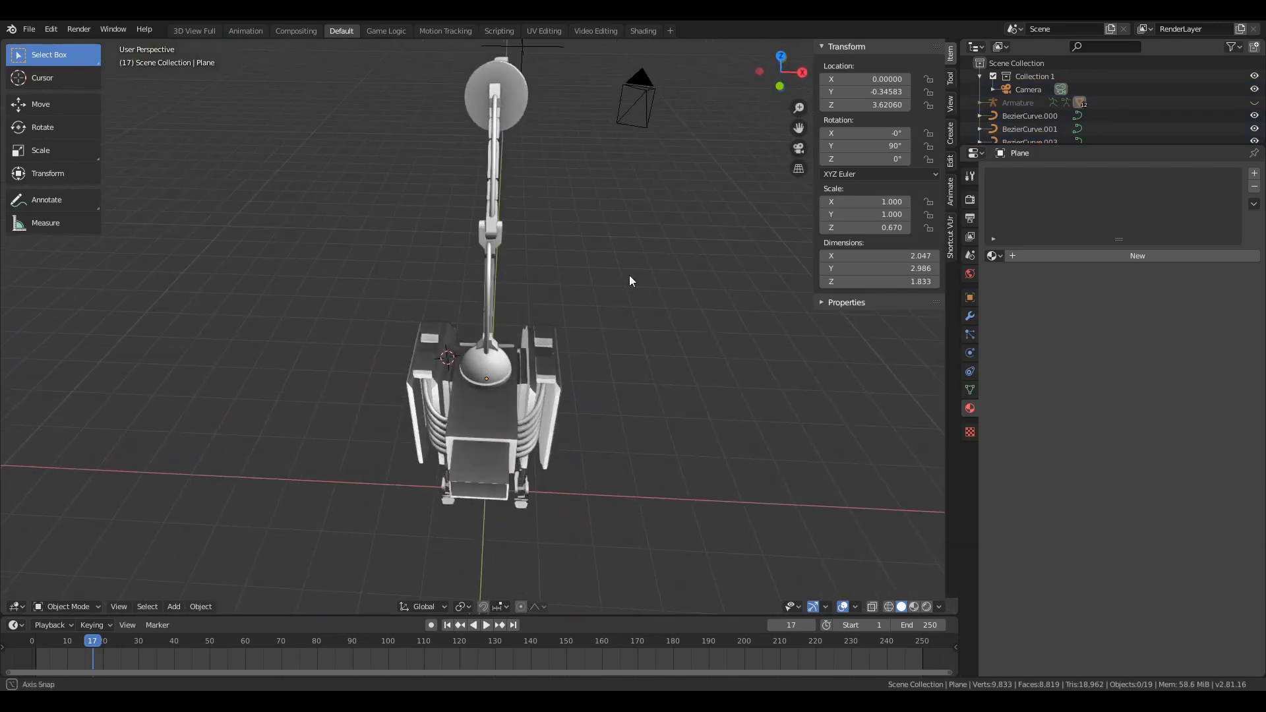
middle_drag(521, 376, 529, 462)
click(528, 483)
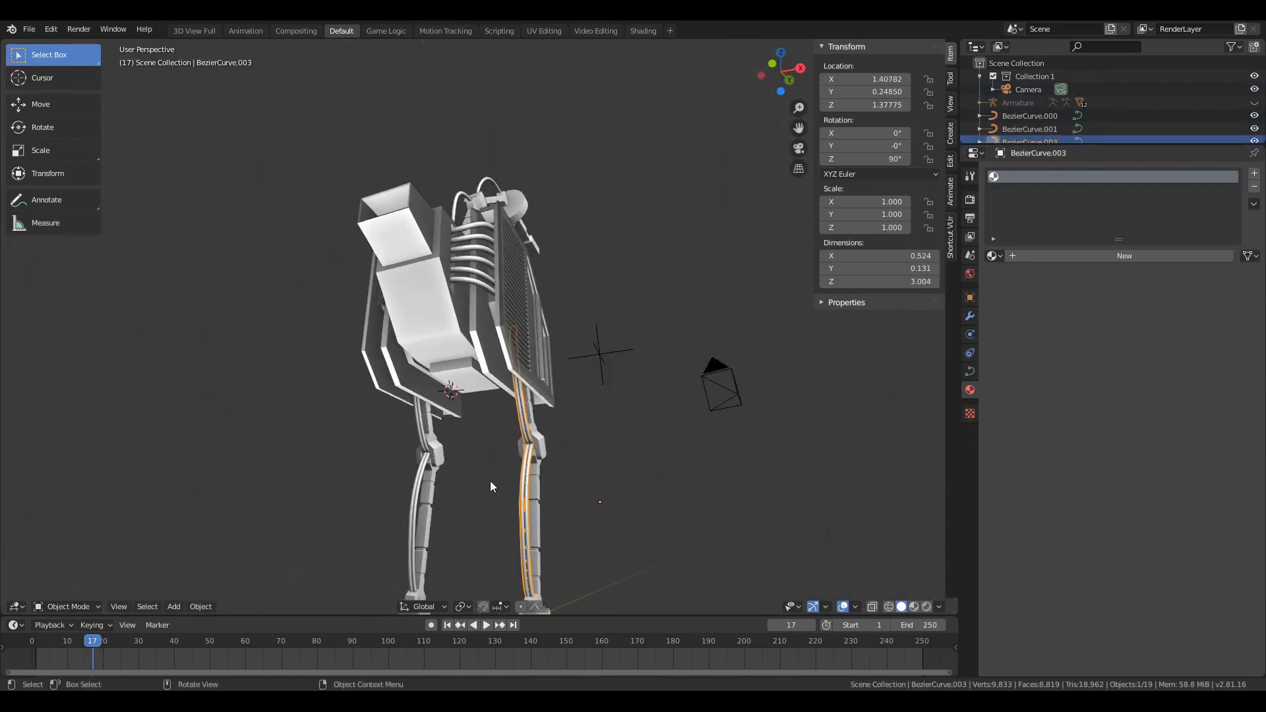
middle_drag(611, 389, 517, 379)
Step: Create a new material on the robot's body and name it carbonFibre
key(a)
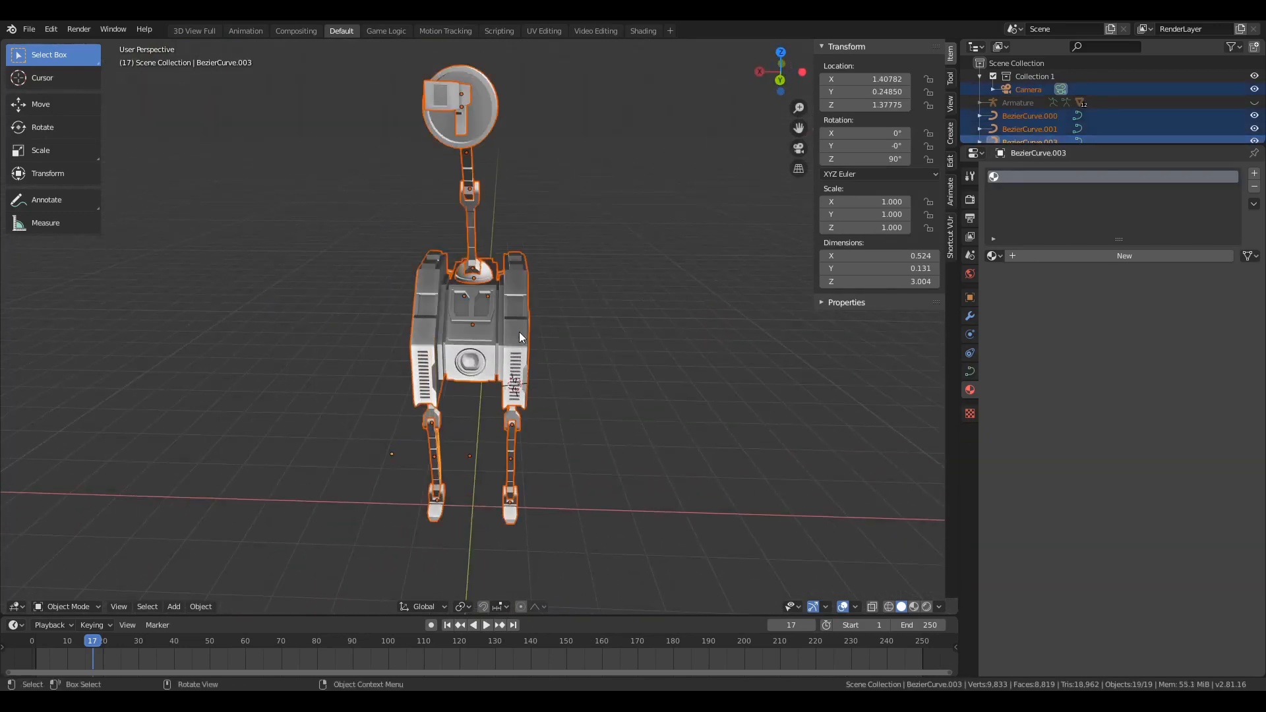
click(520, 330)
scroll(528, 323, up, 3)
middle_drag(627, 314, 741, 319)
click(1042, 257)
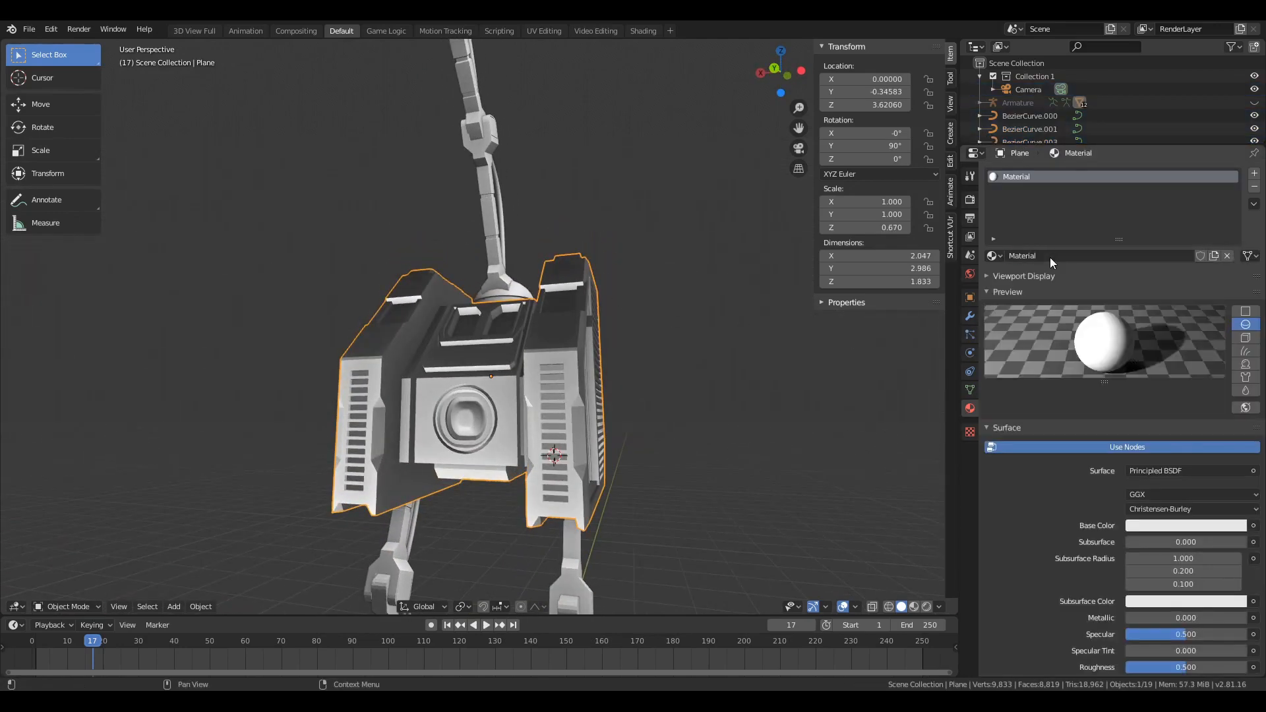
click(1050, 257)
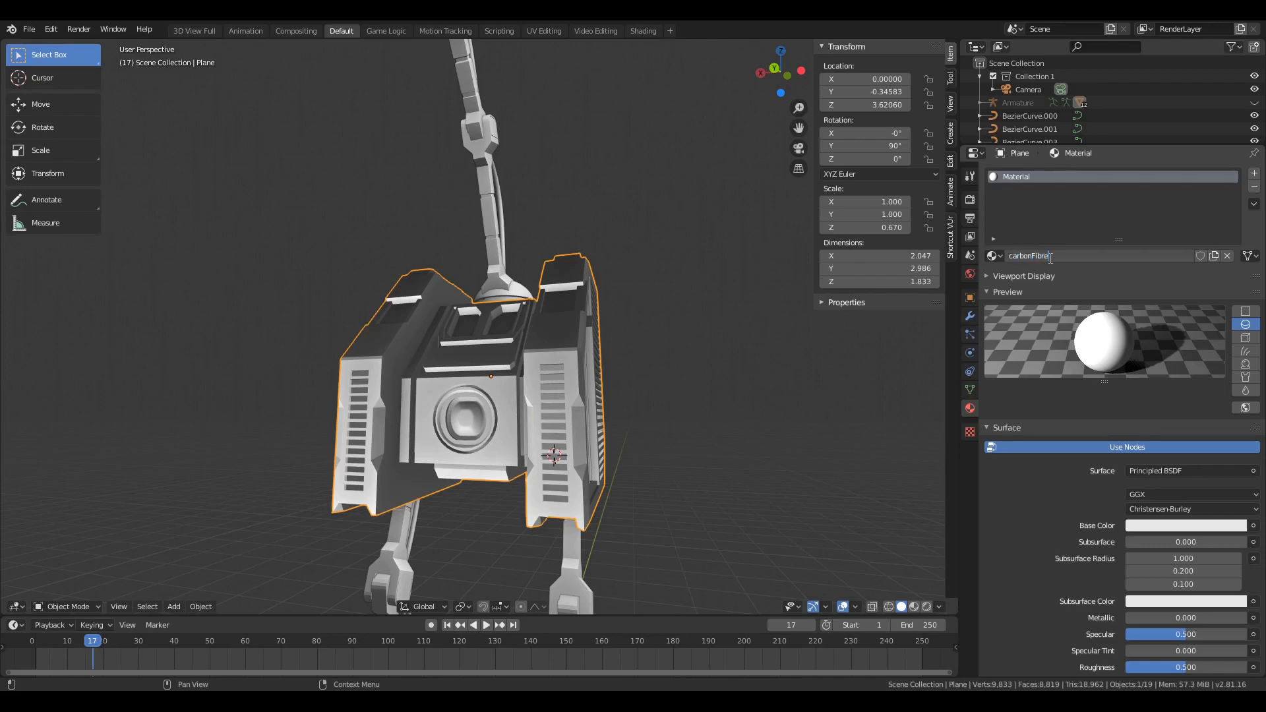
key(Return)
Step: Switch to the Shading workspace and show the robot's body in rendered viewport shading
click(638, 31)
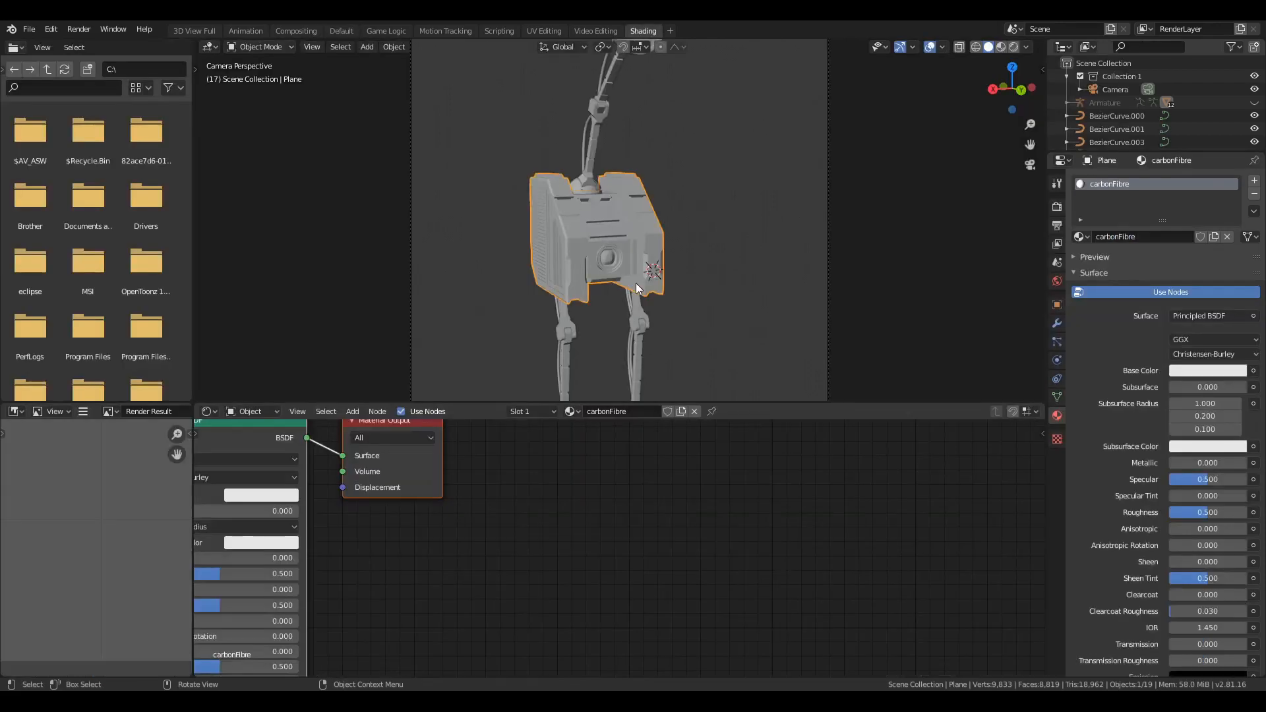
scroll(659, 251, up, 4)
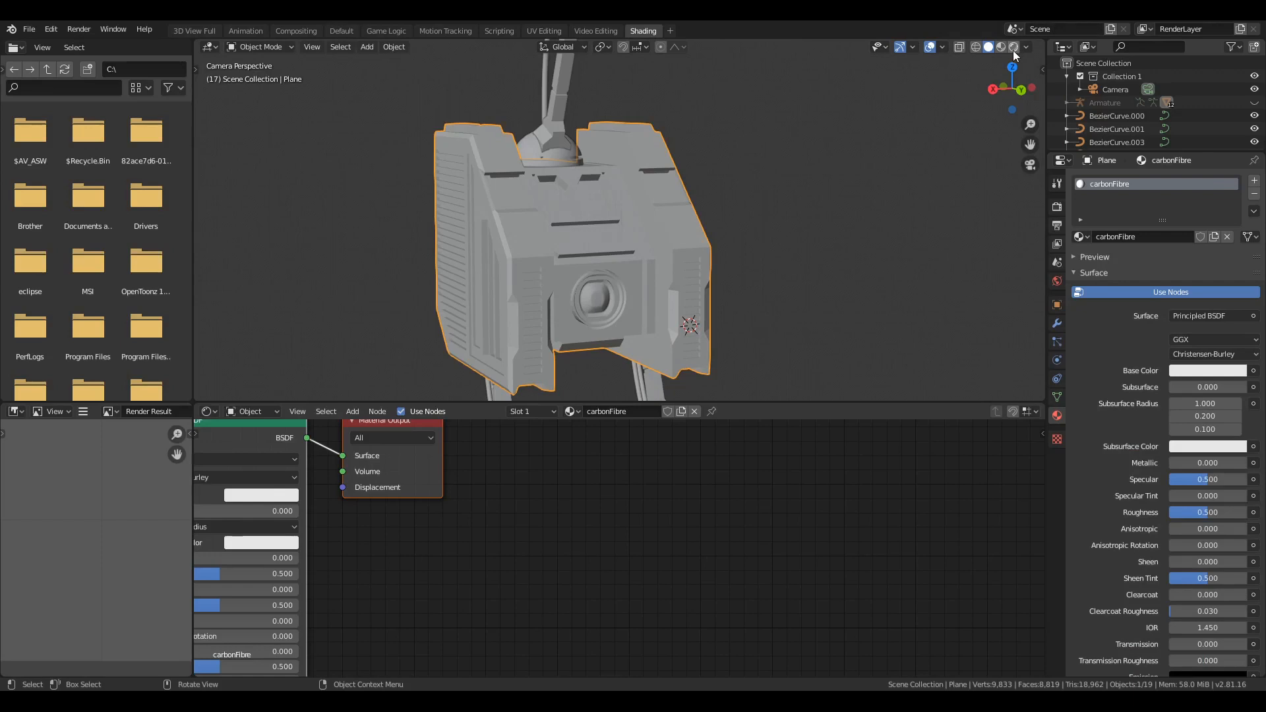
click(1014, 47)
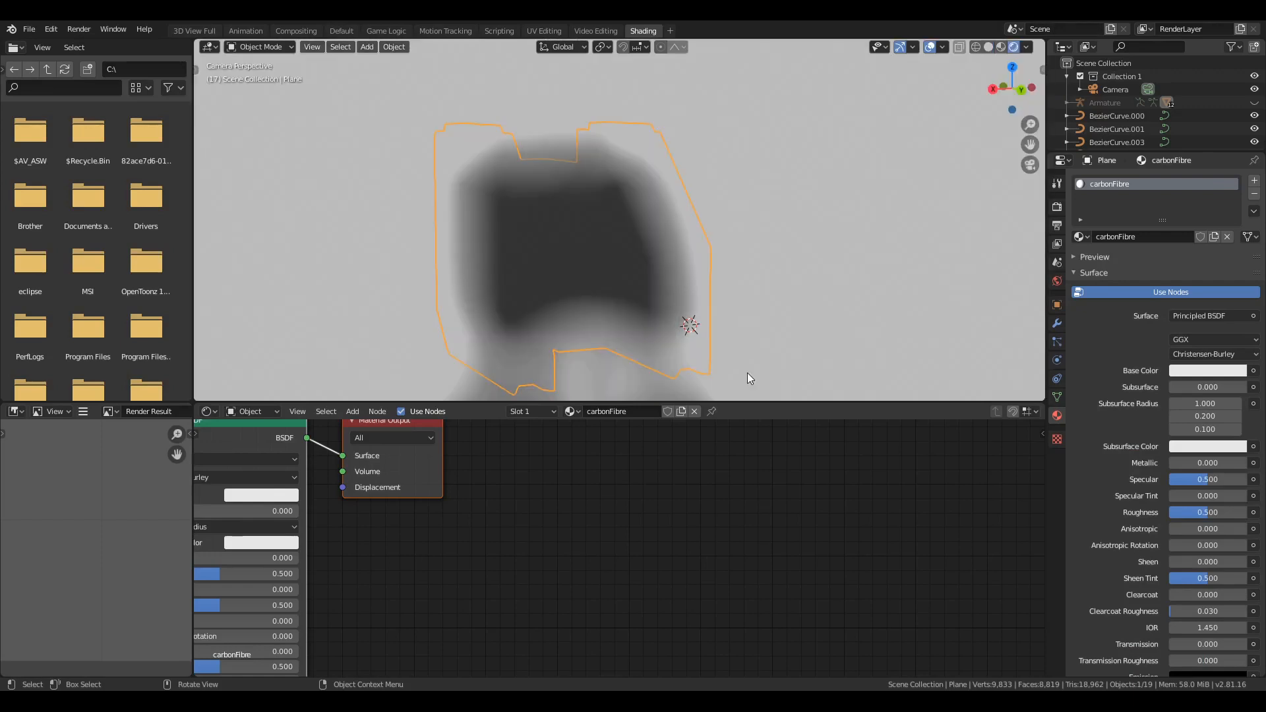
mouse_move(596, 300)
middle_down()
mouse_move(675, 269)
mouse_move(883, 282)
mouse_move(836, 276)
middle_up()
scroll(730, 260, up, 6)
middle_drag(729, 260, 580, 267)
Step: Set the world background strength to 3.8
click(1058, 226)
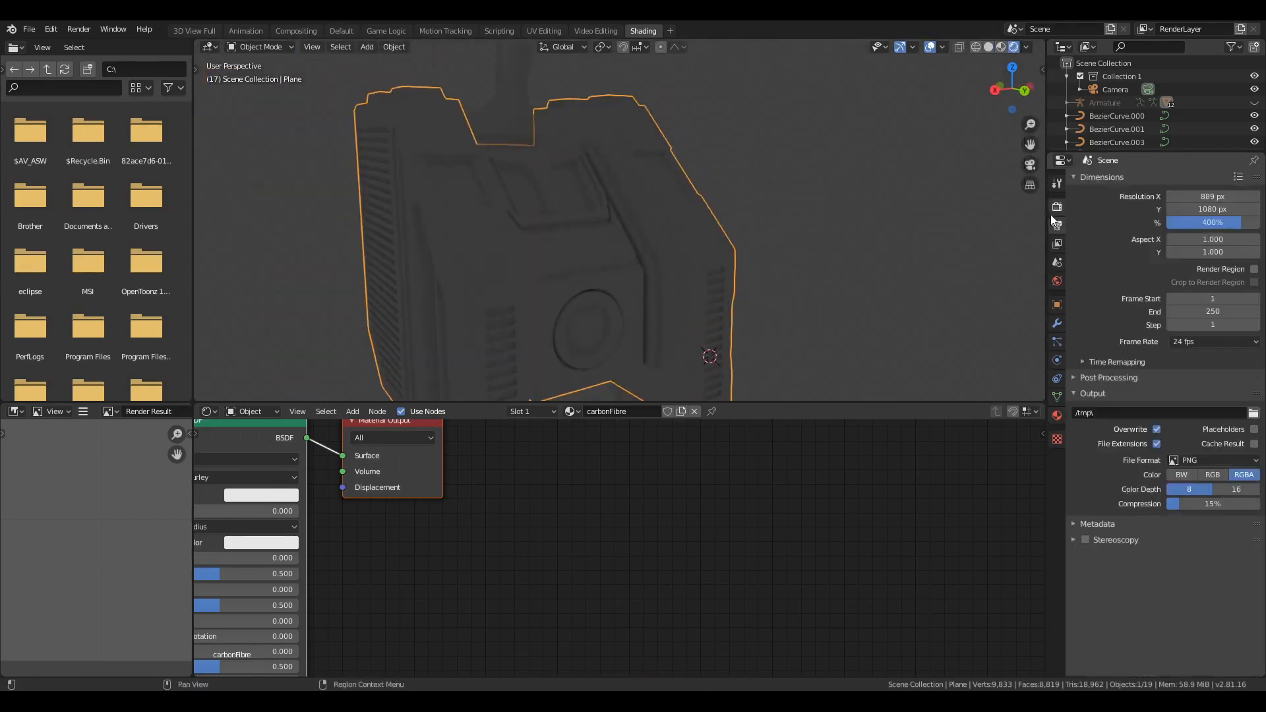
click(1057, 206)
scroll(506, 248, down, 2)
scroll(507, 248, down, 2)
scroll(530, 267, up, 4)
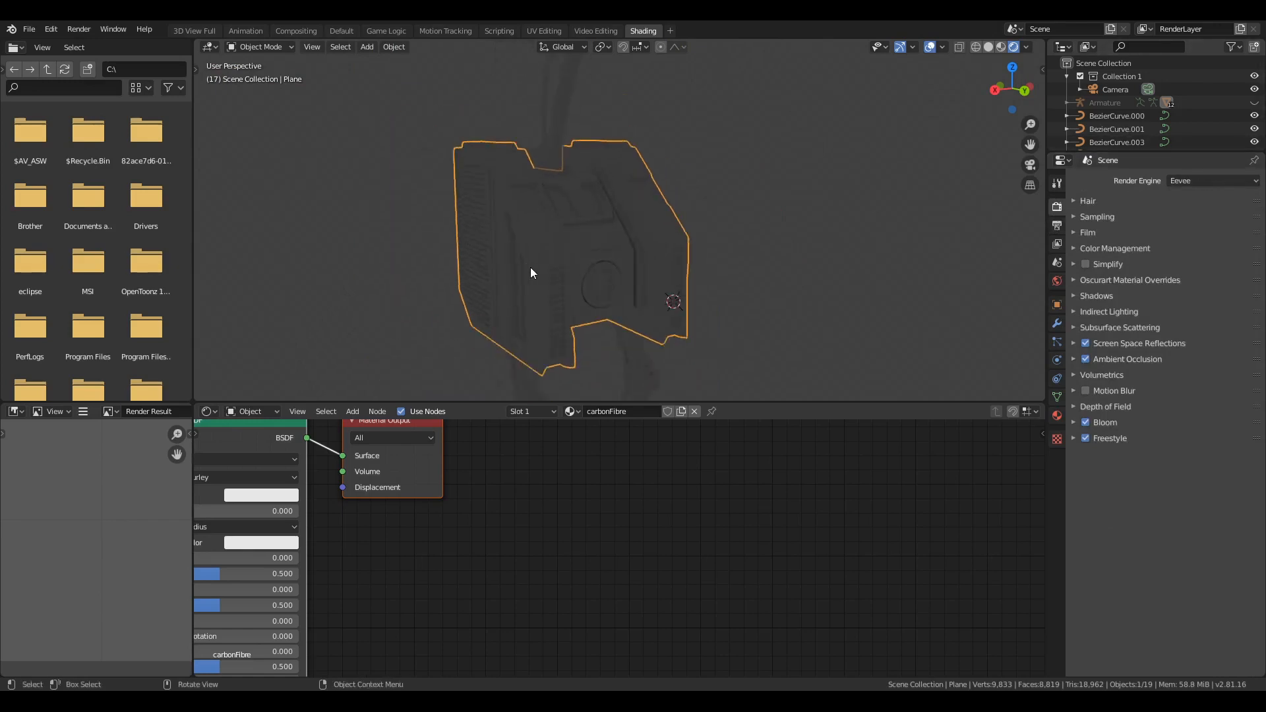
scroll(662, 274, down, 4)
click(1057, 281)
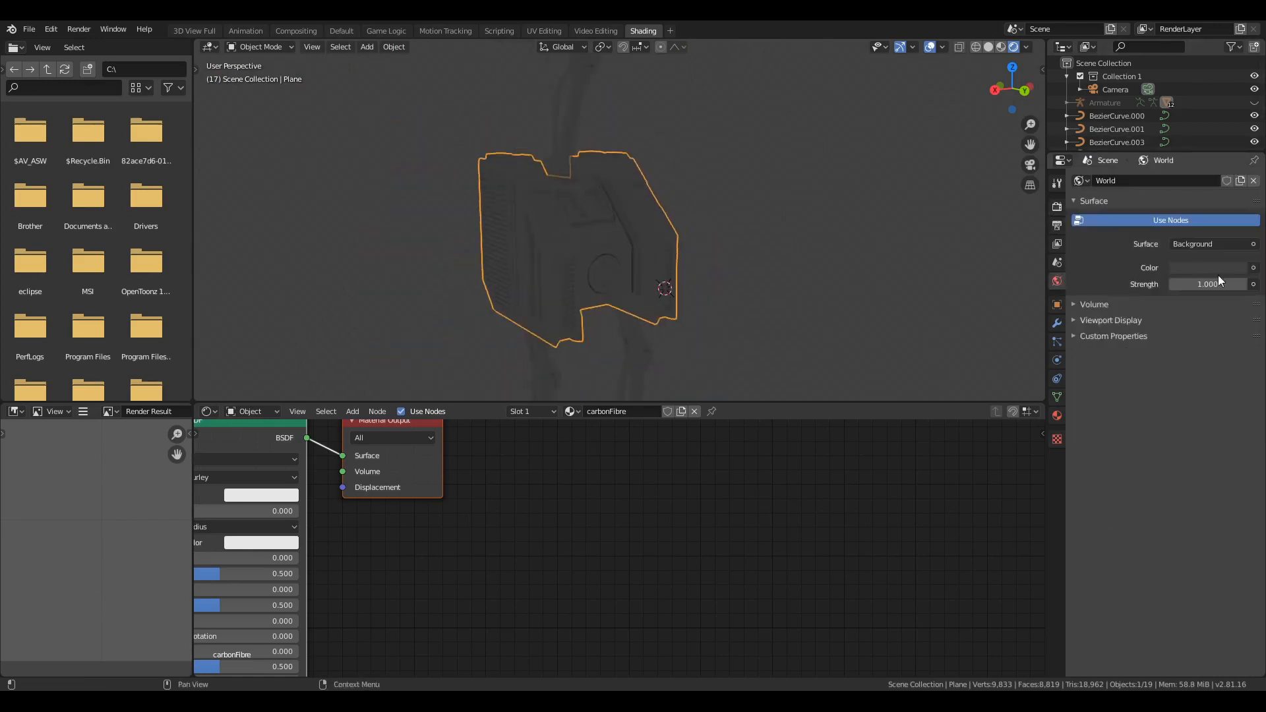
mouse_move(1199, 284)
mouse_down()
mouse_move(1234, 283)
mouse_move(1220, 283)
mouse_up()
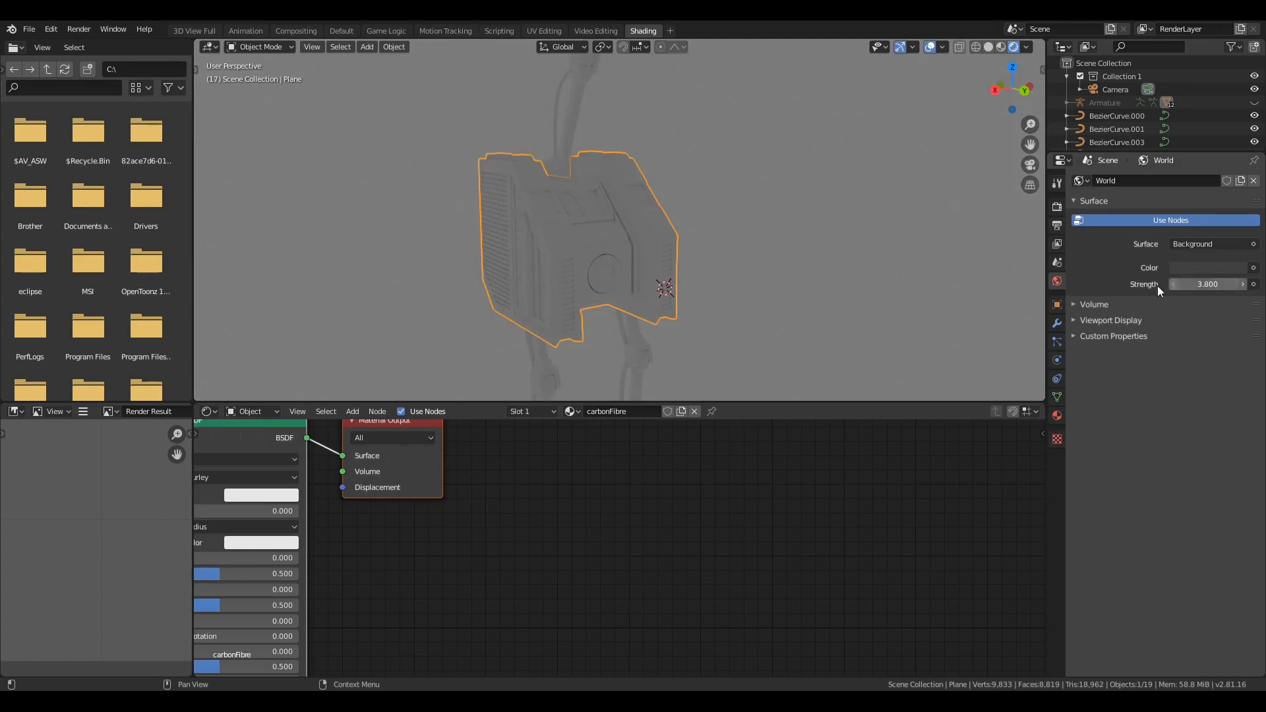
scroll(627, 308, up, 5)
middle_drag(627, 308, 554, 315)
Step: Add an Image Texture node to the carbonFibre material beside the Principled BSDF node
middle_drag(393, 515, 741, 482)
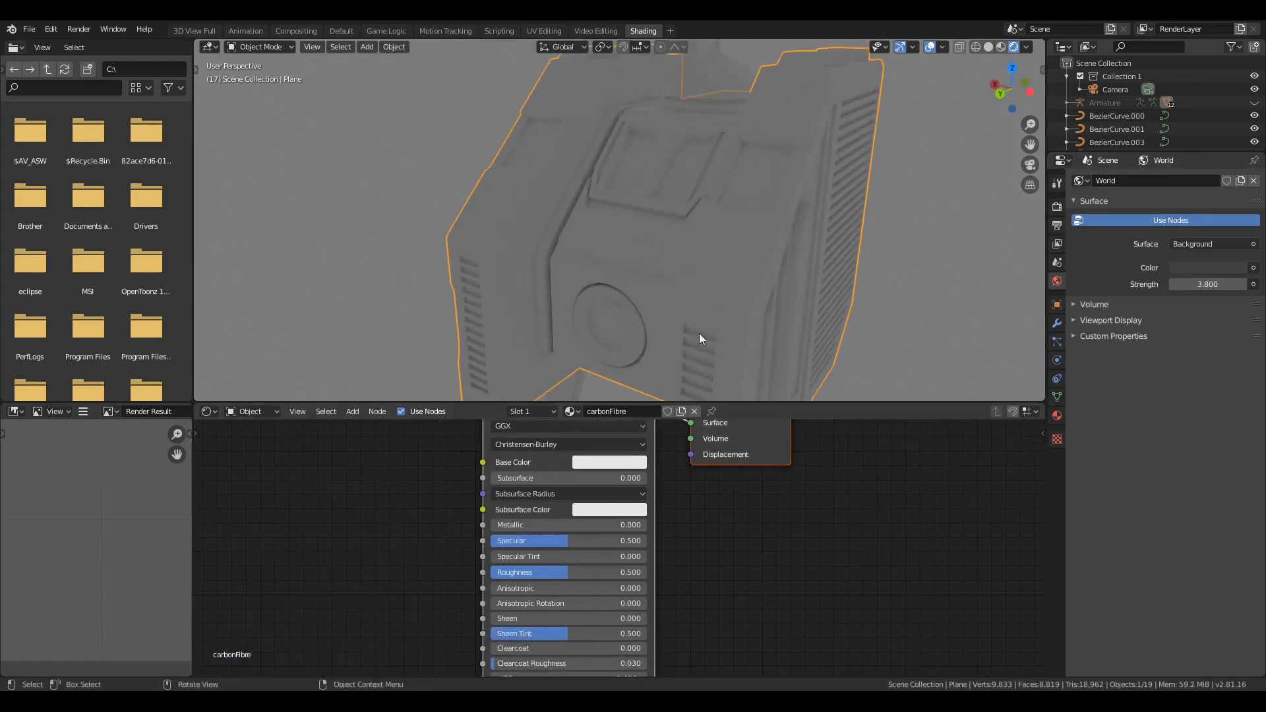
scroll(699, 339, down, 4)
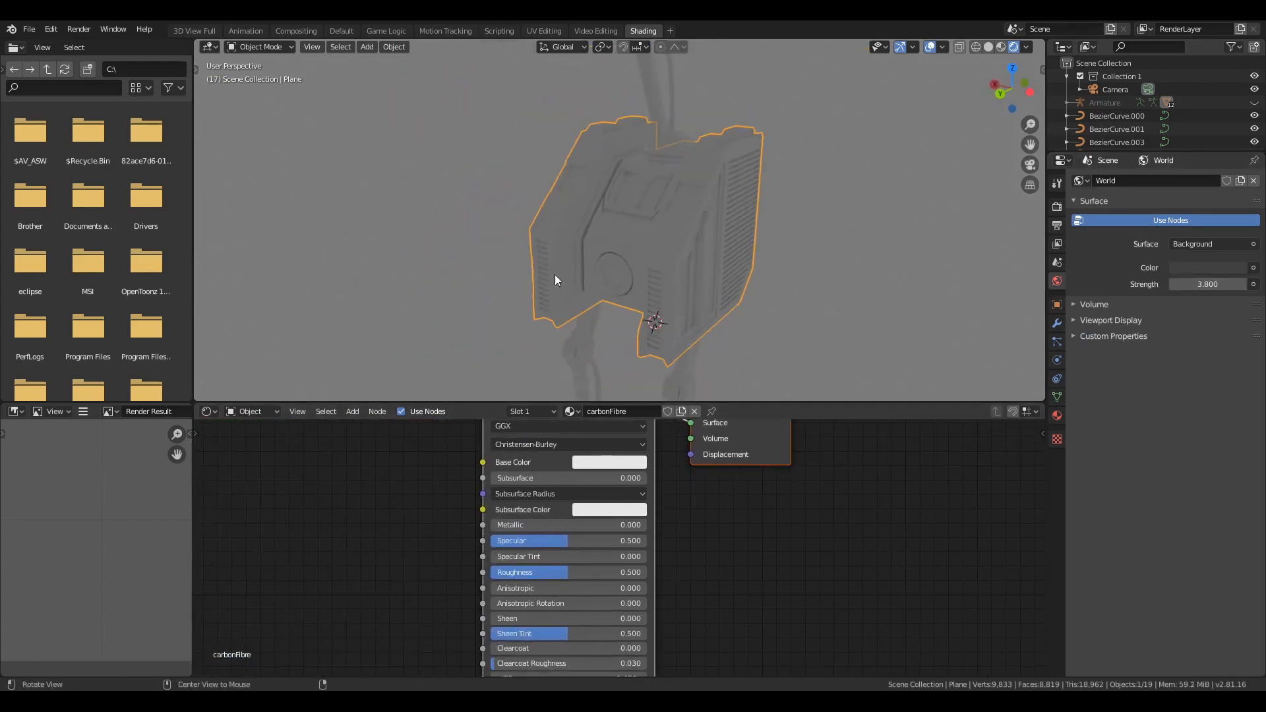
scroll(551, 310, up, 5)
key(shift+a)
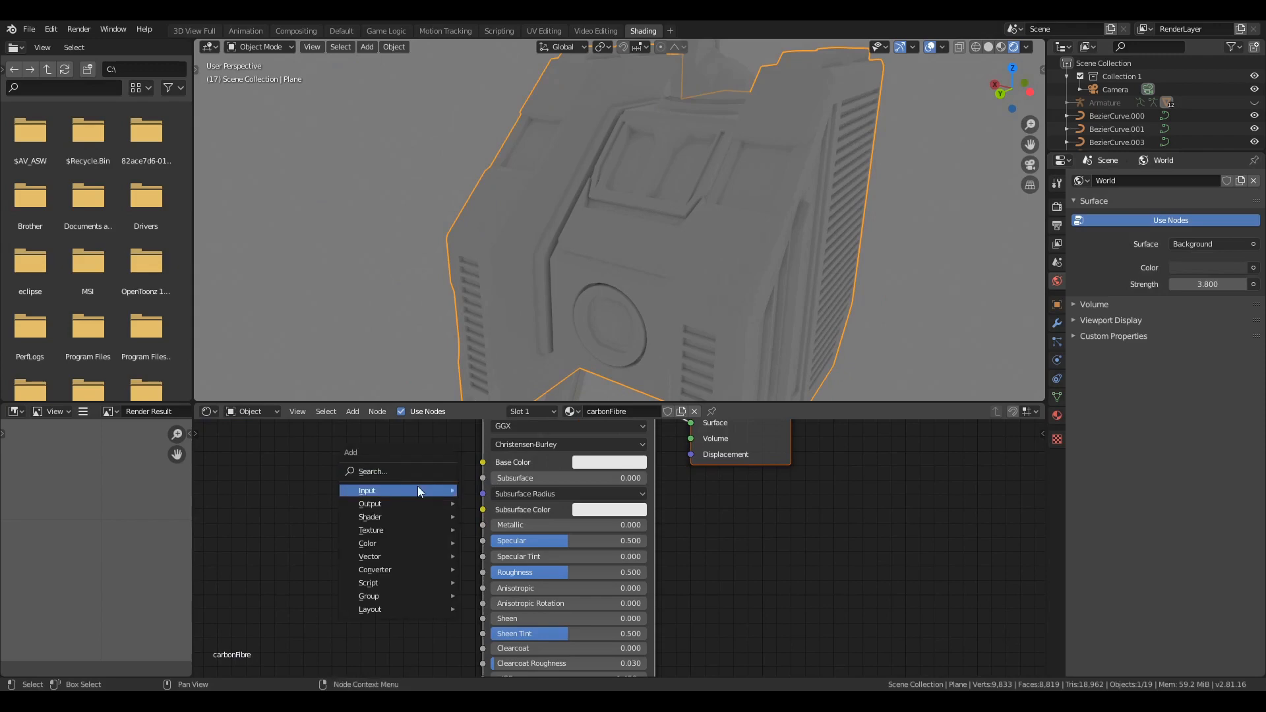
mouse_move(446, 532)
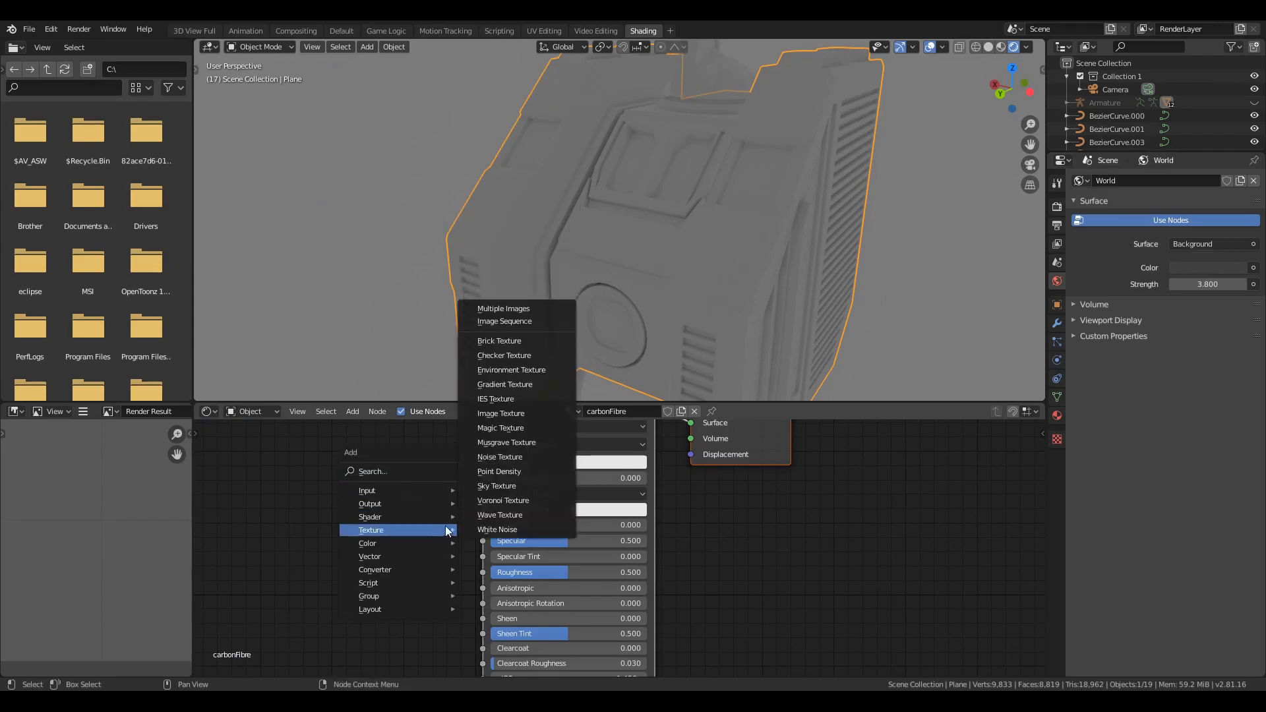
click(532, 413)
click(231, 482)
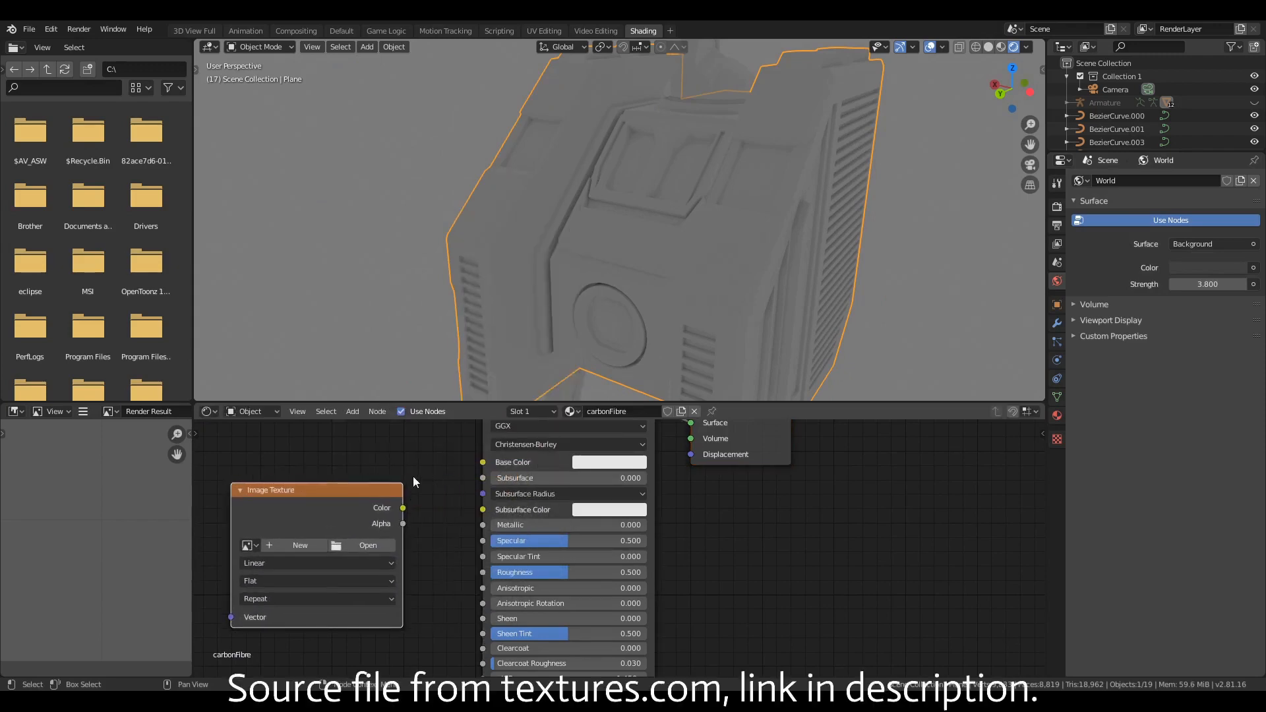
Step: Connect the Image Texture's Color to the Principled BSDF's Base Color and load TexturesCom_FabricPlain0073_seamless_S.jpg into the texture node
drag(402, 508, 417, 506)
drag(485, 464, 484, 463)
click(248, 546)
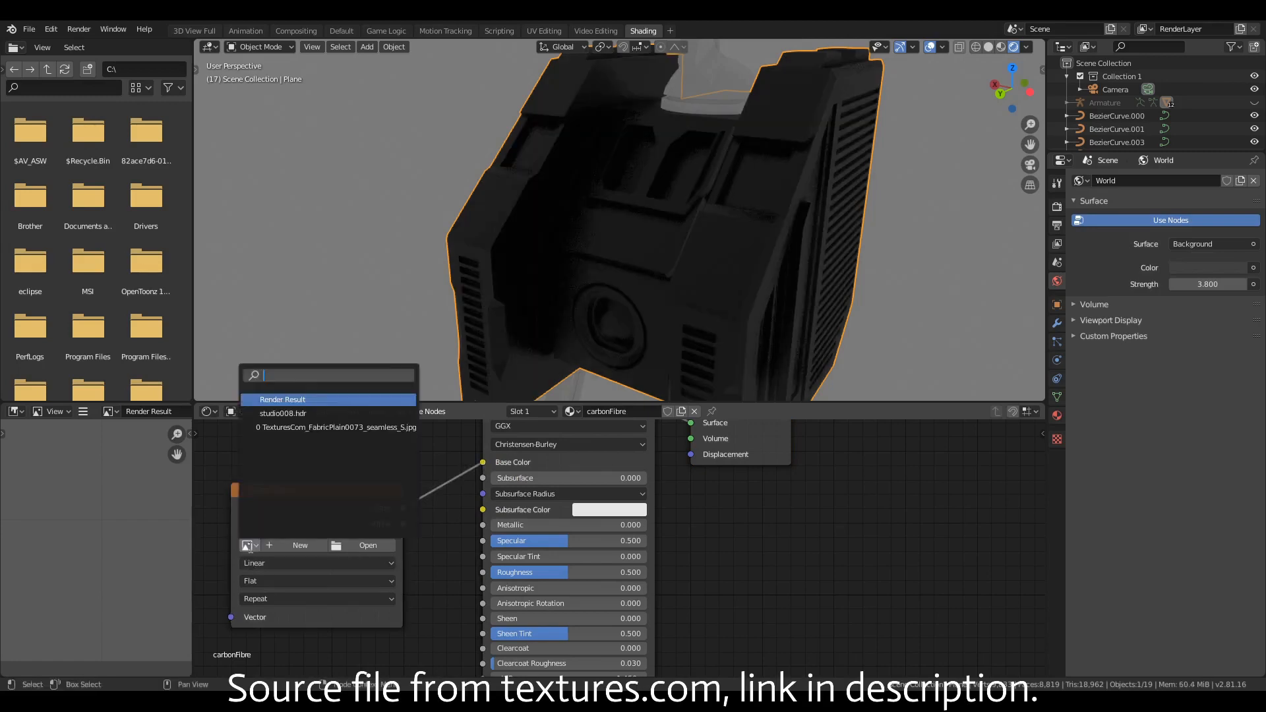
click(337, 428)
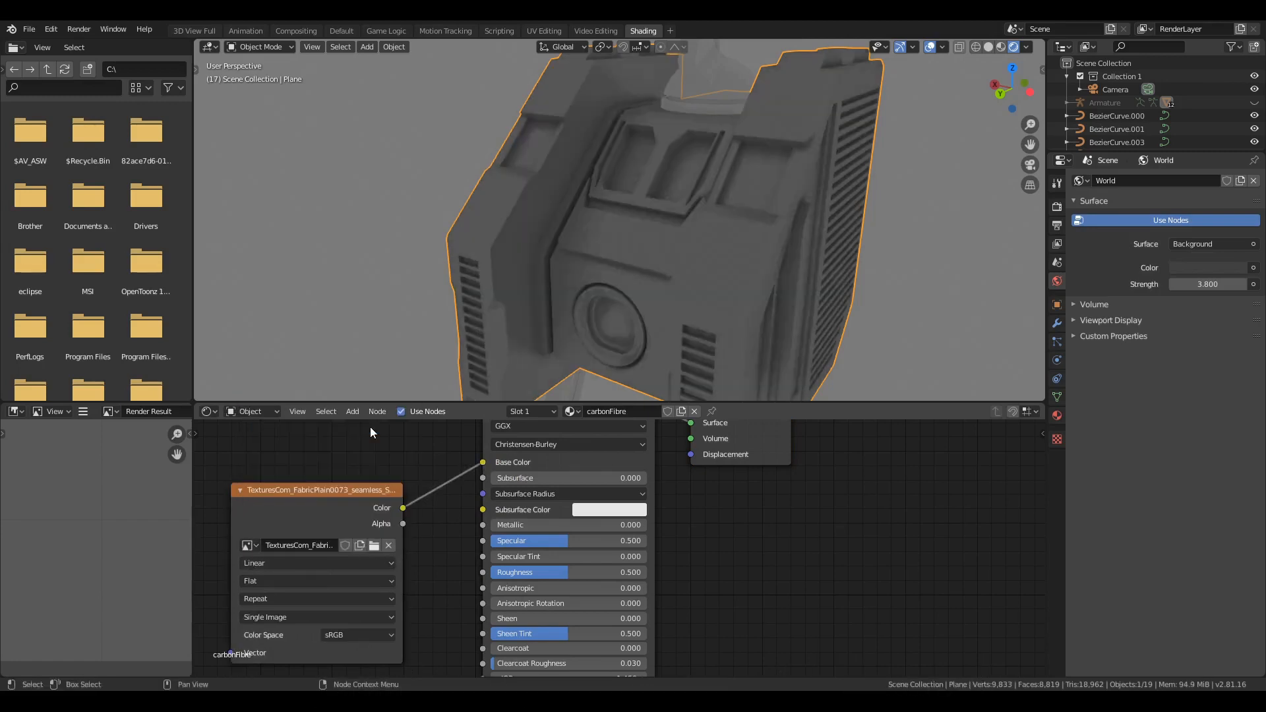
Step: Examine how the fabric texture lies on the robot's body from several angles and distances
scroll(607, 223, up, 3)
scroll(541, 239, down, 5)
scroll(541, 239, up, 5)
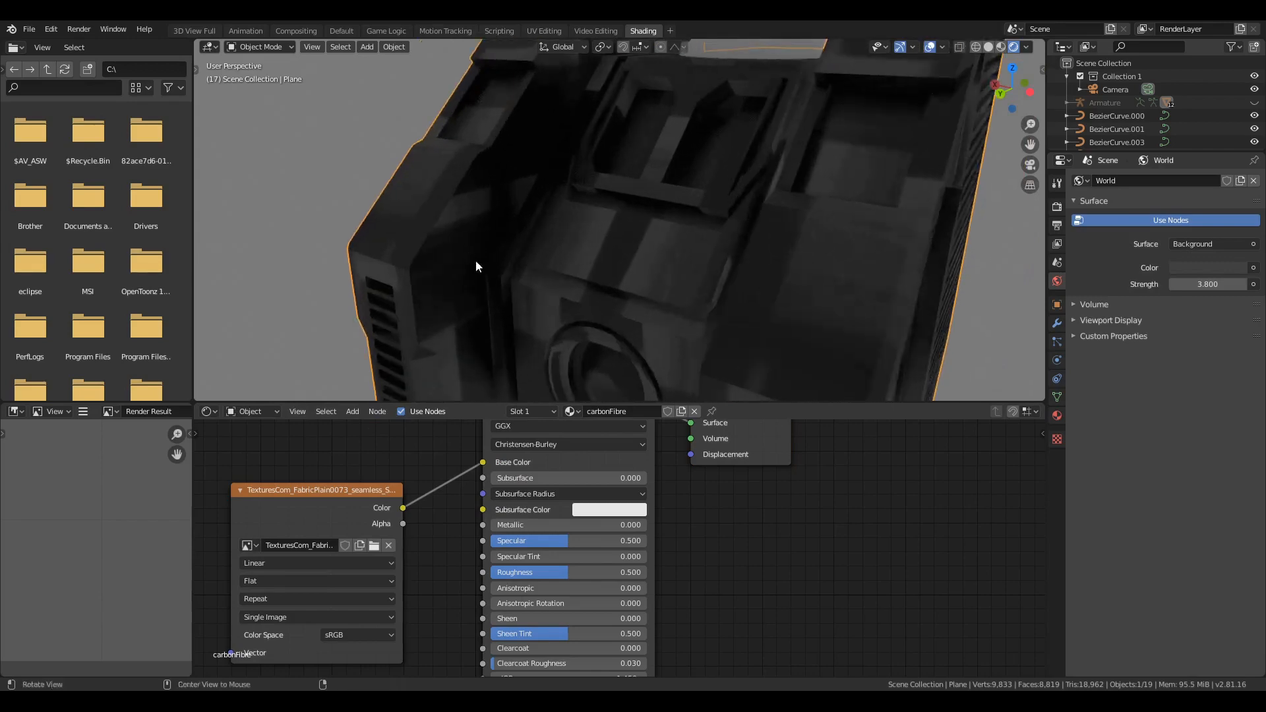
middle_drag(477, 260, 587, 251)
scroll(449, 339, down, 3)
scroll(505, 339, up, 2)
middle_drag(506, 338, 641, 299)
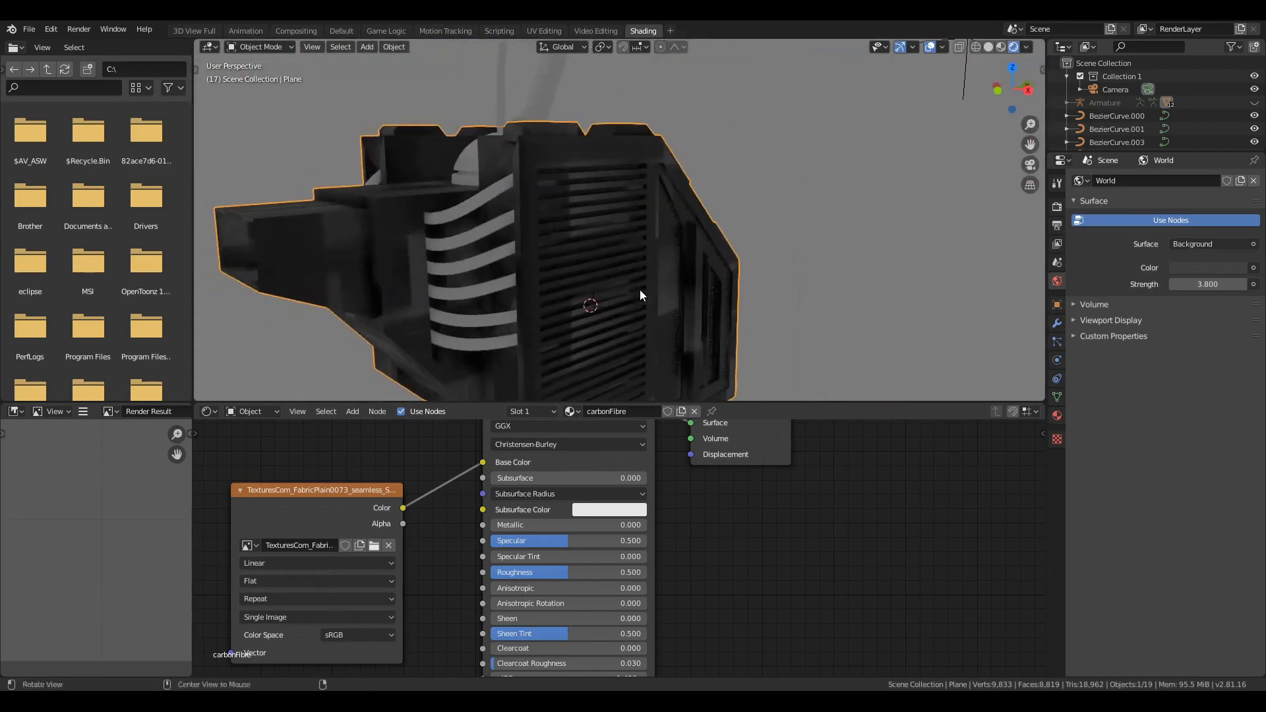
scroll(611, 250, down, 3)
alt+drag(610, 251, 357, 230)
alt+drag(494, 303, 583, 270)
scroll(583, 270, down, 4)
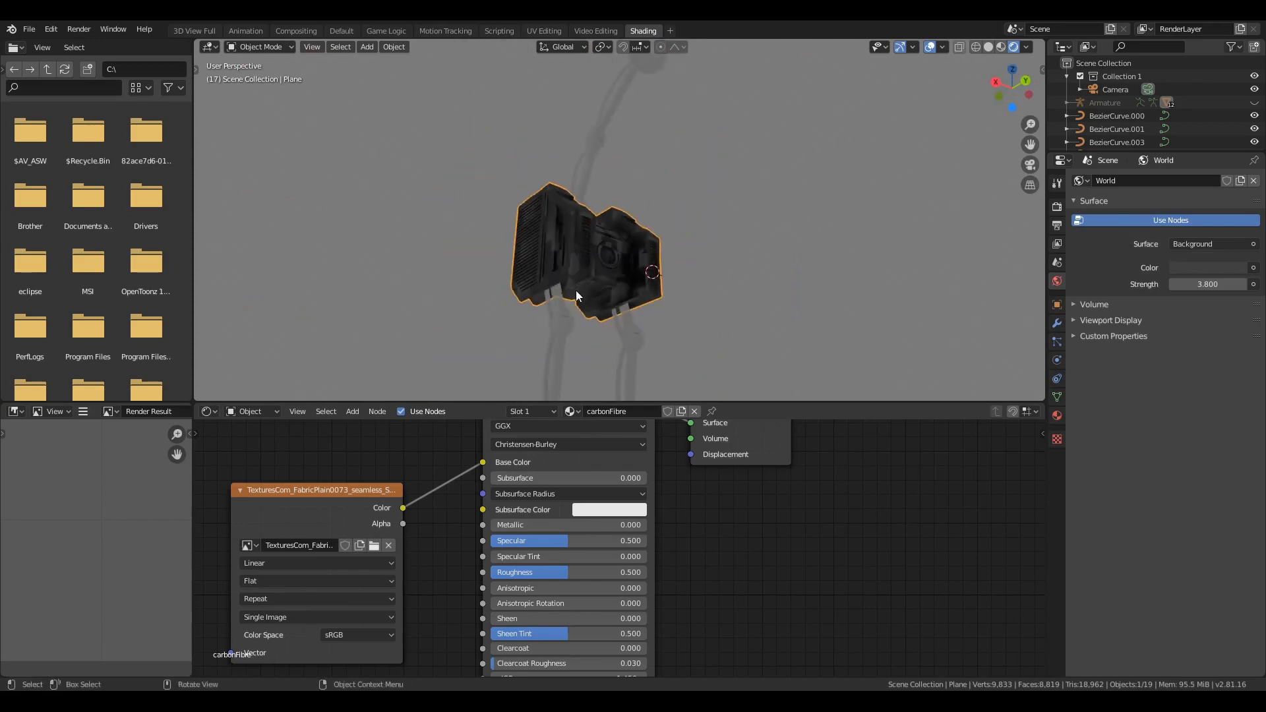
scroll(575, 291, up, 2)
scroll(578, 300, up, 4)
scroll(541, 191, down, 1)
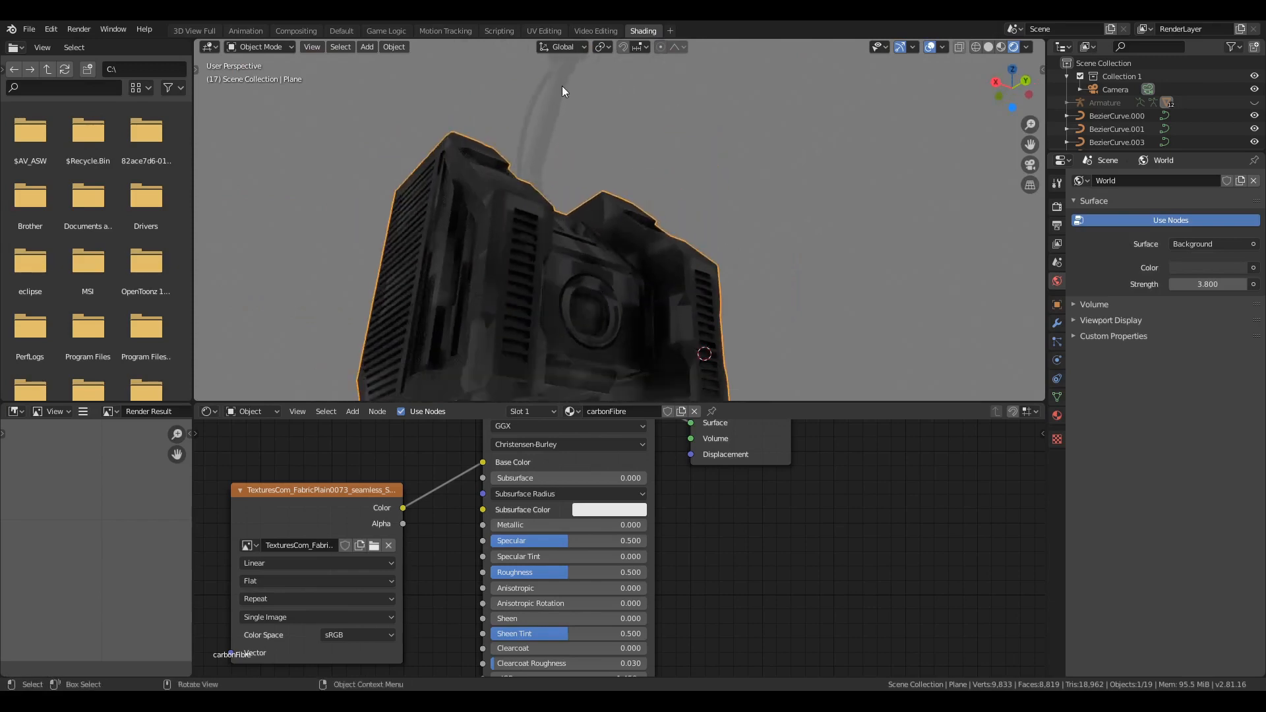
Step: Link the body's carbonFibre material to the robot's neck, leg and foot pieces, keeping the body as the active object
scroll(563, 112, down, 3)
middle_drag(565, 145, 582, 167)
click(571, 121)
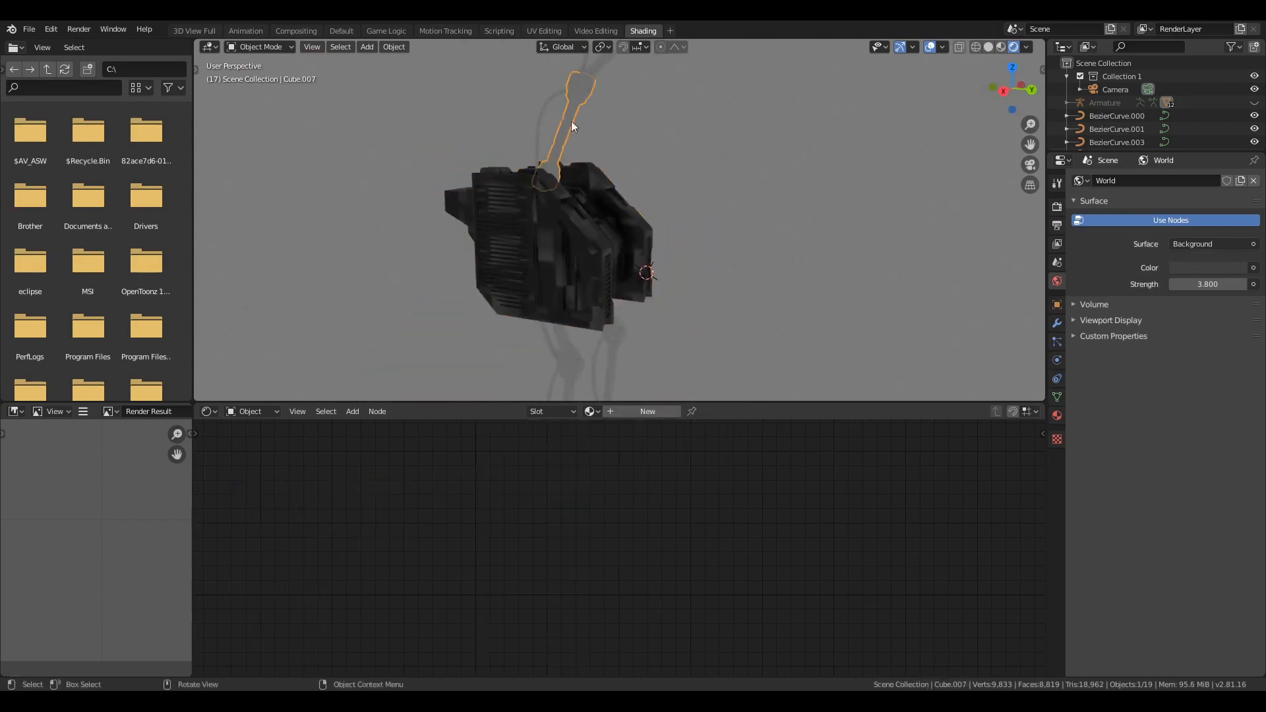
middle_drag(571, 120, 625, 321)
shift+click(627, 79)
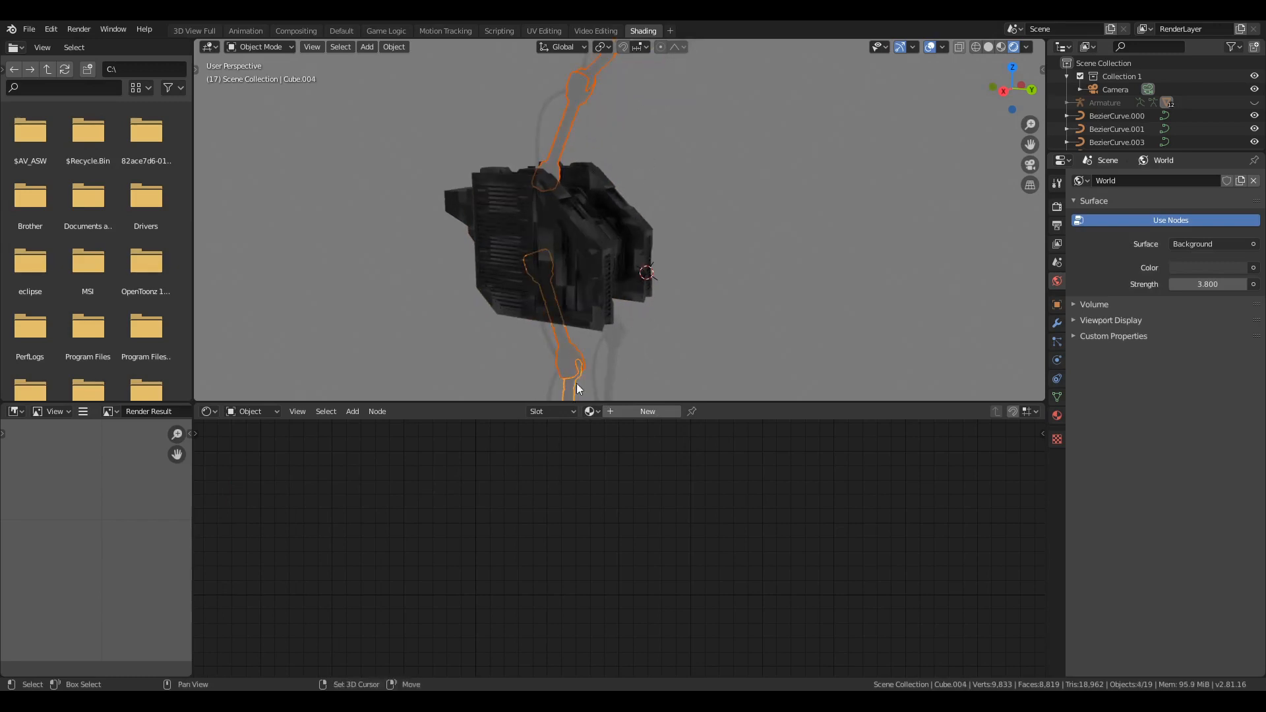
shift+click(614, 368)
scroll(615, 368, down, 3)
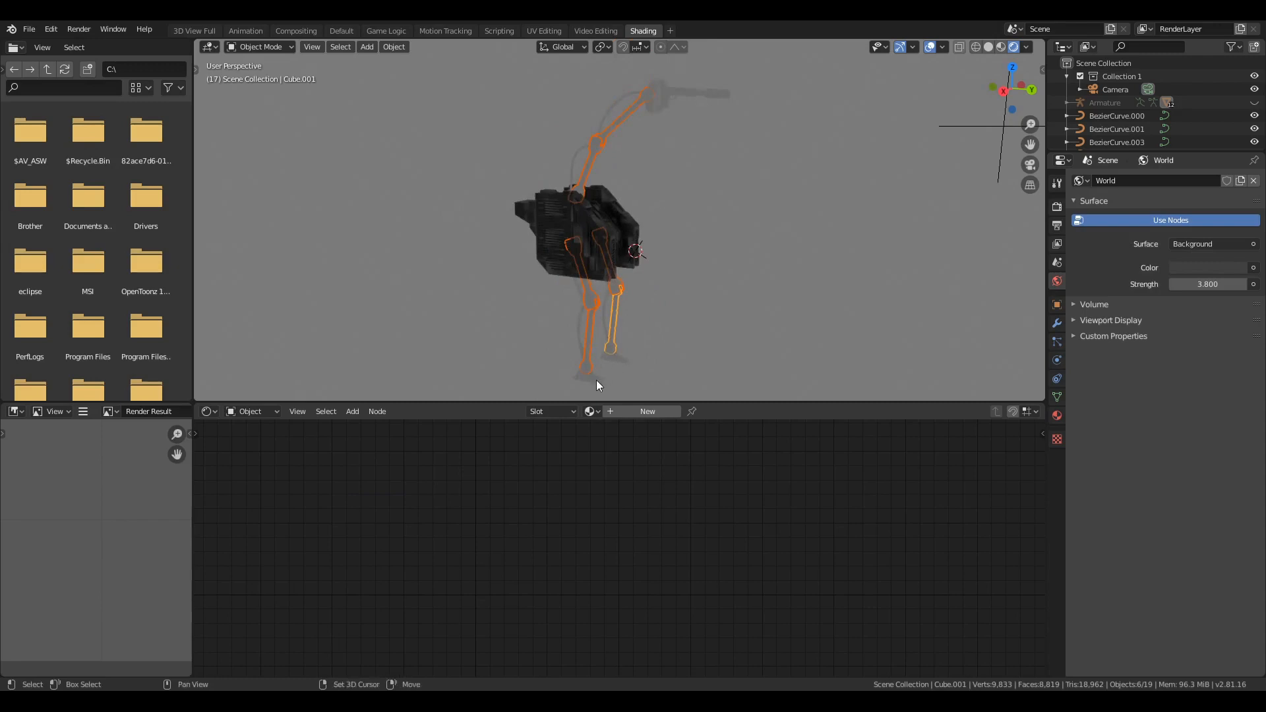
shift+click(596, 380)
shift+click(624, 355)
scroll(573, 231, up, 3)
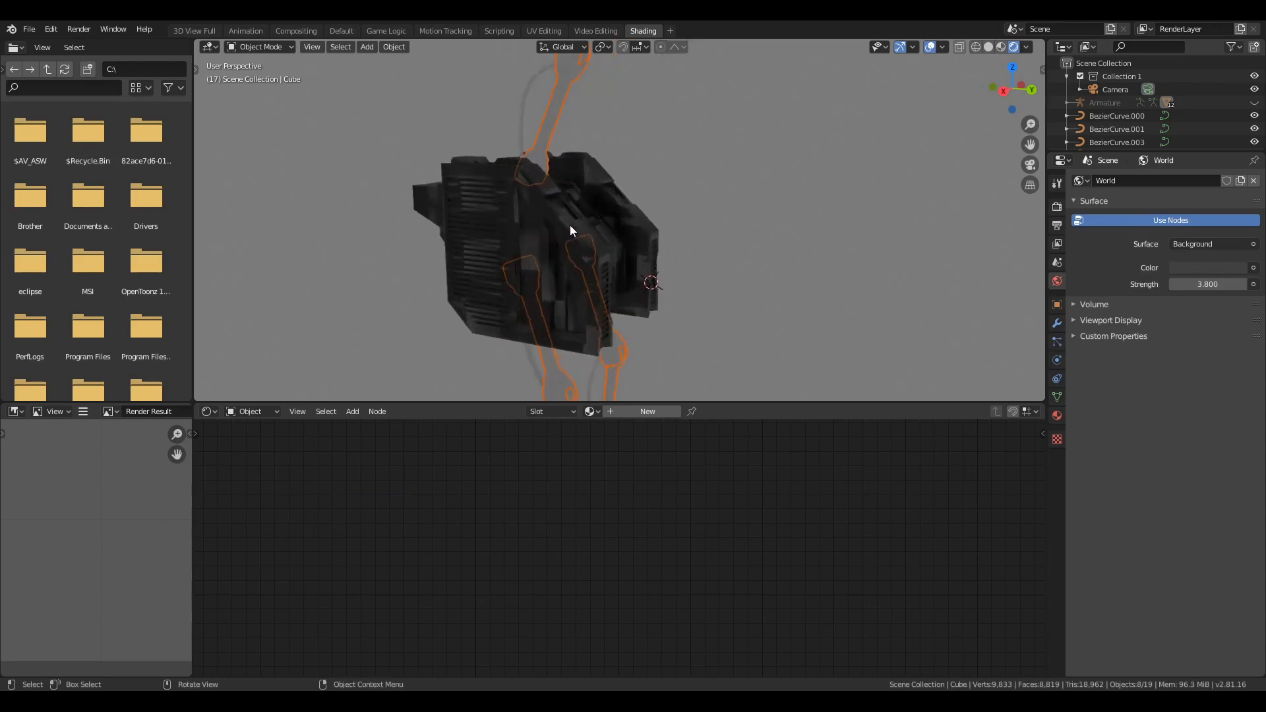
shift+click(502, 244)
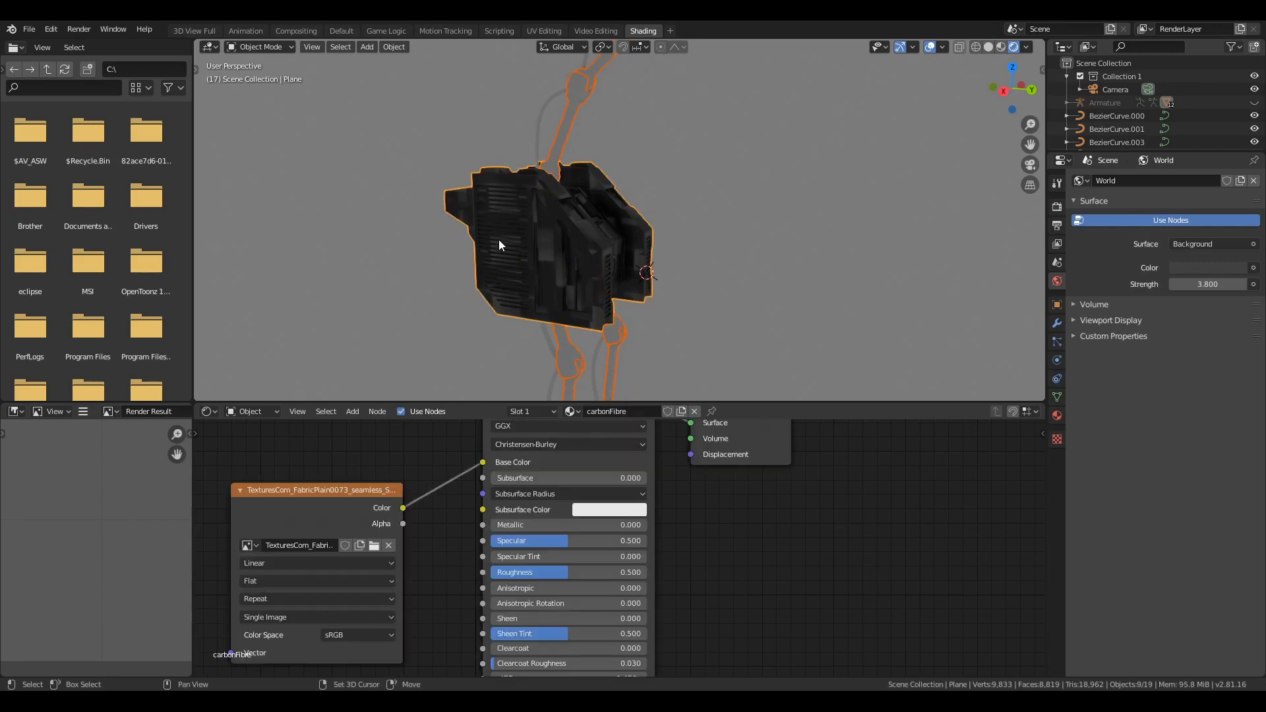
scroll(499, 239, down, 5)
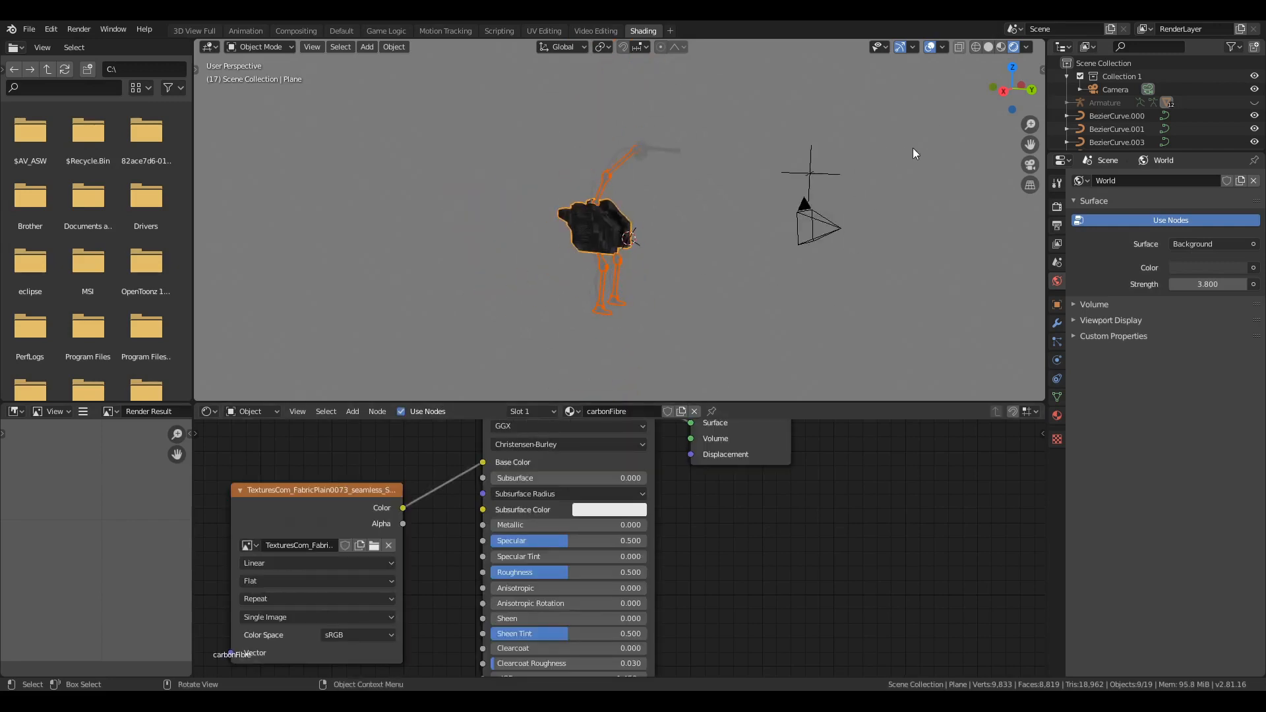
scroll(579, 281, up, 3)
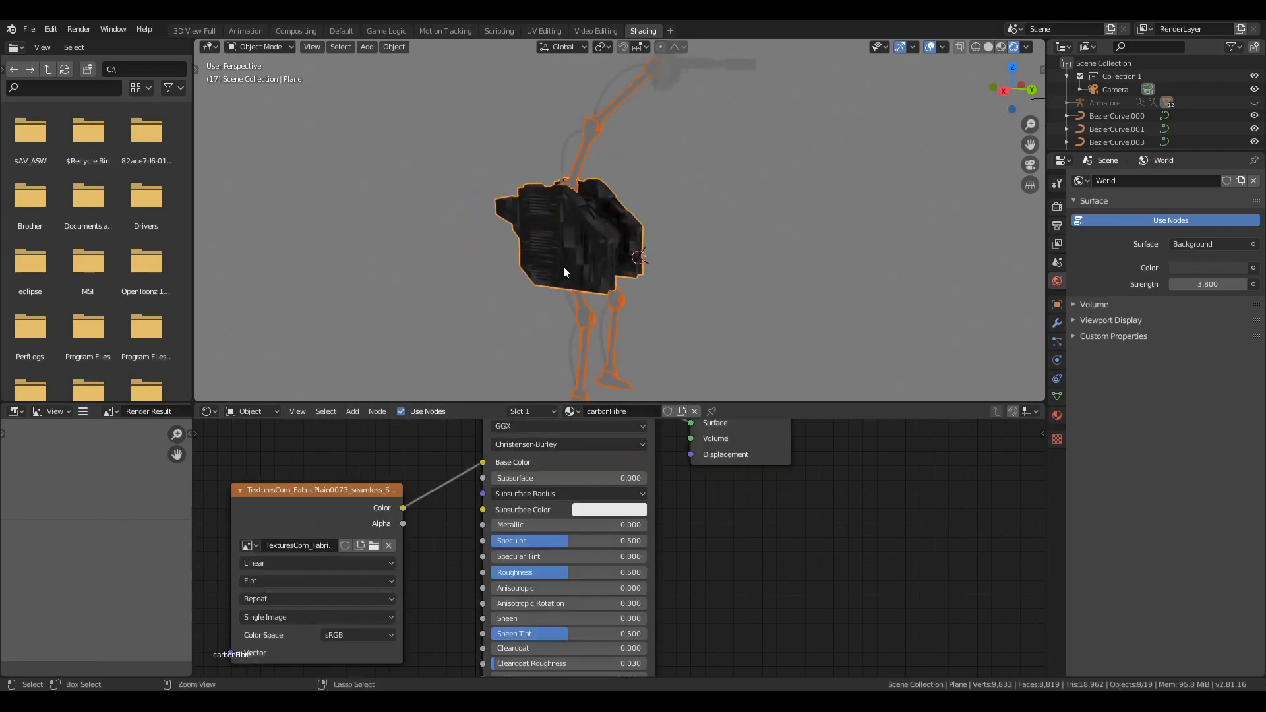
key(ctrl+l)
click(564, 267)
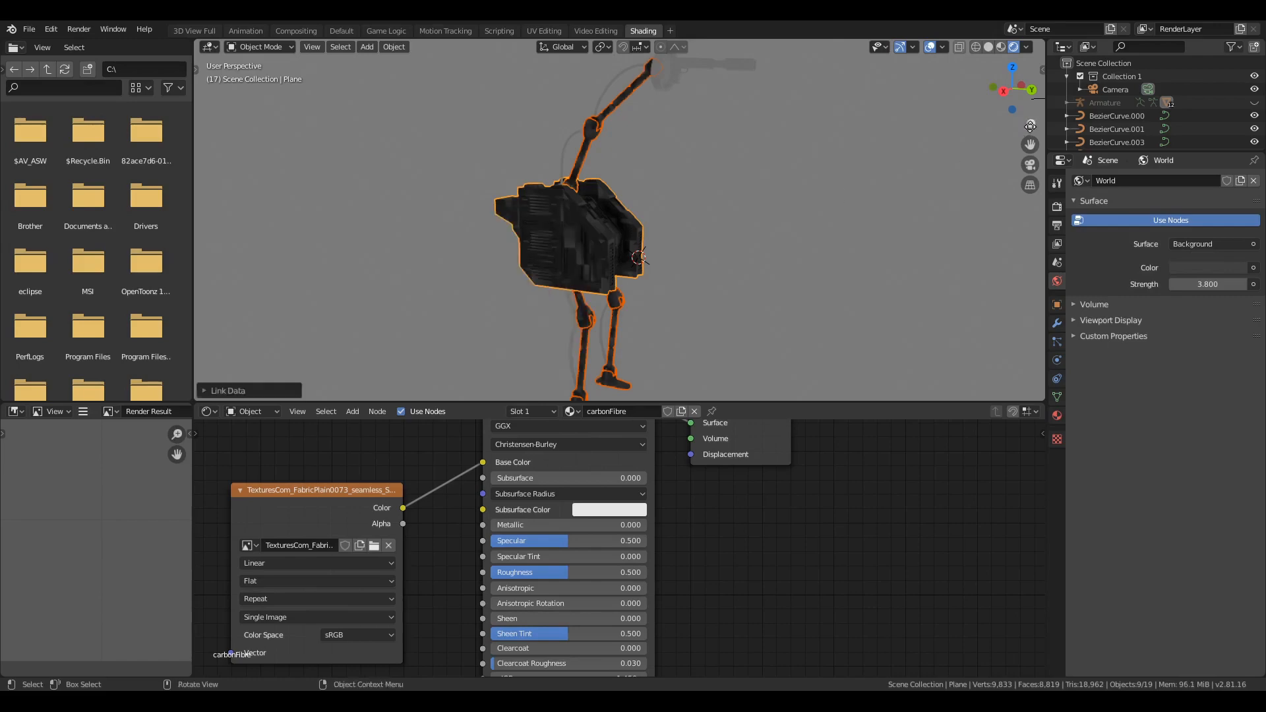
scroll(616, 116, up, 1)
scroll(661, 102, down, 4)
scroll(661, 102, up, 2)
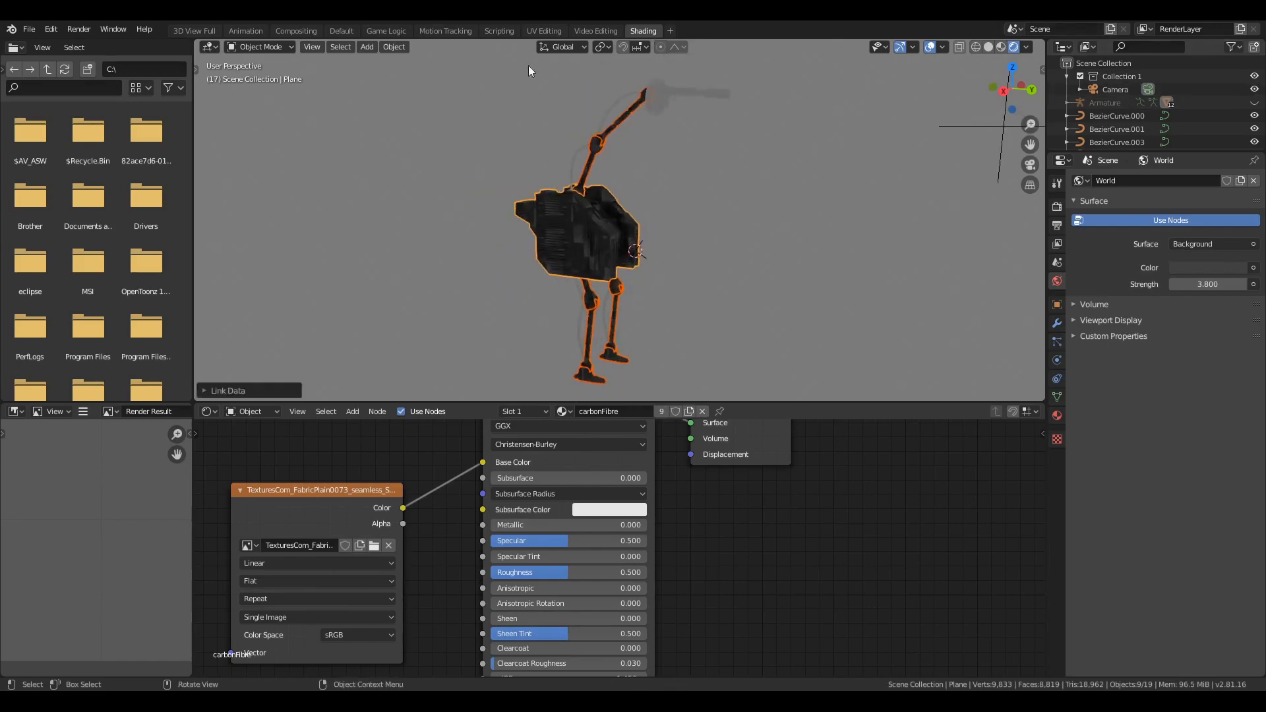
Step: Switch to the Default workspace and start the Shortcut VUr key display
click(342, 31)
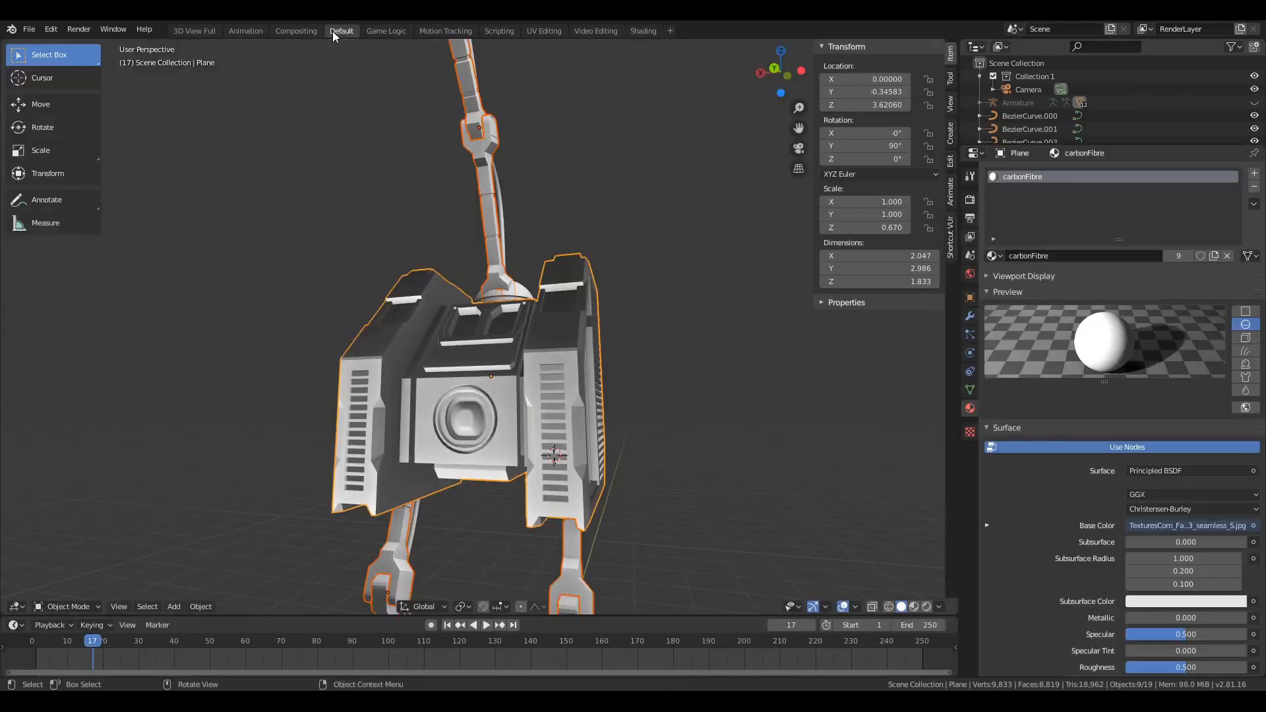
click(951, 237)
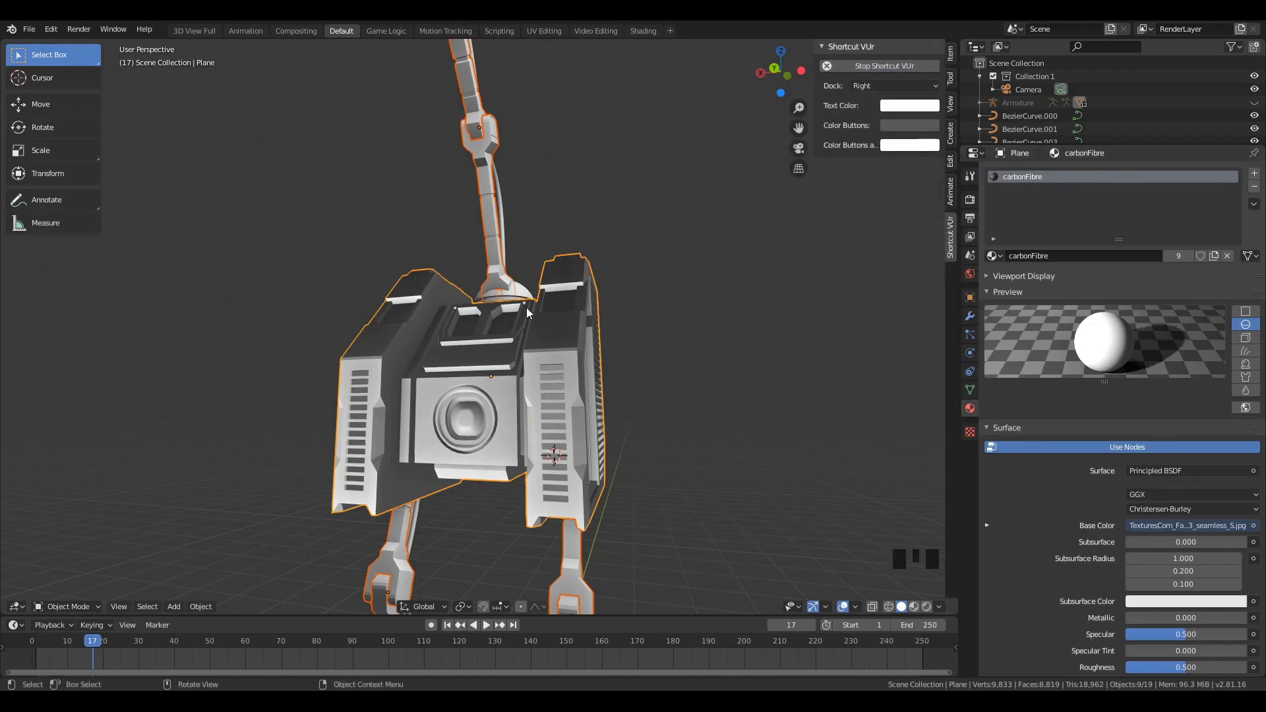
scroll(527, 307, down, 4)
middle_drag(496, 346, 581, 367)
Step: Deselect all objects and set the viewport to Rendered shading
key(a)
key(a)
scroll(463, 386, up, 2)
key(z)
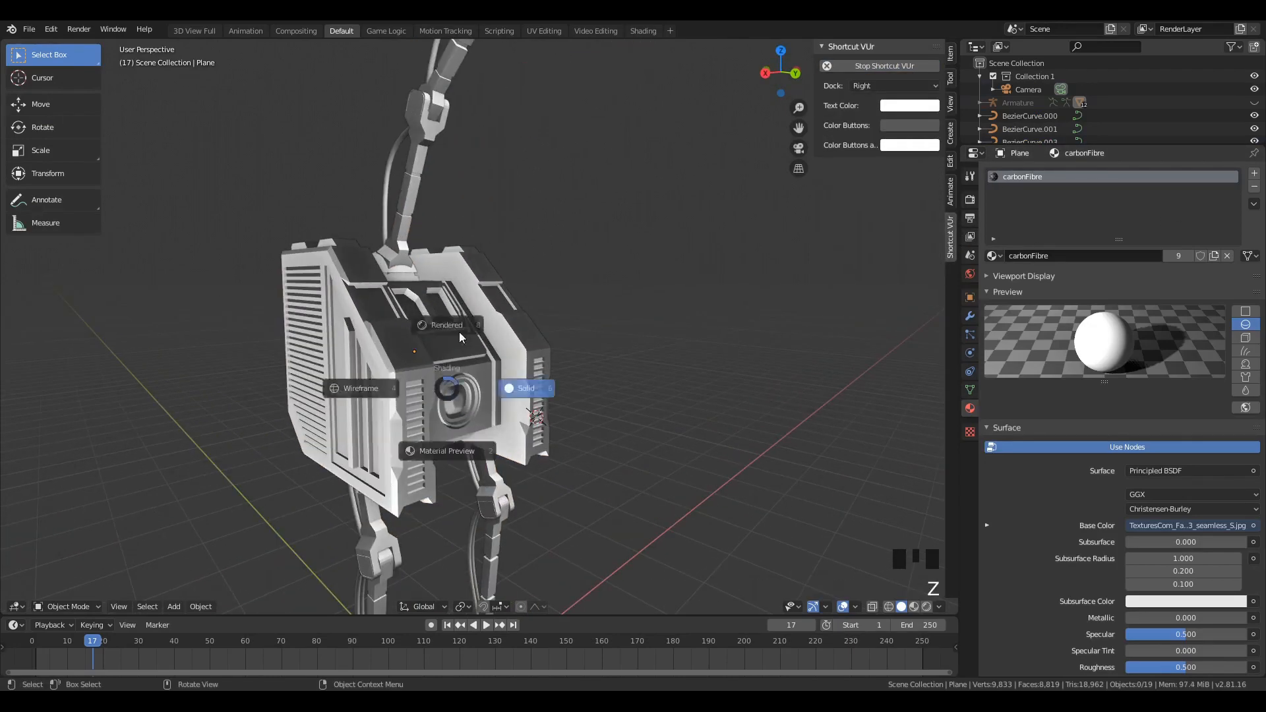
scroll(400, 311, up, 4)
Step: Select the robot's body together with all of its leg, neck and foot pieces
click(538, 320)
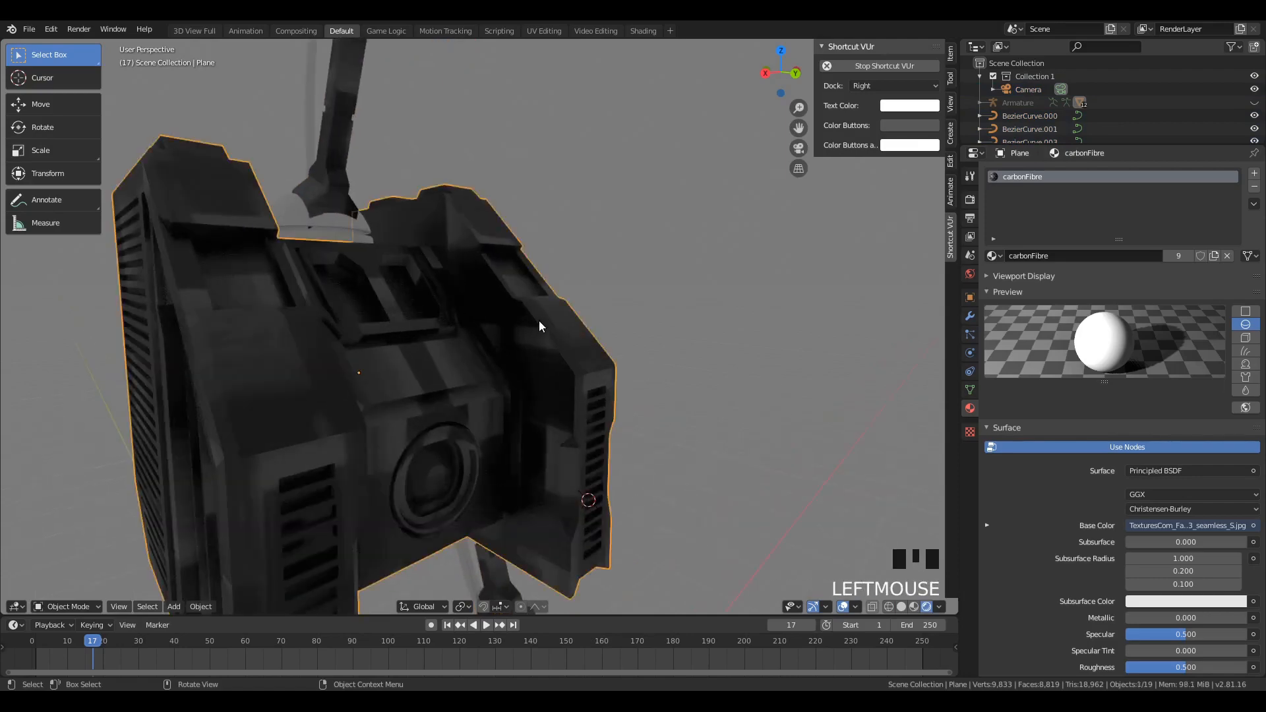
scroll(584, 298, down, 6)
middle_drag(583, 298, 510, 250)
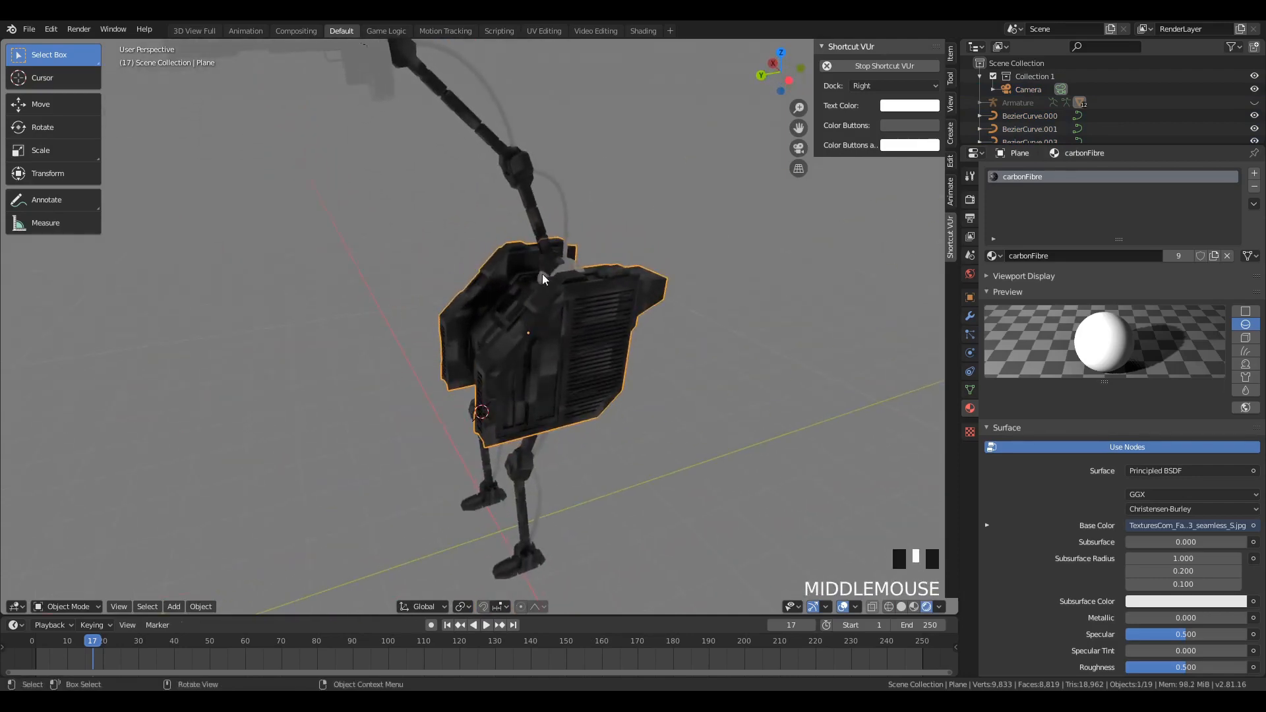
scroll(528, 368, up, 2)
middle_drag(528, 368, 558, 499)
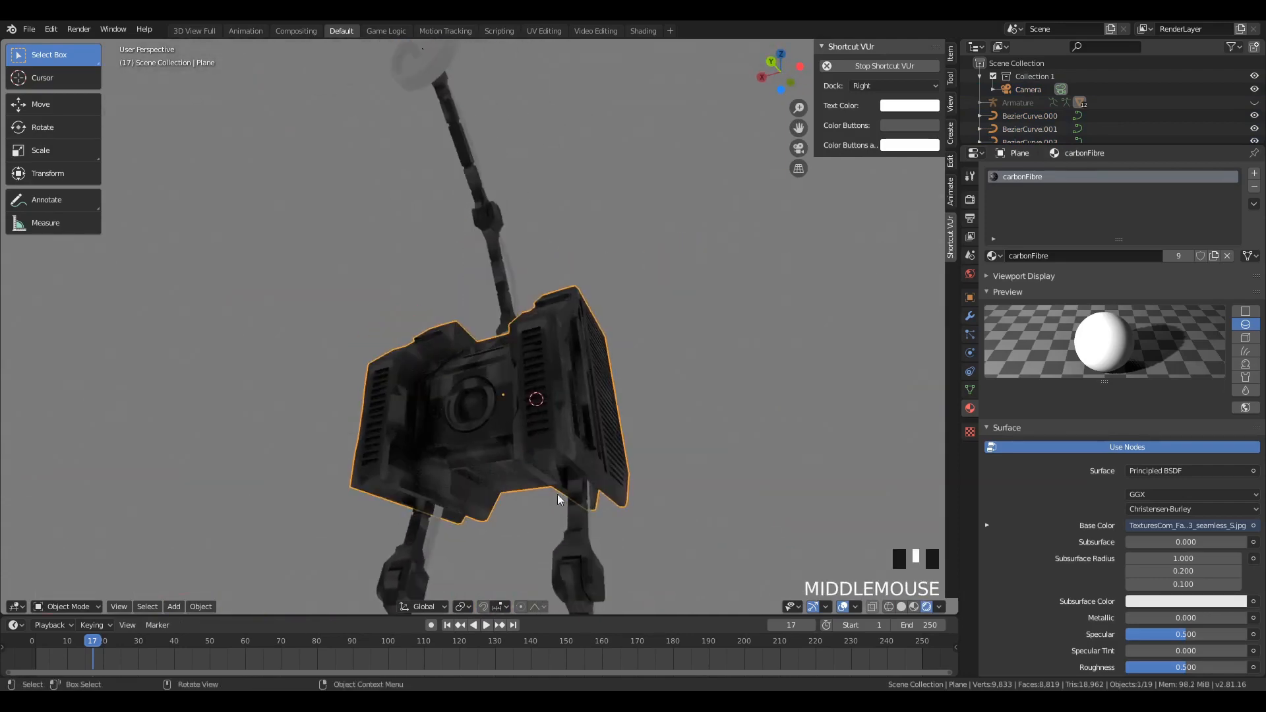
shift+click(568, 535)
shift+click(405, 556)
scroll(409, 557, down, 3)
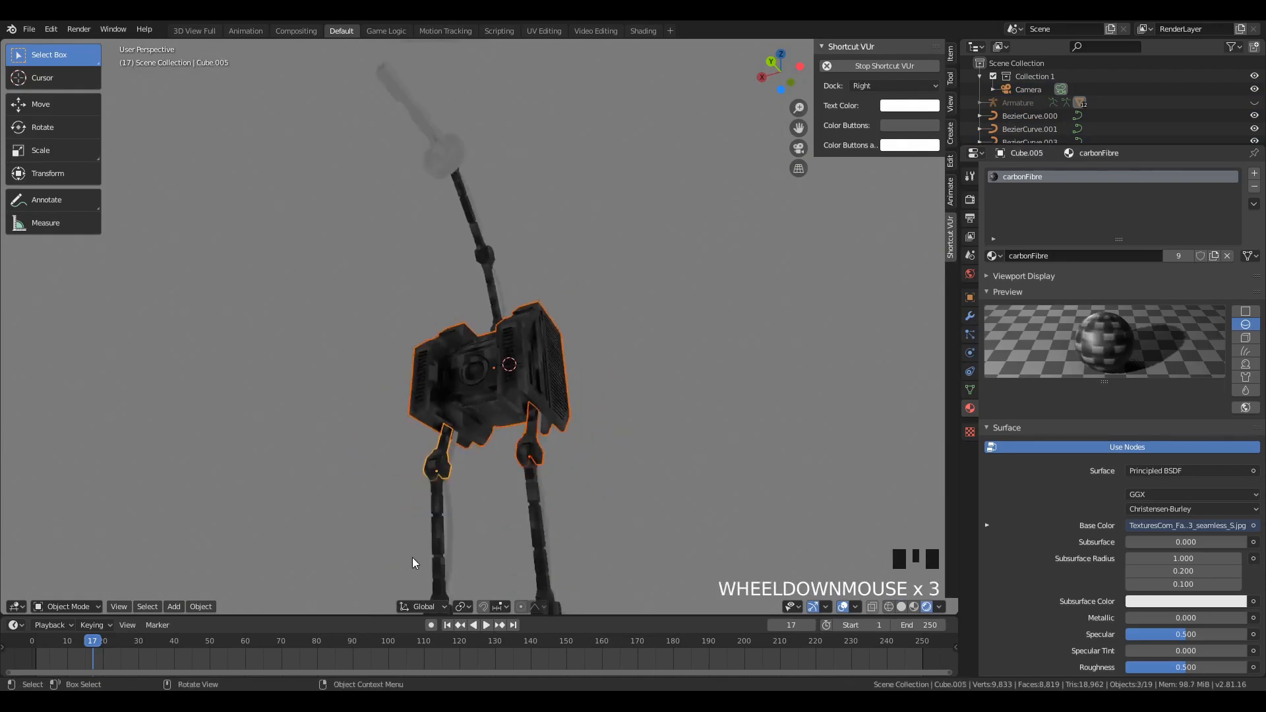
shift+click(540, 534)
shift+click(437, 542)
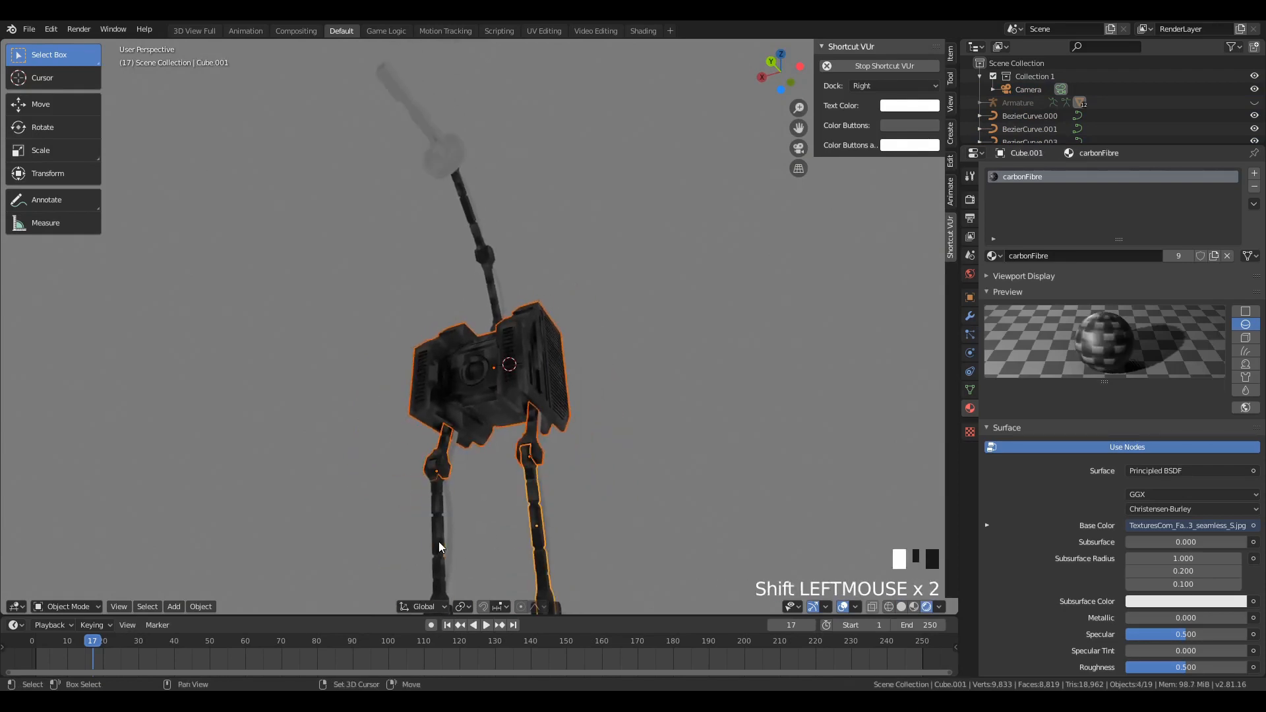
shift+click(480, 254)
shift+click(473, 241)
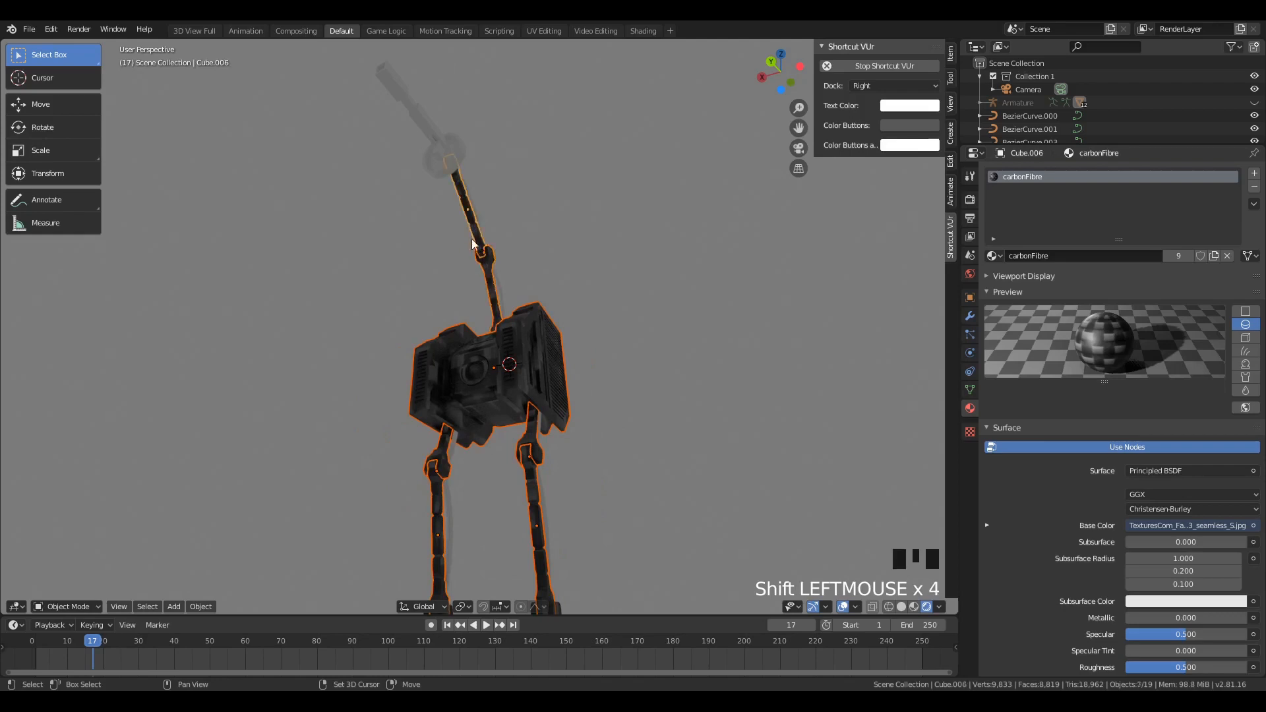
scroll(493, 493, down, 2)
shift+click(519, 522)
shift+click(451, 523)
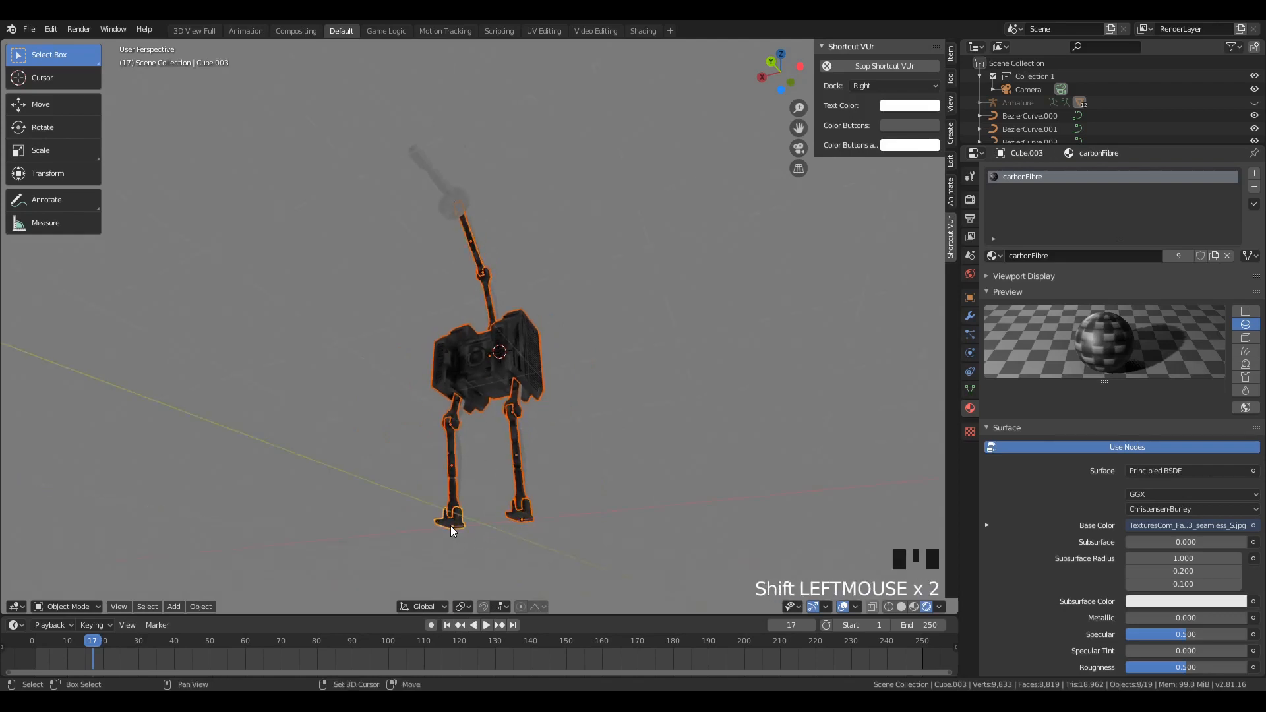
middle_drag(497, 458, 669, 491)
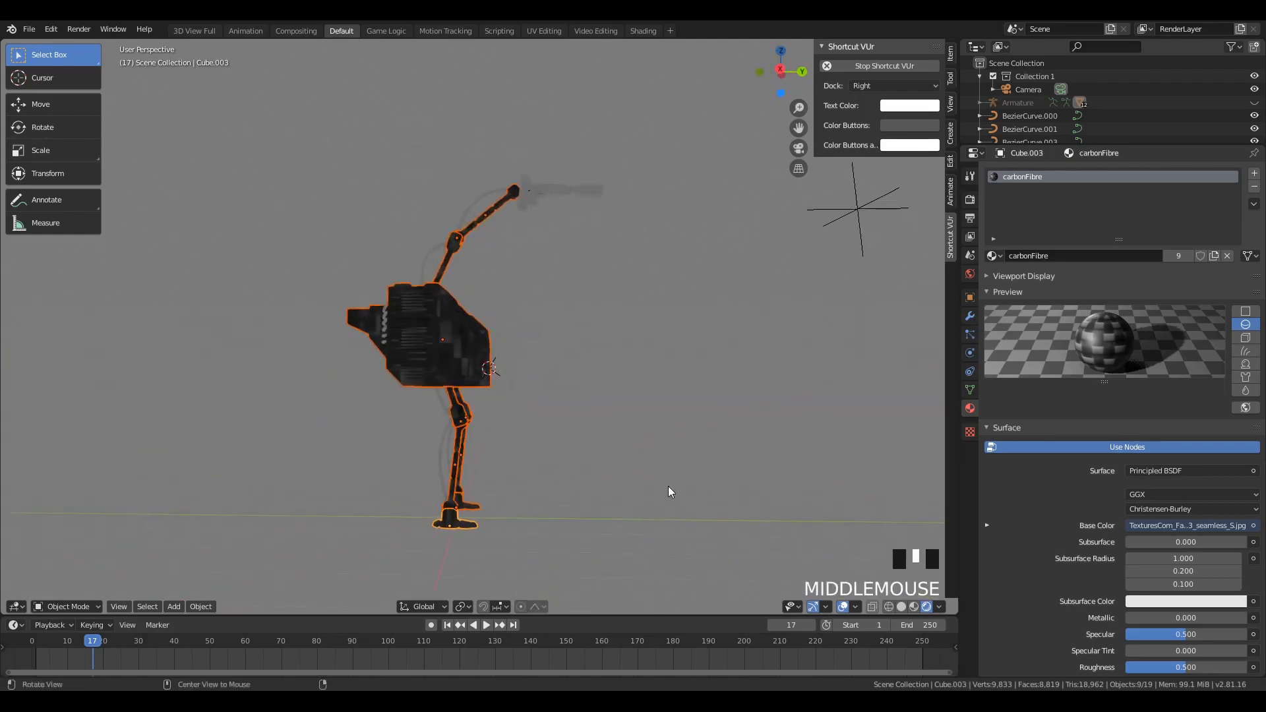
scroll(567, 332, up, 3)
middle_drag(568, 332, 490, 377)
Step: Unwrap all faces of the selected pieces in Edit Mode with Smart UV Project, angle limit 66 and island margin 0, and return to Object Mode
key(Tab)
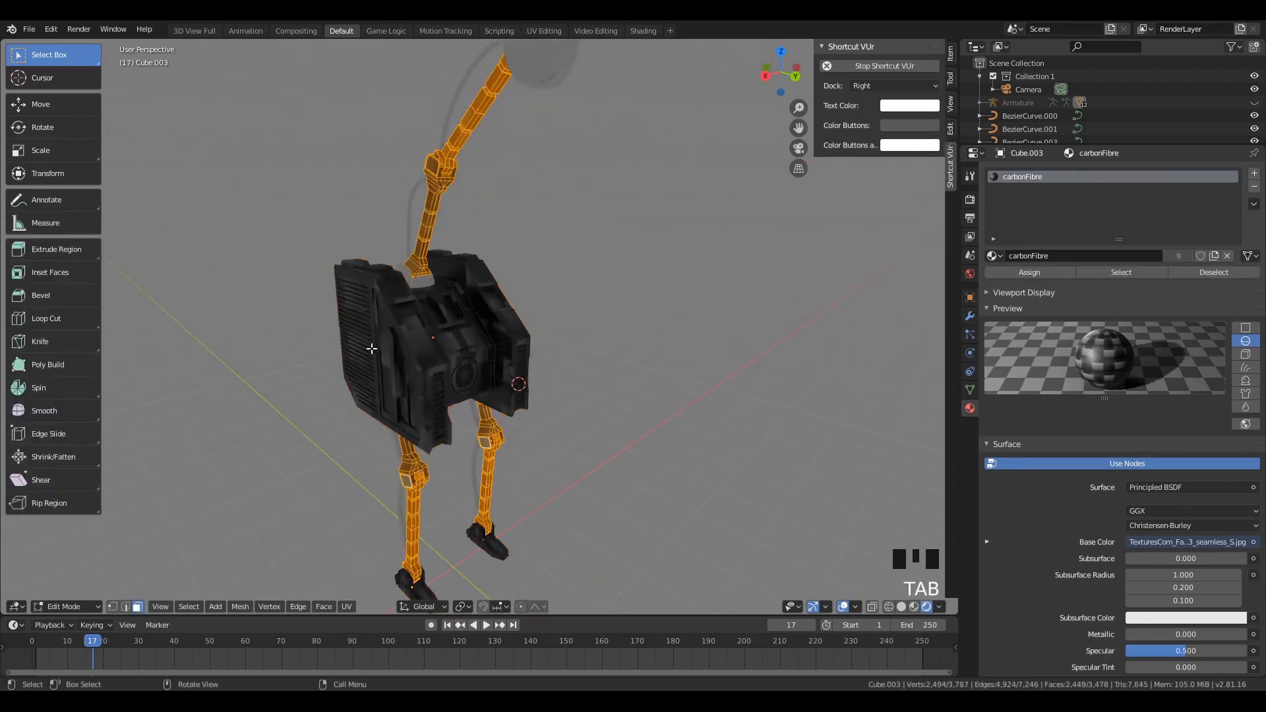
key(a)
key(a)
key(a)
key(a)
middle_drag(371, 349, 386, 433)
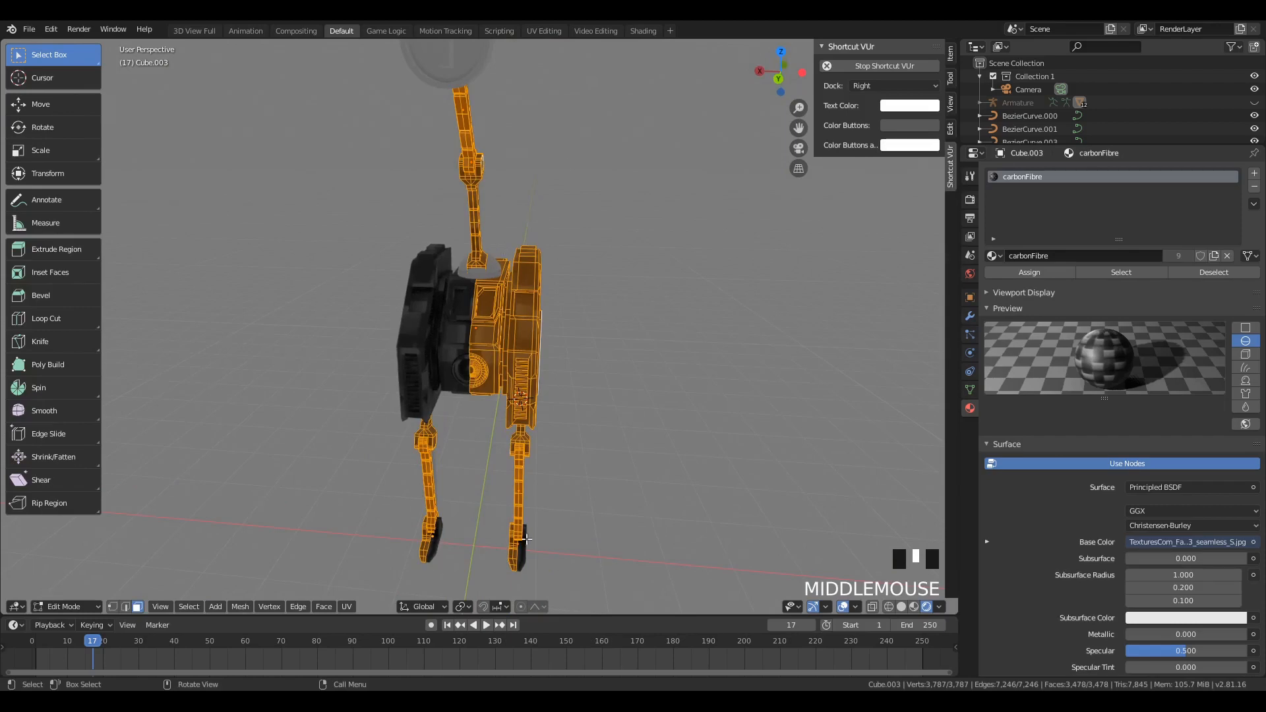
key(u)
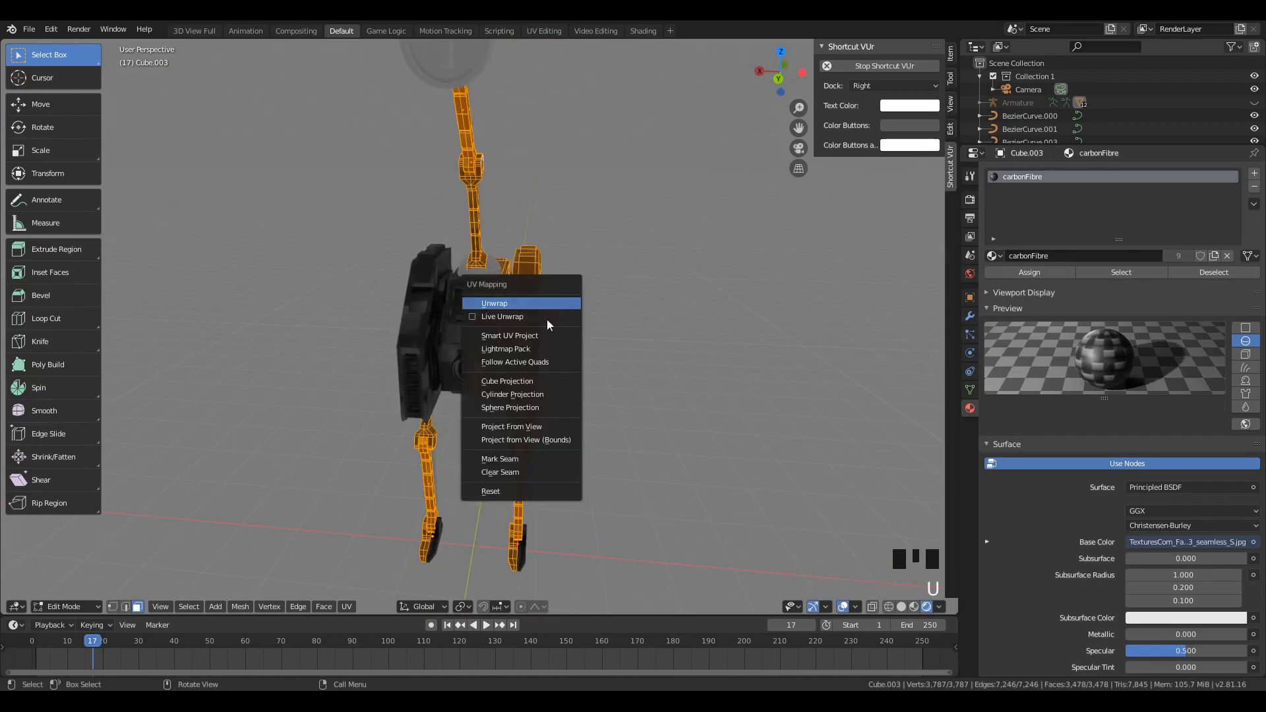
click(520, 333)
click(567, 429)
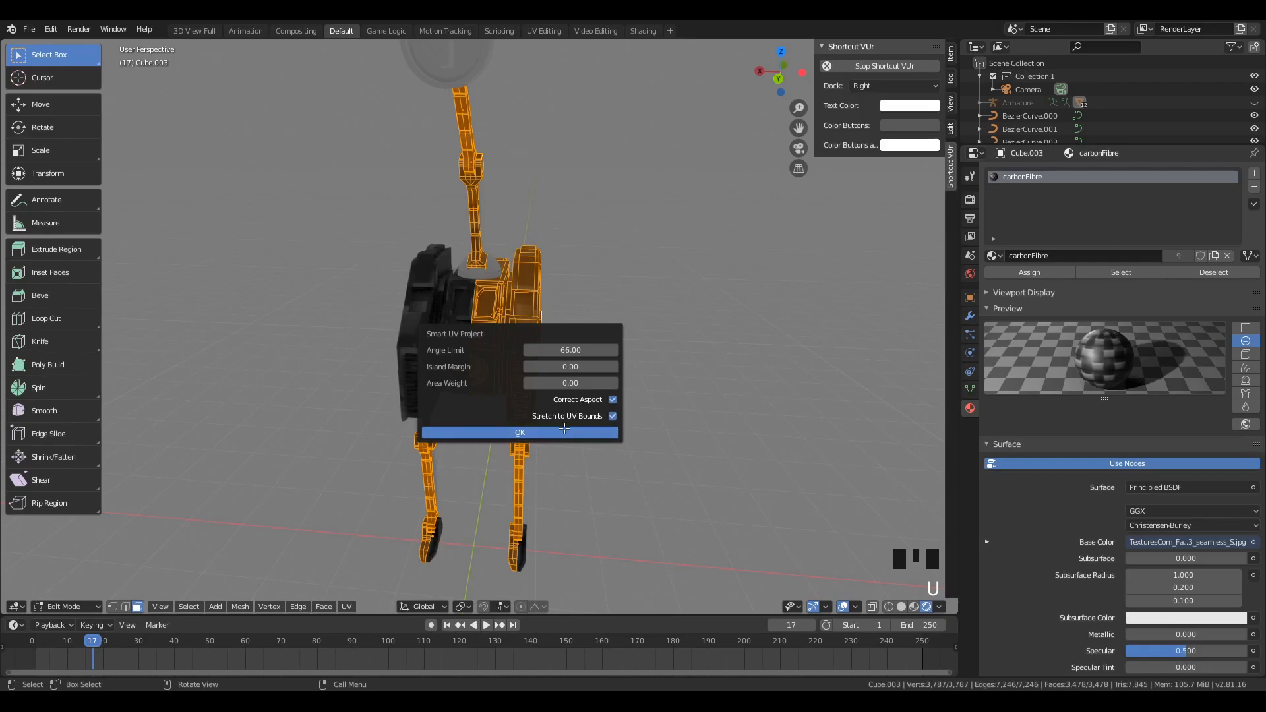
key(Tab)
Step: Examine the newly unwrapped texture on the body and limbs from several angles
scroll(438, 320, up, 4)
middle_drag(438, 319, 409, 389)
scroll(415, 400, down, 2)
scroll(486, 447, down, 2)
middle_drag(486, 447, 435, 290)
scroll(418, 469, down, 3)
scroll(477, 348, up, 4)
mouse_move(637, 45)
middle_down()
mouse_move(596, 141)
mouse_move(620, 99)
middle_up()
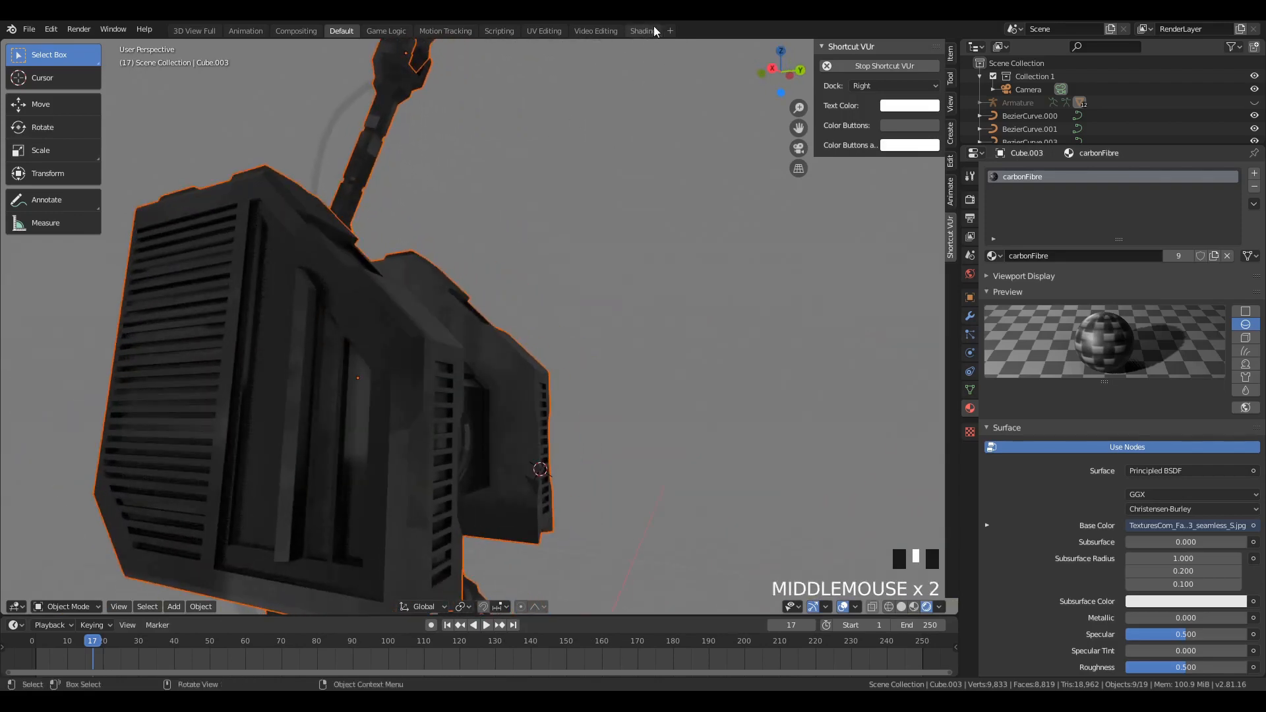
Step: Switch to the Shading workspace and move the Image Texture node up, level with the Principled BSDF node
click(642, 31)
middle_drag(658, 443, 686, 469)
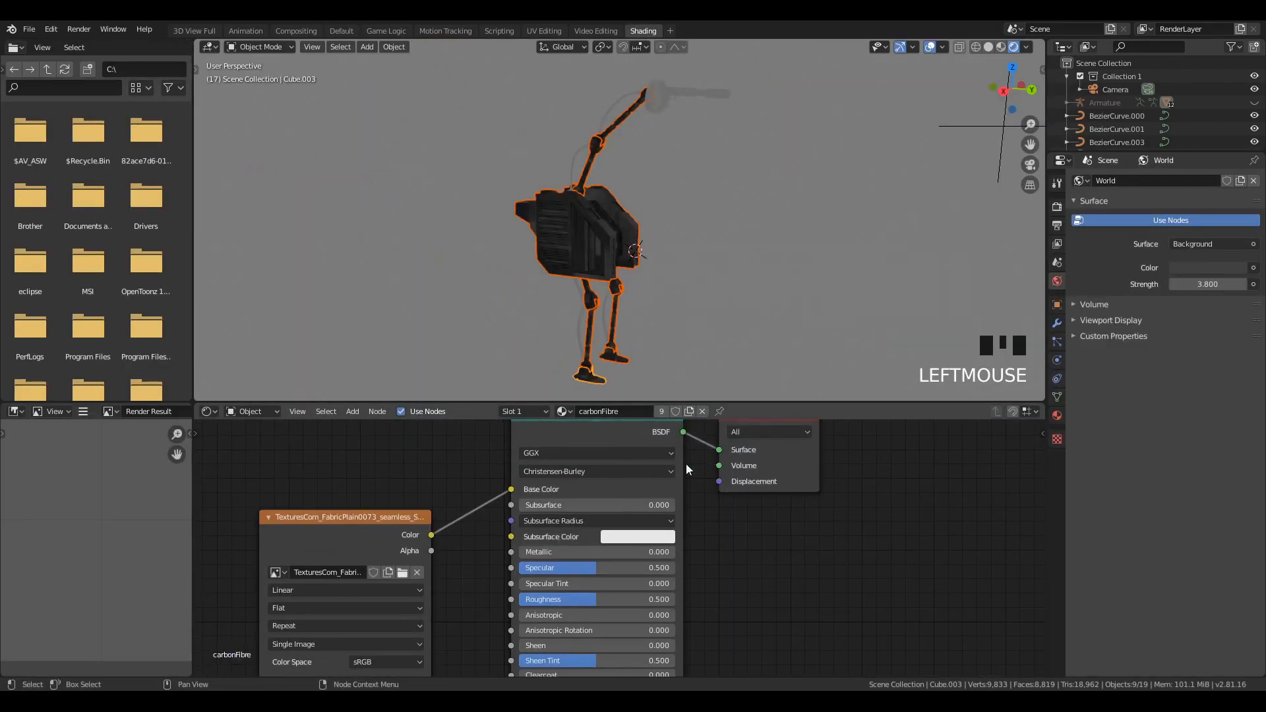
scroll(687, 469, down, 4)
drag(441, 534, 462, 464)
Step: Add a Texture Coordinate node before the Image Texture node and connect its UV output to the image's Vector input
key(shift+a)
click(460, 388)
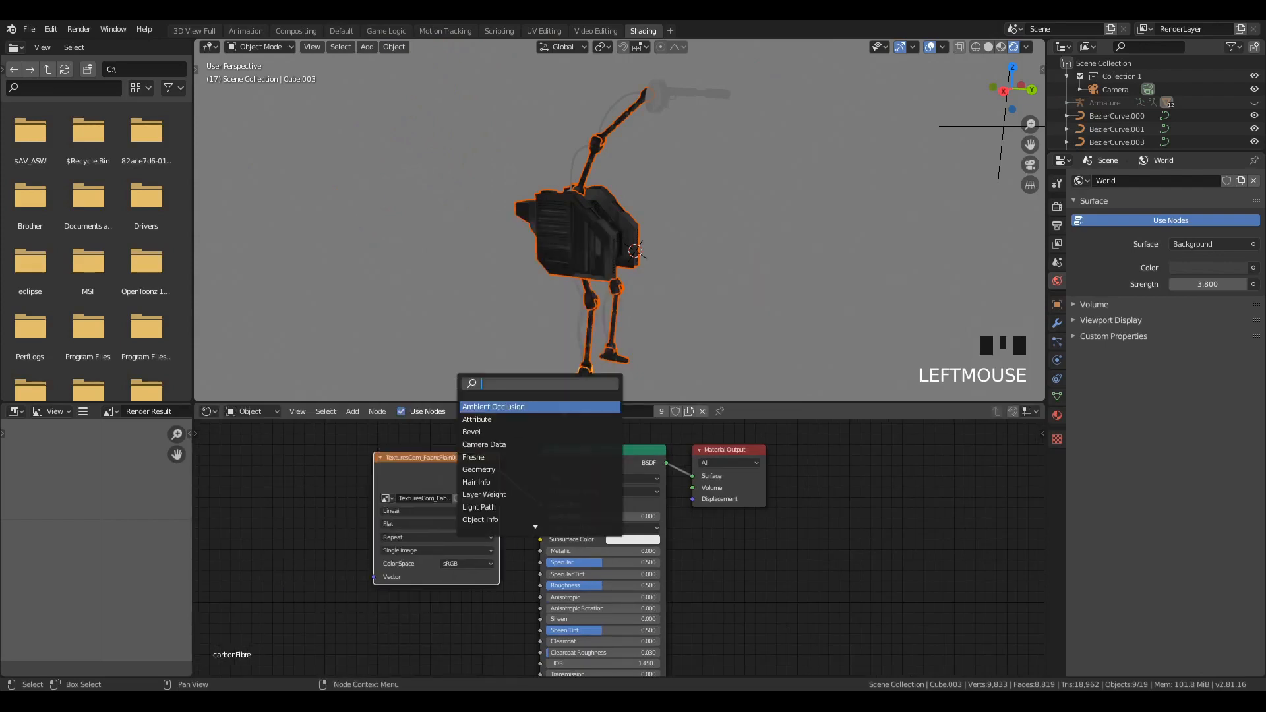
text(text)
key(Return)
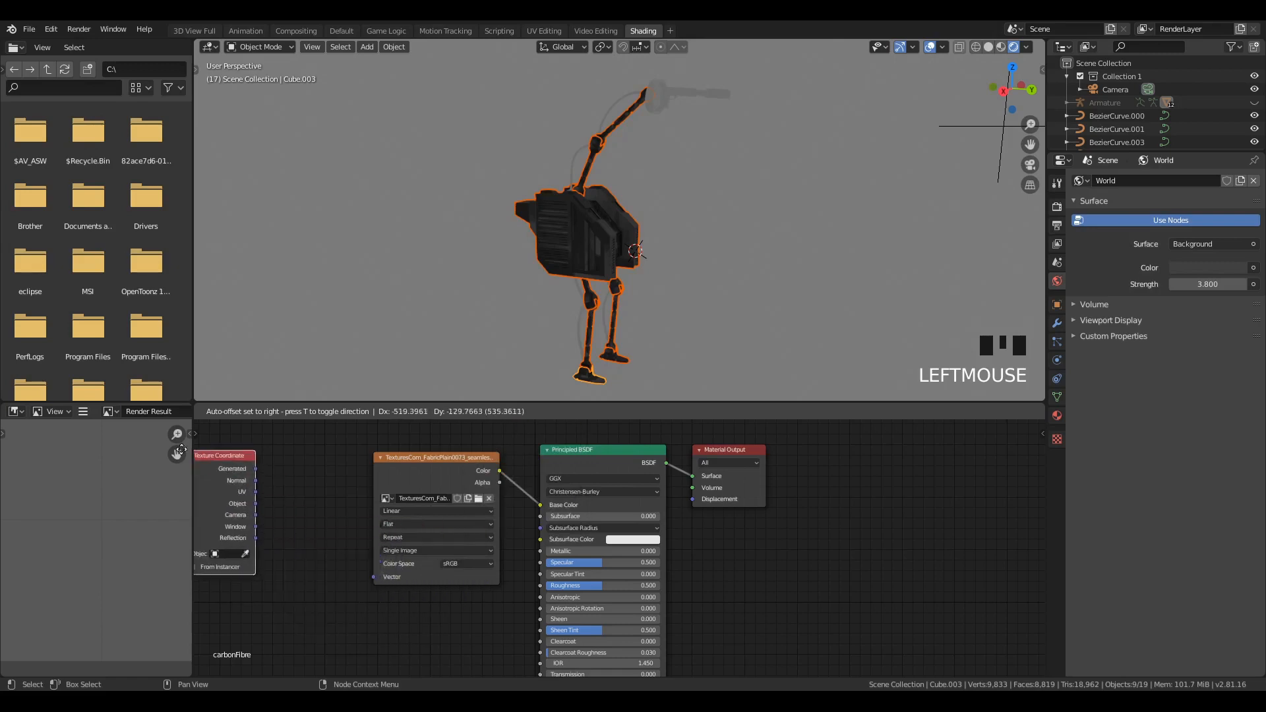
click(180, 450)
drag(251, 492, 289, 511)
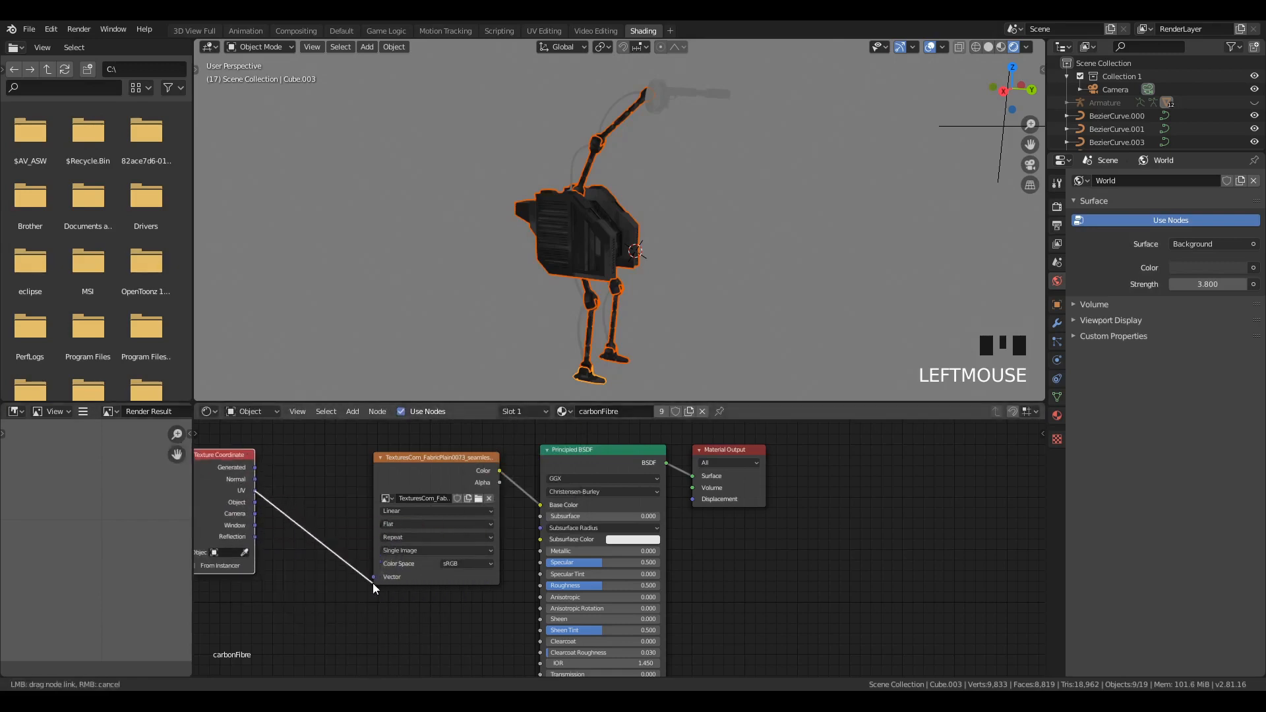
Step: Move the Texture Coordinate node closer to the Image Texture node and link its UV output to the image's Vector input
drag(373, 583, 375, 583)
scroll(682, 244, up, 2)
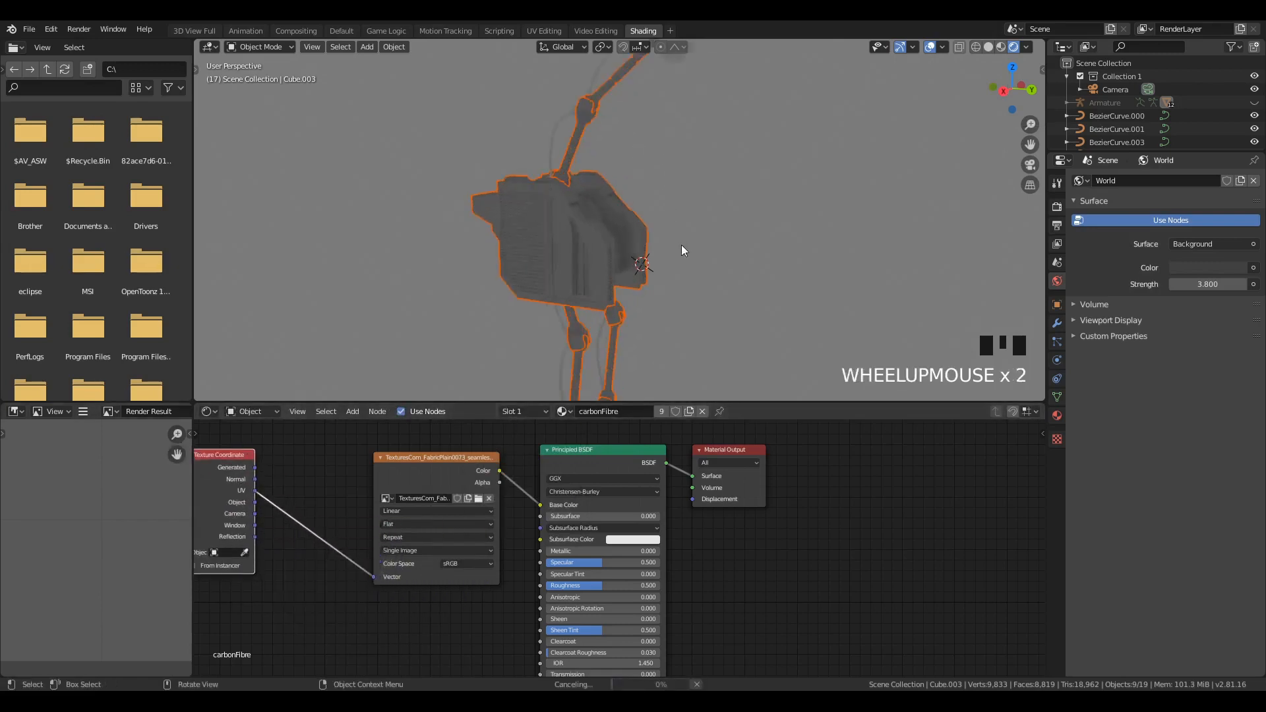
mouse_move(682, 244)
middle_down()
mouse_move(667, 249)
mouse_move(721, 235)
mouse_move(699, 251)
middle_up()
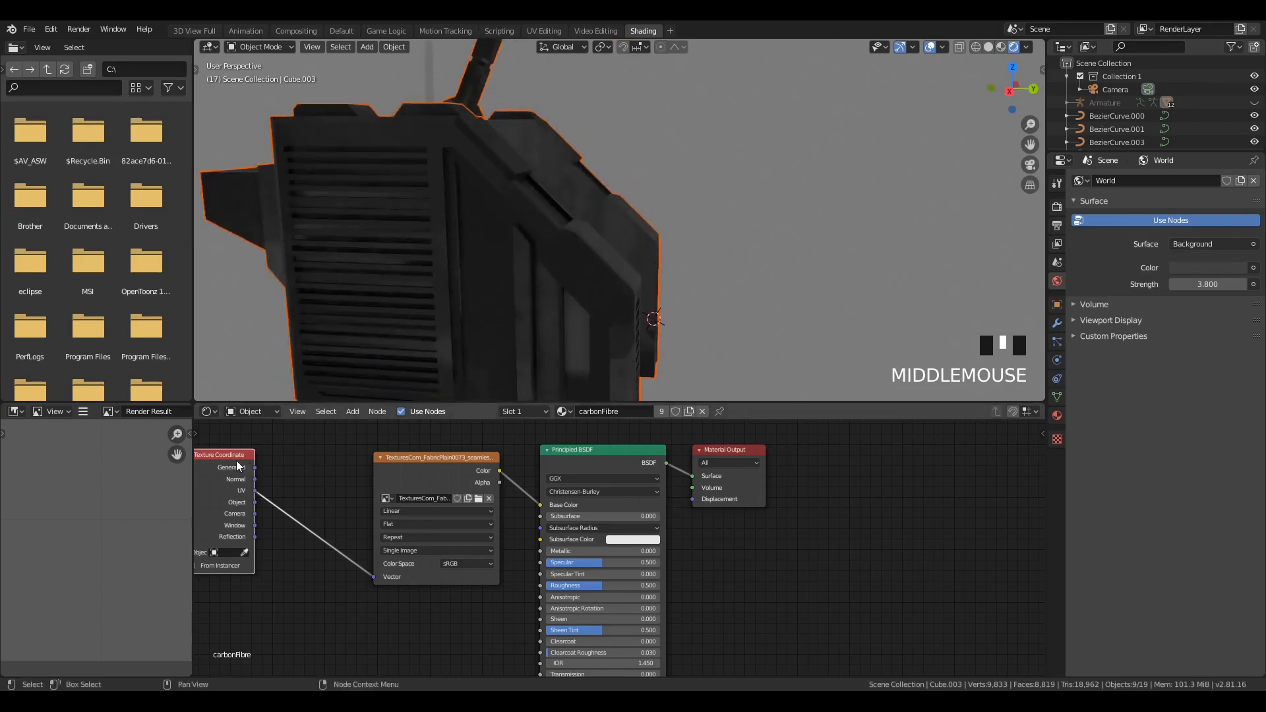
drag(237, 467, 374, 577)
middle_drag(500, 263, 554, 277)
drag(302, 491, 376, 577)
middle_drag(518, 217, 439, 228)
Step: Add a Mapping node on the link between the Texture Coordinate and Image Texture nodes
key(shift+a)
click(424, 457)
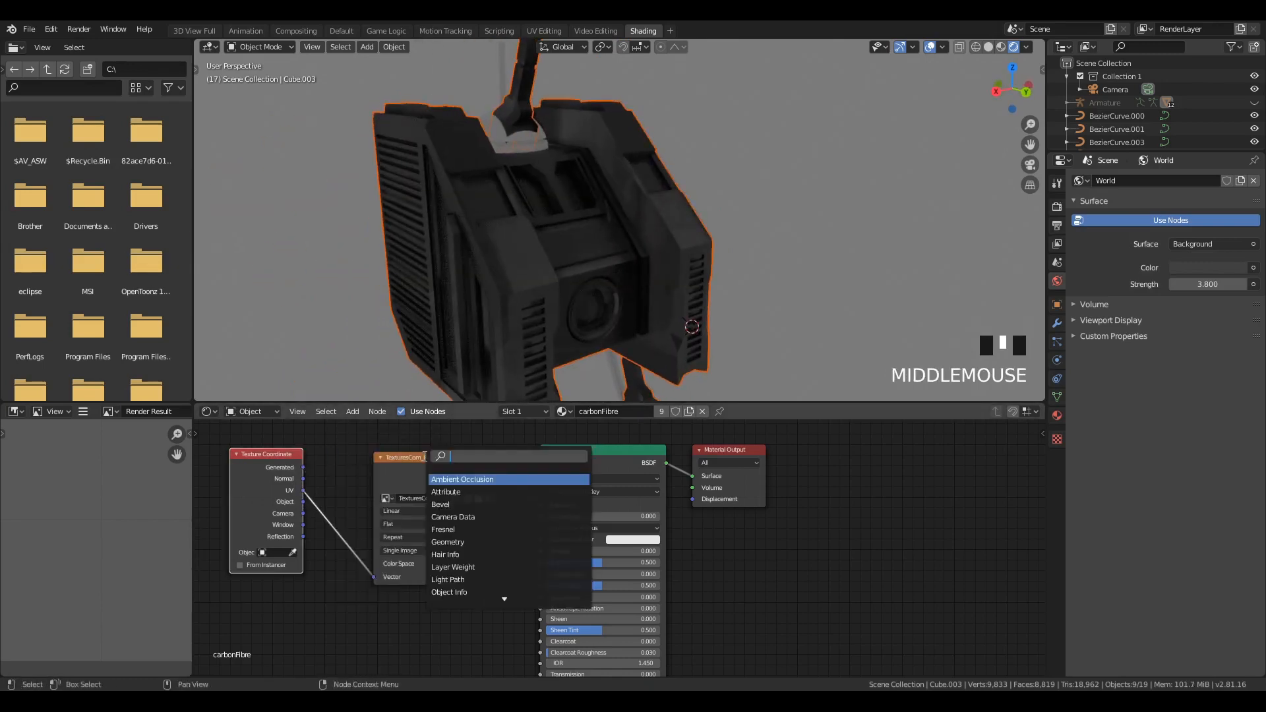
text(mapp)
key(Return)
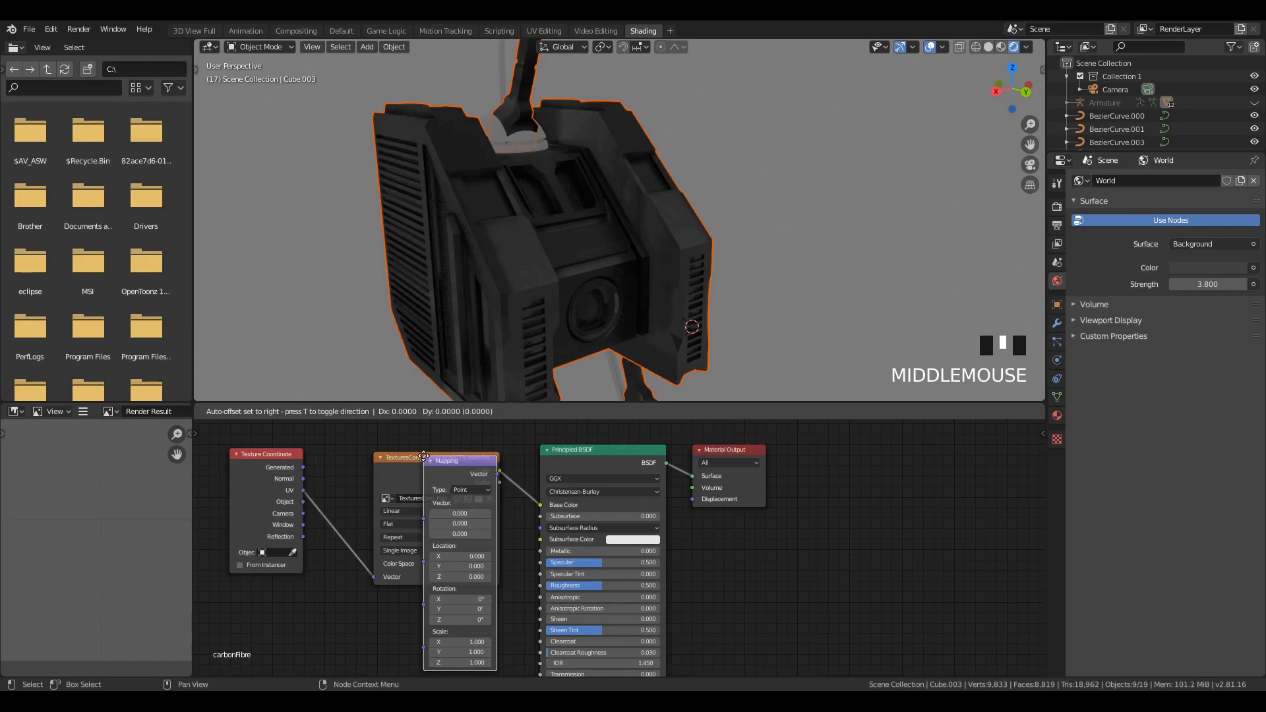
click(350, 394)
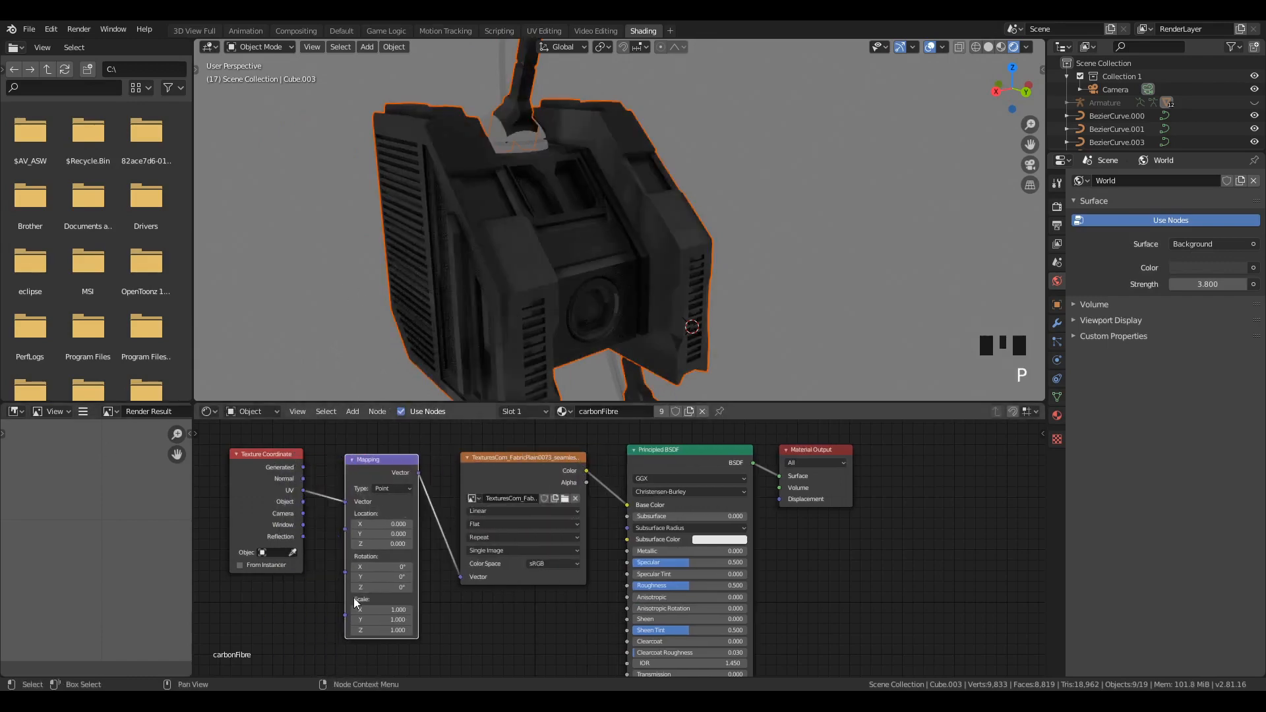
Step: Set the Mapping node's scale to about 58.3 in X and 134.4 in Y to tighten the weave on the body
middle_drag(635, 250, 551, 255)
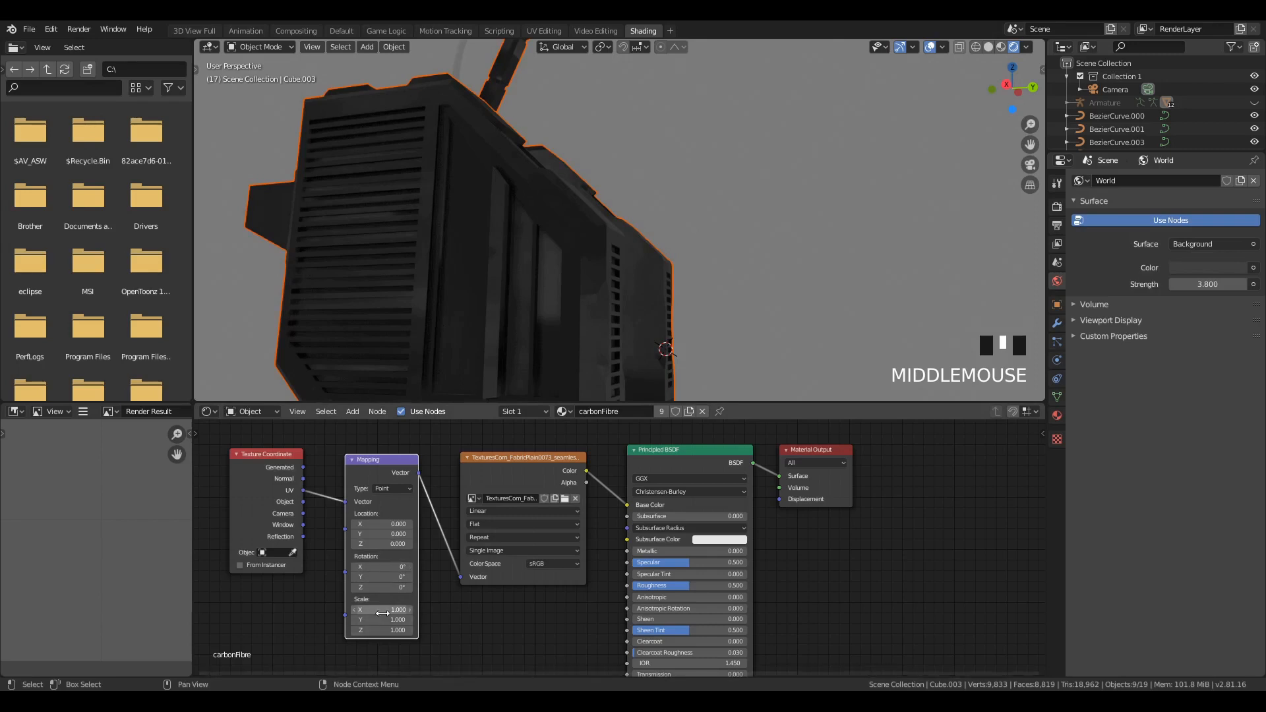
drag(389, 609, 429, 609)
middle_drag(599, 340, 488, 376)
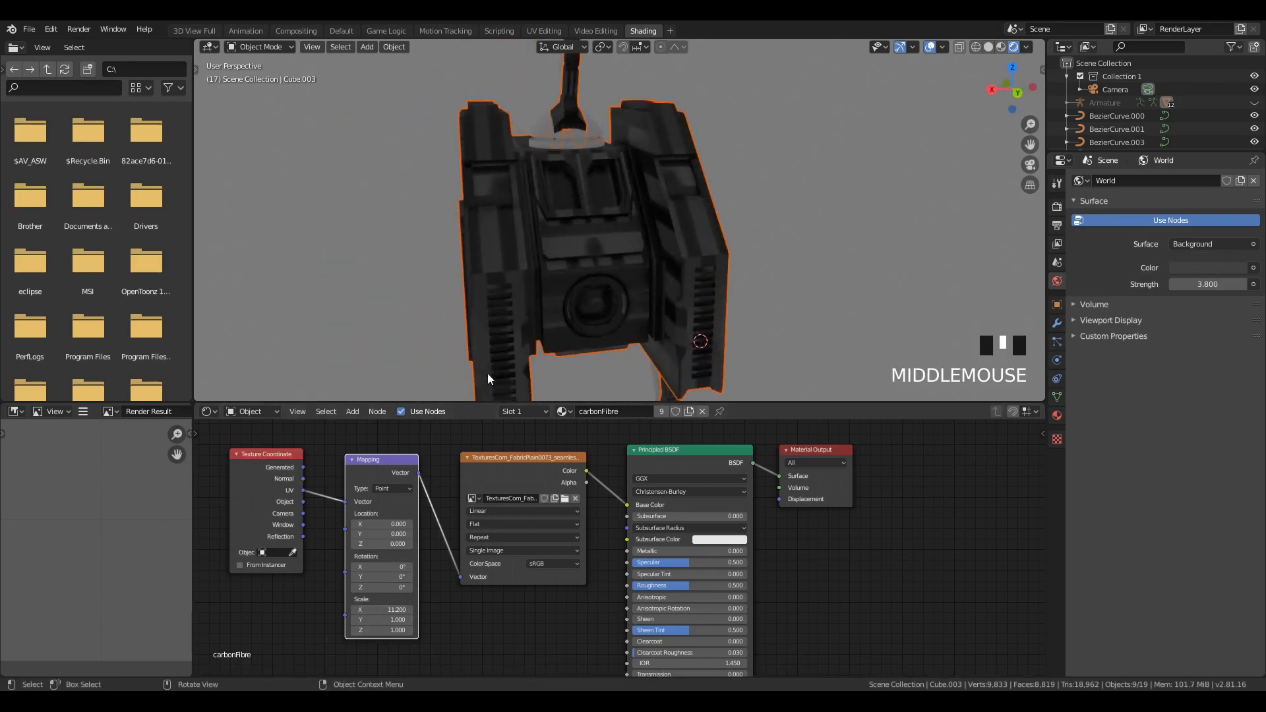
drag(388, 606, 561, 605)
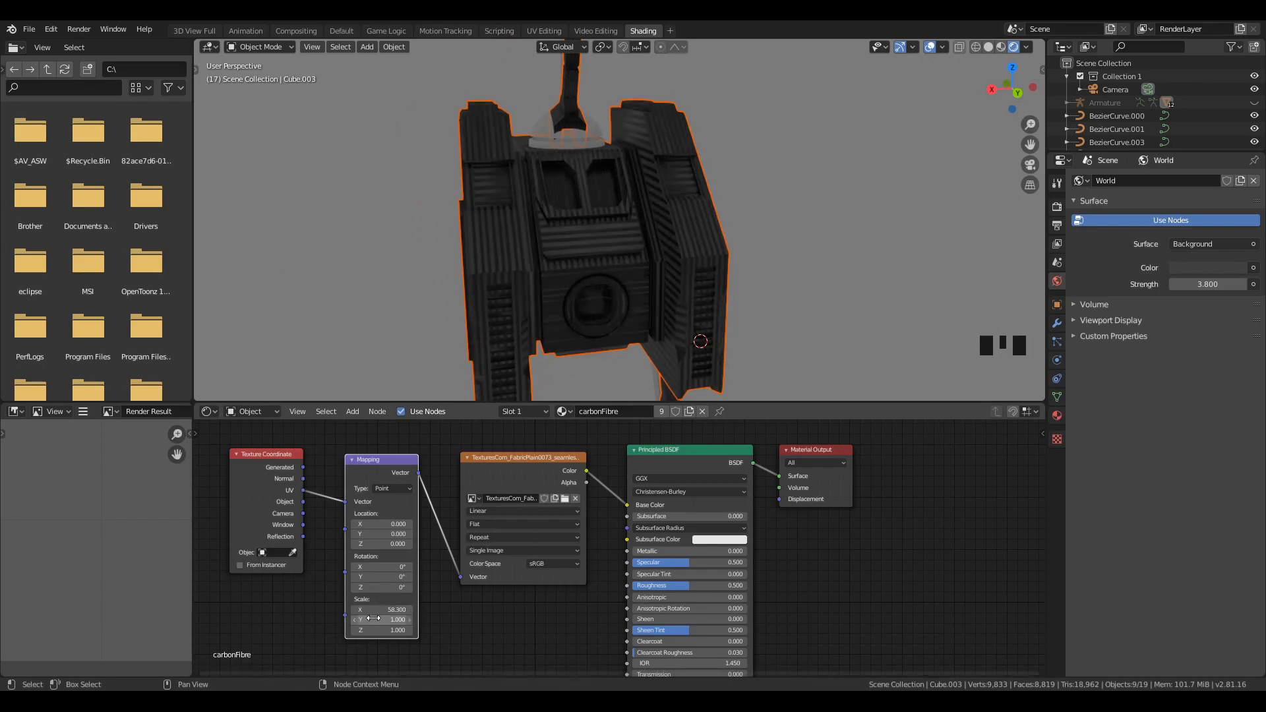
drag(390, 620, 521, 620)
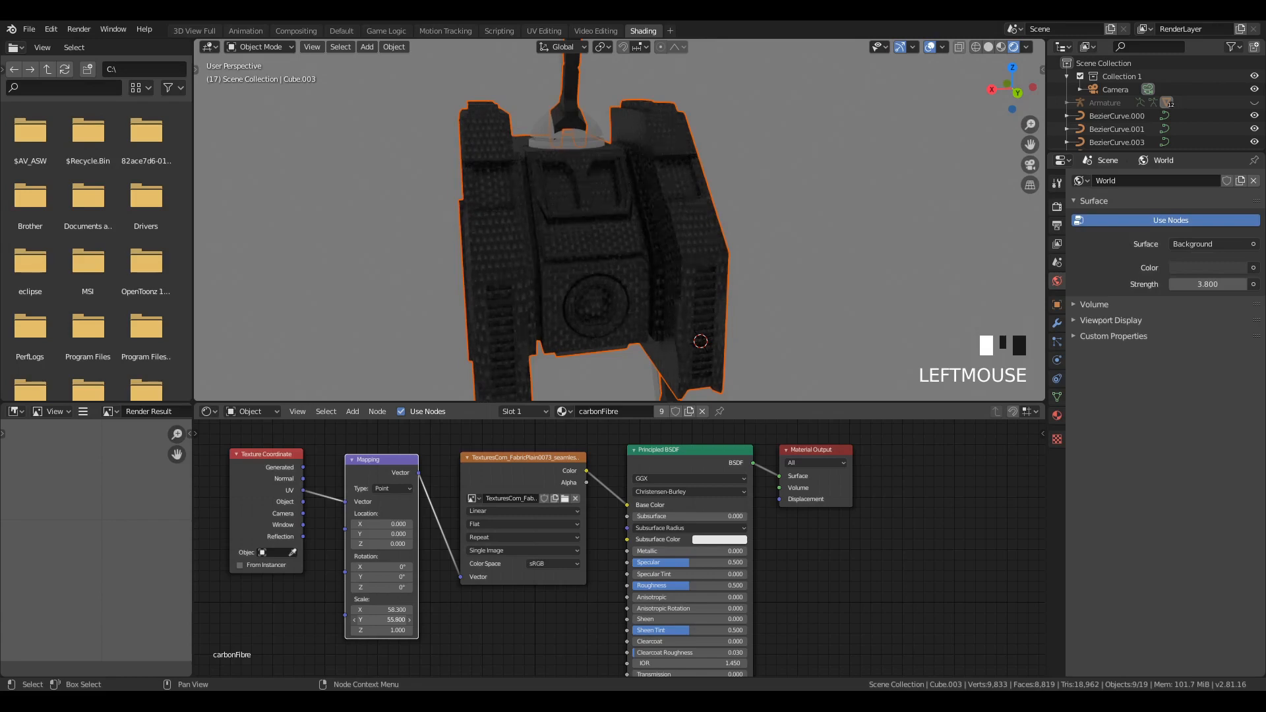
drag(547, 620, 562, 620)
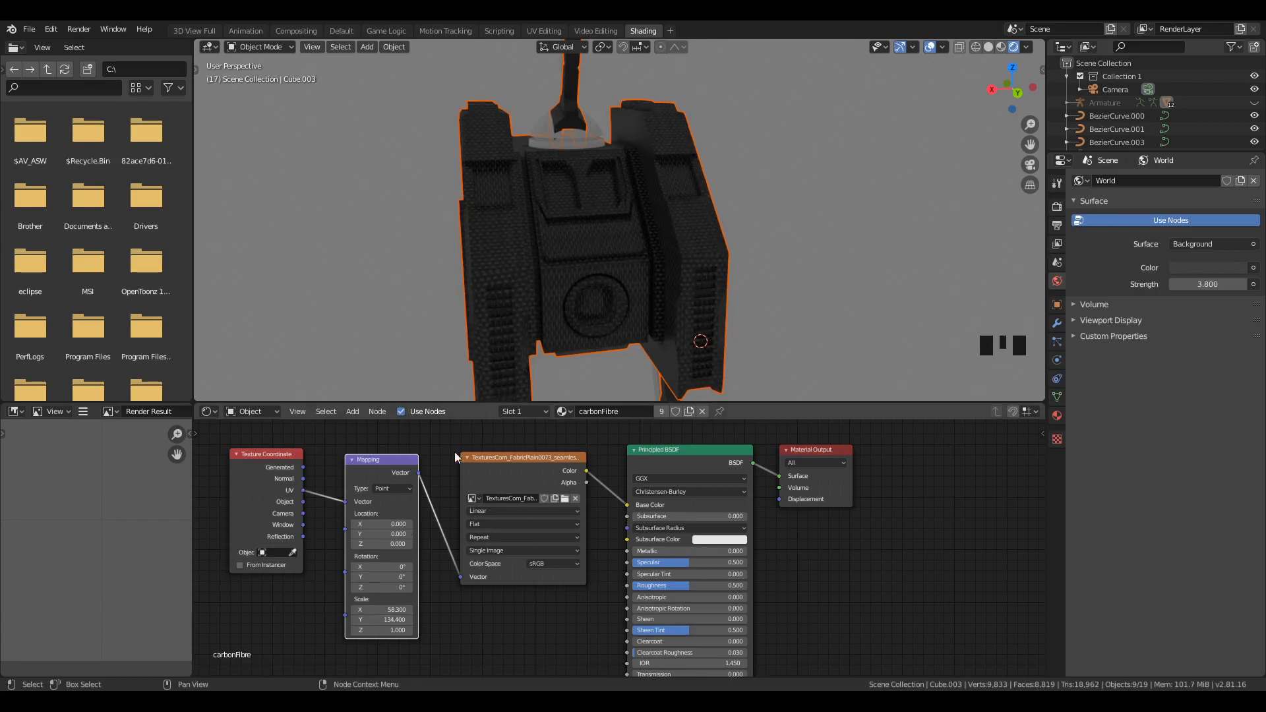
Step: Select and frame an upper leg piece, examine the weave on the legs and body up close, and deselect everything
middle_drag(508, 277, 580, 263)
scroll(614, 281, down, 2)
scroll(580, 263, down, 4)
click(569, 256)
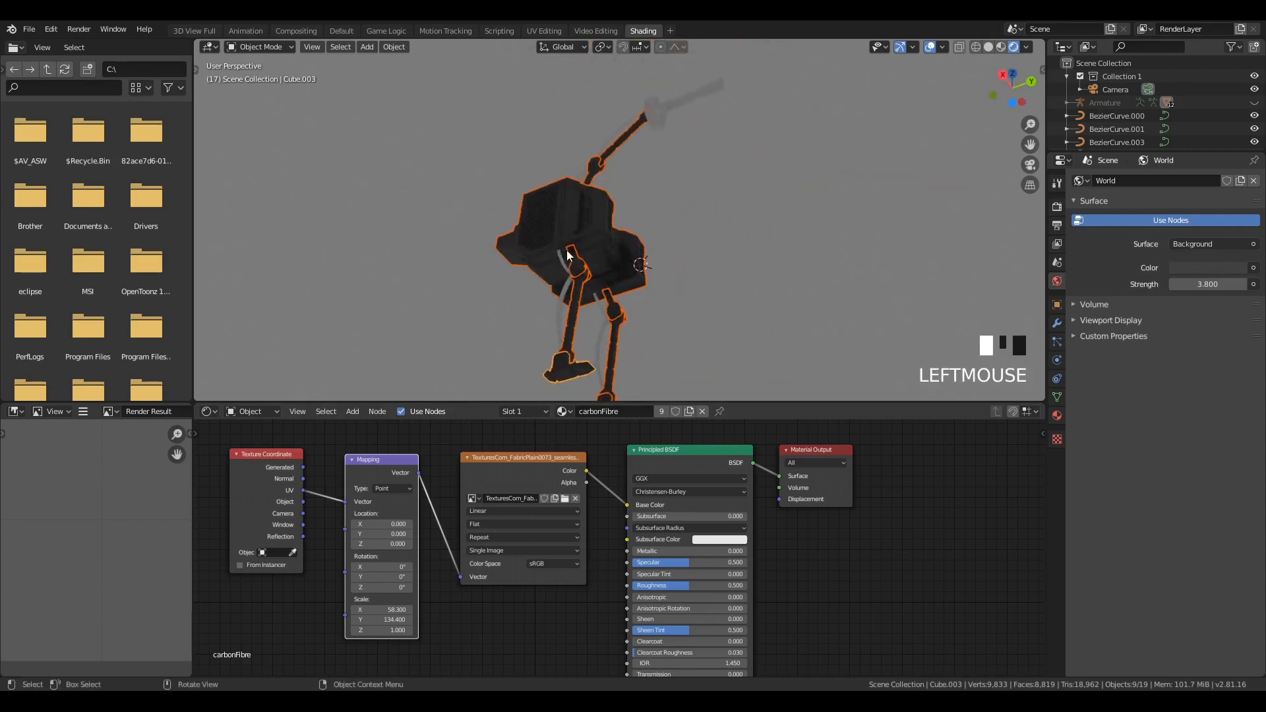
click(572, 262)
key(KP_Decimal)
middle_drag(644, 239, 643, 266)
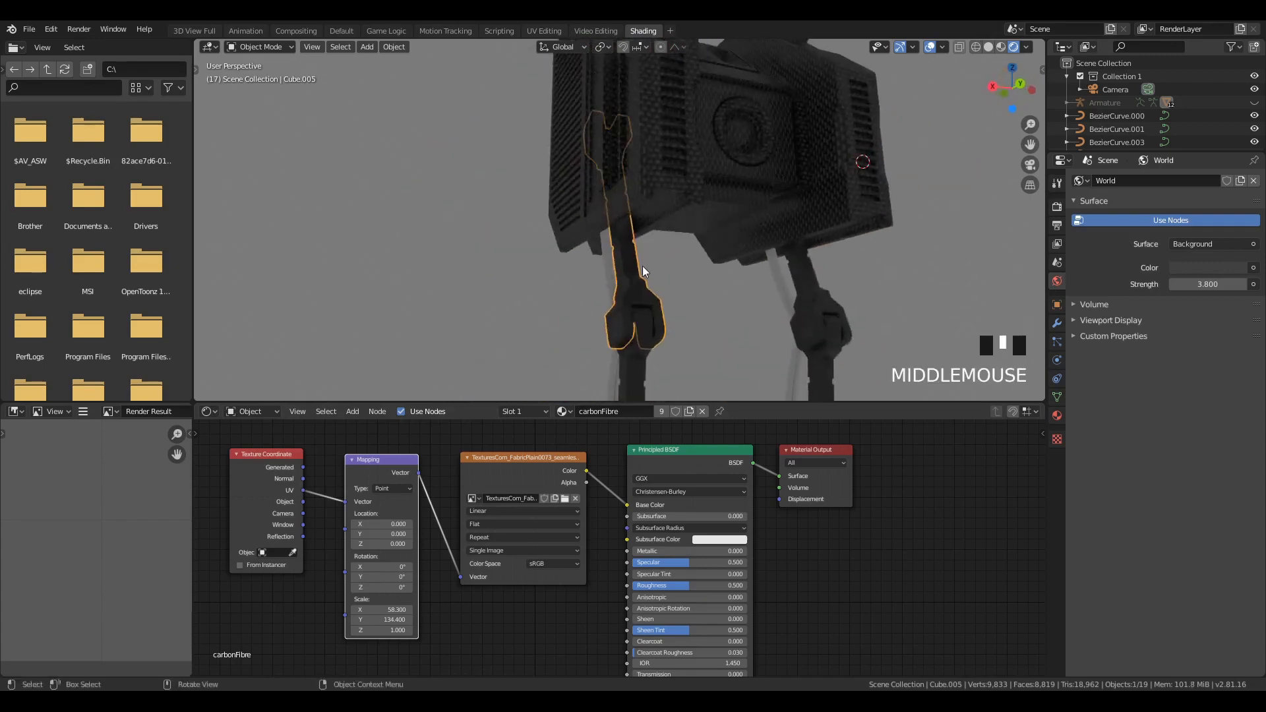
scroll(639, 324, up, 7)
middle_drag(639, 324, 698, 321)
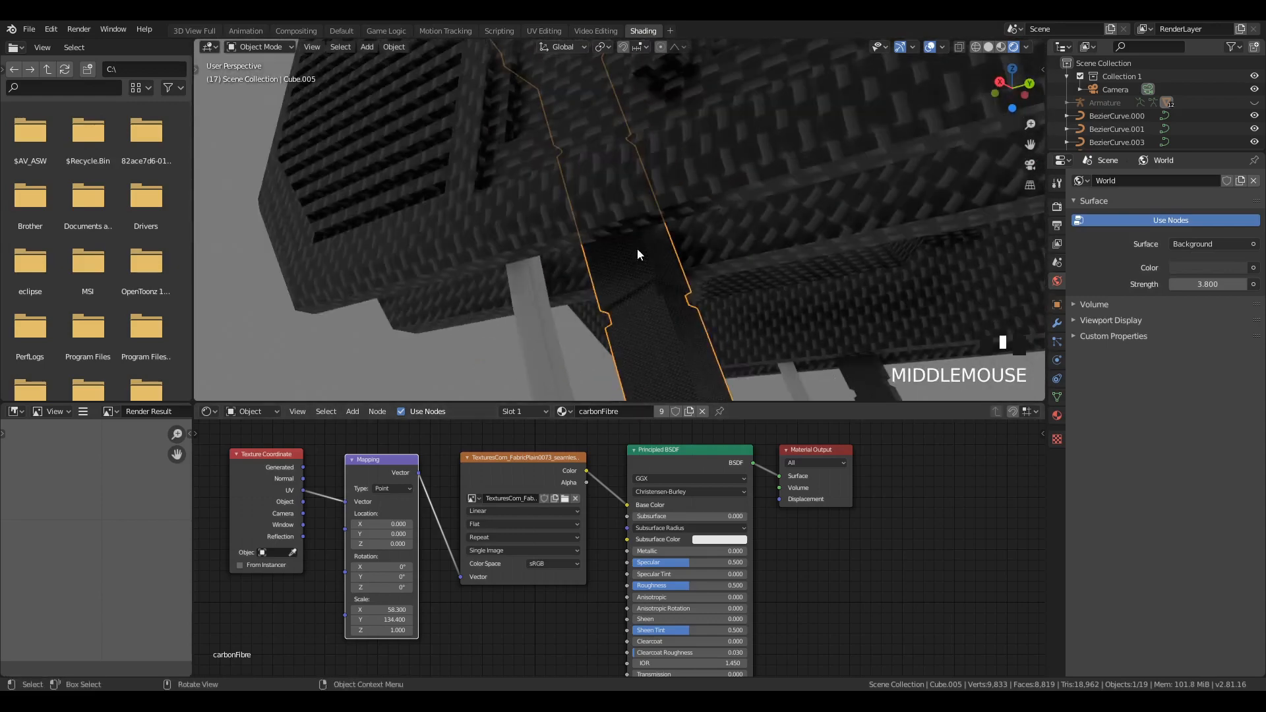
scroll(644, 216, down, 4)
middle_drag(729, 172, 689, 130)
key(a)
key(a)
key(a)
scroll(364, 471, down, 2)
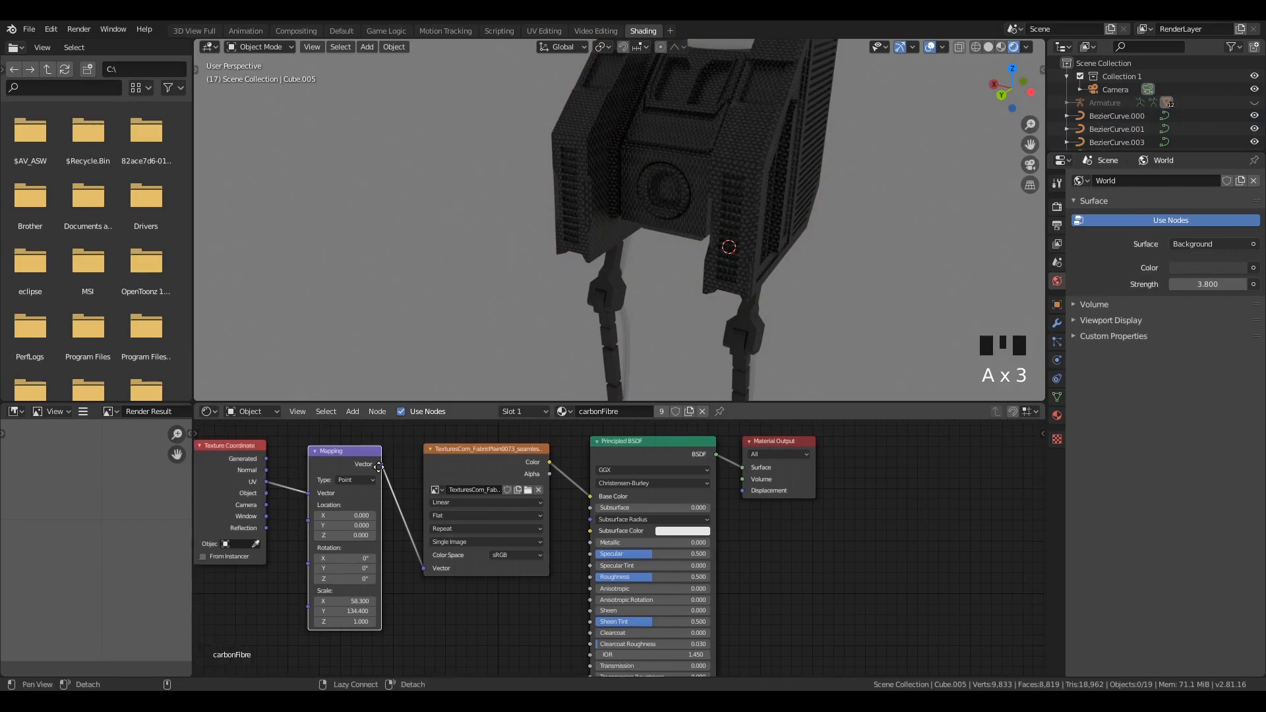
Step: Connect the Image Texture node's Color output to the Material Output's Displacement input as well
middle_drag(363, 471, 285, 451)
scroll(438, 442, up, 3)
middle_drag(439, 442, 416, 489)
drag(409, 489, 604, 520)
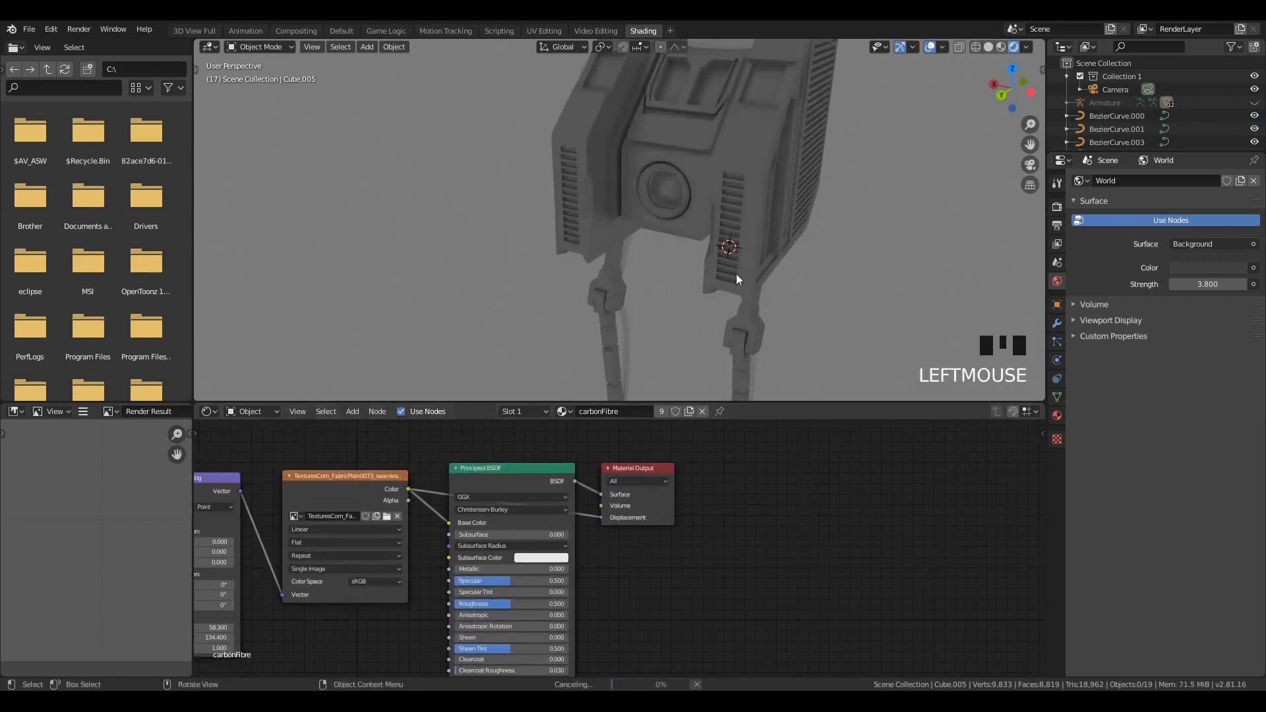
Step: Inspect the displaced surface of the body from several angles, also in the Default workspace, and return to the Shading workspace
scroll(740, 152, up, 5)
middle_drag(743, 149, 610, 247)
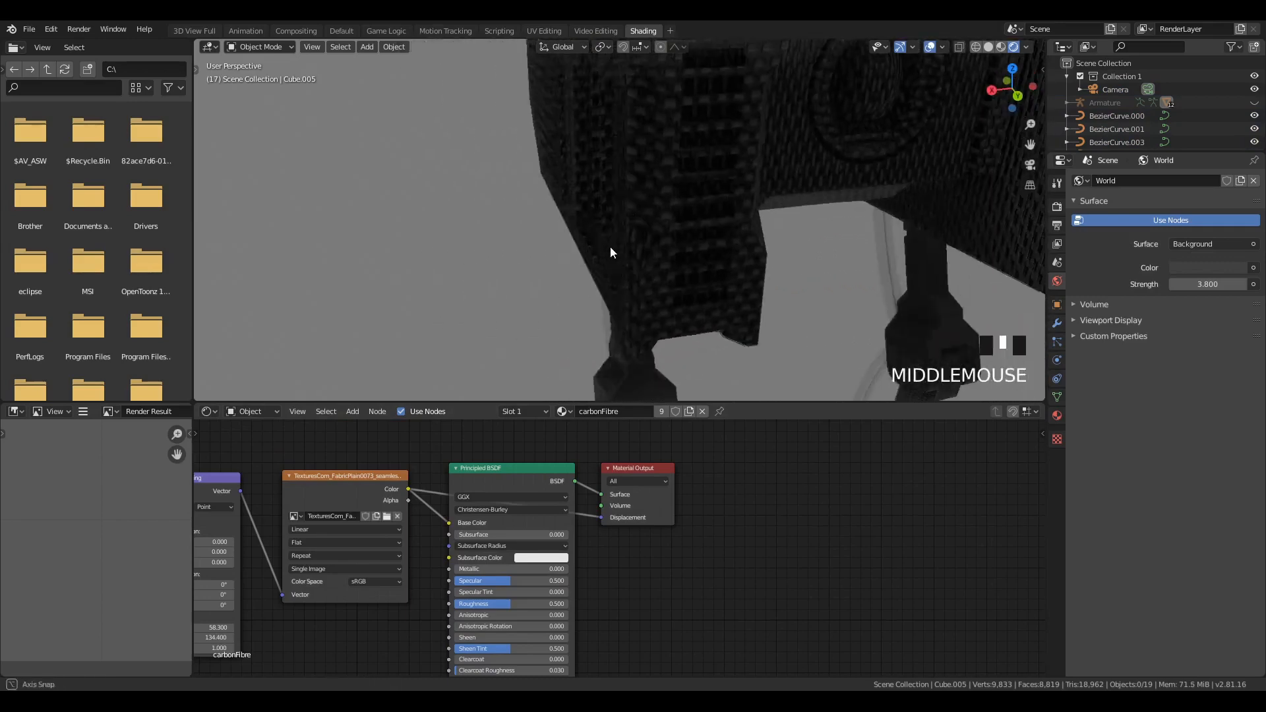
scroll(652, 231, down, 5)
scroll(678, 208, up, 5)
middle_drag(678, 208, 663, 219)
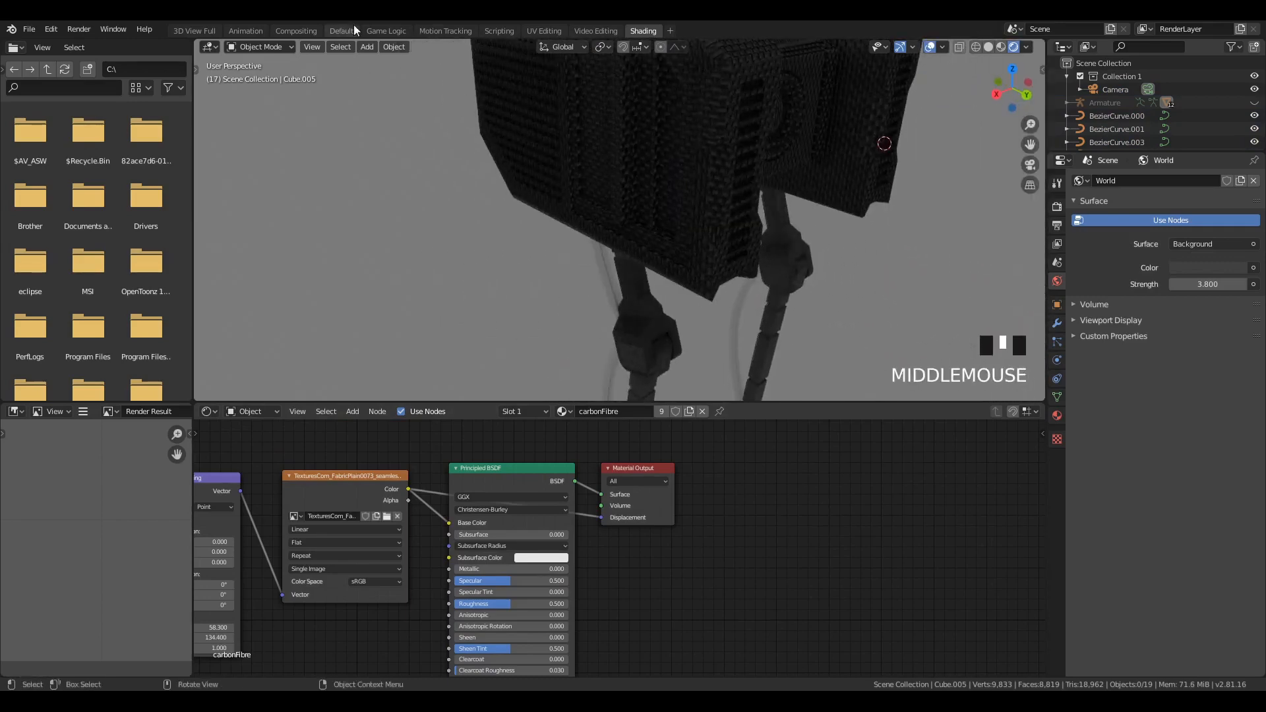
click(349, 33)
middle_drag(450, 331, 451, 363)
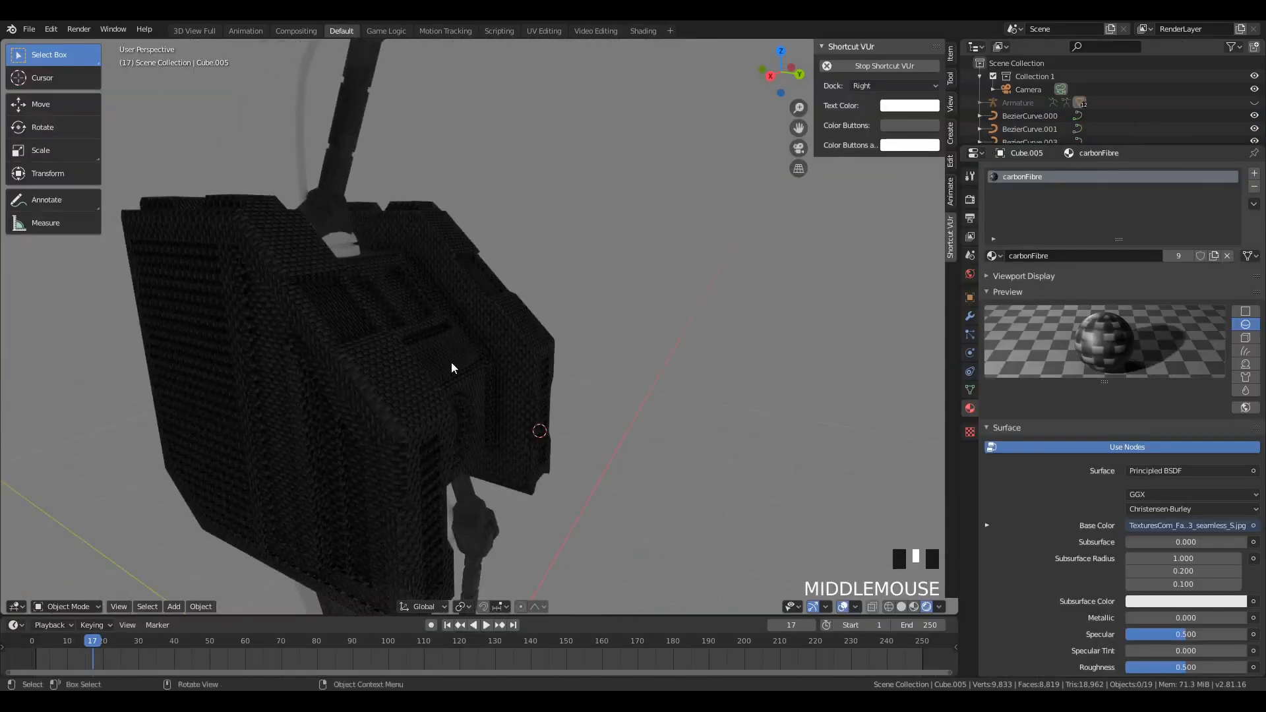
click(643, 31)
Step: Insert a Math node set to Add on the Displacement link, with value 0.1, moving the Material Output aside for room
key(shift+a)
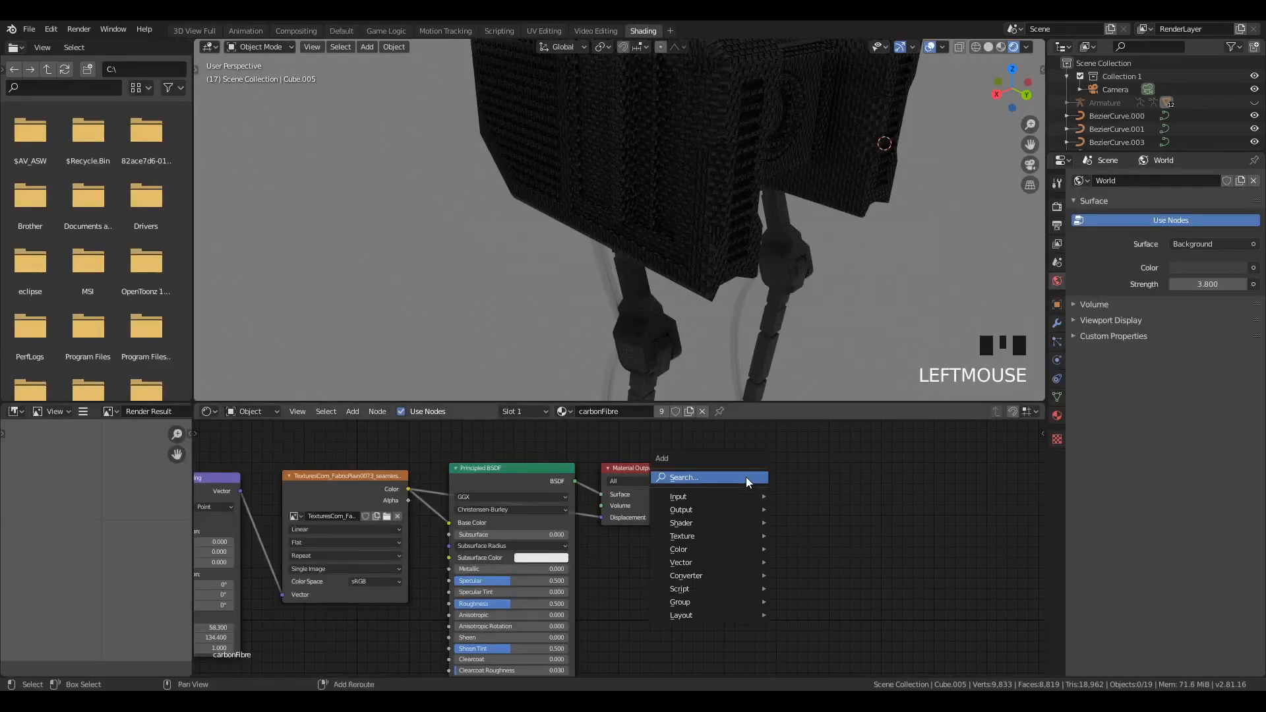
click(745, 476)
text(m)
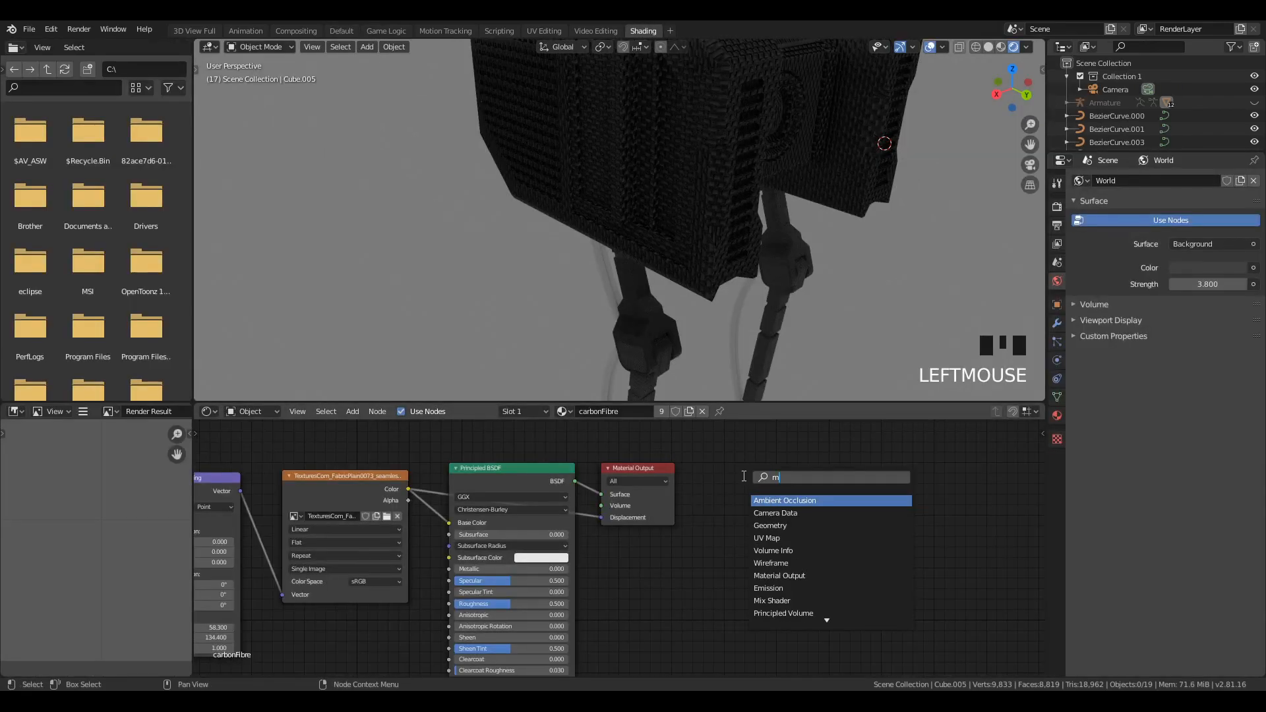
text(at)
key(Down)
key(Return)
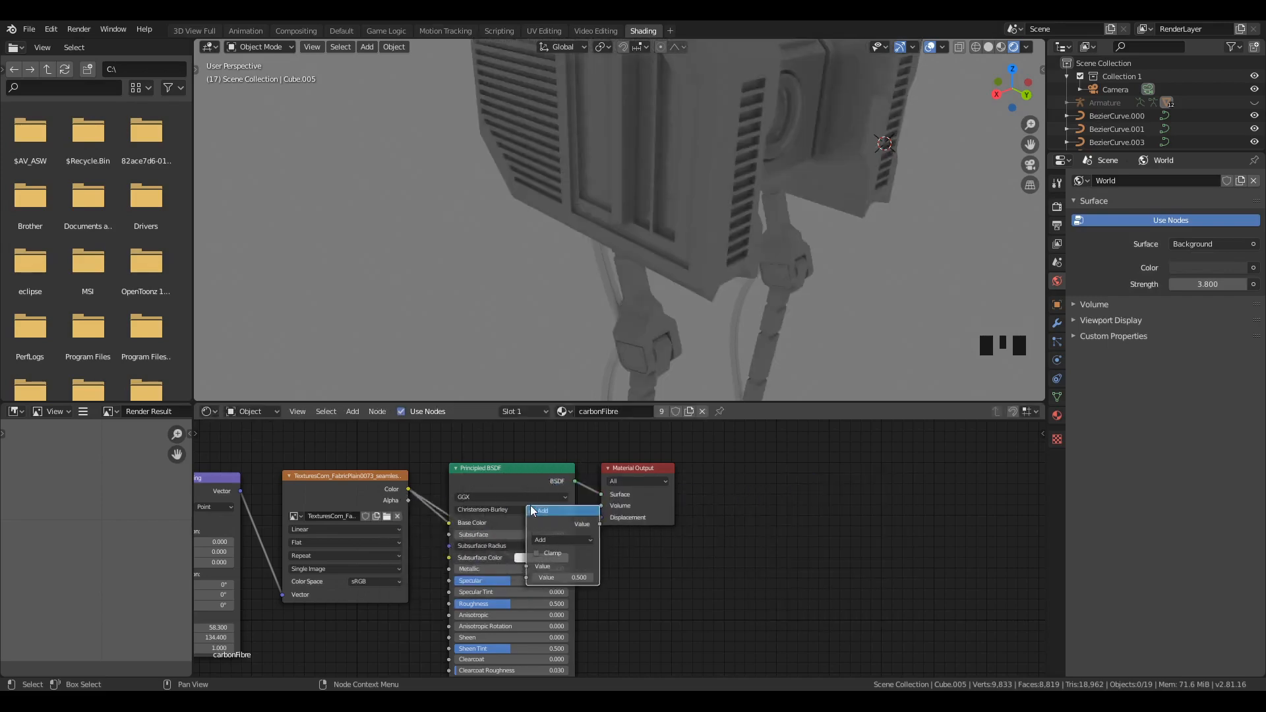
click(527, 510)
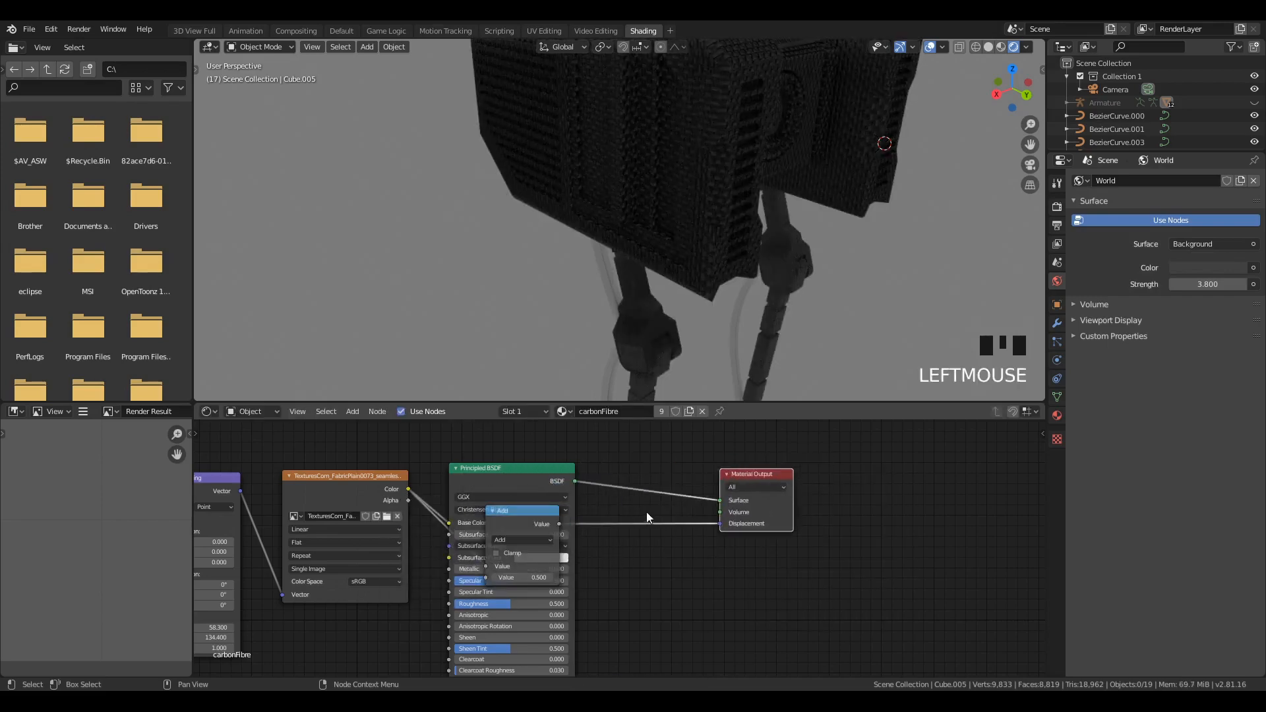
drag(518, 519, 639, 527)
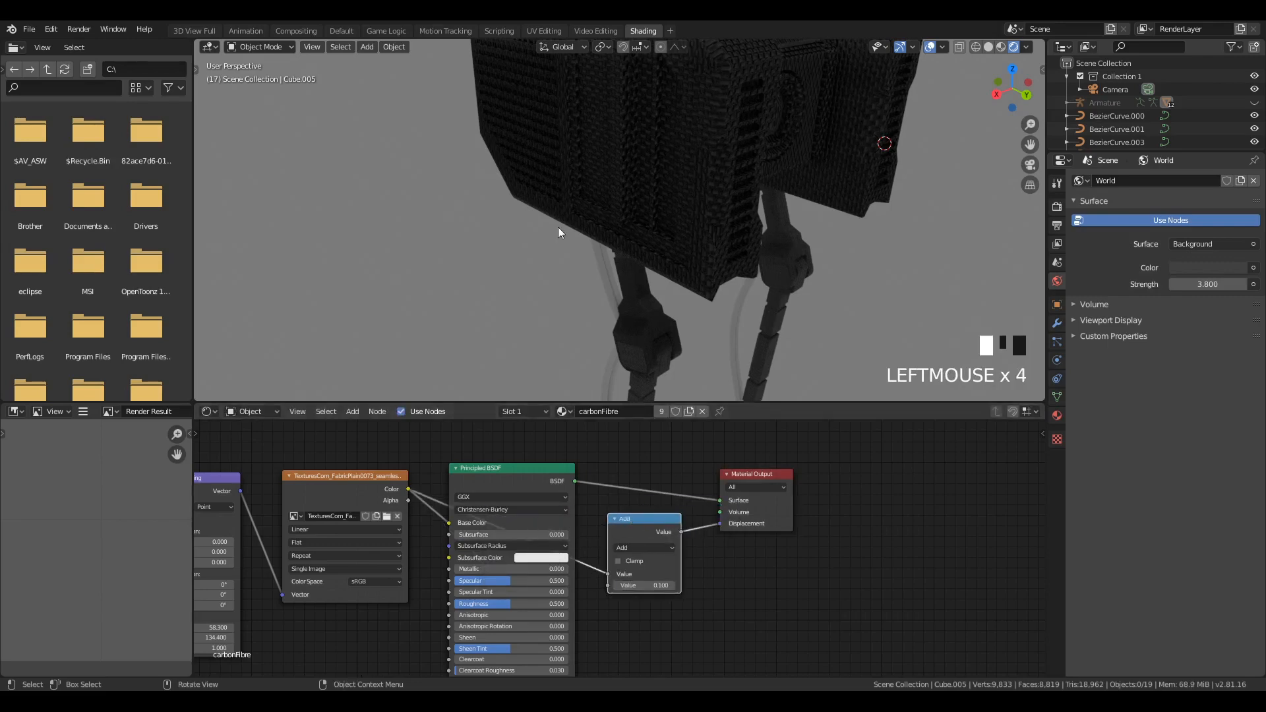
Step: Set the Add node's value to 0.05 and check the displaced weave with everything deselected
scroll(812, 200, up, 6)
middle_drag(812, 200, 810, 236)
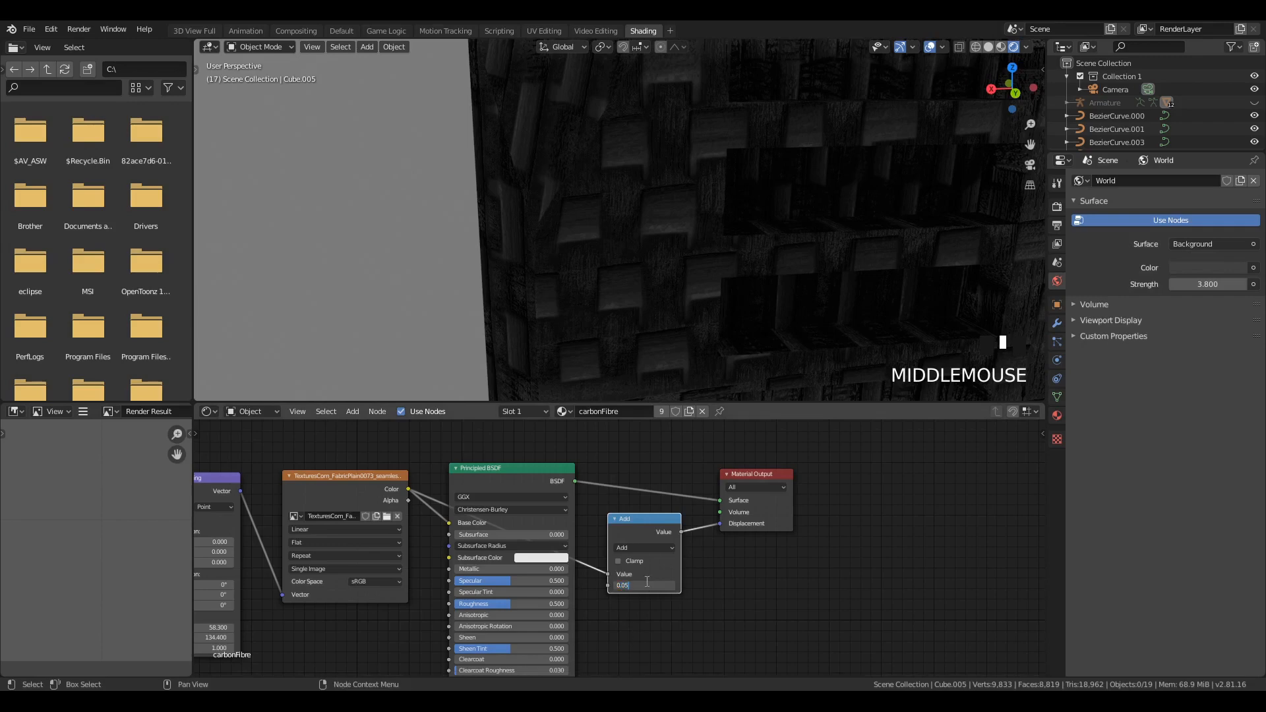
scroll(674, 128, down, 5)
scroll(714, 124, up, 1)
middle_drag(714, 124, 755, 170)
key(a)
key(a)
key(a)
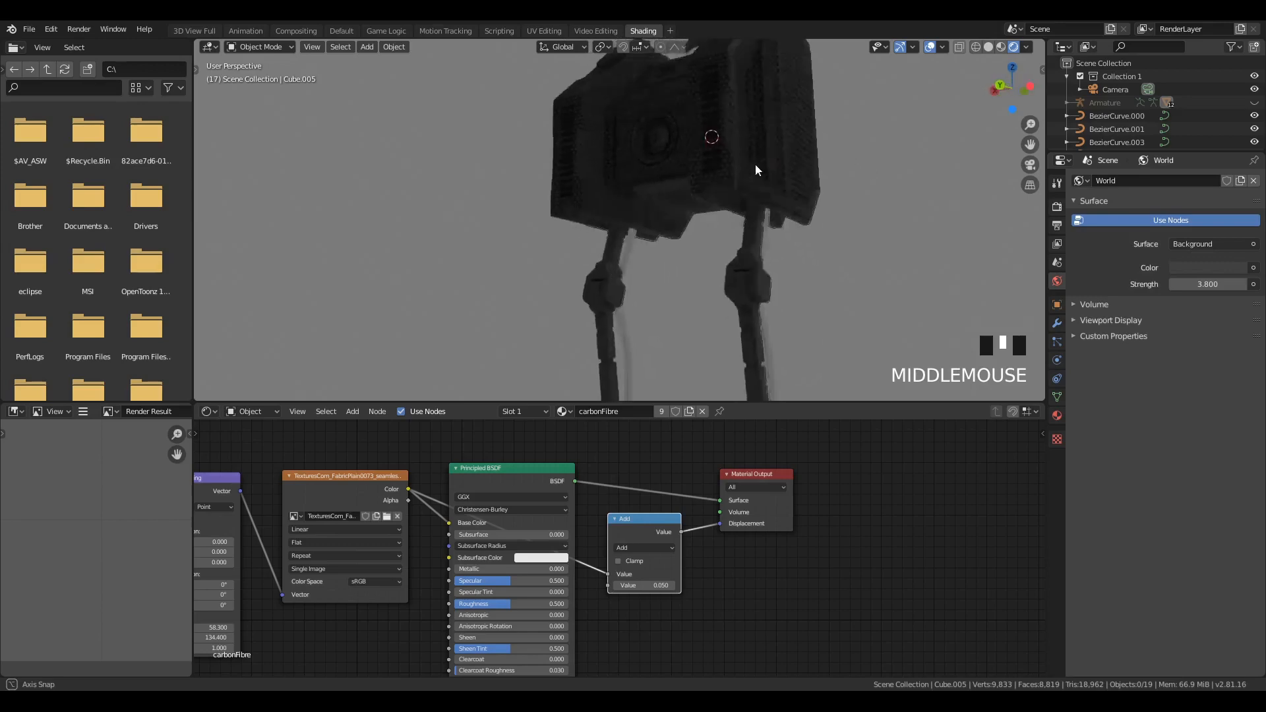
scroll(673, 168, down, 4)
middle_drag(673, 167, 518, 53)
Step: Switch to the Default workspace and add an Area light to the scene, with the viewport in Rendered shading
click(348, 32)
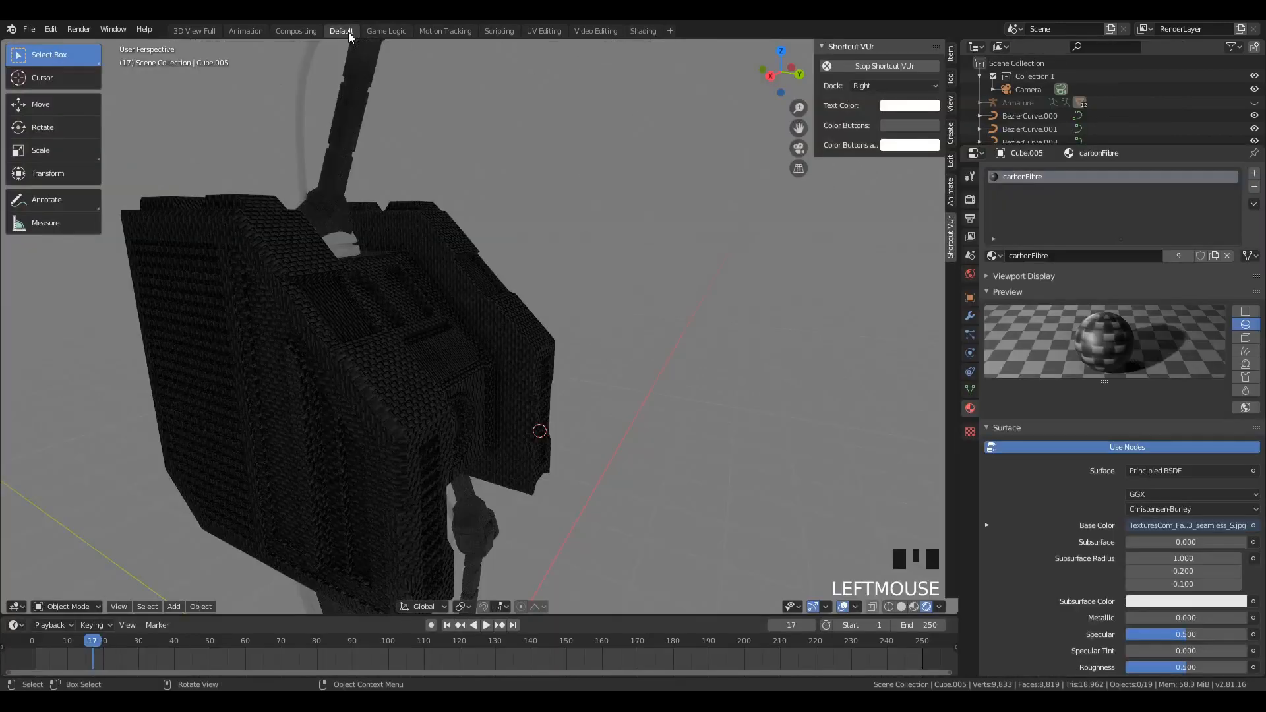
middle_drag(462, 132, 577, 200)
scroll(712, 368, up, 1)
scroll(571, 371, down, 3)
key(shift+a)
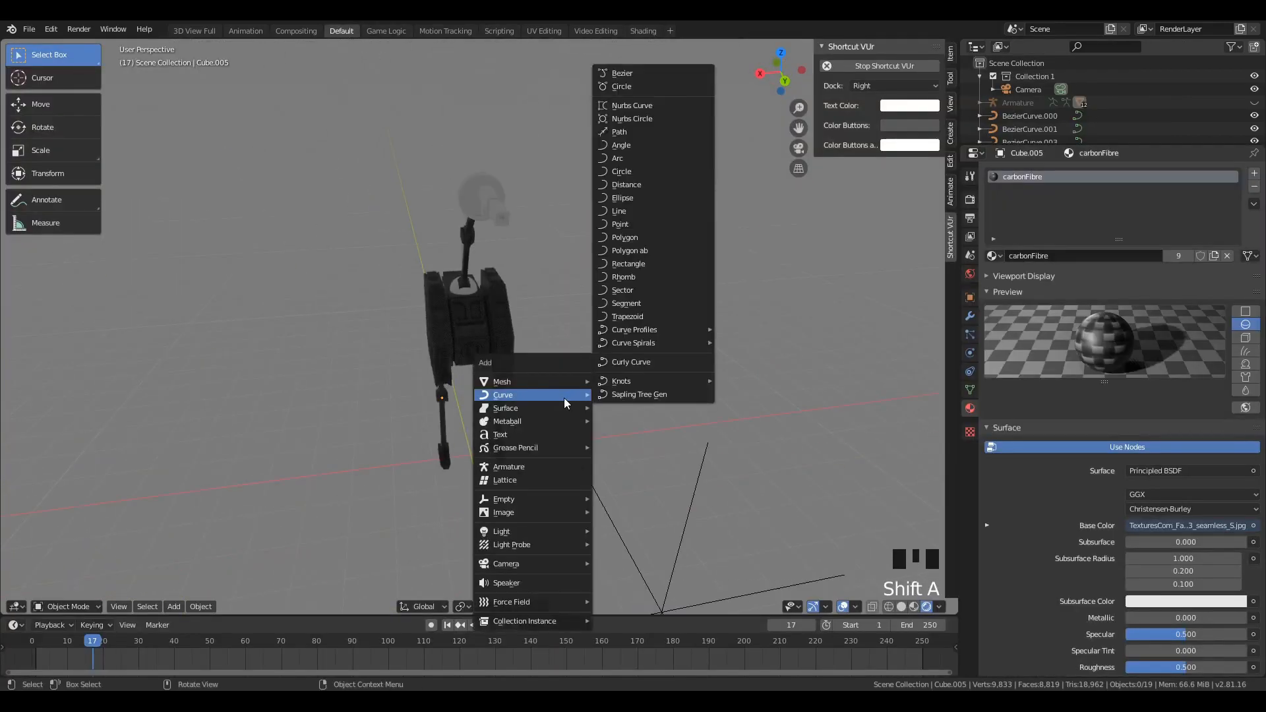
mouse_move(546, 535)
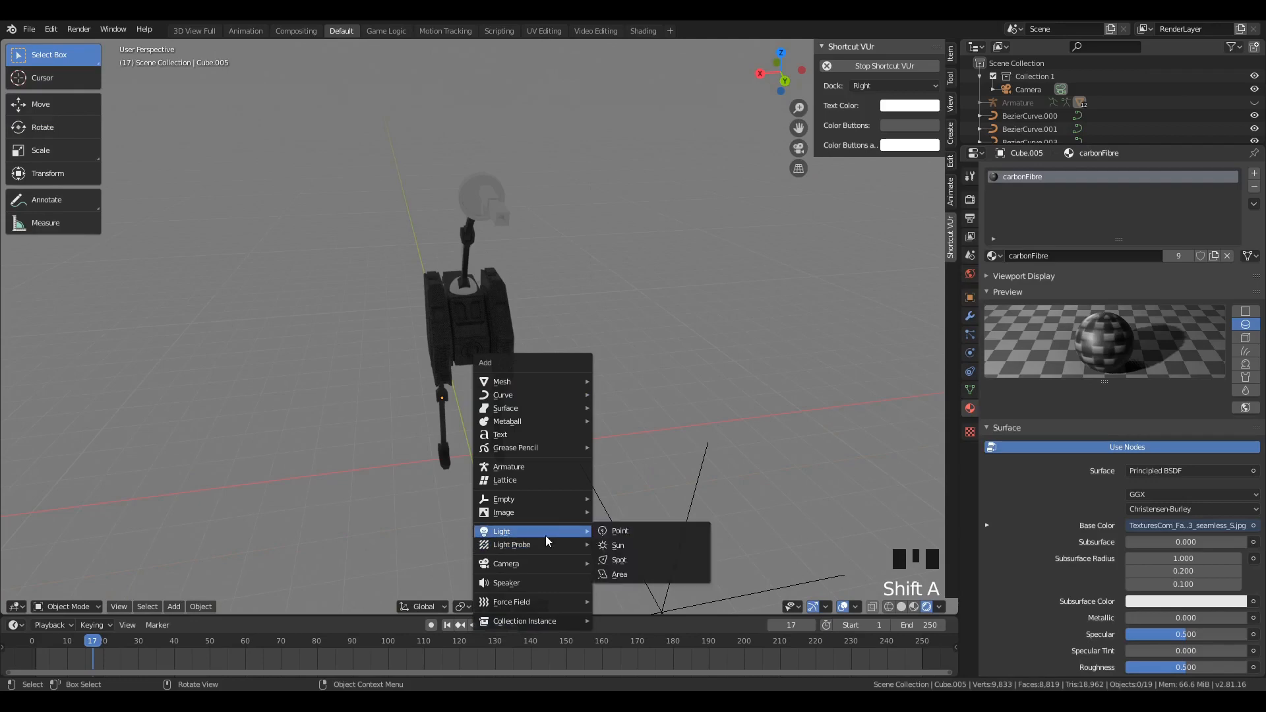
click(630, 573)
scroll(533, 473, down, 2)
scroll(527, 465, down, 3)
key(z)
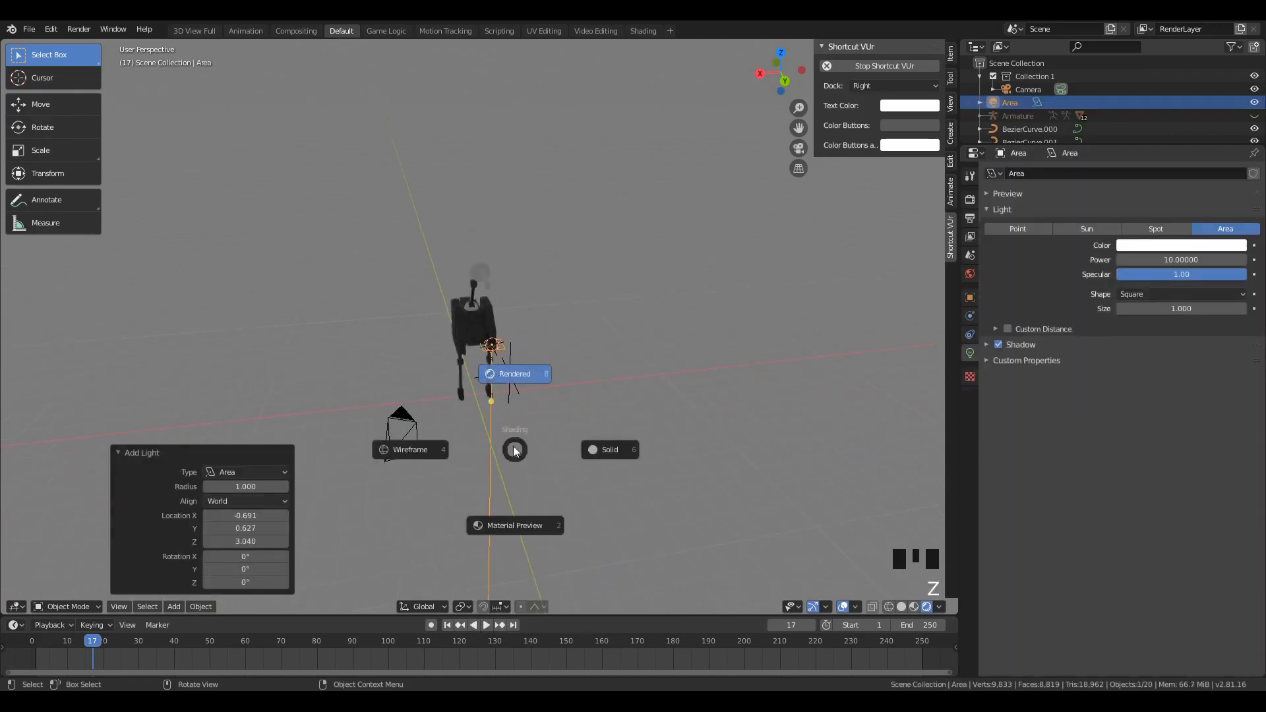
click(585, 256)
Step: Move the area light about 4.4 along the Y axis and 4.764 up along the Z axis
key(g)
key(y)
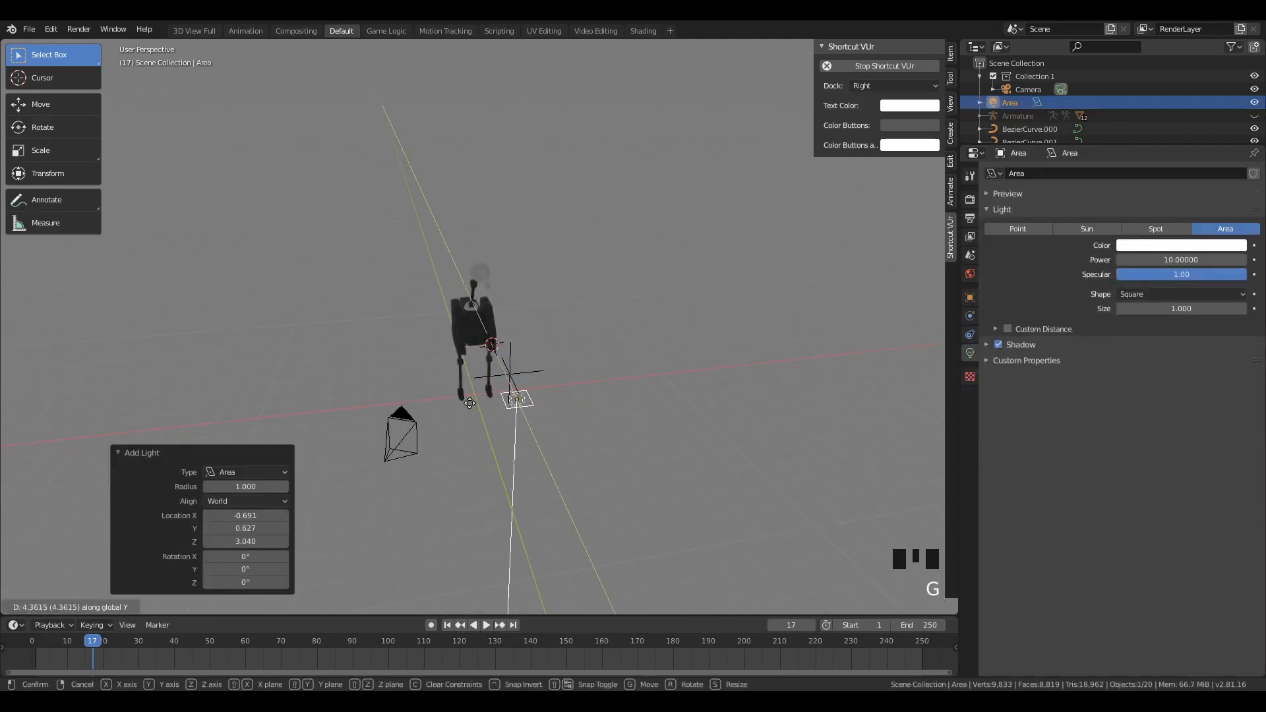
click(467, 406)
key(g)
key(z)
click(492, 286)
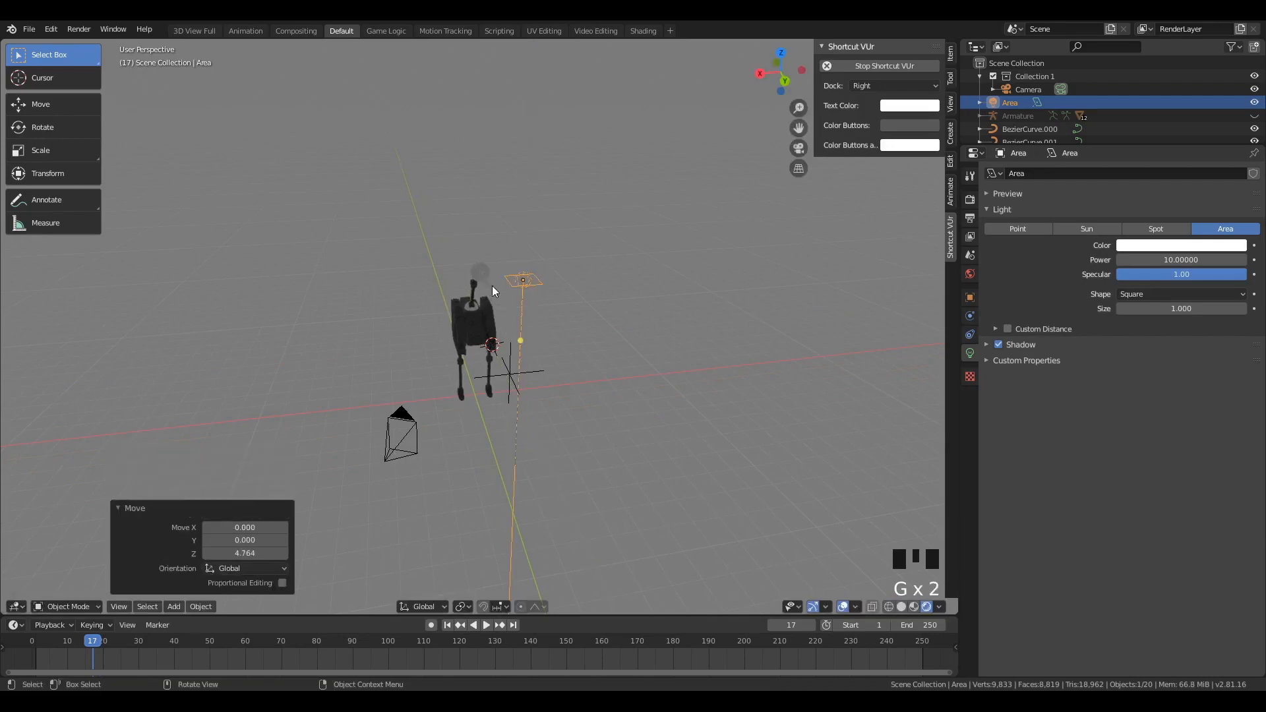
Step: In top view, position the area light over the robot and scale it up by a factor of 4.605
key(KP_7)
key(g)
click(518, 354)
key(s)
click(805, 374)
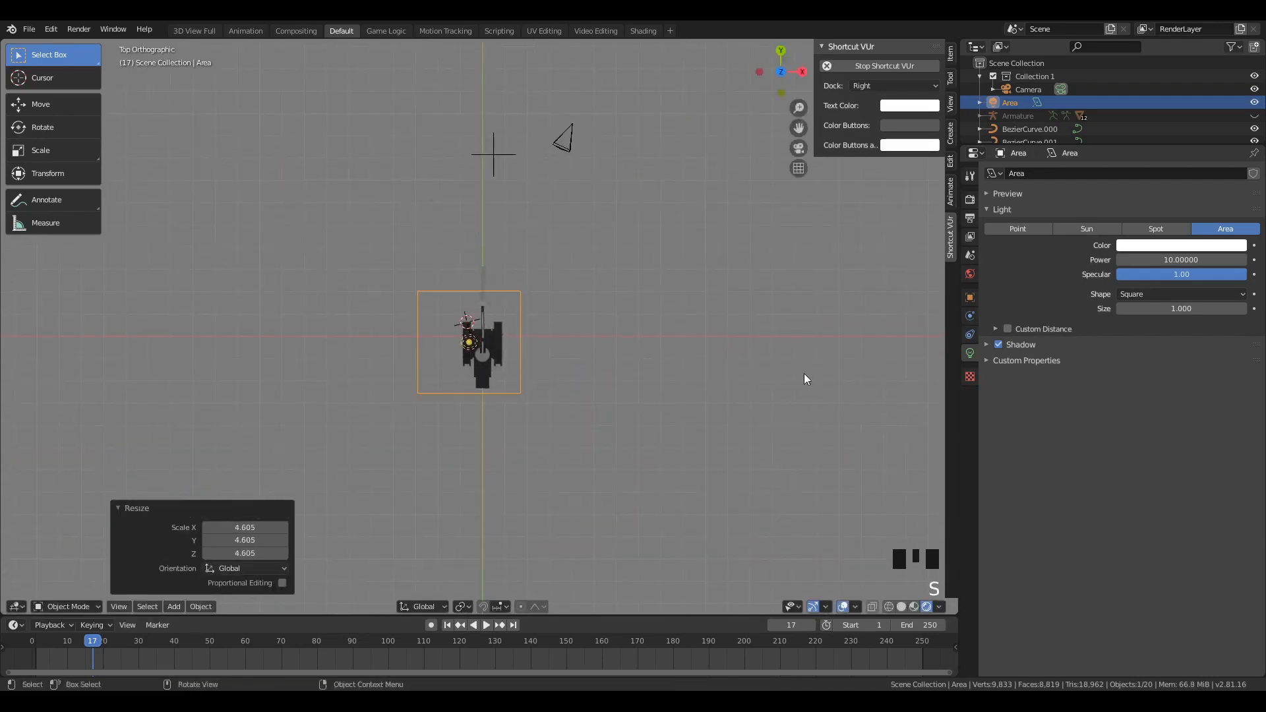
key(g)
click(820, 379)
Step: Tilt the area light with a trackball rotation of -5.73° and 29.2°, and move it -1.794 along the X axis
middle_drag(807, 390, 528, 261)
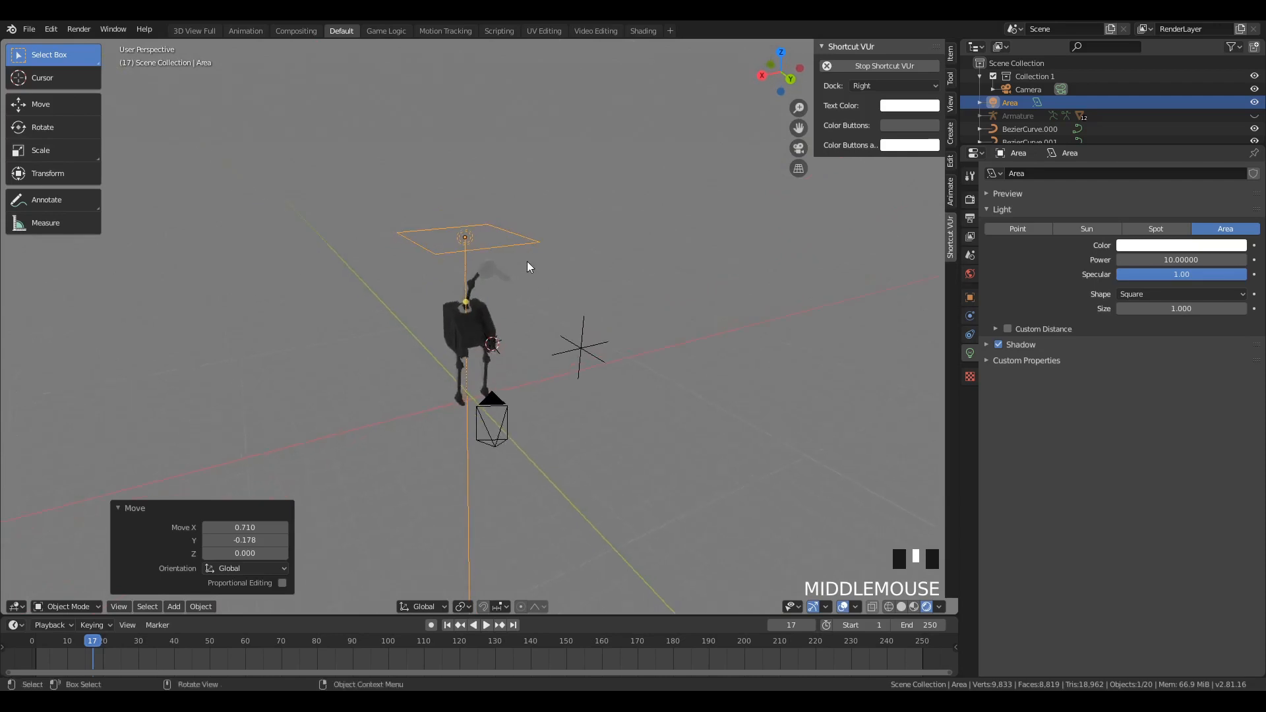
key(r)
key(r)
click(540, 268)
key(g)
key(x)
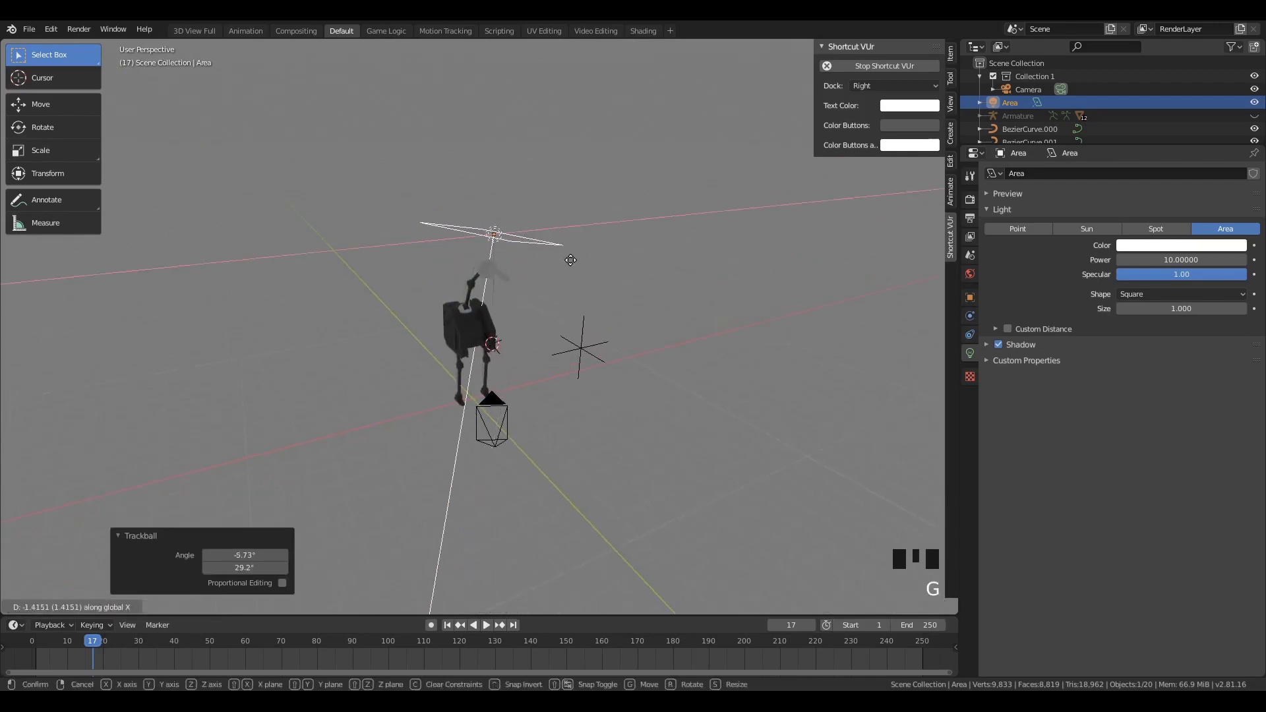
click(571, 262)
Step: Raise the area light's power to about 435.3, shift the light slightly by a free move, and deselect everything
scroll(571, 273, up, 5)
scroll(571, 273, up, 2)
drag(1182, 260, 1227, 260)
key(g)
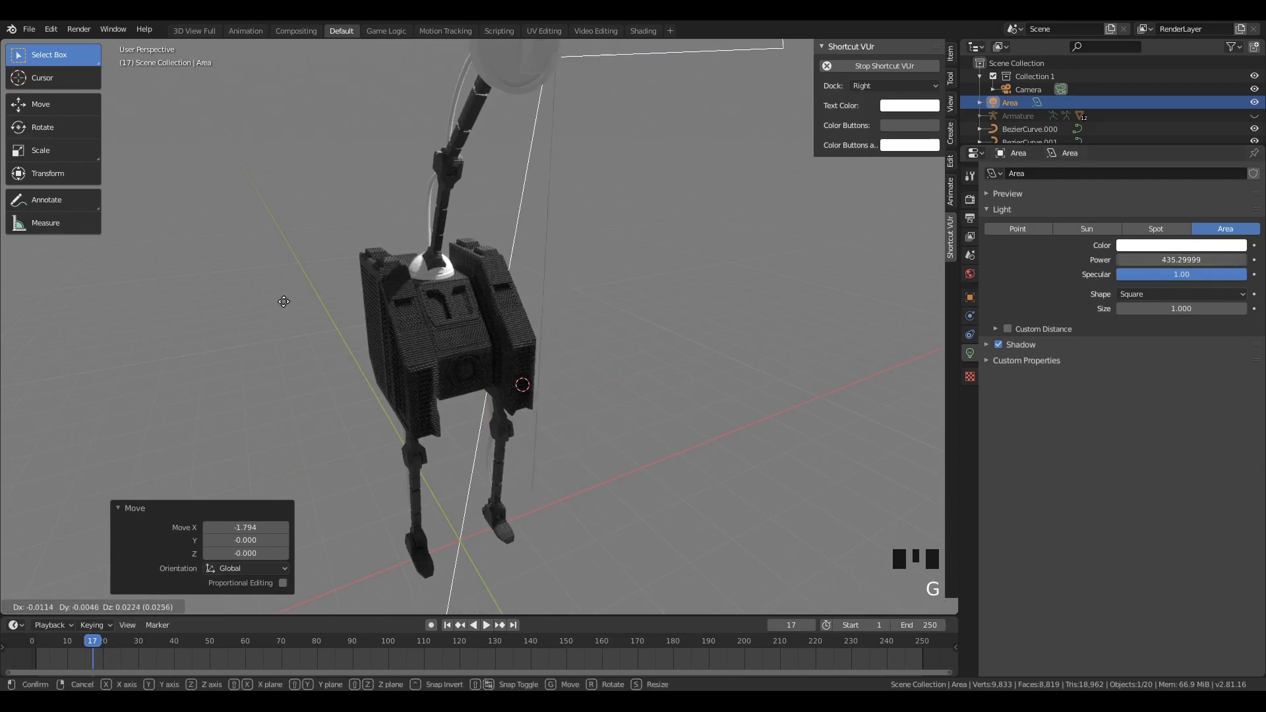
click(223, 306)
key(a)
key(a)
key(a)
Step: Open the robot's carbonFibre body mesh in Edit Mode, focused on the circular recess between the side panels, with Solid shading
scroll(416, 250, up, 5)
click(364, 210)
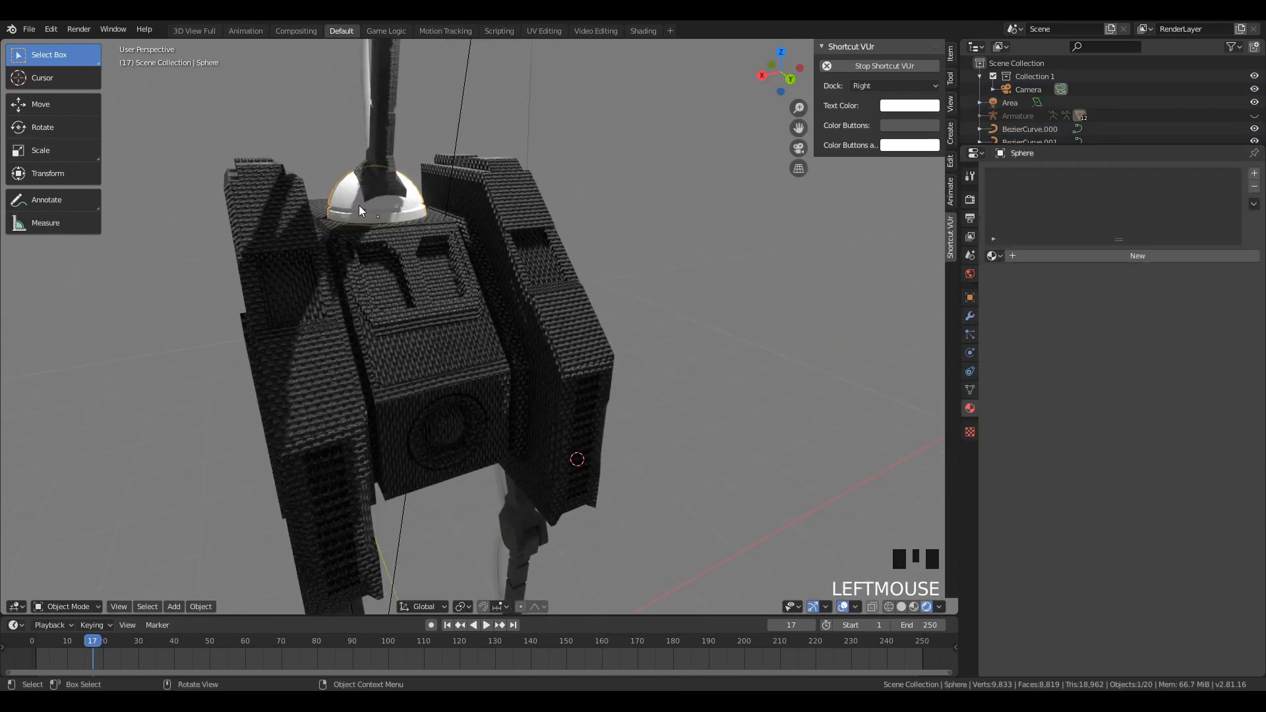
middle_click(476, 470)
click(485, 448)
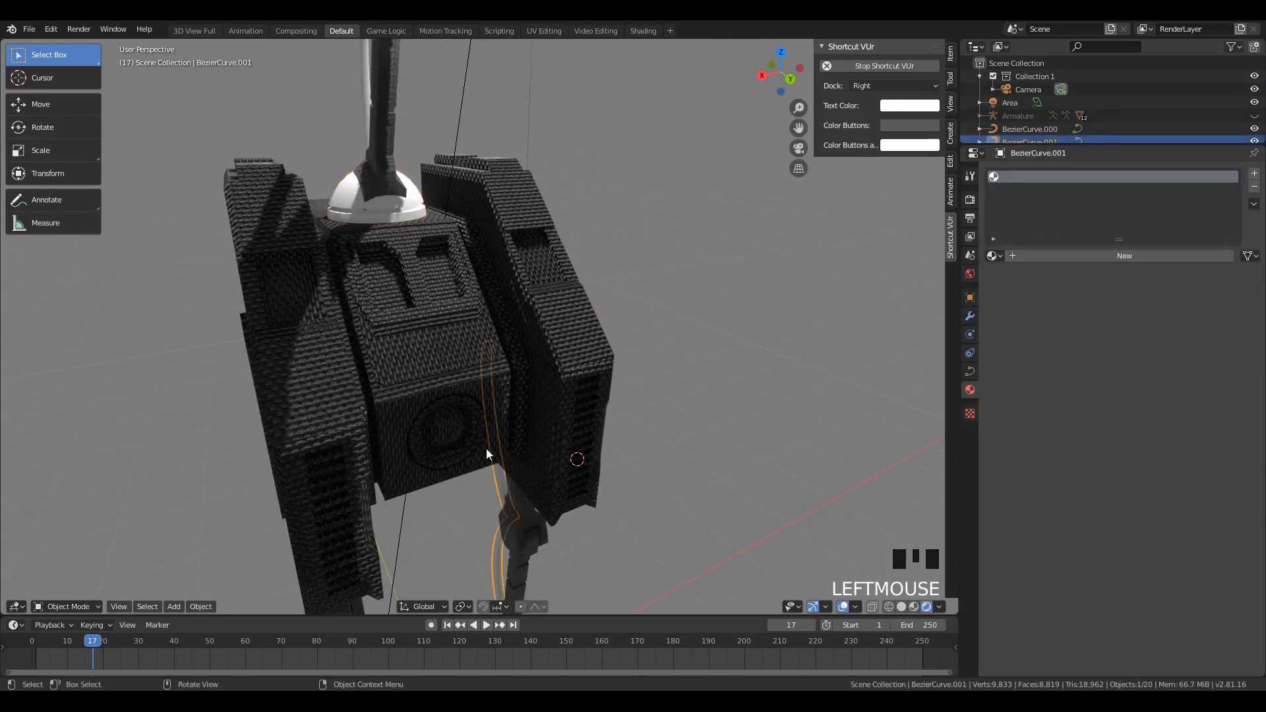
click(486, 449)
middle_drag(439, 458, 422, 431)
scroll(436, 462, down, 3)
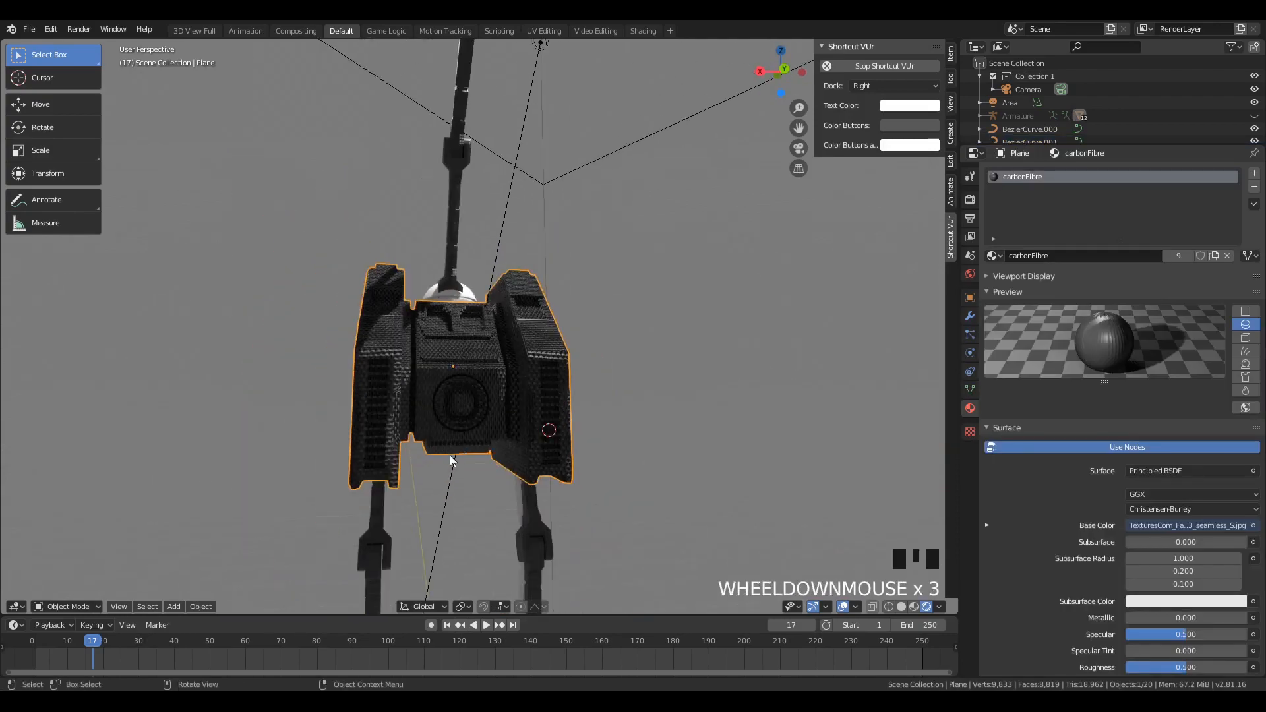
key(Tab)
click(462, 423)
key(KP_Decimal)
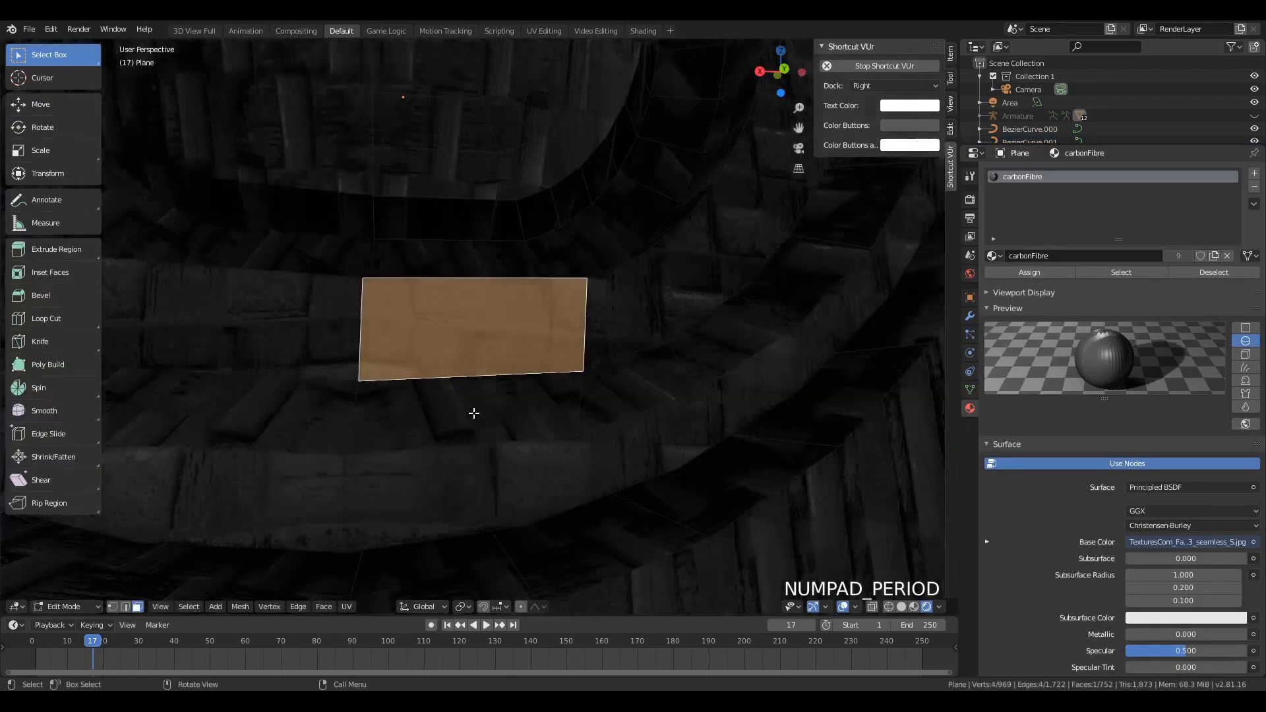
scroll(474, 415, down, 7)
key(z)
click(694, 342)
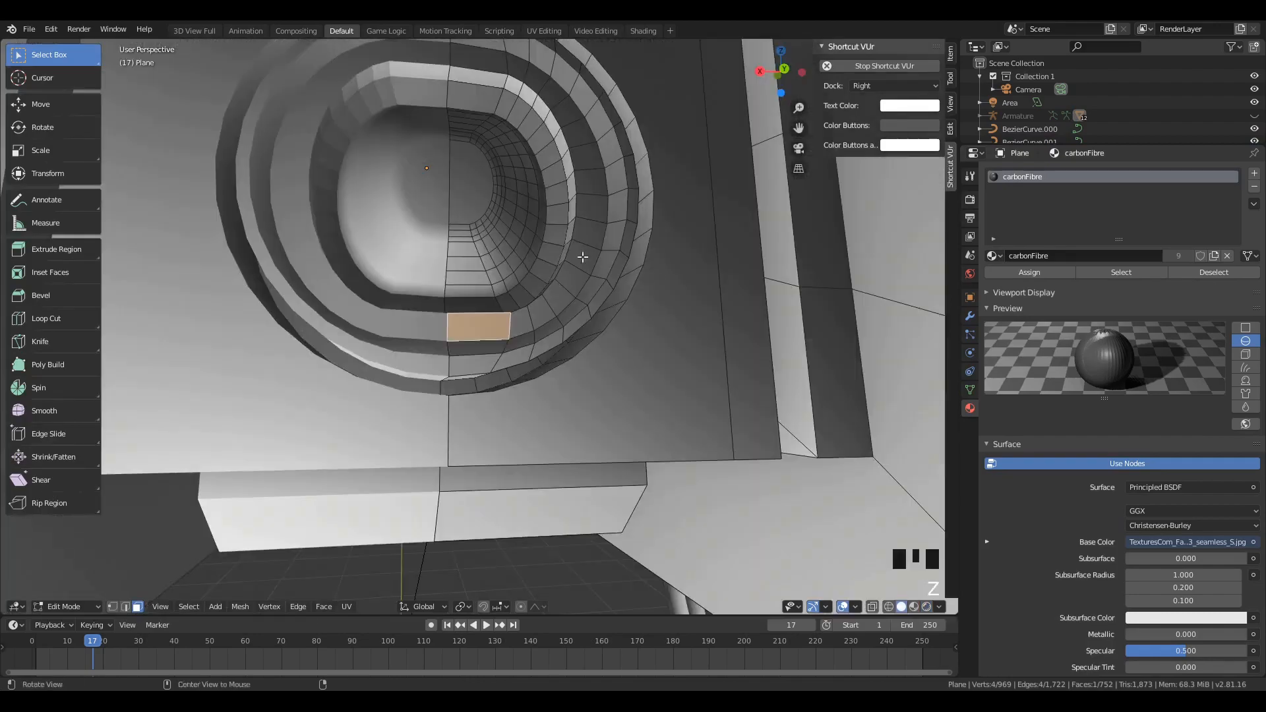
middle_drag(693, 343, 567, 290)
key(KP_1)
key(ctrl+KP_1)
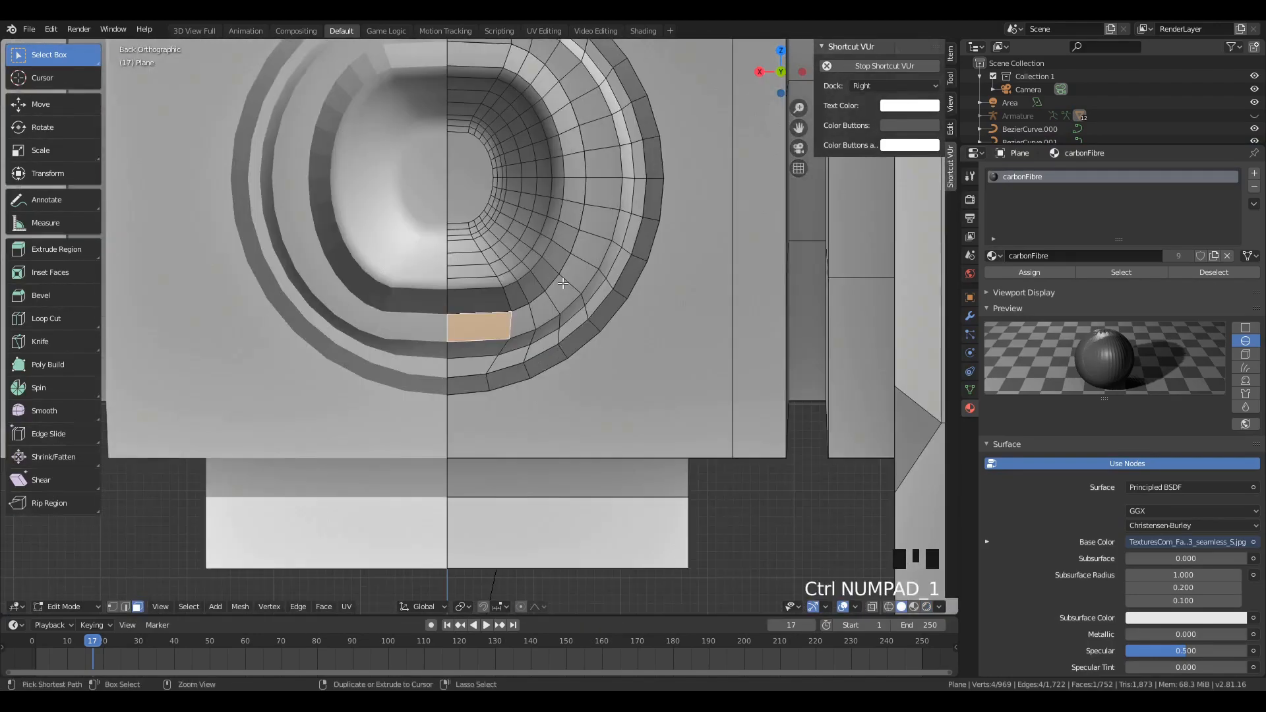
scroll(548, 292, down, 3)
middle_drag(500, 269, 469, 225)
scroll(470, 225, up, 2)
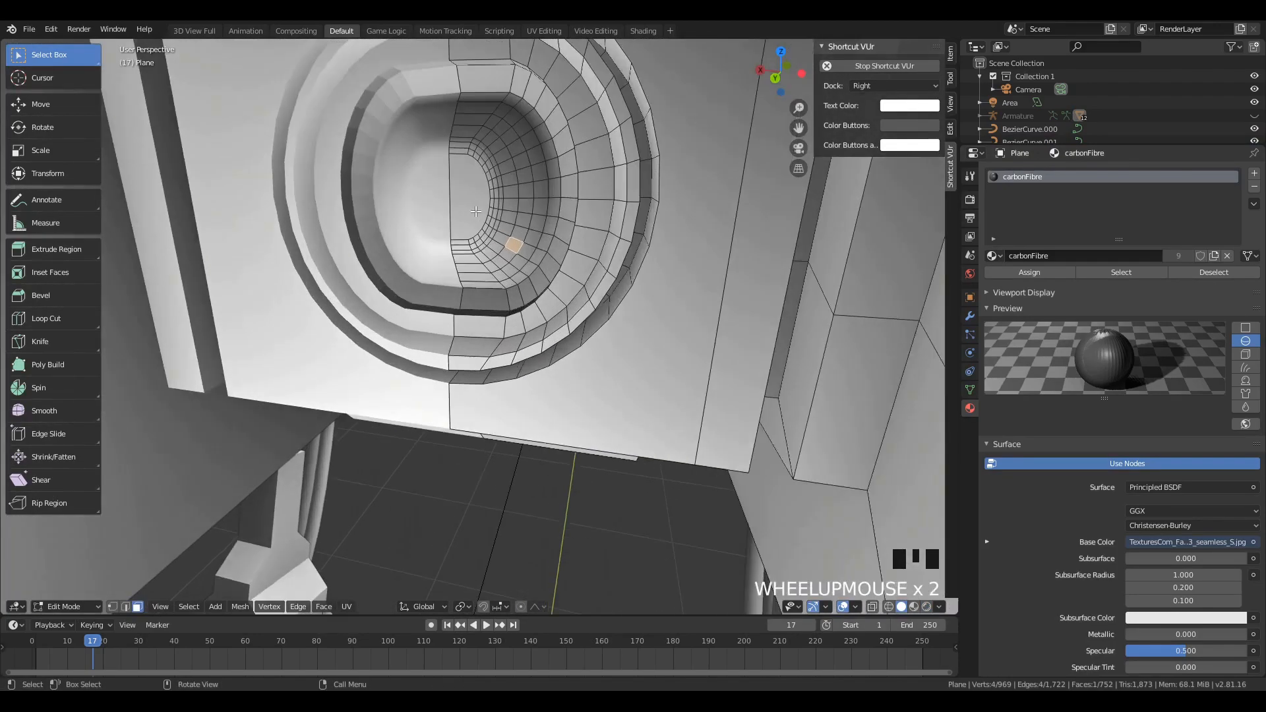
key(b)
drag(439, 76, 613, 284)
key(a)
key(a)
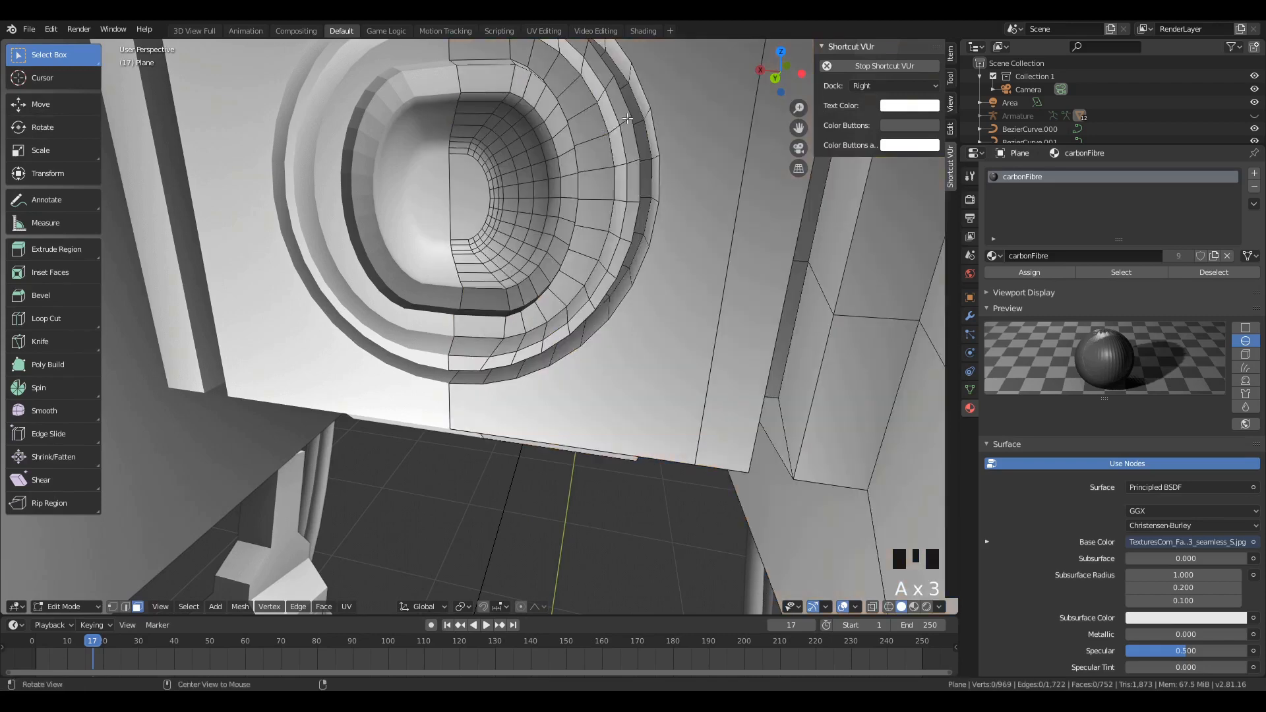
middle_drag(574, 146, 667, 117)
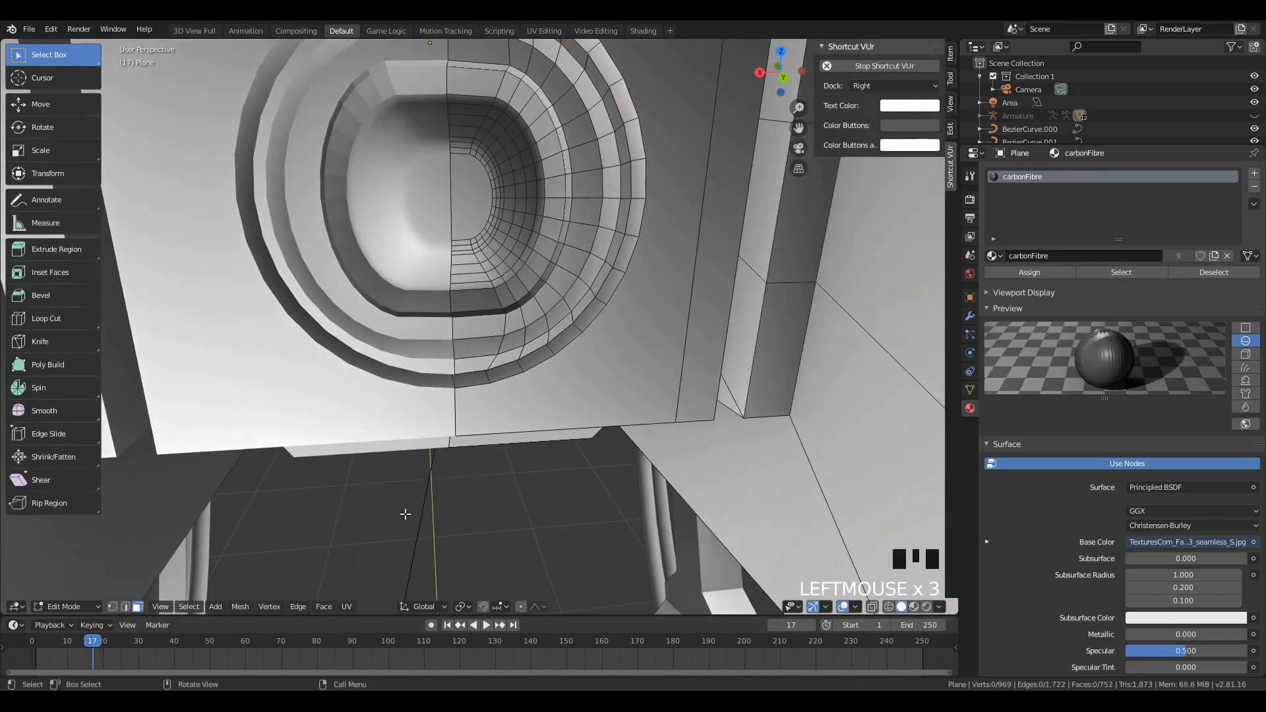
Step: Select the outer rim loops of the circular recess, shade their faces smooth, and return to Object Mode
alt+click(623, 274)
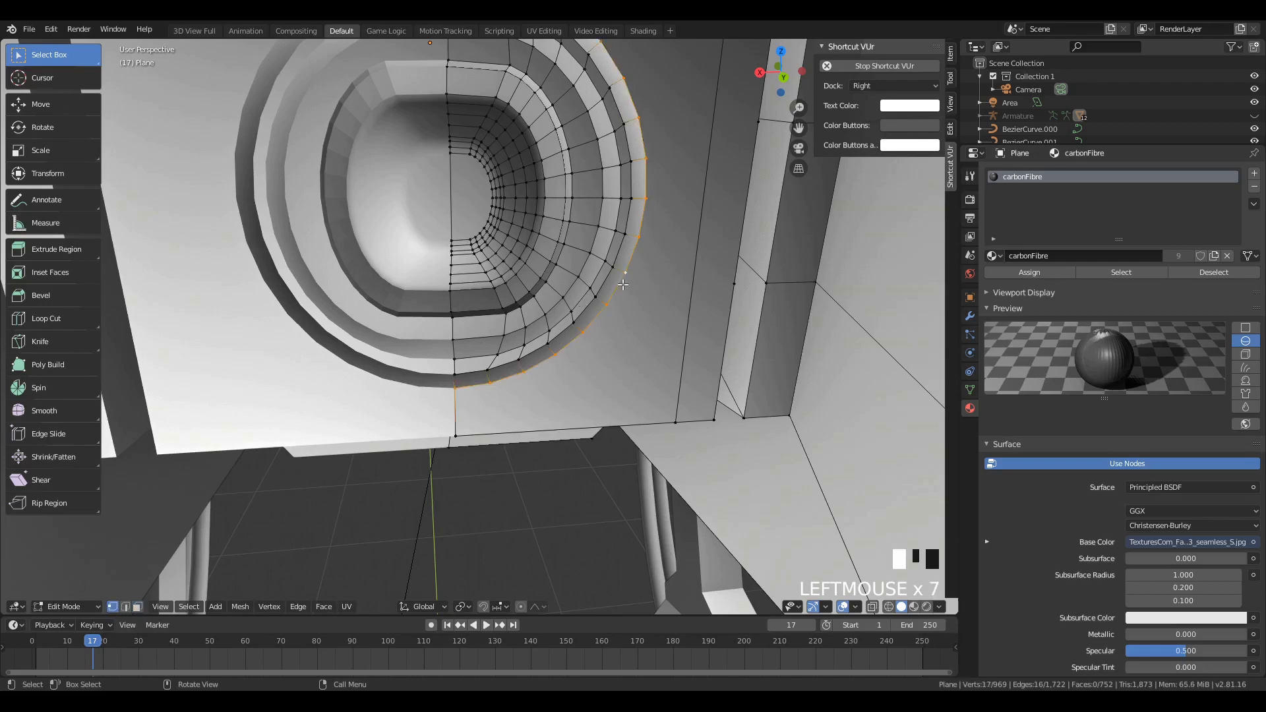
middle_drag(623, 274, 713, 267)
alt+shift+click(615, 239)
alt+shift+click(632, 225)
alt+shift+click(631, 215)
shift+click(626, 229)
shift+click(639, 230)
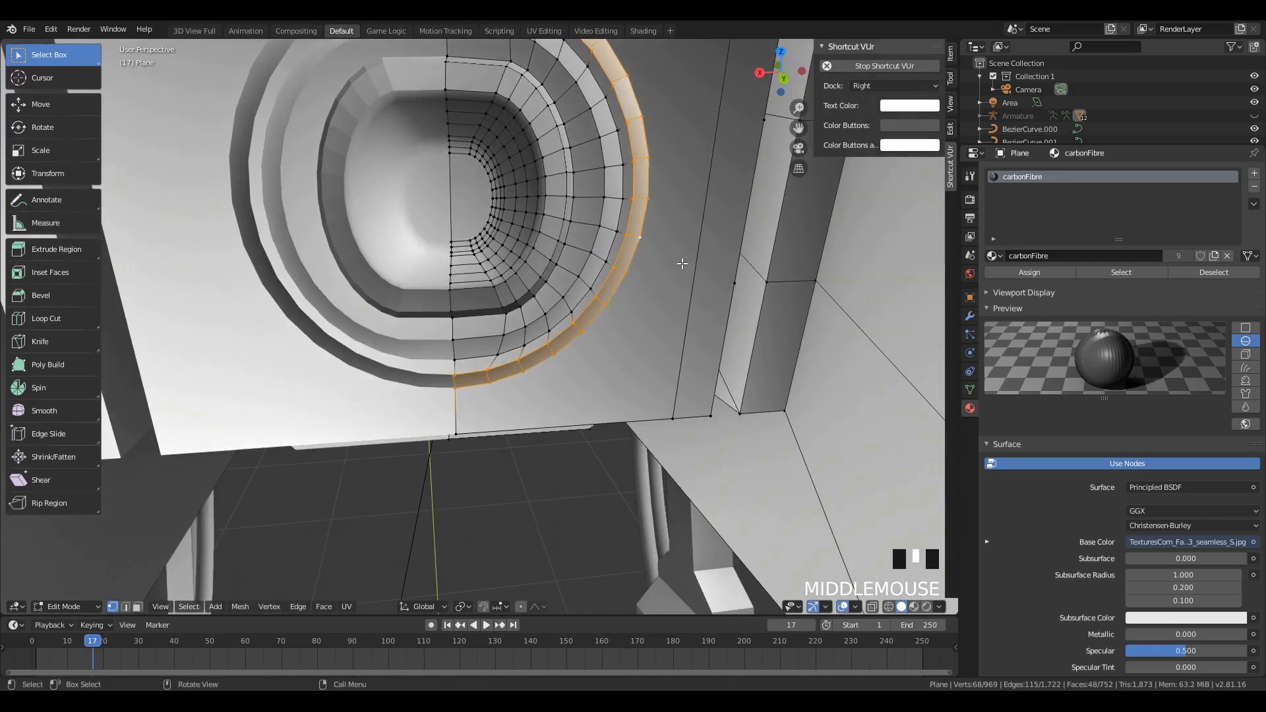
click(330, 611)
click(403, 367)
key(Tab)
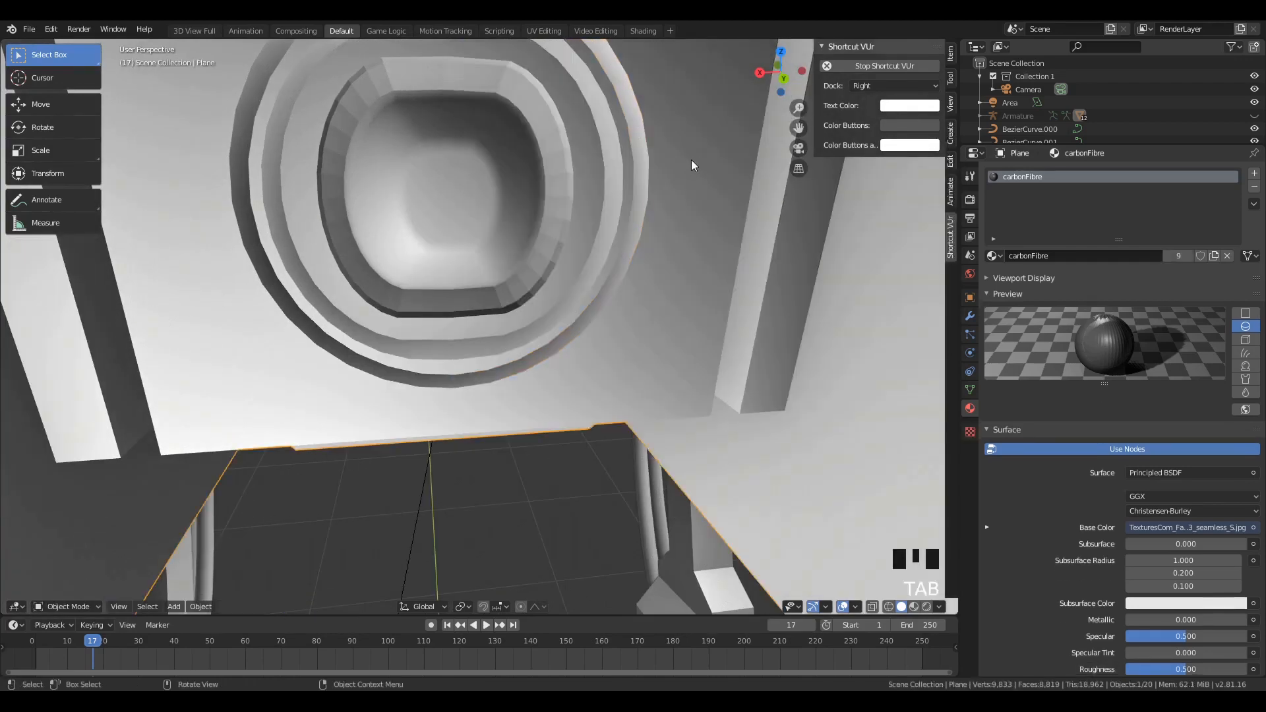
Step: Shade the face loops of the recess's inner raised rim smooth in Edit Mode, and return to Object Mode
middle_drag(692, 165, 458, 155)
middle_drag(462, 403, 466, 263)
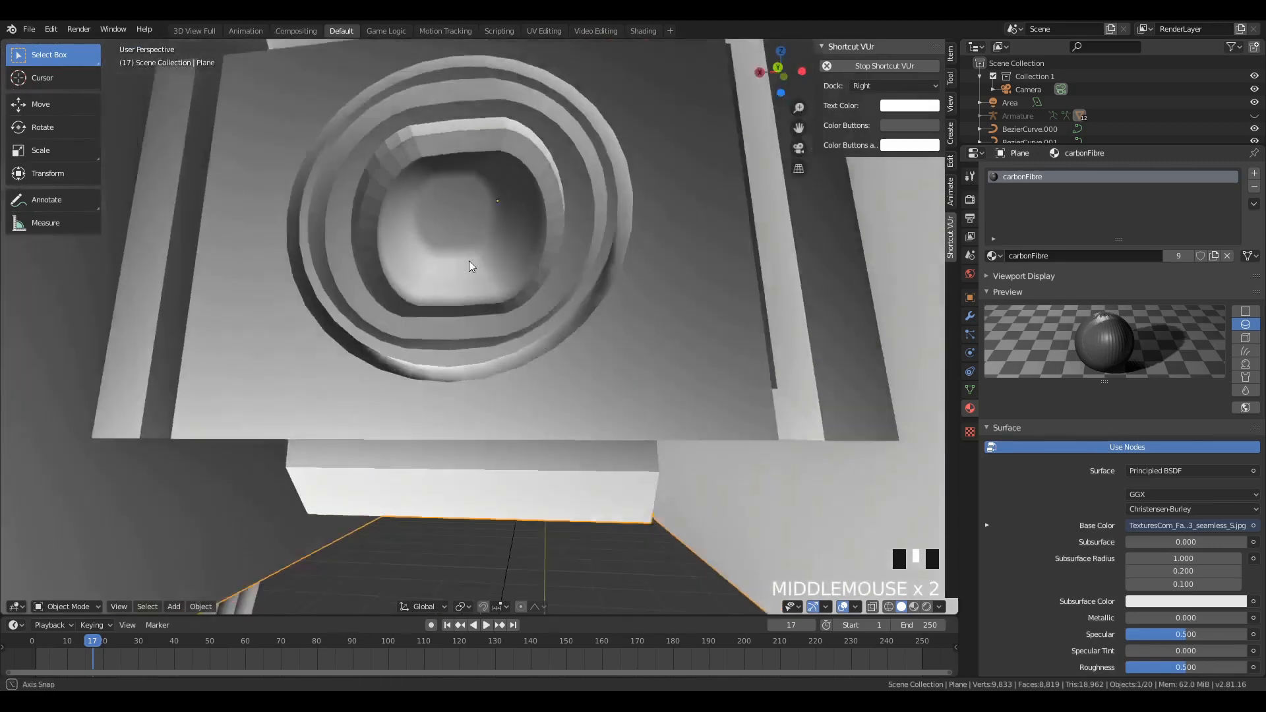
key(Tab)
triple_click(483, 130)
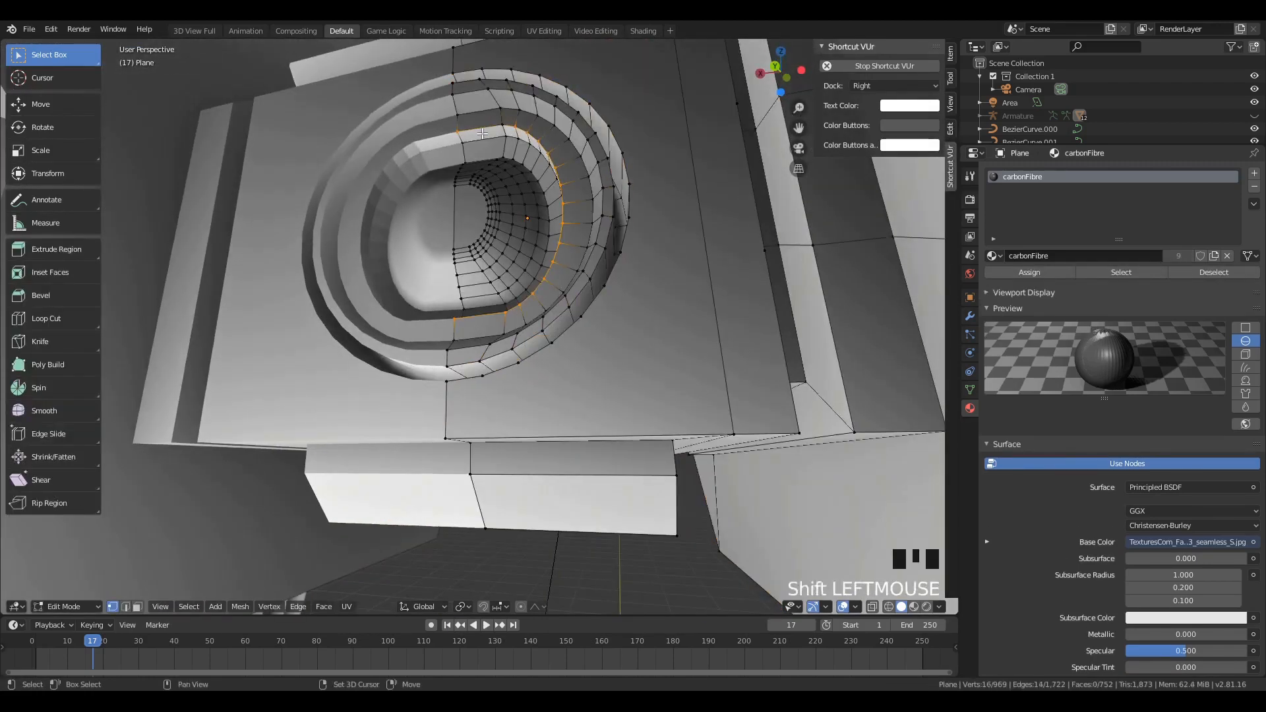
shift+double_click(485, 140)
shift+double_click(486, 160)
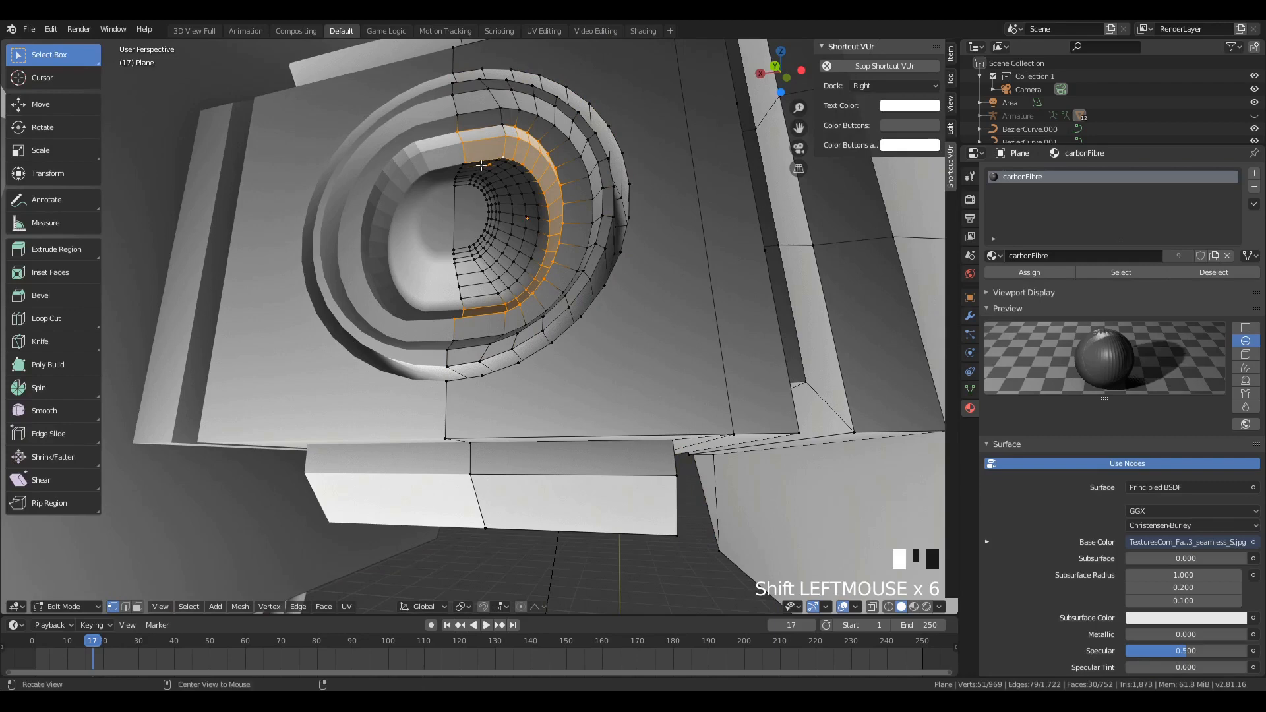
middle_drag(482, 166, 501, 134)
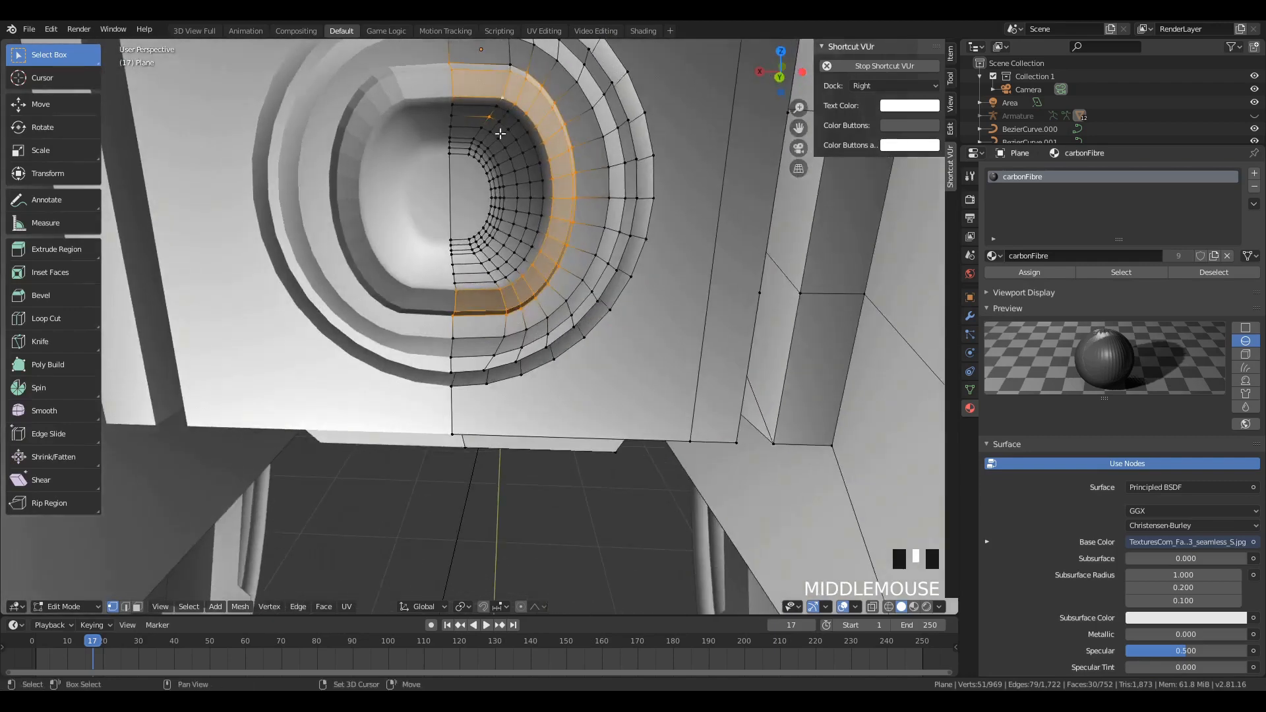
click(330, 606)
click(390, 366)
key(Tab)
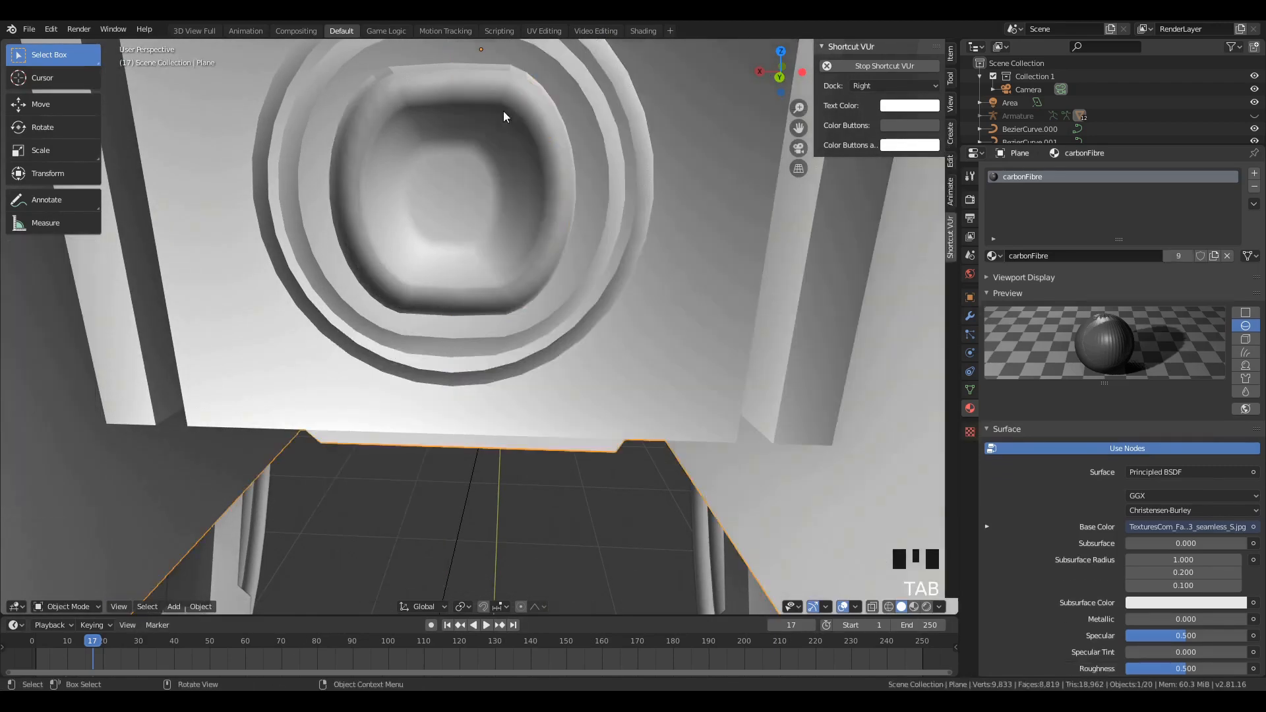
Step: Check the smooth shading of the recess's inner and outer rims from several angles
middle_drag(504, 111, 519, 150)
scroll(532, 130, down, 2)
key(Tab)
key(Tab)
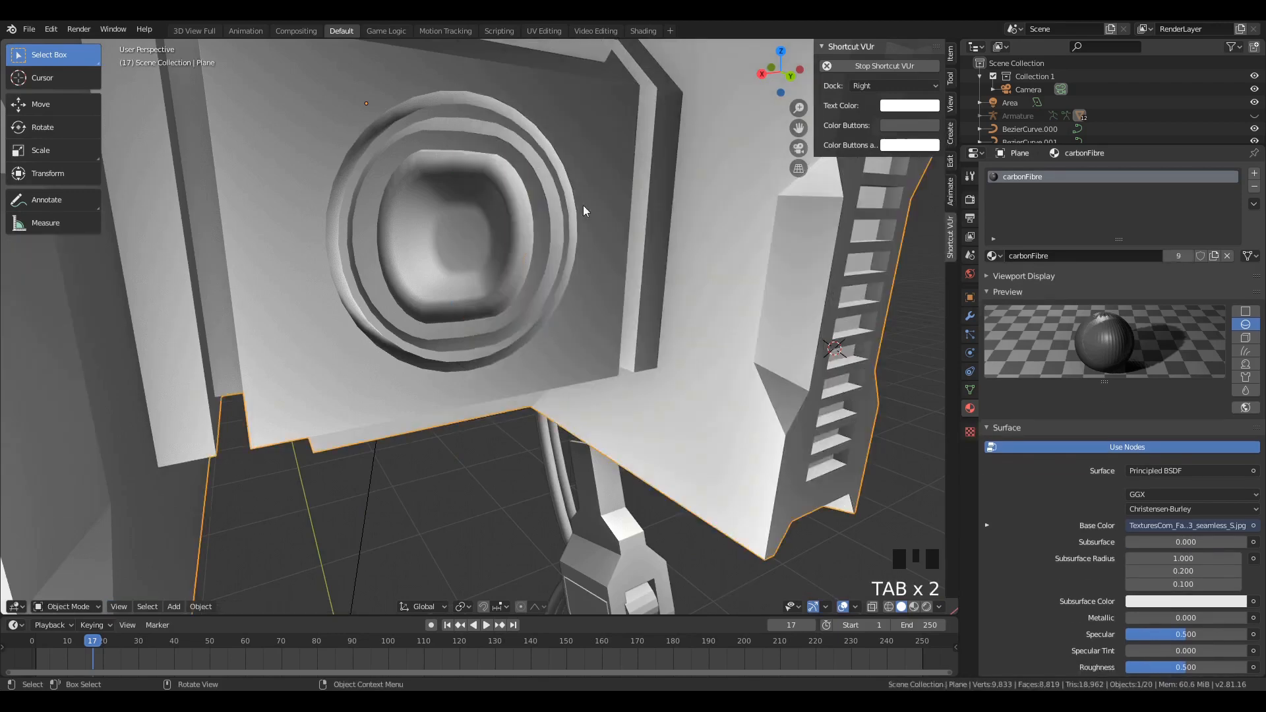
key(Tab)
click(408, 500)
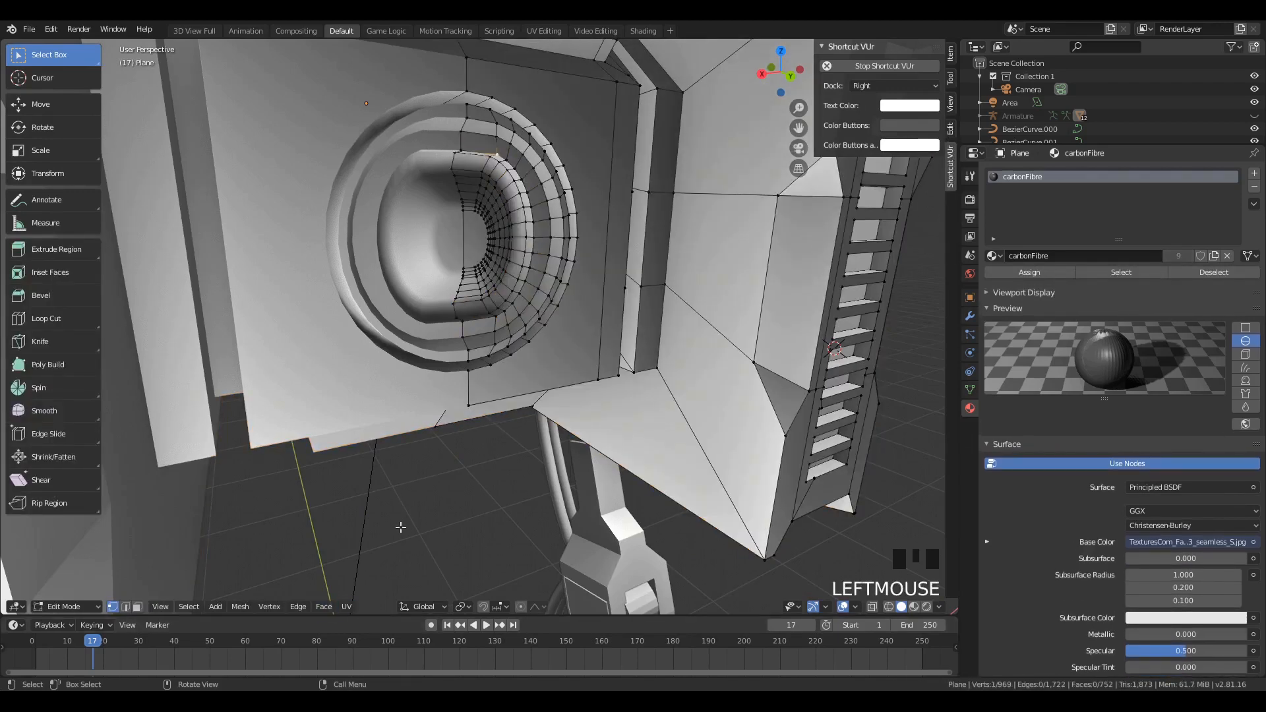
key(Tab)
middle_drag(746, 207, 749, 306)
scroll(750, 306, up, 2)
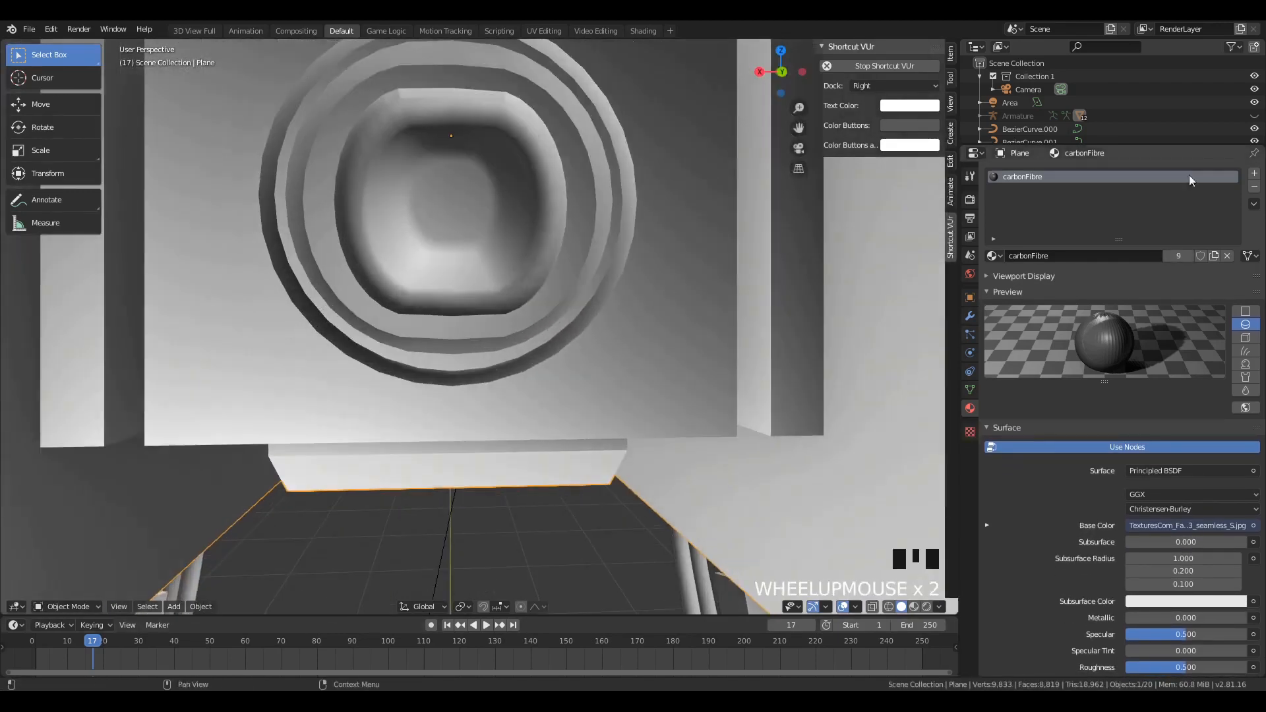
Step: Add a second material slot to the body mesh and enter Edit Mode
click(1254, 173)
key(Tab)
scroll(558, 298, down, 2)
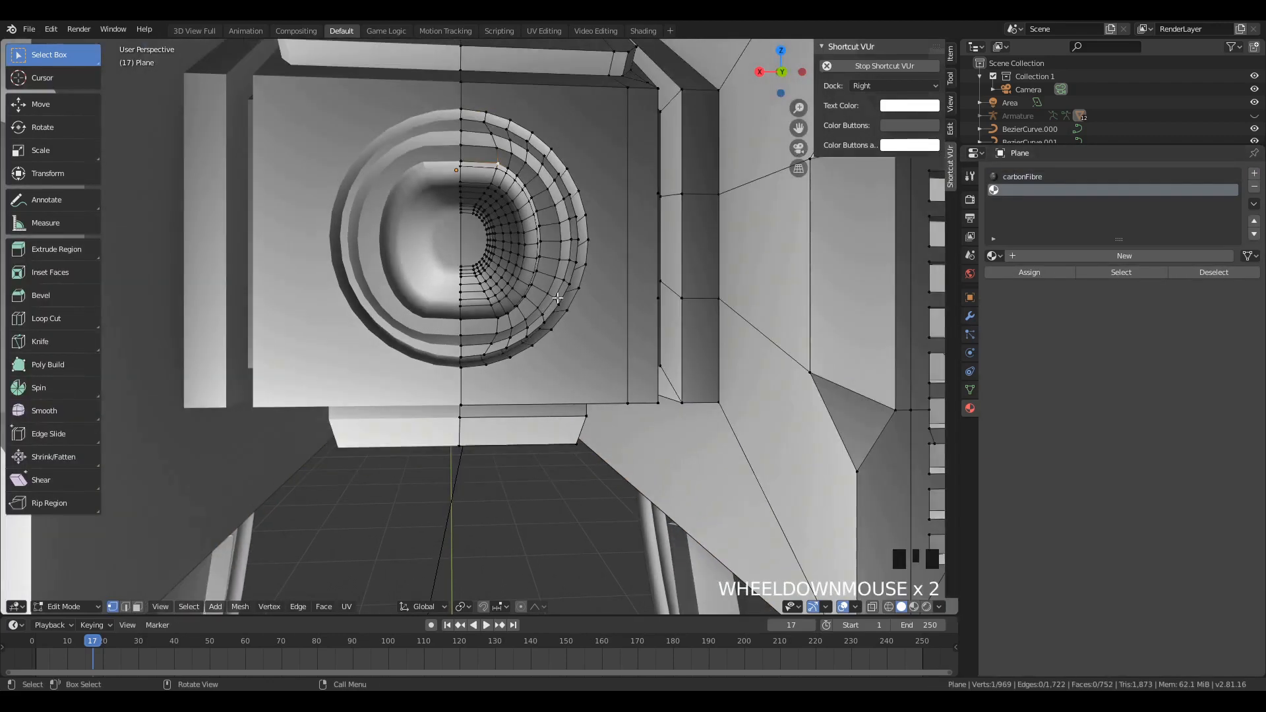
Step: Circle-select the whole round recess in back orthographic view, with the selection circle enlarged to cover its outer rim
key(KP_1)
key(ctrl+KP_1)
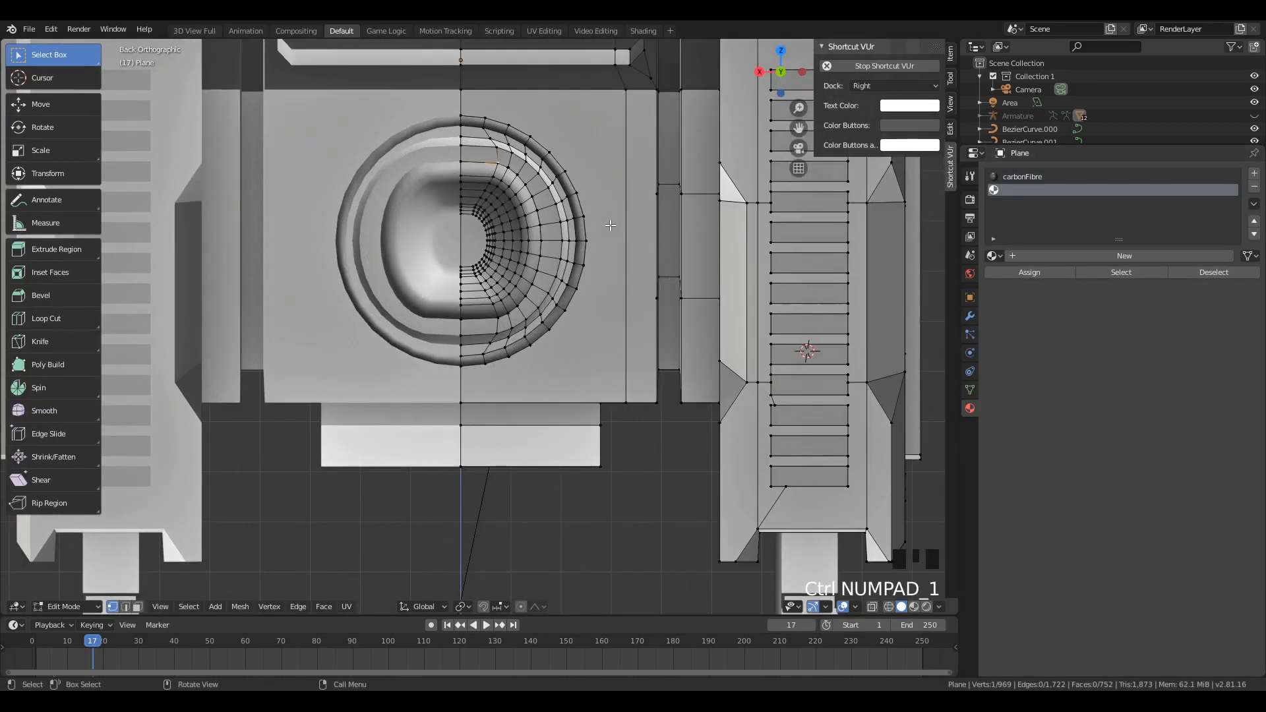
scroll(404, 179, up, 1)
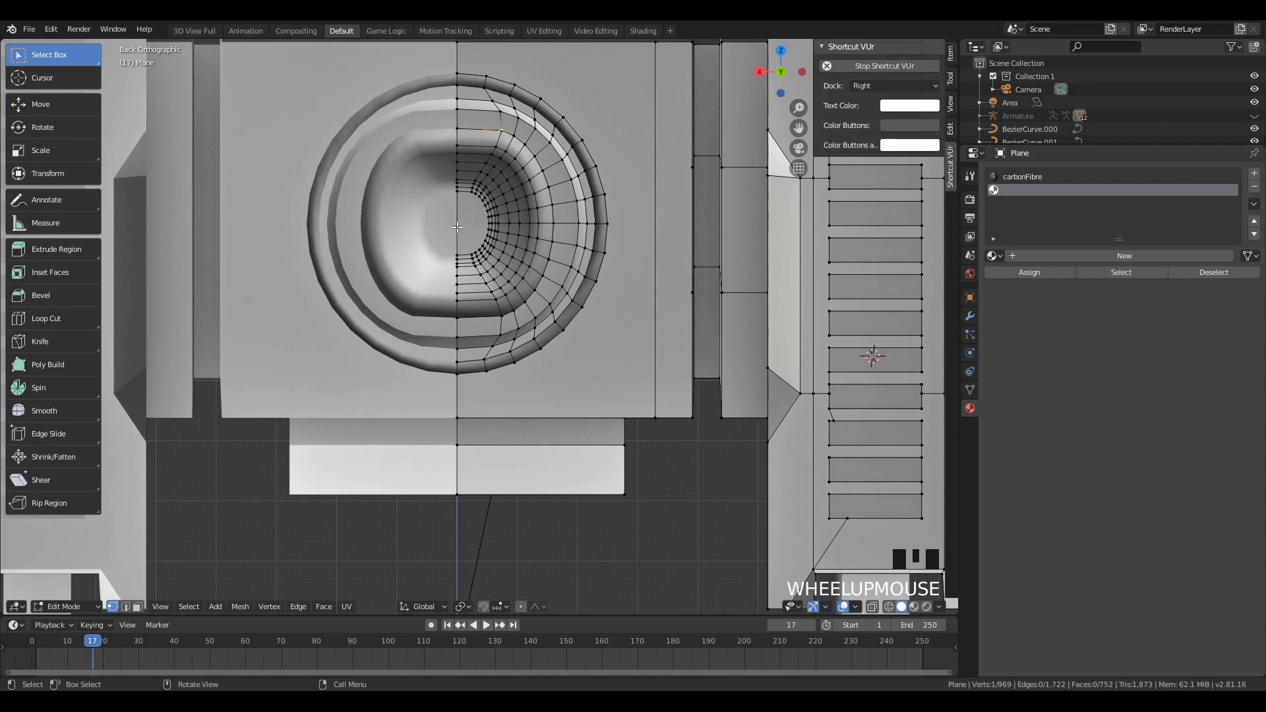
key(c)
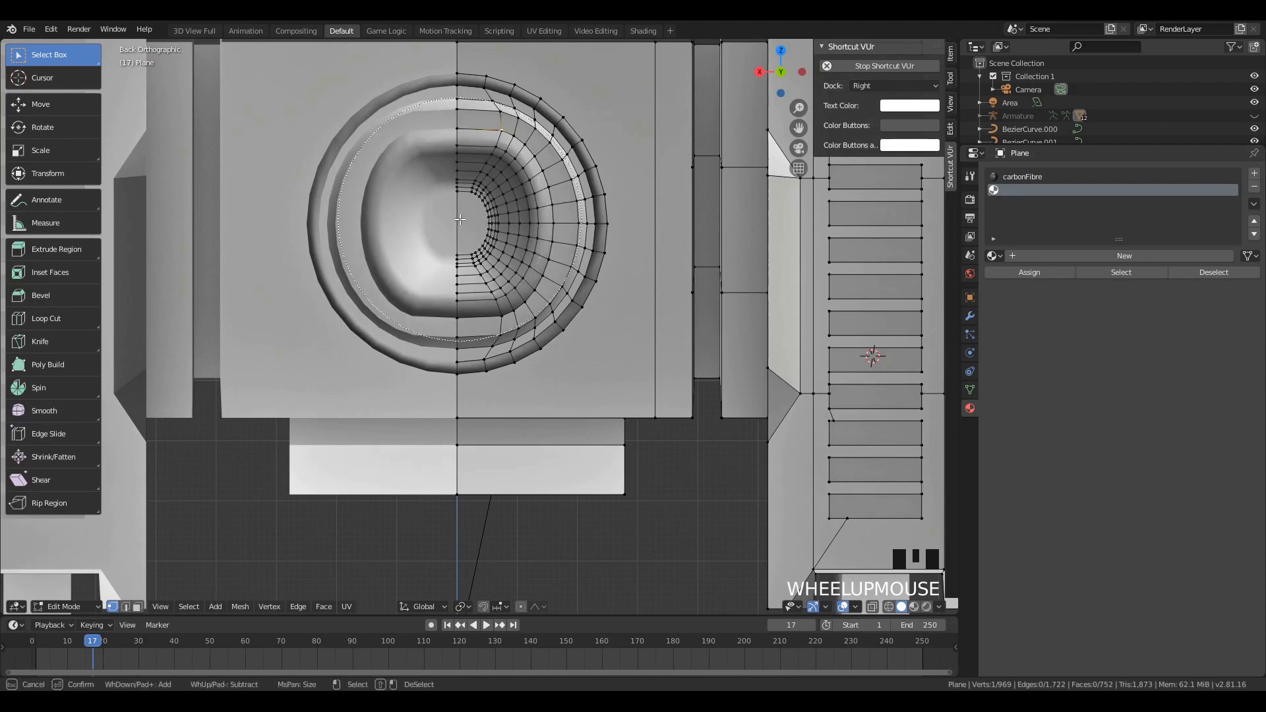
scroll(460, 224, down, 2)
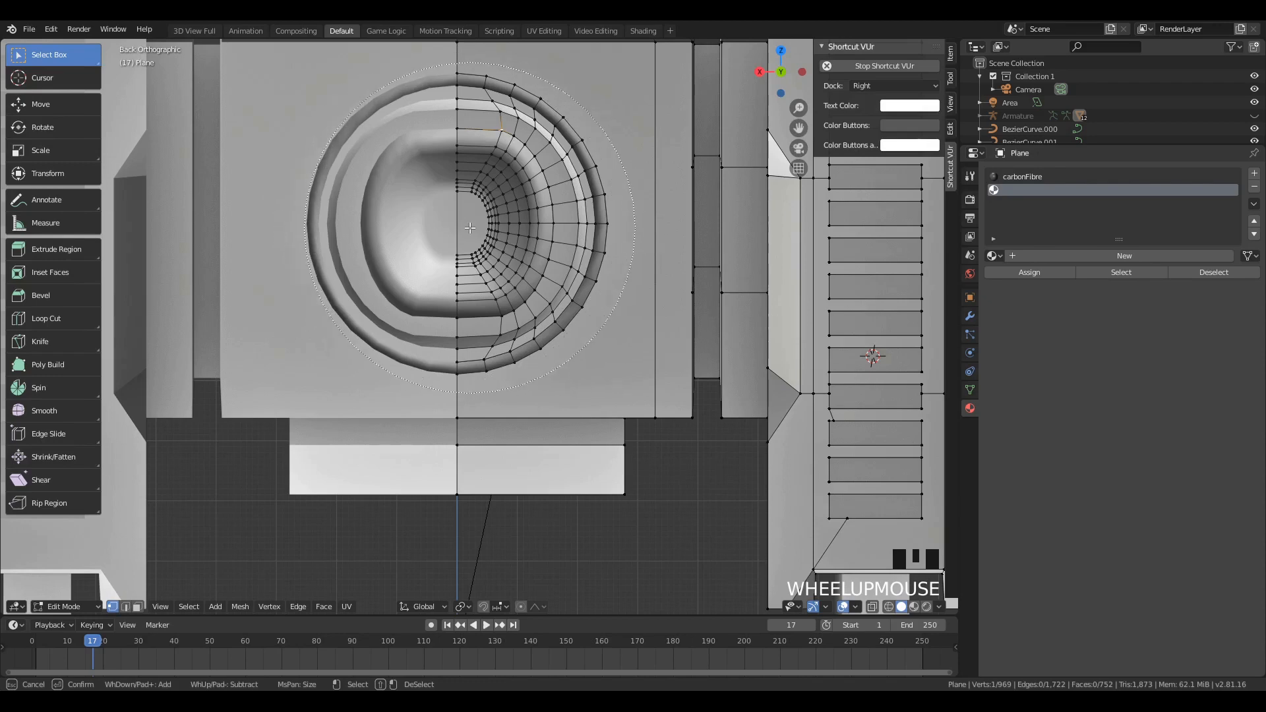
click(460, 229)
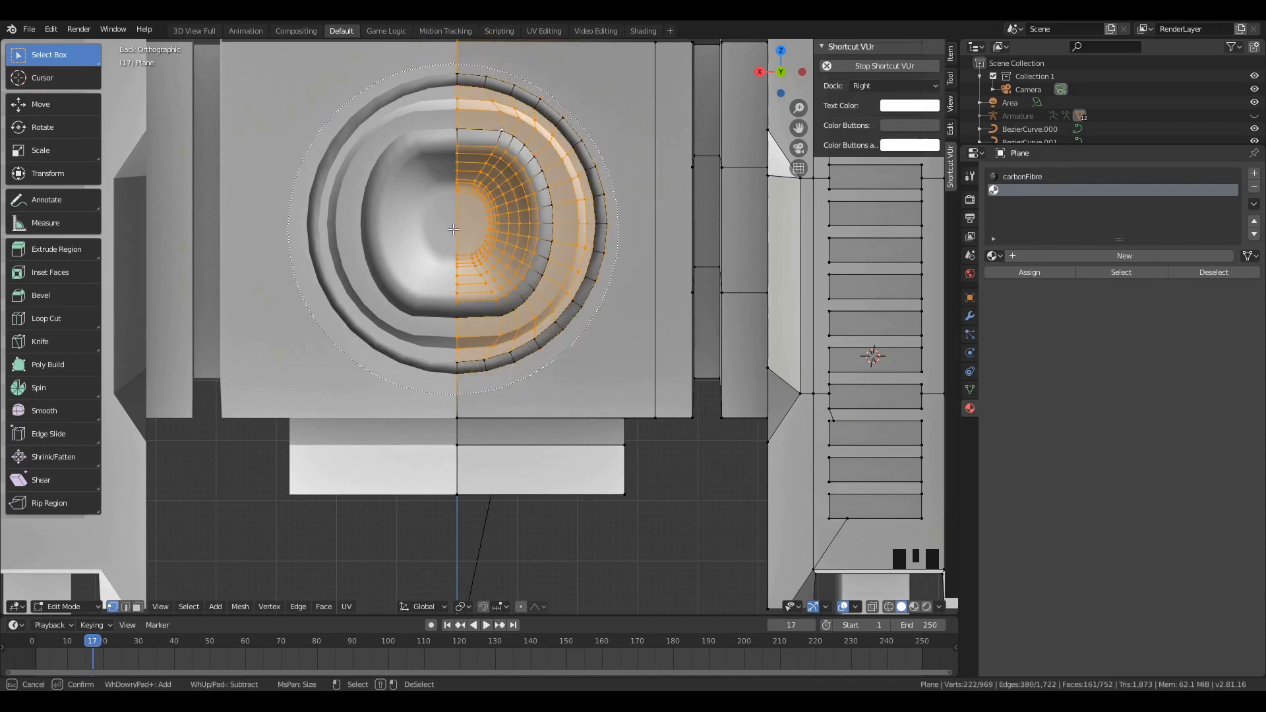
key(Escape)
Step: Add the recess's missed rim loops to the selection and check its extent in Wireframe shading
middle_drag(454, 229, 607, 311)
alt+shift+click(512, 160)
alt+shift+click(552, 333)
scroll(587, 339, down, 5)
key(z)
mouse_move(443, 314)
middle_down()
mouse_move(444, 367)
mouse_move(396, 305)
mouse_move(461, 303)
middle_up()
scroll(466, 241, up, 3)
shift+click(468, 206)
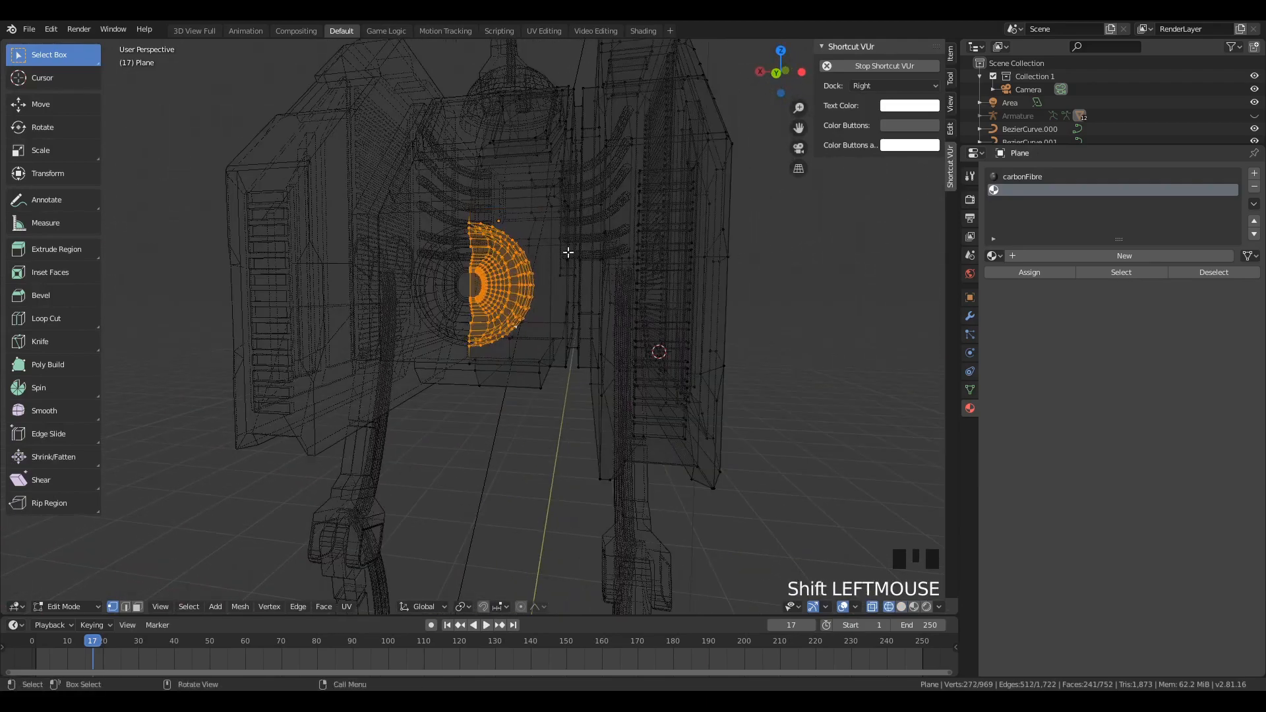
Step: Return to Solid shading and restore the full recess selection by undoing the accidental selection change
scroll(503, 356, up, 6)
key(z)
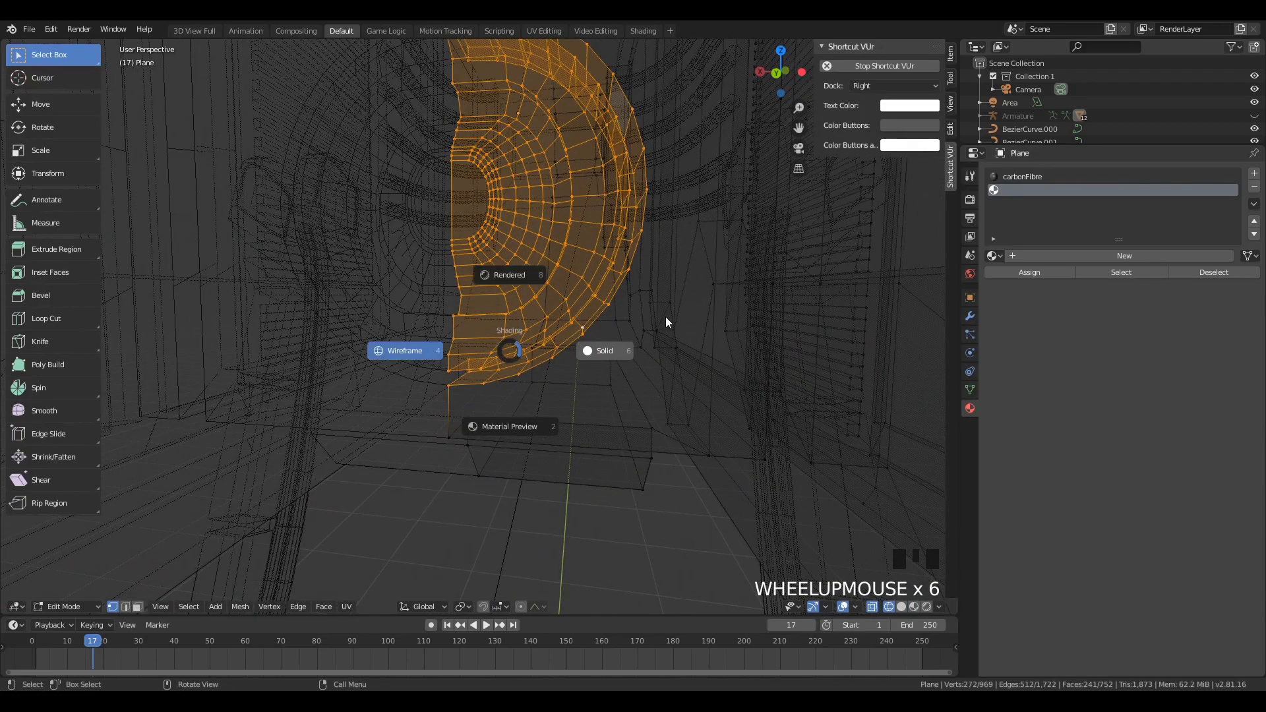
click(609, 292)
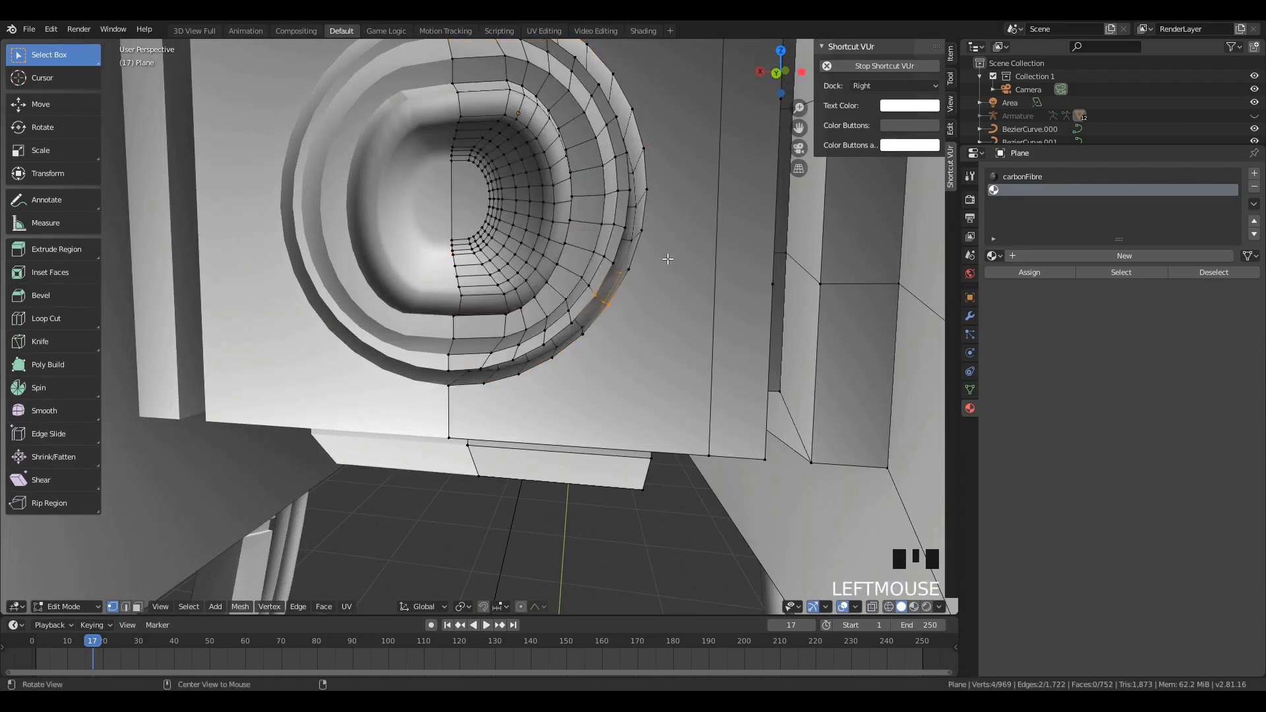
key(ctrl+z)
scroll(529, 239, down, 2)
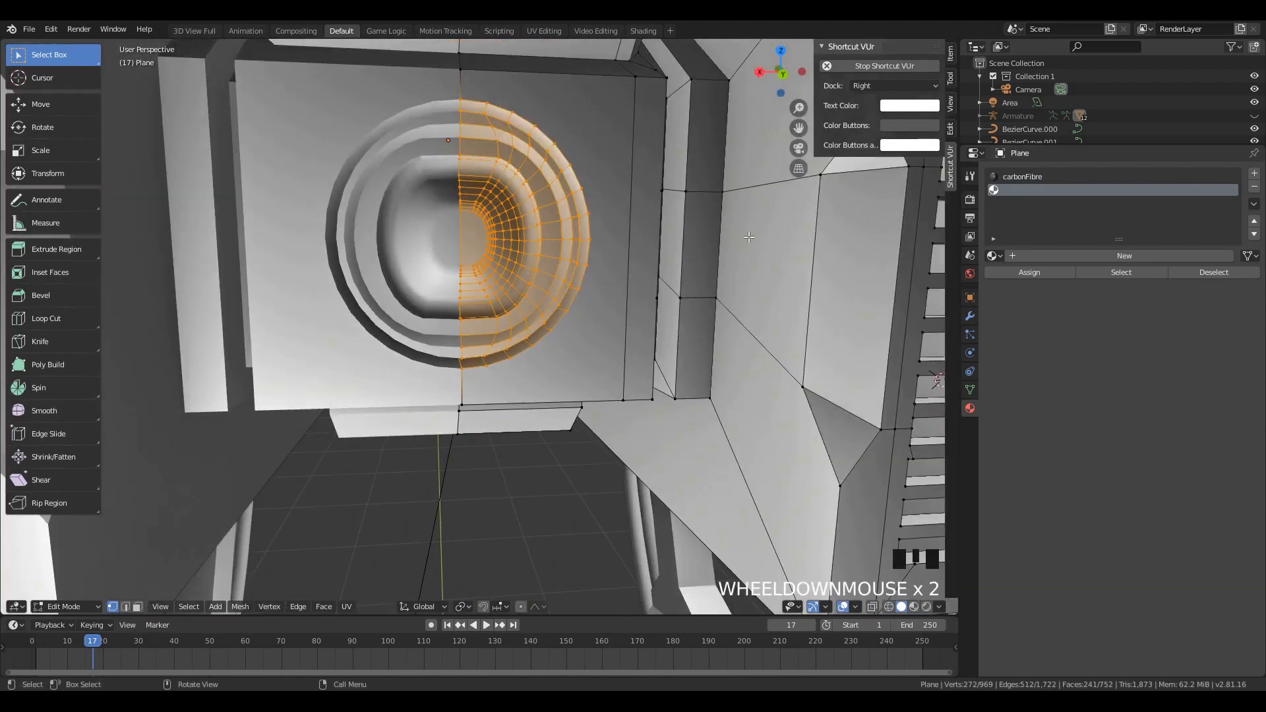
Step: Assign the selected recess faces to the second material slot and create a new material there named lens
click(1014, 273)
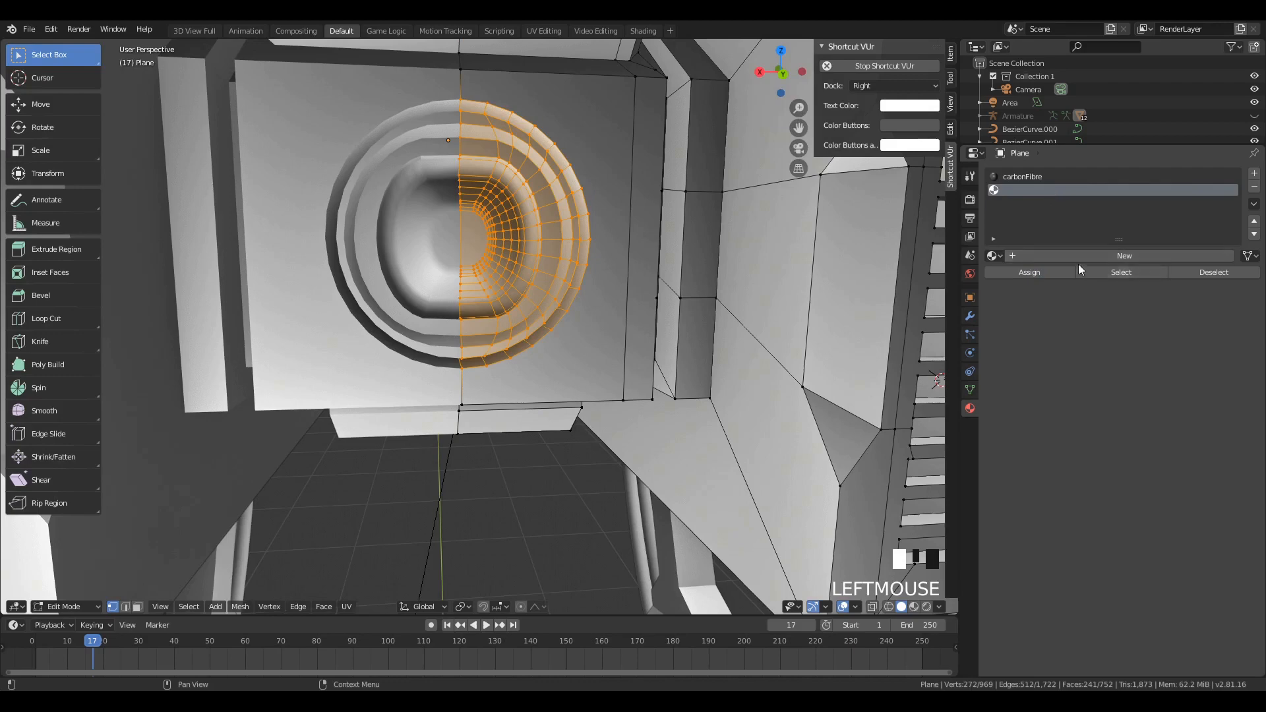
click(1079, 255)
click(1077, 256)
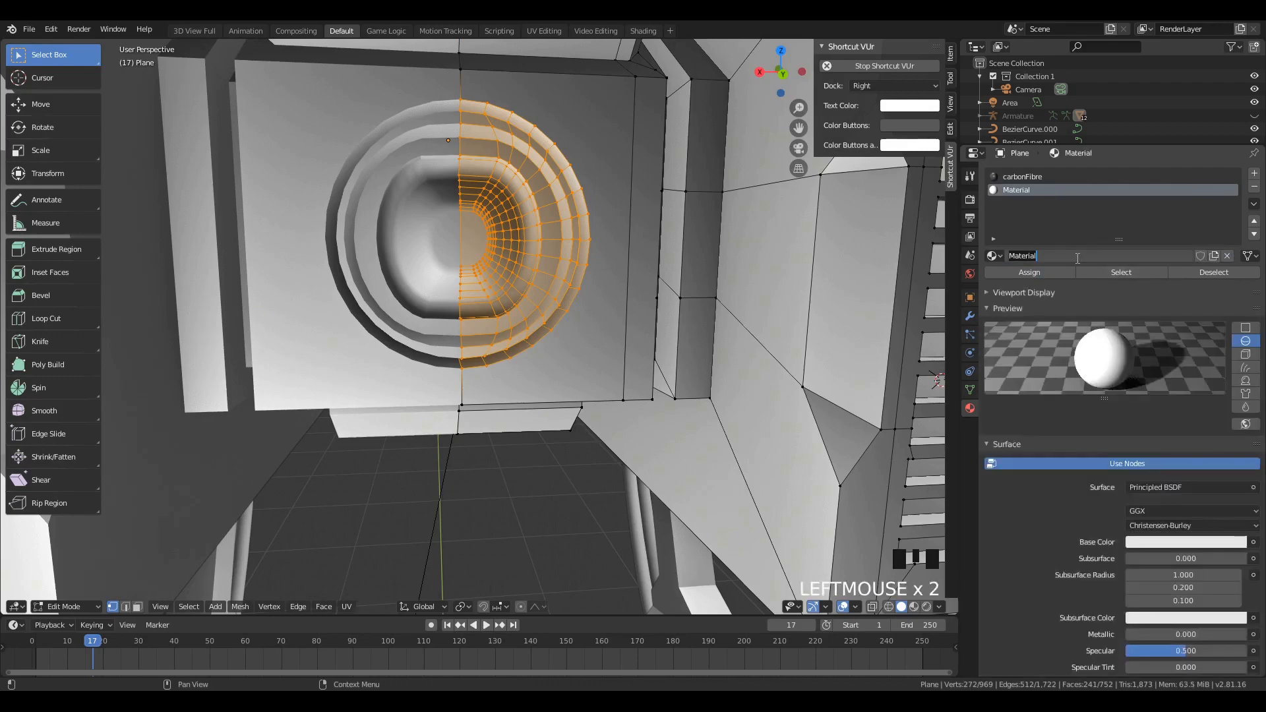
key(Return)
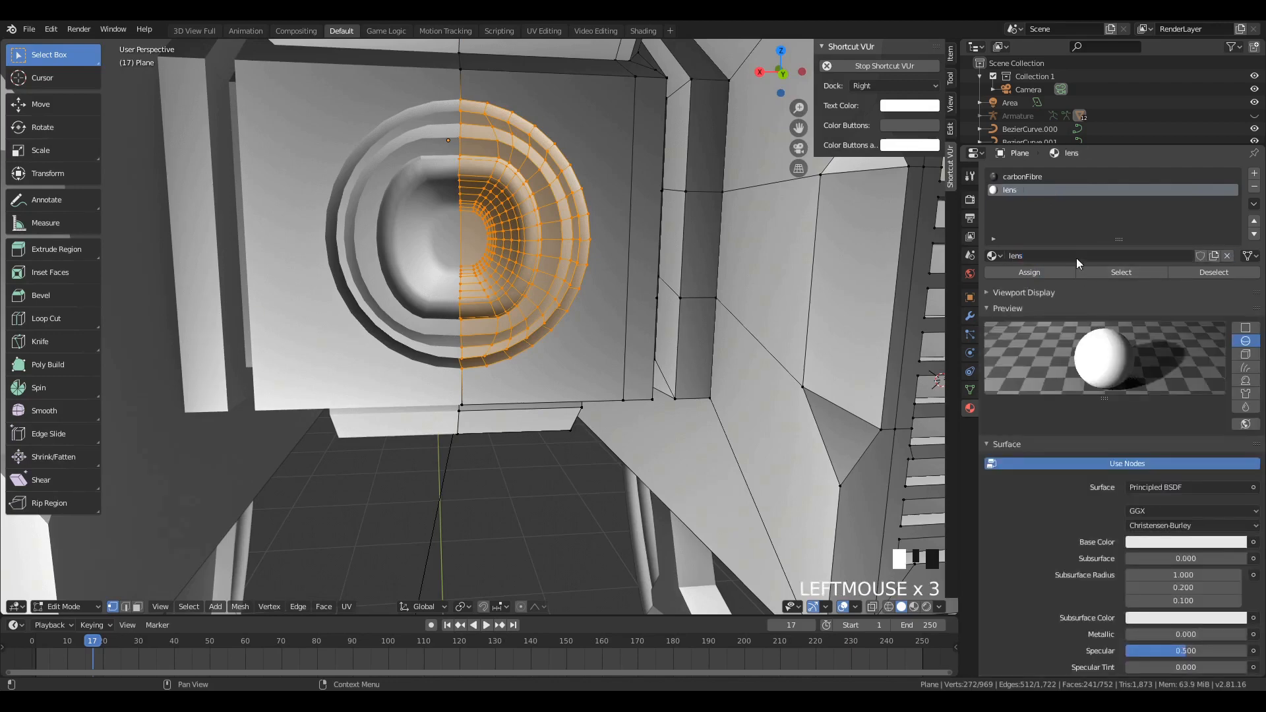
Step: Switch the viewport to Rendered shading and deselect all of the mesh's geometry
key(z)
key(a)
key(a)
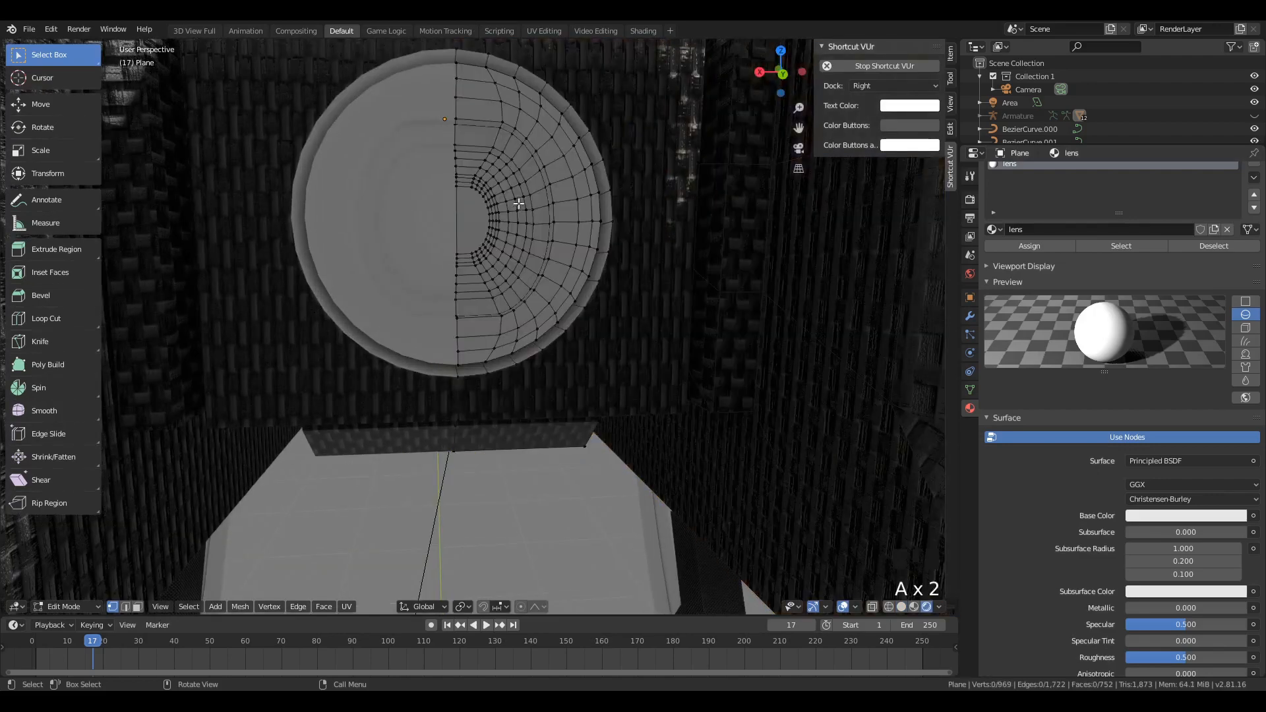
Step: Leave Edit Mode, darken the lens material's base colour to grey and set its Metallic value to 0.866
key(Tab)
scroll(517, 367, down, 4)
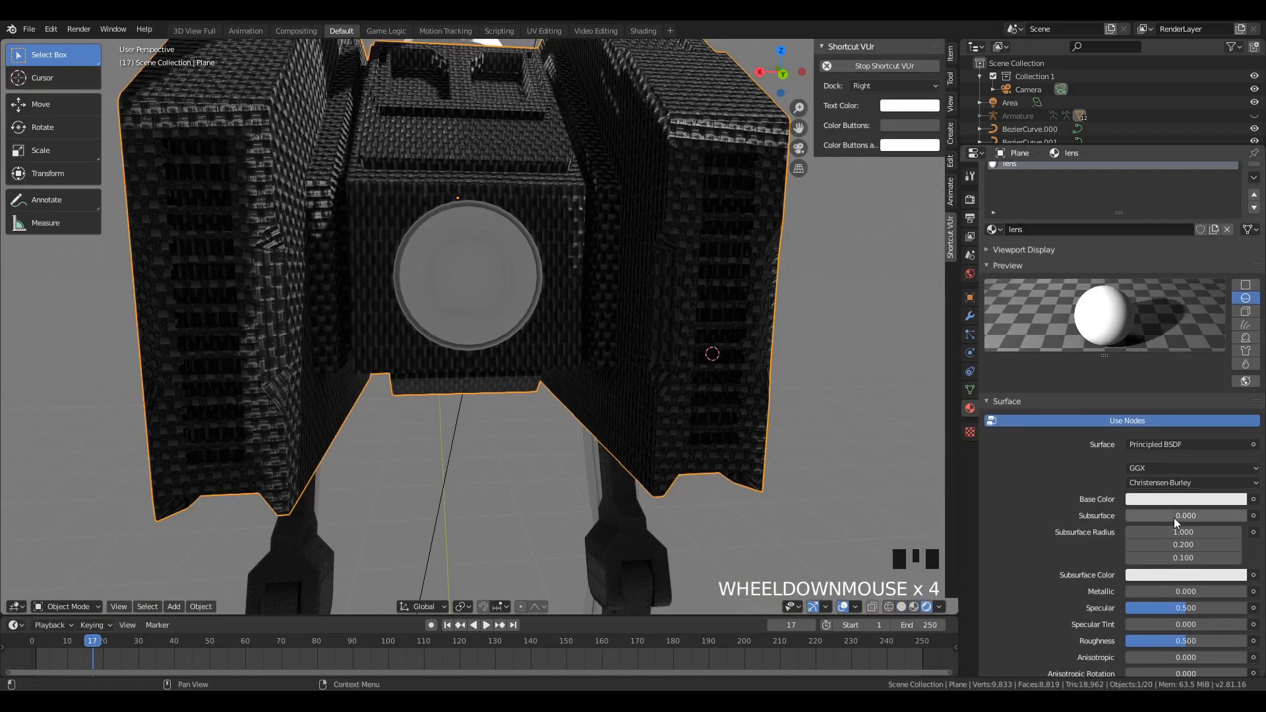
scroll(1187, 502, down, 2)
click(1170, 447)
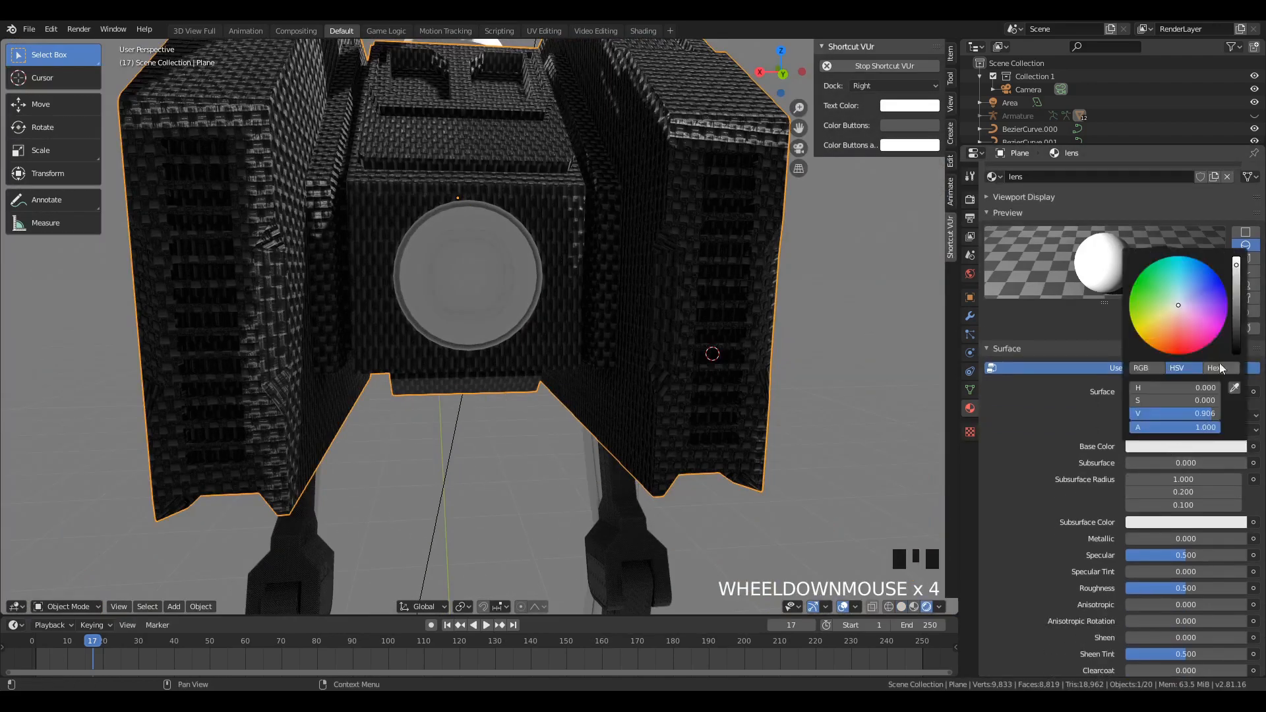
click(1240, 316)
scroll(1195, 565, down, 2)
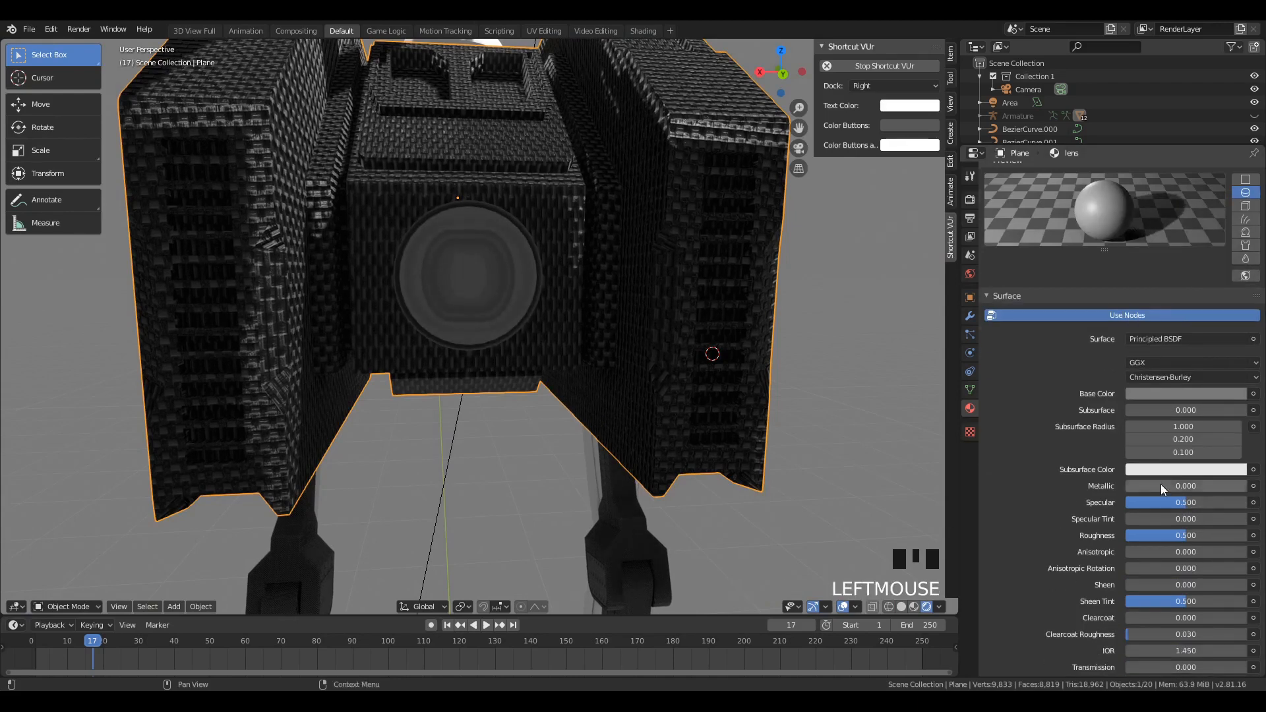
drag(1160, 486, 1243, 486)
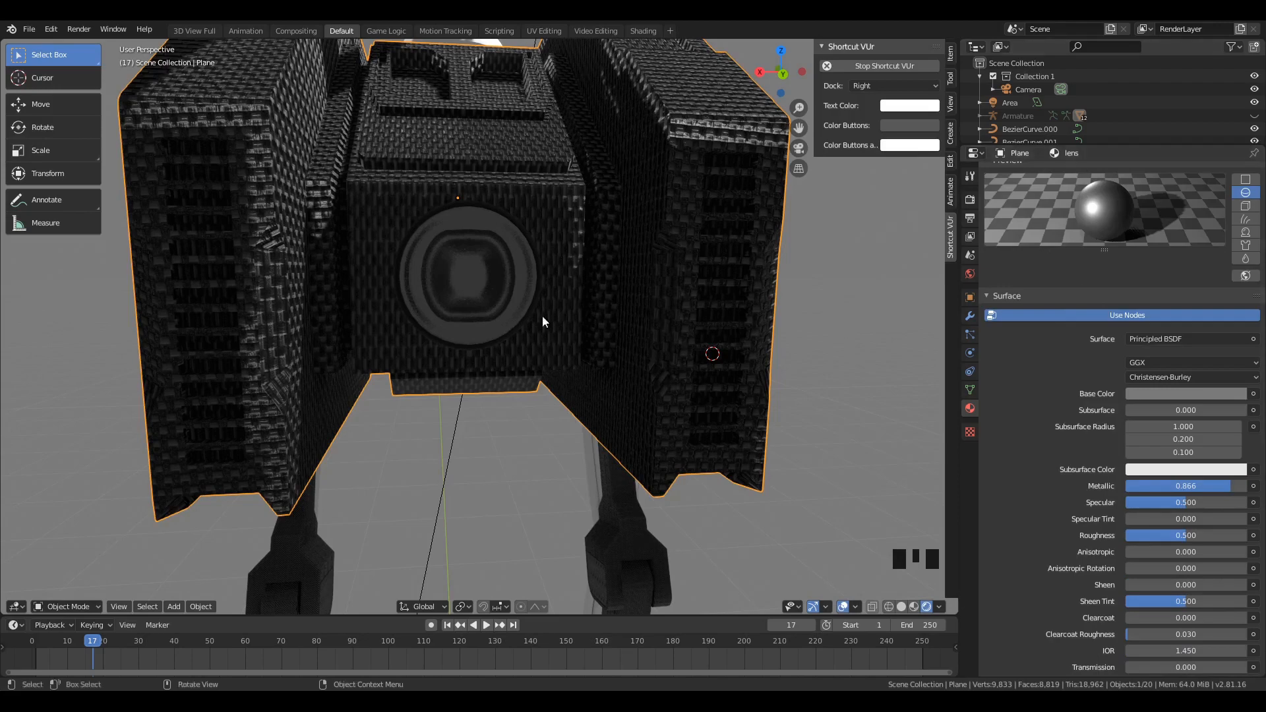
Step: Lower the lens material's Roughness to 0.016
middle_drag(542, 315, 381, 308)
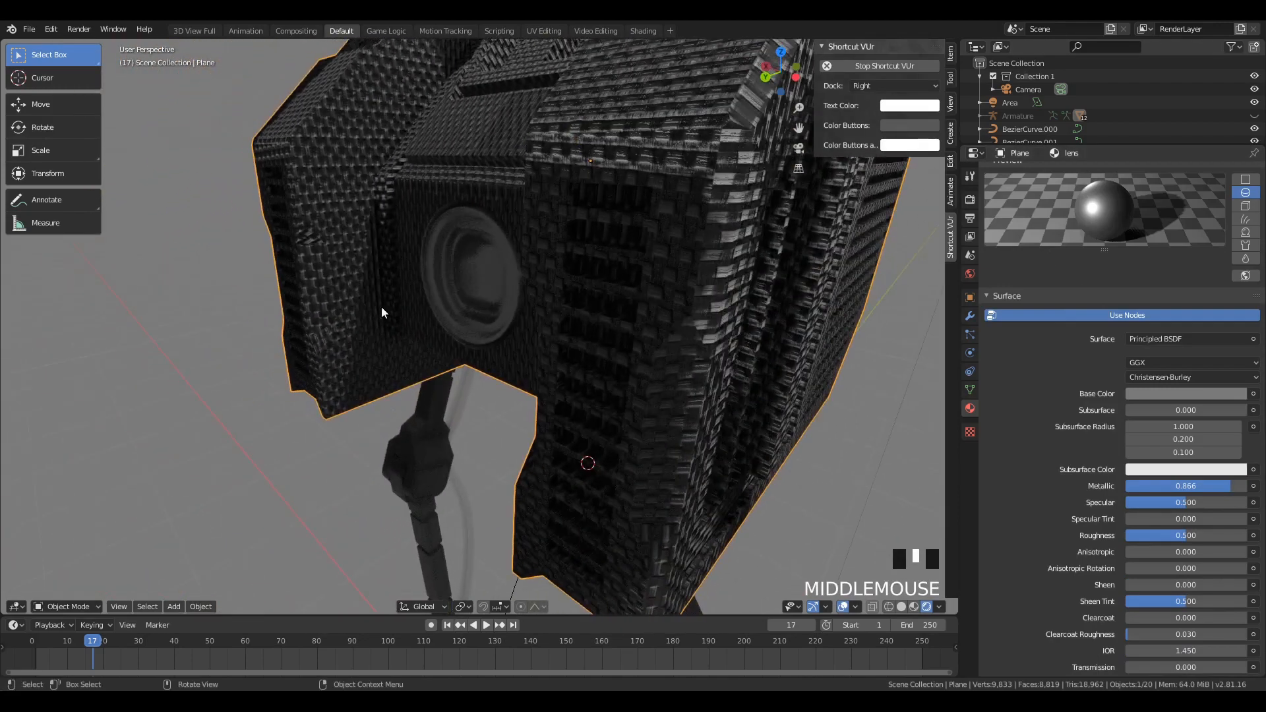
scroll(1118, 523, down, 3)
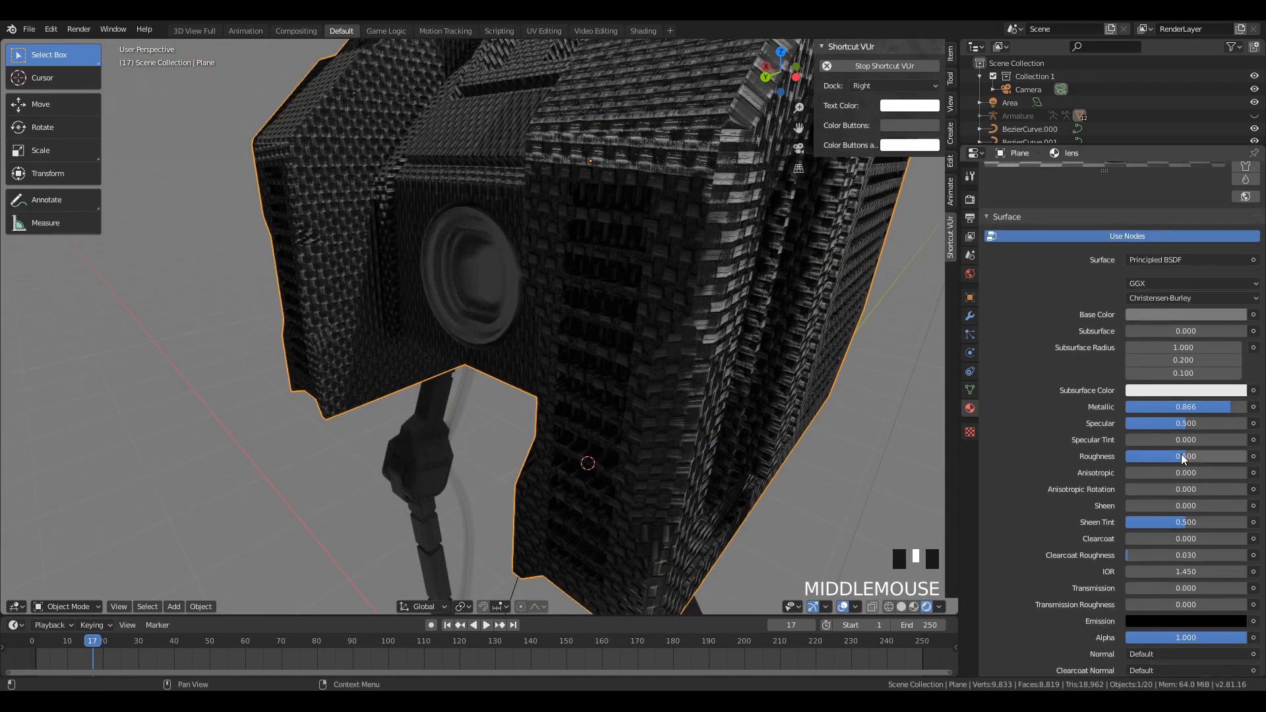
drag(1183, 459, 1135, 456)
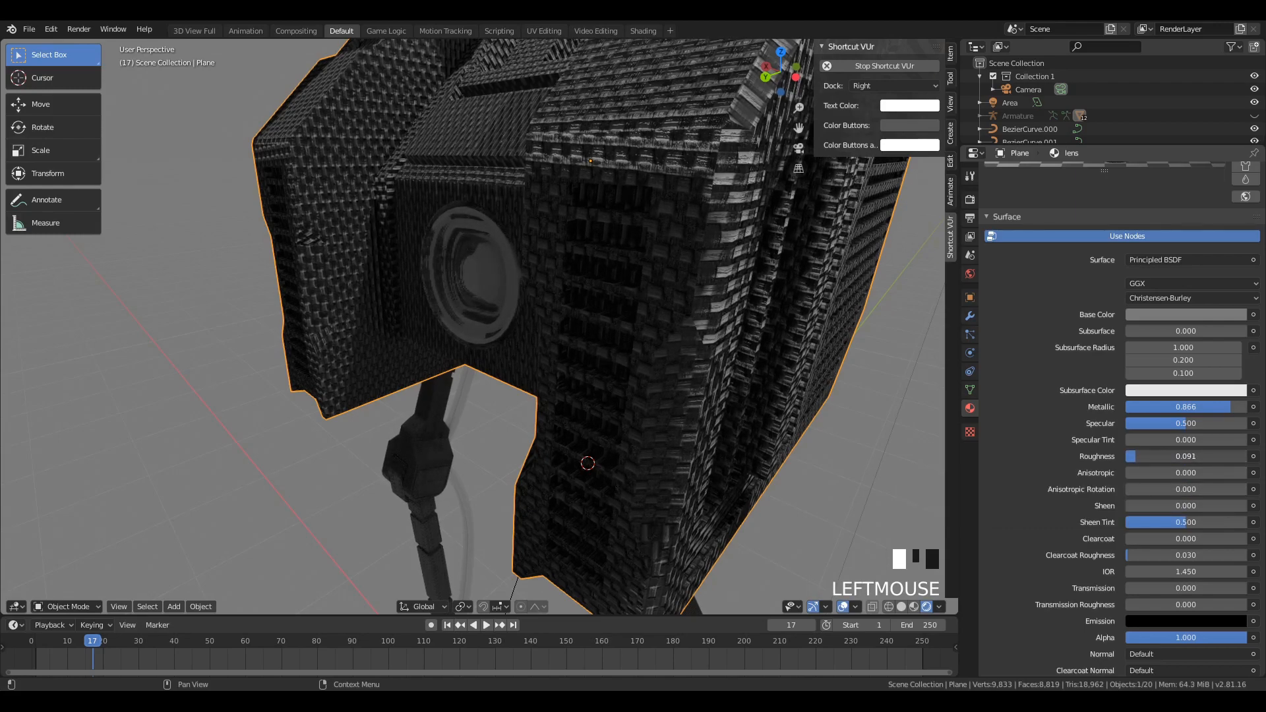
Step: Examine the lens reflections and the whole robot from several angles and distances in the rendered viewport
middle_drag(324, 248, 664, 220)
scroll(561, 241, up, 3)
scroll(590, 240, down, 5)
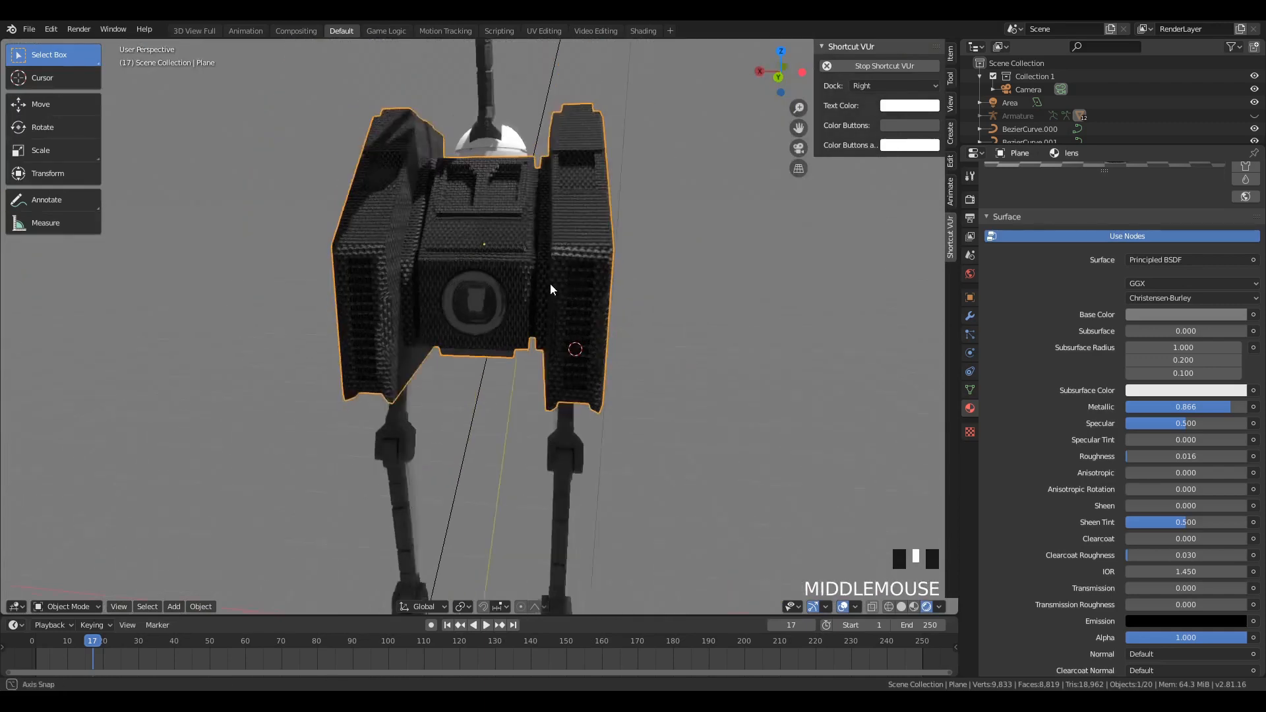
middle_drag(550, 283, 476, 283)
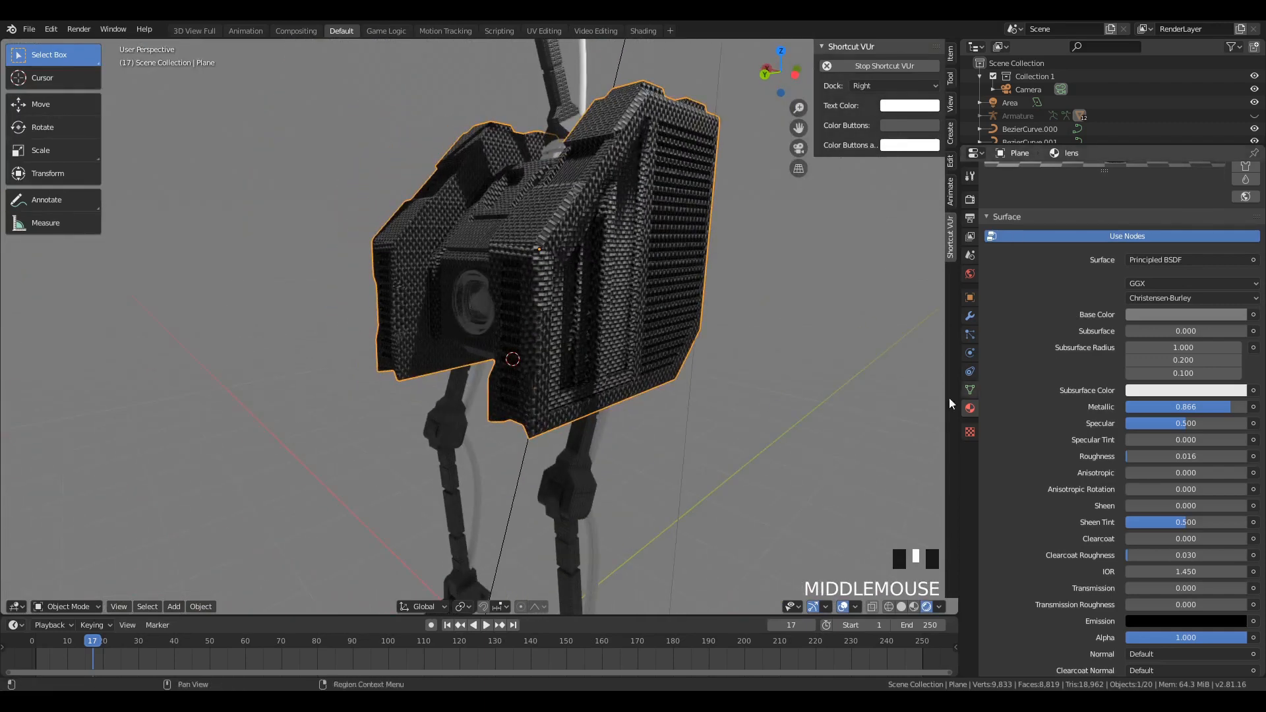
middle_drag(659, 343, 610, 316)
scroll(477, 327, down, 5)
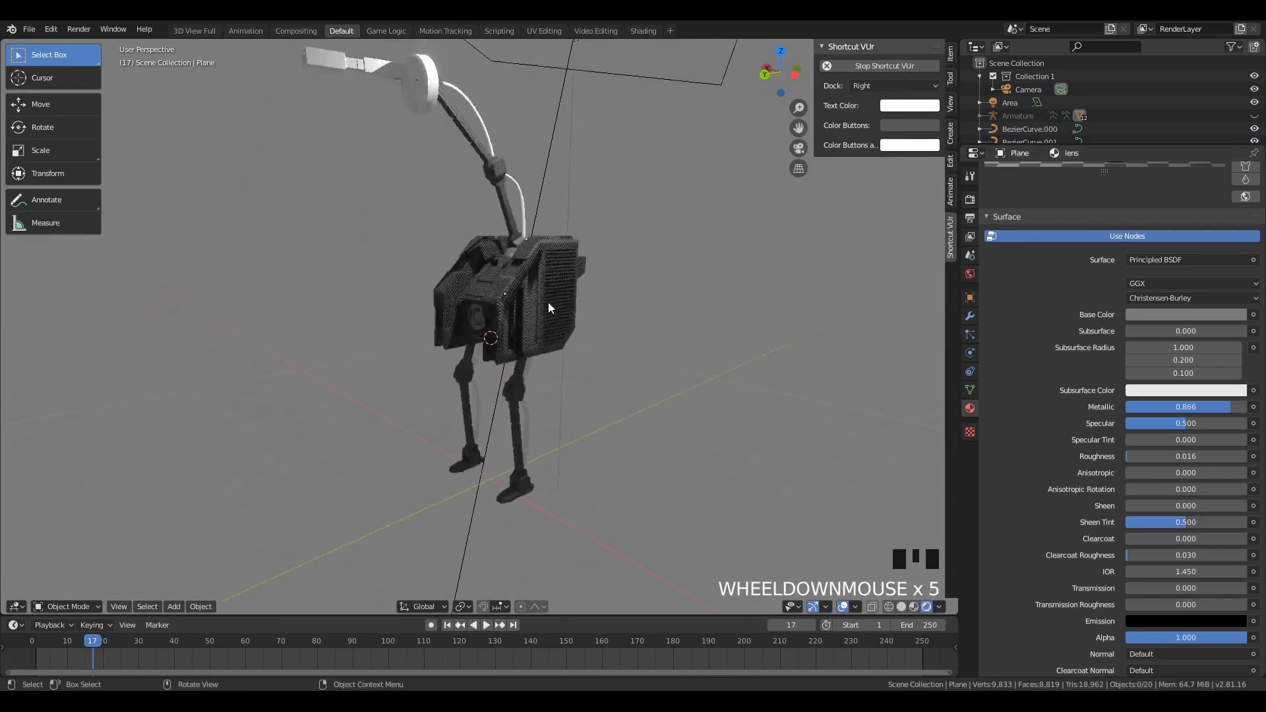
scroll(548, 302, down, 1)
middle_drag(538, 190, 590, 270)
scroll(525, 342, up, 7)
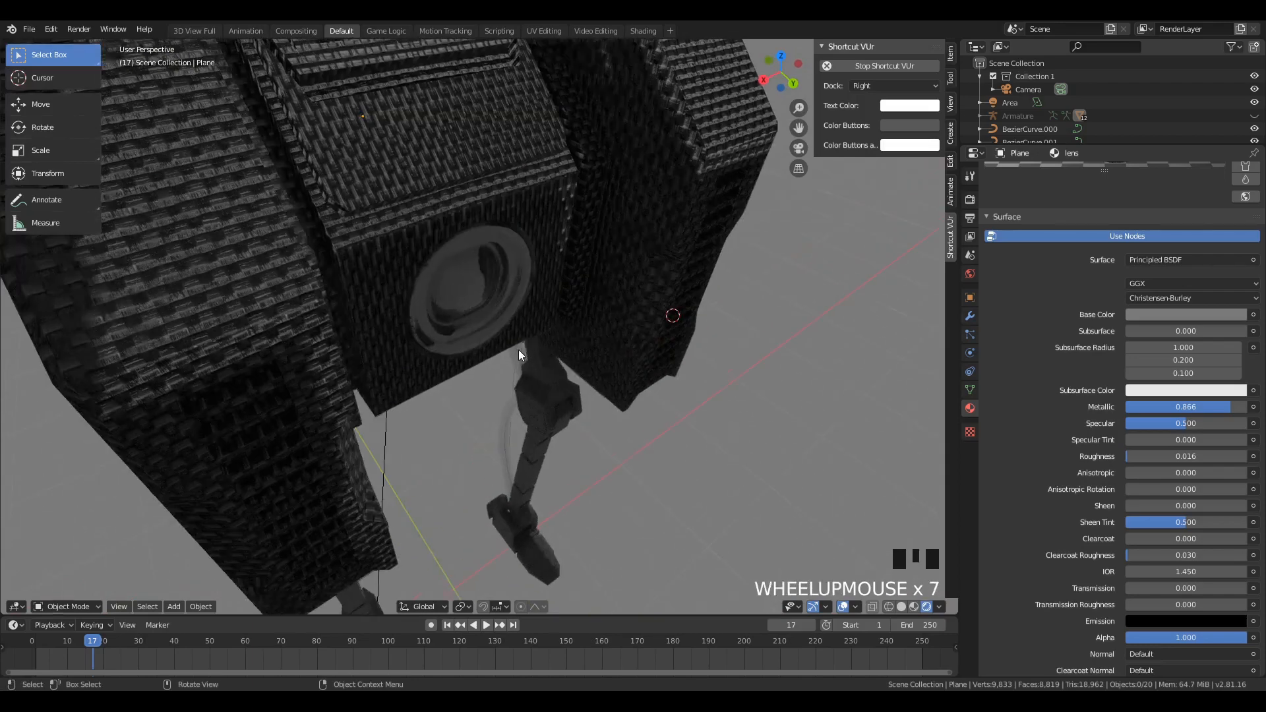
scroll(519, 327, down, 8)
scroll(575, 369, up, 8)
Step: Add a point light to the scene and move it 0.544 along the global X axis
key(shift+a)
mouse_move(576, 367)
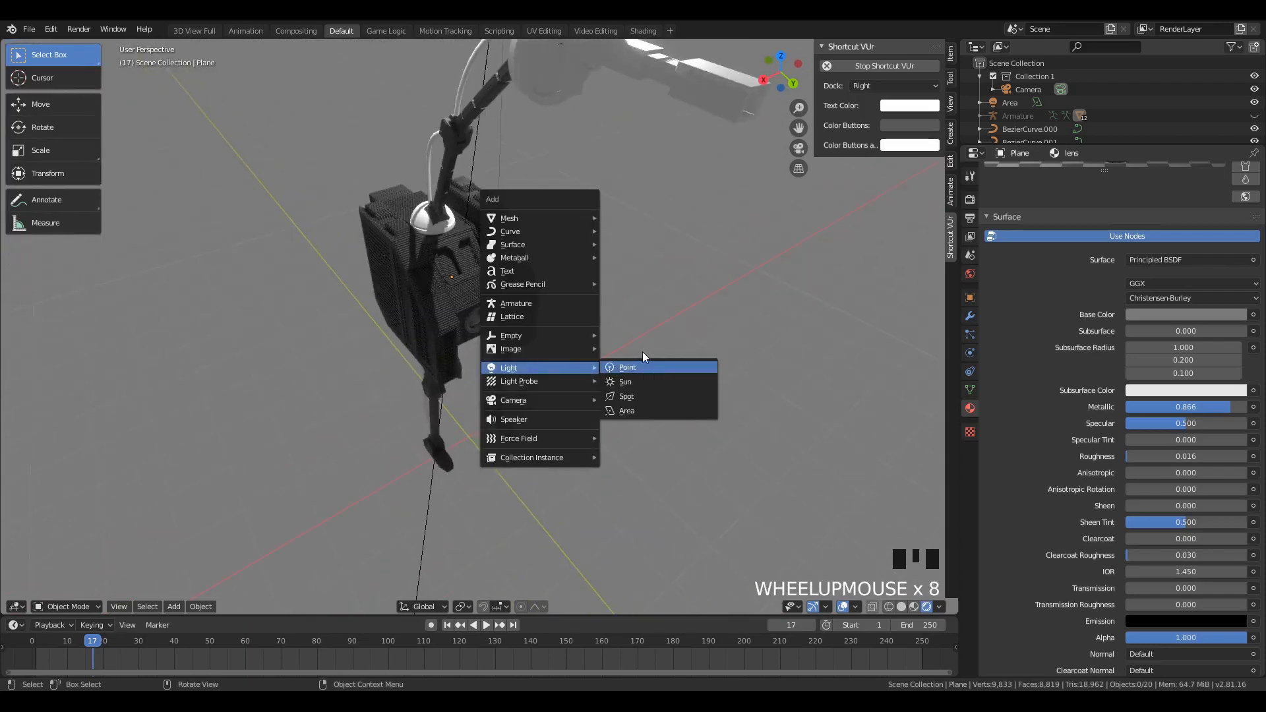
click(643, 366)
key(g)
key(x)
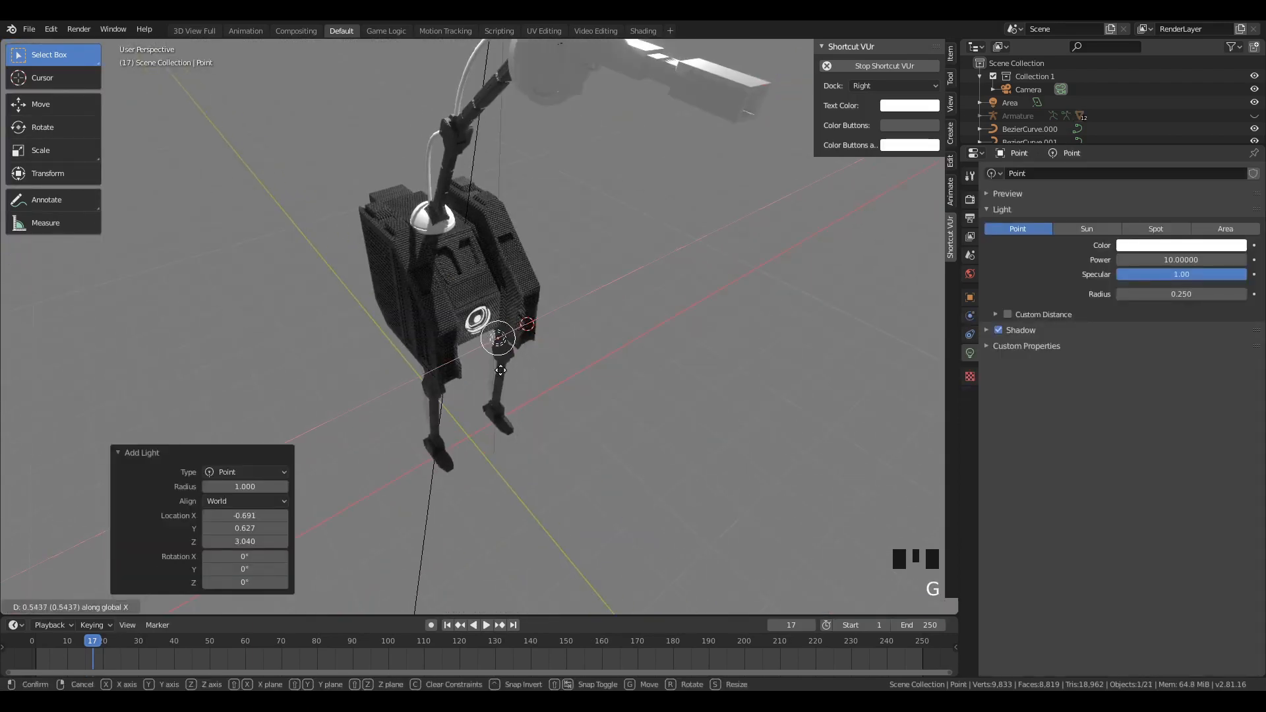
click(500, 370)
Step: Move the point light 1.506 along the global Y axis, out in front of the body's lens
scroll(504, 380, up, 5)
mouse_move(505, 379)
middle_down()
mouse_move(470, 310)
mouse_move(511, 396)
middle_up()
key(g)
key(x)
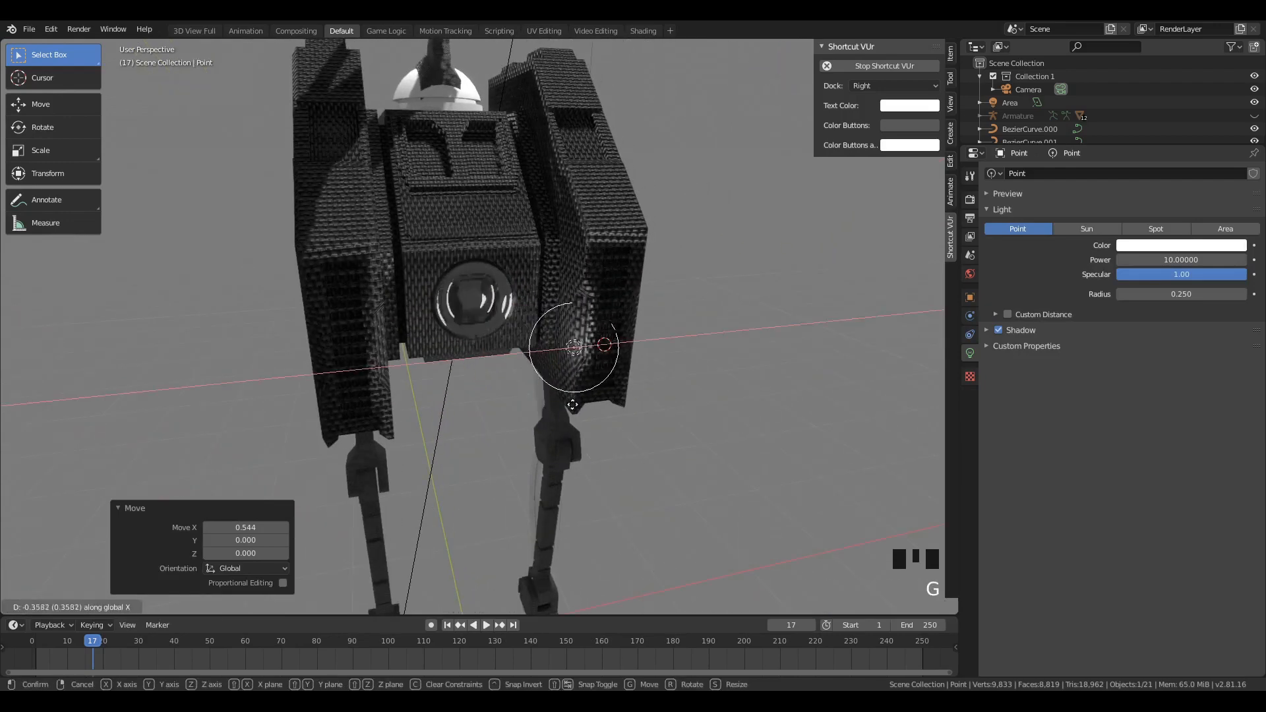
key(y)
click(717, 579)
middle_drag(718, 579, 417, 121)
scroll(424, 192, down, 2)
scroll(417, 122, up, 2)
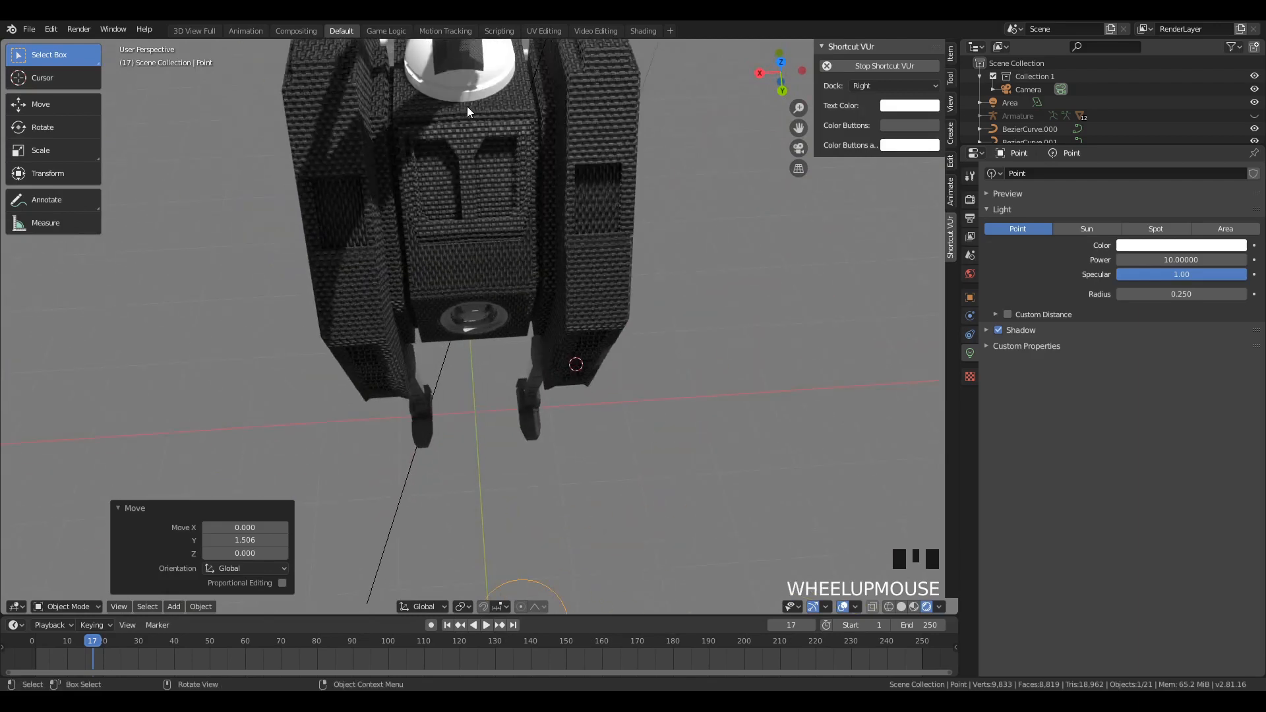
Step: Assign the existing carbonFibre material to the dome sphere on top of the body
double_click(502, 89)
scroll(581, 203, down, 4)
middle_drag(580, 204, 580, 166)
click(994, 256)
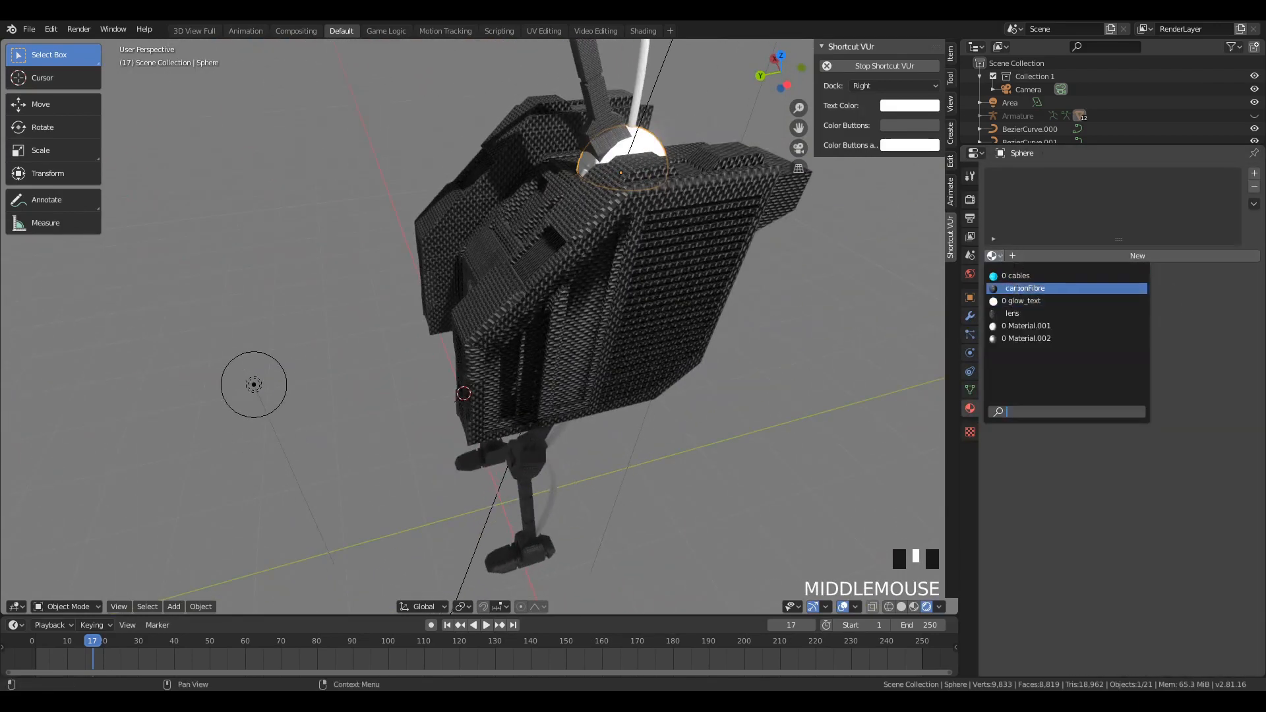
click(1017, 288)
Step: Unwrap all of the dome sphere's faces with Smart UV Project at an angle limit of 66
middle_drag(666, 218, 682, 106)
scroll(582, 93, up, 2)
key(Tab)
key(a)
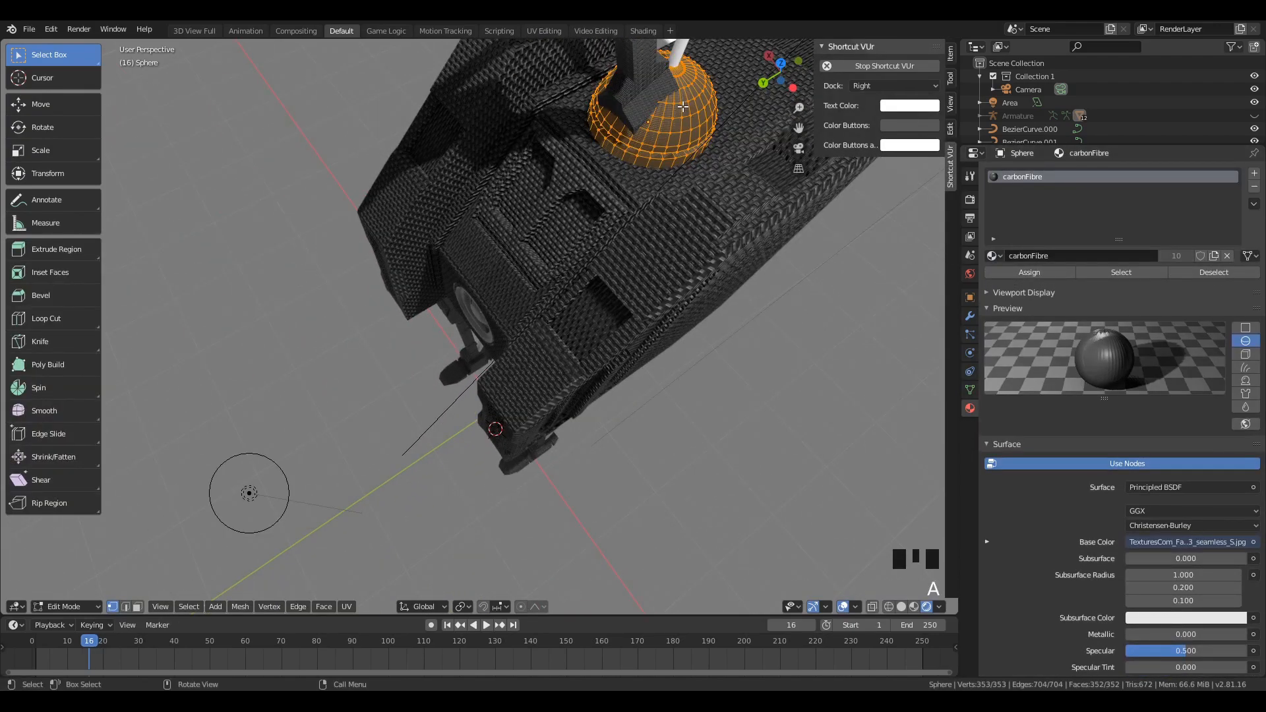
key(u)
click(678, 106)
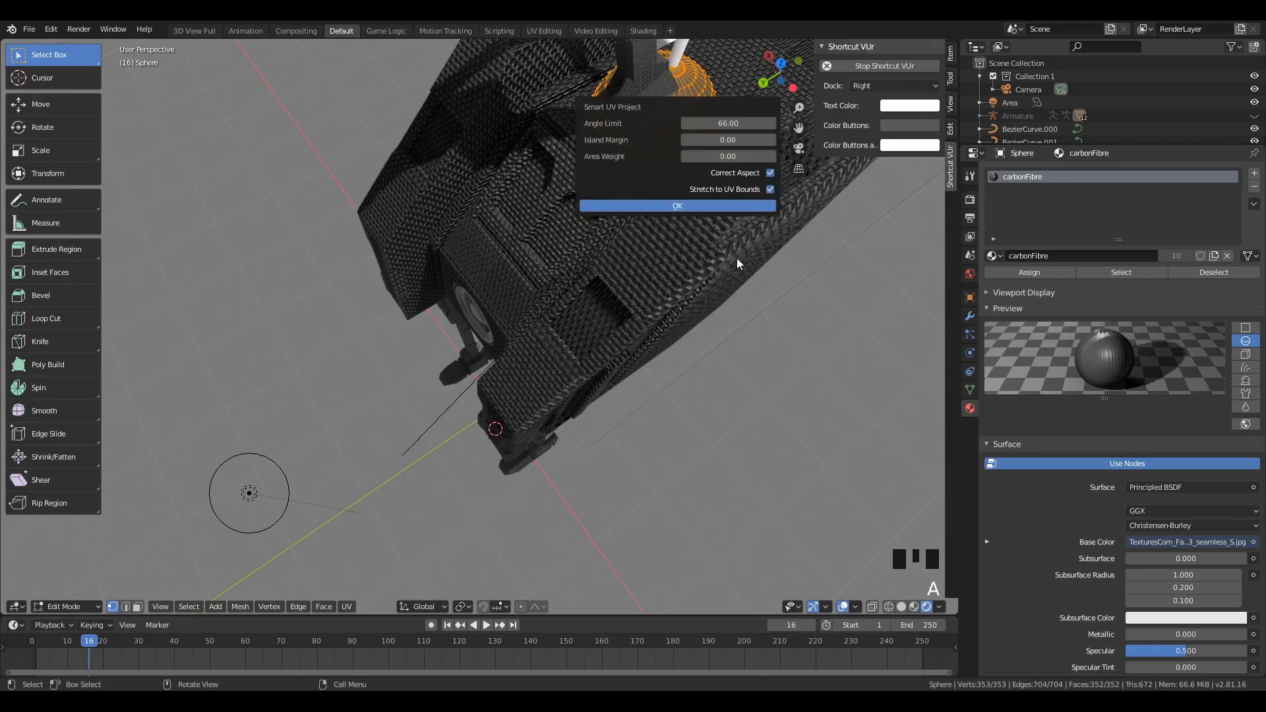
click(723, 207)
key(Tab)
middle_drag(704, 209, 598, 182)
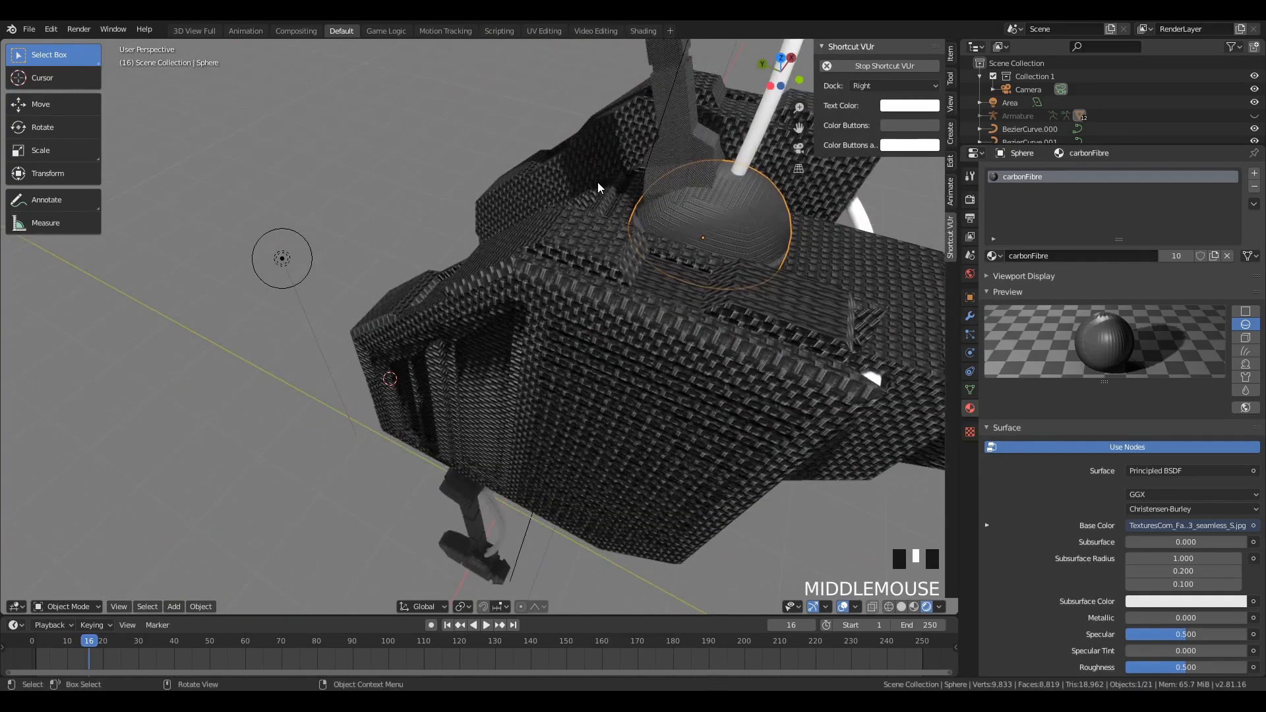
scroll(694, 275, down, 2)
middle_drag(694, 275, 556, 240)
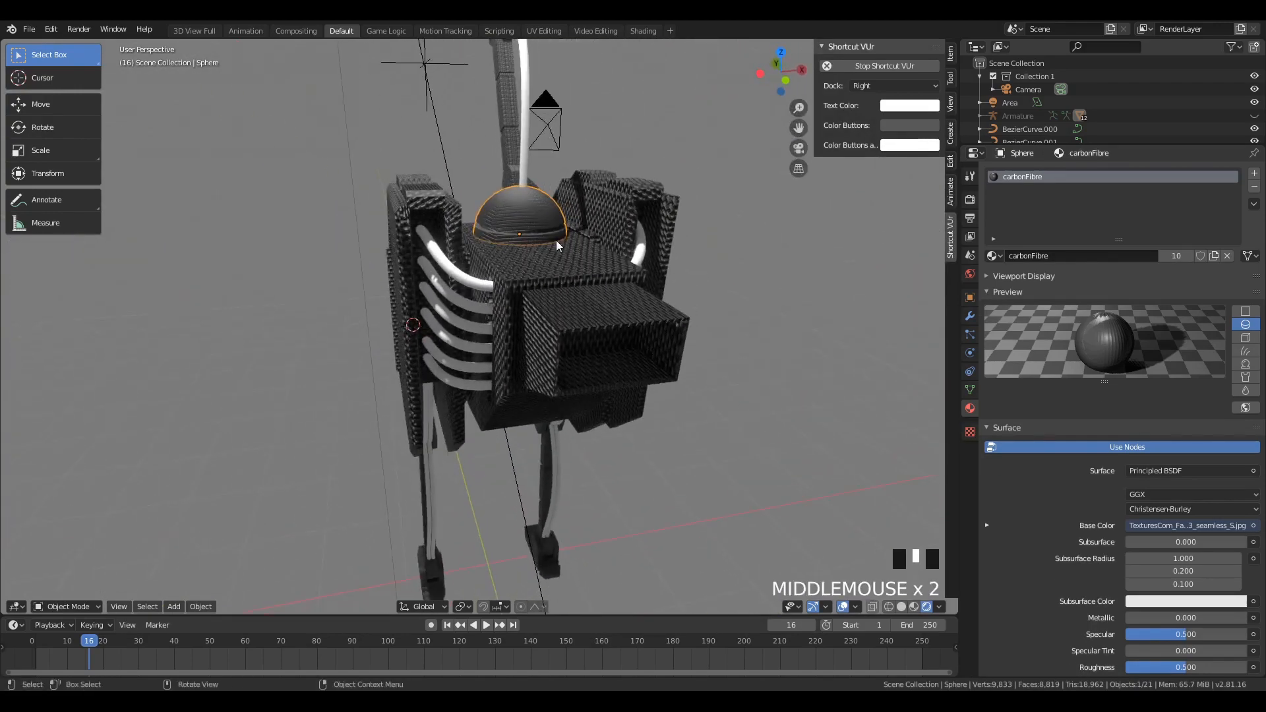
Step: Replace the dome sphere's material with the existing lens material and check it together with the body's lens
click(994, 256)
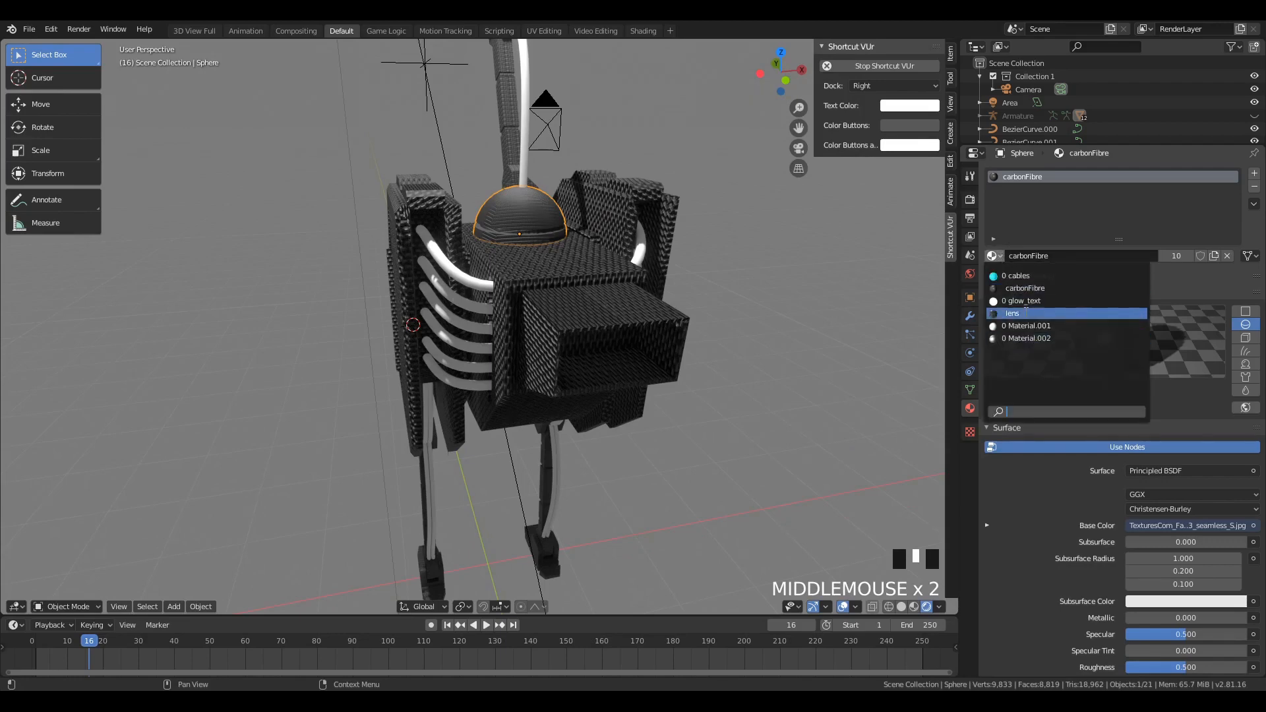
click(1026, 313)
key(Tab)
key(Tab)
middle_drag(686, 329, 620, 268)
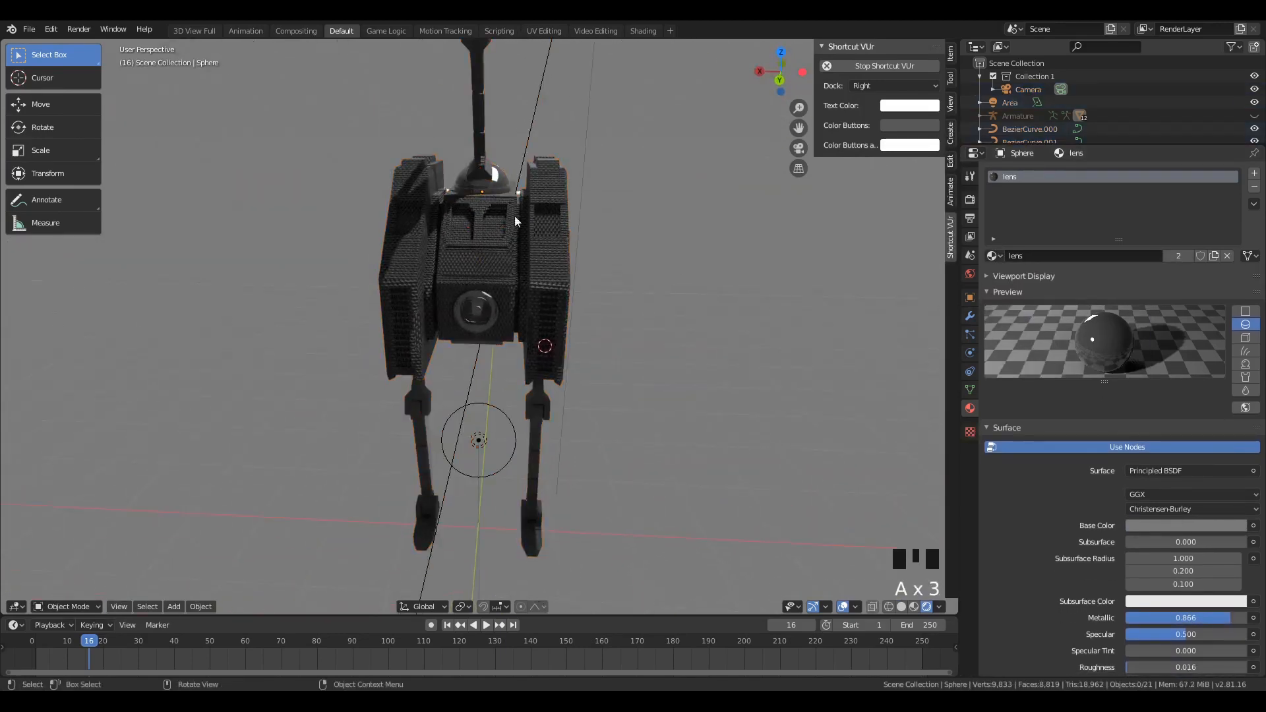
middle_drag(515, 216, 470, 266)
scroll(481, 369, up, 5)
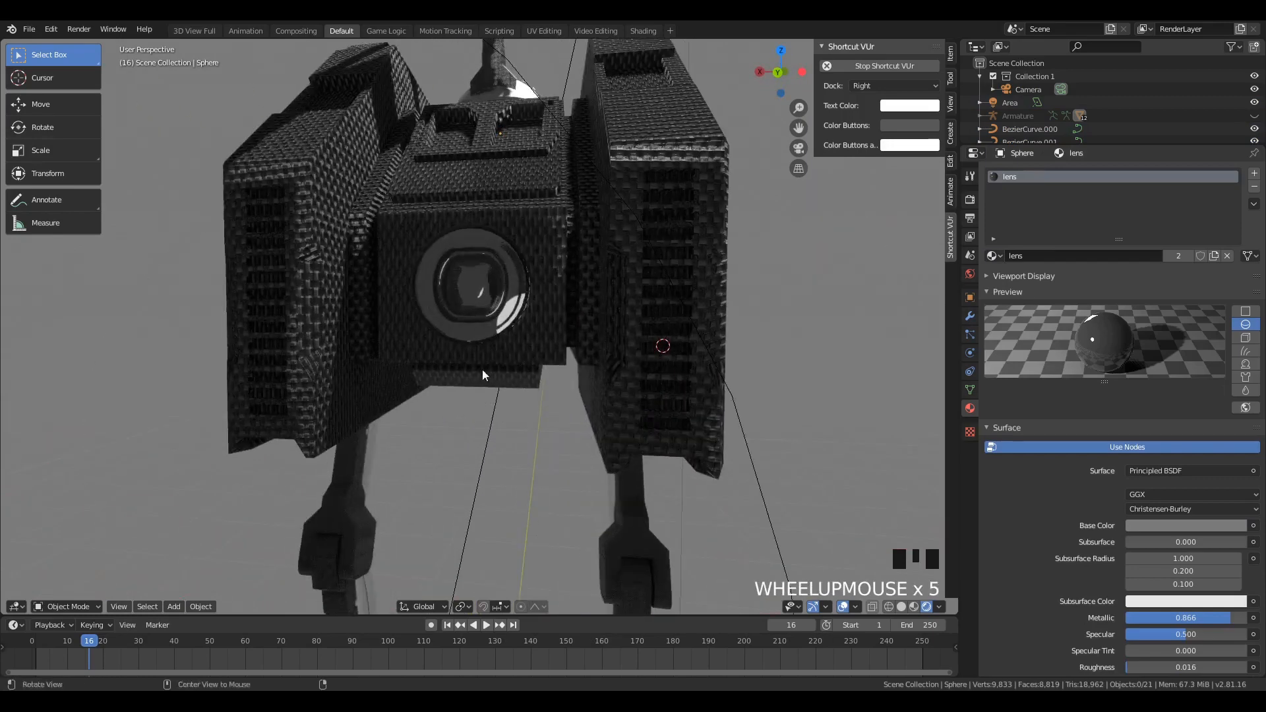
scroll(488, 343, down, 5)
Step: Select the cable curve behind the leg and create a new material for it in the Shading workspace
middle_drag(496, 311, 461, 466)
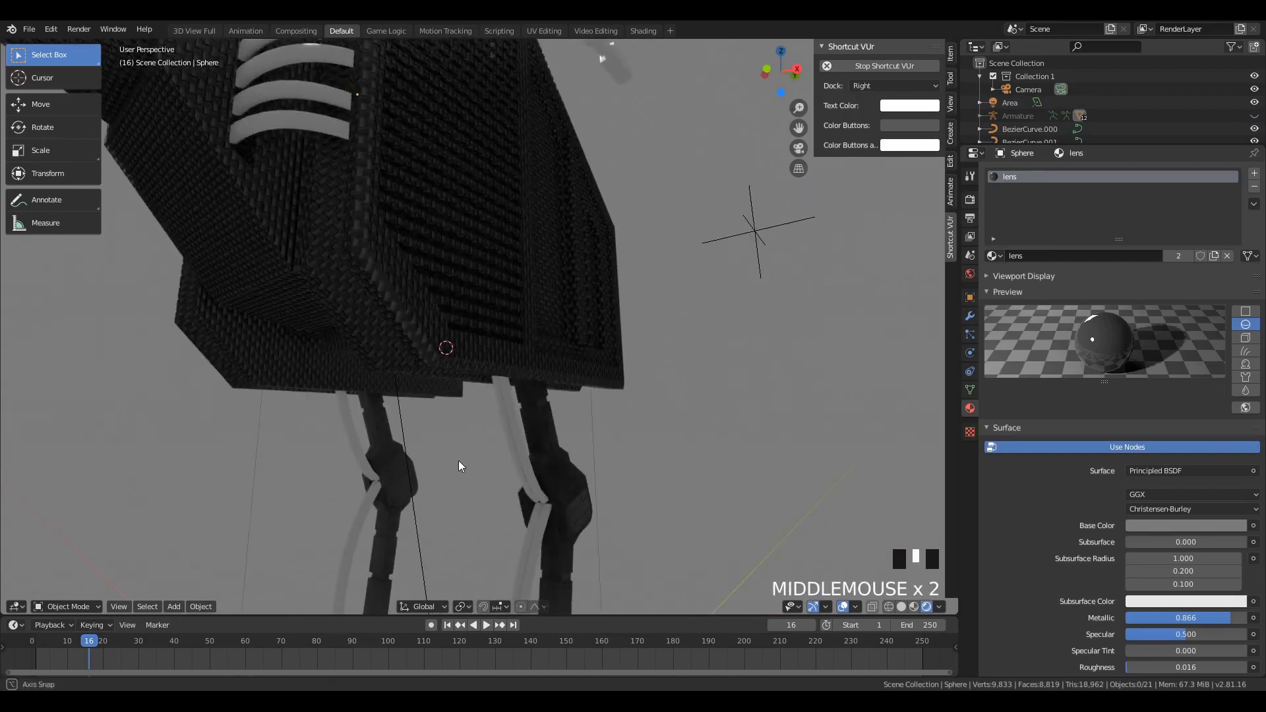
click(515, 430)
middle_drag(514, 430, 517, 231)
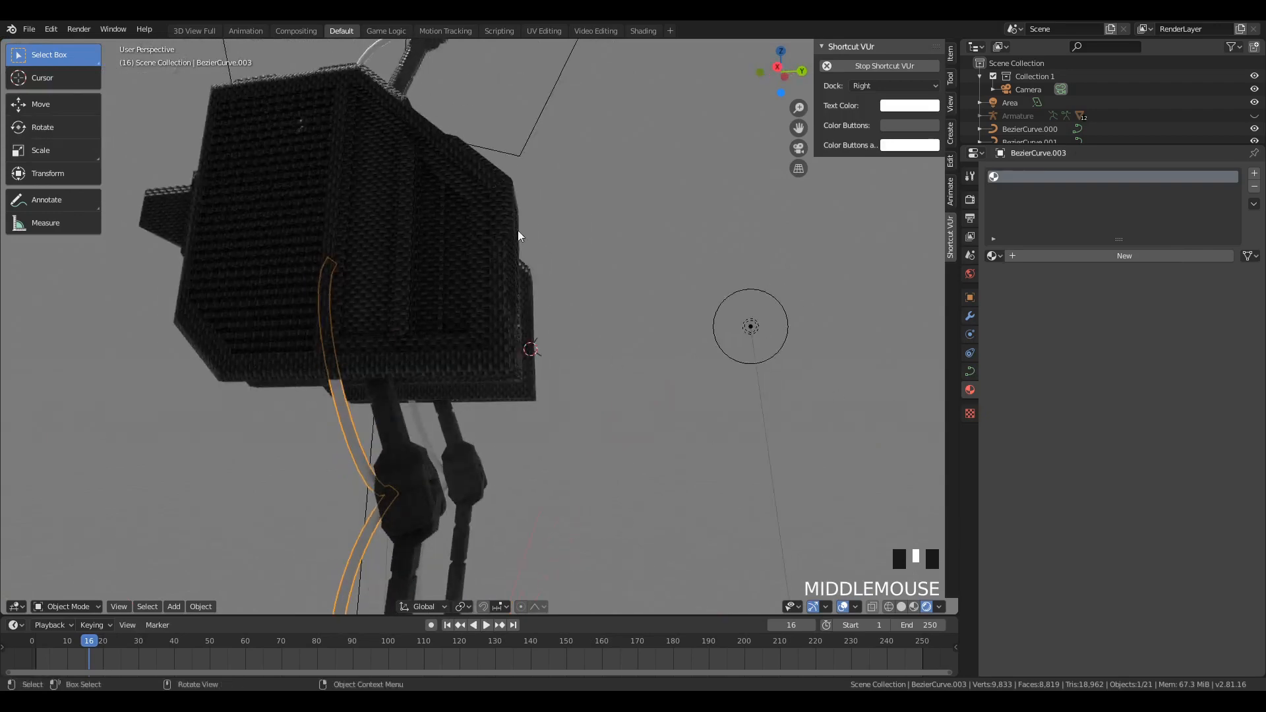
click(642, 31)
scroll(698, 279, up, 3)
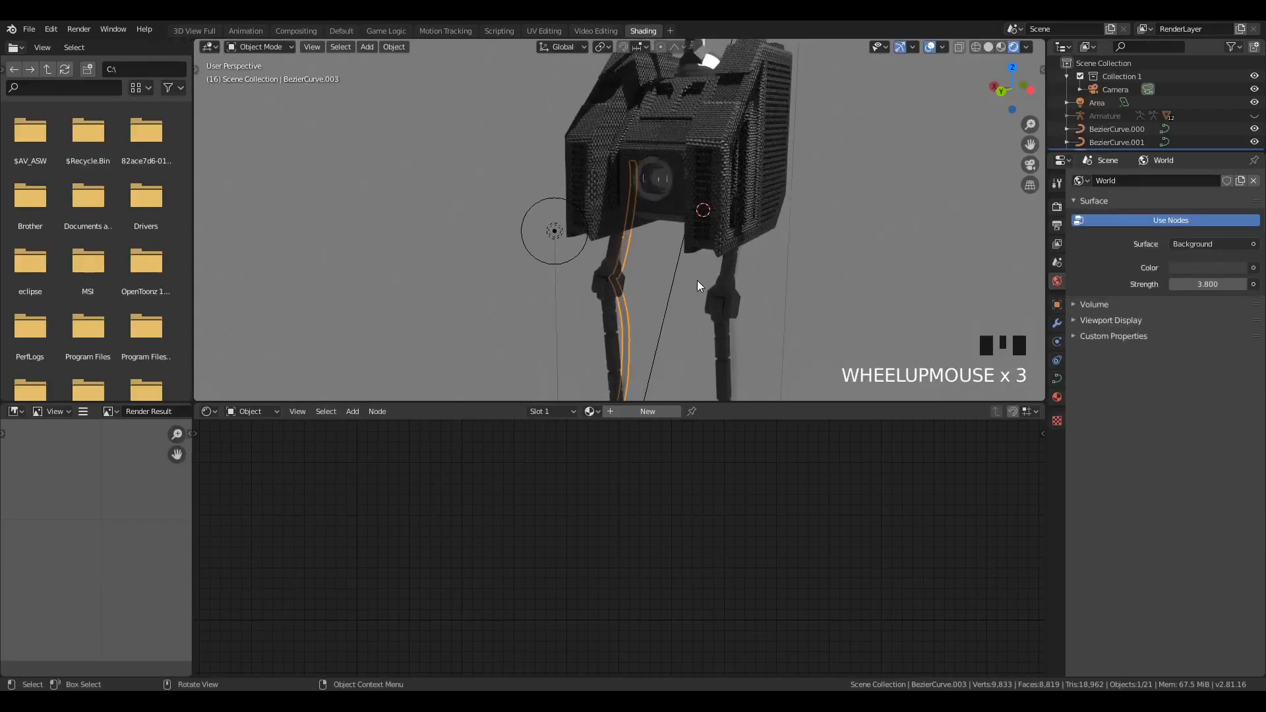
key(KP_Decimal)
key(KP_3)
click(644, 411)
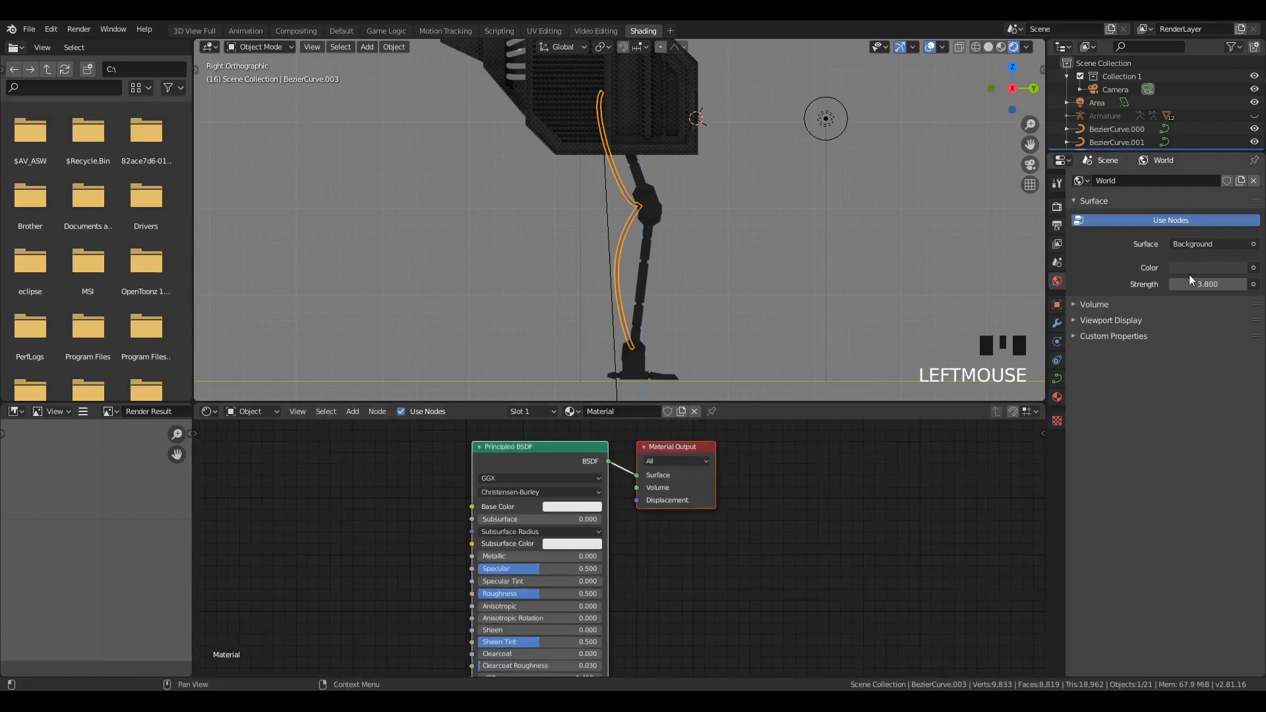
Step: Set the world background strength to 1.000
text(1)
key(Return)
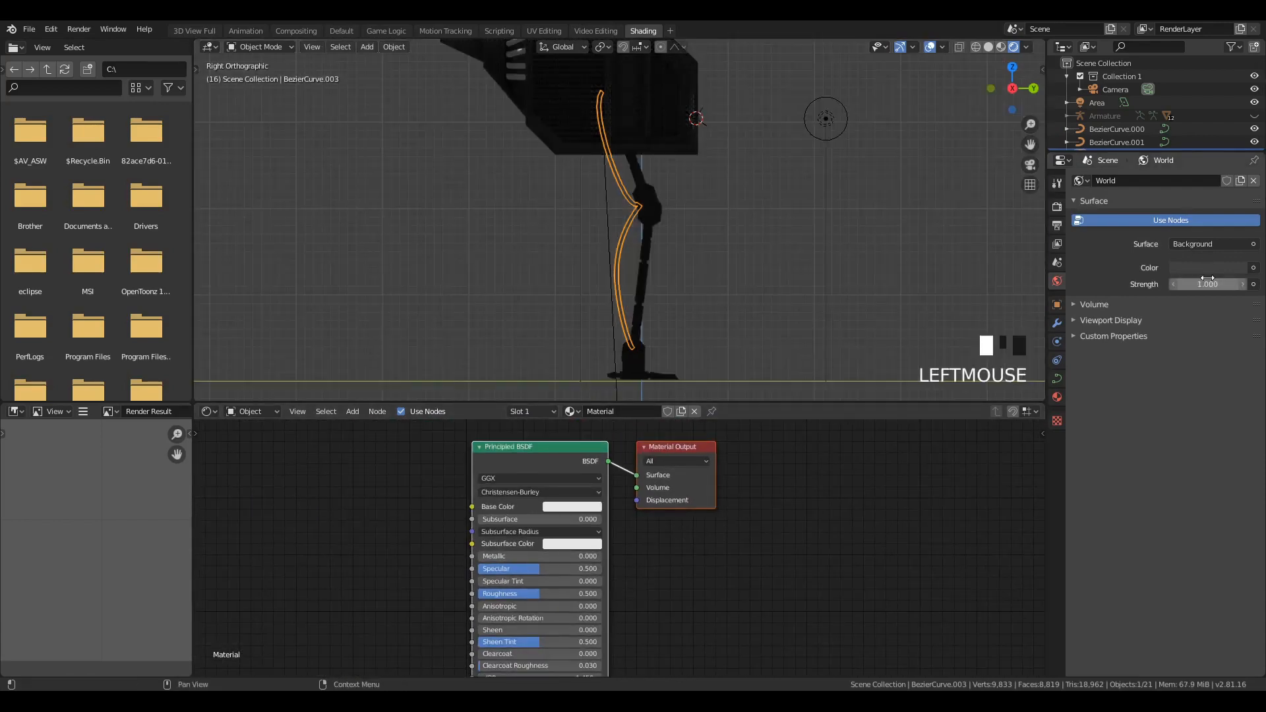
click(736, 152)
scroll(738, 163, up, 5)
middle_drag(738, 163, 629, 149)
key(KP_3)
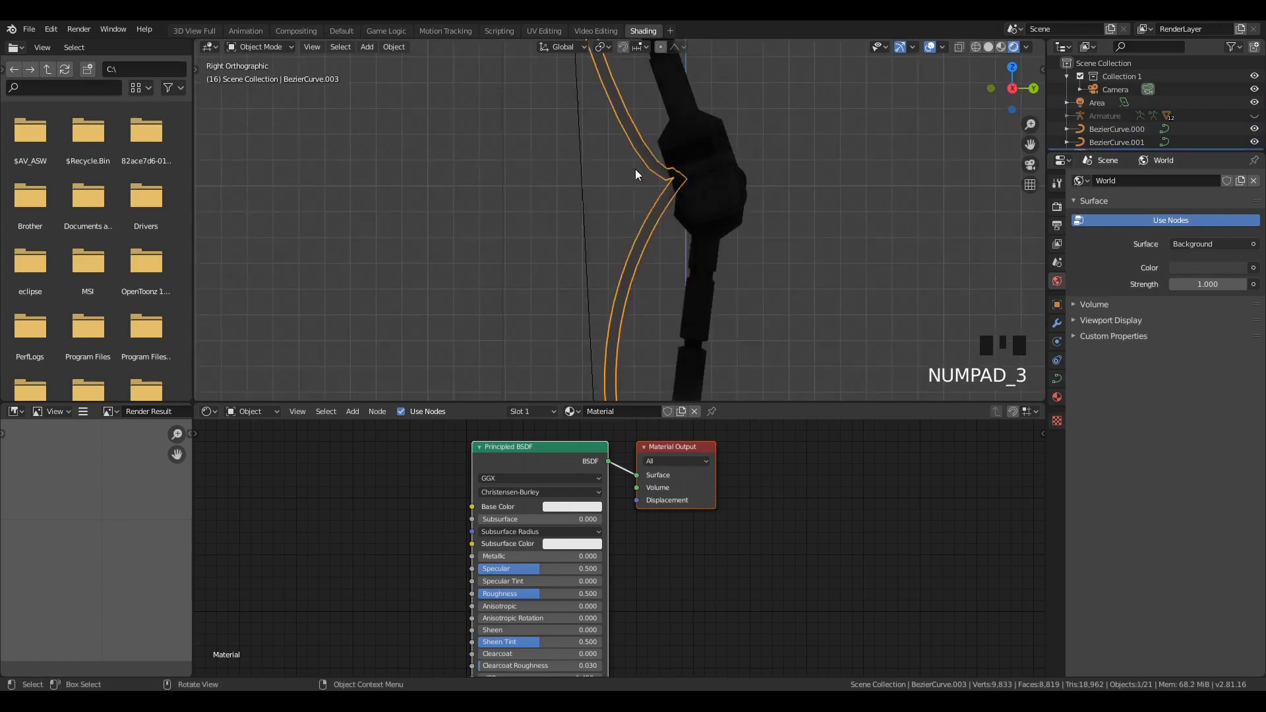
Step: Add a Fresnel node to the cable material's node tree beside the Principled BSDF
alt+drag(448, 528, 467, 510)
scroll(467, 512, down, 5)
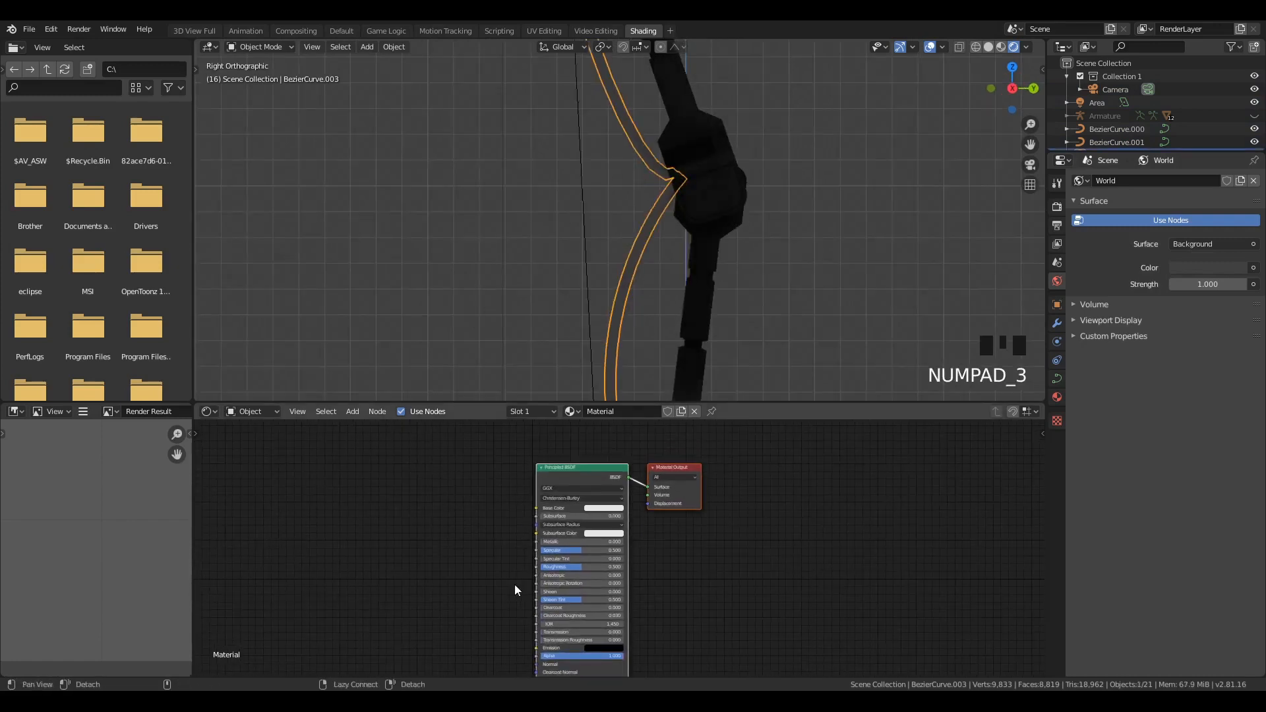
alt+drag(514, 586, 552, 561)
scroll(552, 564, up, 3)
key(shift+a)
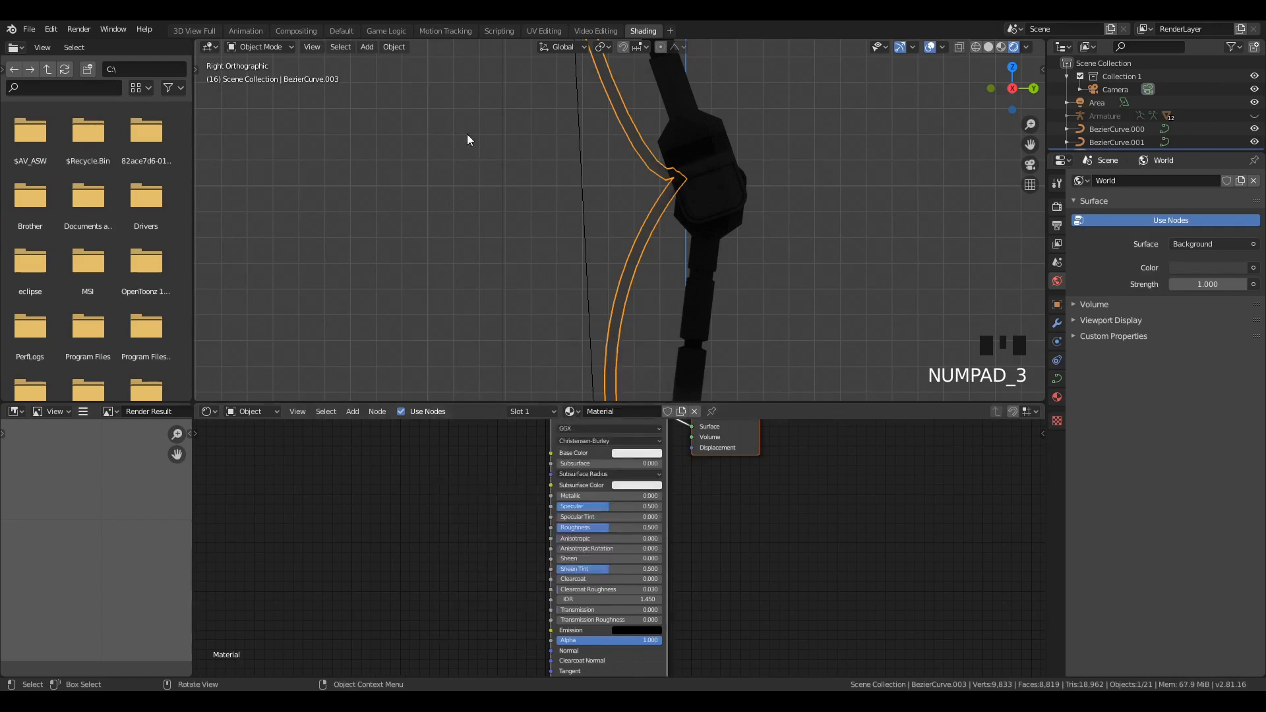
scroll(653, 191, up, 5)
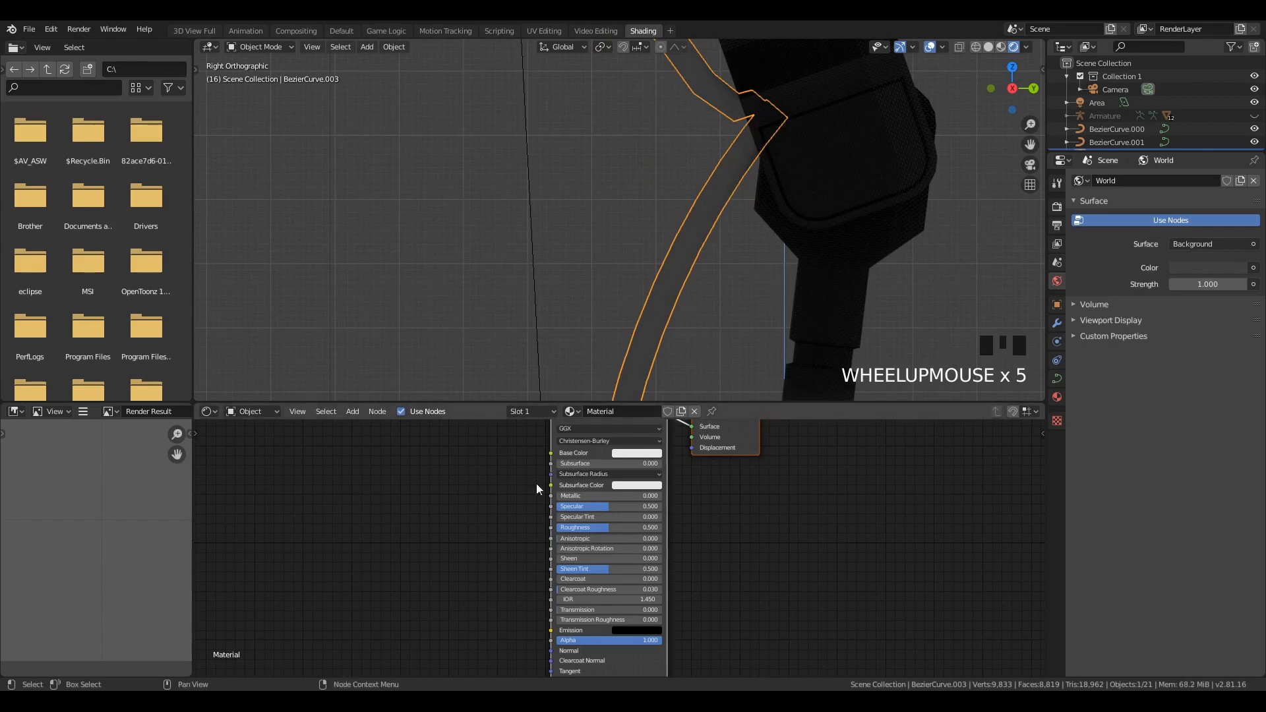
middle_drag(466, 504, 382, 530)
scroll(442, 507, down, 1)
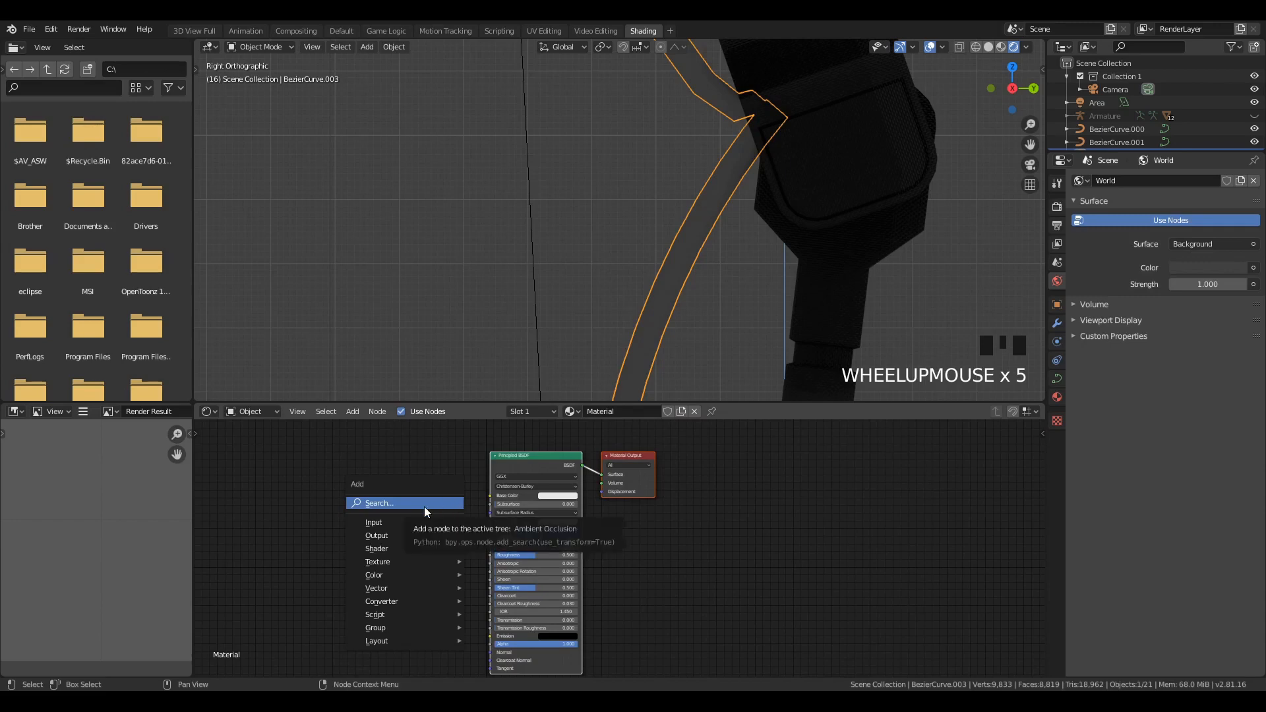
click(425, 504)
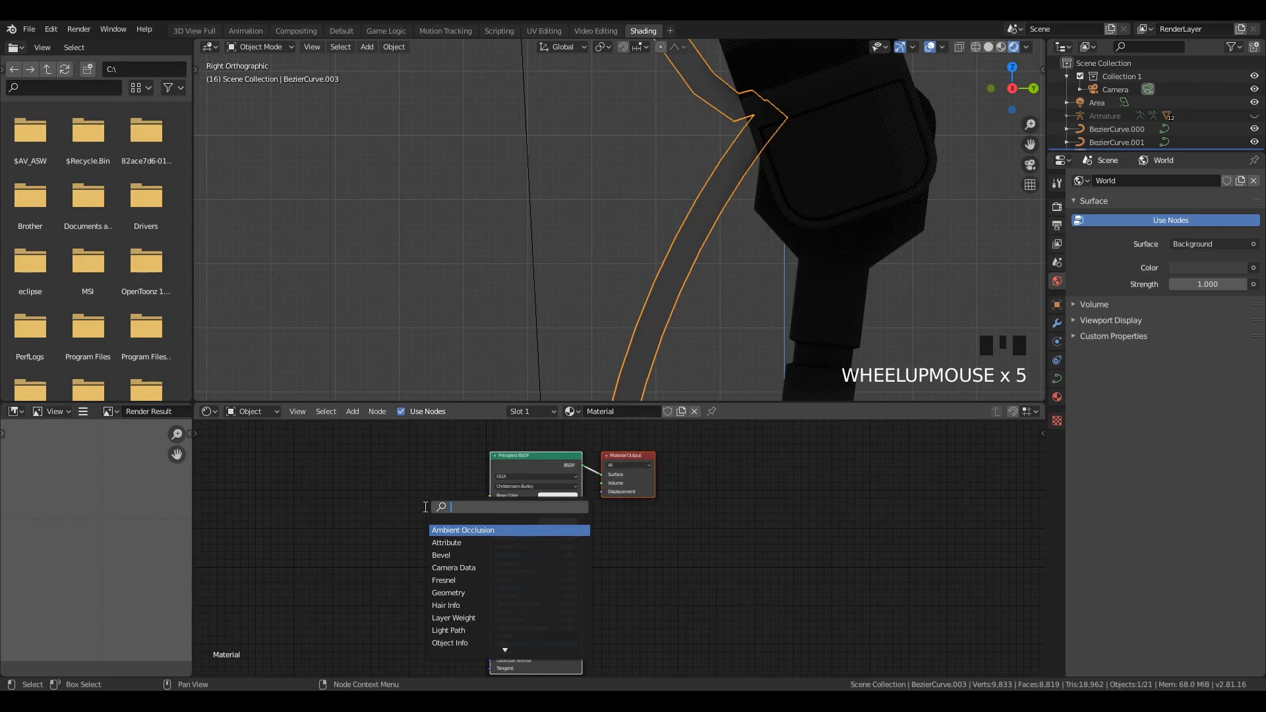
key(Return)
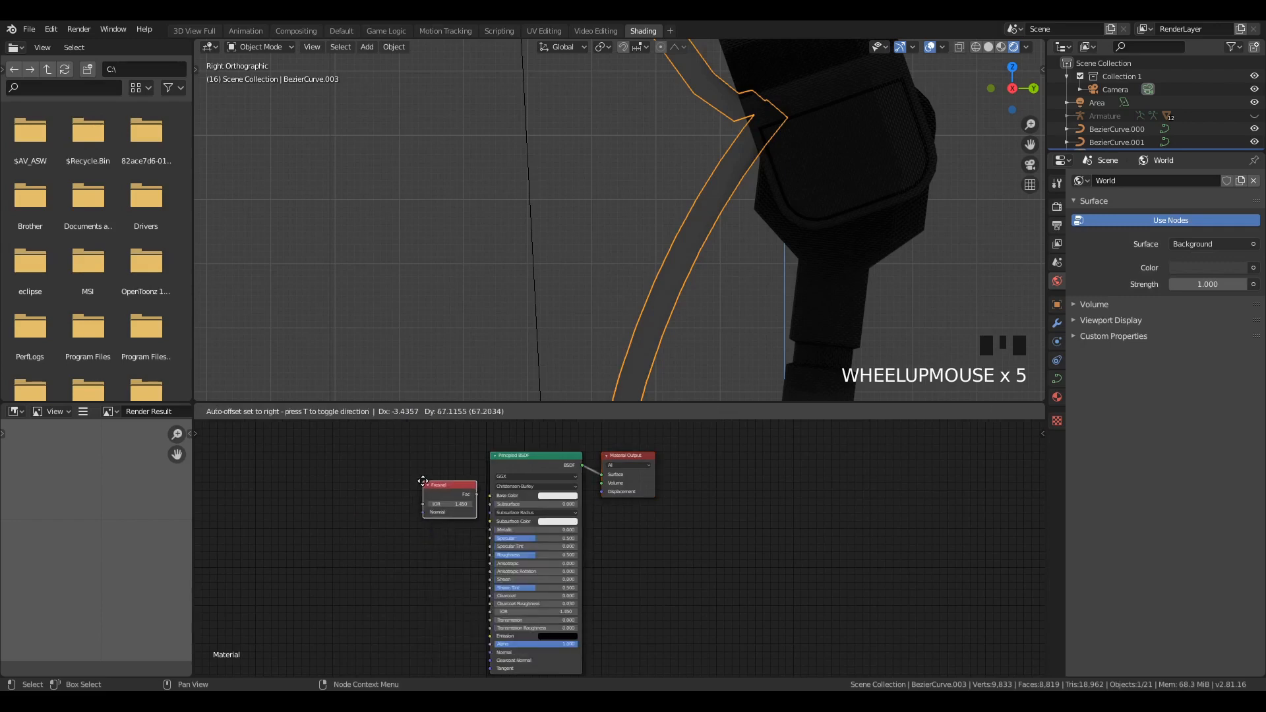
click(422, 480)
Step: Rearrange the cable material's nodes so the Fresnel sits above the Principled BSDF, with space before the Material Output
drag(520, 469, 434, 574)
drag(453, 508, 494, 448)
drag(454, 571, 515, 513)
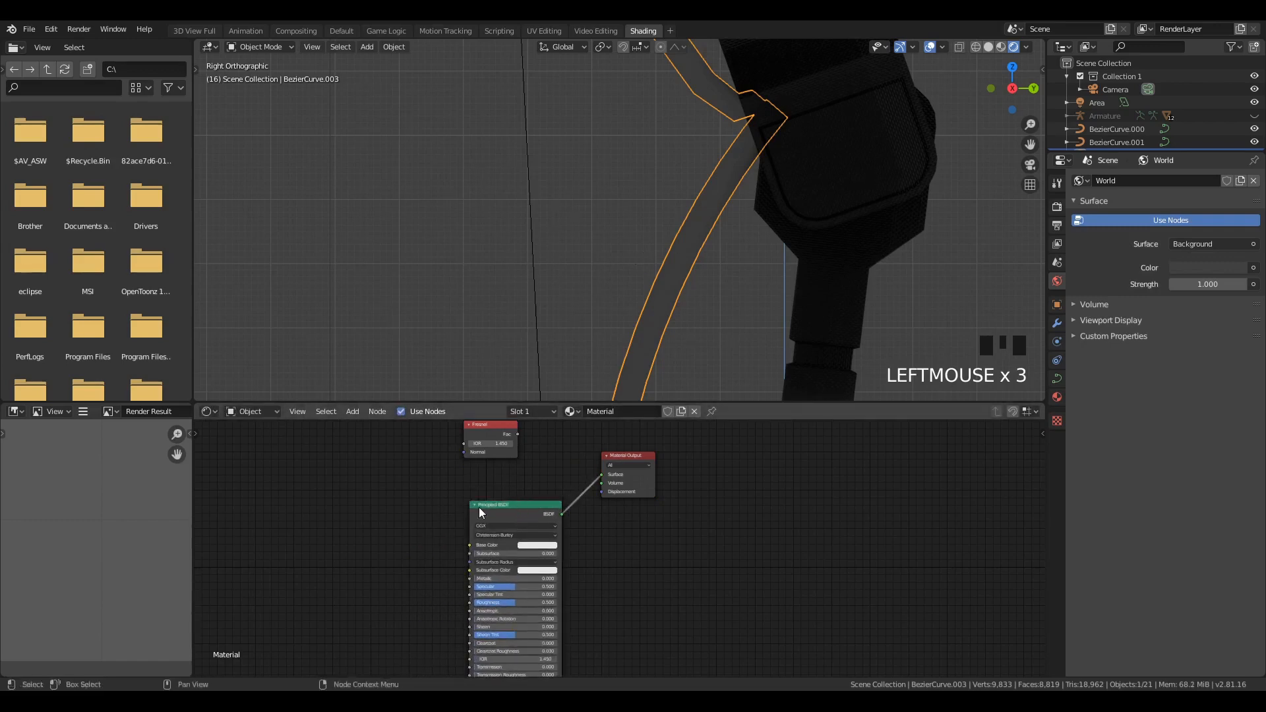
drag(479, 507, 436, 495)
Step: Insert a Mix Shader between the Principled BSDF and Material Output, and drive its Fac with the Fresnel node
key(shift+a)
click(588, 533)
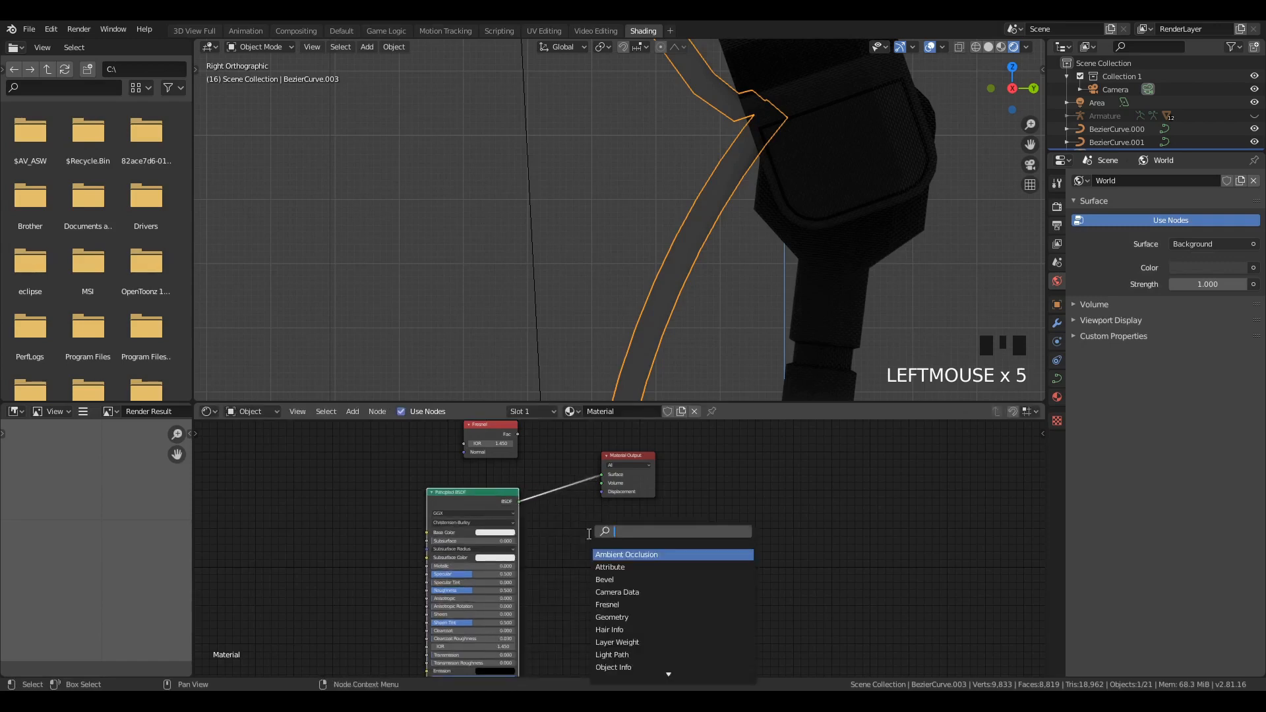
key(Return)
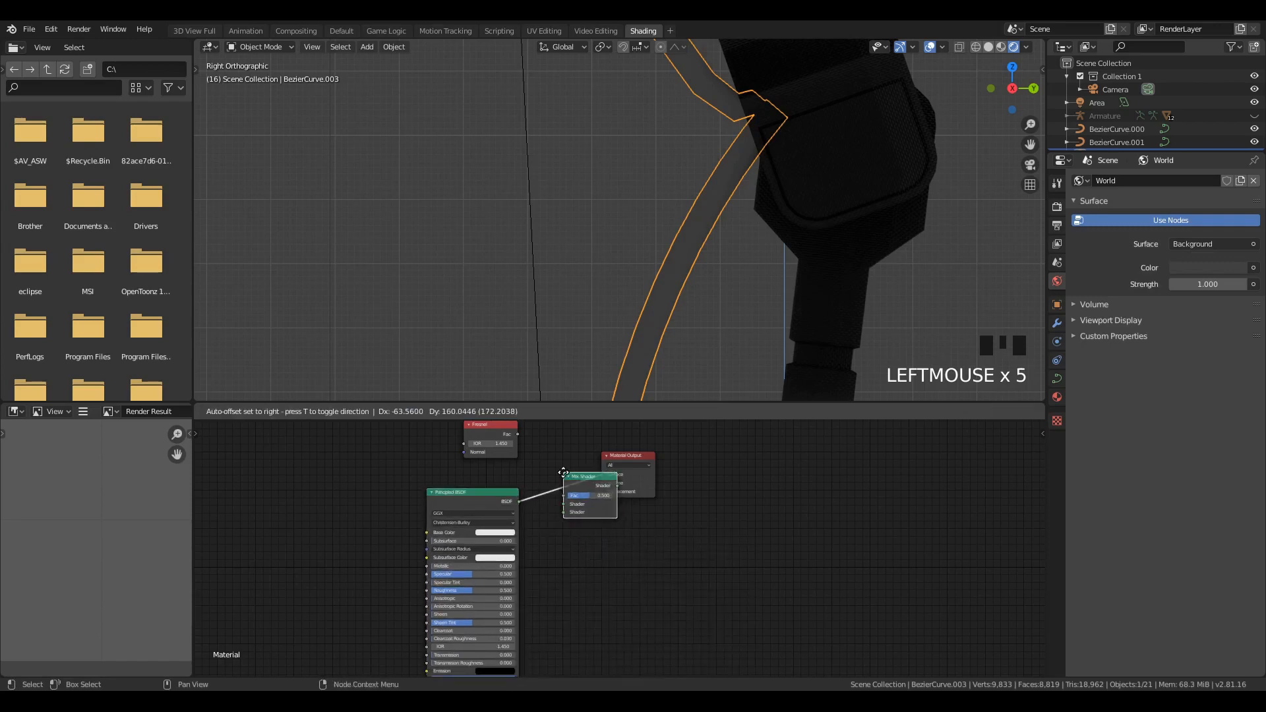
click(588, 498)
drag(519, 435, 571, 515)
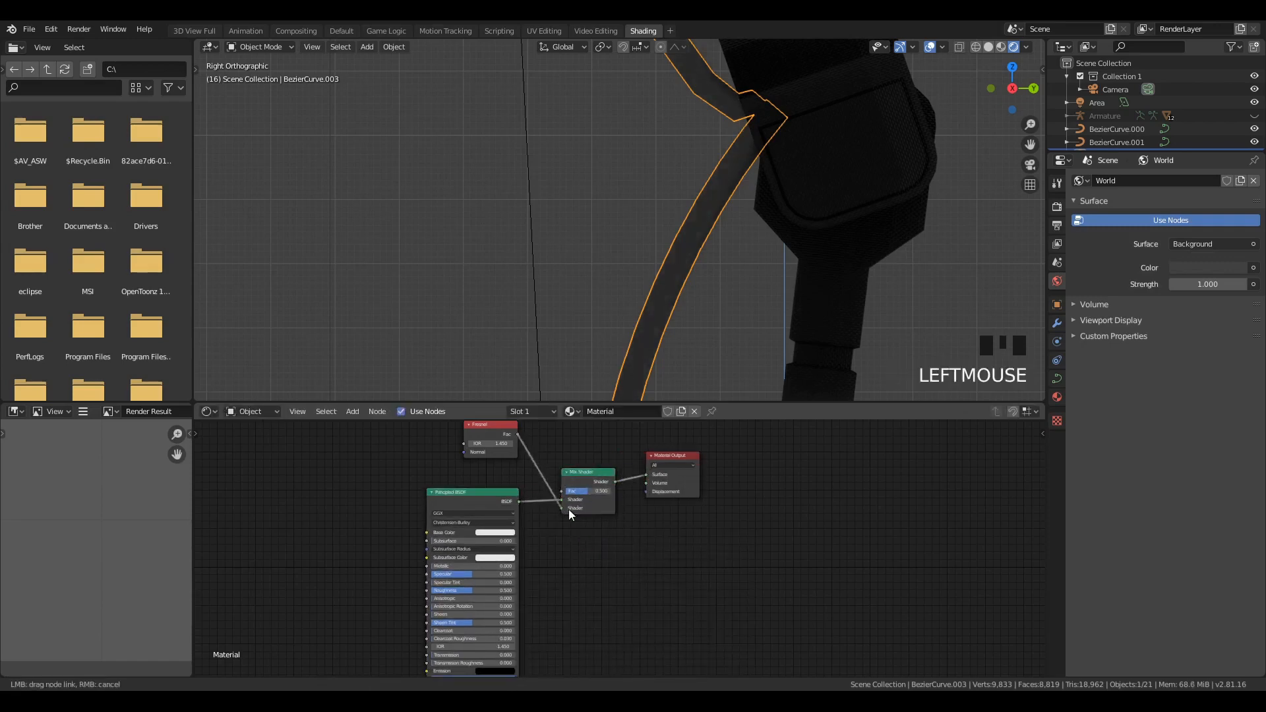
Step: Add an Emission shader, connect it to the Mix Shader's second Shader input, and move it beside the Principled BSDF
key(shift+a)
click(579, 453)
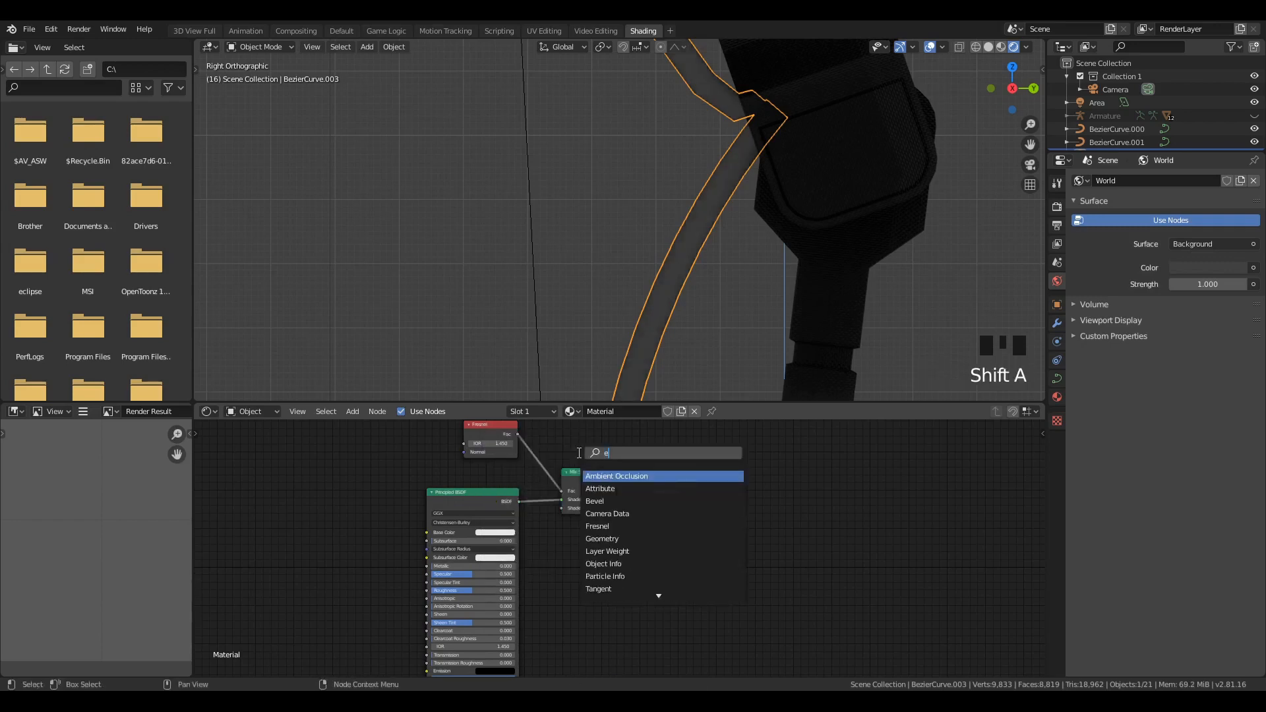
text(emiss)
key(Return)
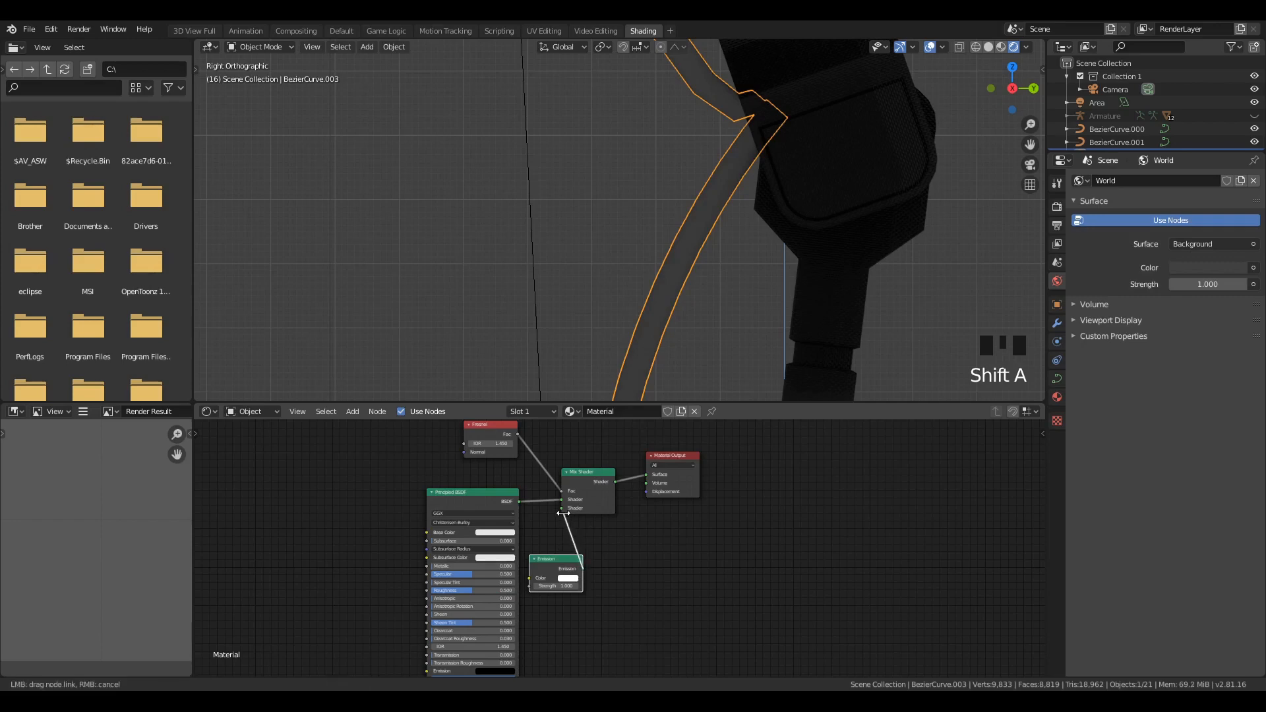
drag(561, 509, 562, 508)
drag(556, 573, 405, 539)
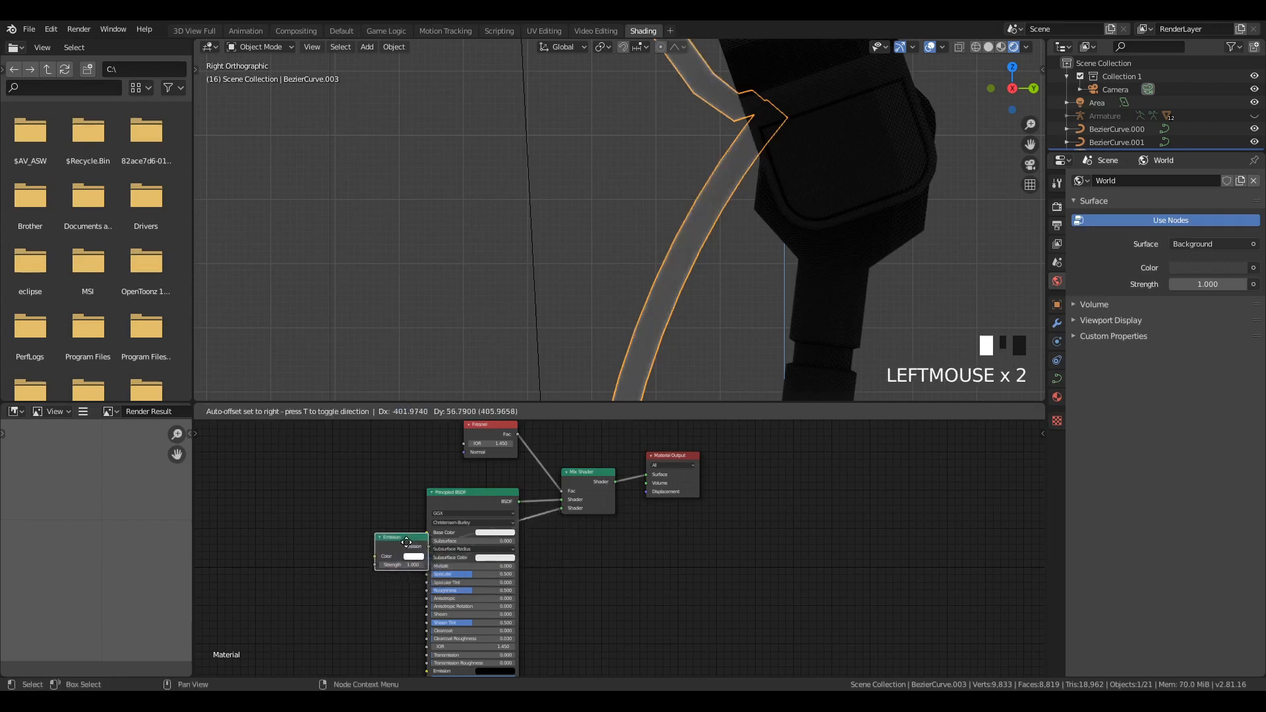
Step: Examine the Fresnel edge glow on the leg cable up close and from several angles
scroll(798, 160, up, 6)
key(a)
key(a)
key(a)
scroll(828, 221, up, 2)
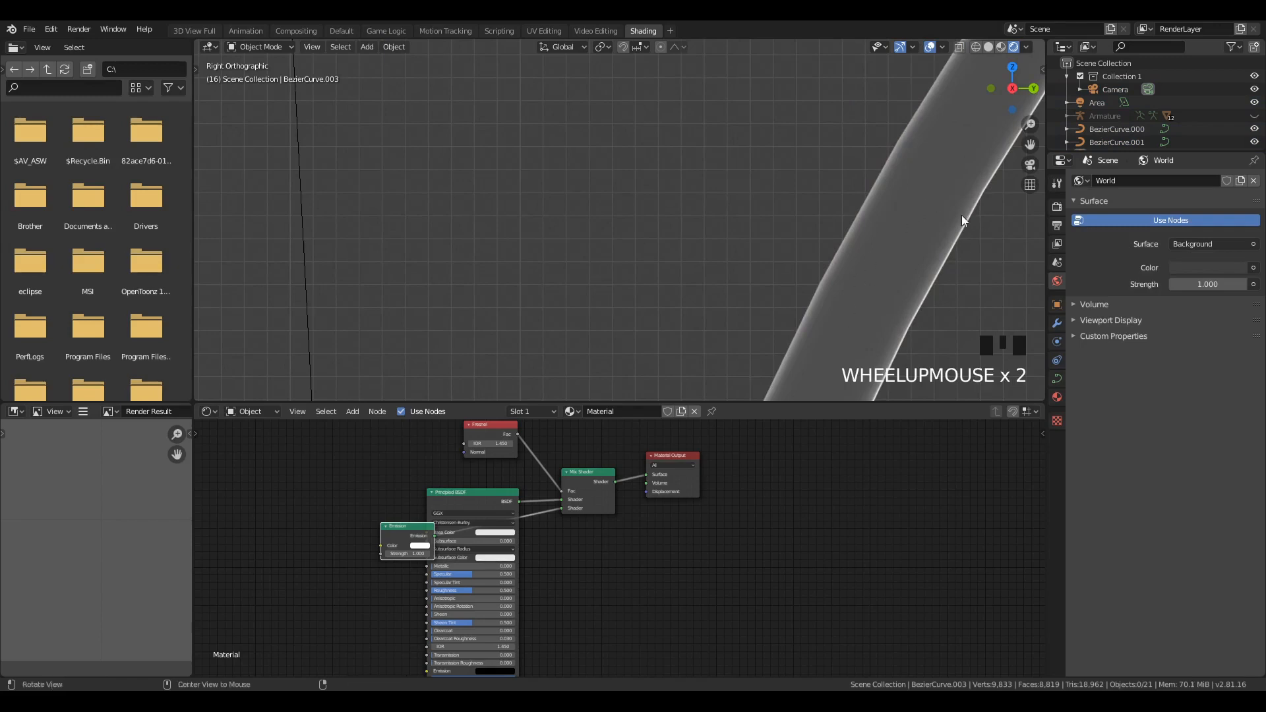
middle_drag(961, 220, 608, 248)
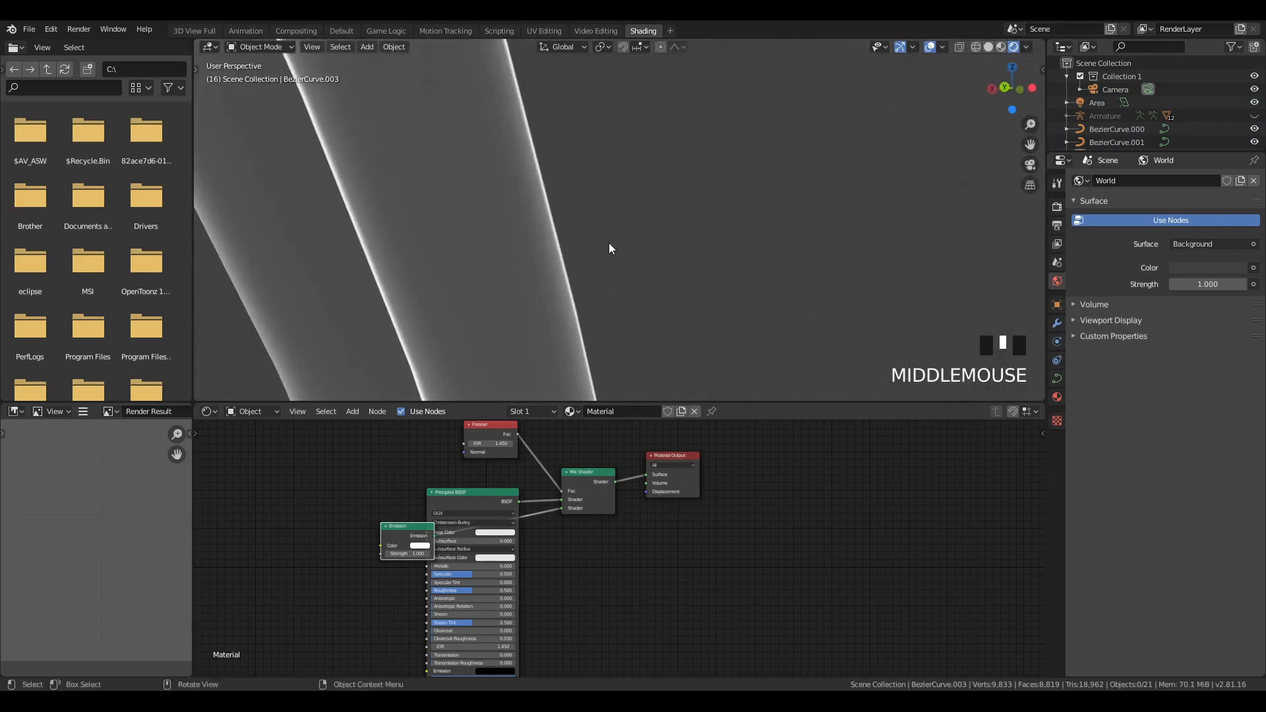
middle_drag(388, 267, 653, 162)
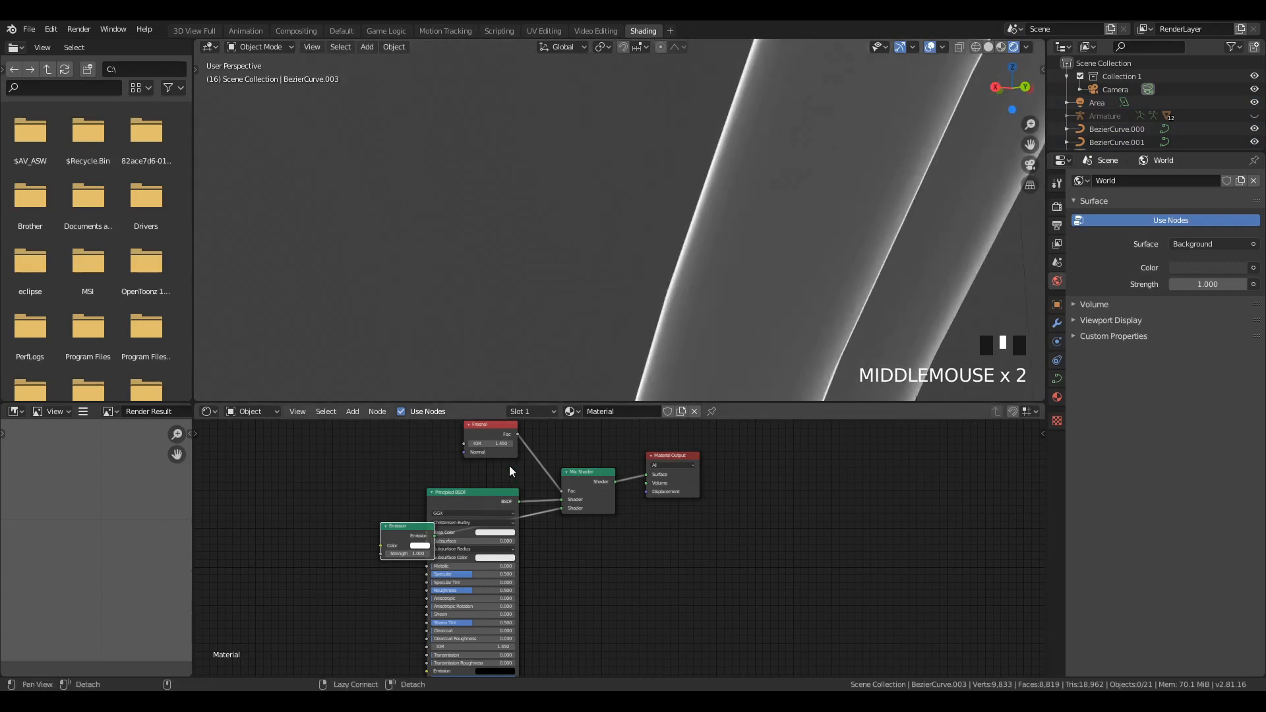
mouse_move(494, 444)
mouse_down()
mouse_move(463, 444)
mouse_move(524, 445)
mouse_up()
middle_drag(576, 301, 737, 342)
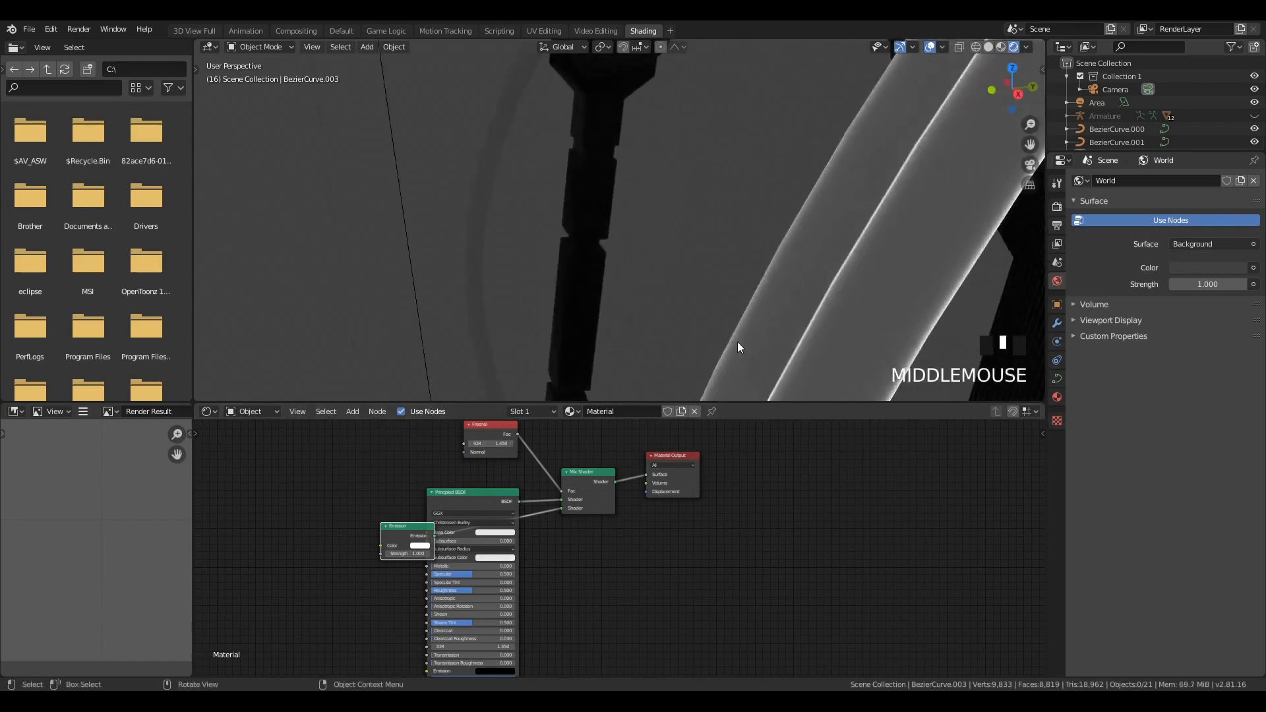
scroll(737, 342, down, 5)
scroll(739, 326, up, 3)
scroll(723, 324, down, 8)
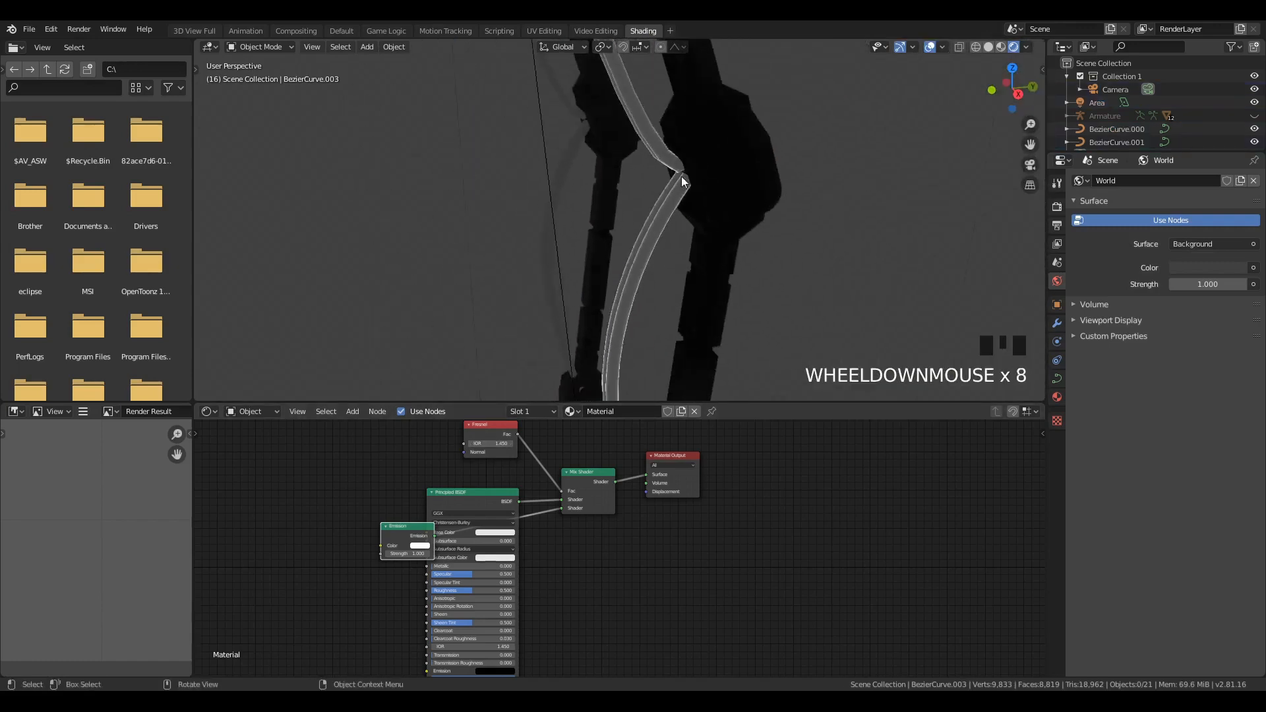
scroll(696, 264, up, 7)
middle_drag(694, 263, 665, 260)
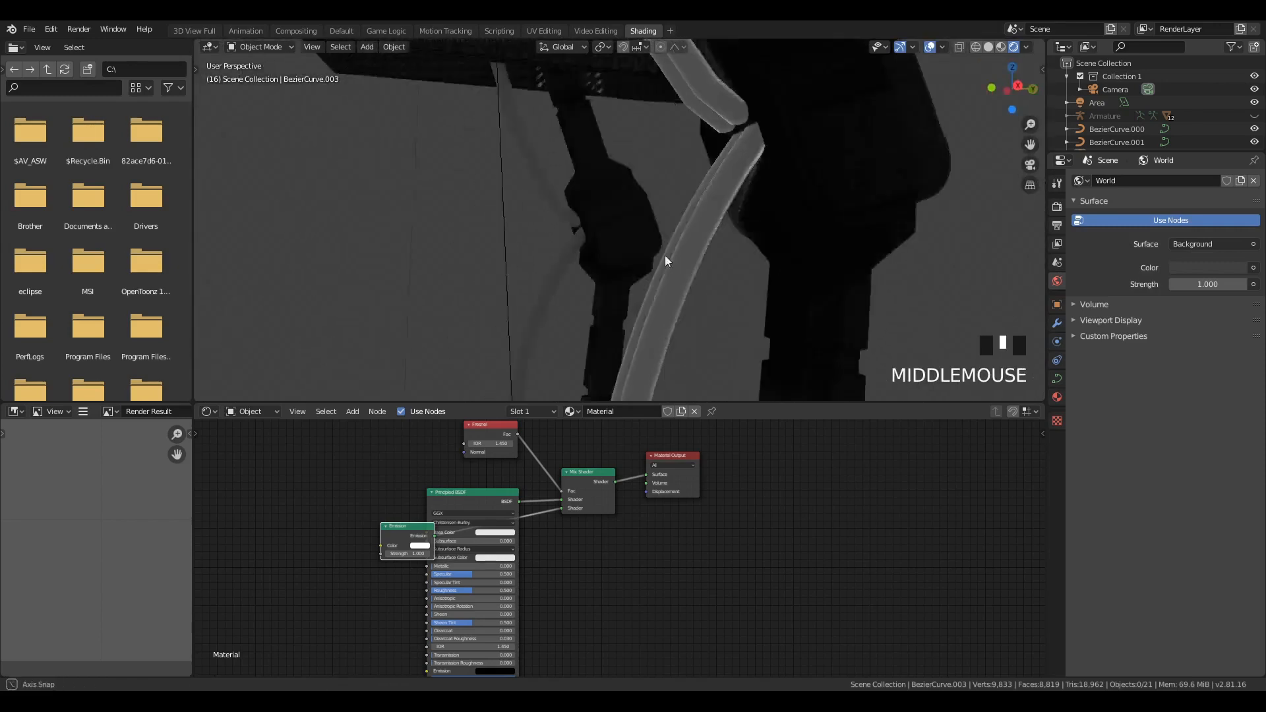
scroll(575, 212, down, 6)
middle_drag(575, 212, 781, 260)
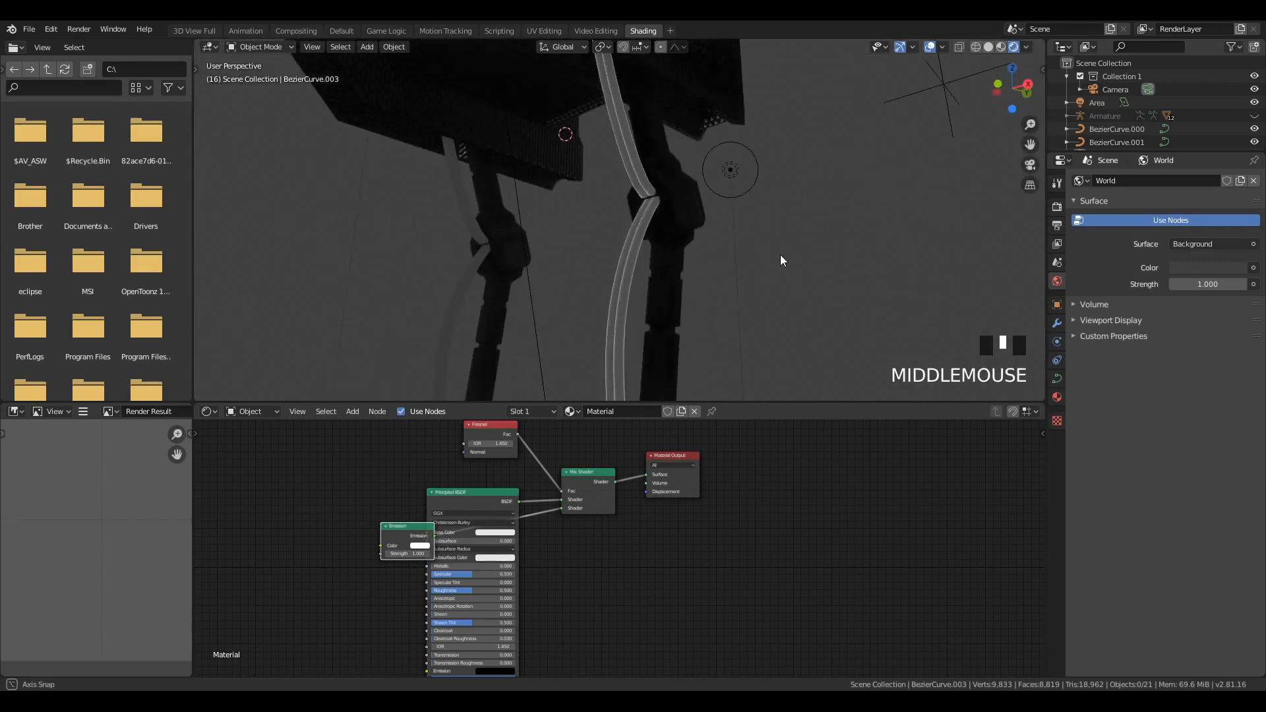
scroll(639, 359, up, 2)
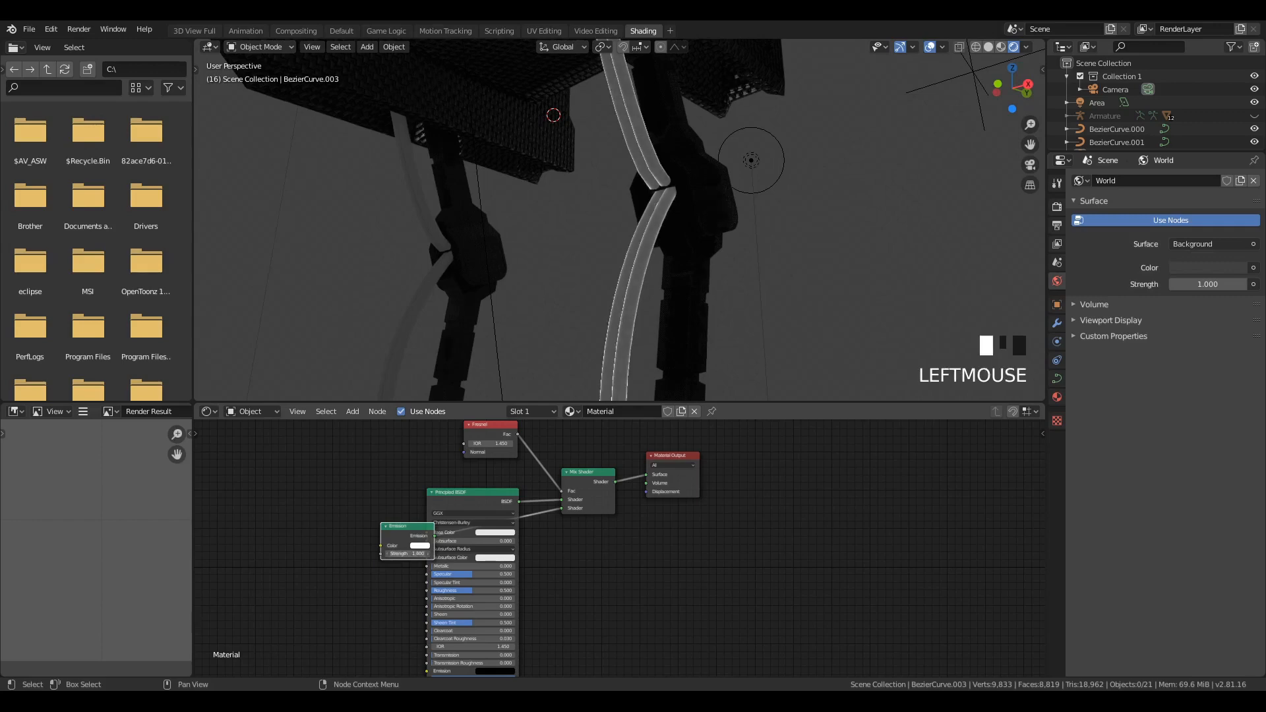
Step: Set the Emission node's strength to 7.400 and its color to light cyan
drag(408, 554, 548, 550)
scroll(535, 554, up, 2)
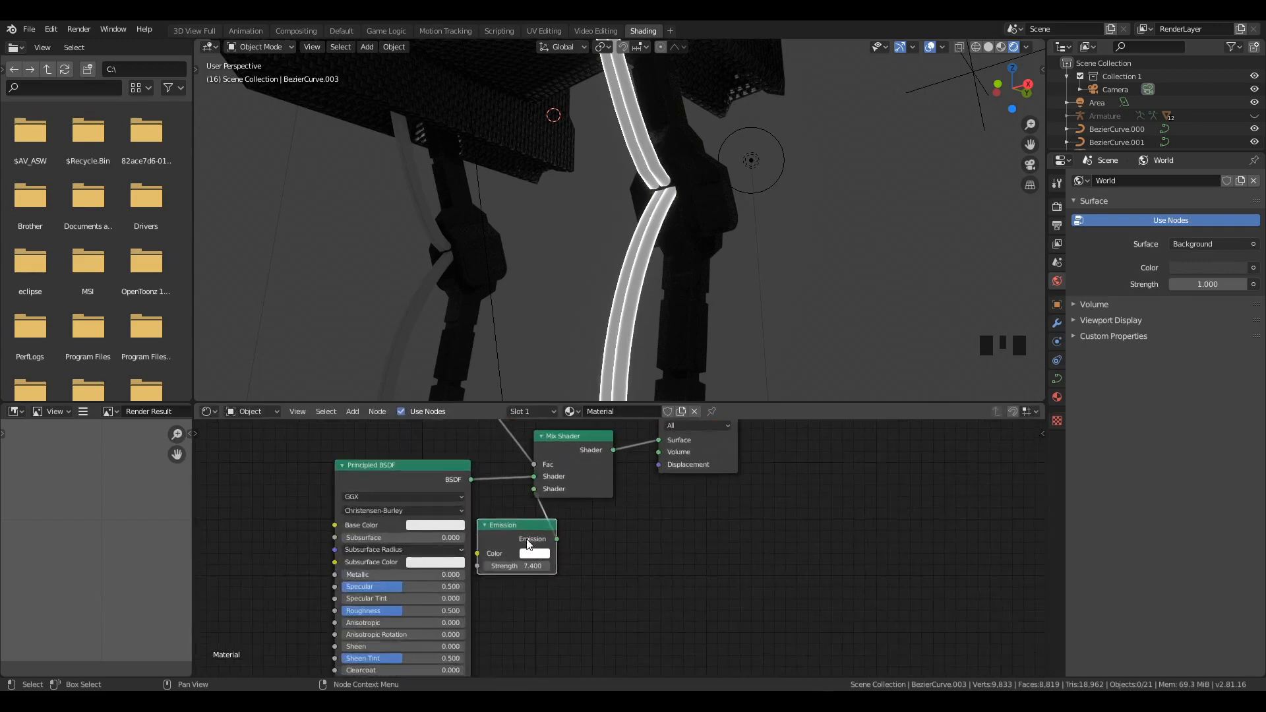
click(535, 555)
click(565, 413)
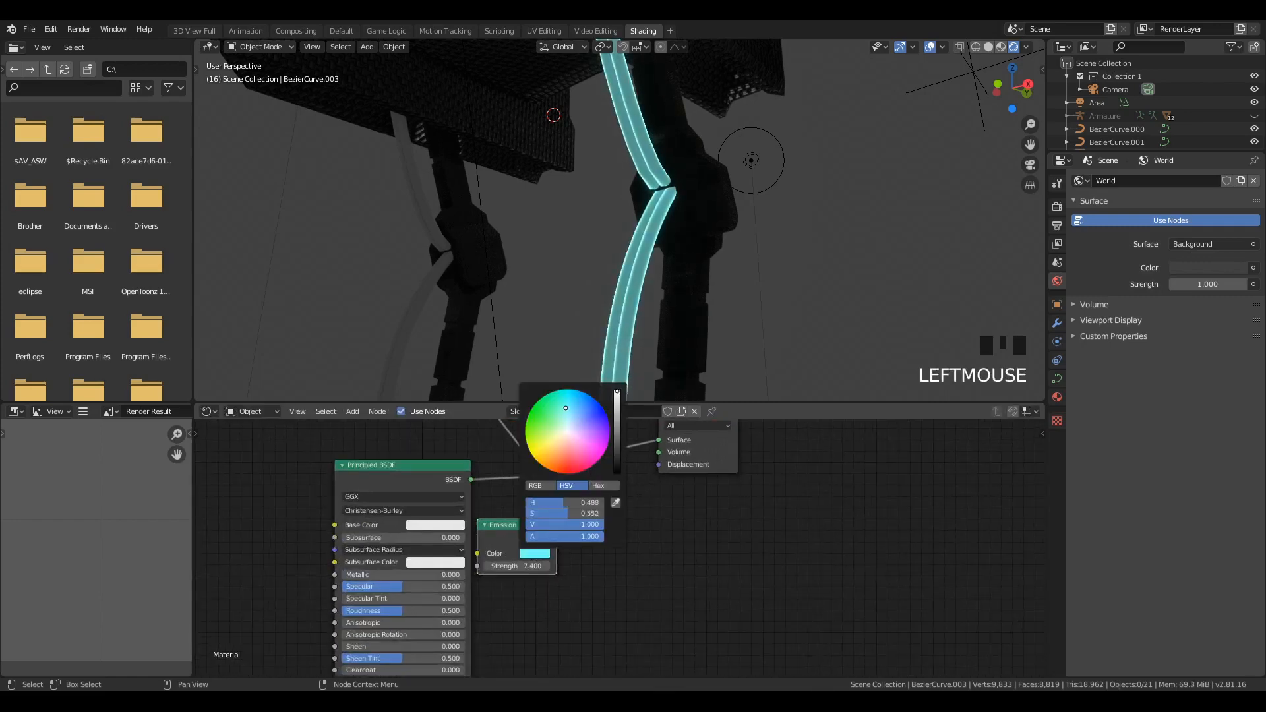
Step: Examine the cyan cable glow up close and against the whole robot
scroll(634, 99, down, 5)
middle_drag(584, 195, 688, 197)
scroll(651, 232, up, 6)
key(a)
key(a)
key(a)
scroll(537, 214, down, 11)
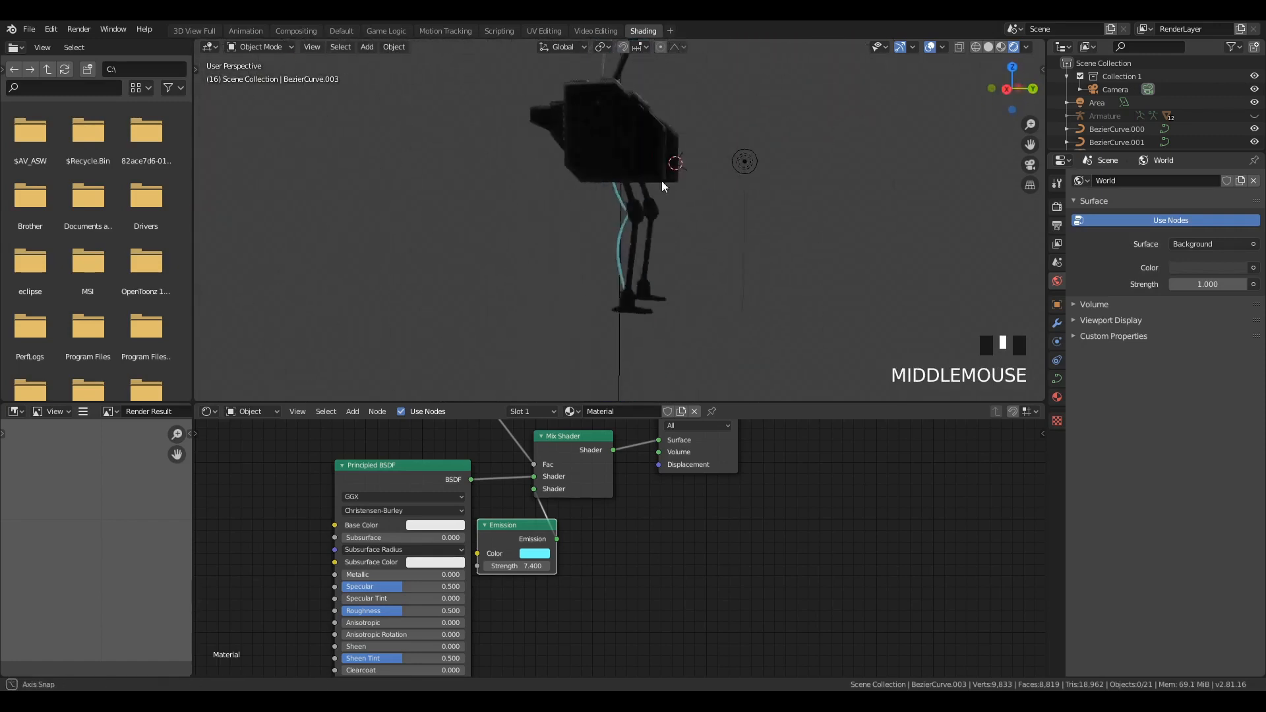
scroll(663, 248, up, 7)
middle_drag(662, 248, 667, 273)
Step: Try yellow and pink as the Emission color, and settle on a bright blue
click(535, 555)
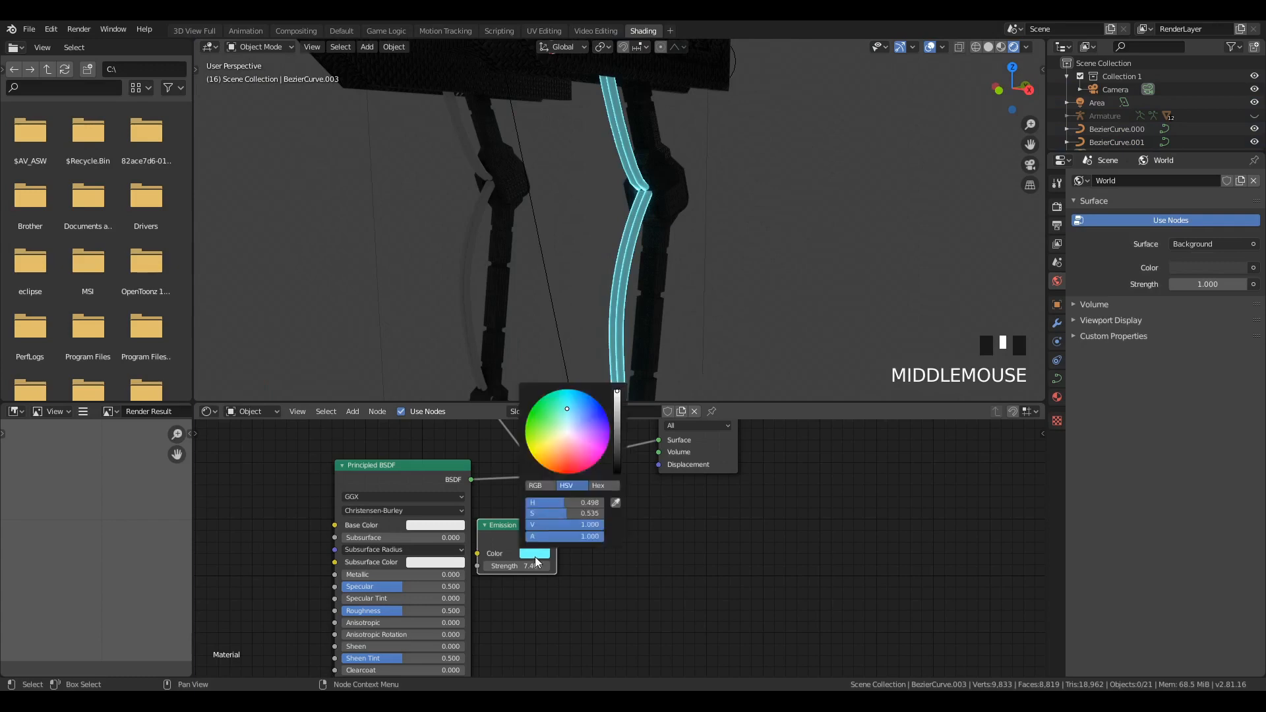
click(537, 456)
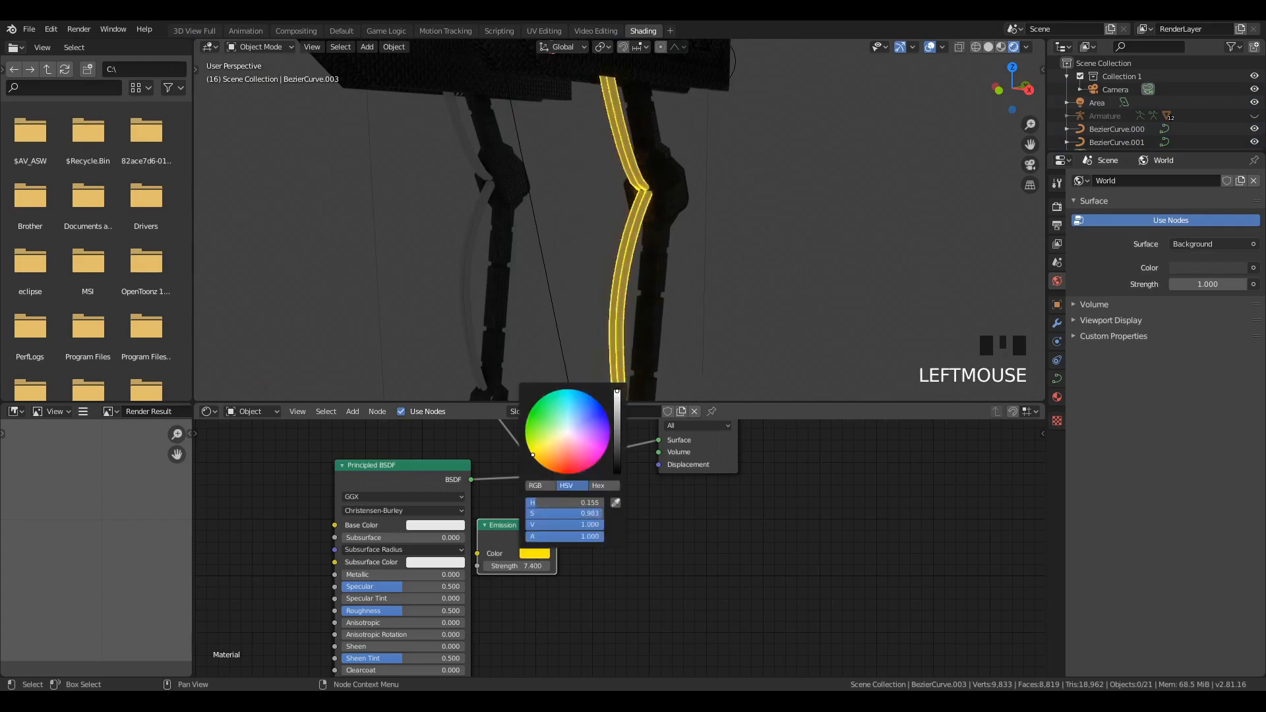
click(601, 458)
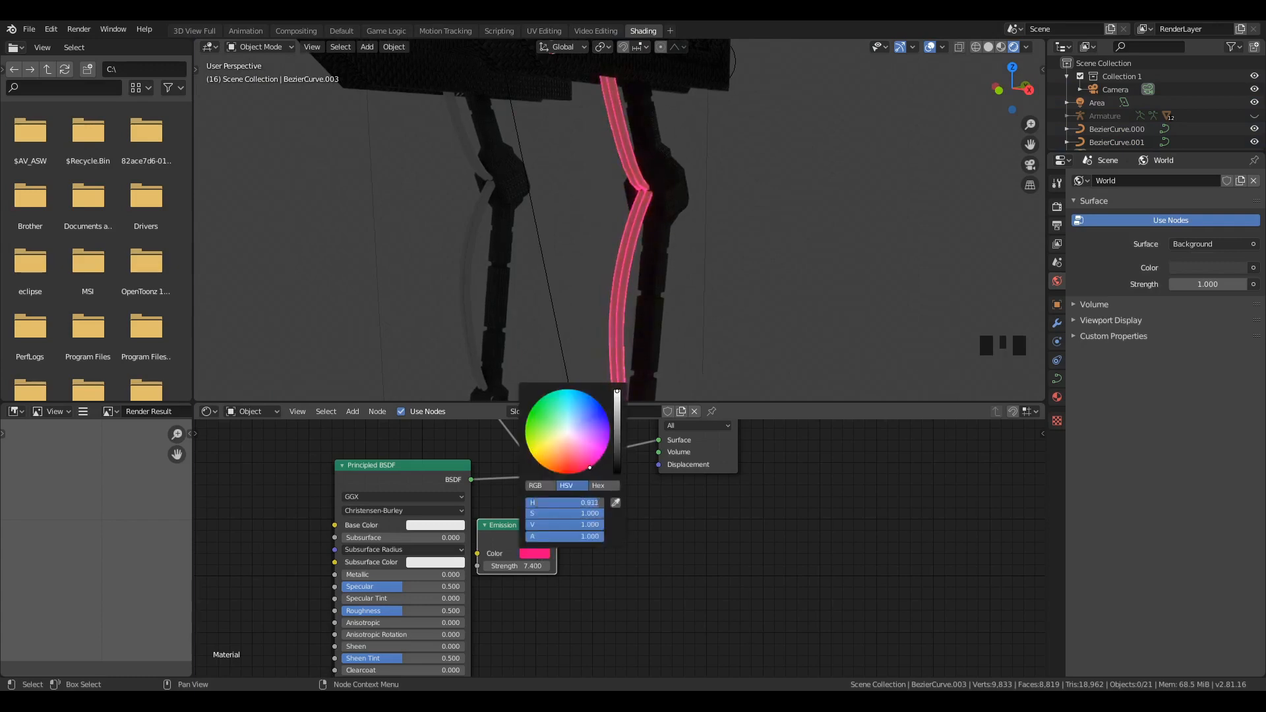
drag(589, 467, 578, 400)
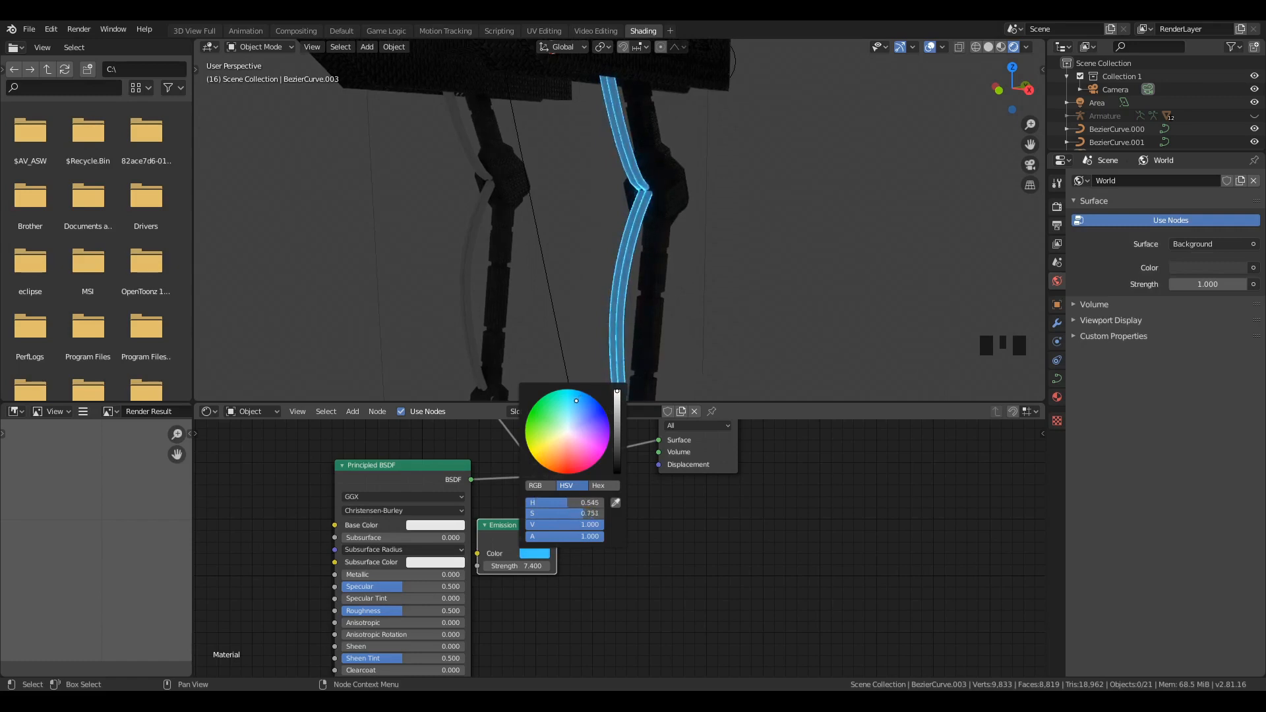
Step: Select the cable behind the other leg and assign the existing cables material to it
scroll(726, 215, up, 5)
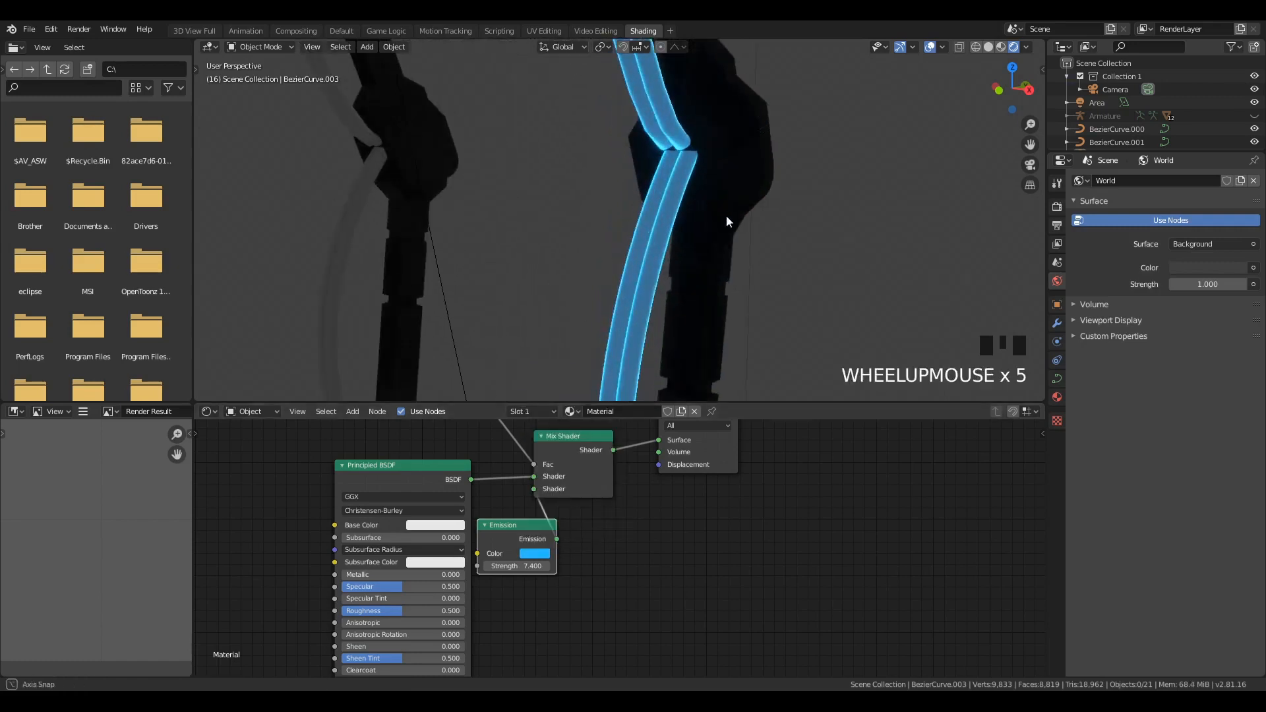
scroll(742, 224, down, 5)
scroll(682, 220, down, 4)
middle_drag(682, 220, 681, 219)
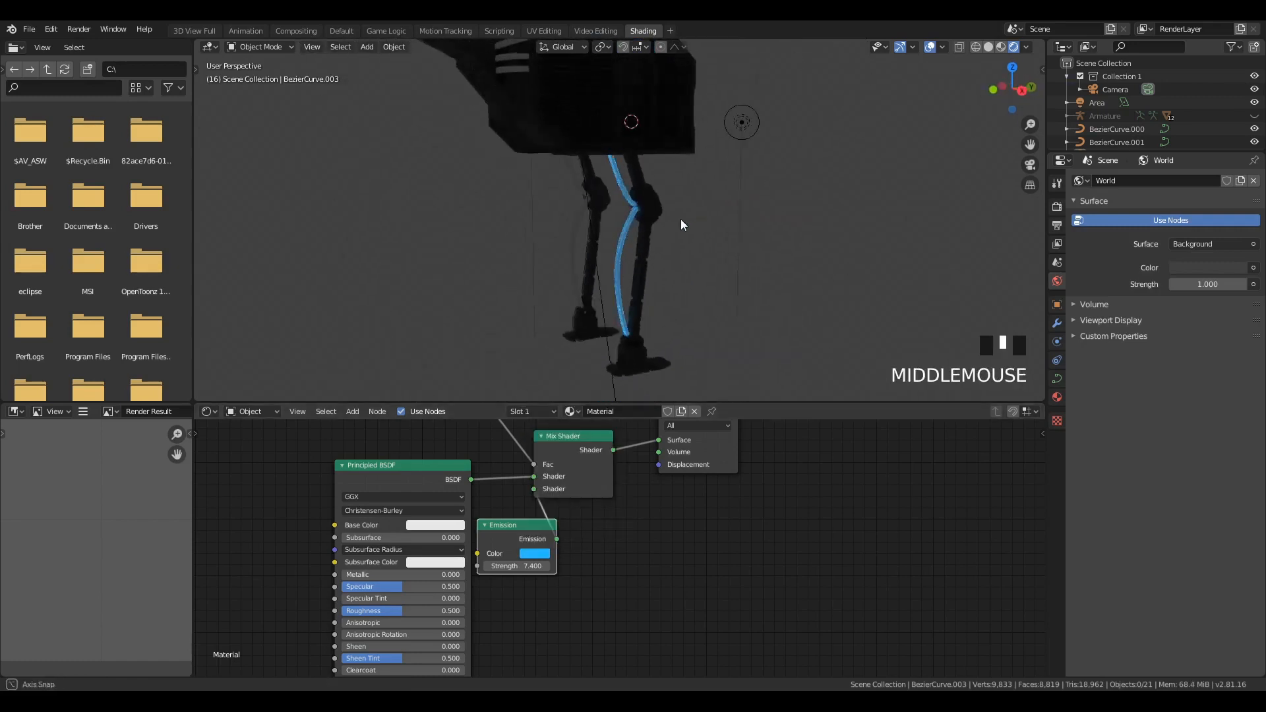
click(582, 232)
click(1057, 397)
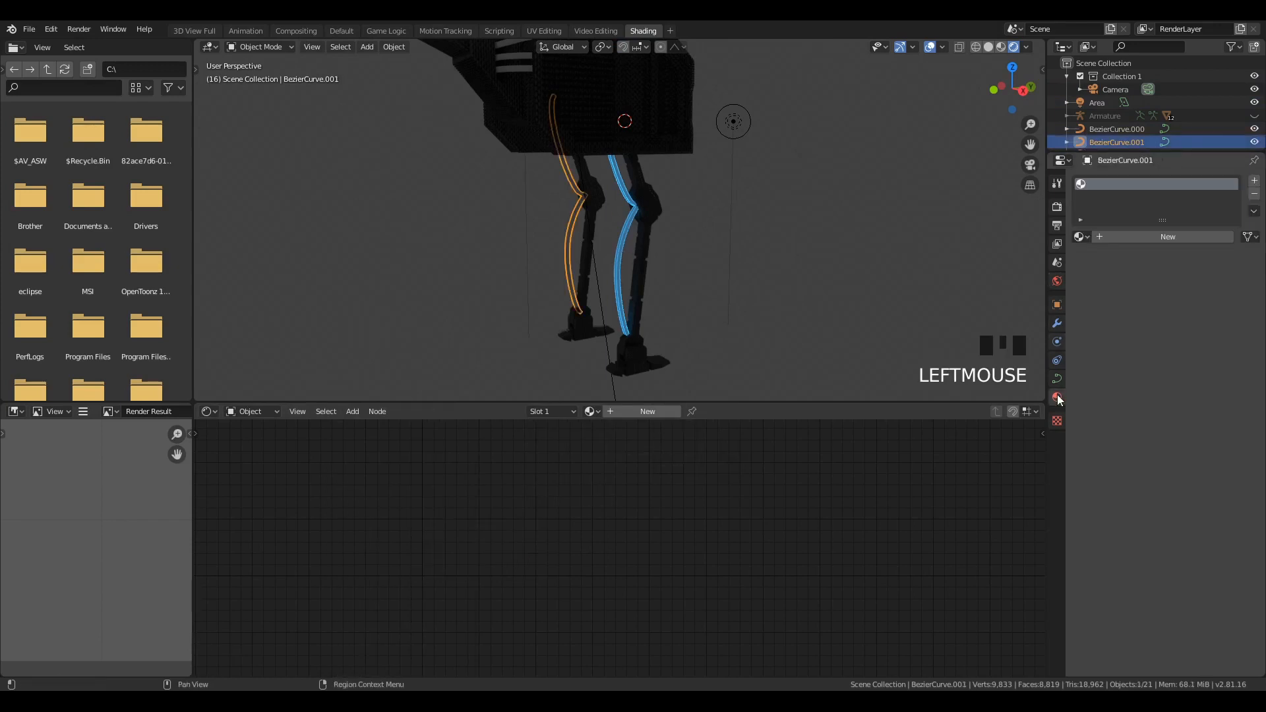
click(1083, 236)
click(1115, 257)
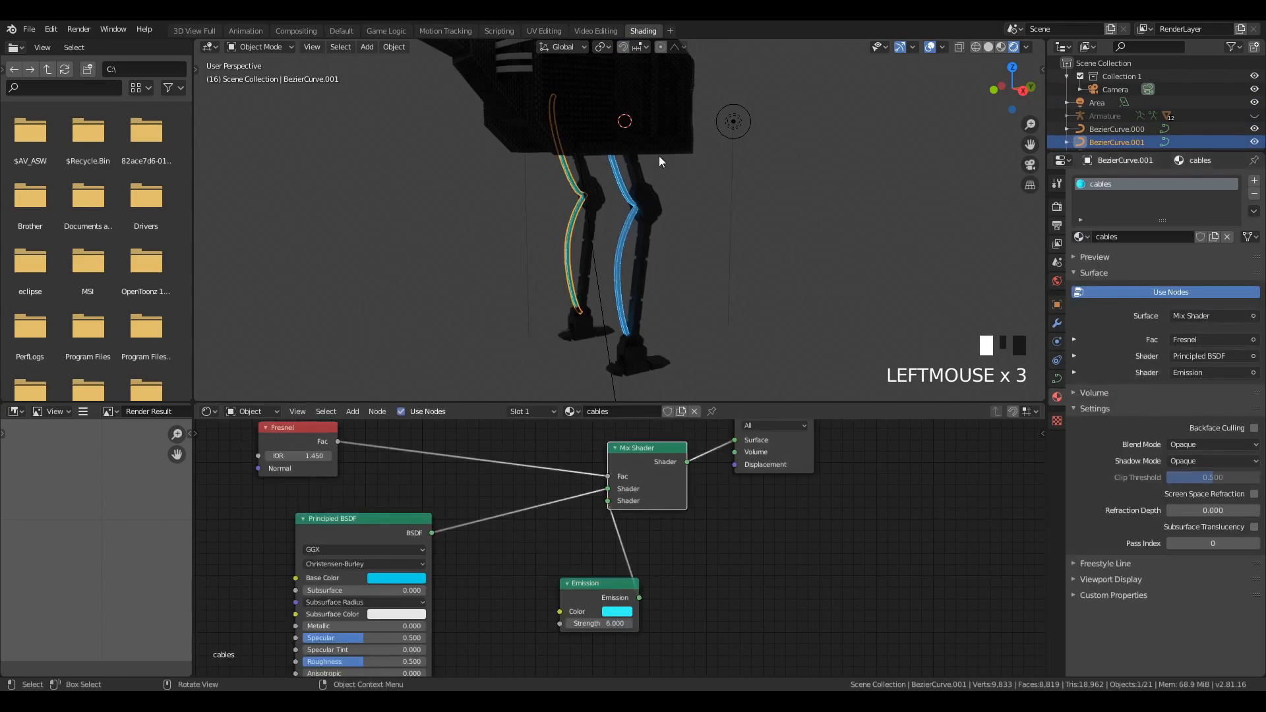
Step: Compare the glow and the material assignments of the two leg cables
key(a)
key(a)
key(a)
middle_drag(612, 134, 587, 197)
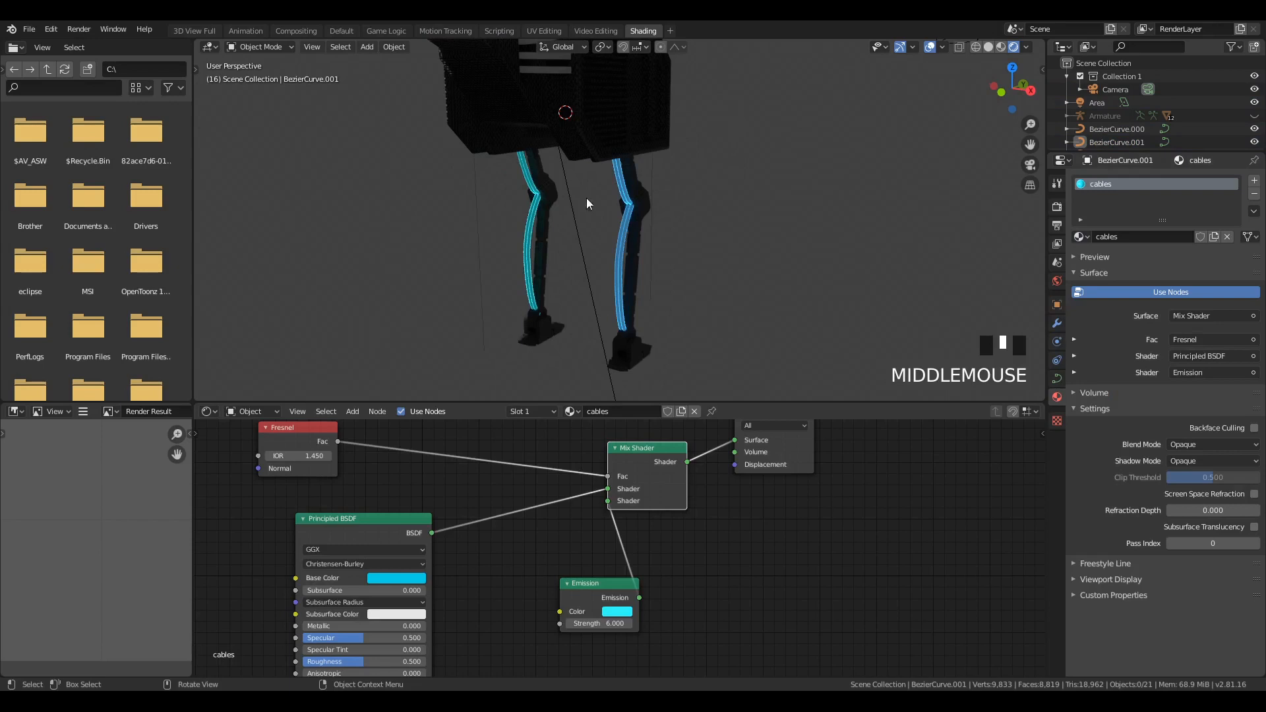
click(531, 223)
click(1082, 236)
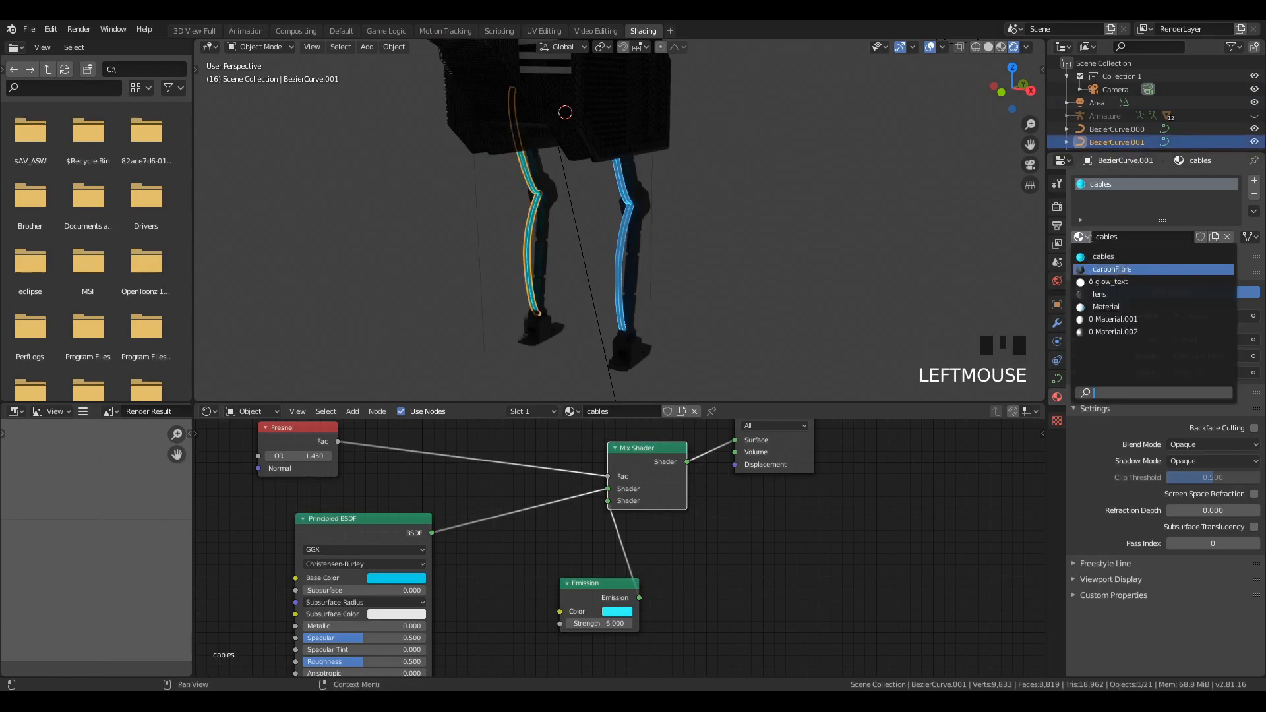
click(620, 255)
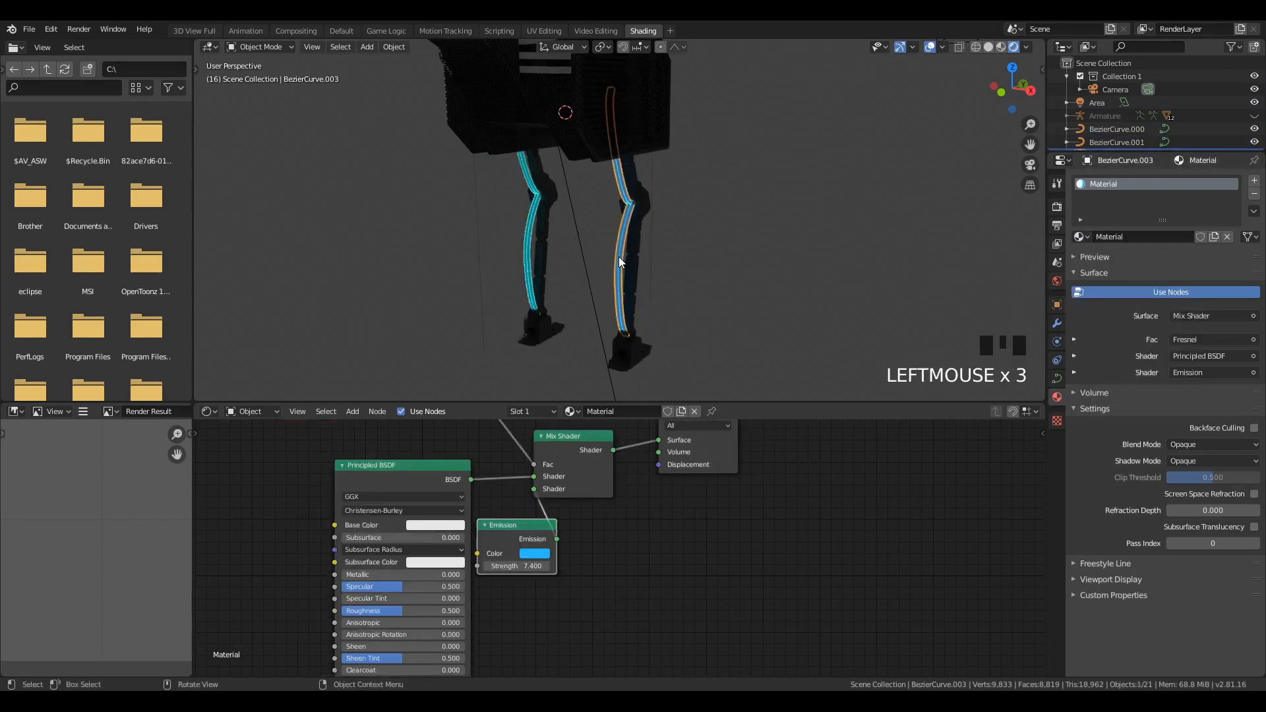
Step: Rename the material of the bright blue leg cable to cables
scroll(618, 259, up, 4)
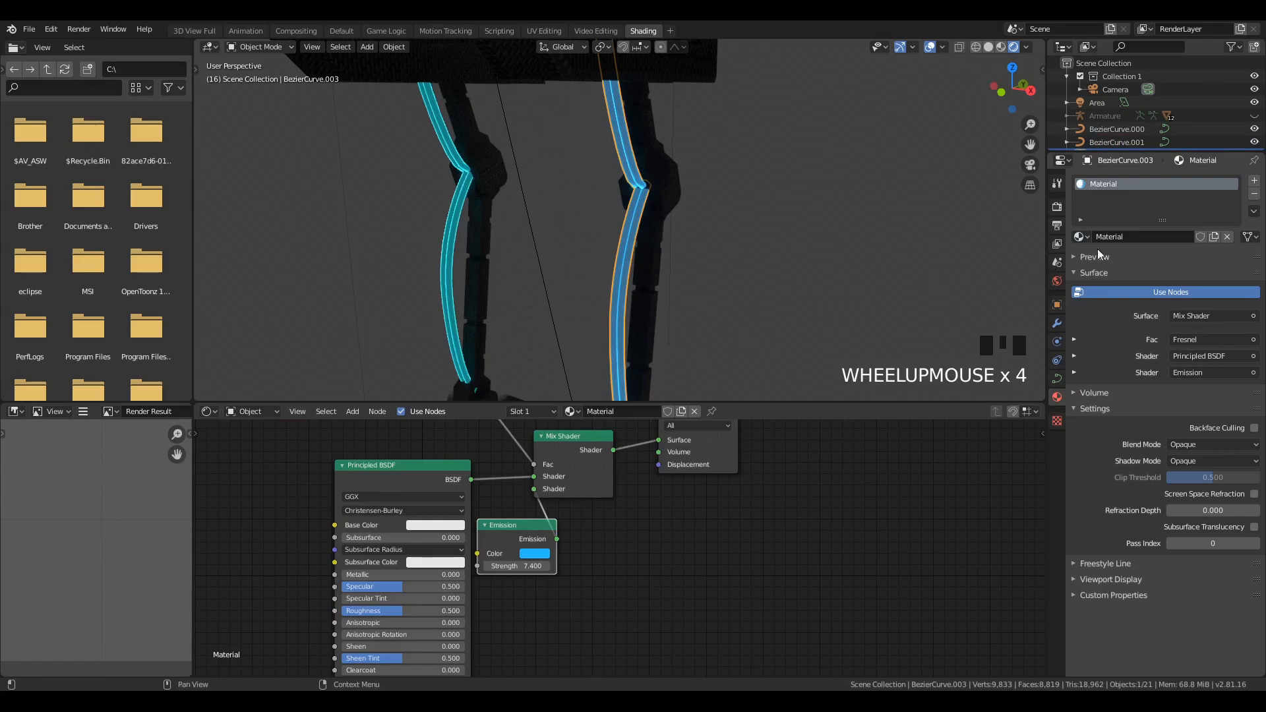
click(1138, 235)
text(cables)
key(Return)
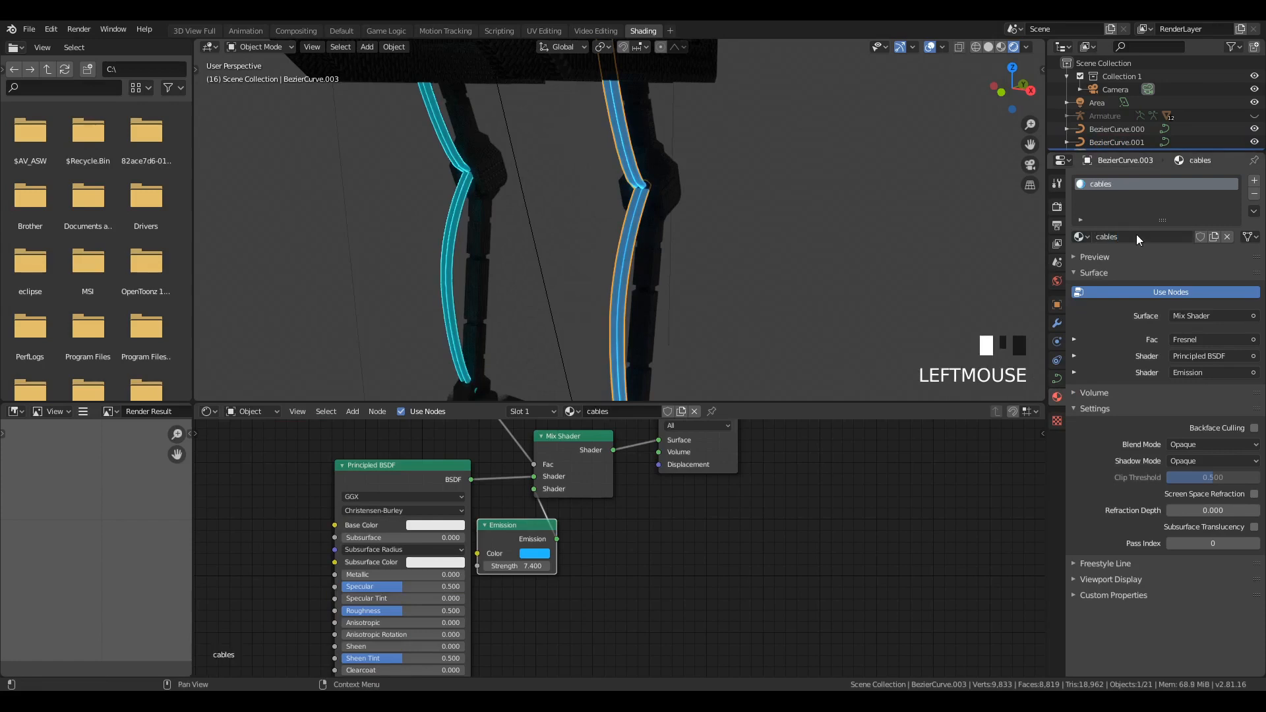
Step: Select the cyan cable behind the other leg and switch its material to cables
click(466, 222)
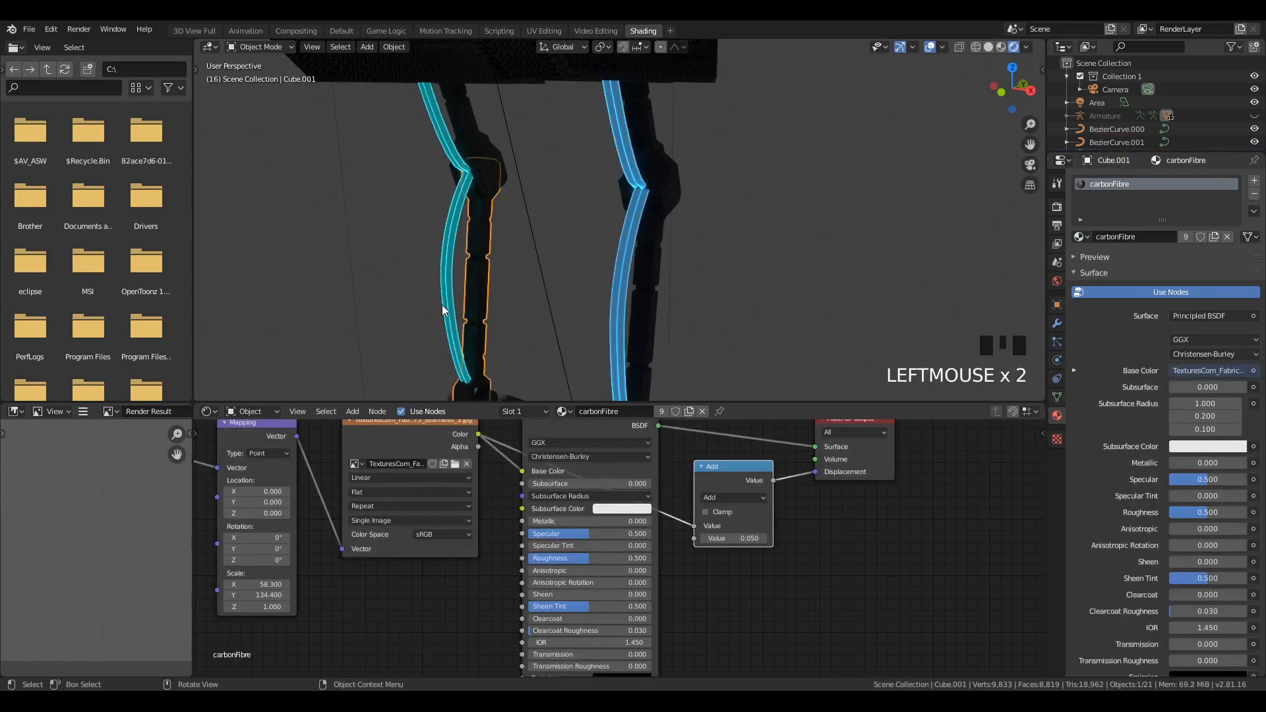
click(443, 310)
click(1078, 236)
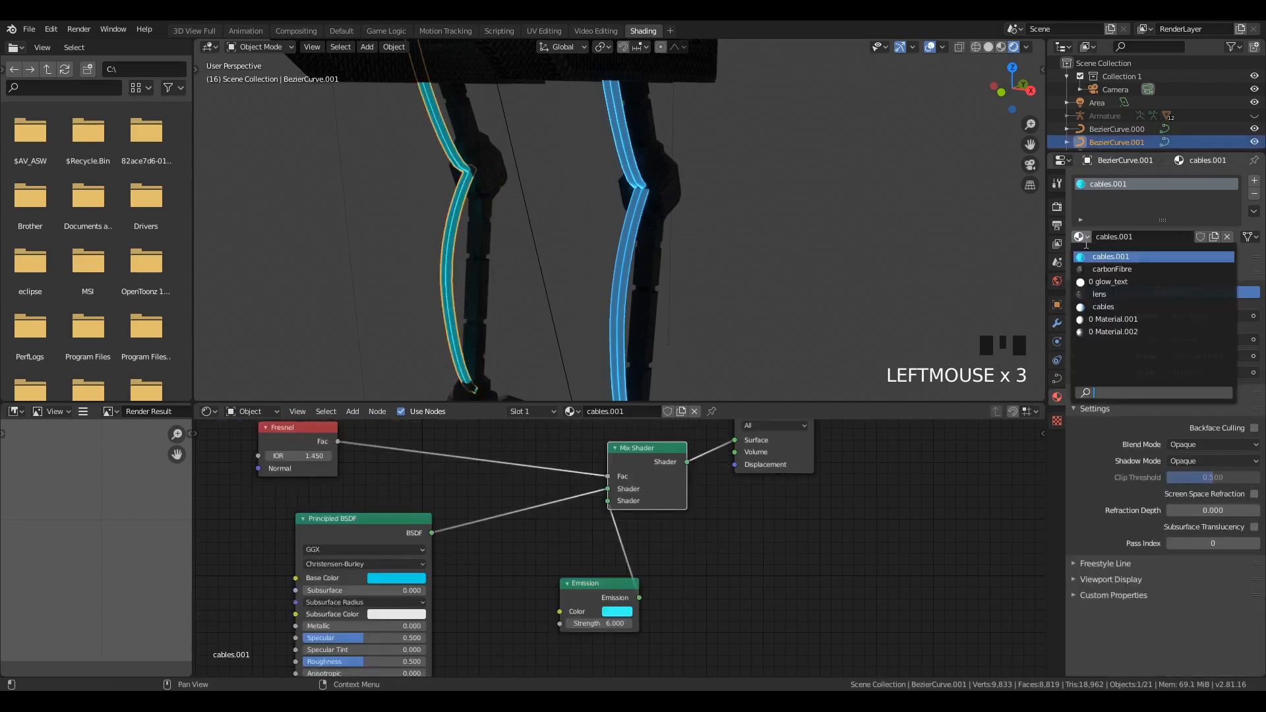
click(1103, 306)
key(alt+a)
scroll(570, 132, down, 5)
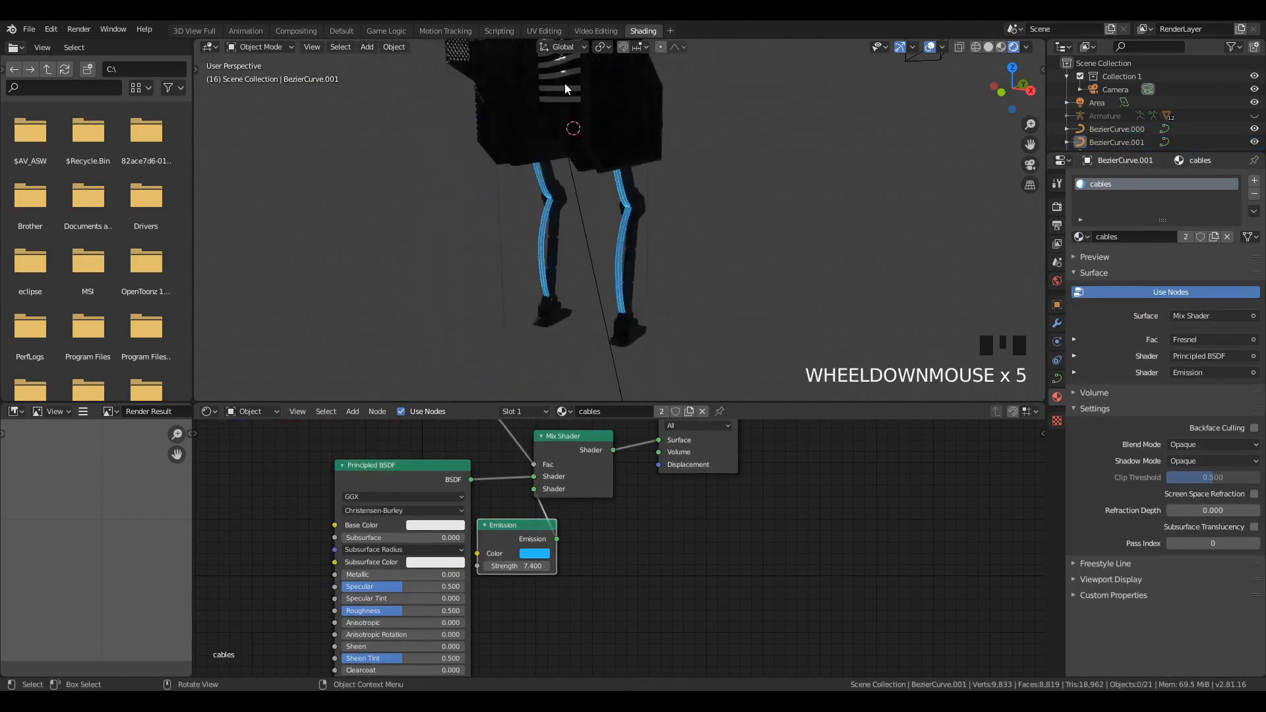
Step: Select the curved cable along the robot's arm and assign the cables material to it
scroll(572, 109, down, 3)
click(580, 109)
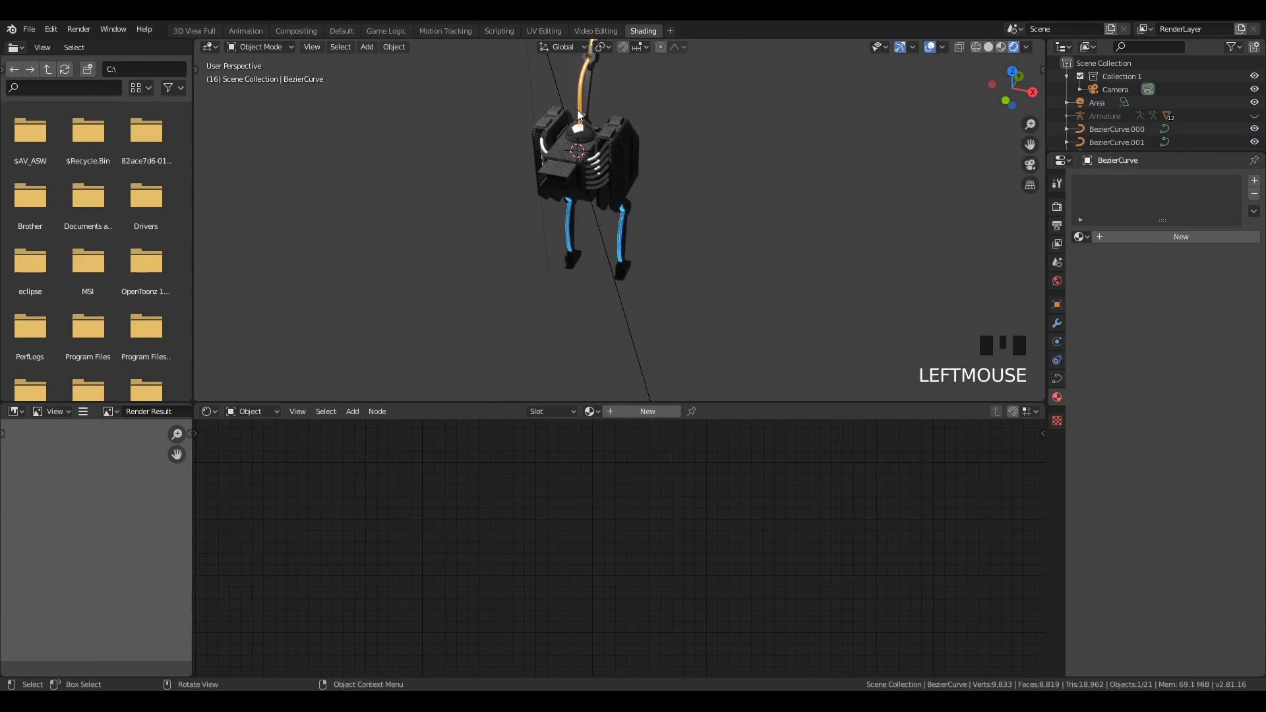
key(KP_Decimal)
middle_drag(590, 204, 631, 188)
scroll(631, 191, down, 3)
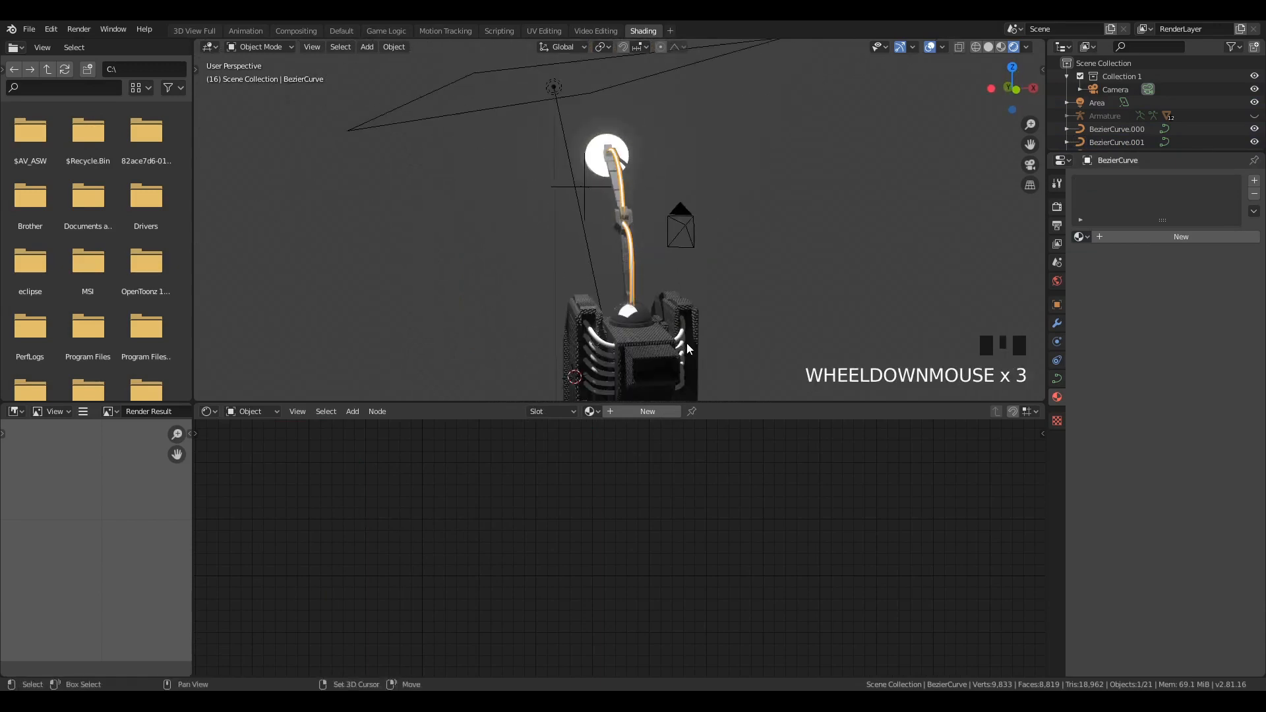
click(1081, 236)
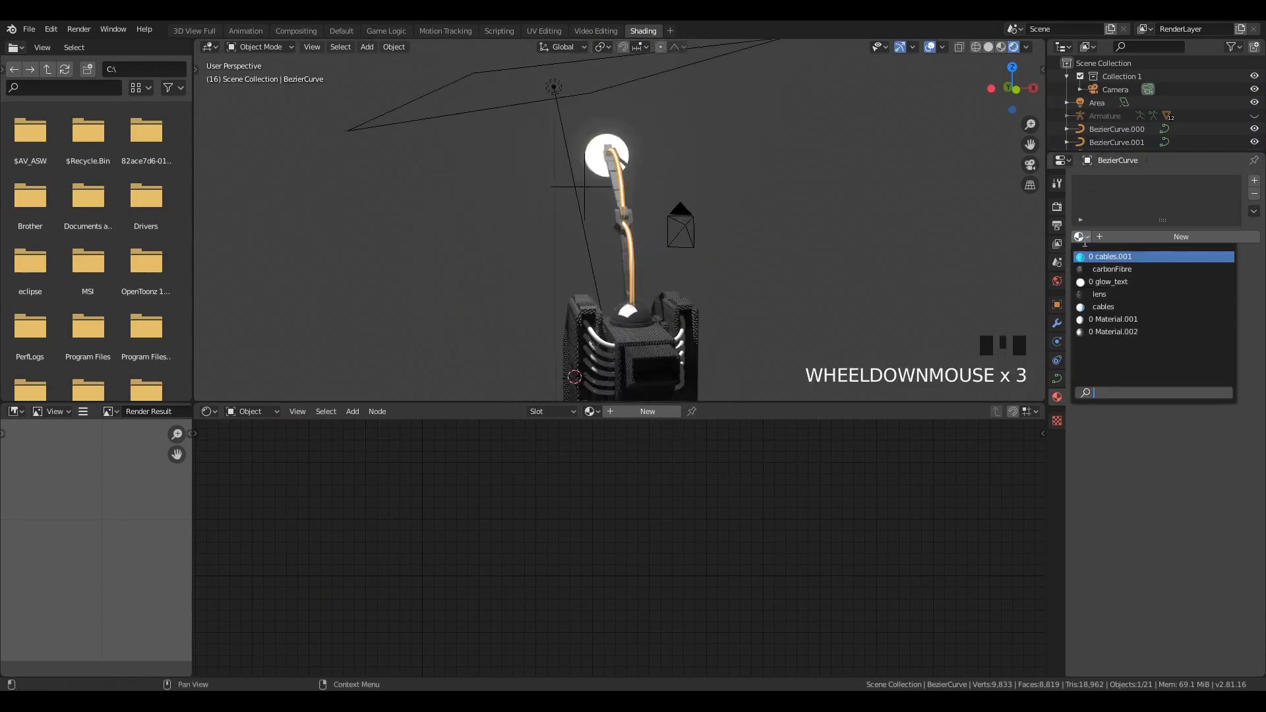
click(1121, 305)
Step: Try the cables.001 material on the unshaded set of stacked cables on the torso's side
middle_drag(680, 333, 637, 337)
click(636, 339)
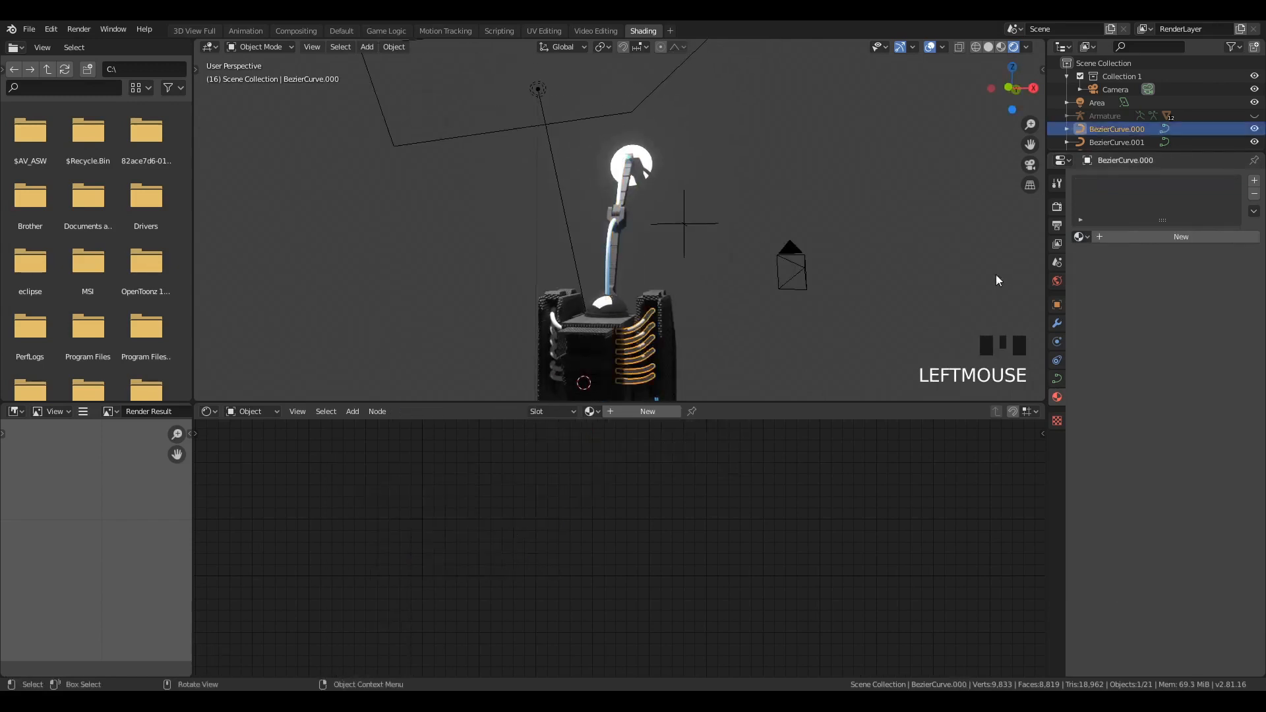
click(1080, 236)
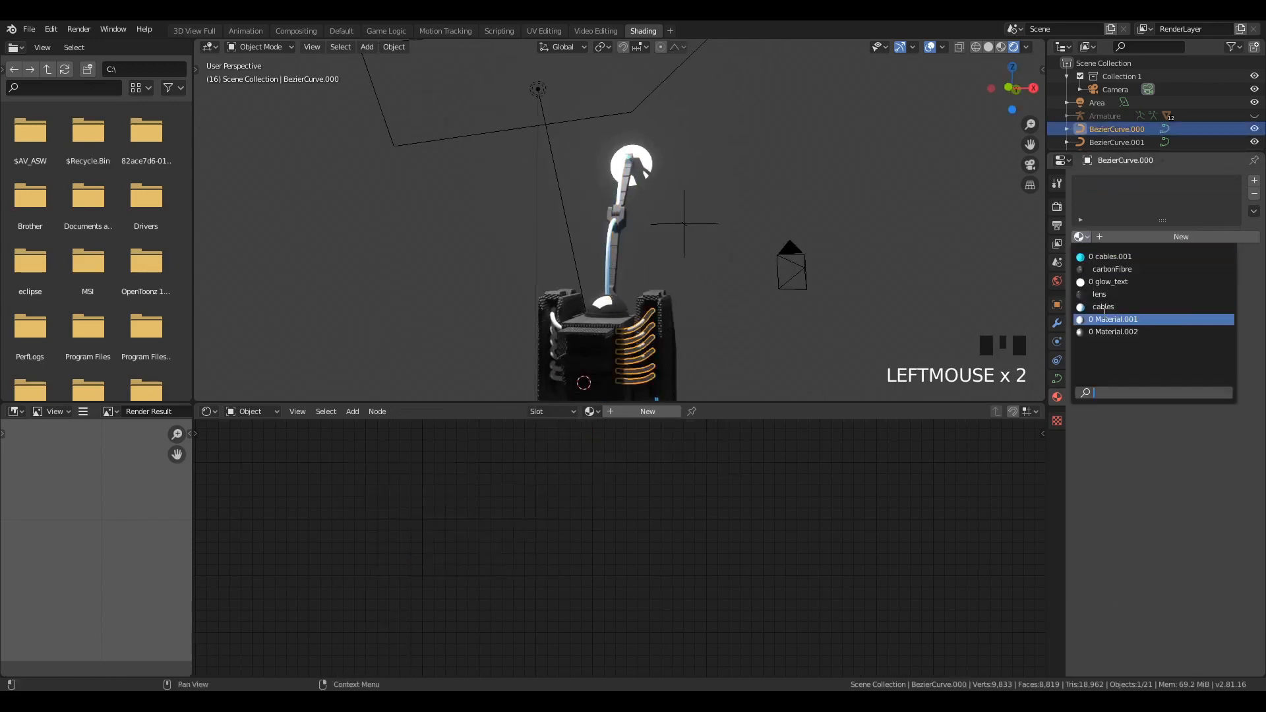
click(1114, 261)
key(a)
key(alt+a)
middle_drag(650, 330, 638, 289)
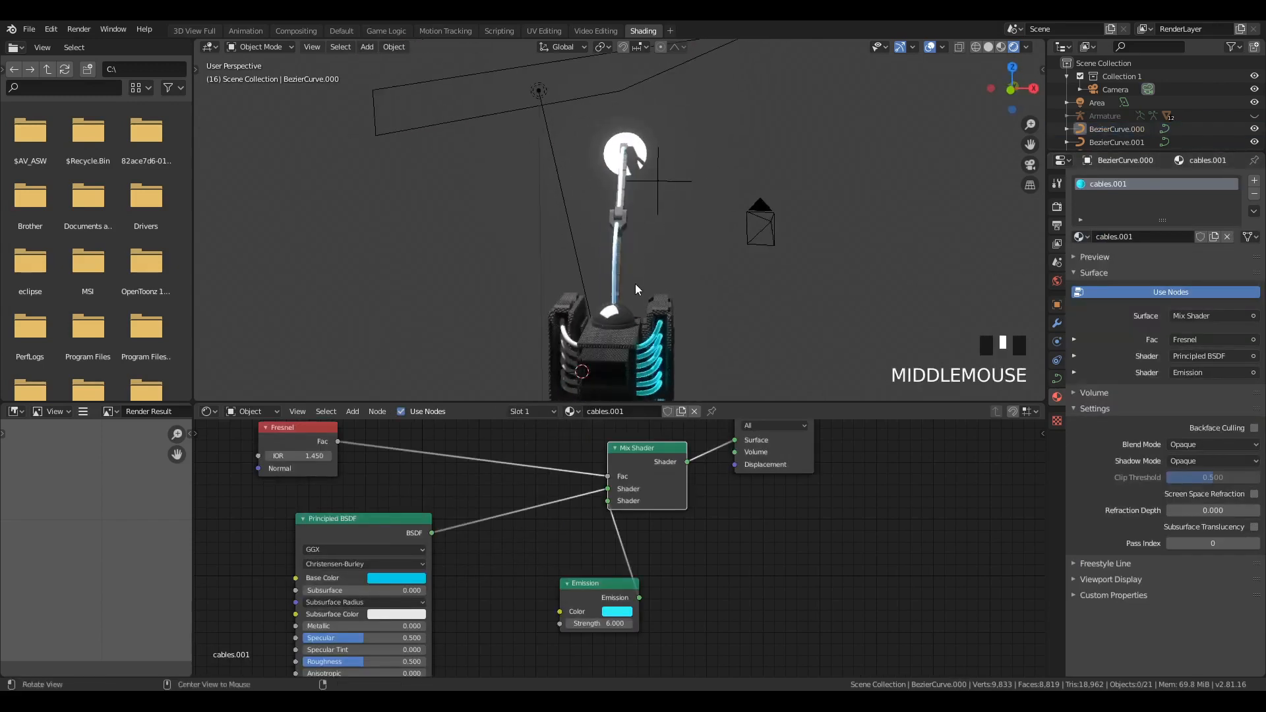
Step: Select the cyan stacked cables on the torso and assign the cables material to them
click(660, 354)
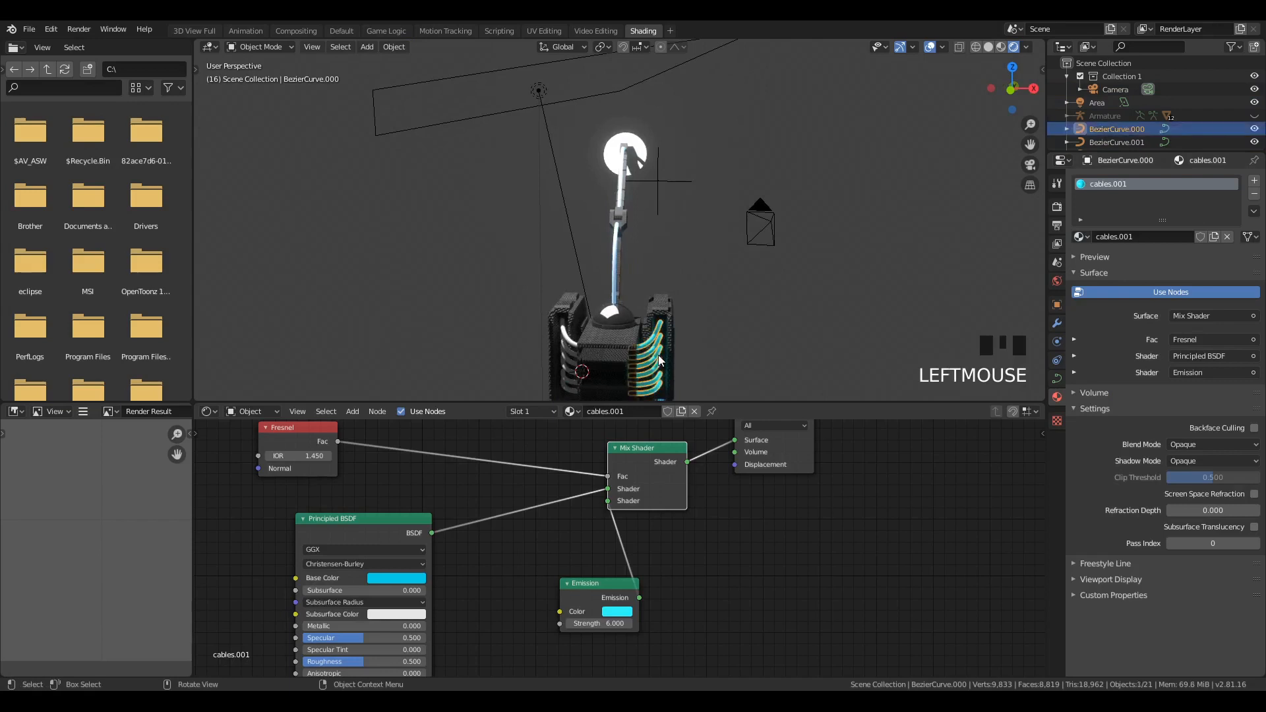
click(1080, 238)
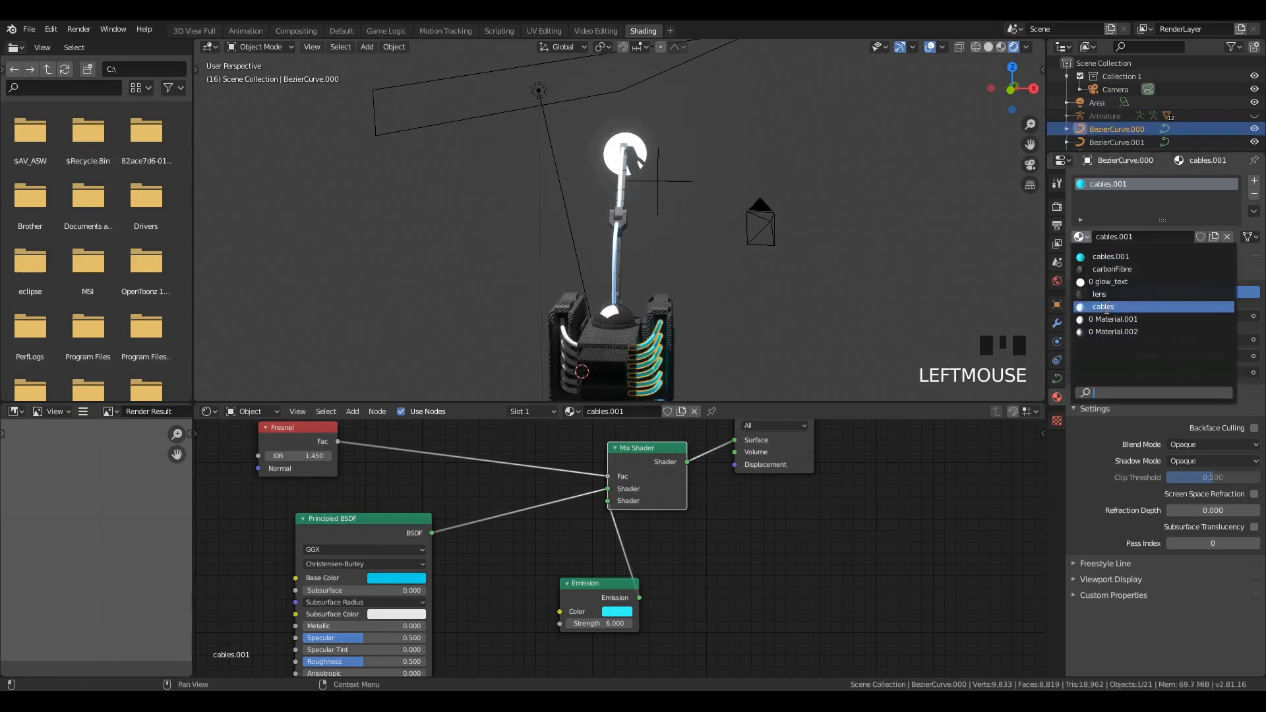
click(1106, 309)
Step: Assign the cables material to the matching stacked cables on the opposite side of the torso
click(572, 350)
click(571, 348)
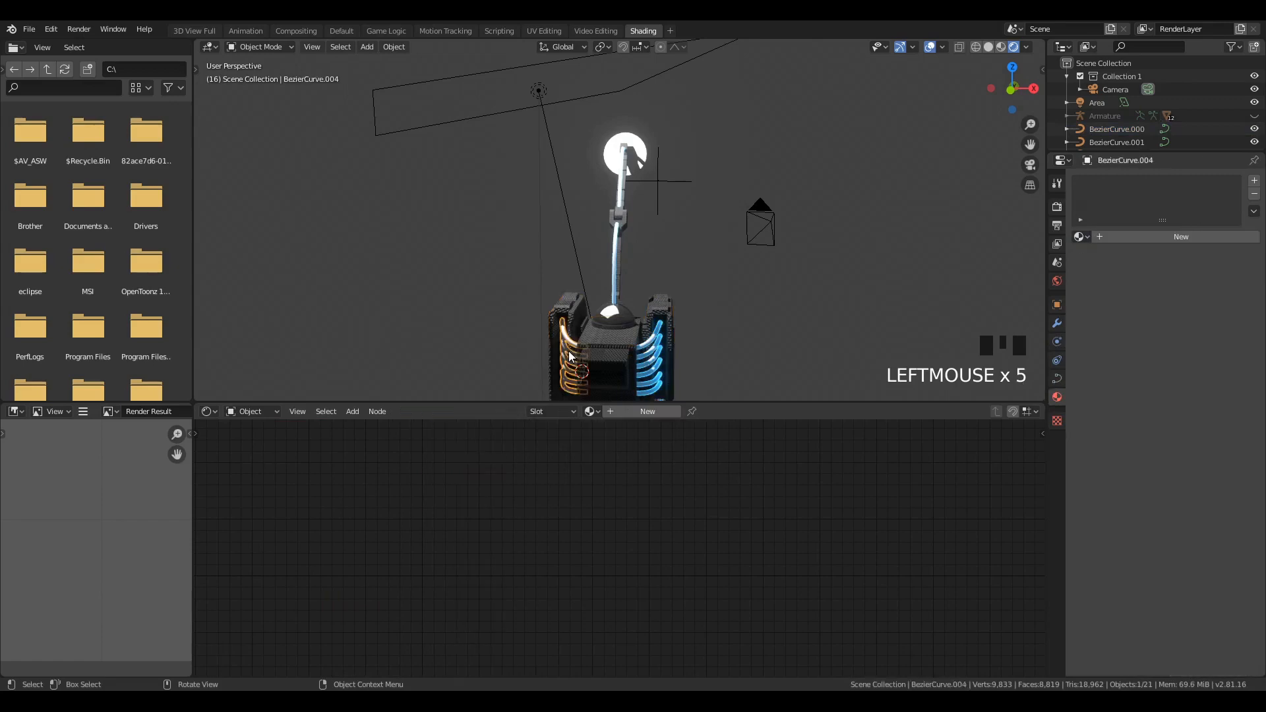
click(1081, 238)
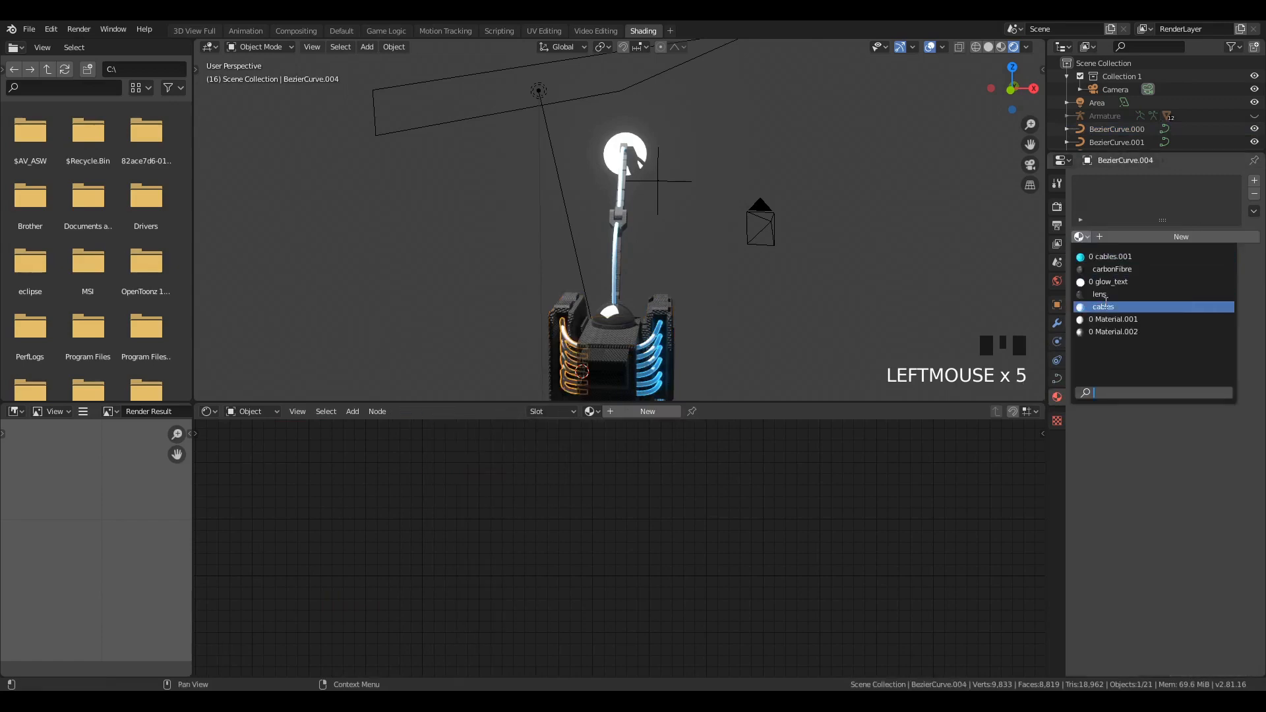
click(1102, 302)
Step: Examine the blue glow of the torso cables up close from several angles
middle_drag(567, 310, 670, 167)
click(636, 323)
key(KP_Decimal)
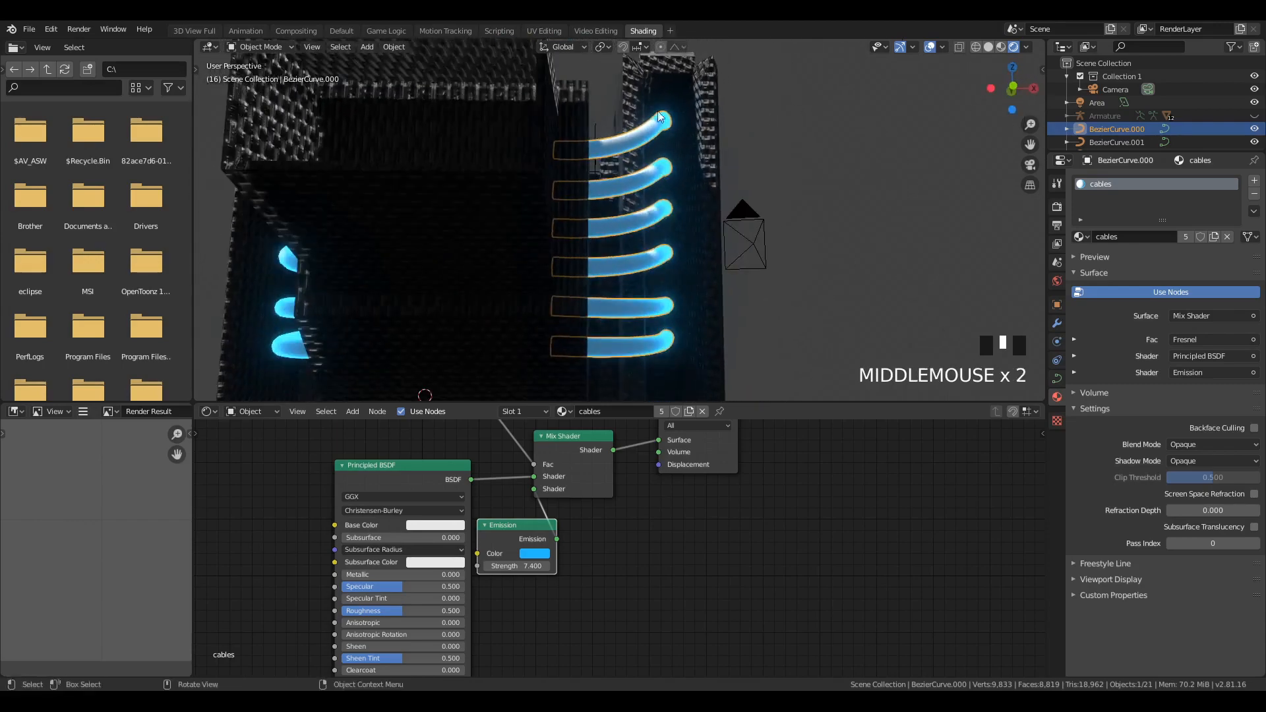
key(a)
key(a)
middle_drag(520, 204, 599, 220)
scroll(369, 132, down, 2)
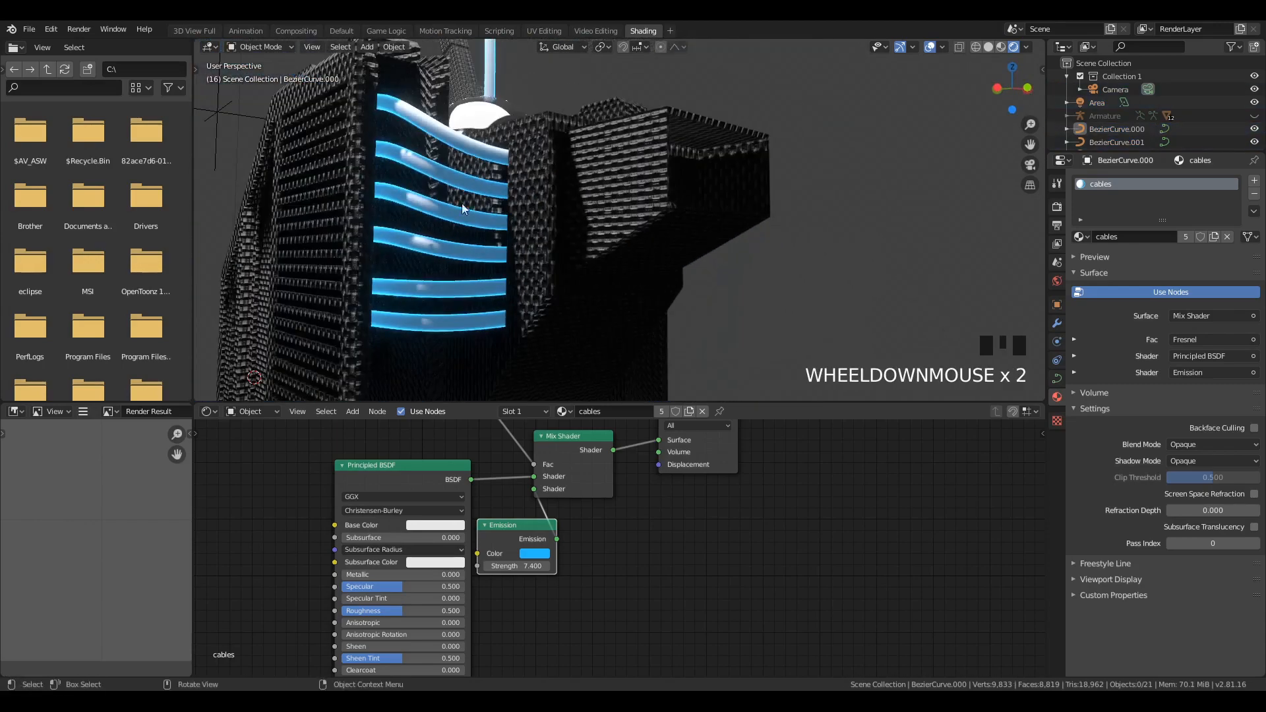
scroll(442, 201, up, 3)
scroll(515, 317, down, 2)
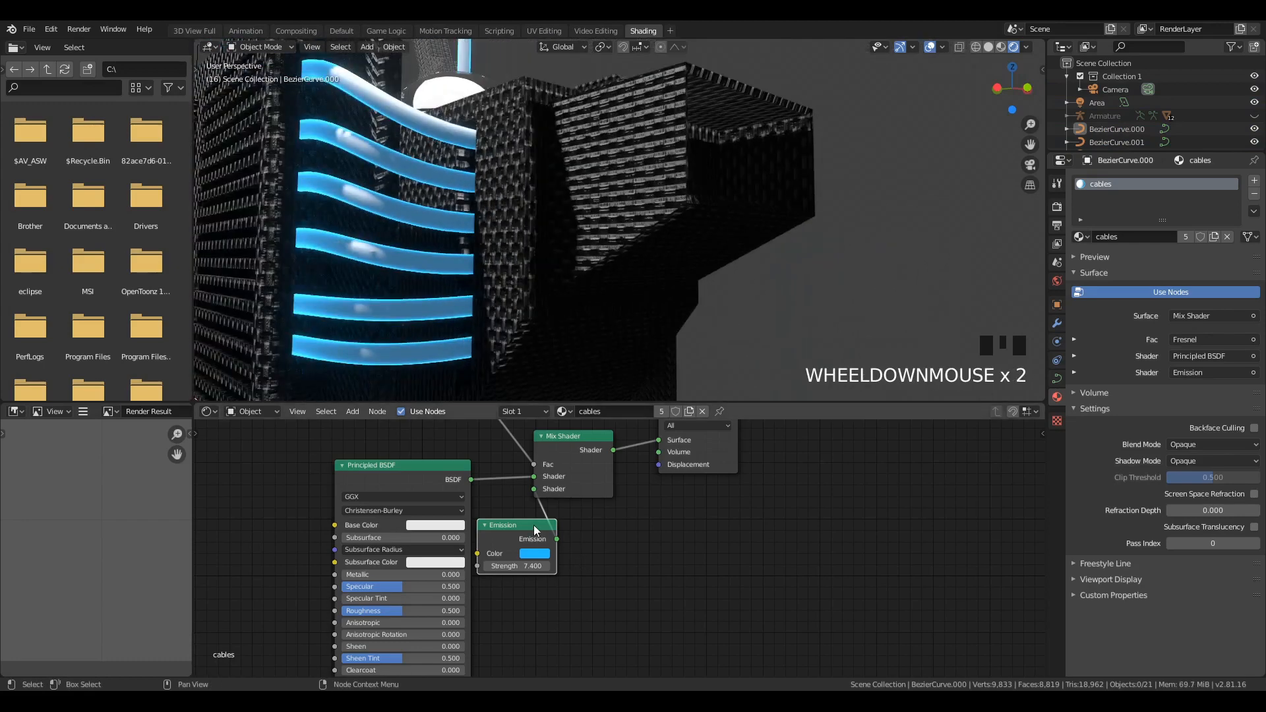
Step: Move the Emission node slightly aside and raise its Strength to 31.300
drag(536, 530, 587, 532)
drag(569, 569, 614, 568)
key(a)
key(a)
key(a)
middle_drag(360, 125, 395, 178)
middle_drag(379, 259, 467, 135)
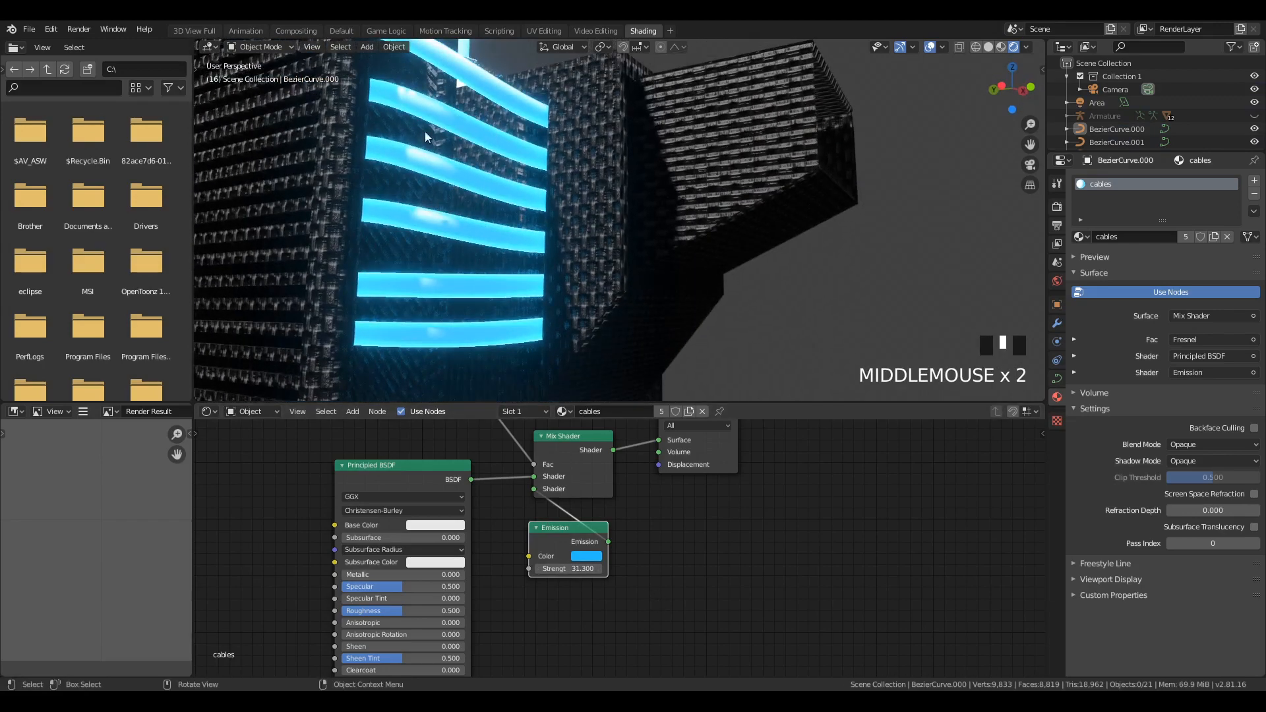
Step: Open the Eevee Bloom settings and compare the cable glow with Bloom off and on
scroll(350, 201, down, 6)
middle_drag(350, 200, 752, 254)
scroll(623, 182, down, 3)
key(a)
key(a)
key(a)
click(1063, 207)
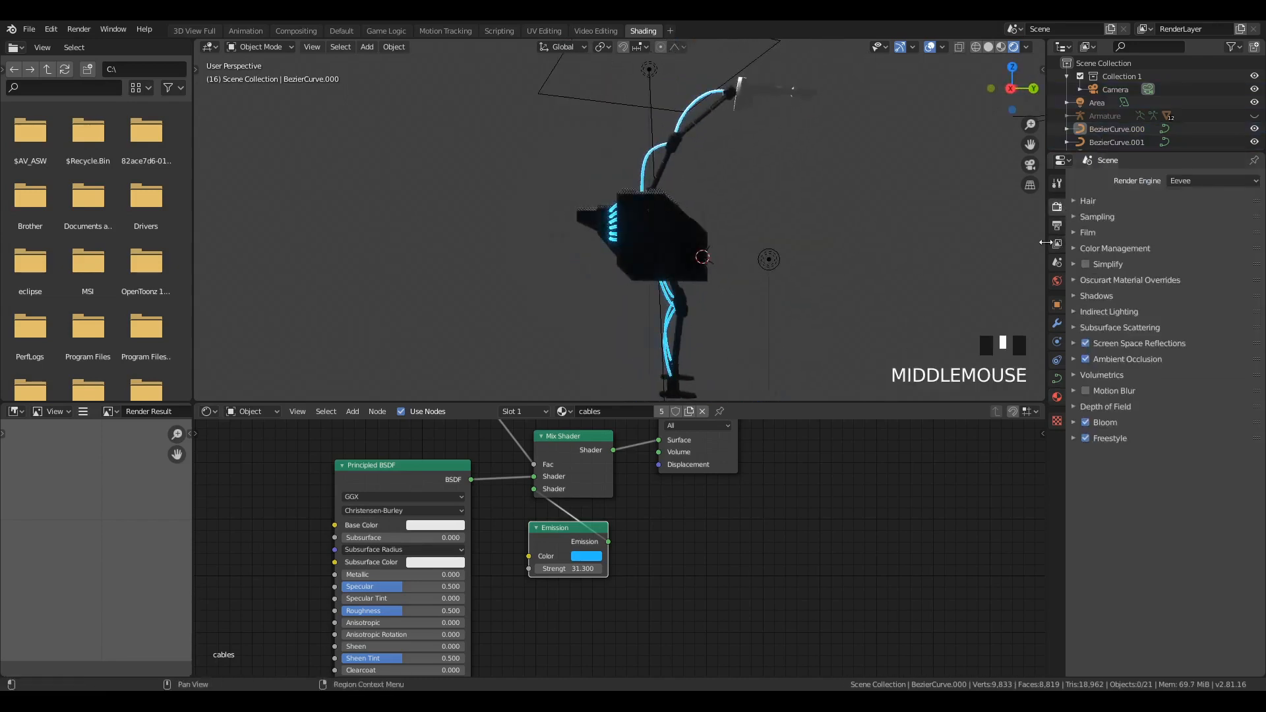
click(1074, 423)
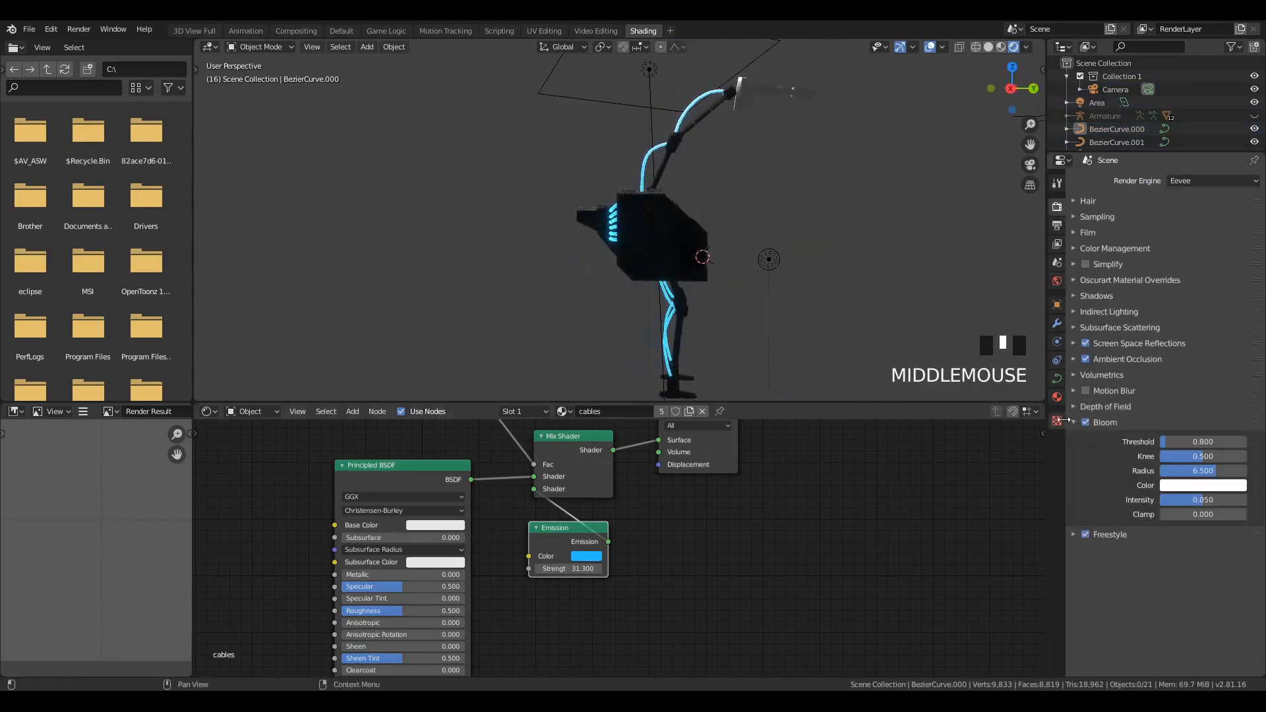
scroll(774, 284, up, 5)
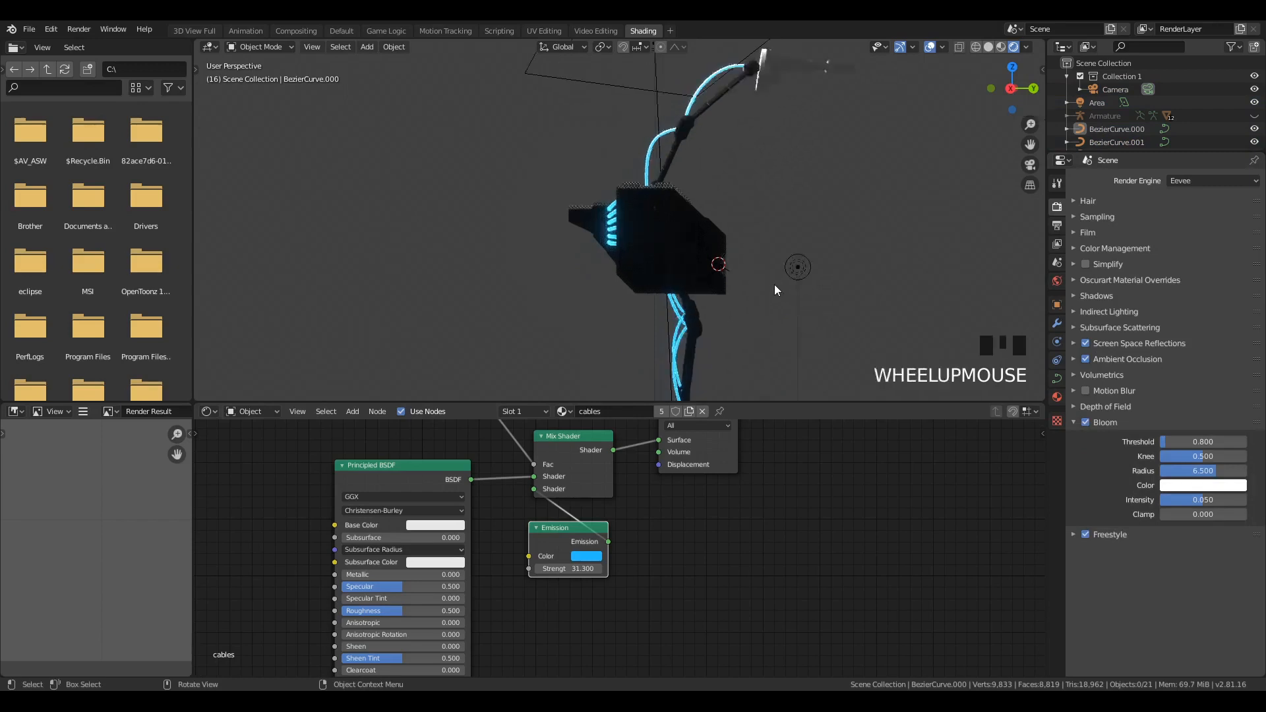
click(1086, 423)
click(1086, 422)
click(1086, 422)
click(1087, 422)
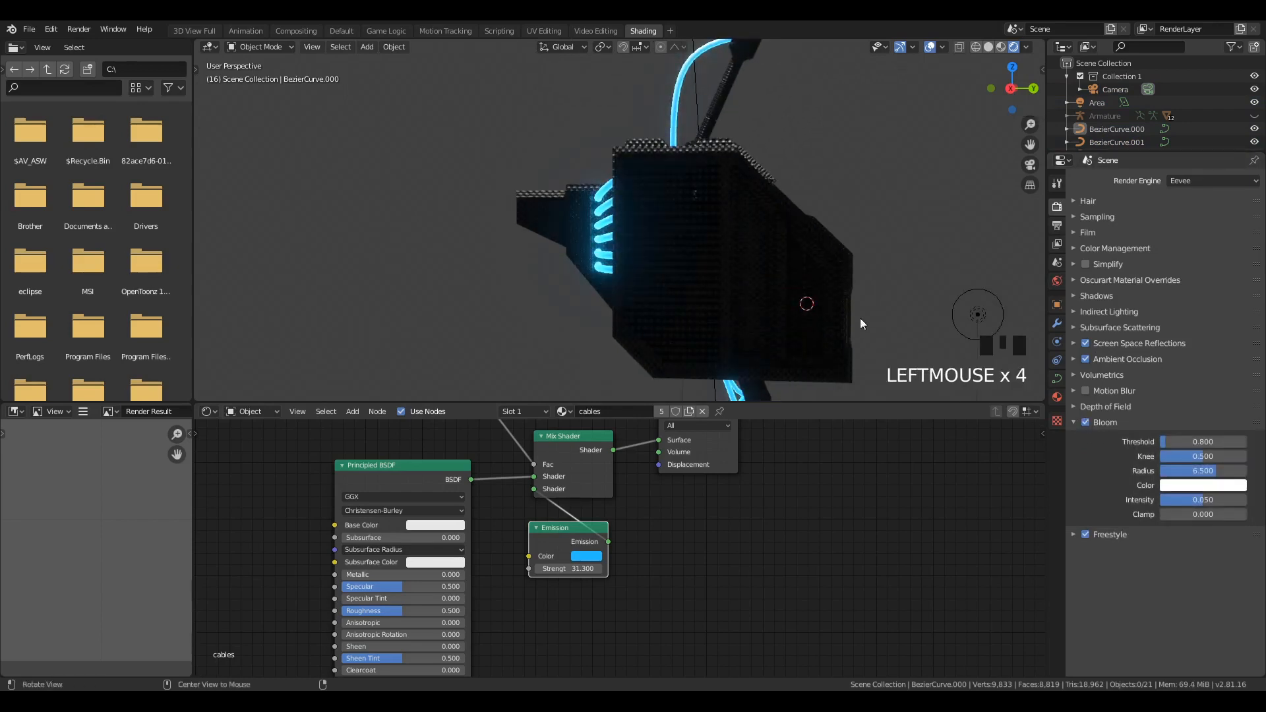
Step: Inspect the robot's front and the lens sphere on top of the body beside the glowing cables
middle_drag(860, 324, 631, 331)
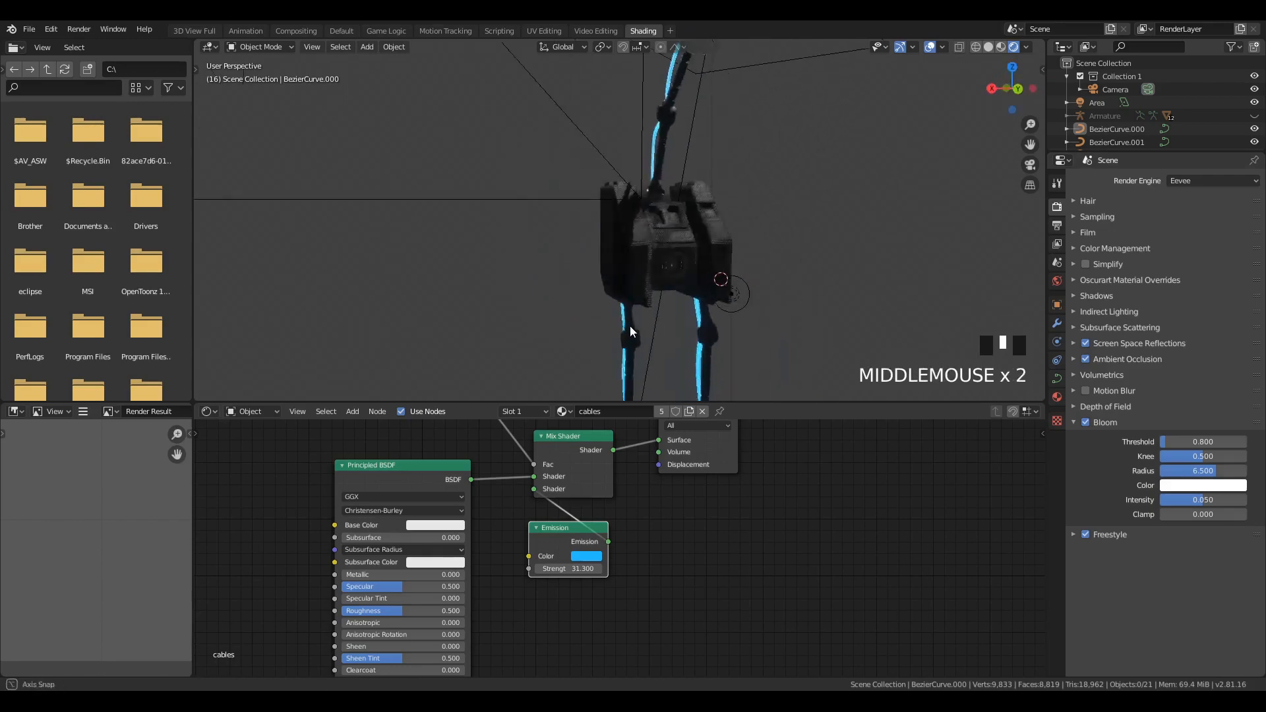
scroll(631, 332, up, 2)
key(a)
key(a)
scroll(769, 255, up, 3)
middle_drag(769, 254, 655, 209)
scroll(655, 208, down, 2)
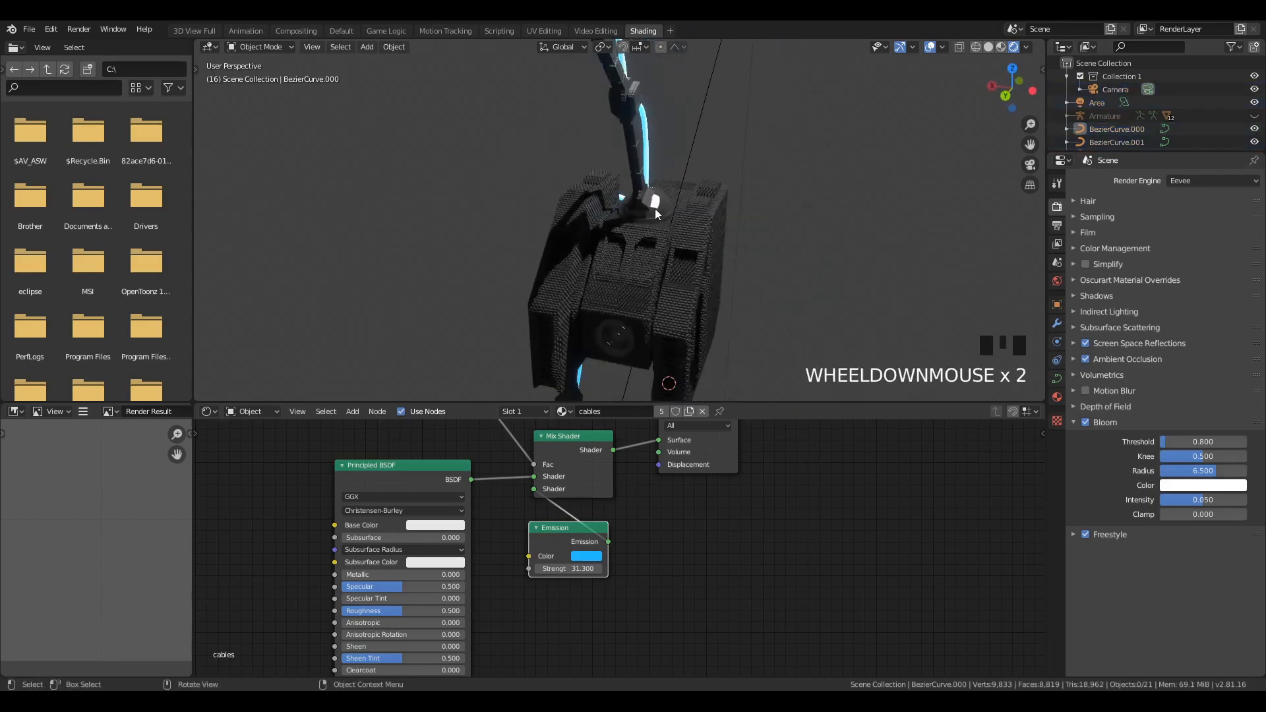
click(655, 209)
scroll(675, 216, up, 3)
key(a)
key(a)
key(a)
scroll(732, 244, down, 5)
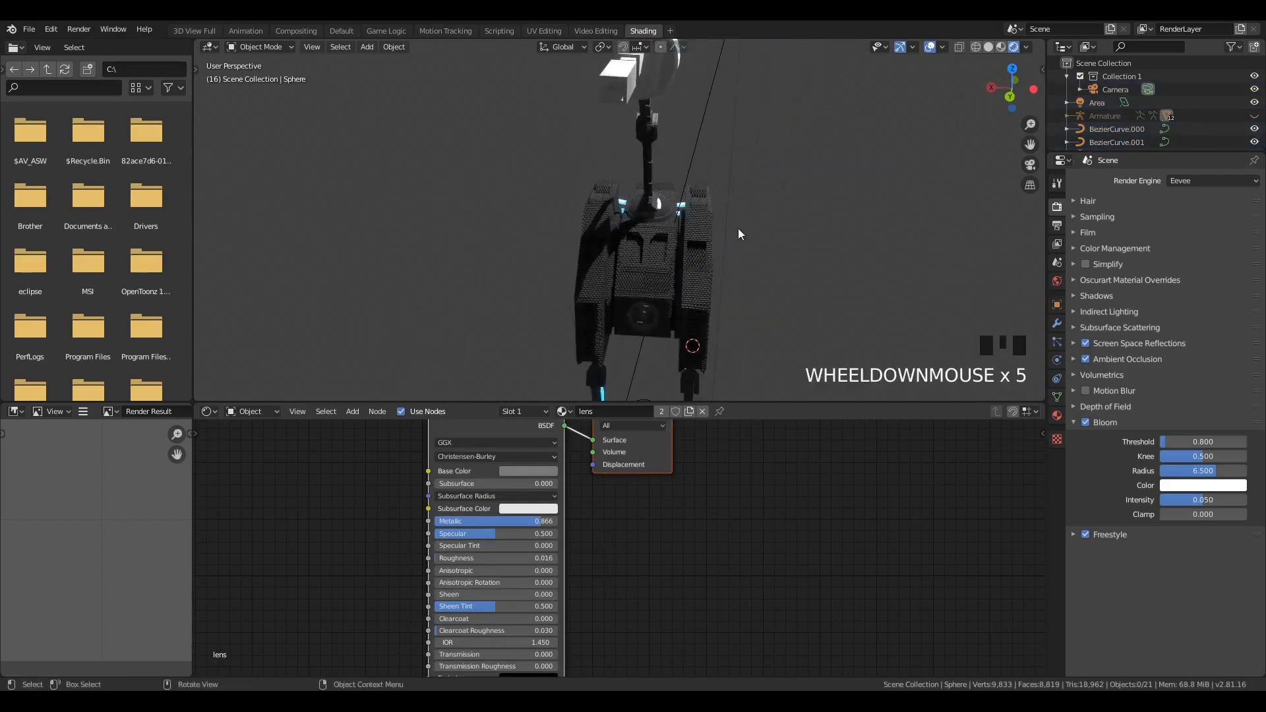
Step: Select the round disc at the end of the arm and assign the lens material to it
middle_drag(738, 228, 538, 108)
click(545, 73)
scroll(567, 112, up, 1)
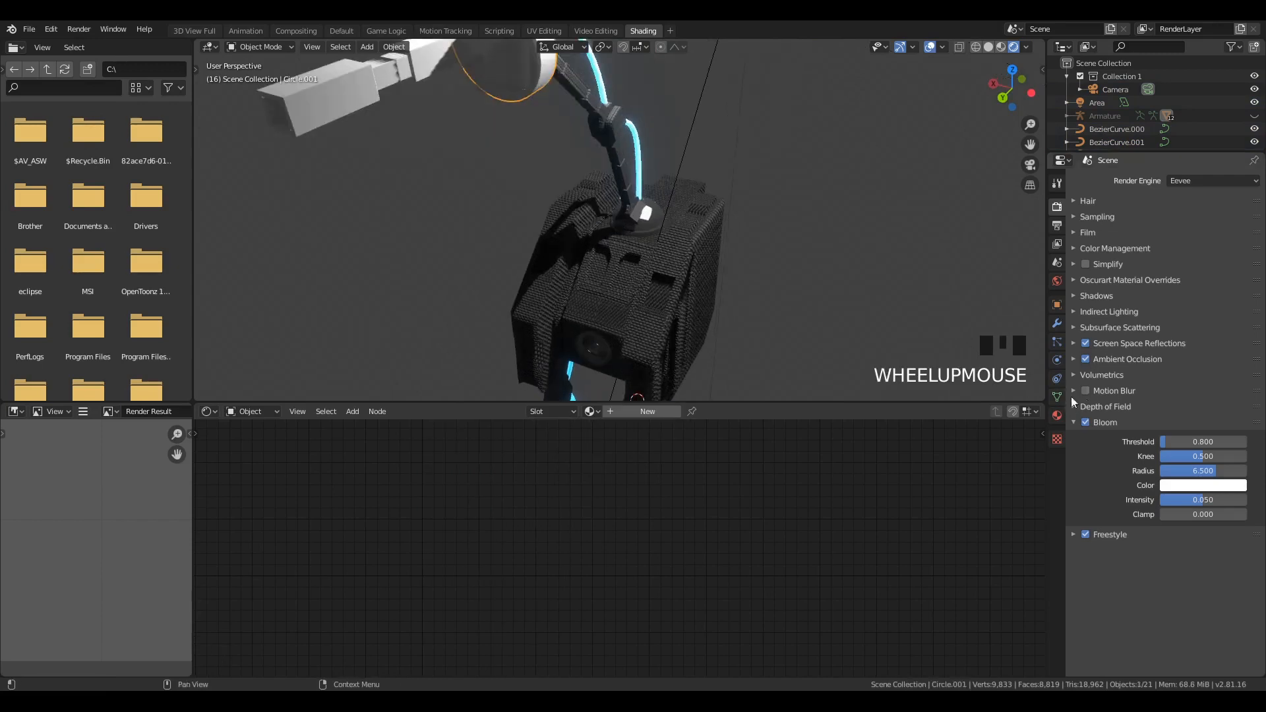
click(1058, 410)
click(1079, 236)
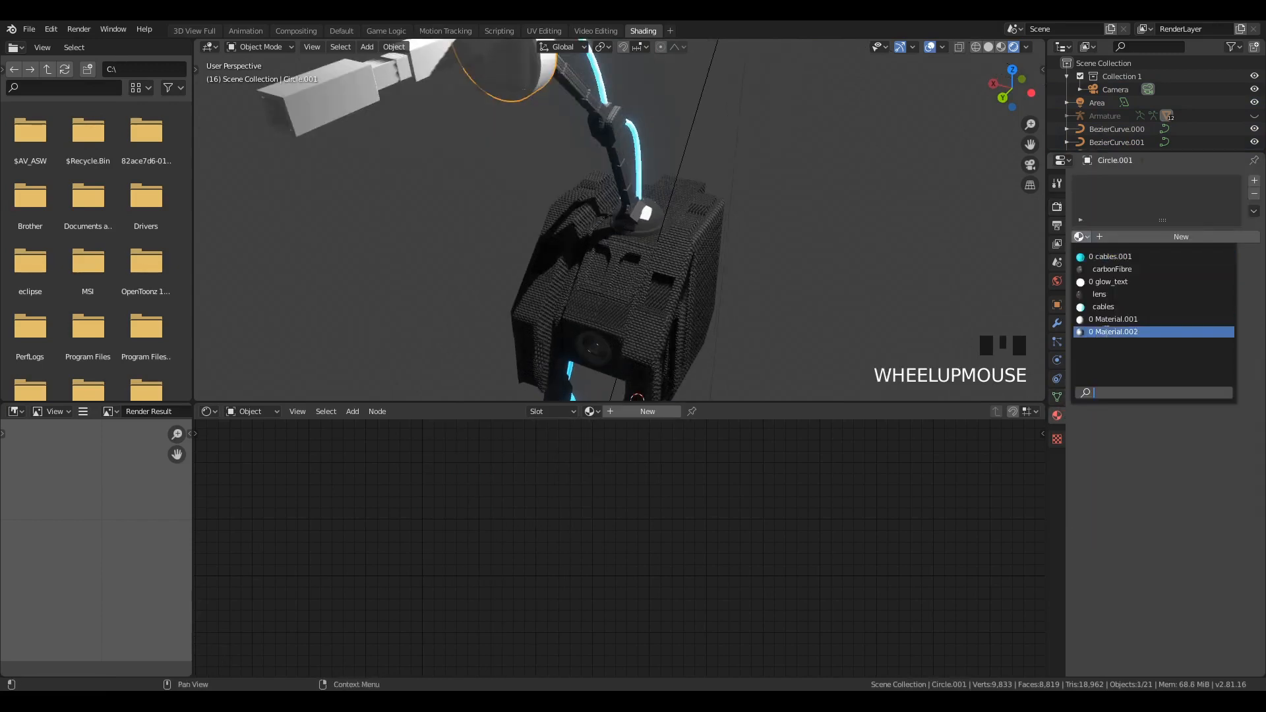
click(1121, 296)
Step: Examine the disc's glossy surface and its mesh from further away, and leave everything deselected
scroll(483, 125, down, 2)
key(Tab)
key(Tab)
key(Tab)
middle_drag(527, 113, 629, 144)
key(Tab)
key(Tab)
key(Tab)
key(a)
key(a)
key(a)
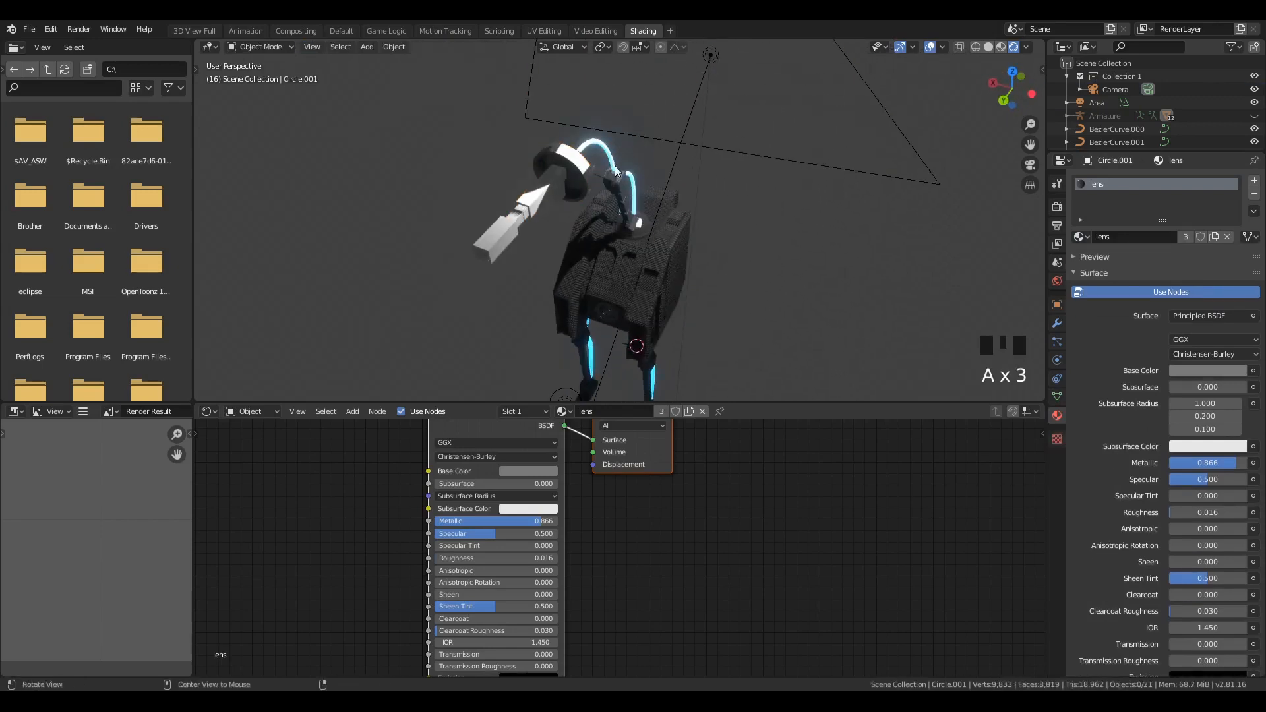
Step: Select the elongated attachment in front of the arm's disc and assign the cables material to it
click(548, 186)
click(1079, 236)
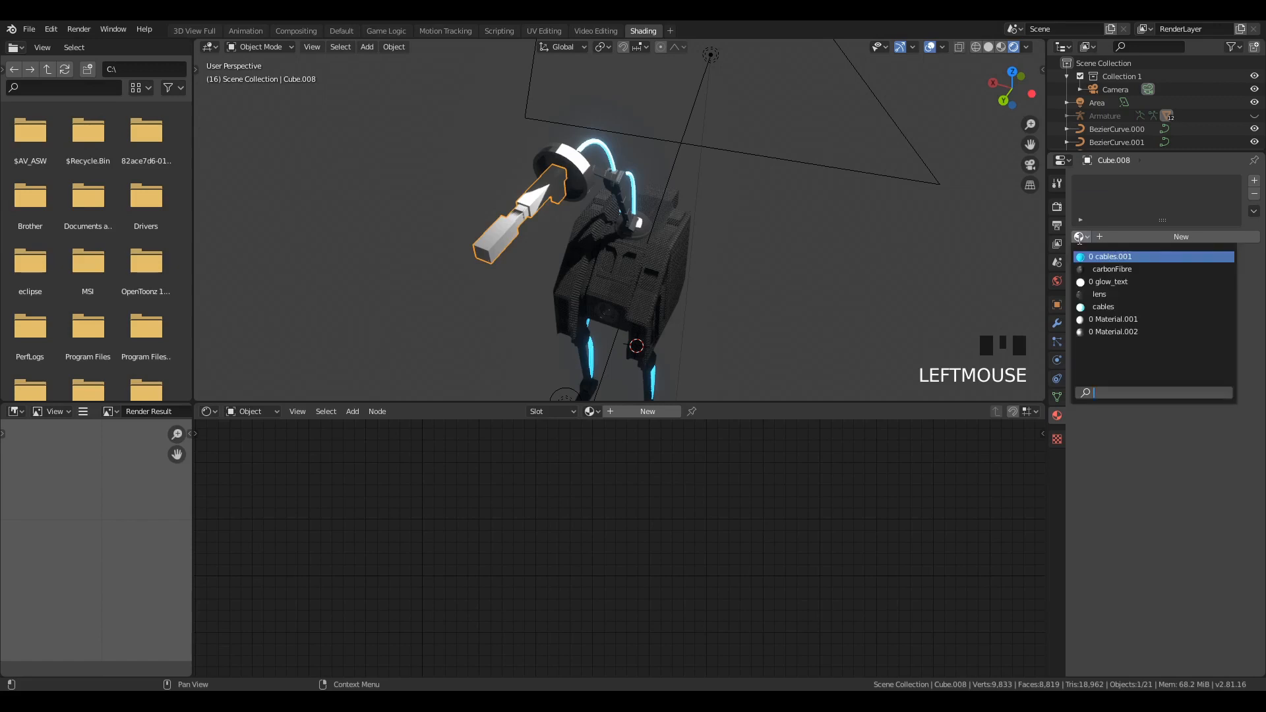
click(1108, 308)
key(a)
key(a)
key(a)
middle_drag(536, 193, 648, 157)
Step: Check the scene through the camera and inspect the robot's body from the front
key(KP_0)
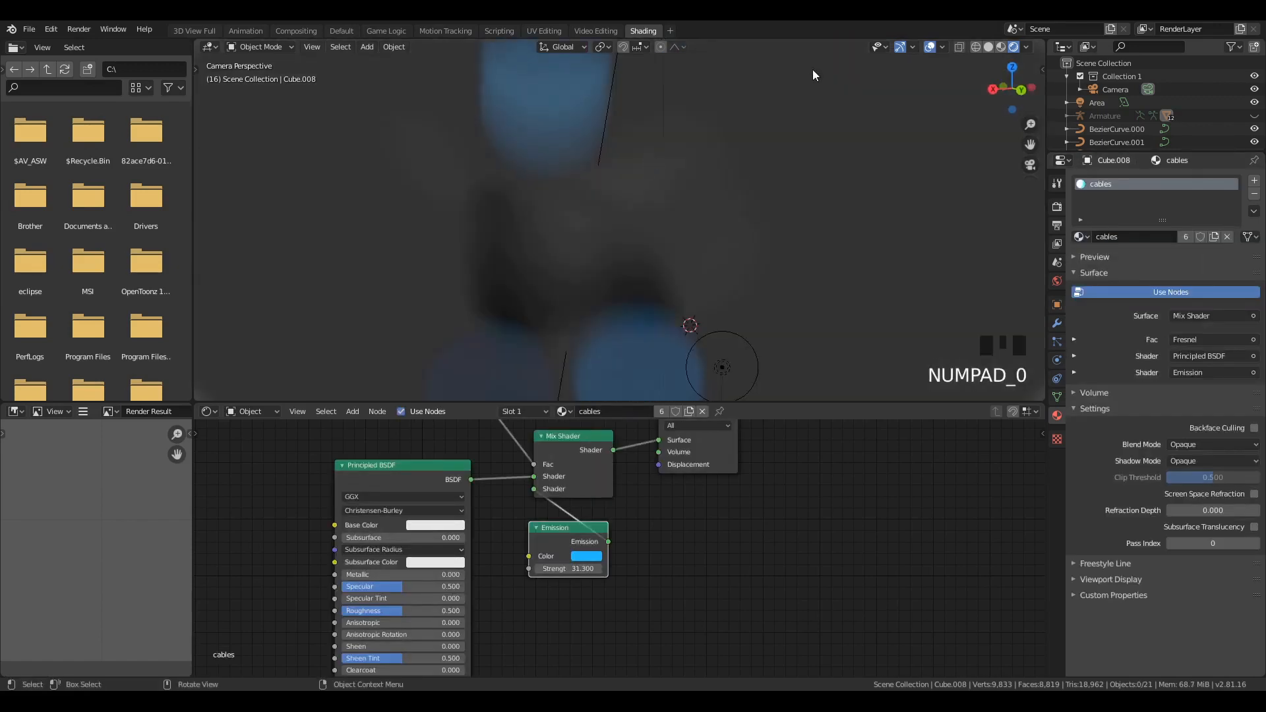
scroll(746, 104, down, 8)
middle_drag(726, 195, 654, 236)
click(654, 235)
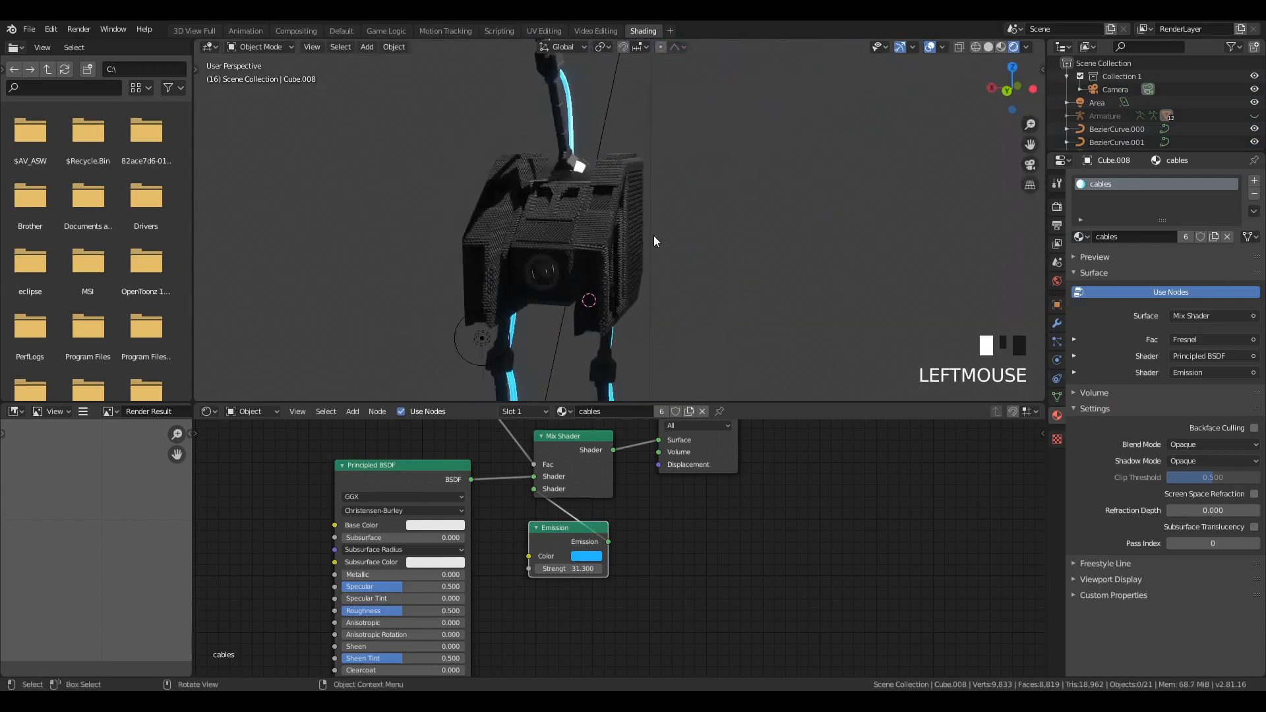
scroll(567, 220, up, 4)
middle_drag(567, 220, 546, 191)
alt+scroll(546, 191, down, 1)
Step: Select the robot's main body, inspect its mesh in Edit Mode, and switch the viewport to solid shading in Object Mode
click(546, 191)
scroll(547, 192, down, 5)
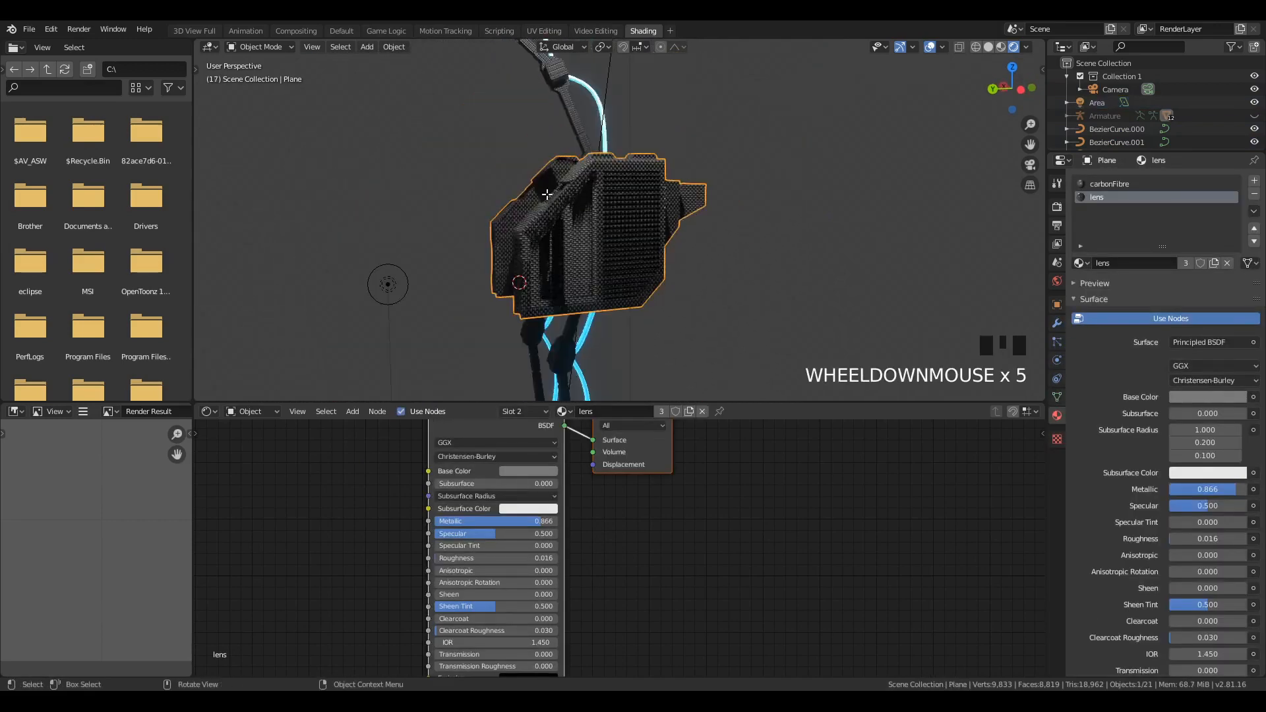
middle_drag(594, 290, 617, 316)
key(Tab)
scroll(659, 271, down, 3)
scroll(602, 198, up, 6)
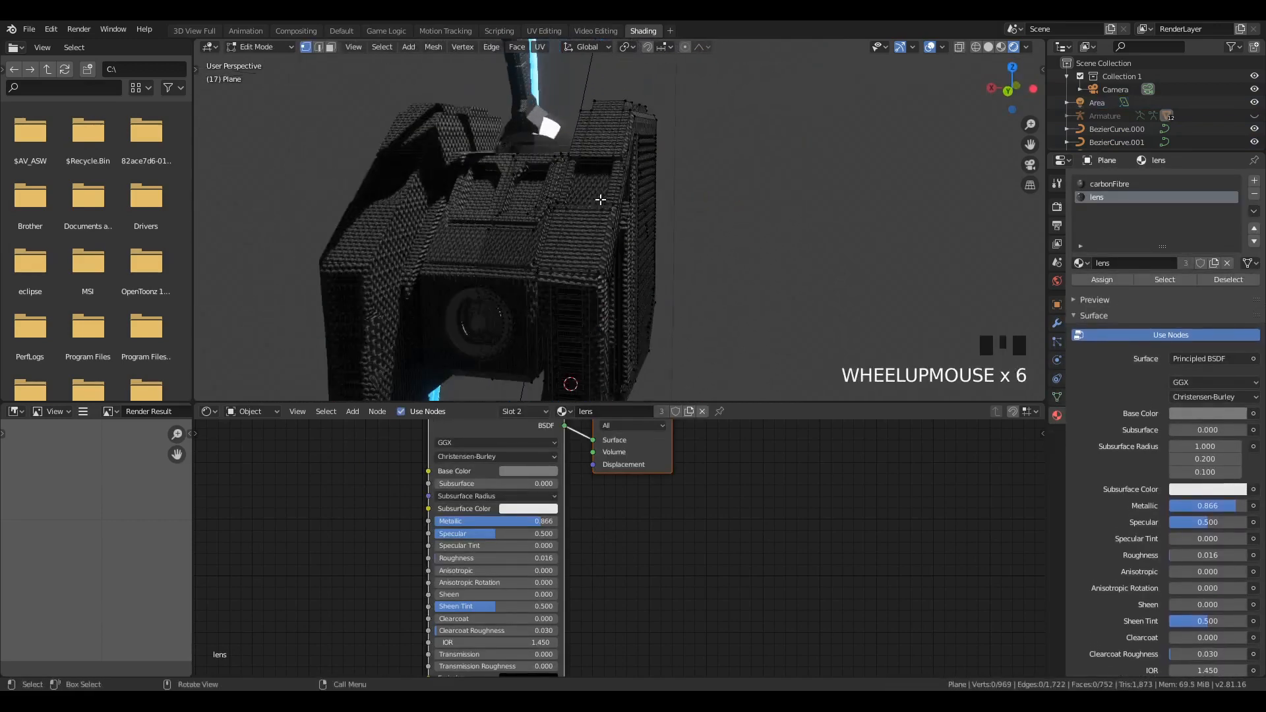
key(z)
middle_drag(724, 203, 552, 181)
key(Tab)
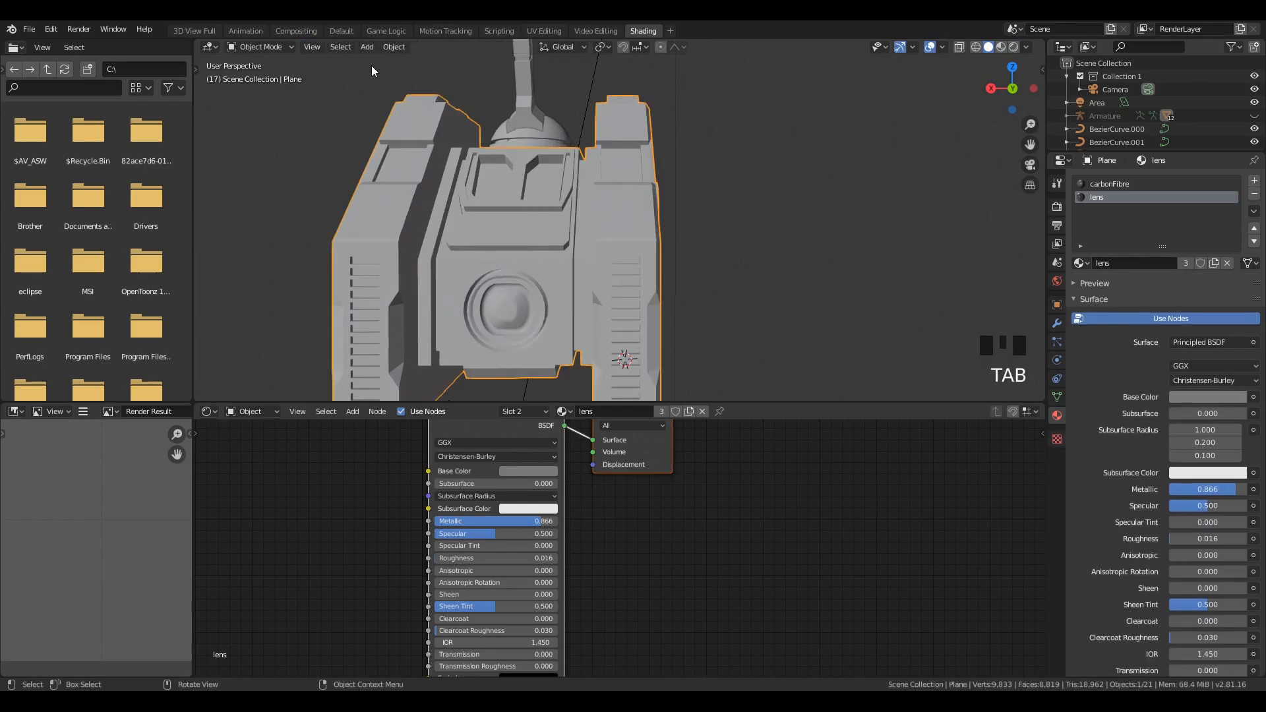
Step: Switch to the Default workspace with solid shading and examine the robot body's outer side panels and front vents
click(343, 31)
key(z)
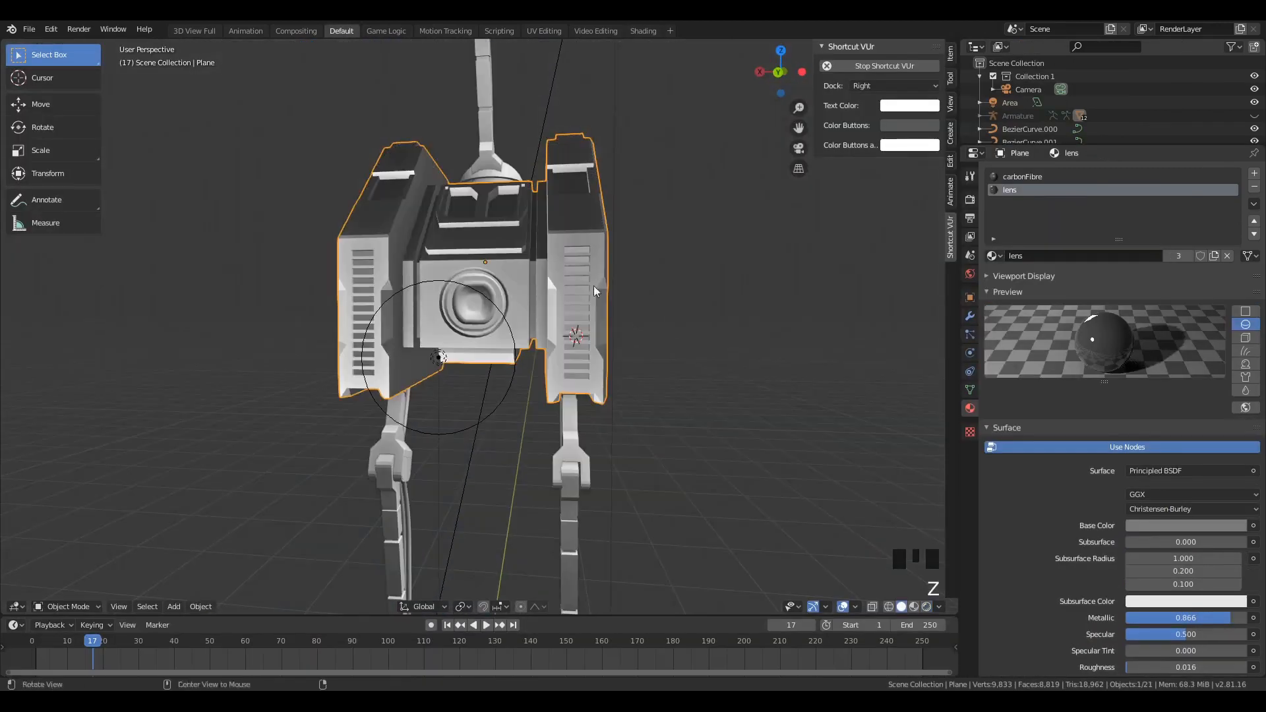
middle_drag(593, 286, 497, 317)
middle_drag(625, 443, 517, 405)
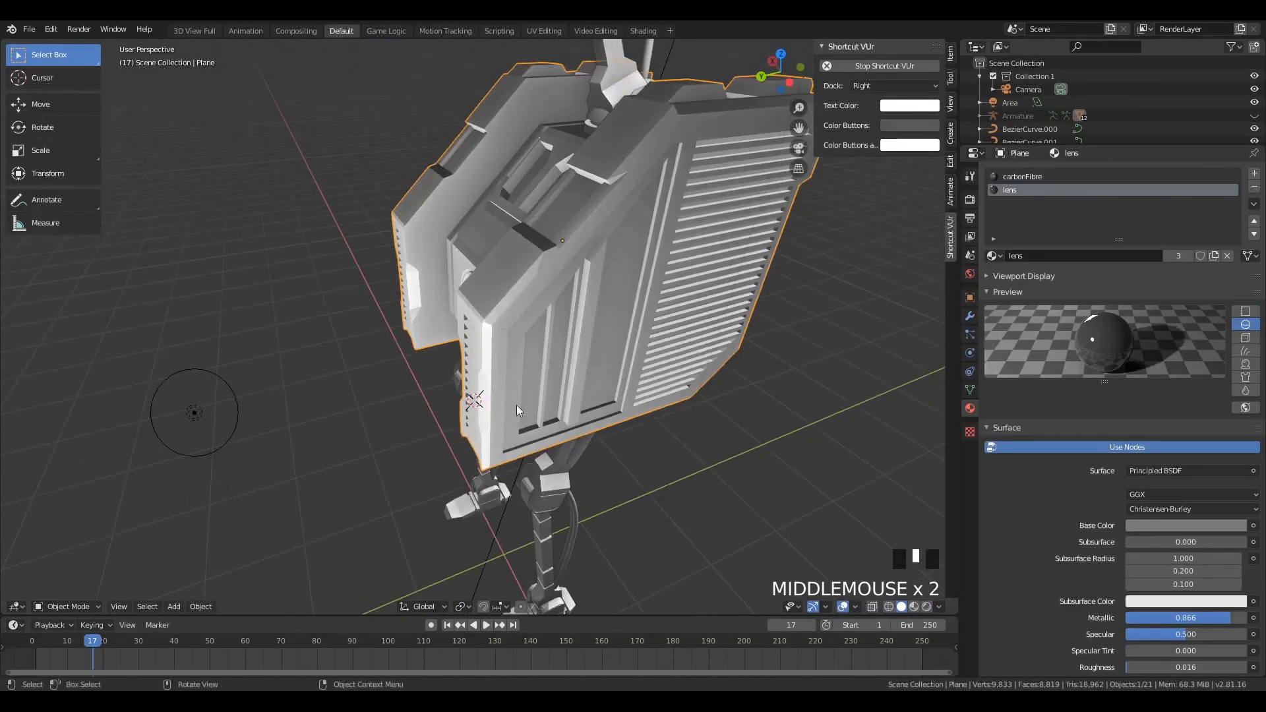
middle_drag(605, 335, 813, 333)
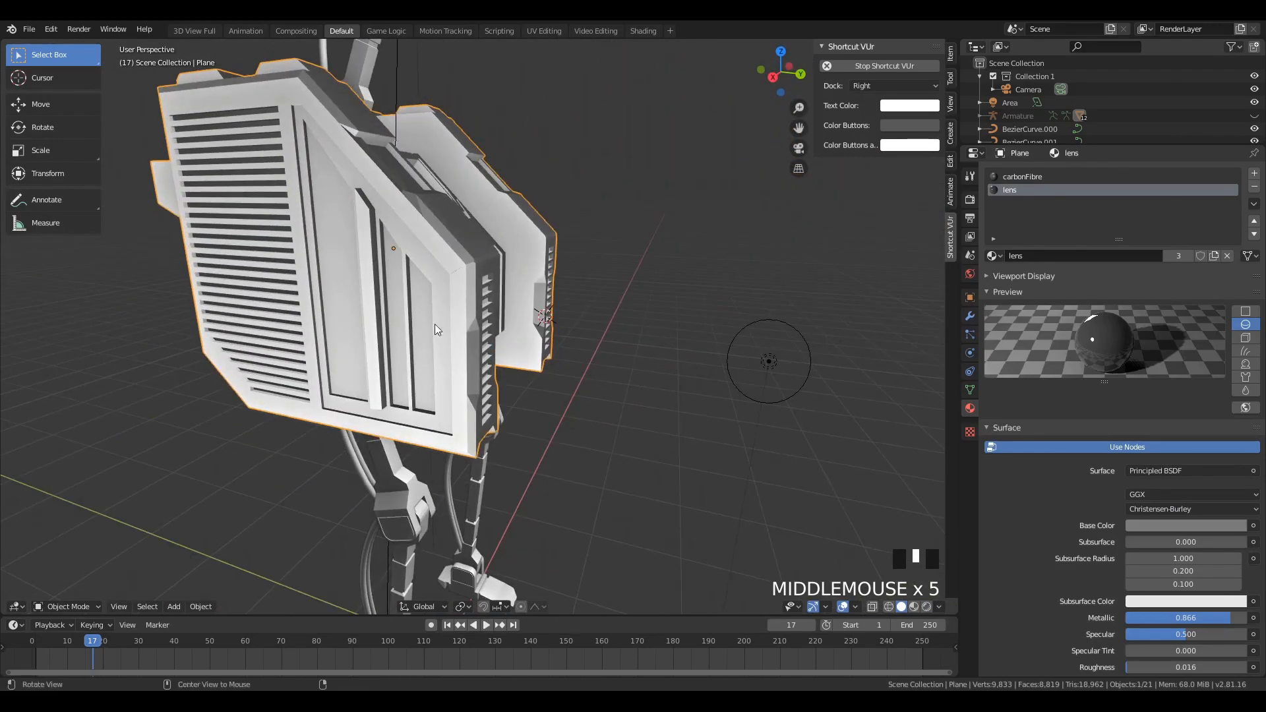
middle_drag(434, 323, 374, 228)
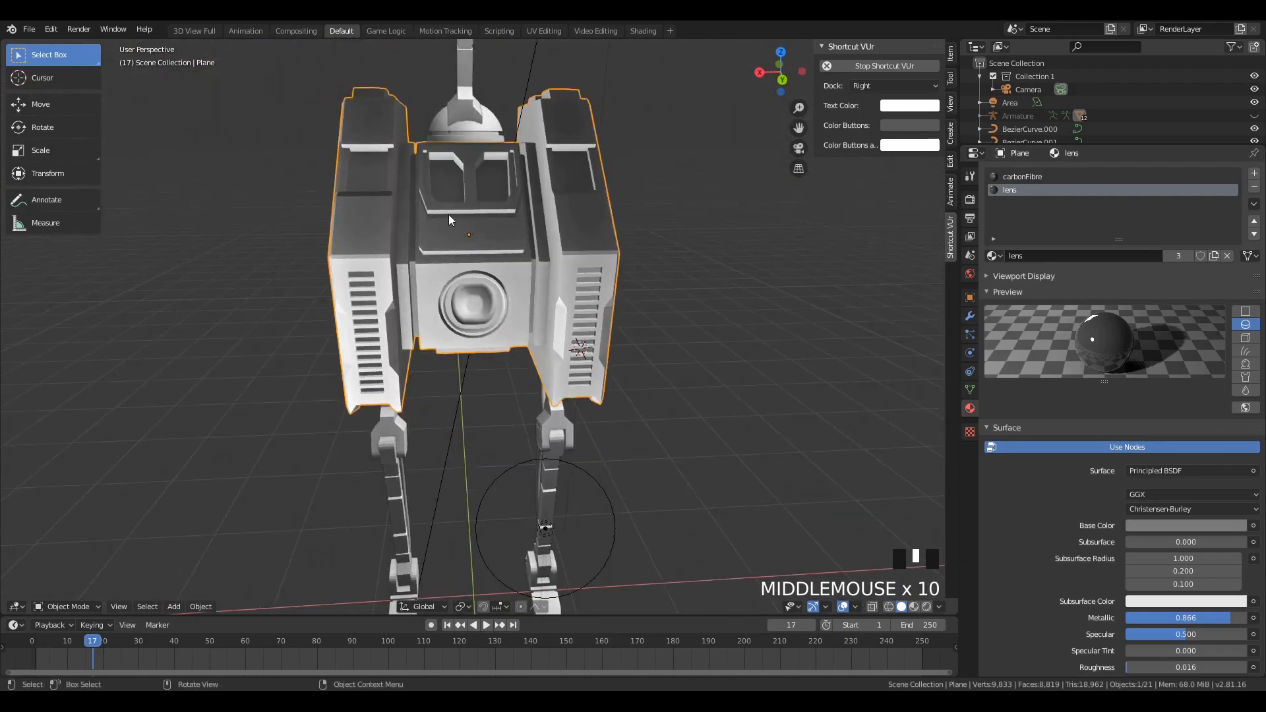
scroll(449, 216, up, 5)
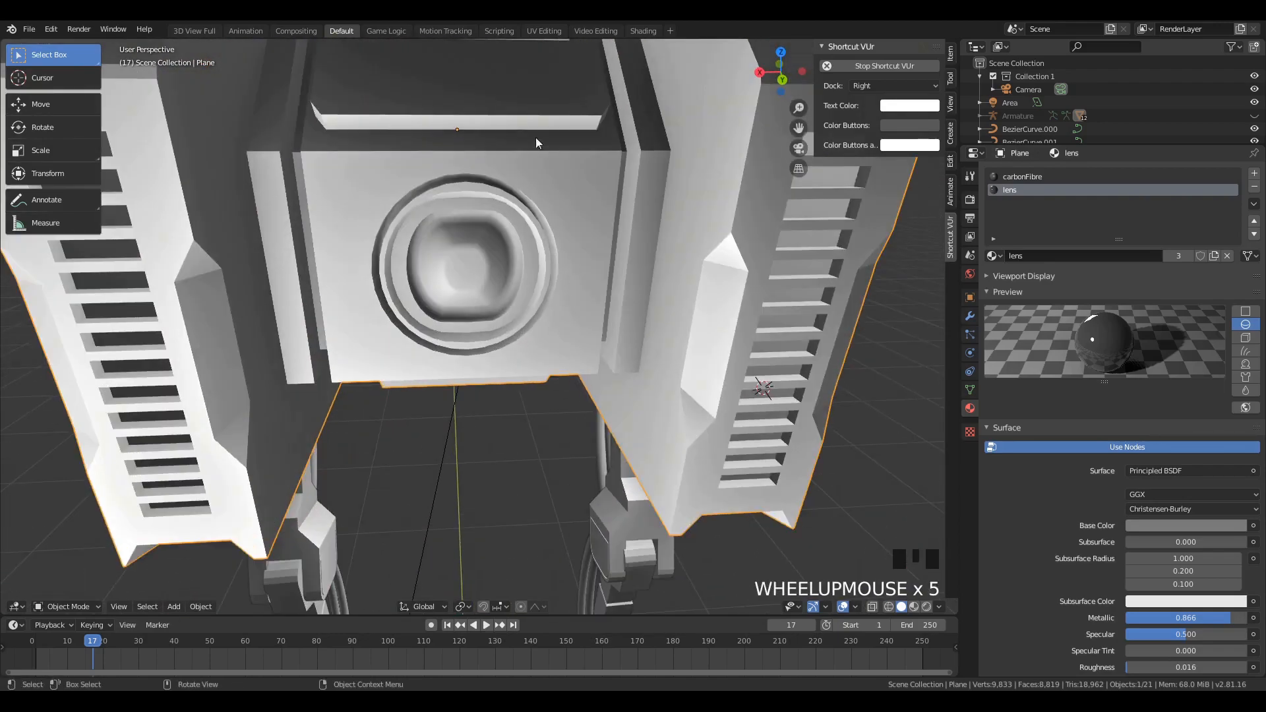
middle_drag(531, 261, 675, 261)
Step: In Edit Mode with face selection, select all the recessed slot faces of the front vent on the body's side housing
key(Tab)
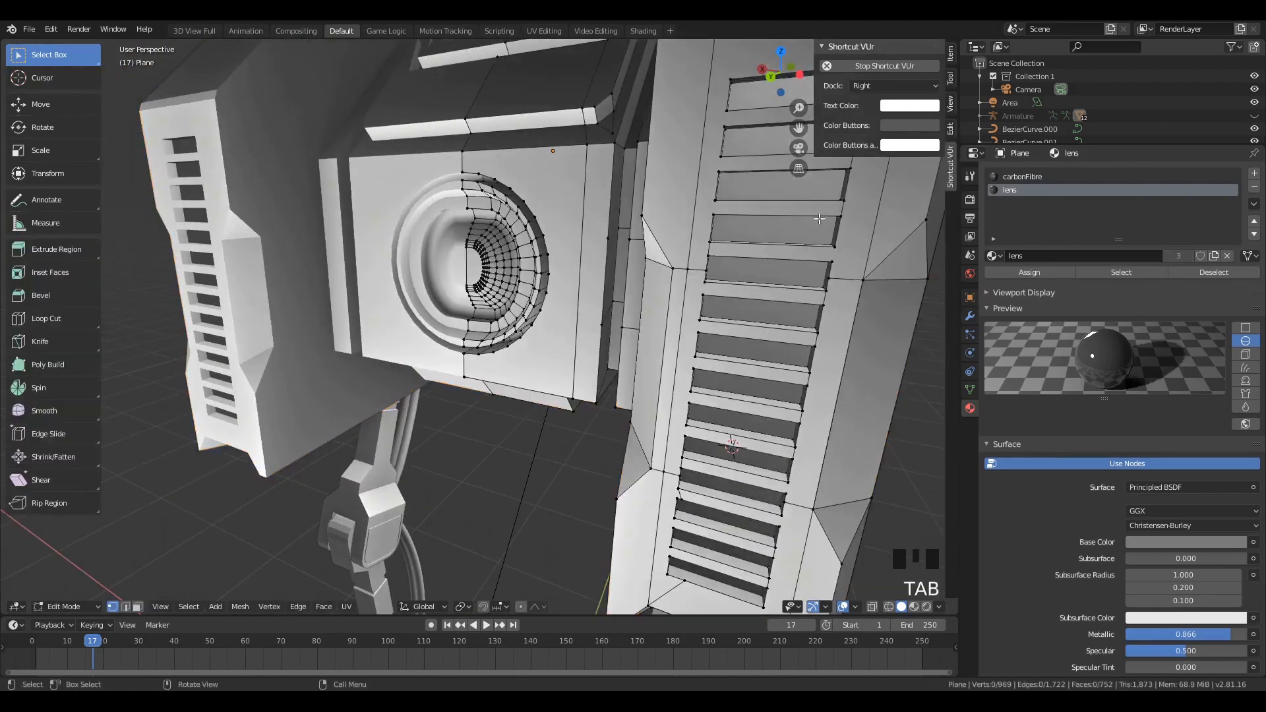
scroll(675, 261, down, 1)
click(137, 606)
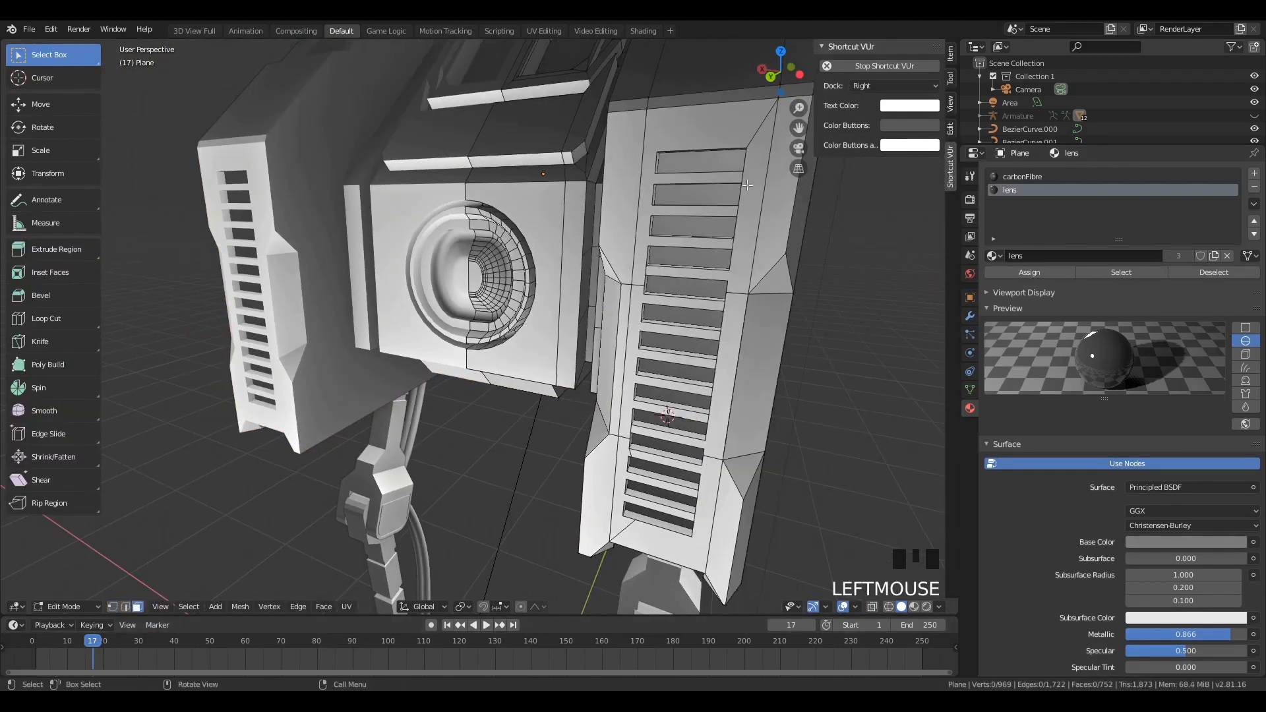
click(714, 165)
shift+click(697, 194)
shift+click(694, 226)
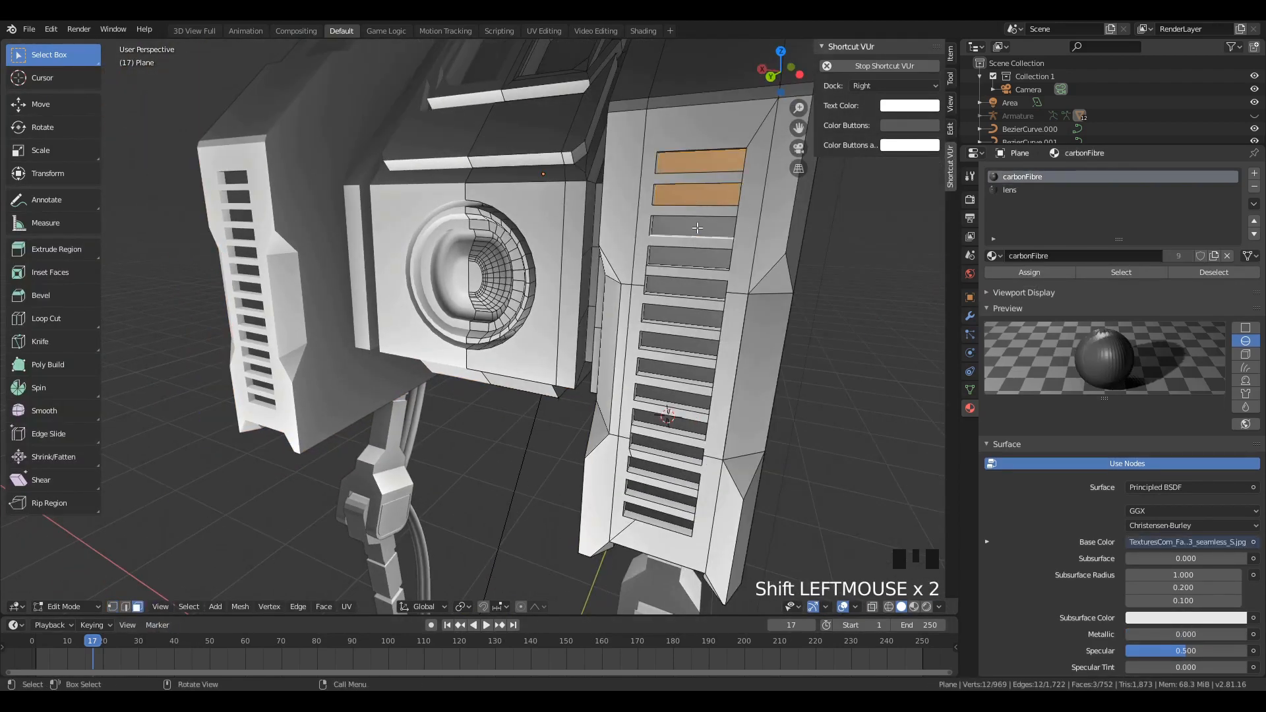
key(ctrl+z)
shift+click(698, 228)
shift+click(692, 261)
shift+click(692, 289)
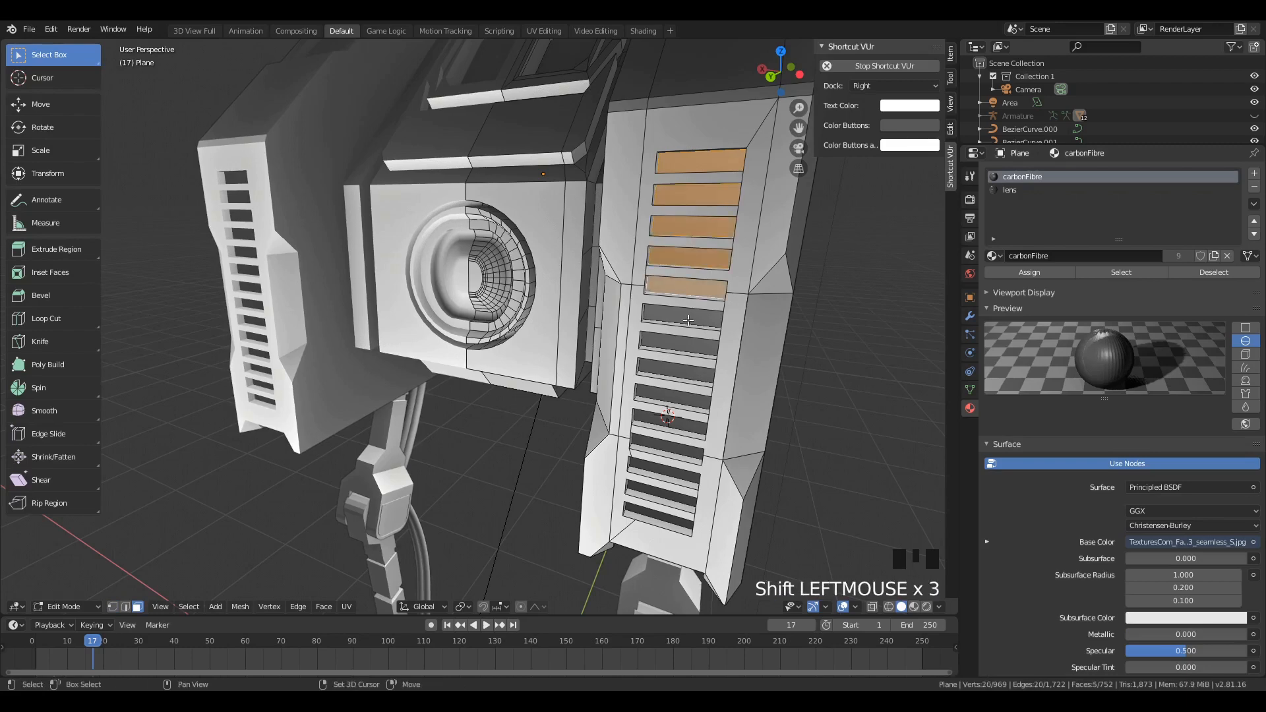
shift+click(673, 393)
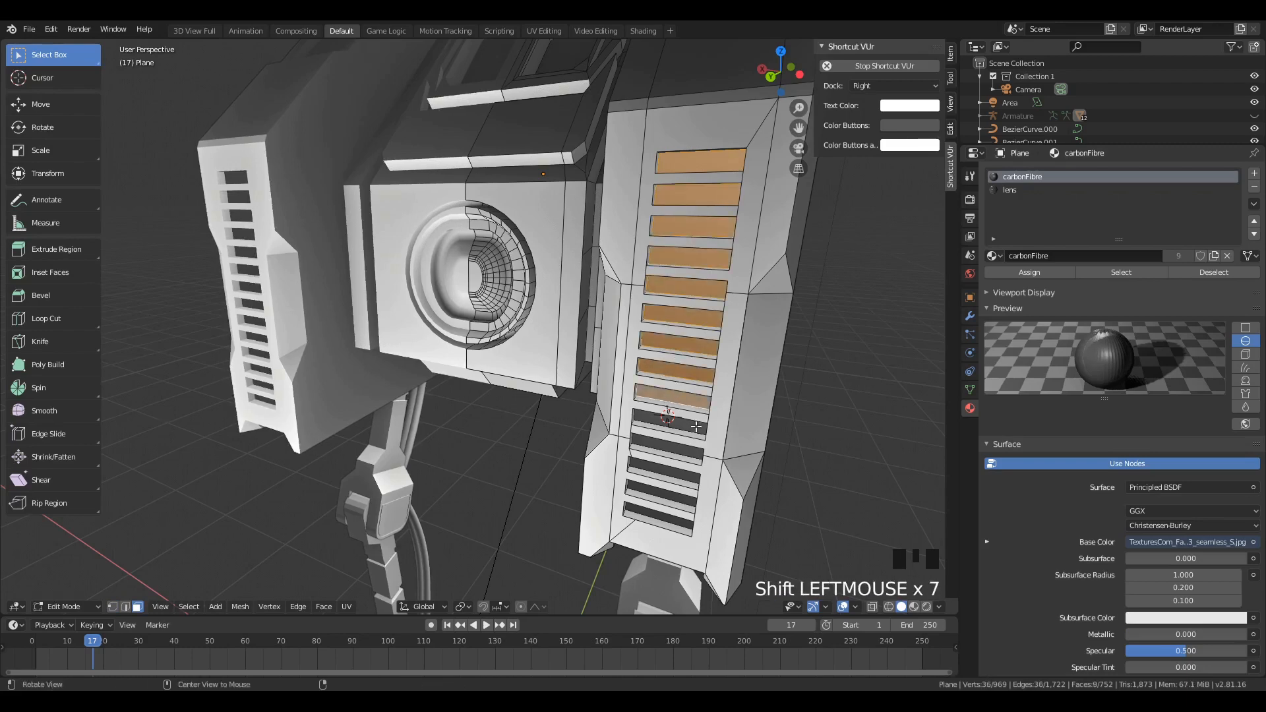
middle_drag(673, 392, 703, 375)
shift+click(710, 363)
shift+click(713, 385)
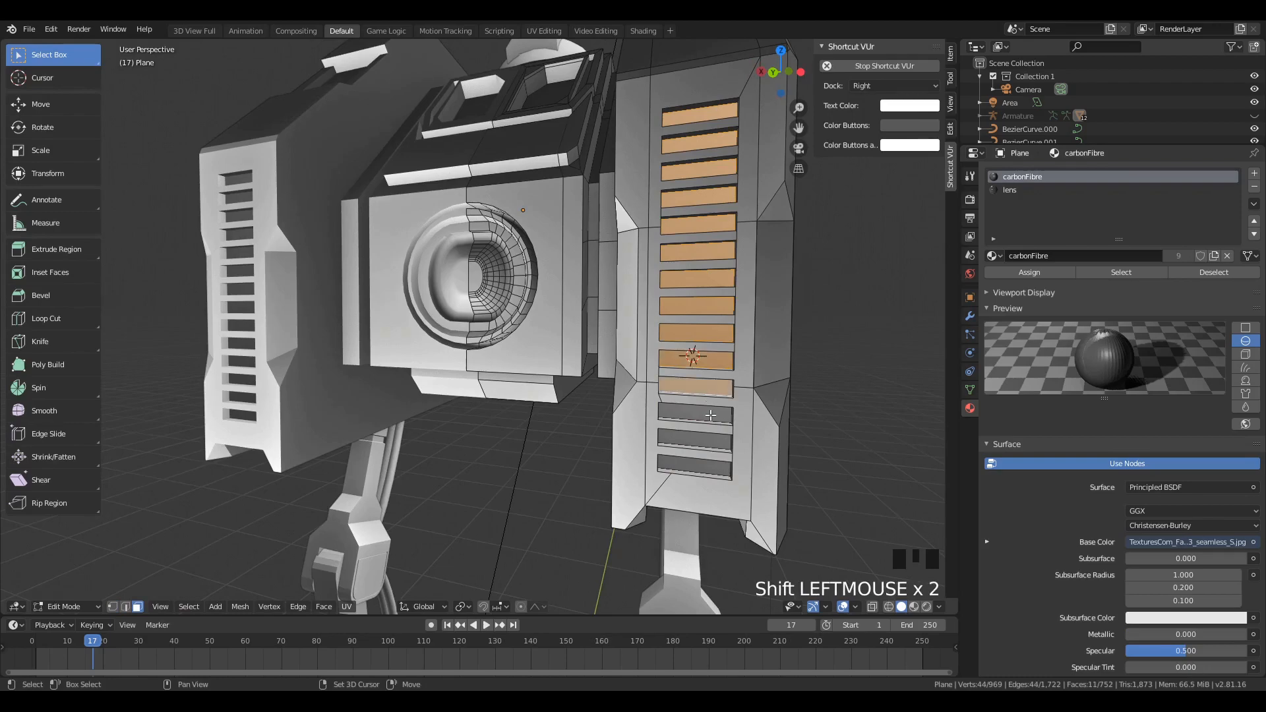
Step: Add the three tall recessed panel faces on the housing's outer side to the selection
middle_drag(811, 360, 643, 338)
scroll(669, 362, down, 2)
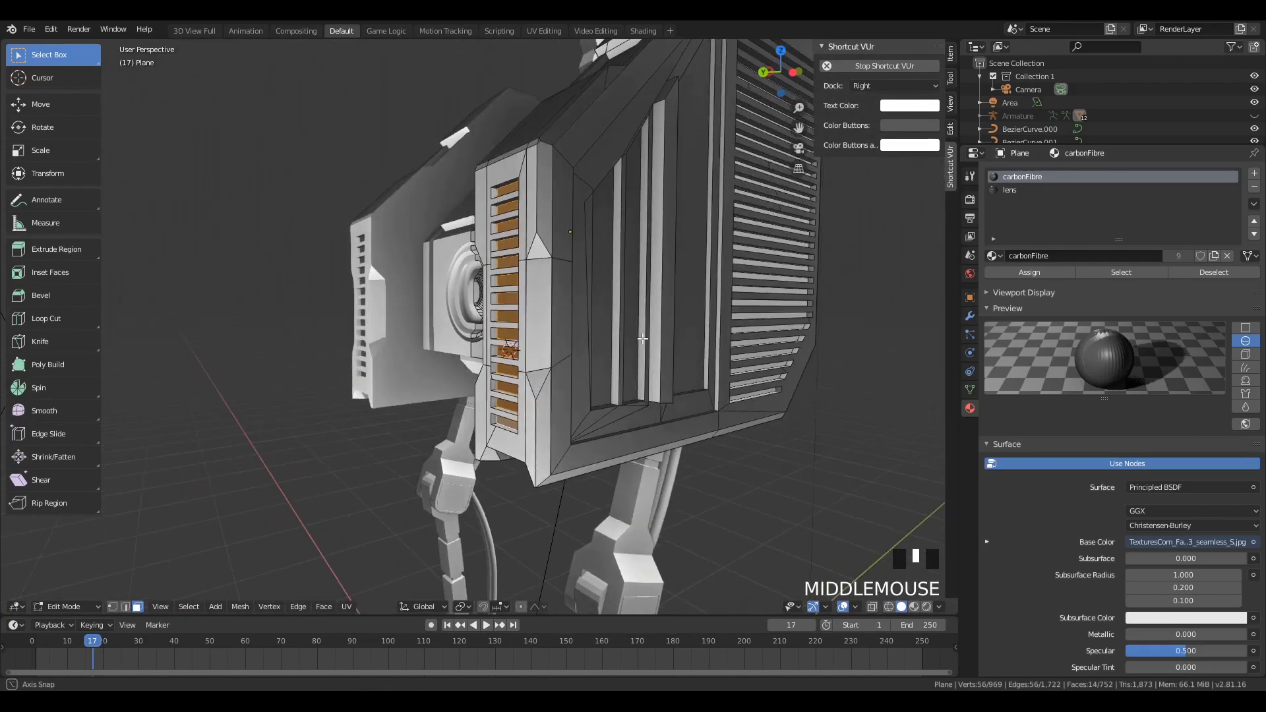
shift+click(600, 320)
shift+click(637, 324)
shift+click(696, 306)
middle_drag(695, 306, 666, 310)
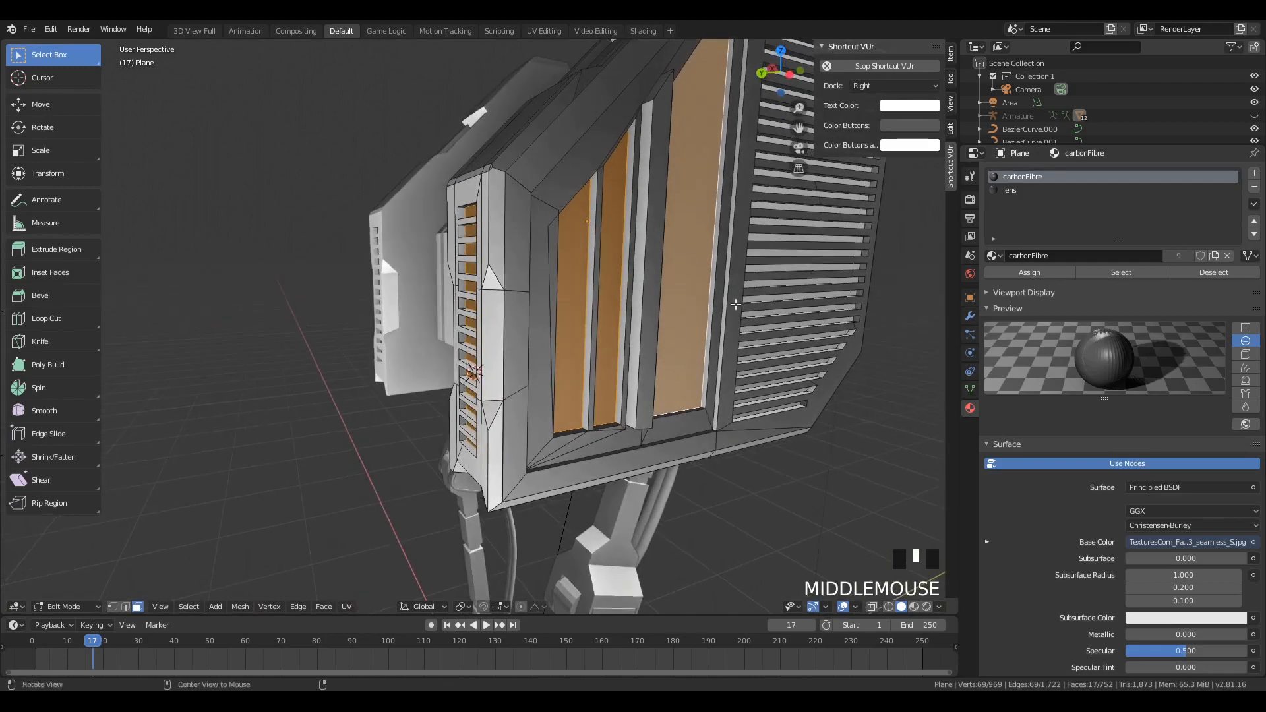
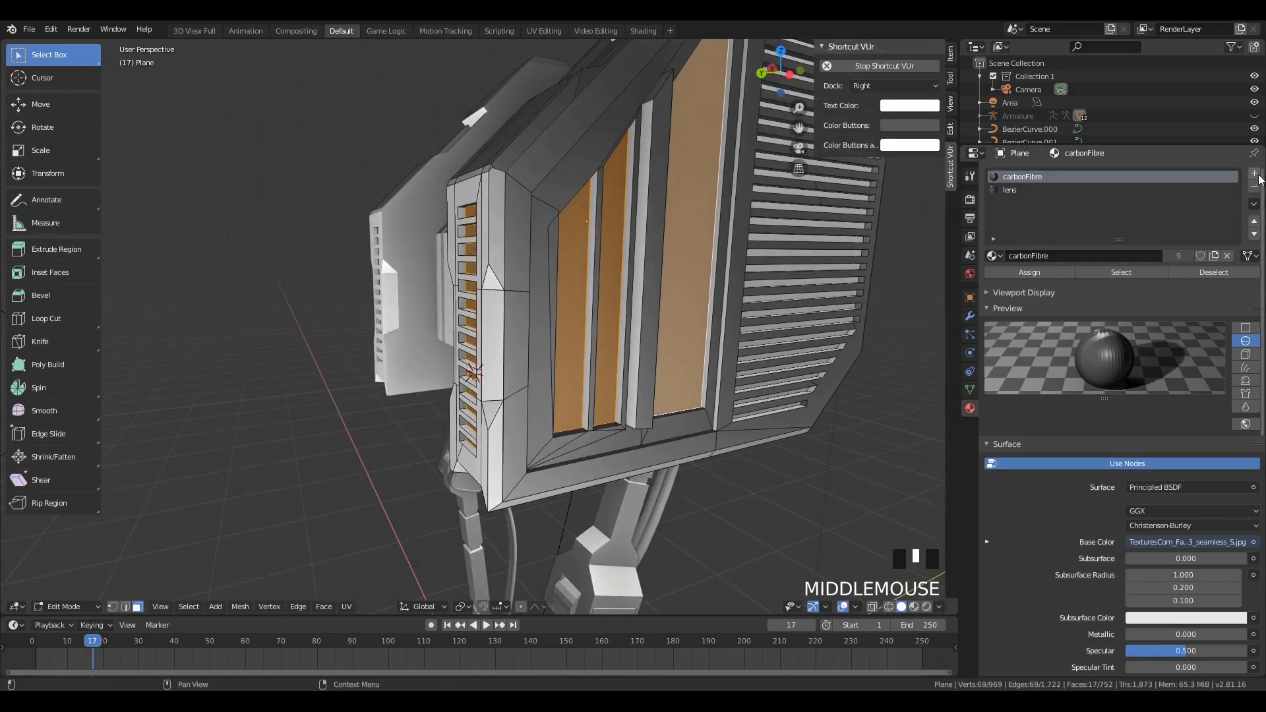
Step: Add a third material slot to the body, set it to the cables material, and assign it to the selected faces
click(1255, 174)
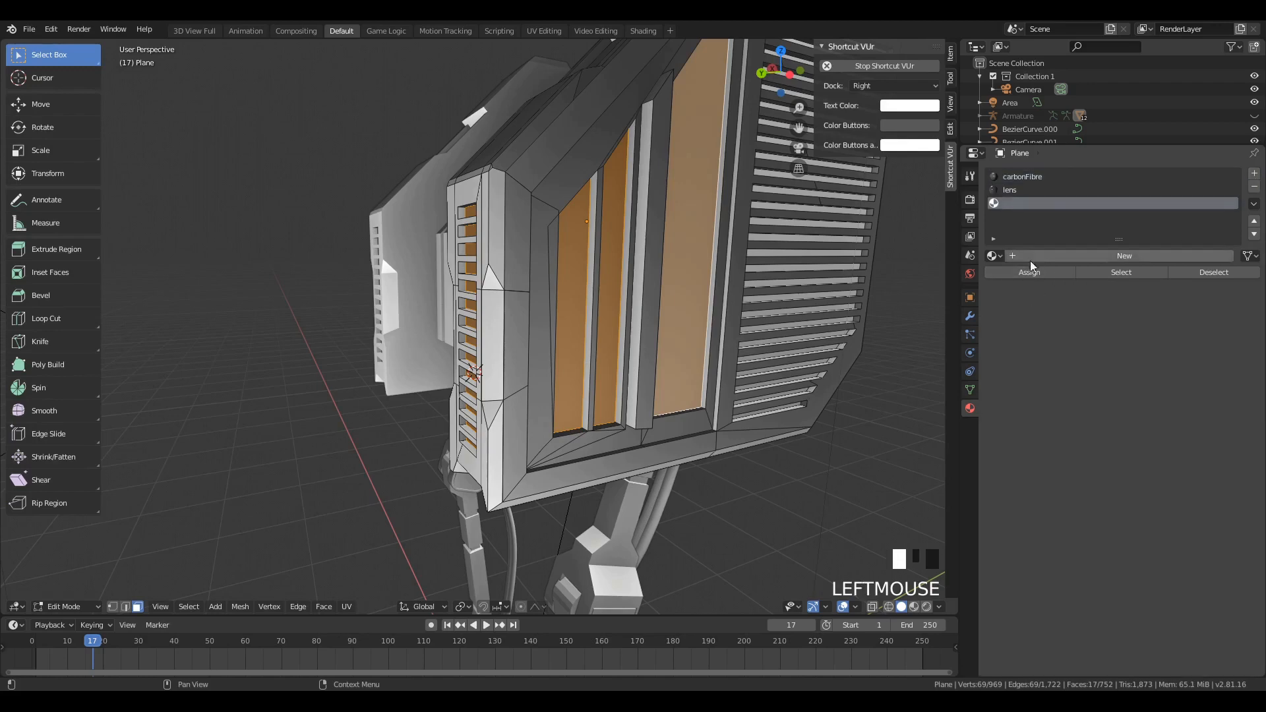
click(995, 256)
click(1019, 328)
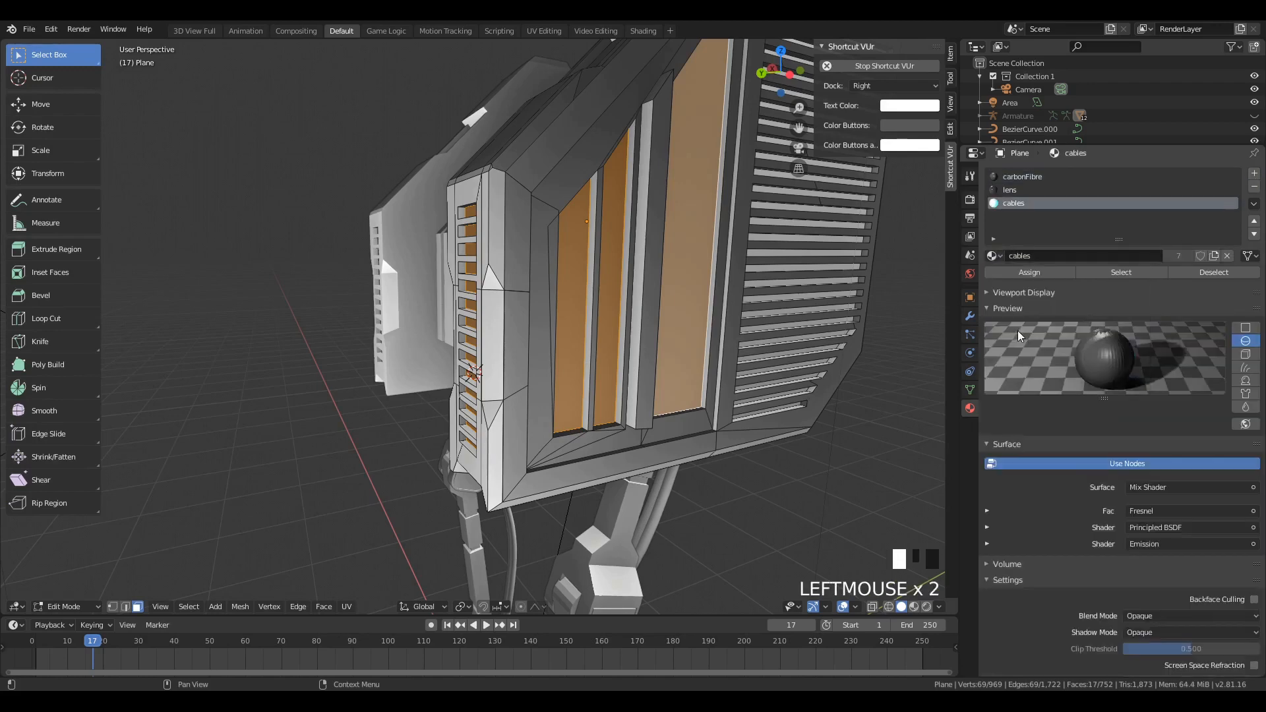
click(1025, 271)
Step: Switch to rendered shading, deselect all faces, and check the glowing panels and front vents in Object Mode
key(z)
key(a)
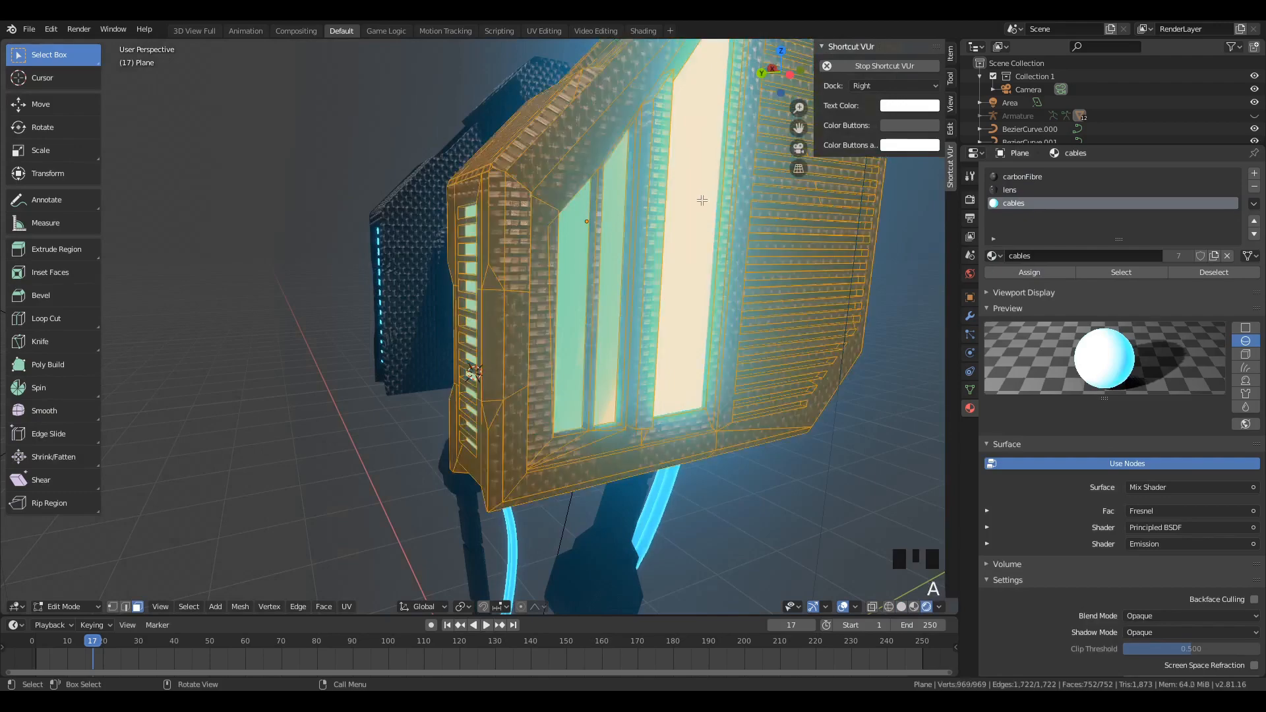
key(a)
mouse_move(701, 200)
middle_down()
mouse_move(696, 268)
mouse_move(877, 225)
mouse_move(541, 300)
mouse_move(619, 322)
mouse_move(692, 315)
mouse_move(665, 321)
middle_up()
scroll(659, 277, down, 2)
key(Tab)
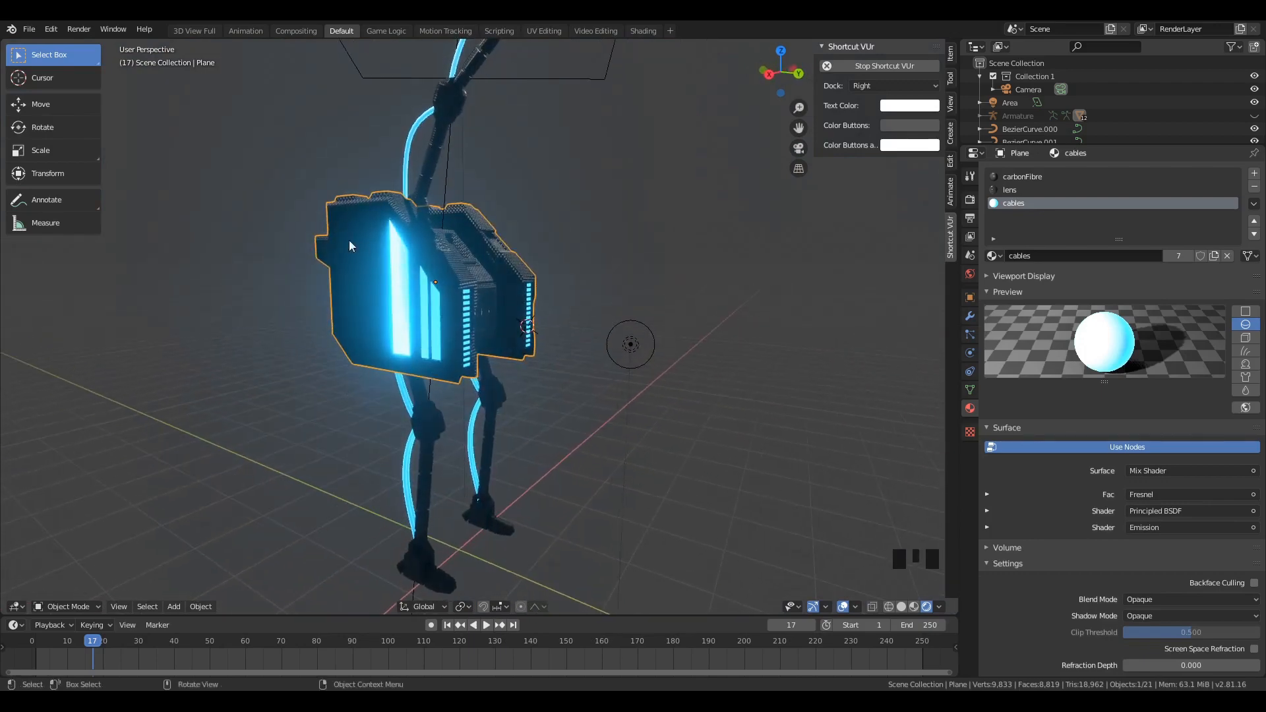
middle_drag(450, 283, 387, 269)
scroll(658, 294, up, 6)
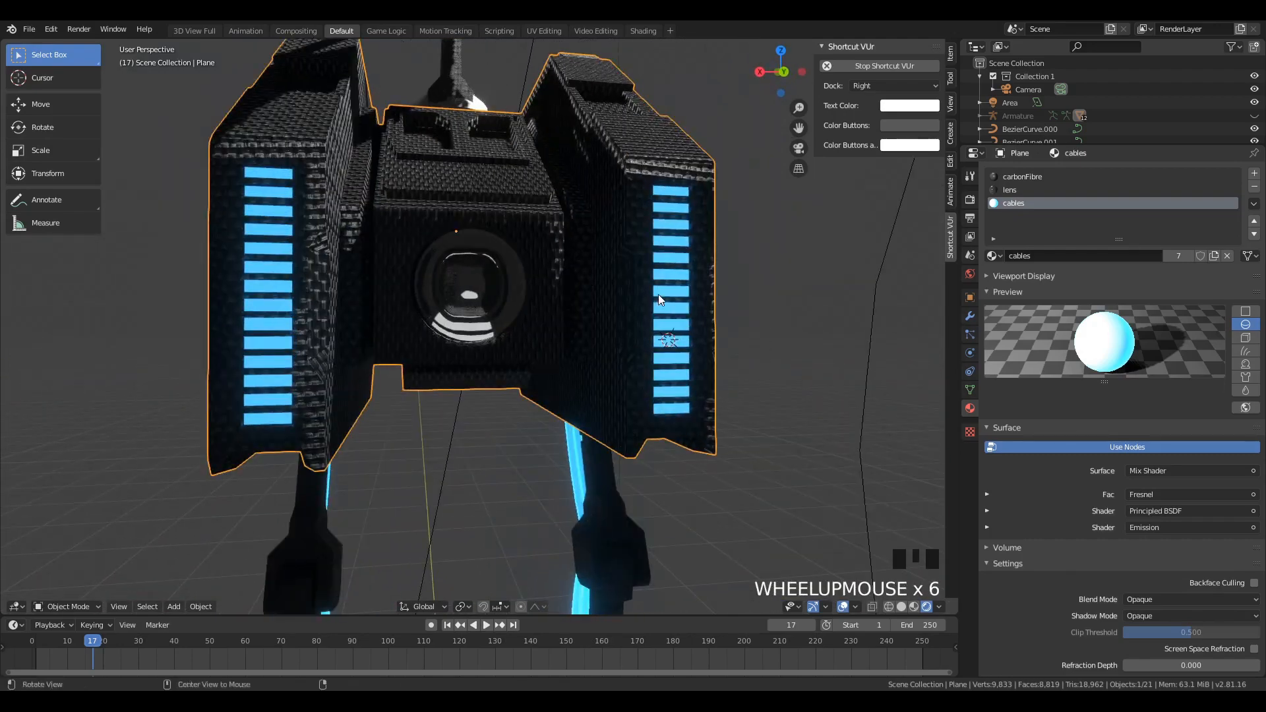
middle_drag(658, 294, 695, 238)
scroll(726, 248, down, 2)
Step: Return to Edit Mode, select the top slot face of the housing's side grille, and switch to solid shading
key(Tab)
key(Tab)
key(Tab)
key(Tab)
key(Tab)
key(Tab)
click(716, 134)
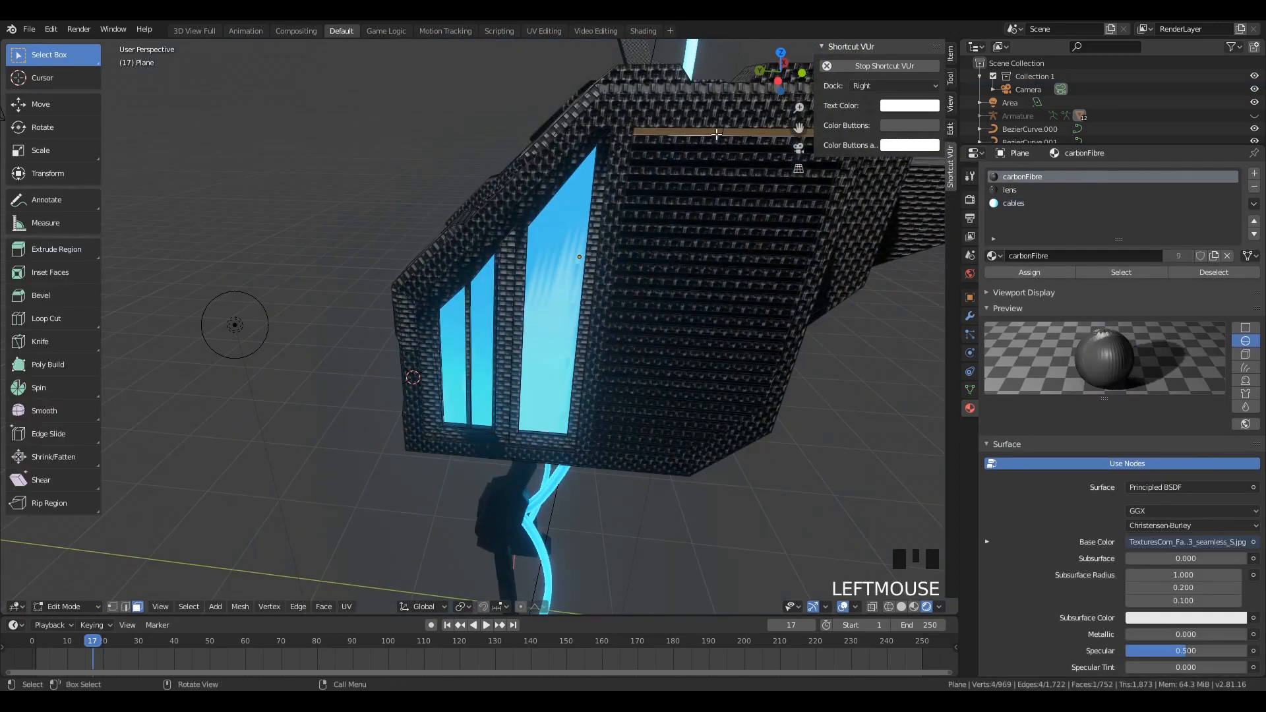
key(z)
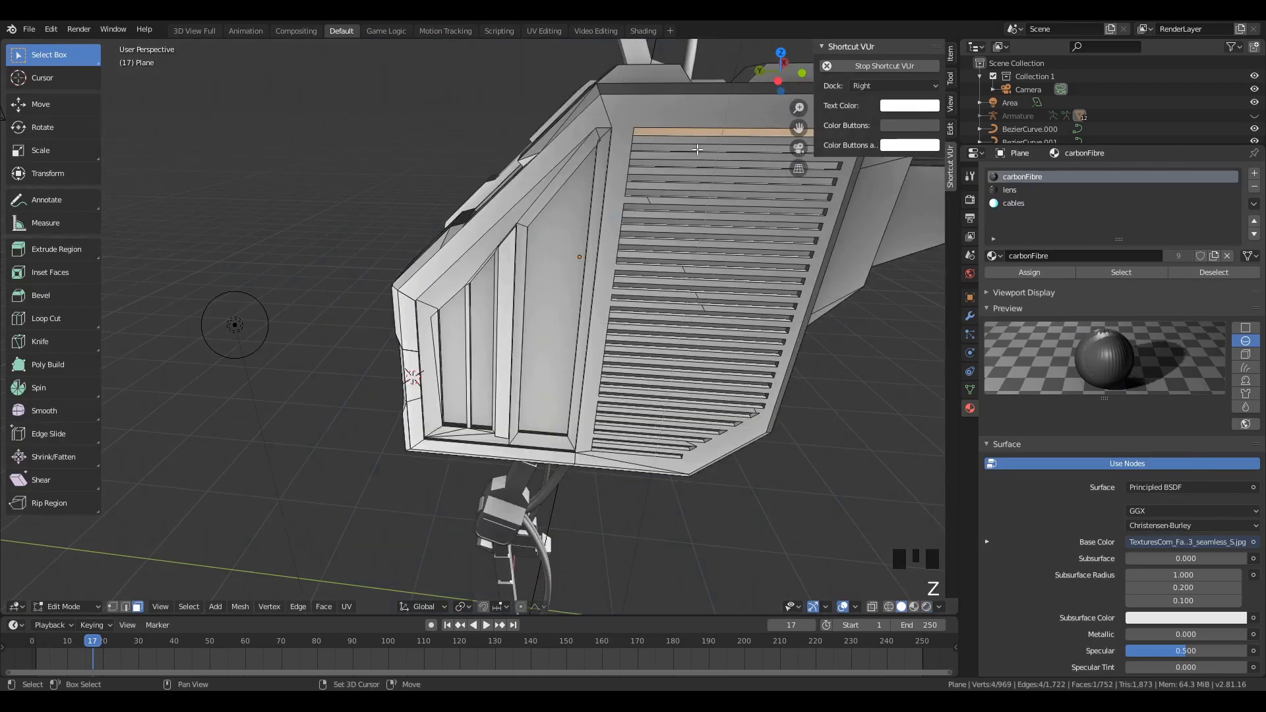
Step: From the left orthographic view, add all the remaining full-width slot faces of the side grille to the selection
middle_drag(697, 150, 701, 142)
key(ctrl+KP_3)
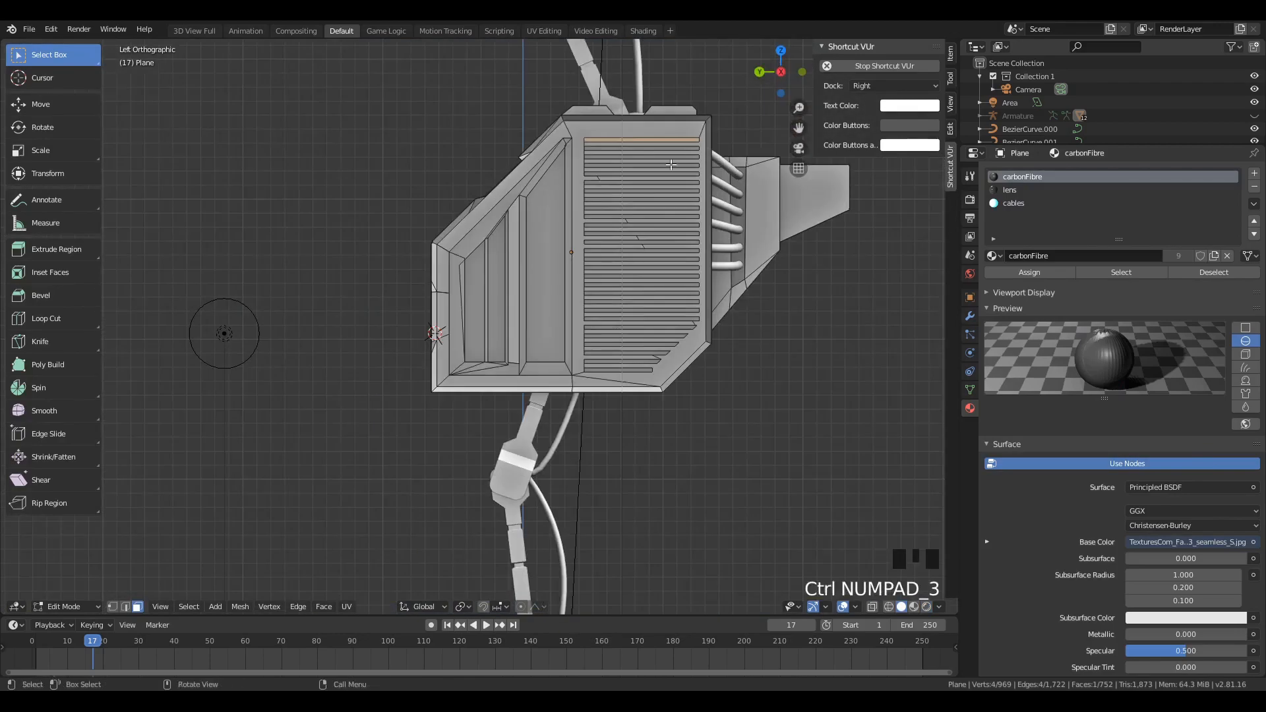
scroll(671, 164, up, 1)
scroll(649, 118, up, 5)
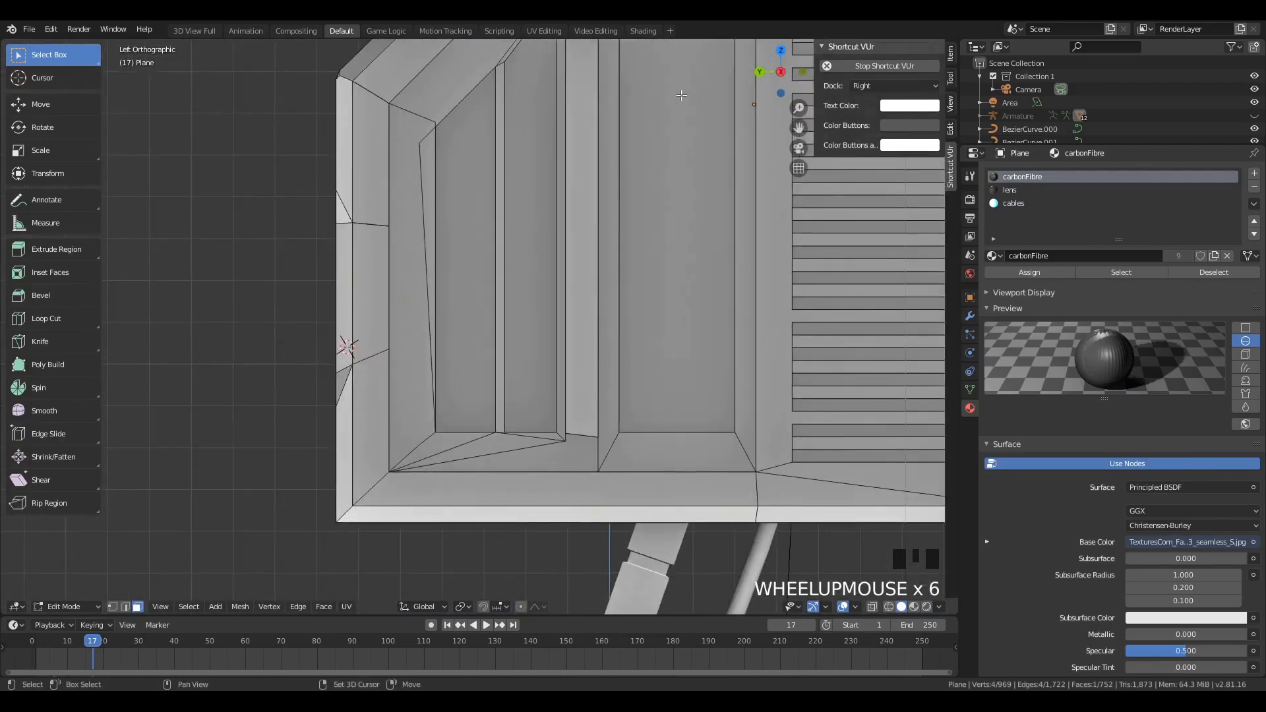
shift+middle_drag(877, 99, 523, 129)
shift+click(524, 132)
shift+click(524, 158)
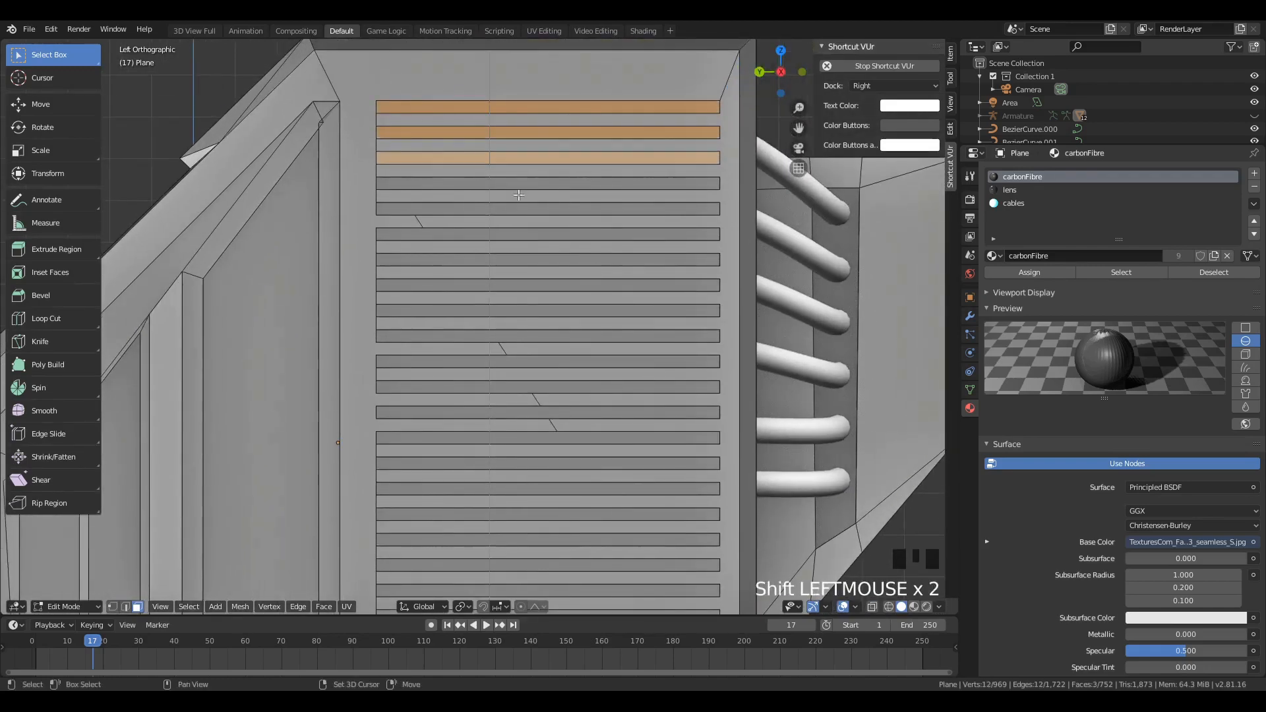
shift+click(526, 184)
shift+click(499, 228)
key(ctrl+z)
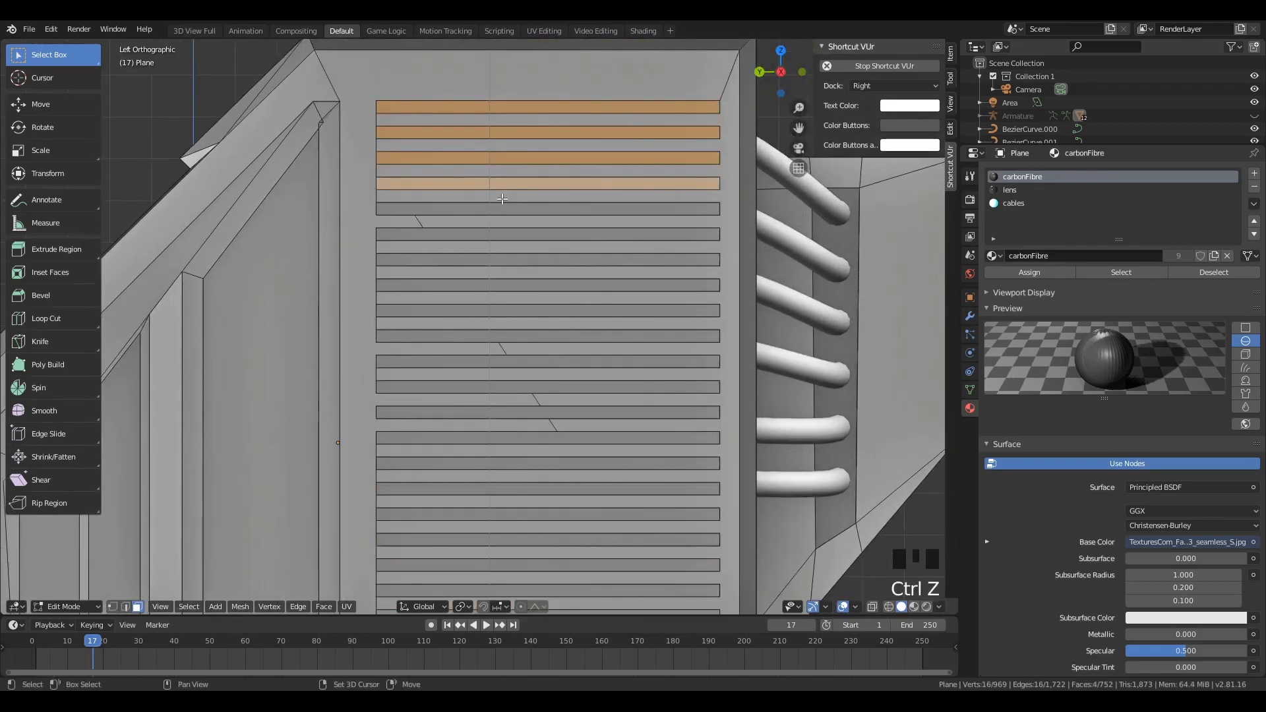
shift+click(489, 209)
shift+click(464, 234)
shift+click(442, 260)
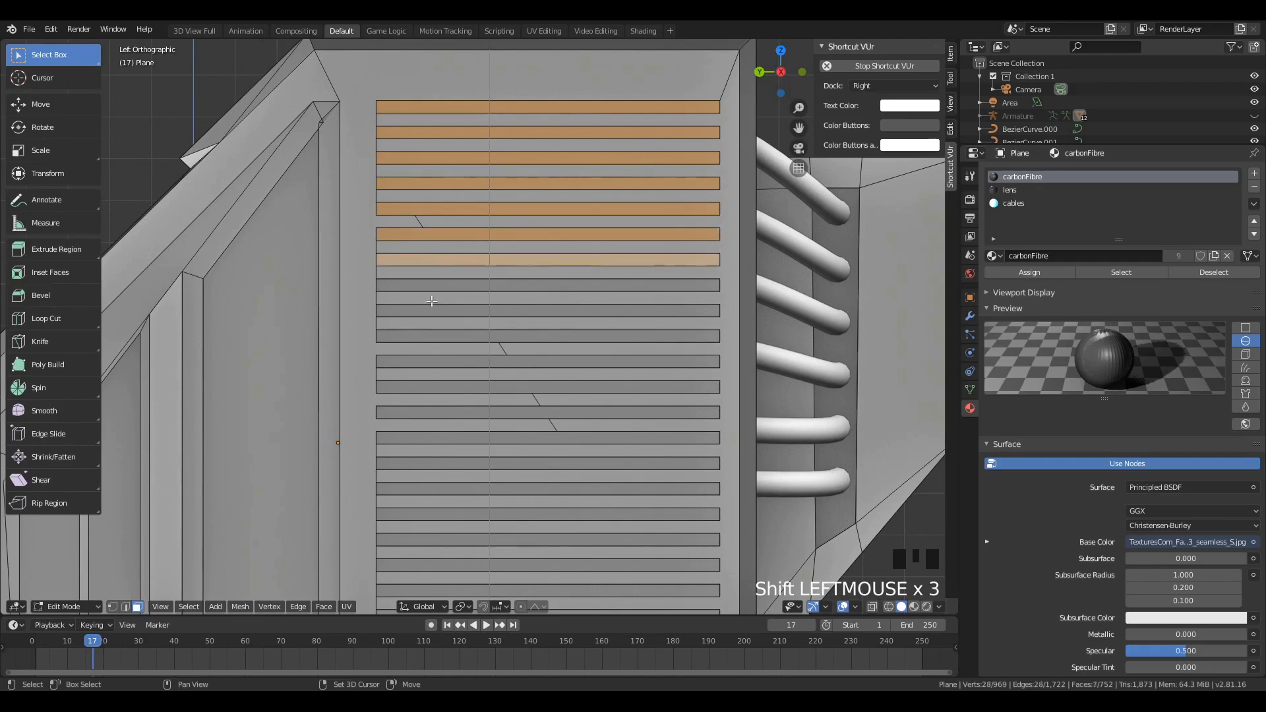
shift+click(432, 286)
shift+click(430, 312)
shift+click(428, 337)
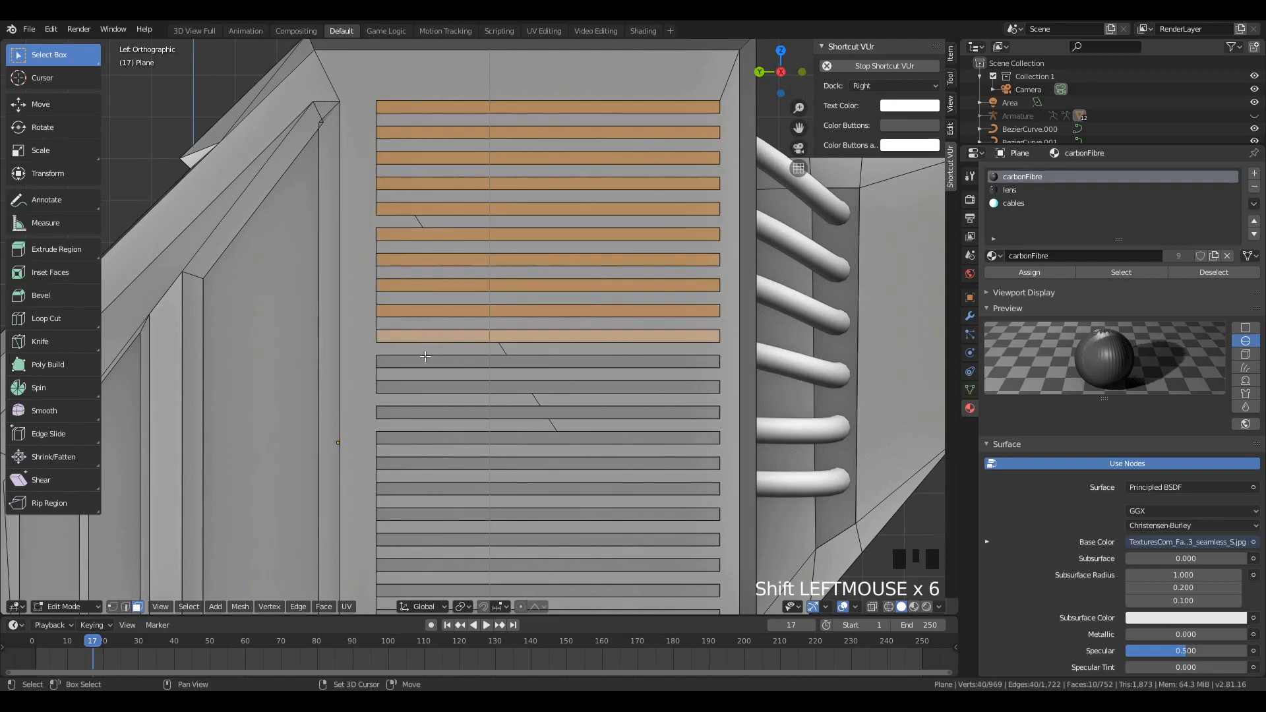
shift+click(423, 361)
shift+click(413, 394)
key(ctrl+z)
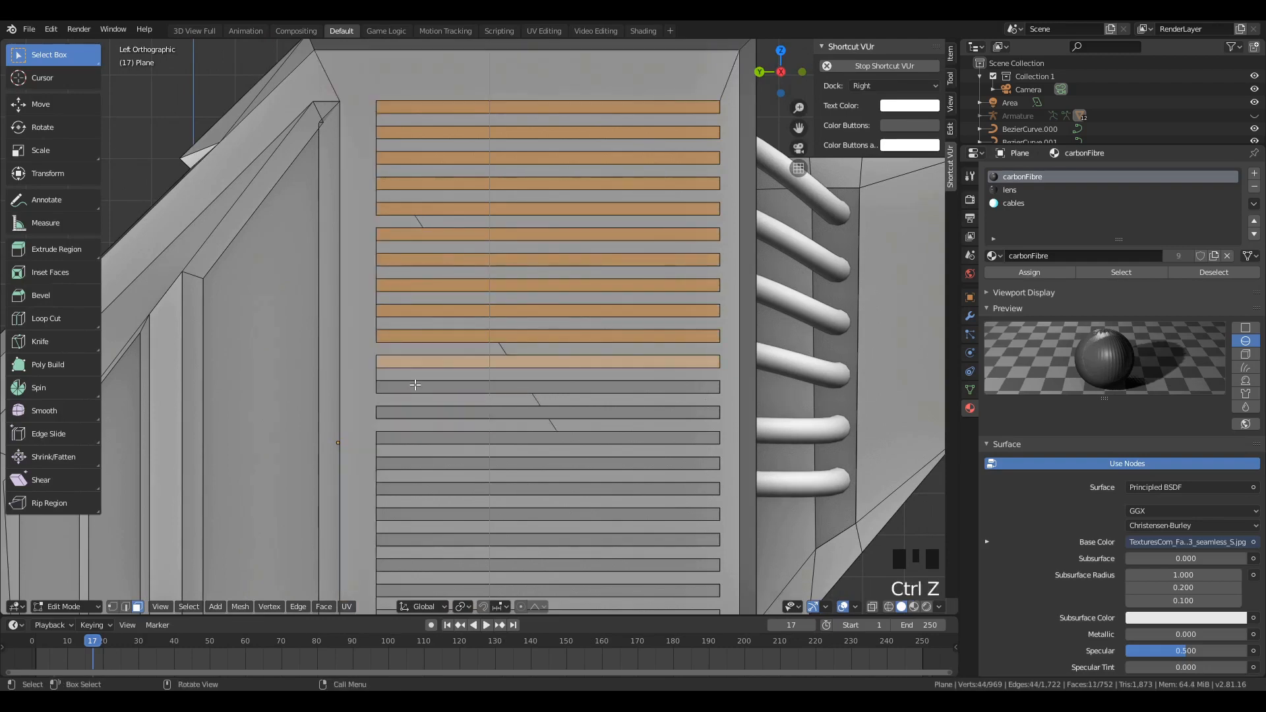
shift+click(410, 388)
shift+click(403, 412)
shift+click(399, 439)
shift+click(402, 467)
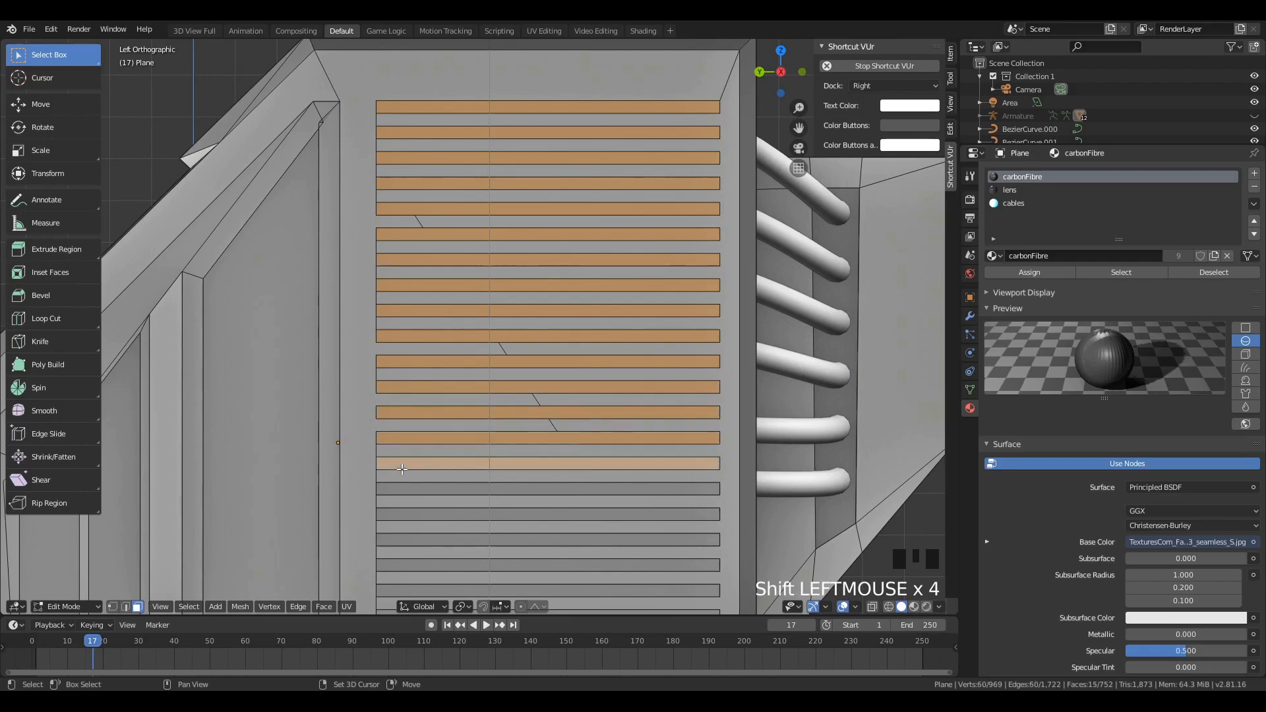
shift+click(407, 491)
shift+click(407, 516)
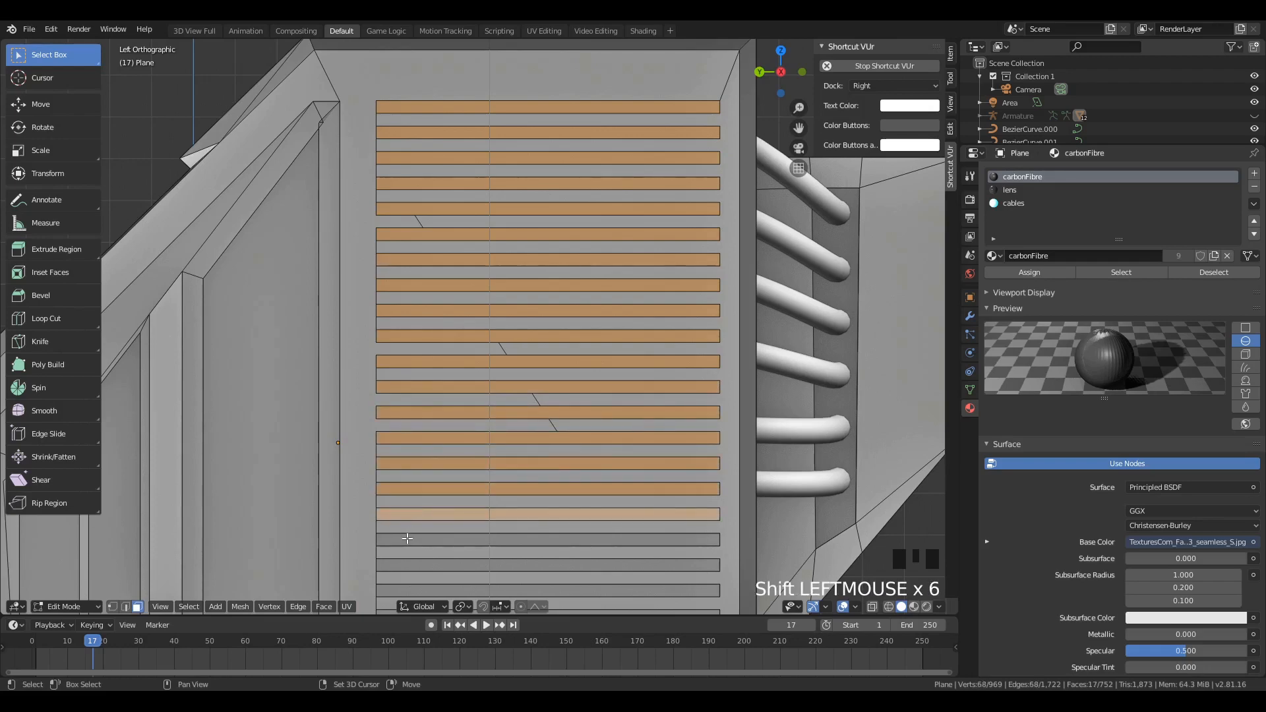
shift+click(408, 541)
shift+click(411, 566)
scroll(413, 565, down, 1)
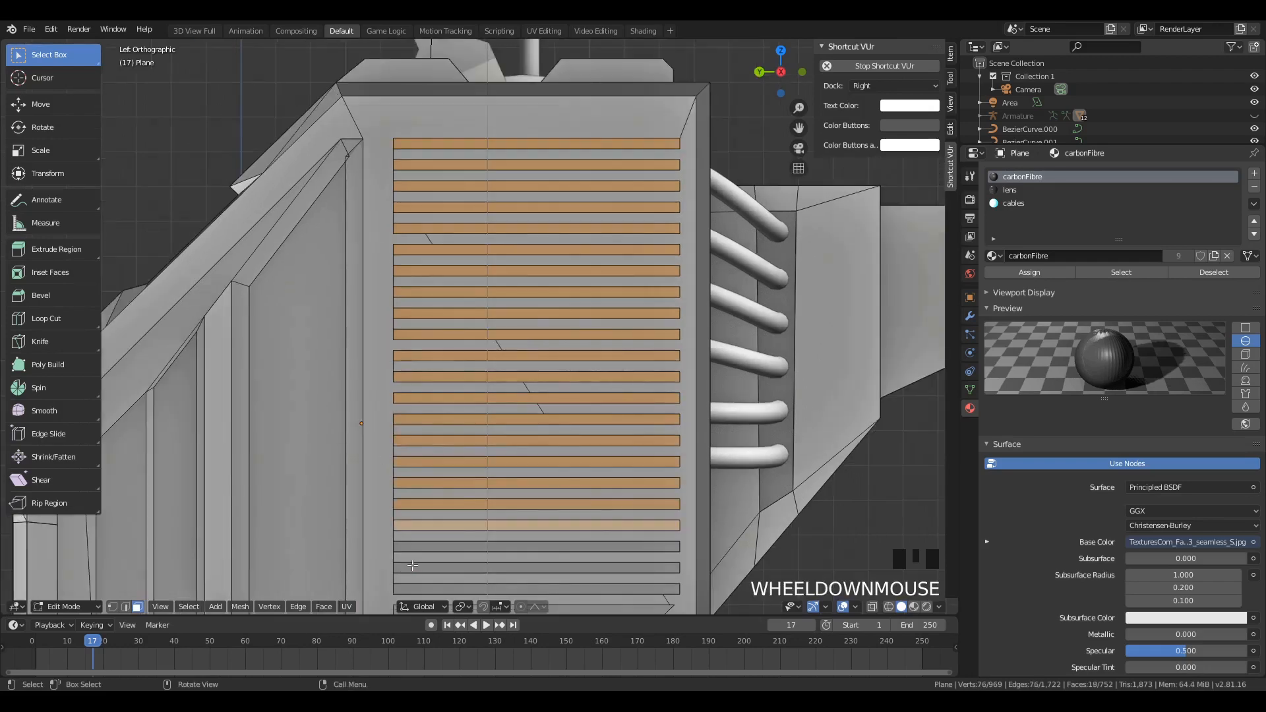
shift+click(441, 547)
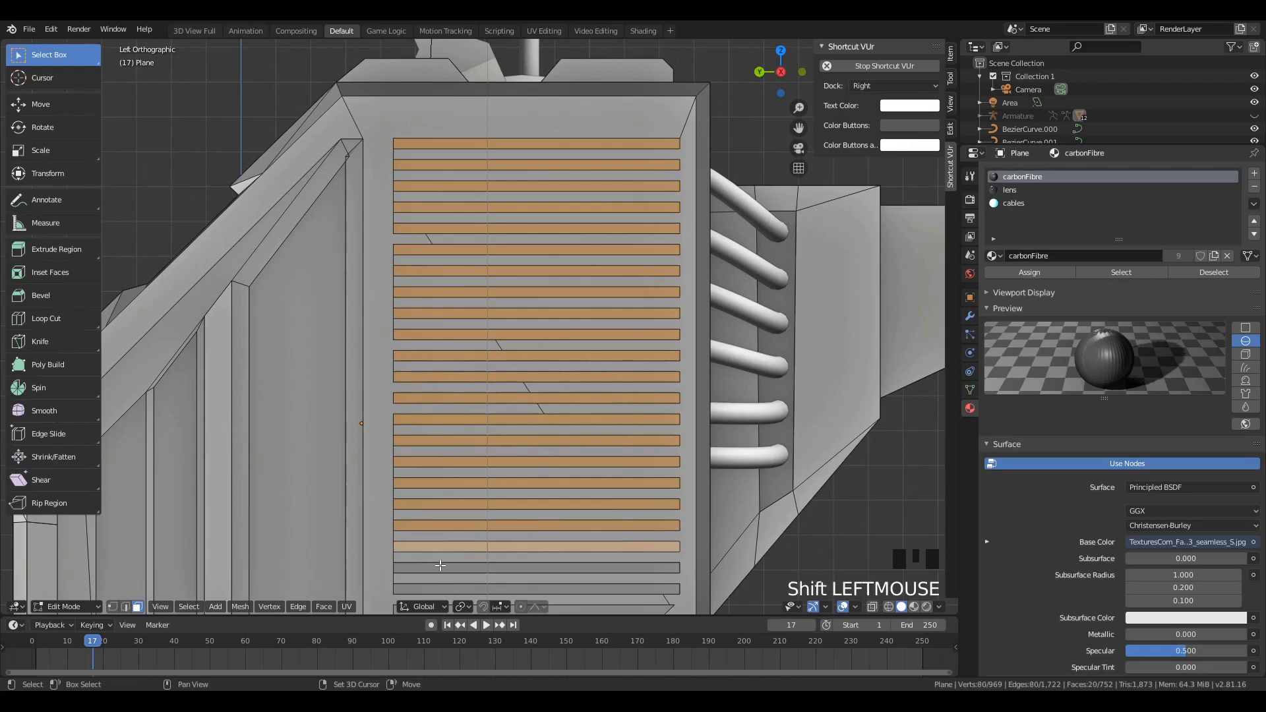
shift+click(441, 567)
shift+click(445, 591)
Step: Try to add the shortened, tapering slot faces at the bottom of the side grille to the selection
scroll(491, 534, down, 2)
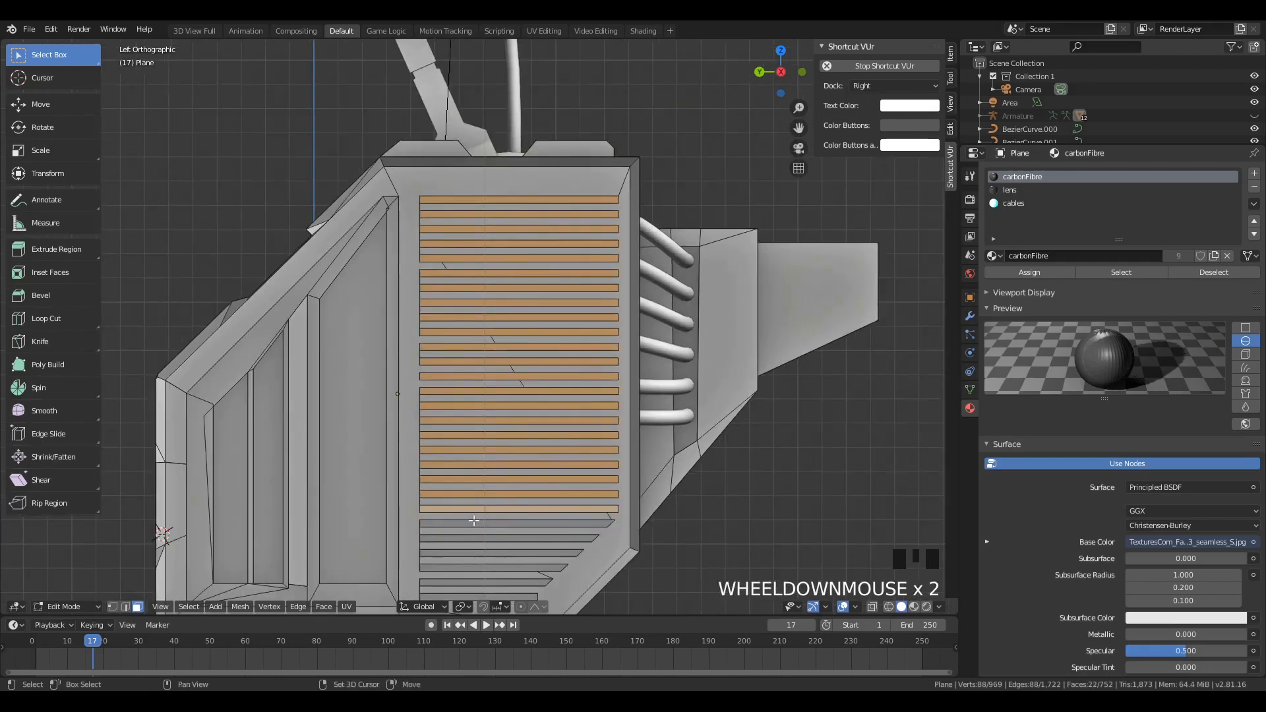
shift+click(474, 525)
shift+click(461, 537)
shift+click(448, 547)
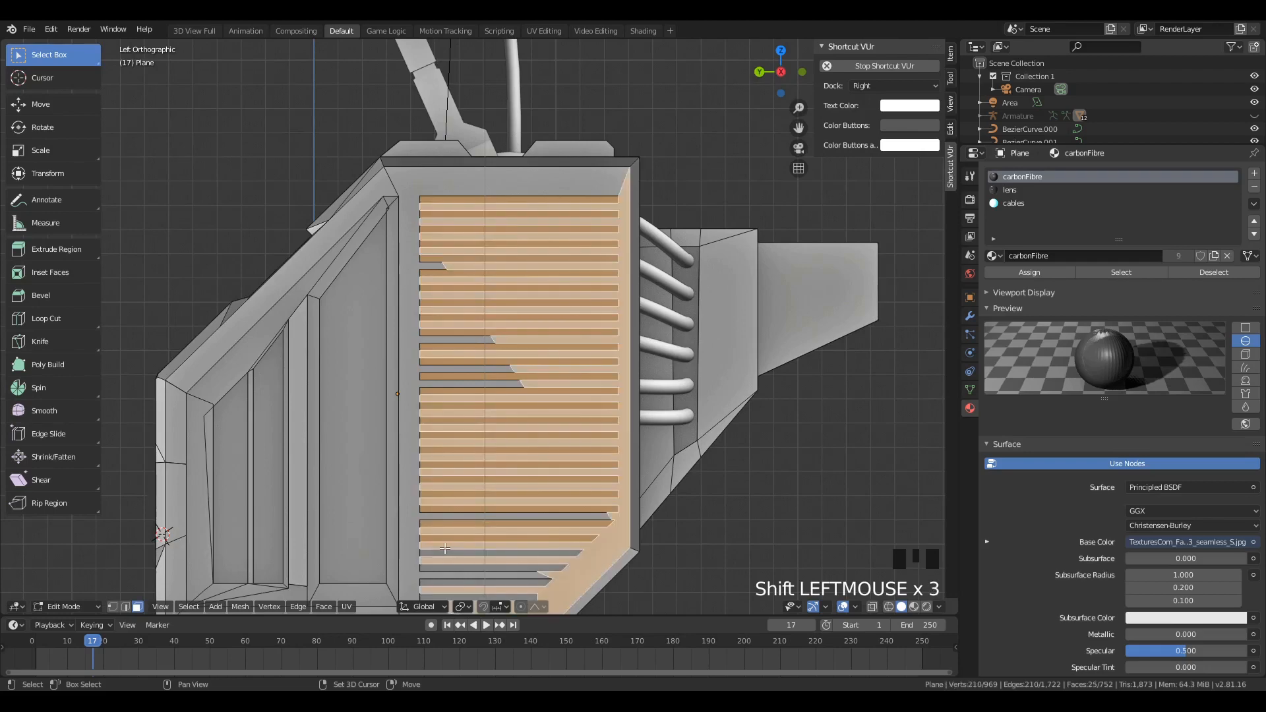
key(ctrl+z)
shift+click(610, 543)
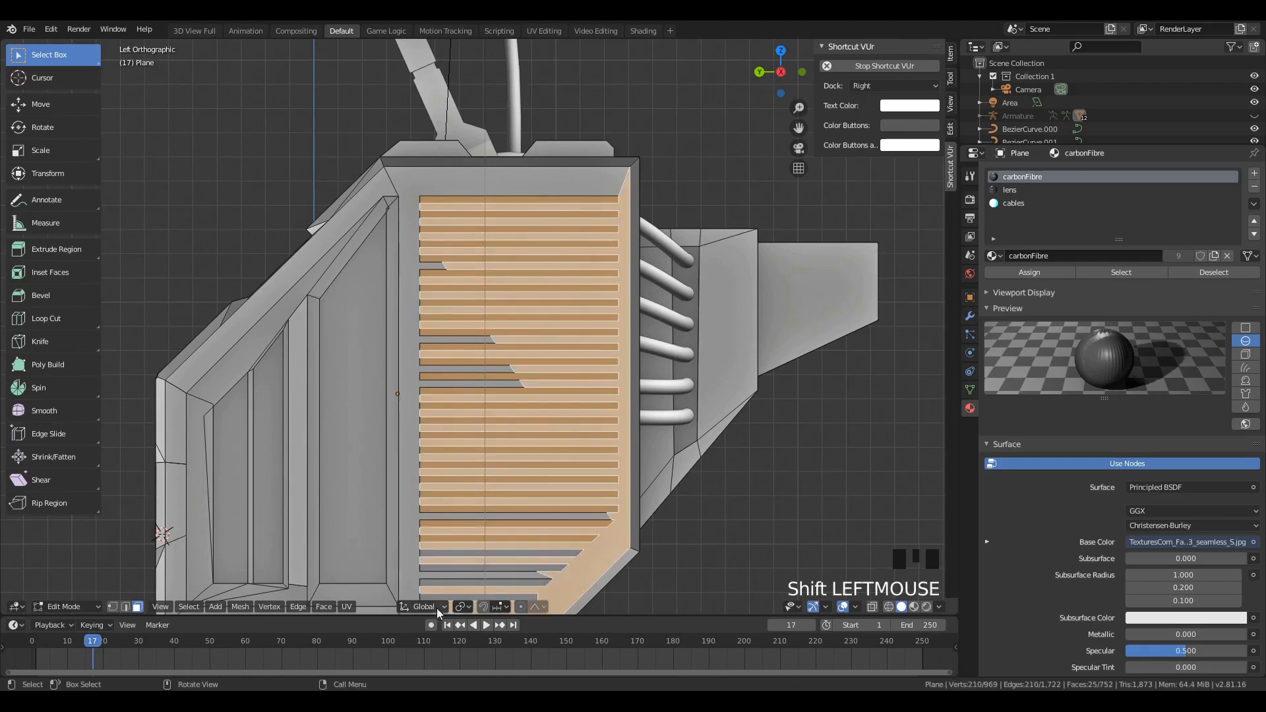
Step: Clear the selection and box-select all slot faces of the side grille, leaving the surrounding frame face out
key(a)
key(a)
key(a)
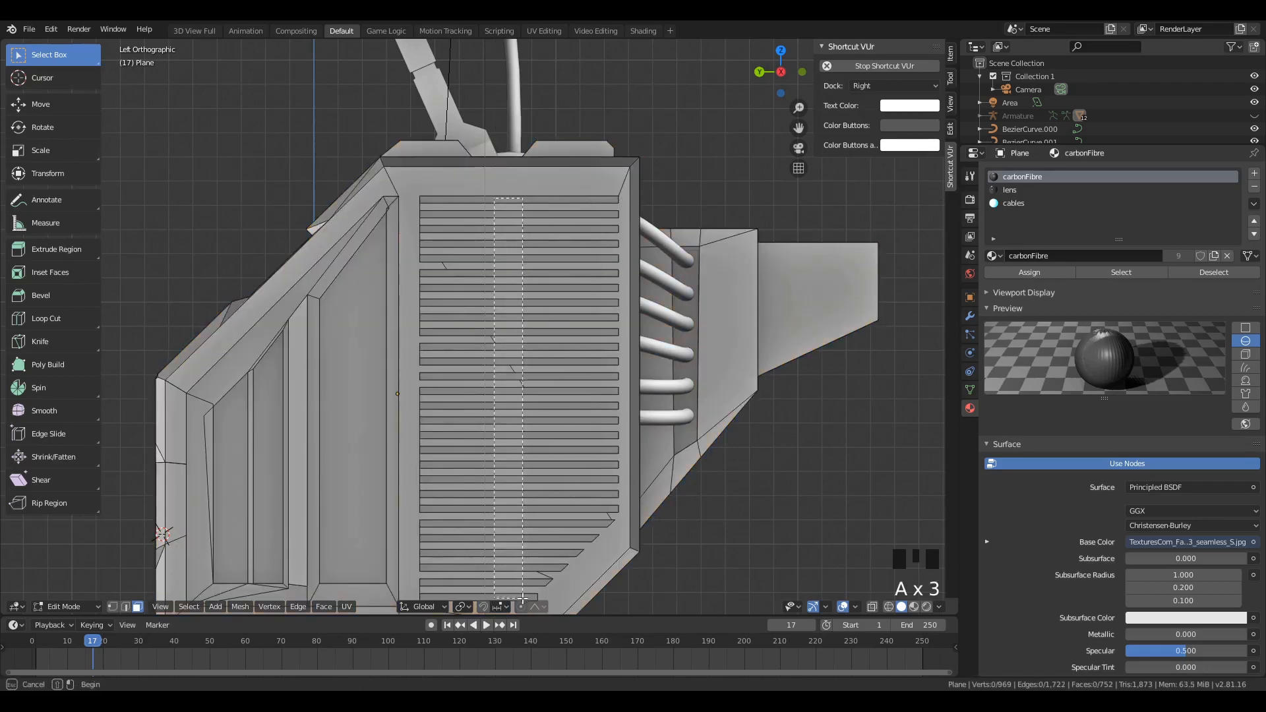
drag(523, 598, 522, 598)
scroll(501, 587, down, 2)
shift+click(464, 570)
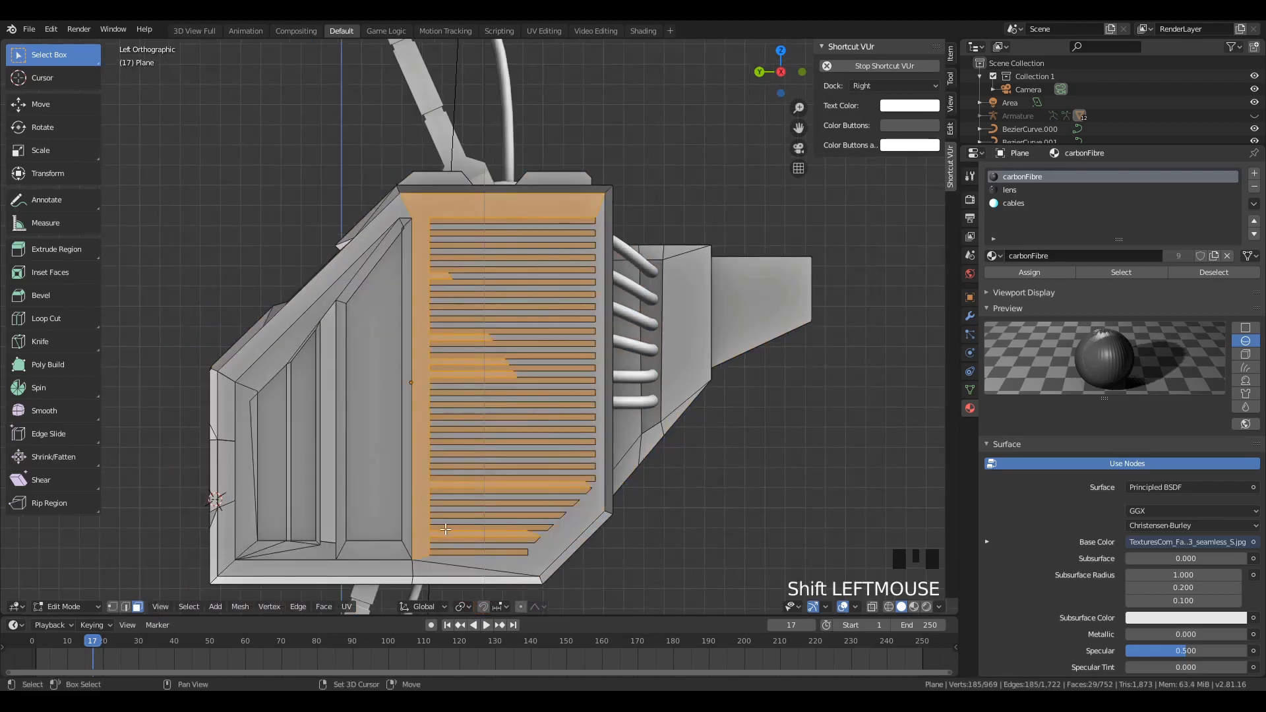
shift+click(426, 511)
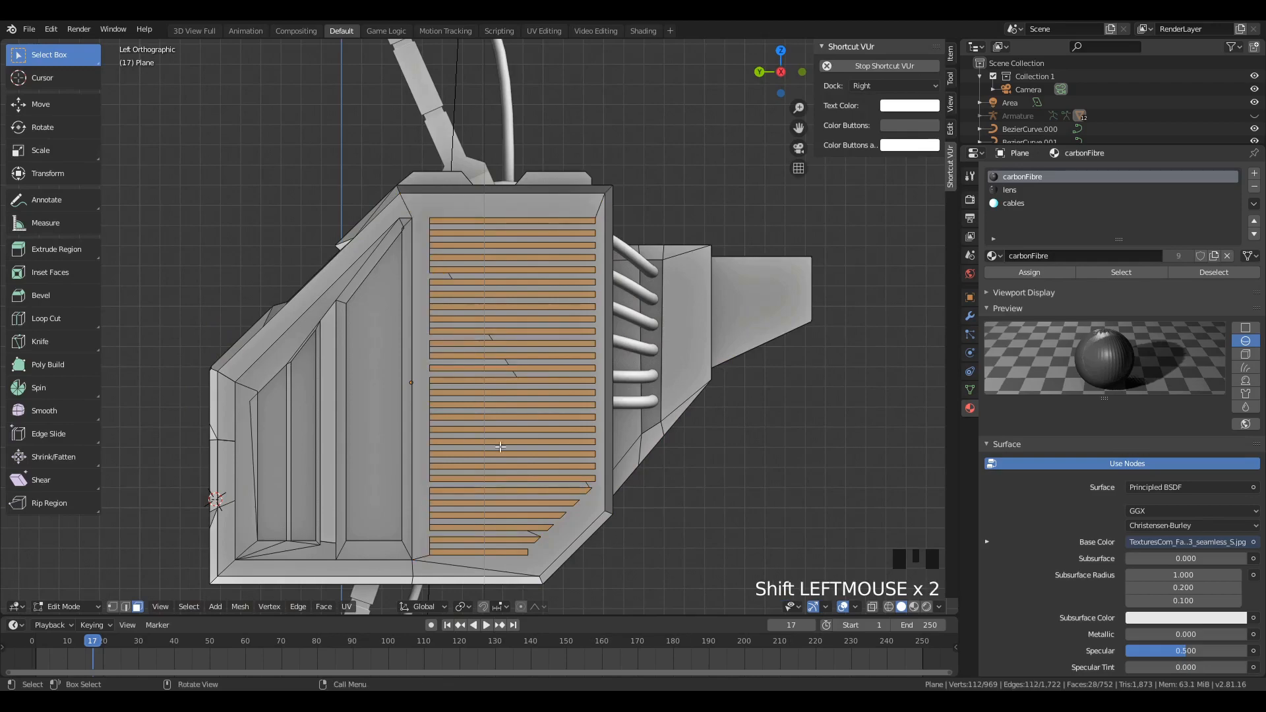
Step: Assign the cables material to the selected slot faces of the side grille
scroll(572, 429, up, 2)
middle_drag(573, 429, 501, 369)
scroll(528, 395, down, 3)
scroll(468, 365, up, 1)
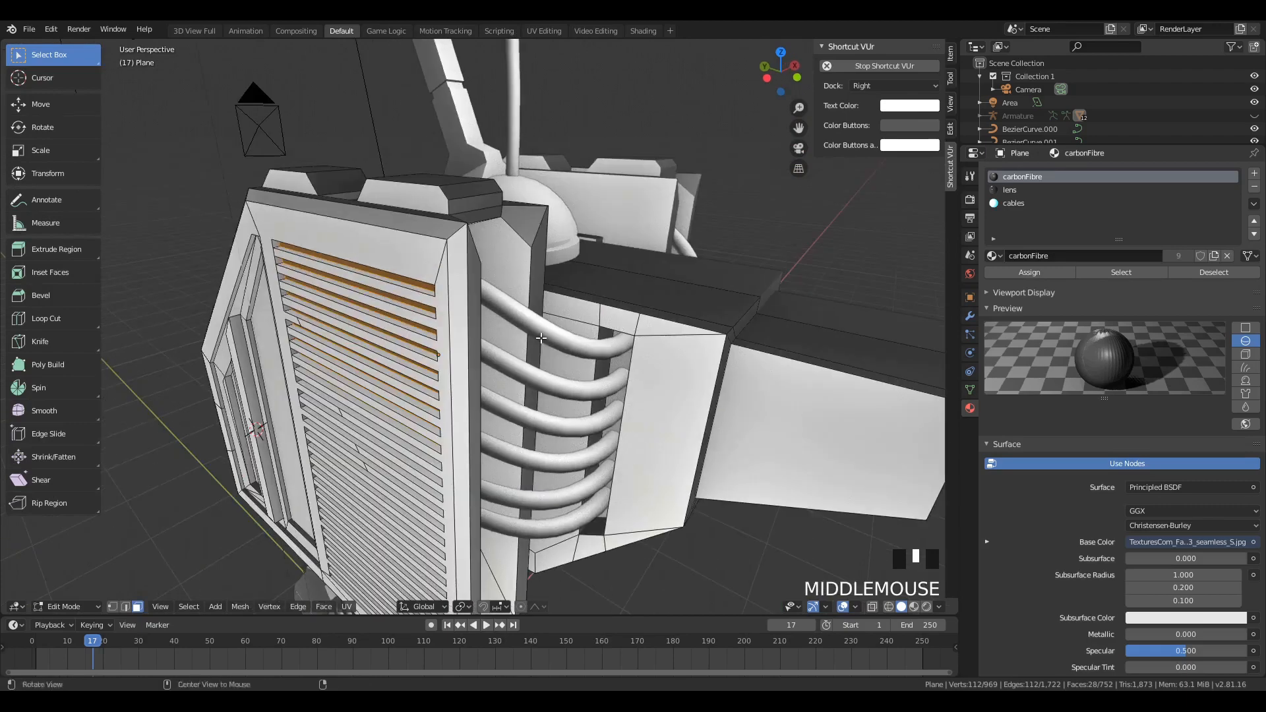
click(1037, 203)
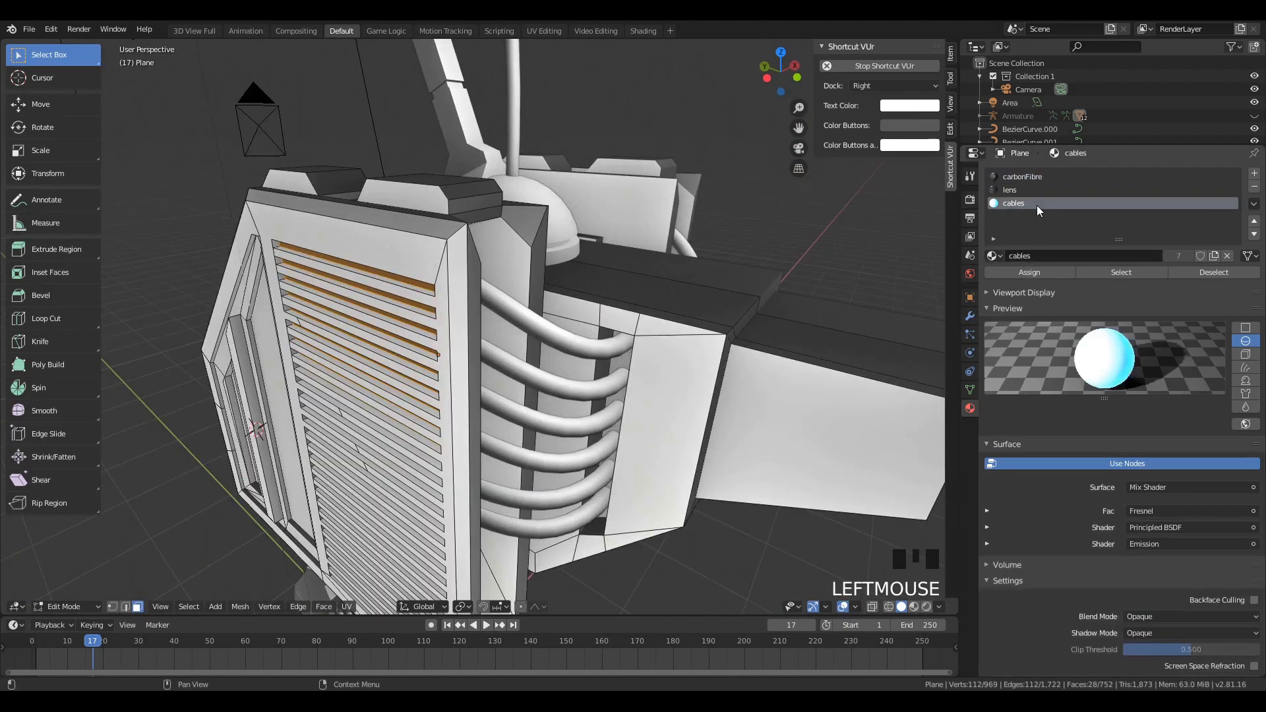
click(1030, 272)
Step: Check the glowing side grille and panels in Object Mode with rendered shading and nothing selected
key(Tab)
middle_drag(503, 434, 605, 402)
key(z)
key(a)
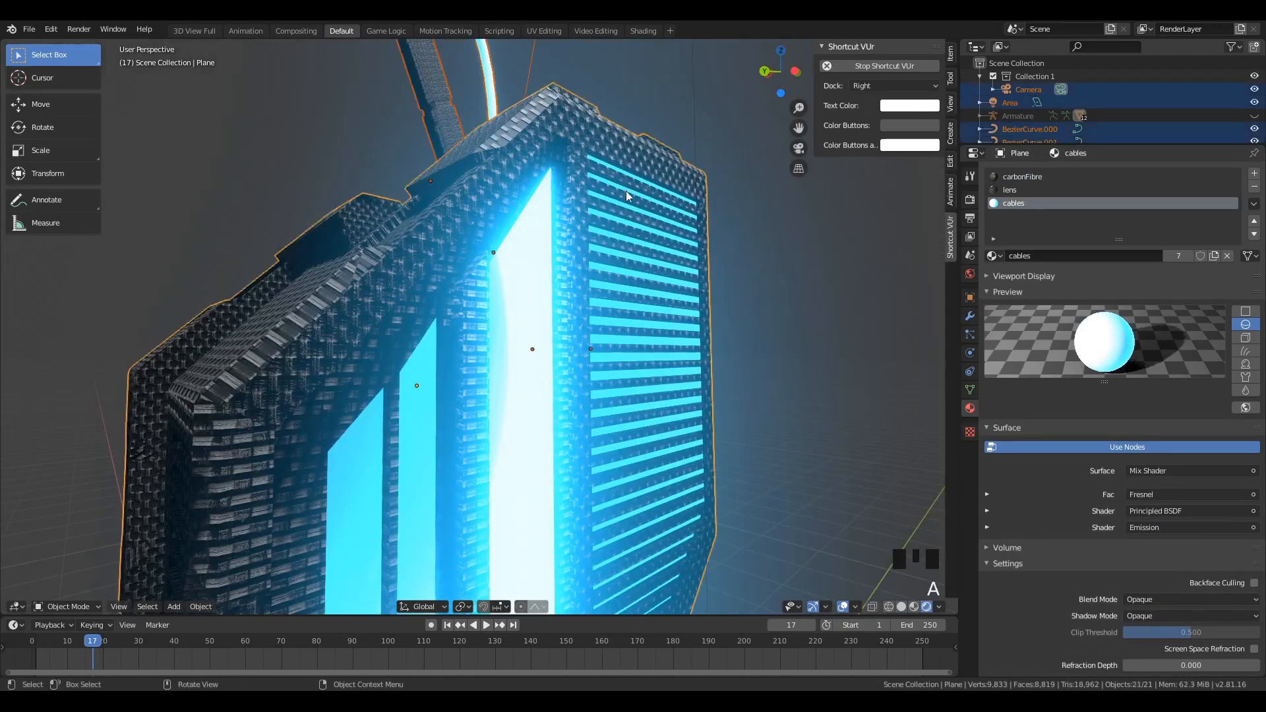
key(alt+a)
middle_drag(627, 196, 683, 304)
key(Tab)
key(Tab)
key(Tab)
key(Tab)
Step: Select the body and make its cables material a single-user copy, separate from the other objects
click(683, 303)
scroll(685, 302, down, 3)
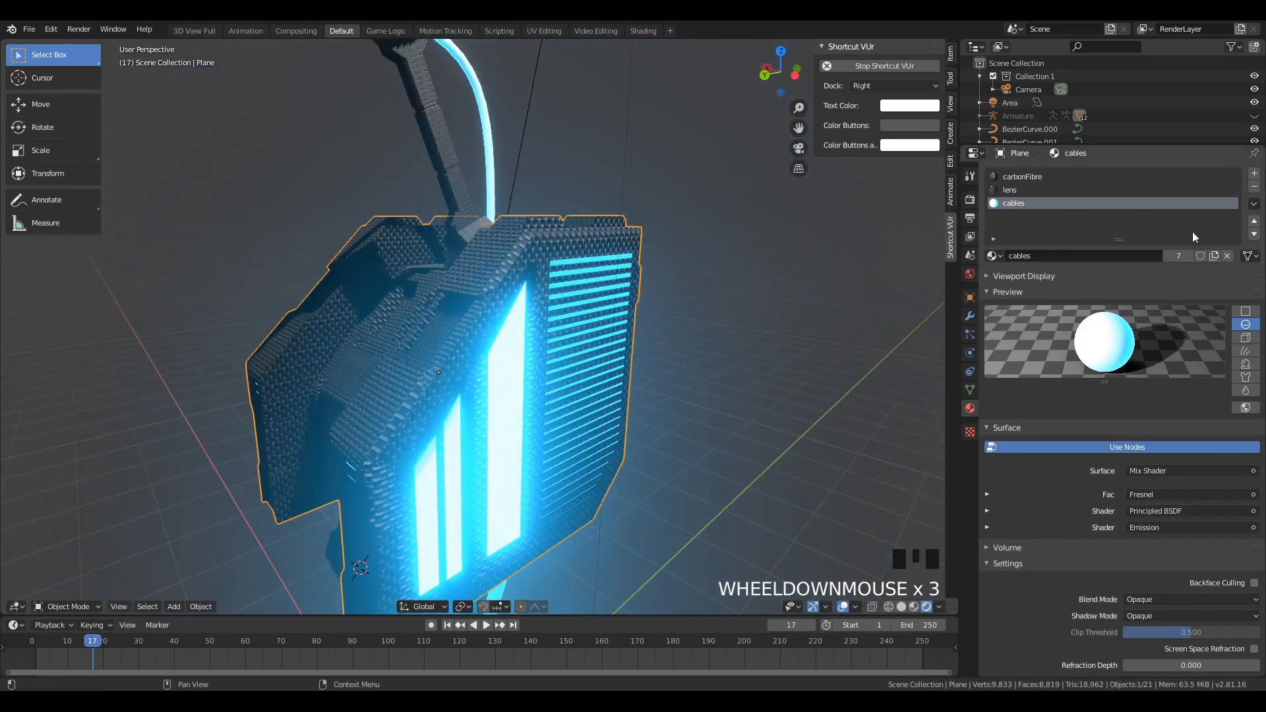
click(1178, 256)
middle_drag(706, 403, 765, 405)
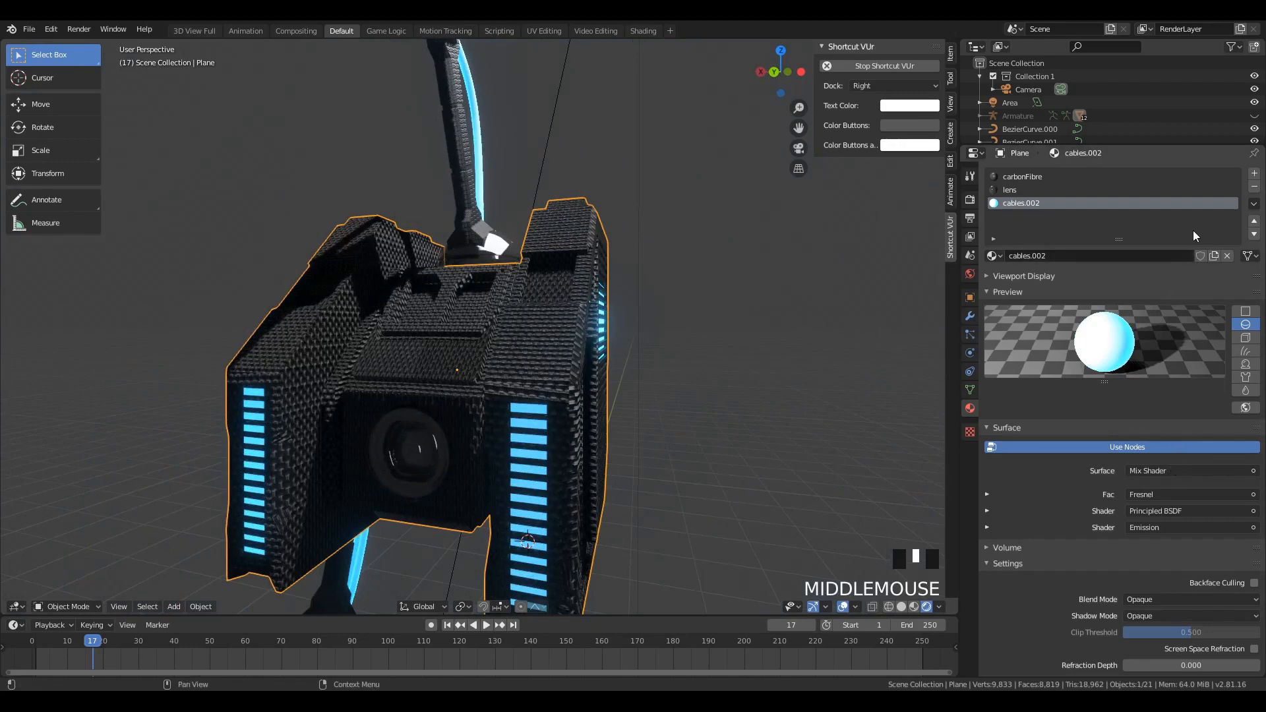
middle_drag(563, 393, 360, 381)
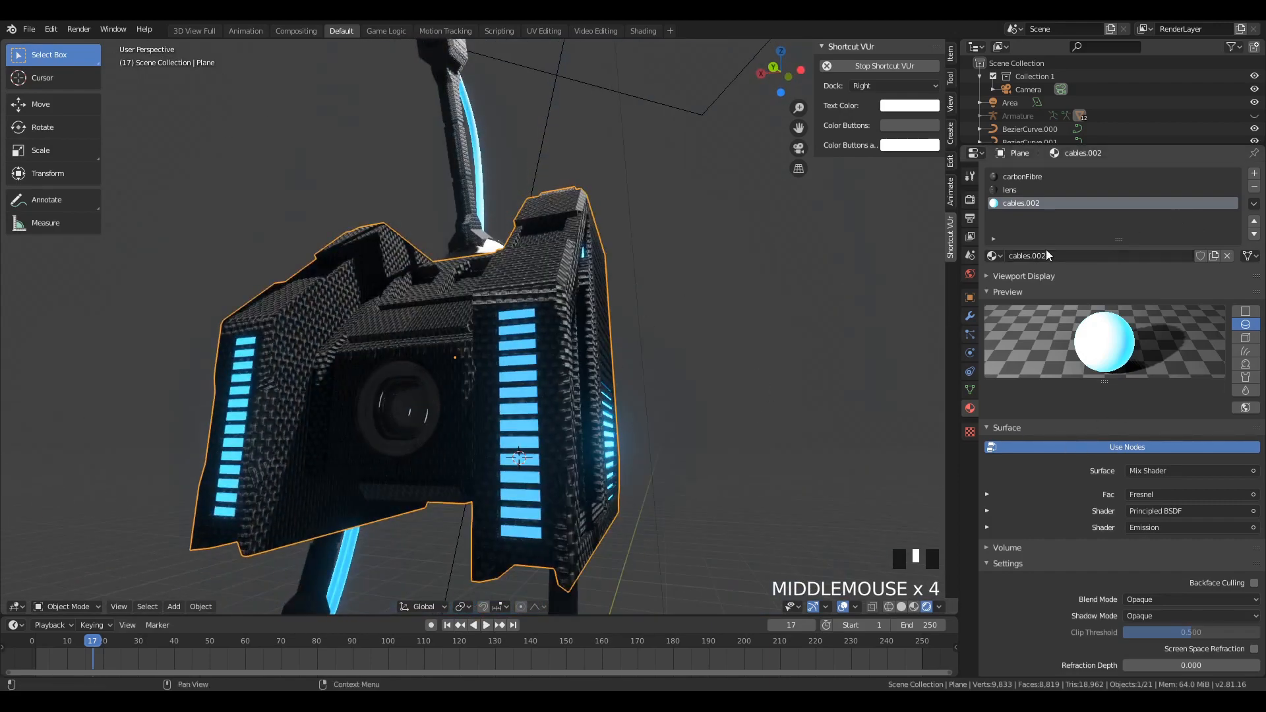
Step: Change the surface shader of the body's cables.002 material from Mix Shader to Emission
click(1134, 447)
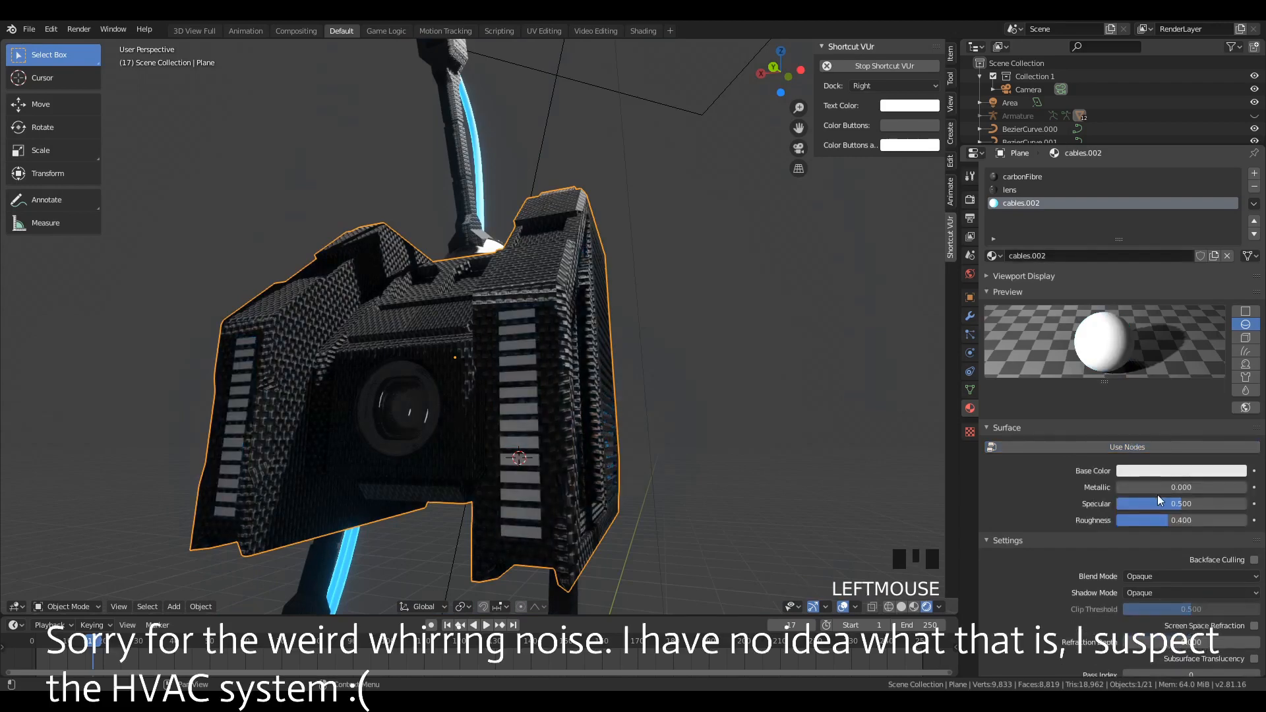
click(1170, 449)
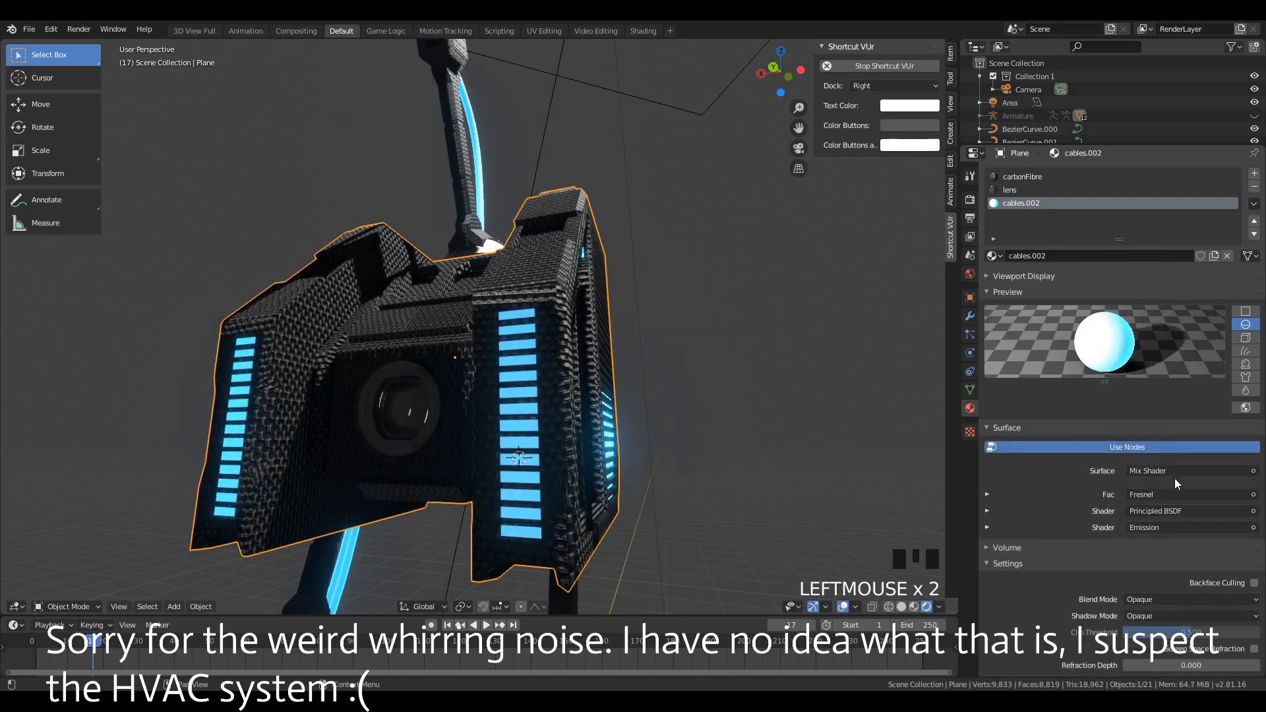
click(1175, 477)
middle_drag(510, 422, 260, 411)
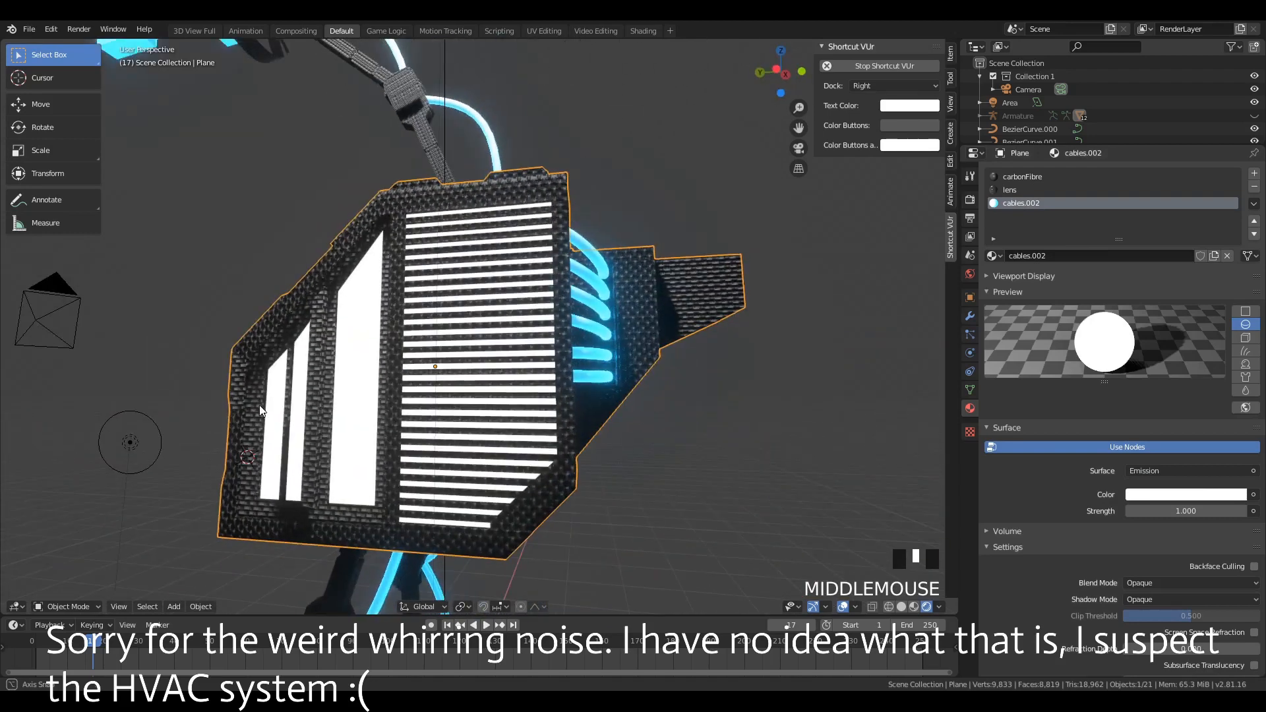
Step: Set the cables.002 emission color to cyan by sampling it from the glowing cables behind the body
click(1194, 493)
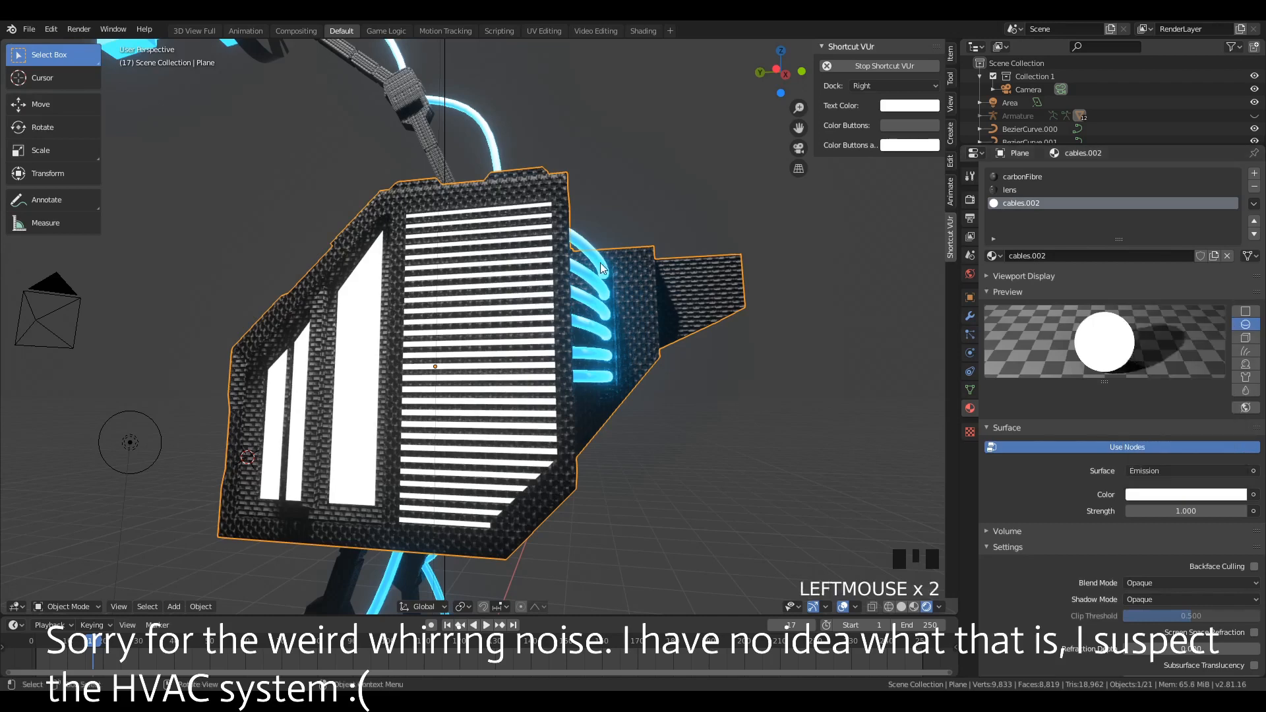
click(1234, 496)
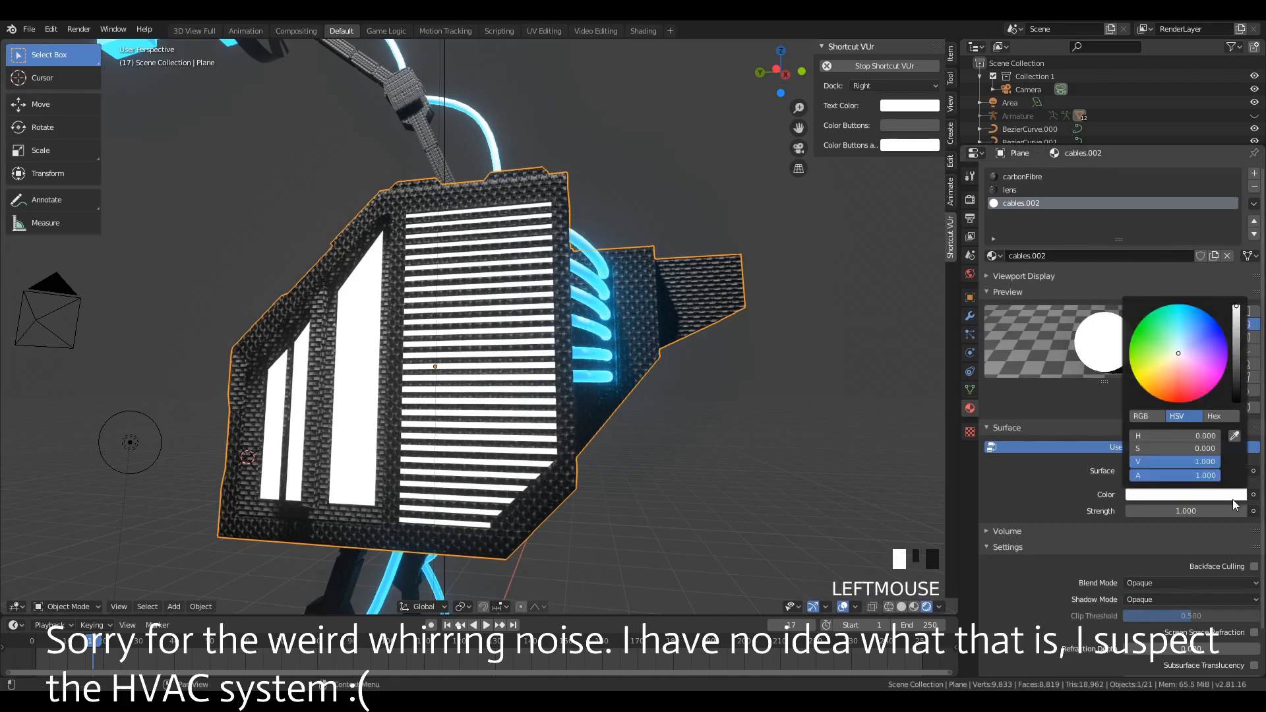
click(1234, 439)
click(605, 277)
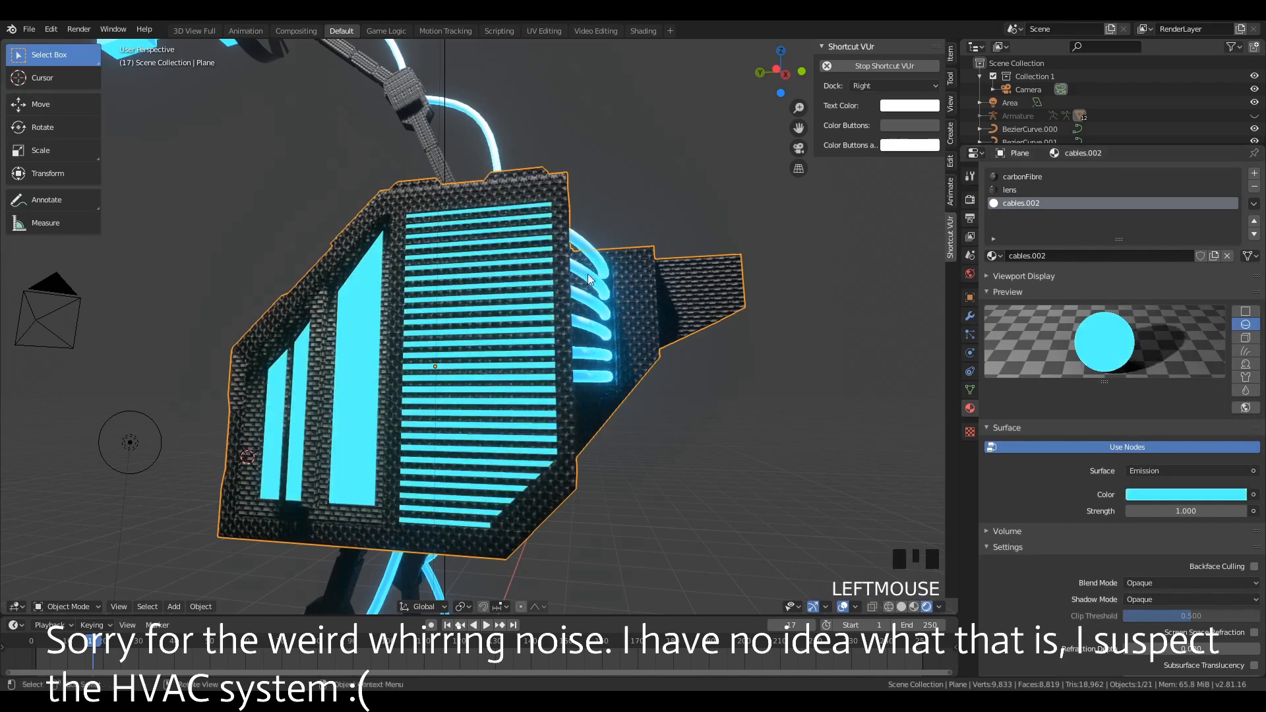
Step: Raise the emission strength of the cables.002 material to 5.9
middle_drag(604, 277, 690, 322)
key(a)
key(a)
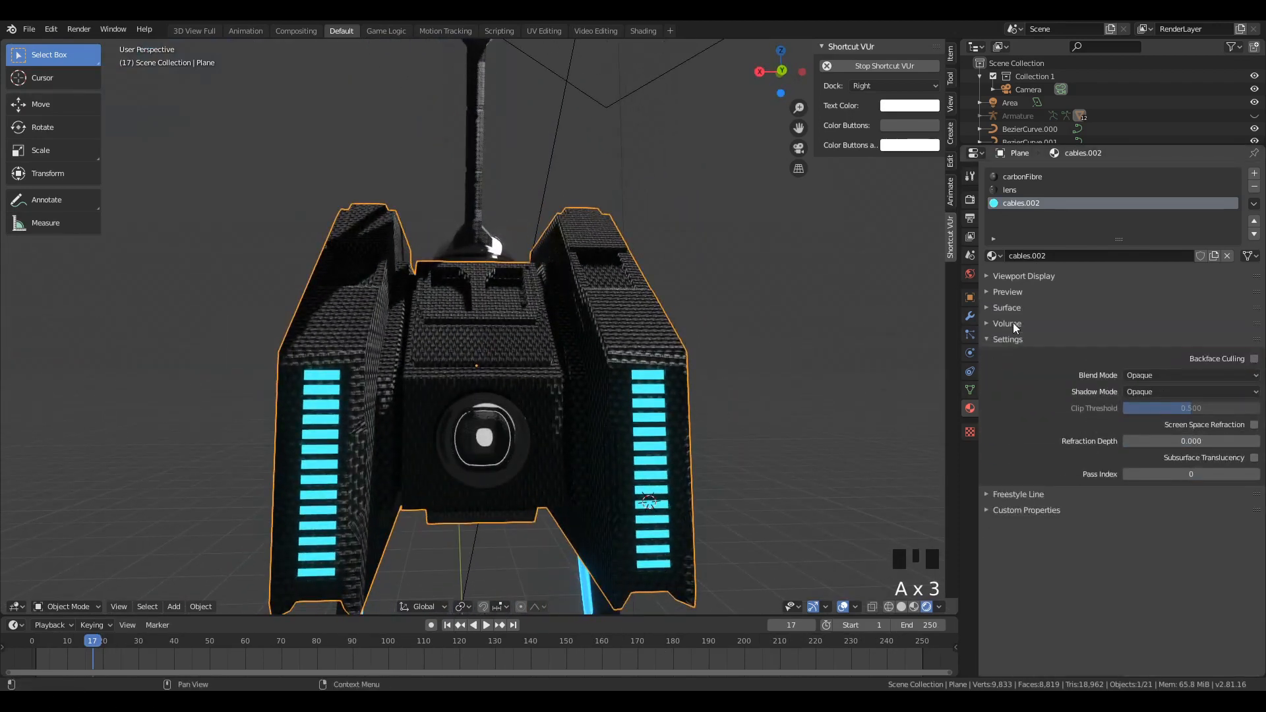
click(1007, 307)
click(1017, 289)
middle_drag(429, 409, 692, 402)
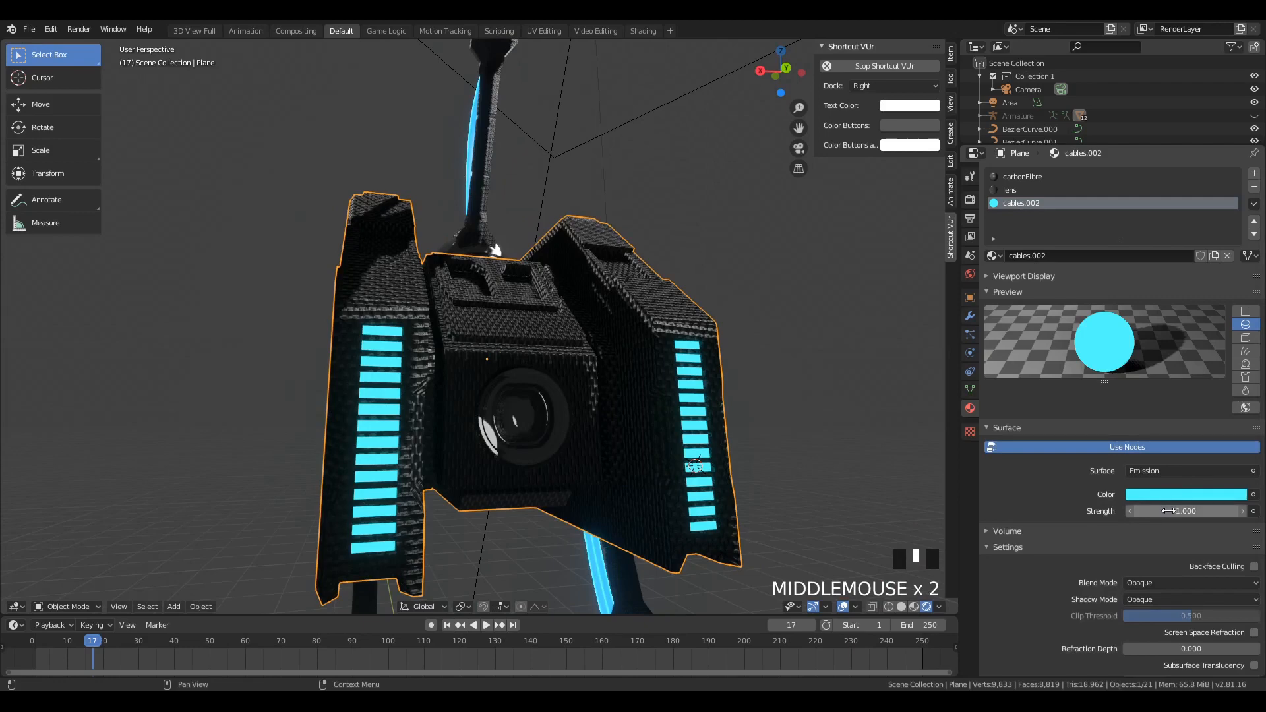
drag(1168, 511, 1195, 511)
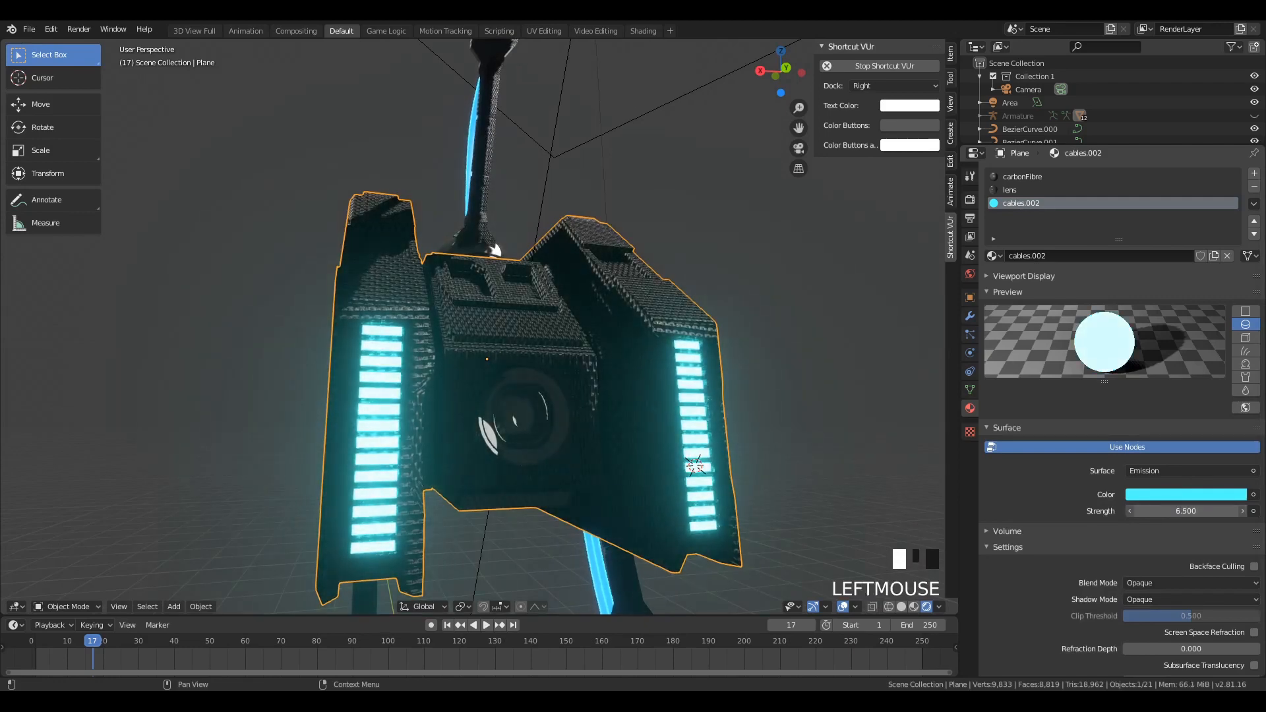
Step: Deselect everything and examine the glow of the front vents, side grille and cables from around the robot
key(a)
key(a)
middle_drag(616, 449, 500, 391)
scroll(463, 389, down, 2)
scroll(500, 391, down, 2)
key(a)
key(a)
key(a)
scroll(587, 441, up, 1)
middle_drag(587, 441, 640, 469)
scroll(565, 414, up, 1)
middle_drag(565, 414, 577, 453)
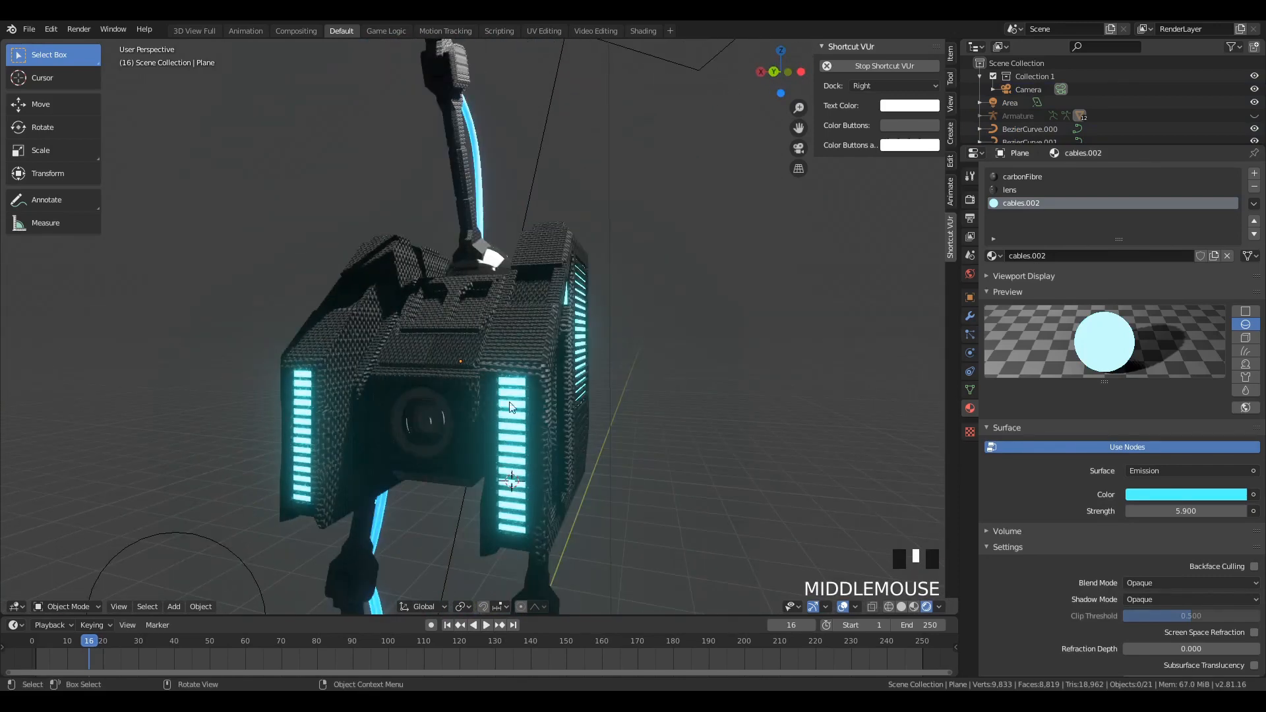
middle_drag(693, 426, 470, 464)
middle_drag(497, 207, 644, 193)
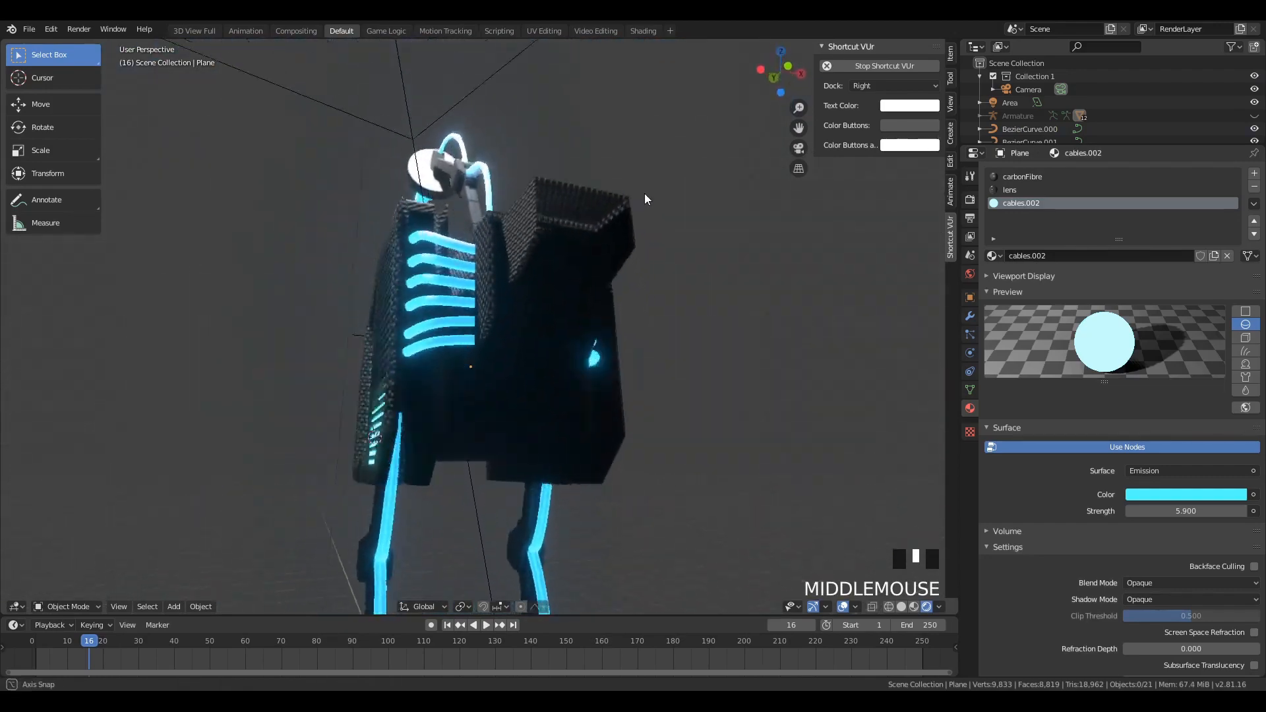
Step: Select two connected segments of one leg below the body and frame them in the right orthographic view
scroll(593, 349, down, 4)
middle_drag(594, 349, 414, 482)
scroll(391, 358, up, 2)
click(414, 481)
scroll(420, 469, up, 2)
shift+click(394, 554)
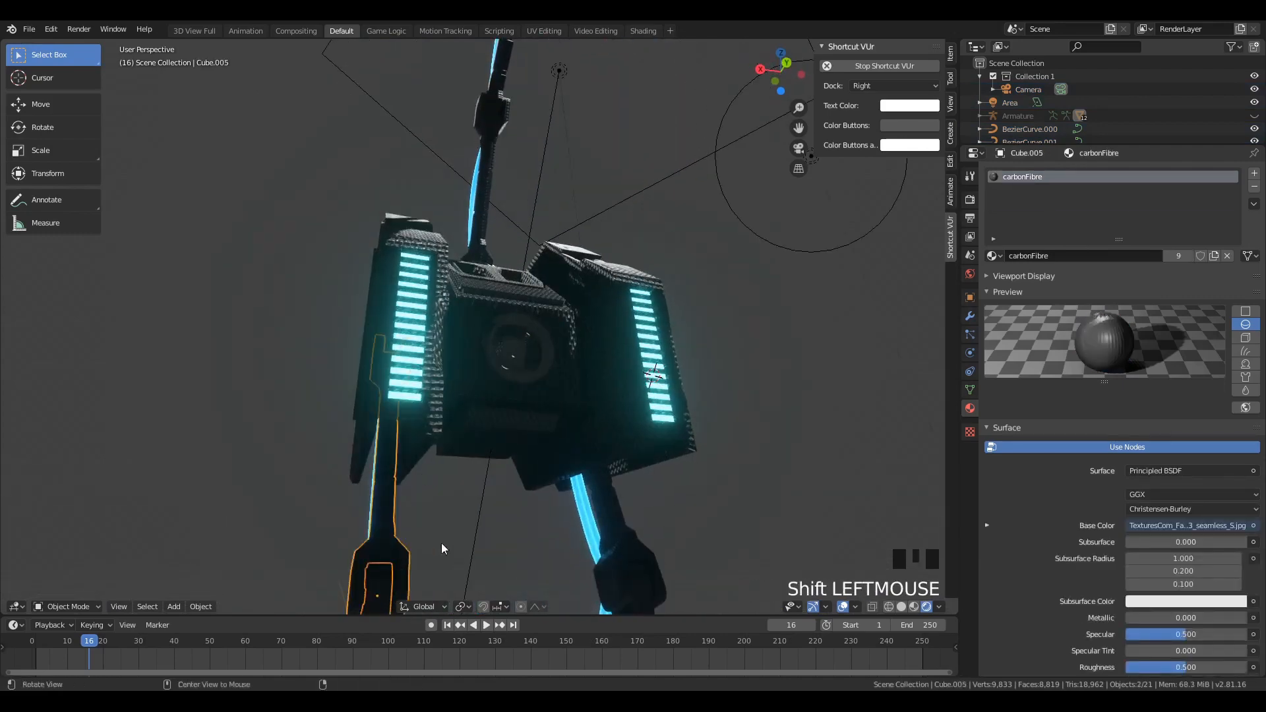
middle_drag(441, 543, 505, 521)
key(KP_3)
key(KP_Decimal)
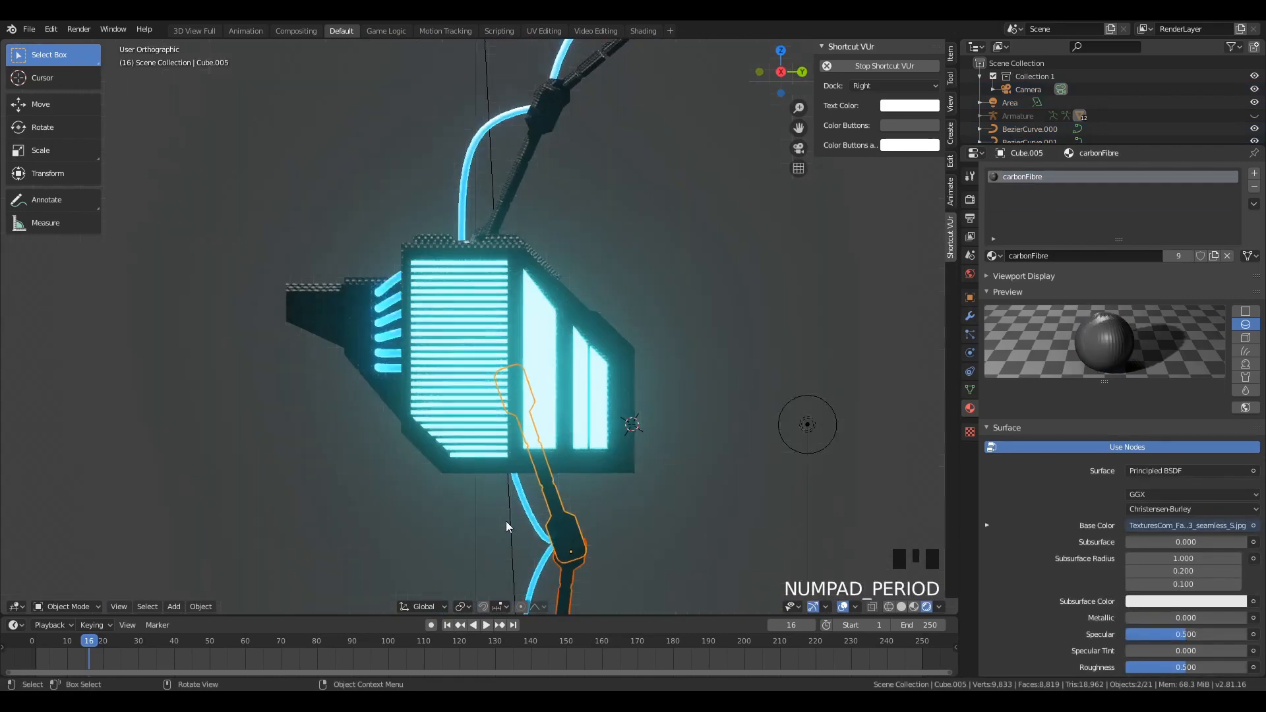
Step: Open the selected leg parts for mesh editing in wireframe and select the groove faces on the lower thigh
scroll(490, 266, up, 6)
key(Tab)
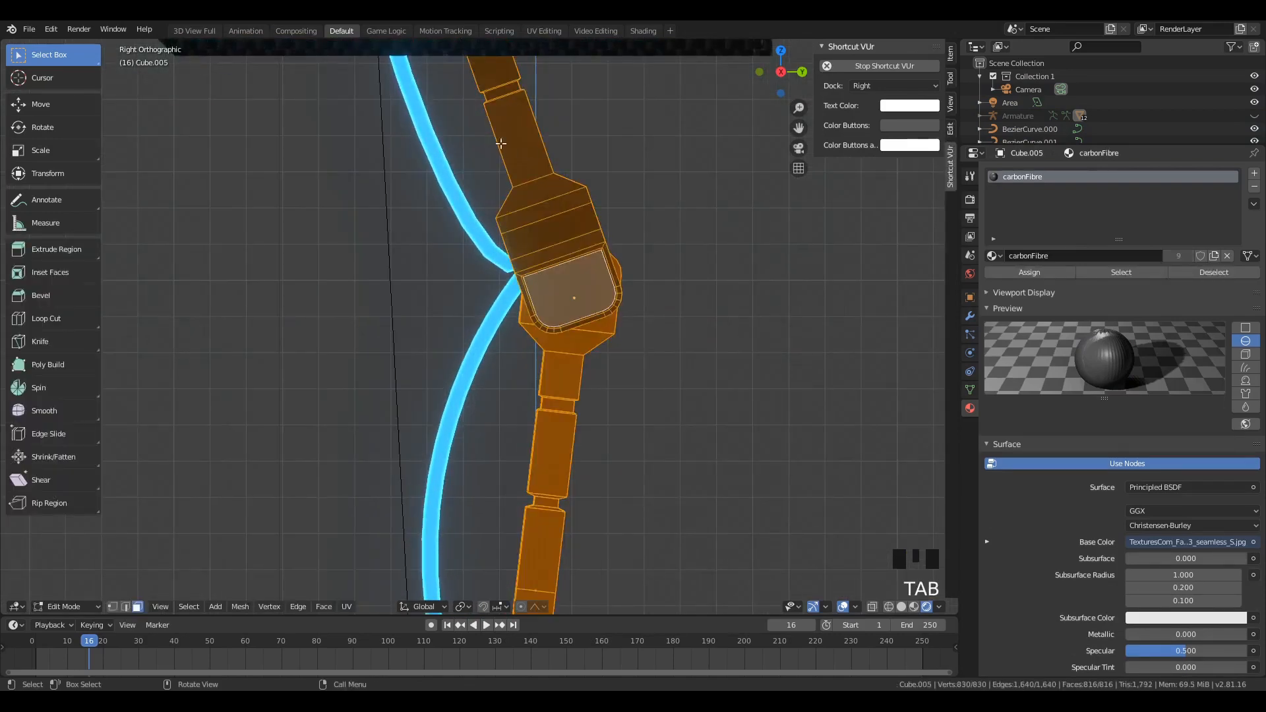
scroll(501, 143, down, 1)
key(a)
key(a)
key(a)
key(z)
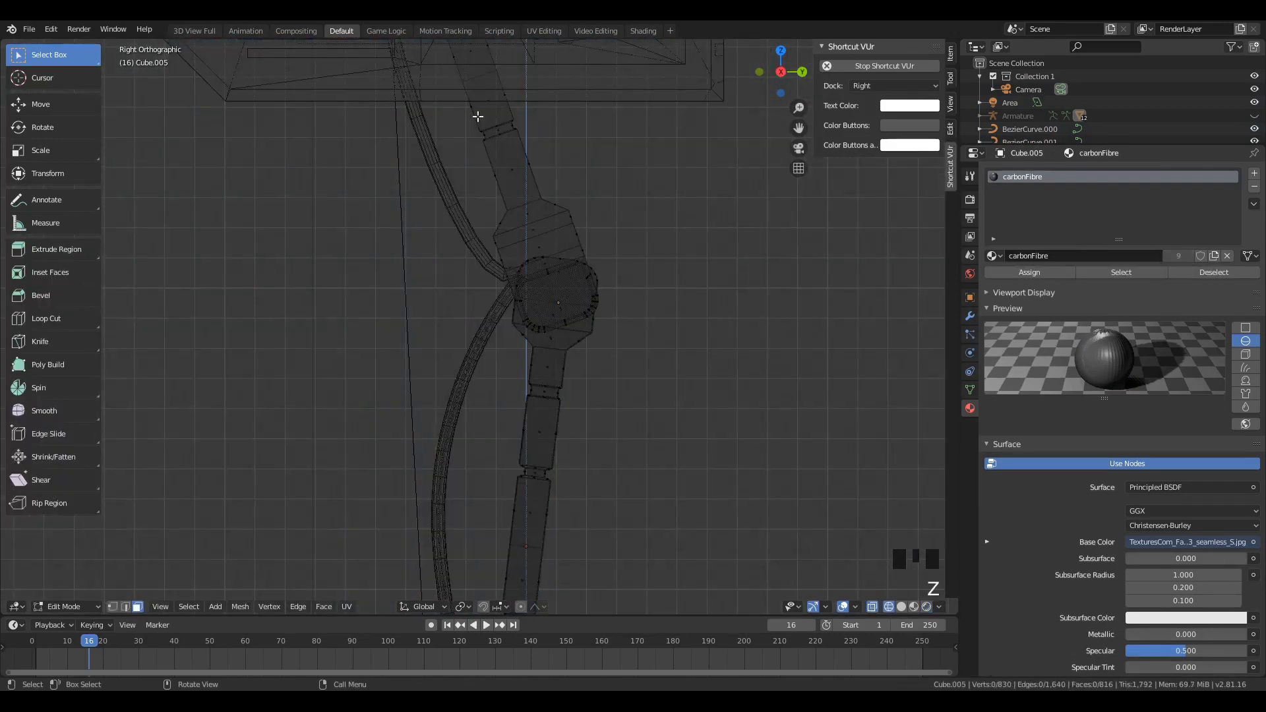
drag(477, 116, 529, 142)
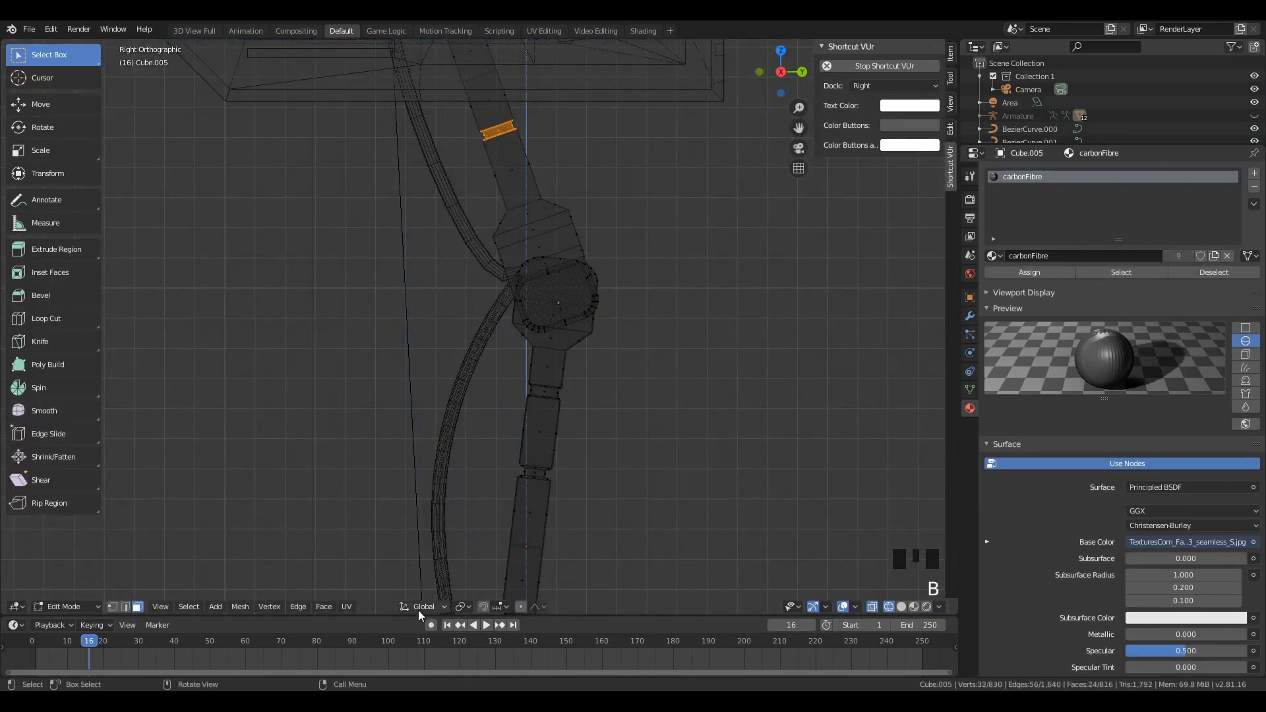
Step: Add the four groove bands along the shin to the face selection
drag(526, 381, 579, 415)
key(b)
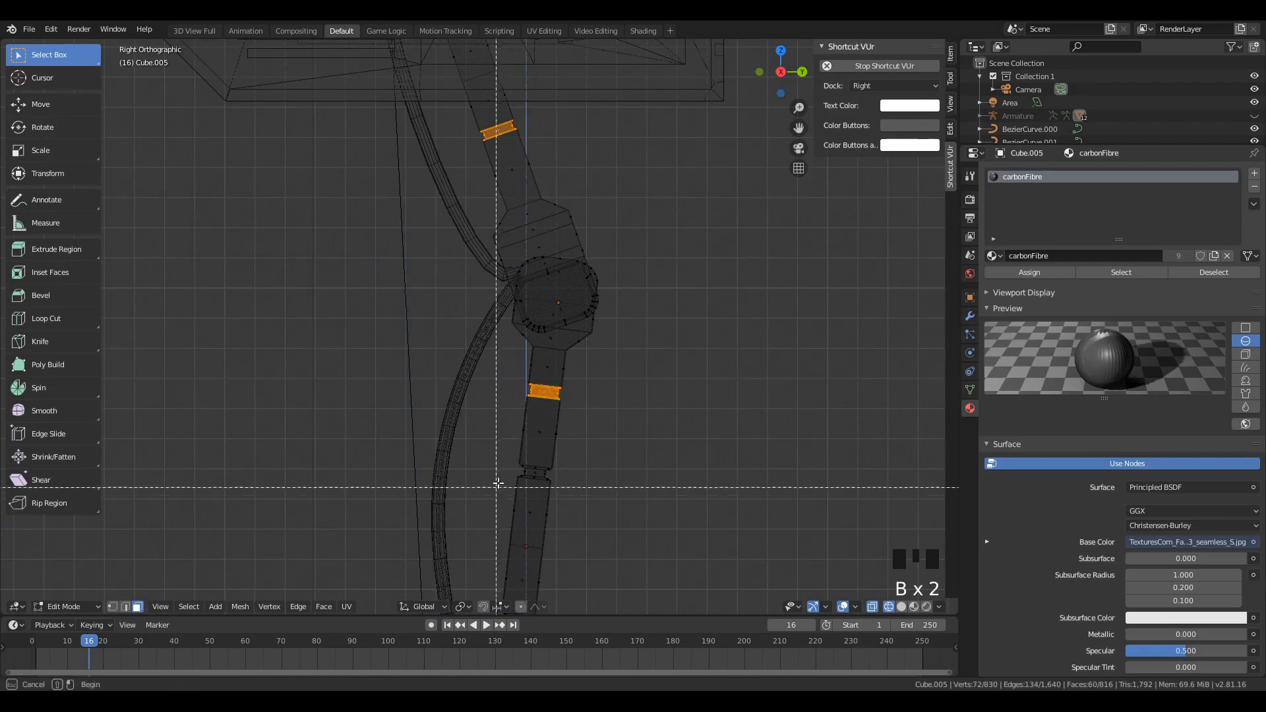
drag(507, 462, 577, 492)
key(b)
scroll(567, 504, down, 1)
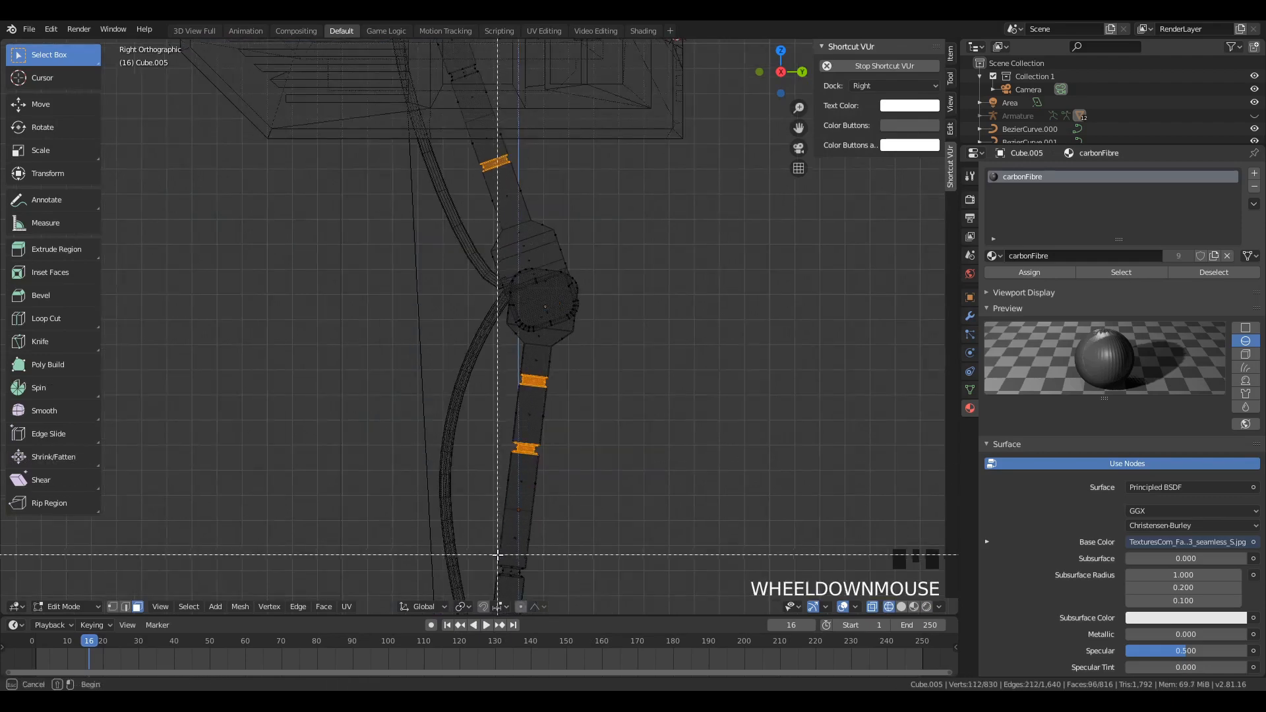
drag(495, 558, 564, 590)
scroll(564, 590, down, 2)
key(b)
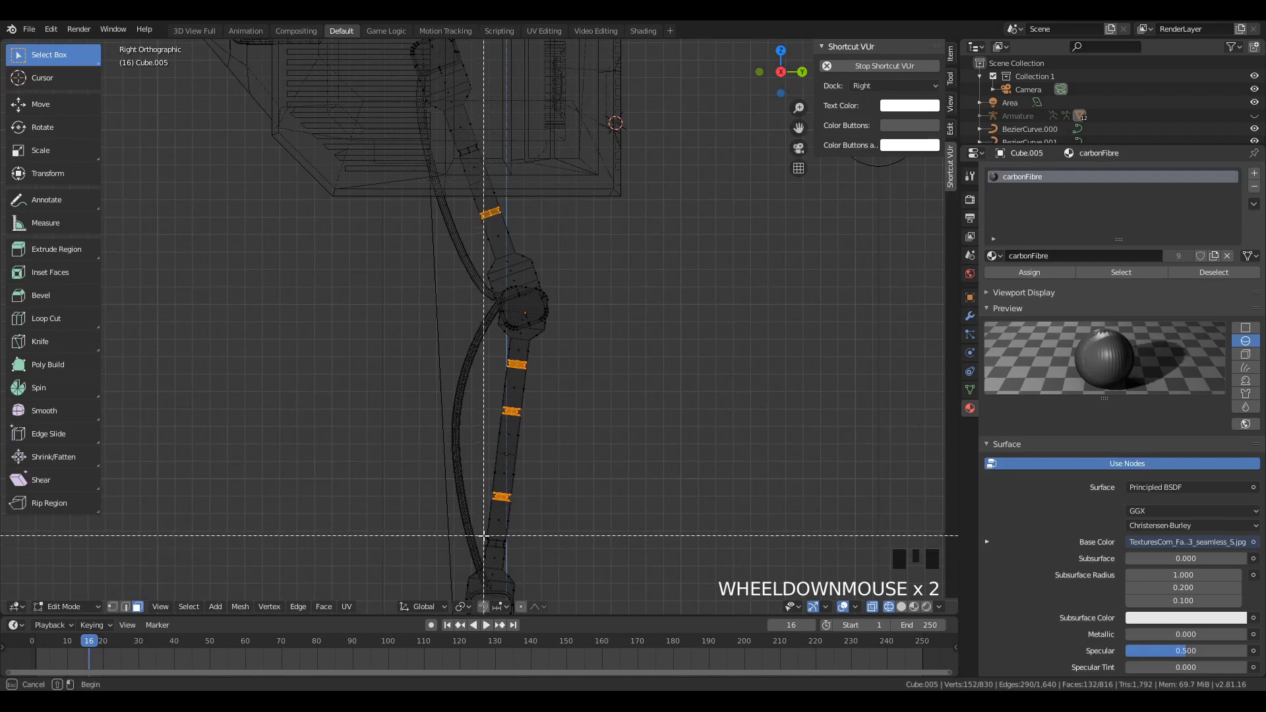
drag(483, 536, 517, 551)
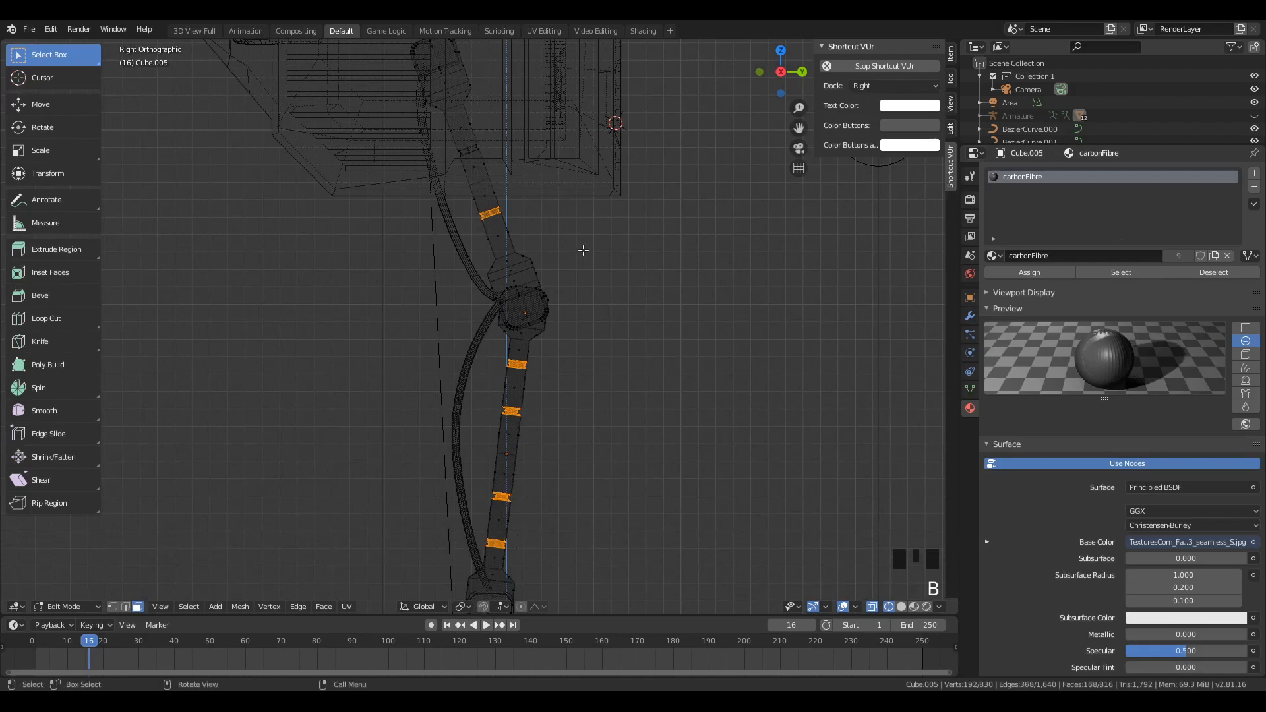
Step: Add a second material slot with the cables material, assign it to the selected groove faces, and return to Object Mode
middle_drag(654, 276, 837, 269)
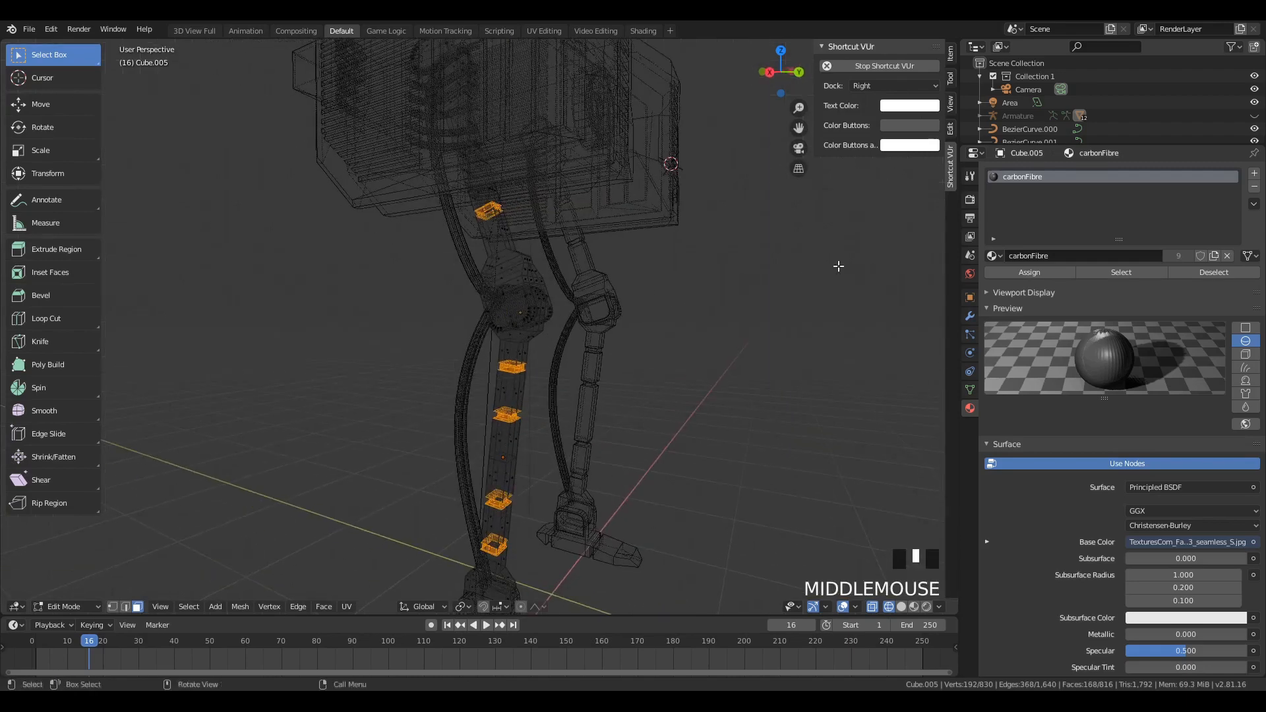
click(1254, 175)
click(994, 255)
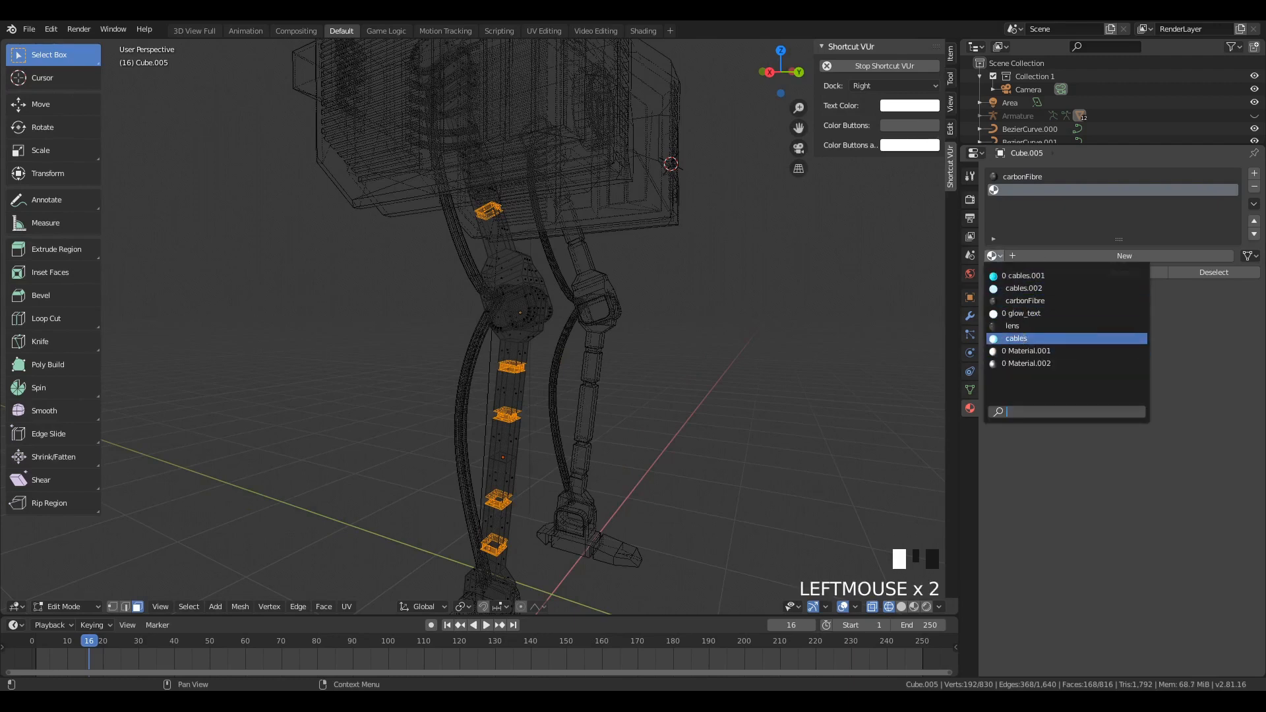
click(1019, 337)
click(1019, 271)
key(Tab)
Step: Switch the viewport to Rendered shading and deselect all objects
key(z)
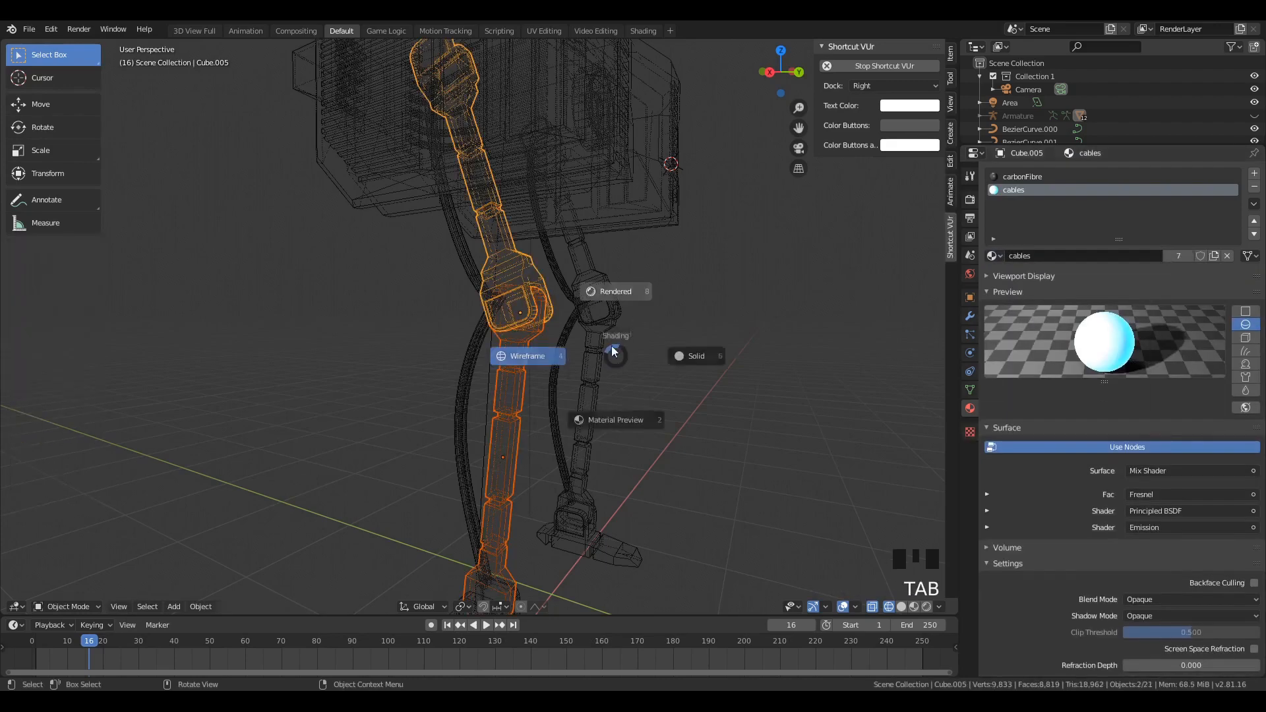
key(a)
key(a)
key(a)
Step: Give the shin object its own cables material slot and assign it to the four selected groove bands
key(Tab)
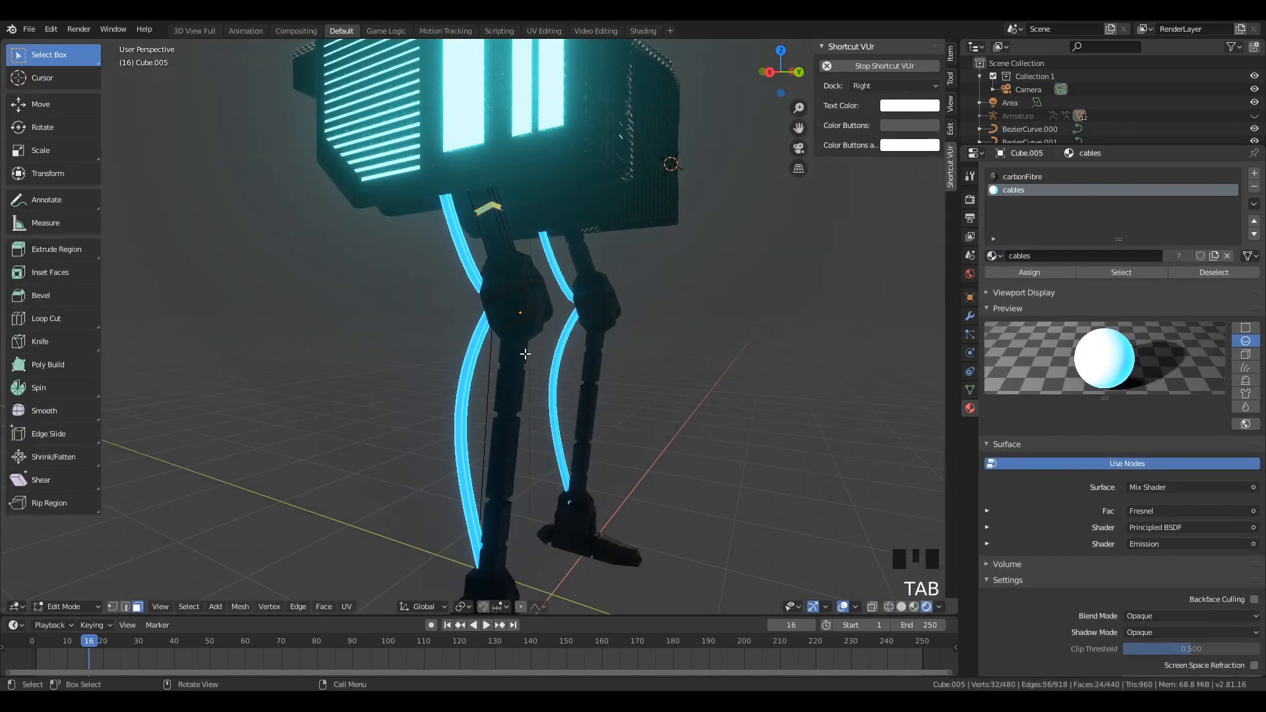
key(Tab)
key(Tab)
key(Tab)
click(525, 389)
key(Tab)
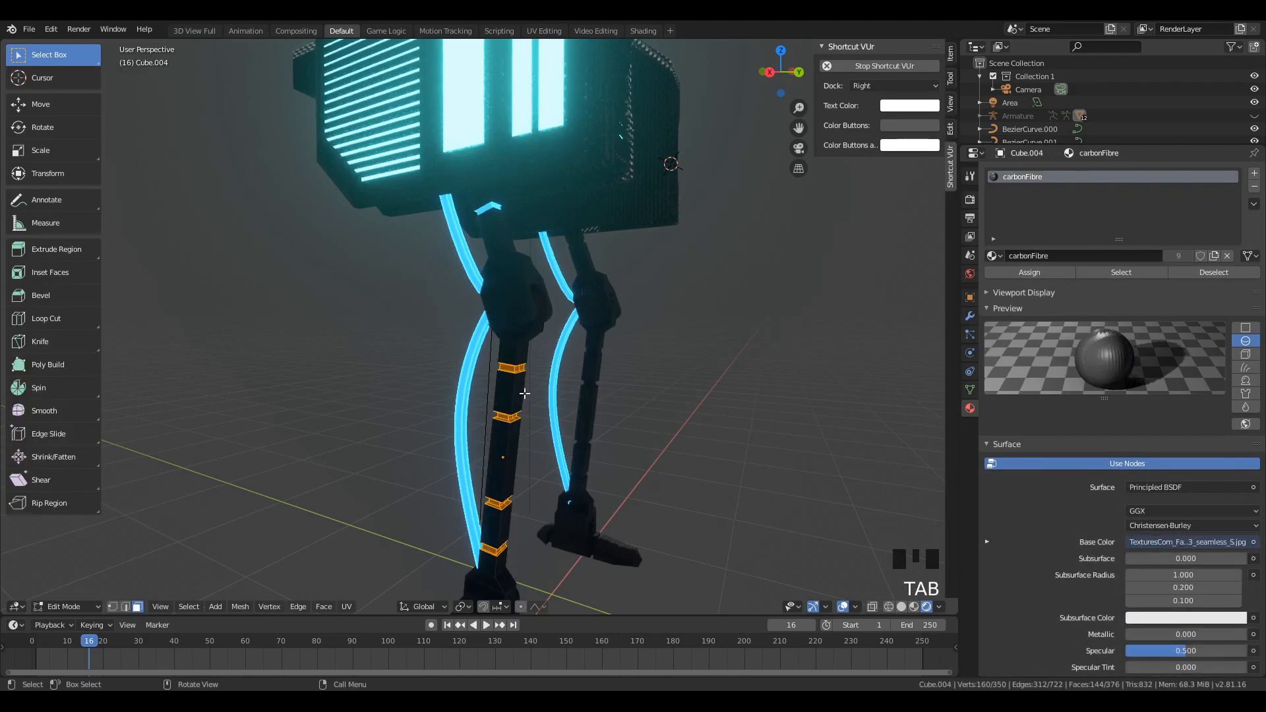
click(1255, 174)
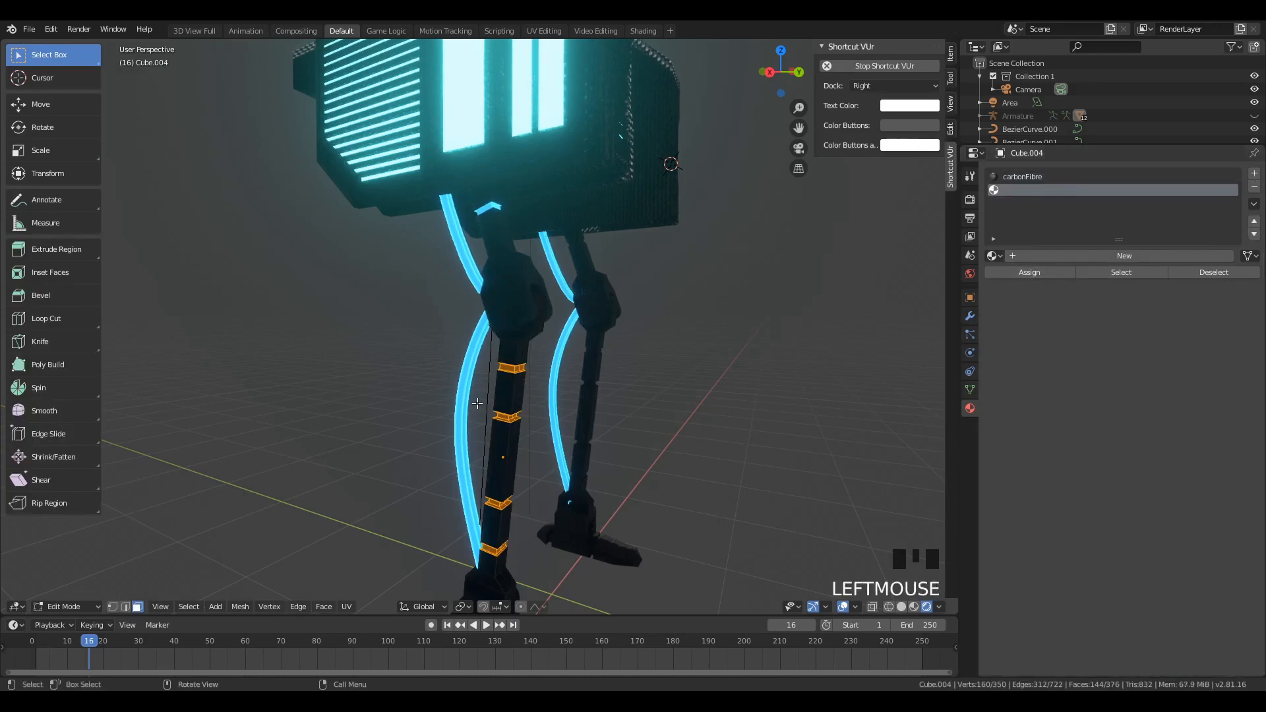
click(995, 256)
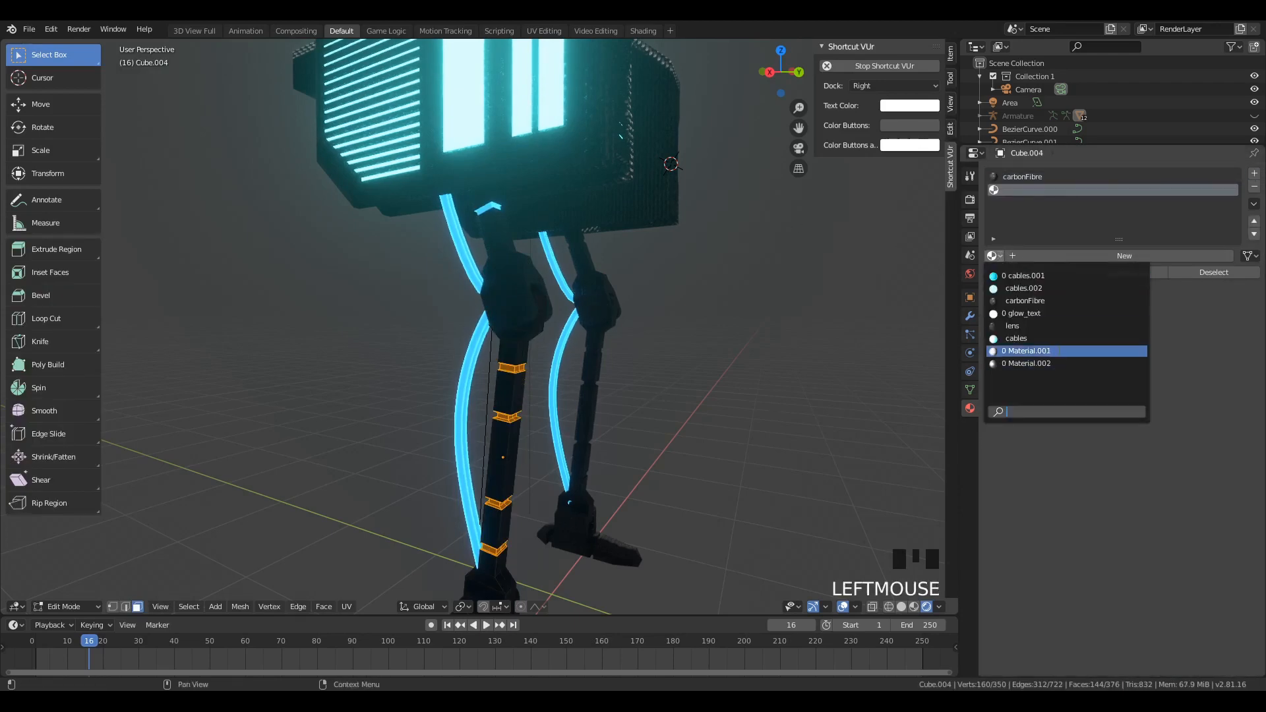
click(1022, 338)
click(1017, 274)
key(Tab)
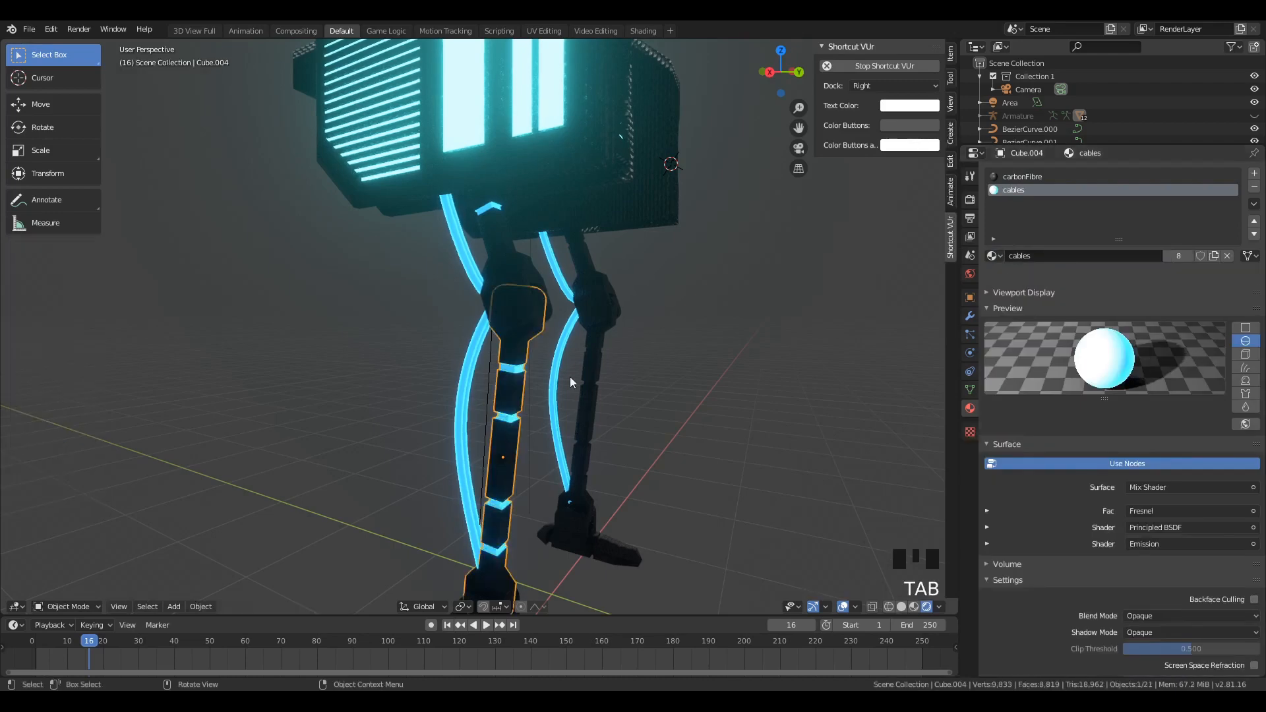
Step: Open the opposite leg's thigh for mesh editing with nothing selected, shown in wireframe
middle_drag(622, 379, 758, 307)
click(776, 275)
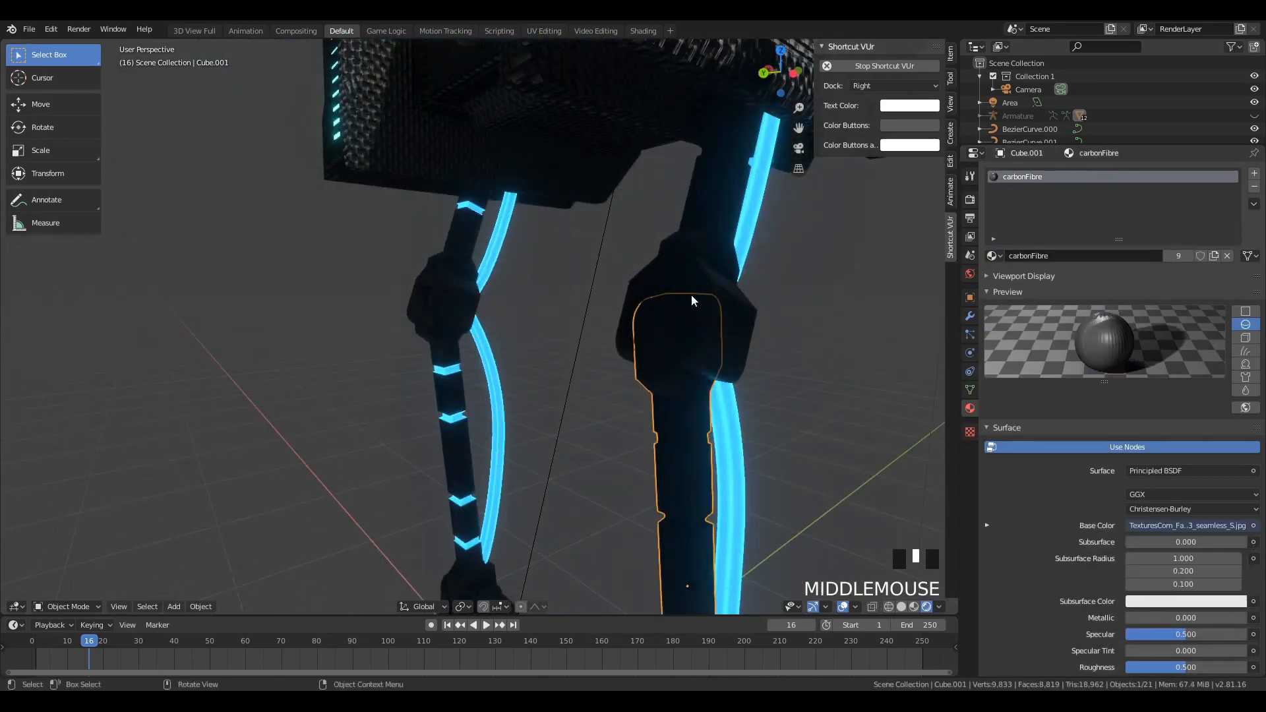
shift+click(723, 298)
scroll(723, 299, down, 2)
key(Tab)
key(a)
key(a)
mouse_move(715, 193)
middle_down()
mouse_move(607, 246)
mouse_move(593, 277)
mouse_move(558, 252)
middle_up()
key(z)
click(401, 231)
Step: Select the lower groove faces of this thigh from the left orthographic view
key(KP_3)
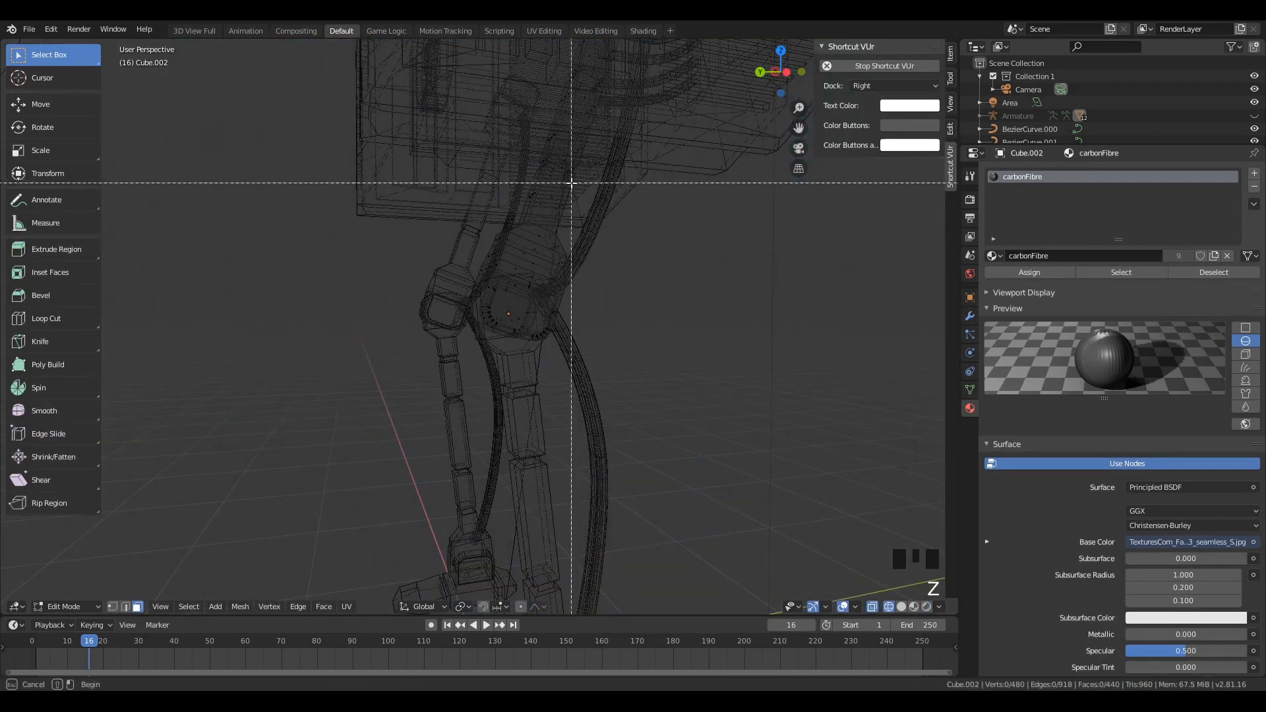
key(ctrl+KP_3)
scroll(529, 174, up, 2)
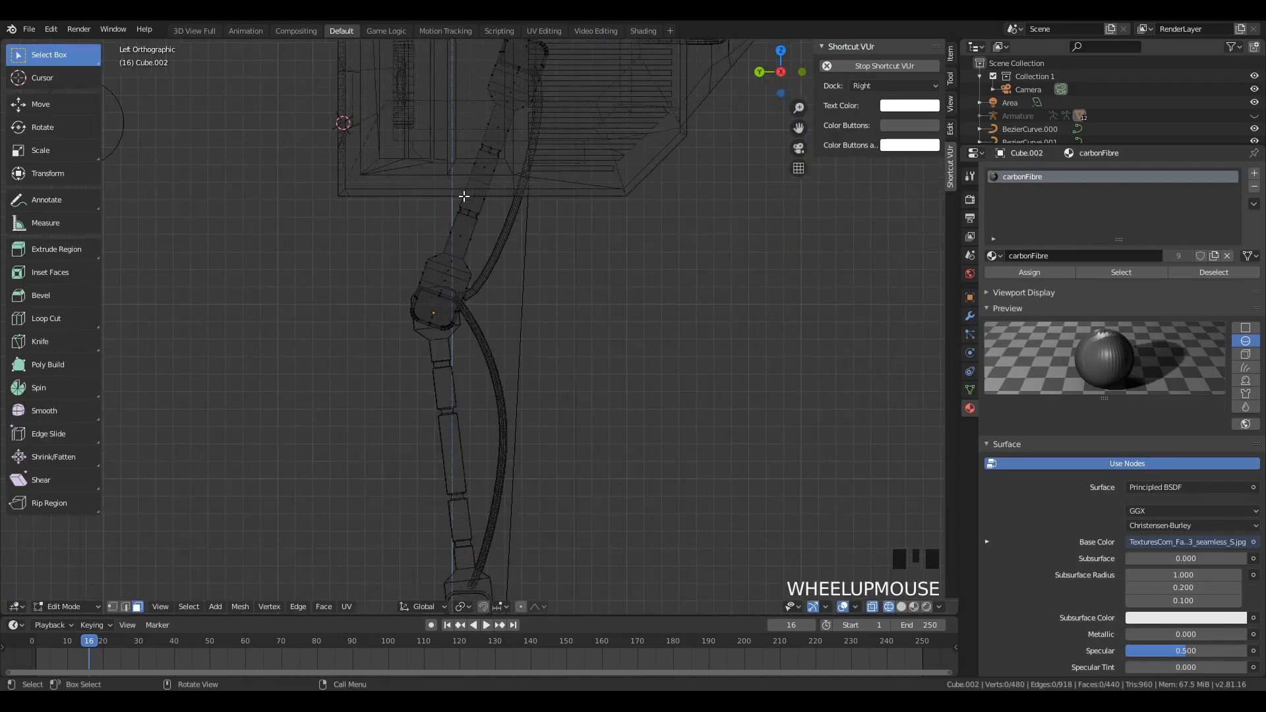
key(b)
drag(447, 201, 496, 227)
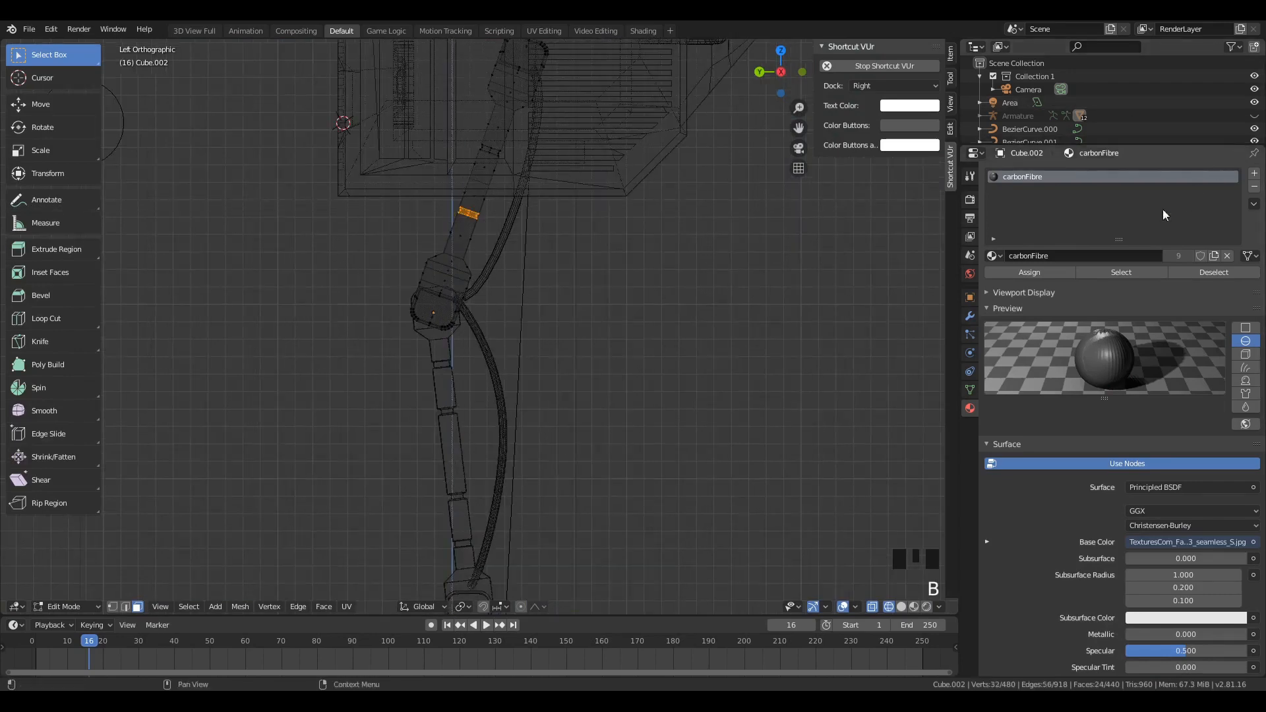
Step: Add a cables material slot to the opposite thigh and assign it to the selected groove faces
click(1253, 173)
click(997, 256)
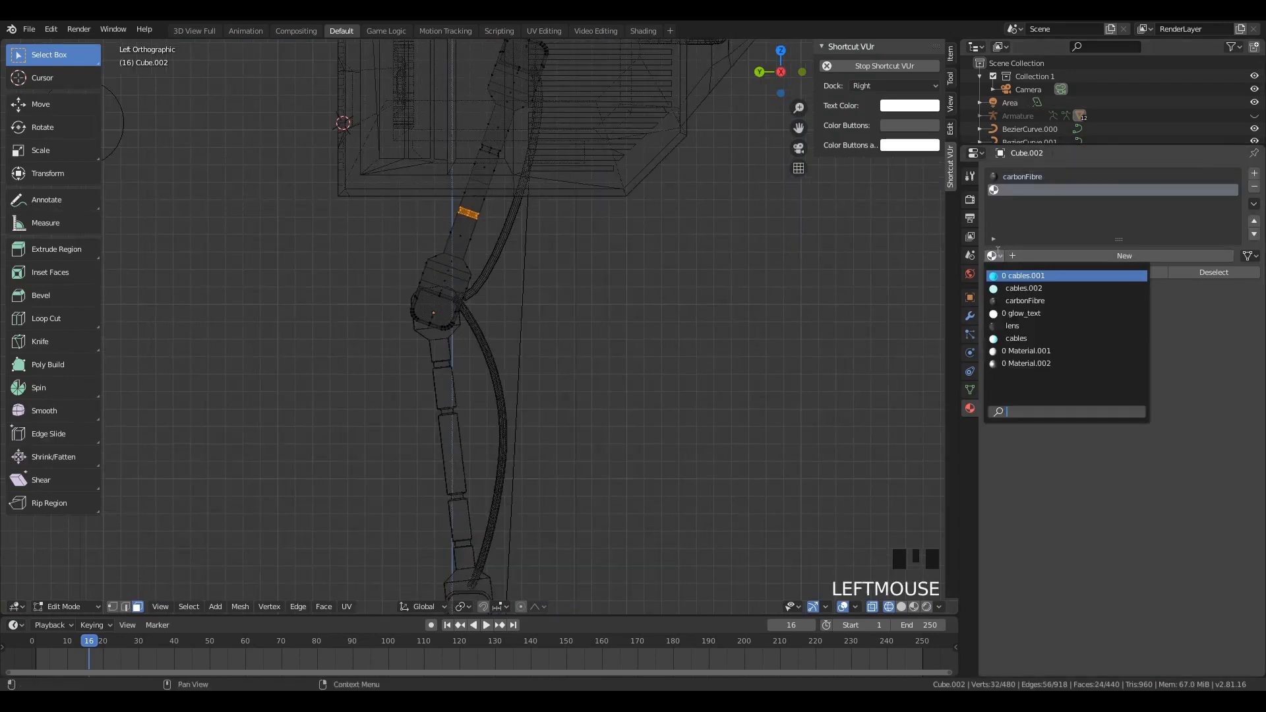
click(1033, 339)
click(1030, 272)
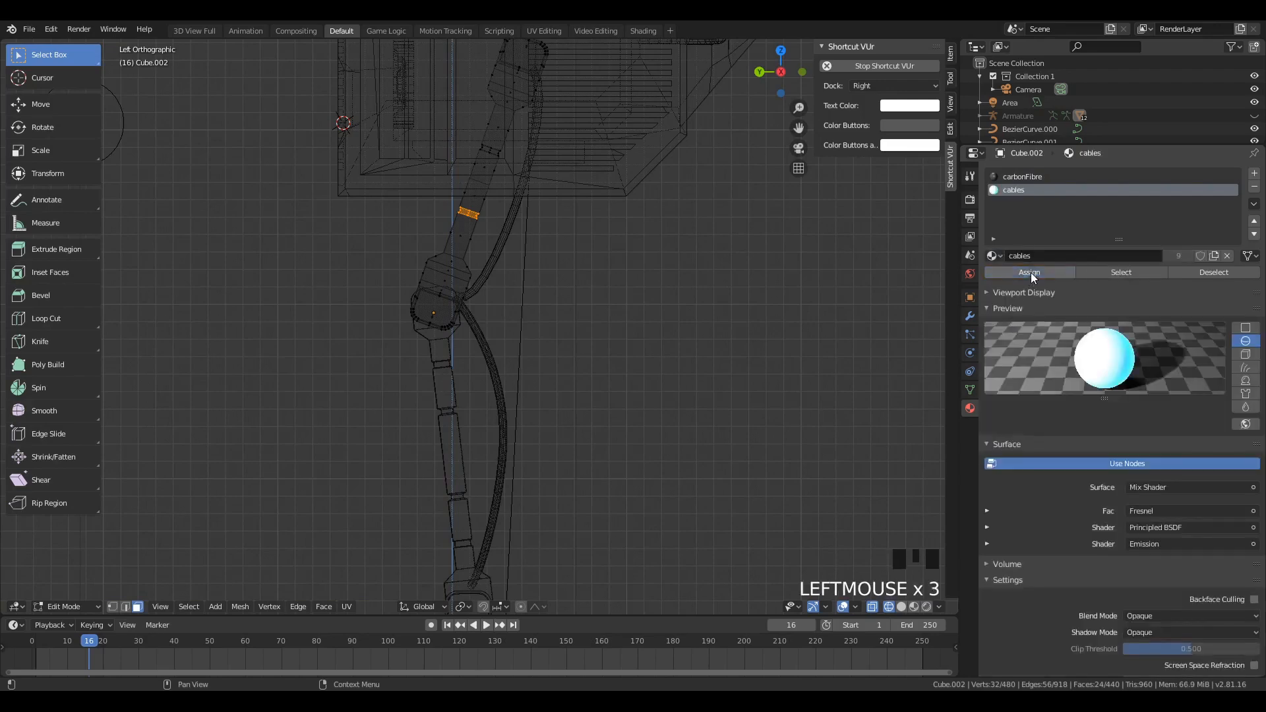
key(Tab)
click(992, 256)
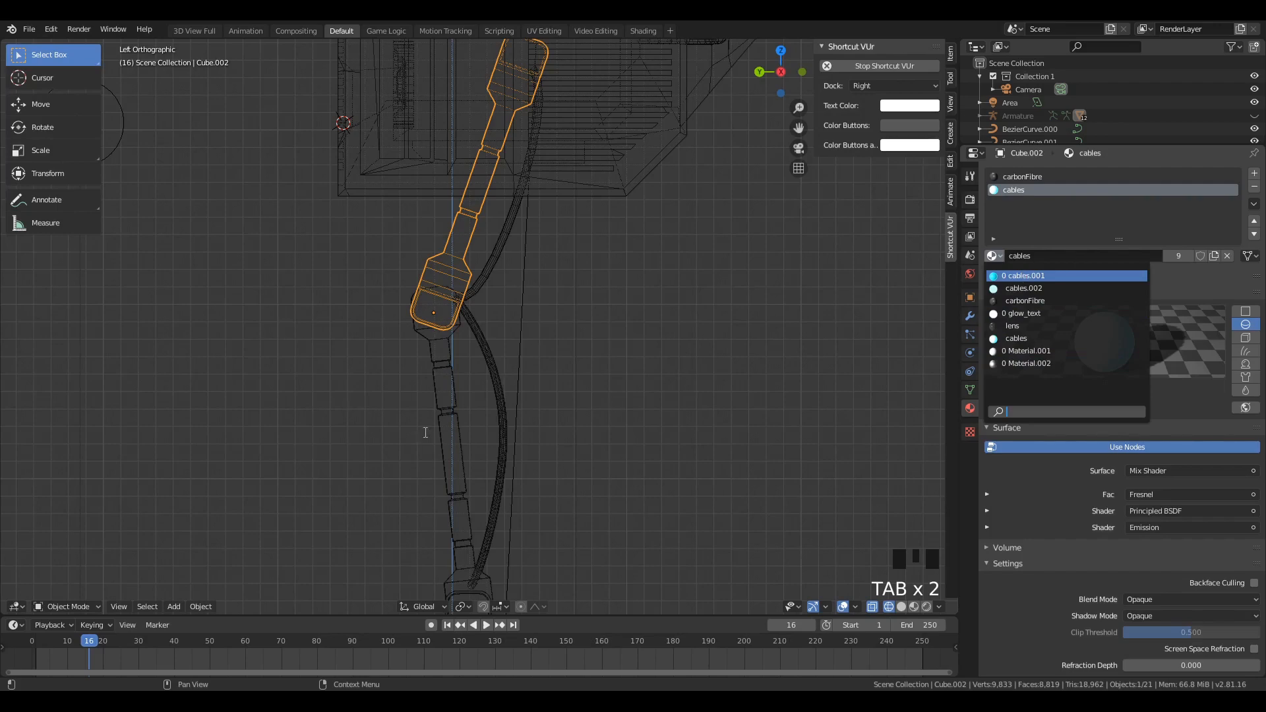
click(445, 418)
click(433, 424)
key(Tab)
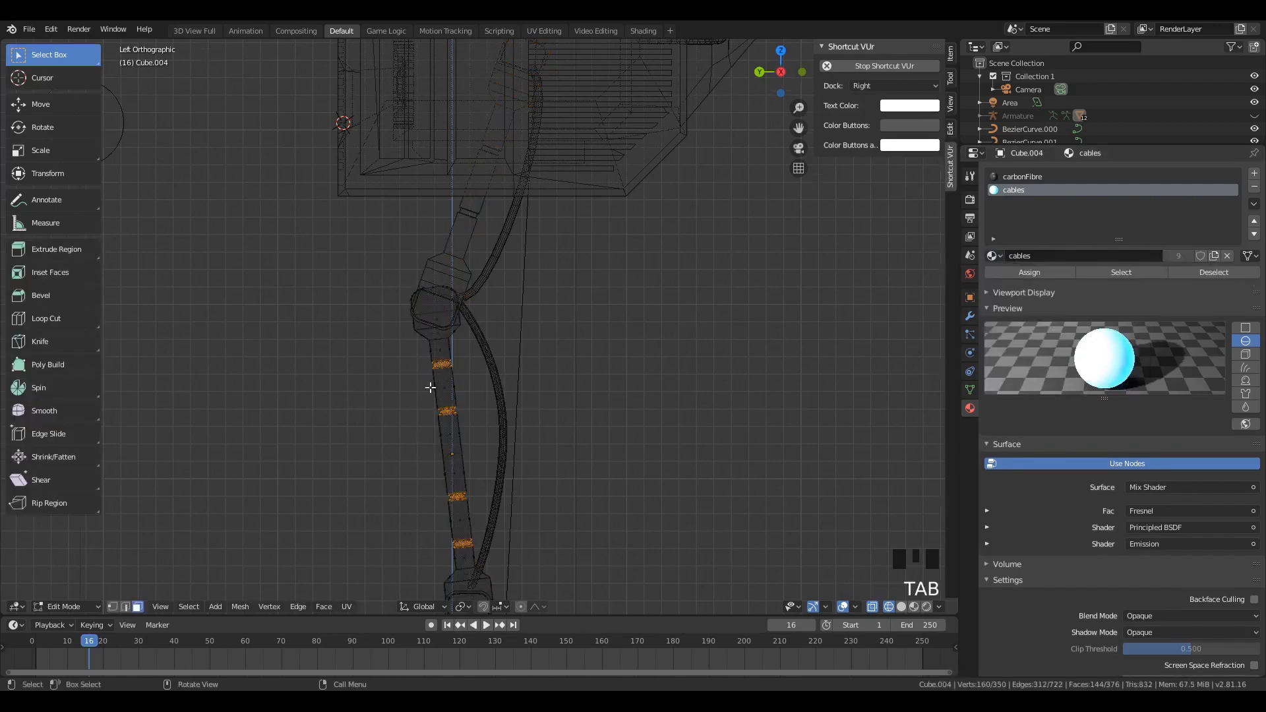
scroll(438, 389, up, 3)
scroll(513, 364, down, 2)
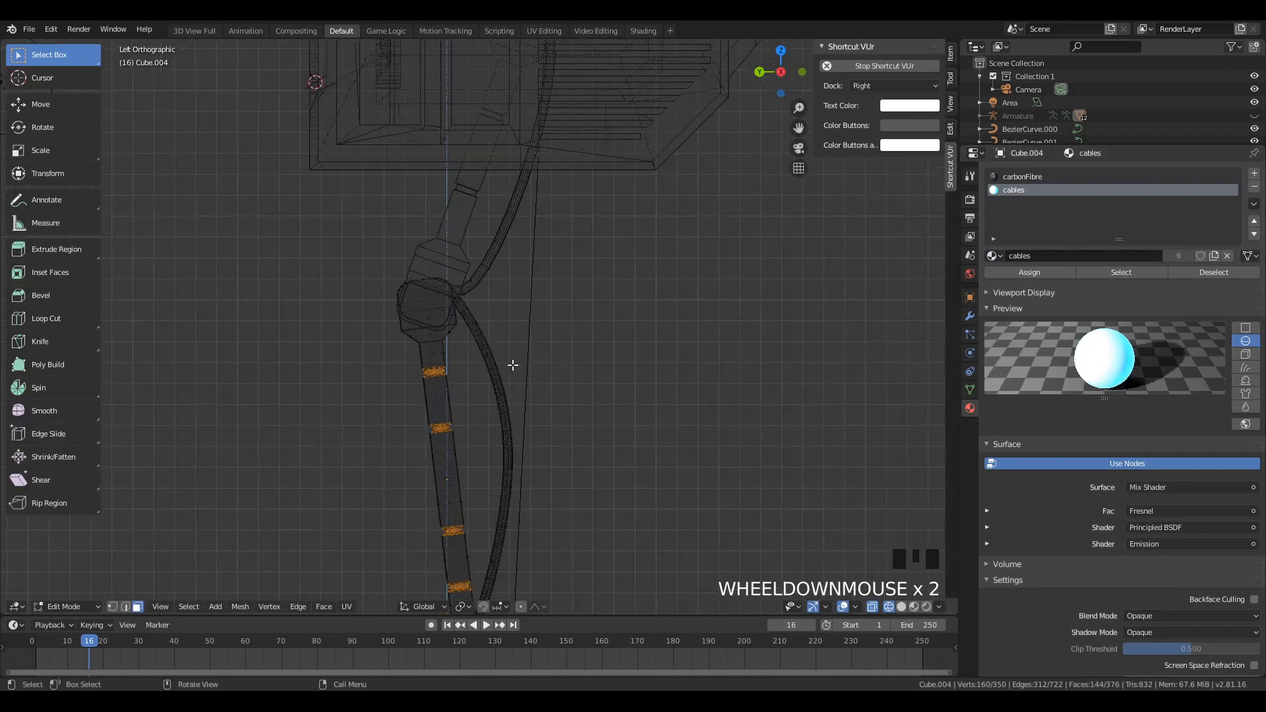
middle_drag(513, 364, 557, 400)
key(Tab)
Step: Open the opposite leg's shin for editing in the right orthographic view and select its uppermost groove band
click(900, 405)
middle_drag(900, 405, 765, 410)
key(KP_3)
key(Tab)
key(Tab)
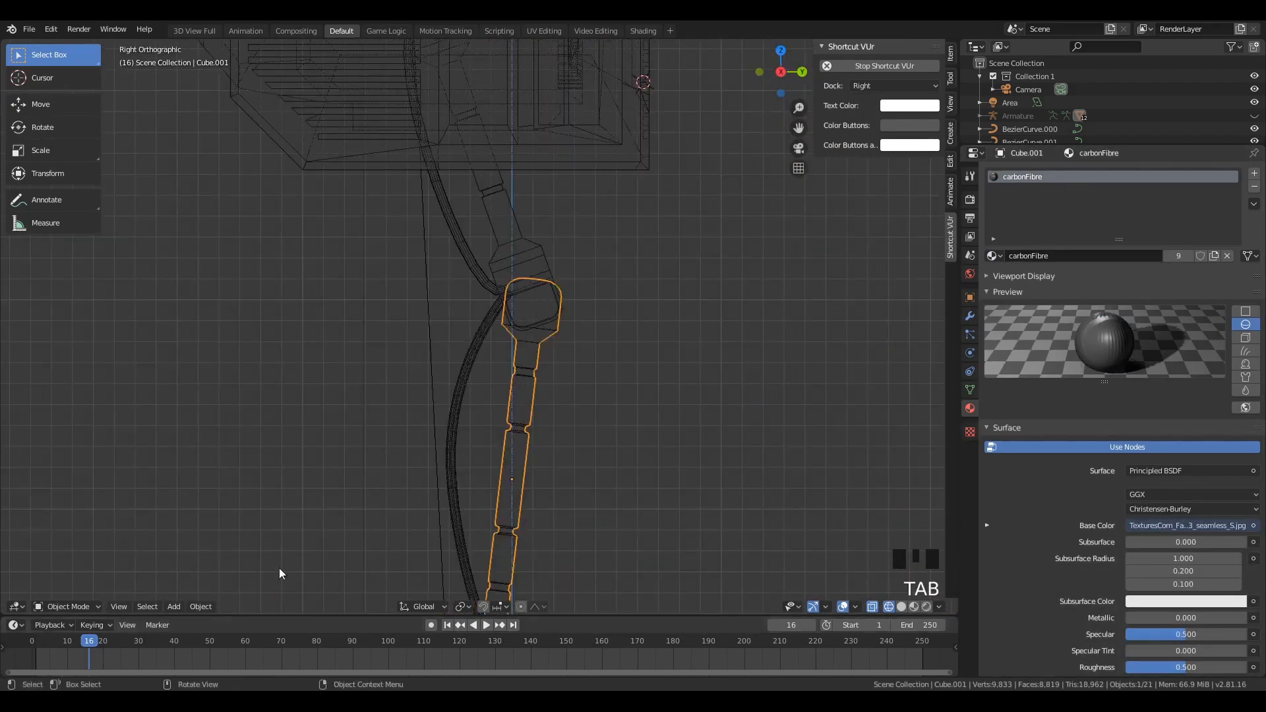
key(a)
key(a)
key(a)
alt+click(526, 373)
key(b)
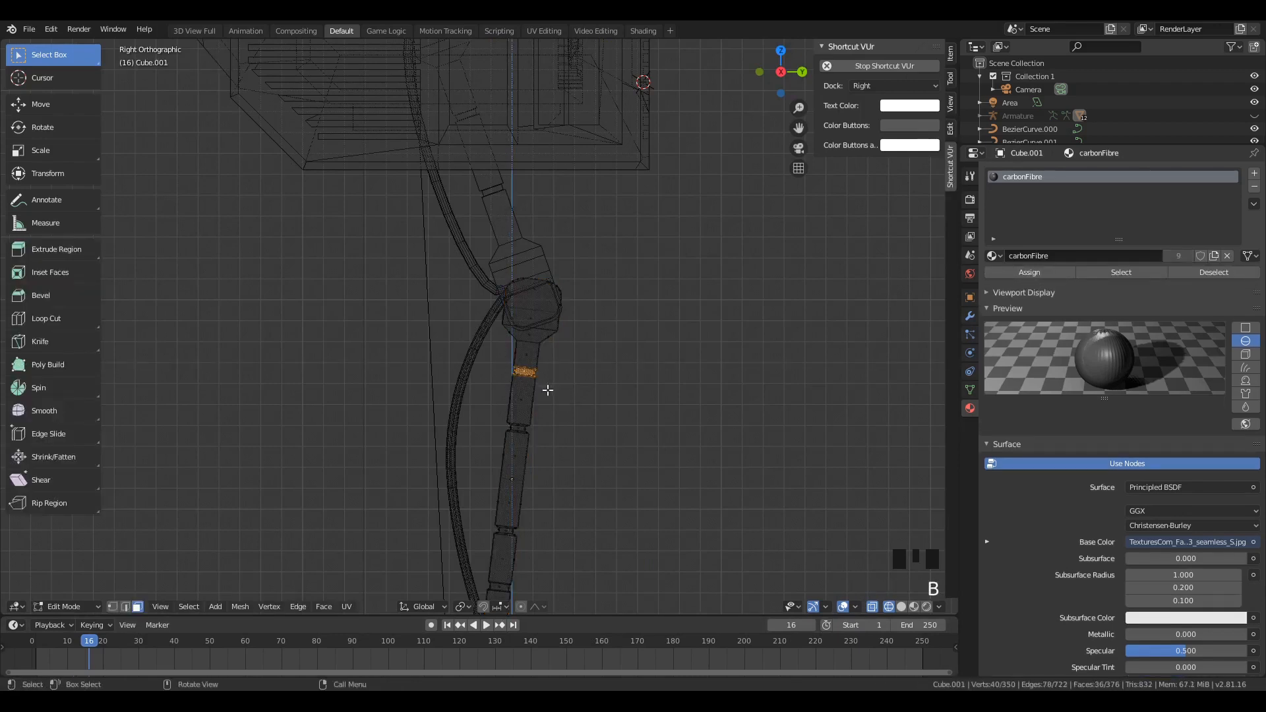
Step: Add the shin's remaining three groove bands to the face selection
drag(502, 420, 562, 440)
key(b)
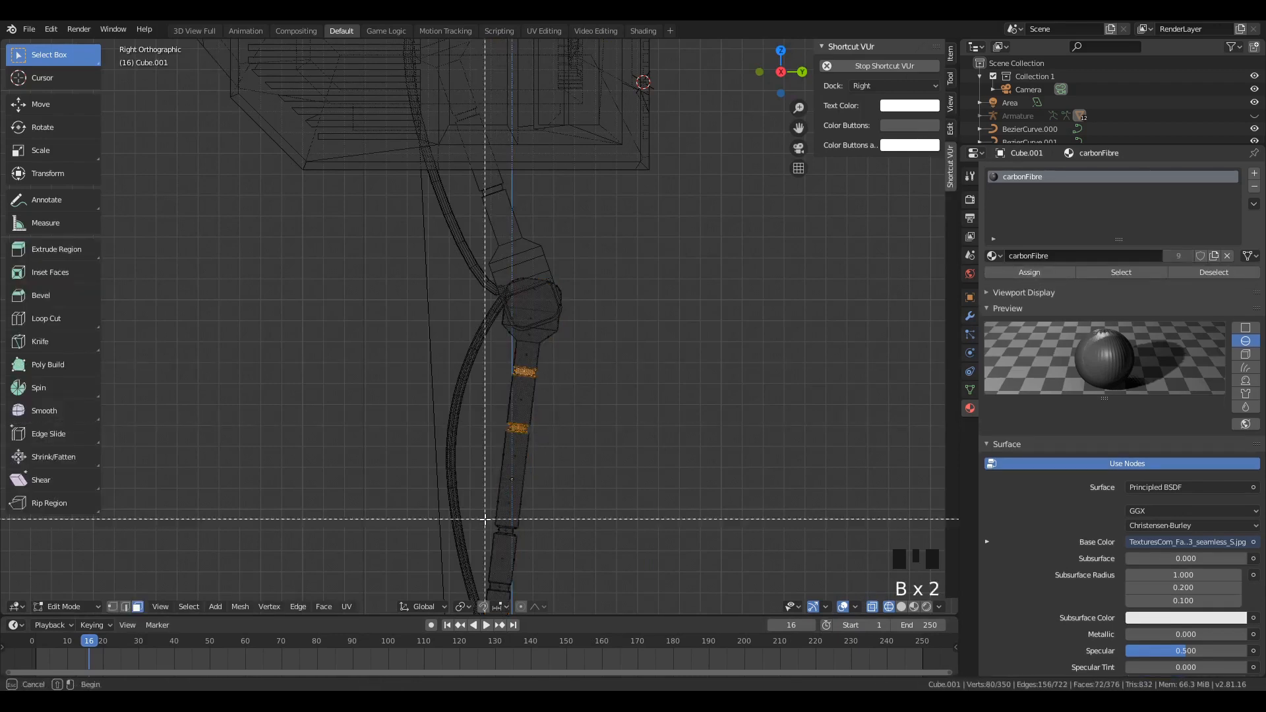
drag(486, 517, 539, 541)
key(b)
drag(474, 580, 539, 603)
scroll(554, 554, down, 3)
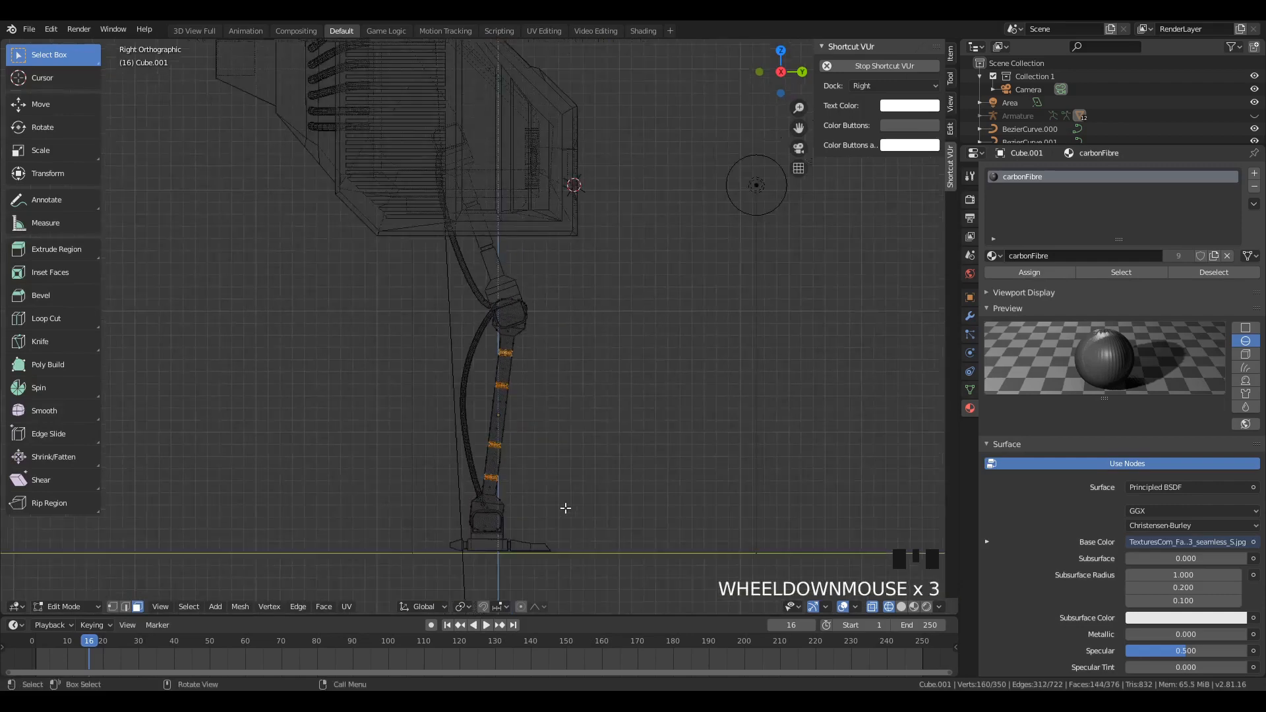
Step: Add a cables material slot to the opposite shin, assign it to the four groove bands, and leave Edit Mode
click(1257, 175)
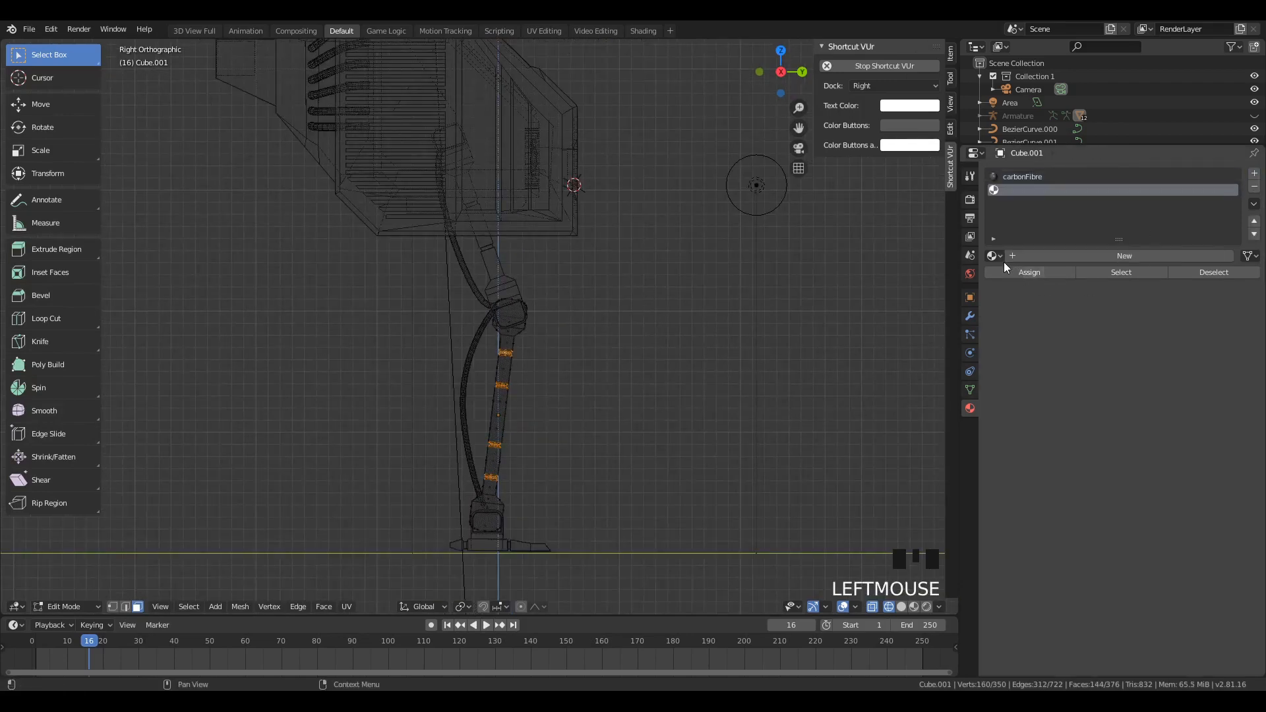
click(994, 256)
click(1042, 340)
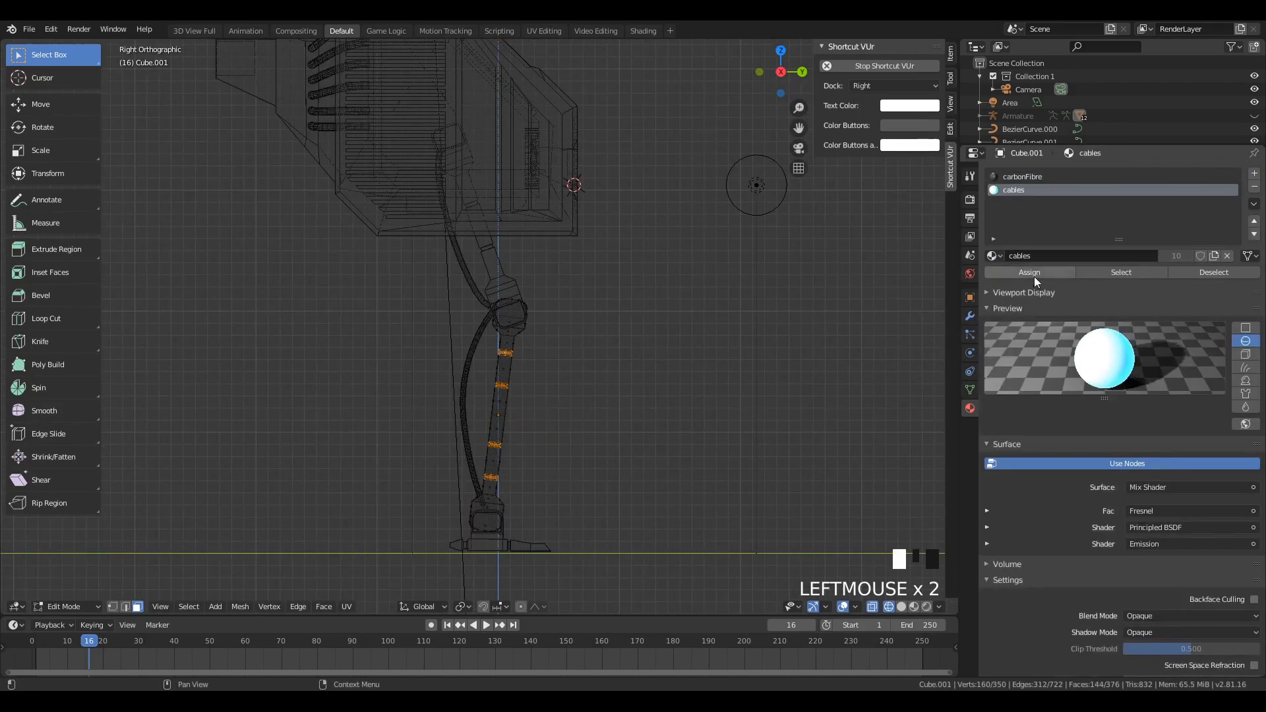
click(1033, 274)
key(Tab)
Step: Return the viewport to Rendered shading in a perspective view of both legs and clear the object selection
middle_drag(806, 336, 683, 386)
key(z)
key(a)
key(a)
key(a)
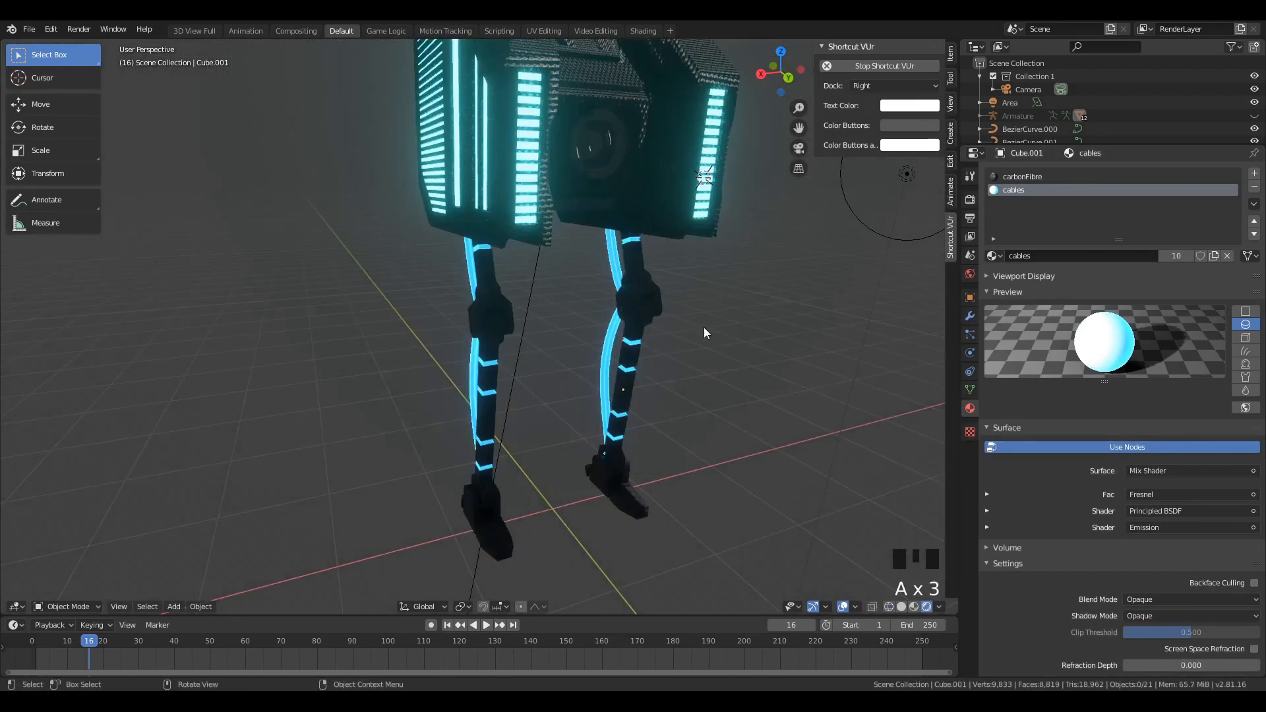
Step: Inspect the robot's lit leg grooves and body panels from several sides, checking the body mesh in Edit Mode
mouse_move(707, 334)
middle_down()
mouse_move(670, 296)
mouse_move(524, 335)
mouse_move(740, 343)
mouse_move(815, 323)
mouse_move(939, 343)
mouse_move(788, 367)
mouse_move(544, 310)
mouse_move(535, 325)
mouse_move(566, 298)
mouse_move(548, 271)
mouse_move(625, 312)
mouse_move(659, 265)
mouse_move(666, 196)
mouse_move(608, 227)
mouse_move(689, 219)
middle_up()
scroll(524, 330, down, 3)
scroll(544, 310, up, 4)
click(517, 307)
scroll(518, 307, up, 4)
scroll(548, 271, down, 4)
key(Tab)
key(Tab)
scroll(549, 271, down, 4)
key(Tab)
key(Tab)
scroll(625, 313, up, 6)
key(Tab)
scroll(667, 195, down, 4)
key(Tab)
key(Tab)
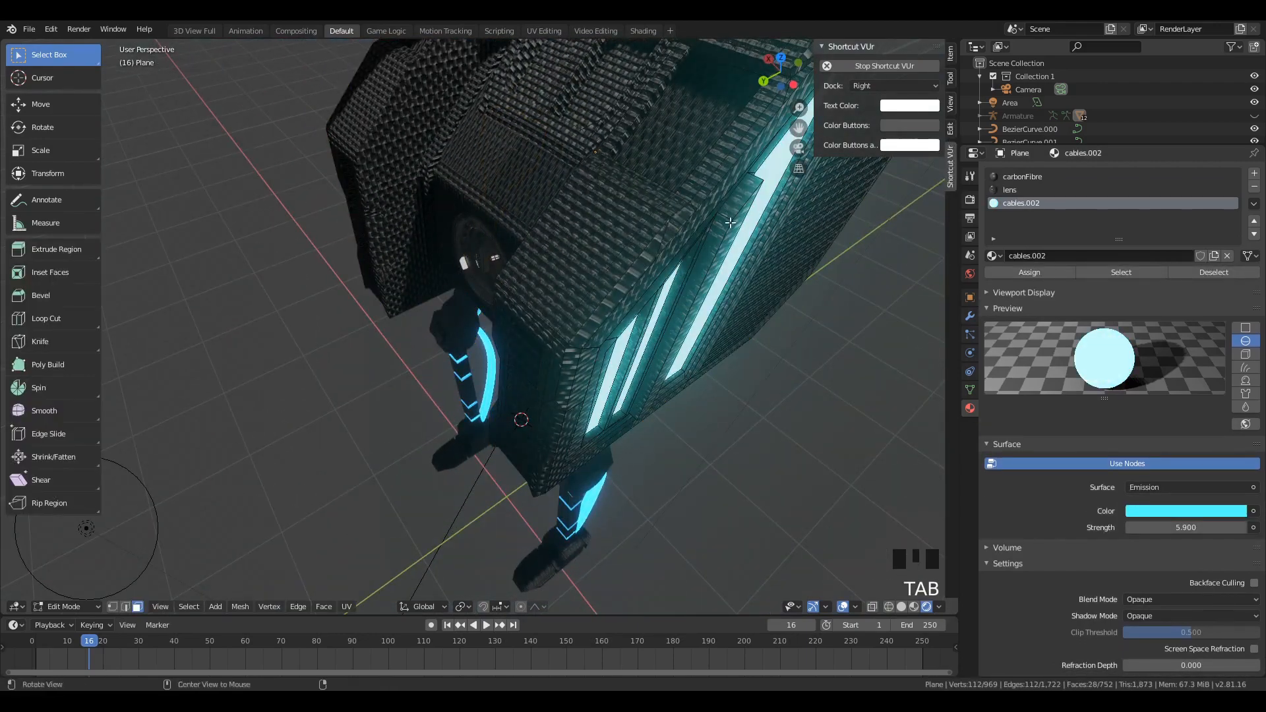
Step: Switch the viewport to Solid shading and take the body back to Object Mode
key(z)
click(856, 264)
middle_drag(855, 265, 627, 197)
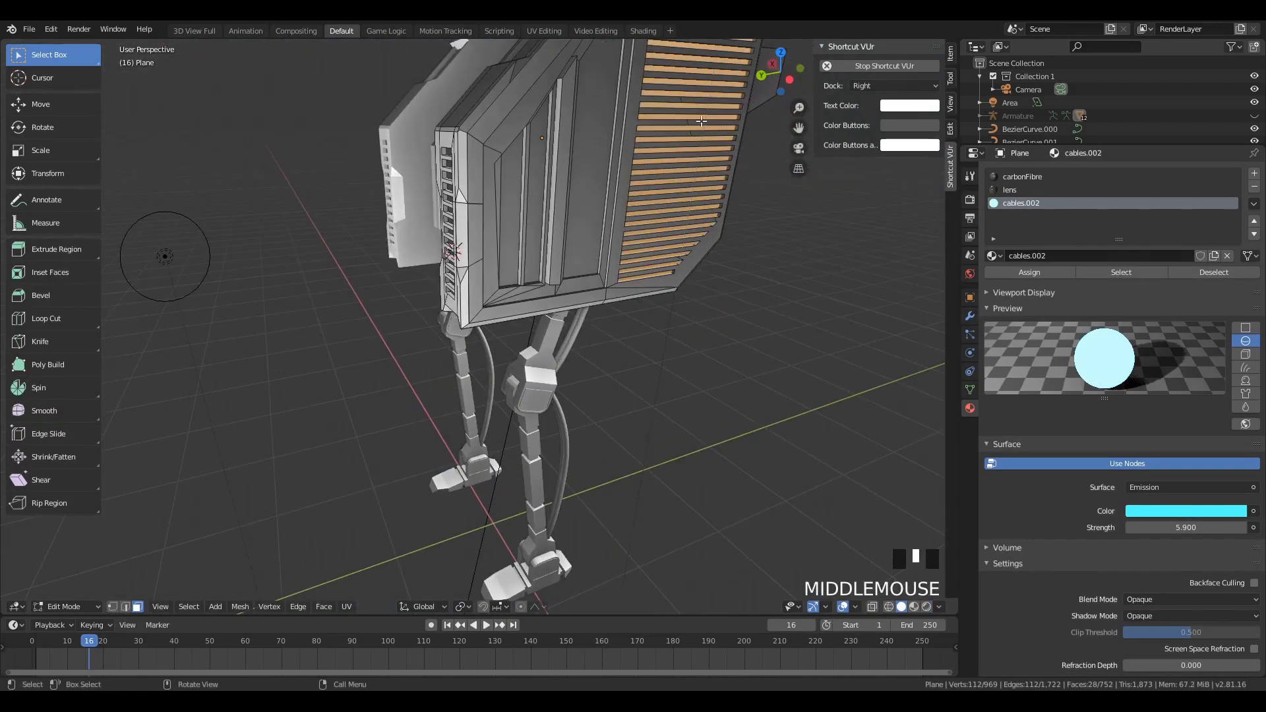
key(Tab)
Step: Add a text object to the scene near the robot's body
middle_drag(716, 58, 592, 153)
scroll(576, 154, down, 1)
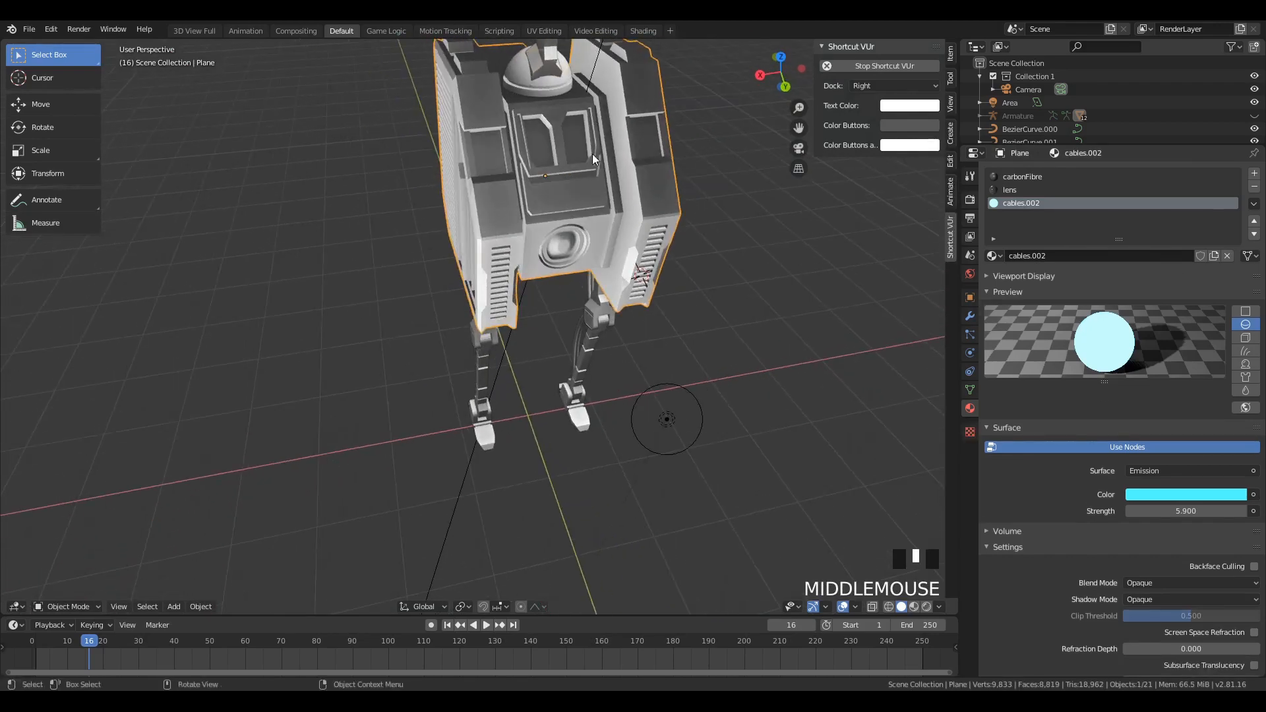
scroll(594, 152, up, 1)
key(shift+a)
mouse_move(632, 126)
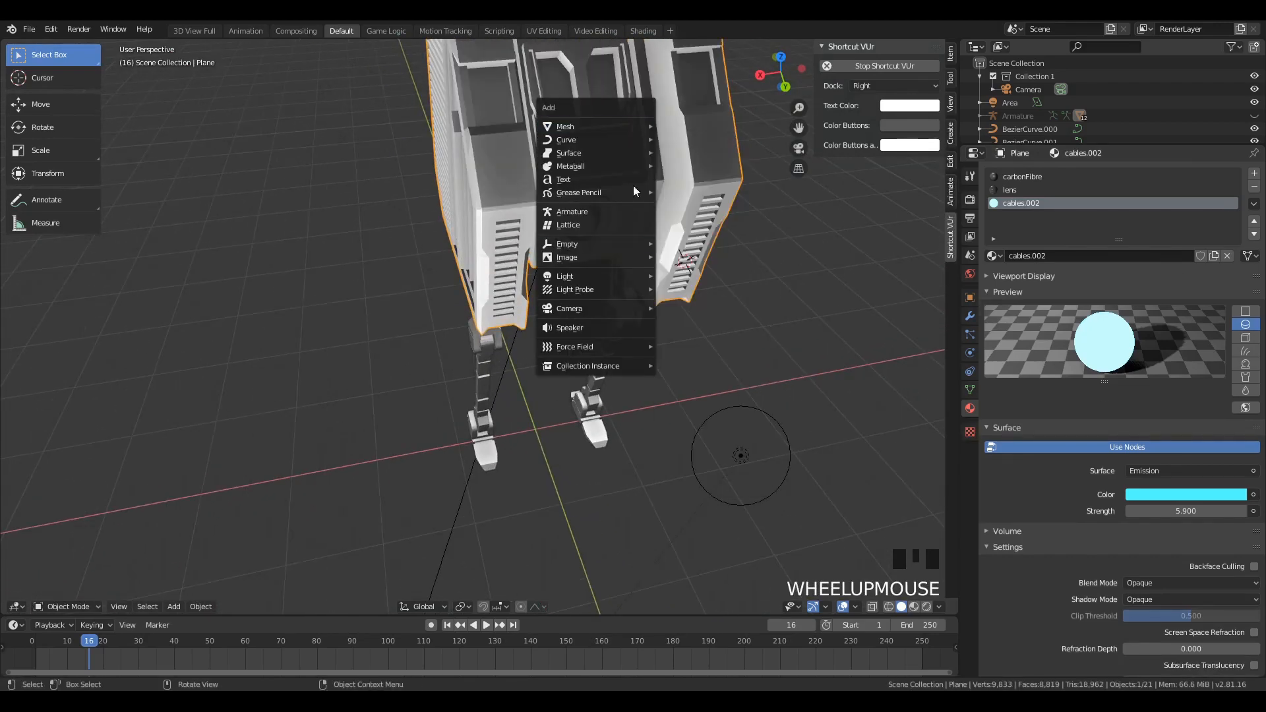
click(615, 181)
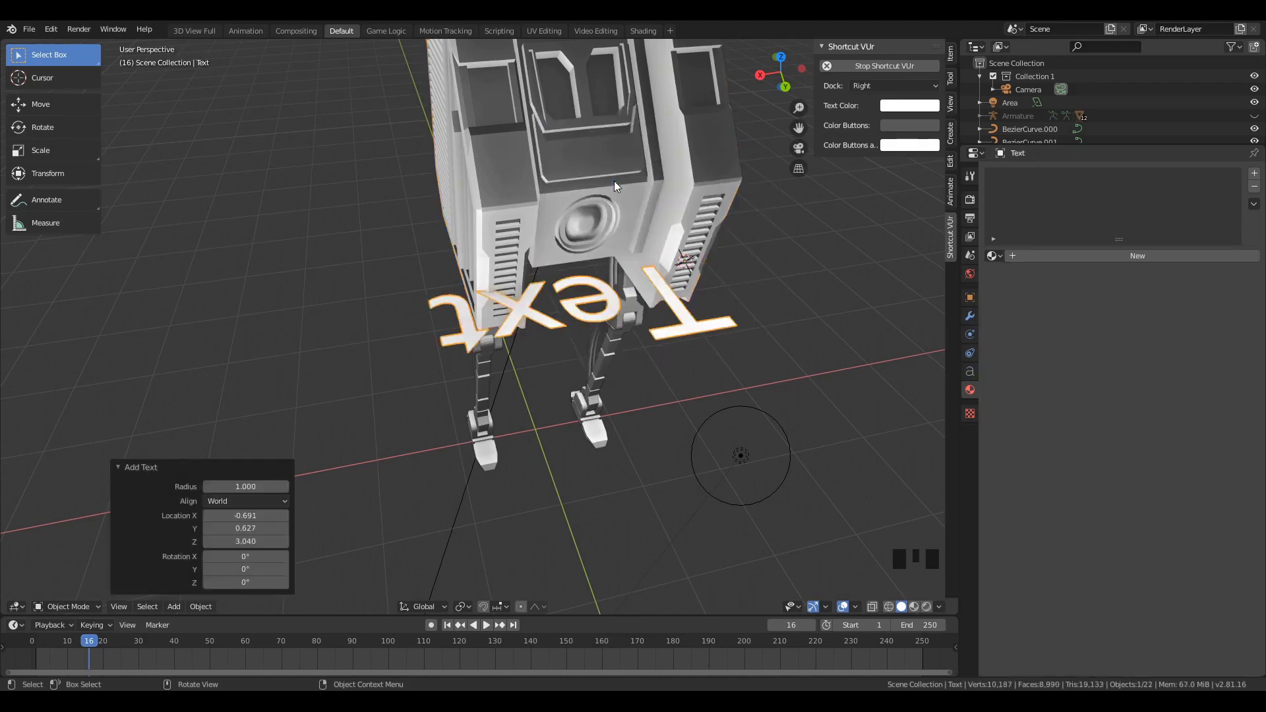
scroll(603, 248, down, 2)
key(r)
key(x)
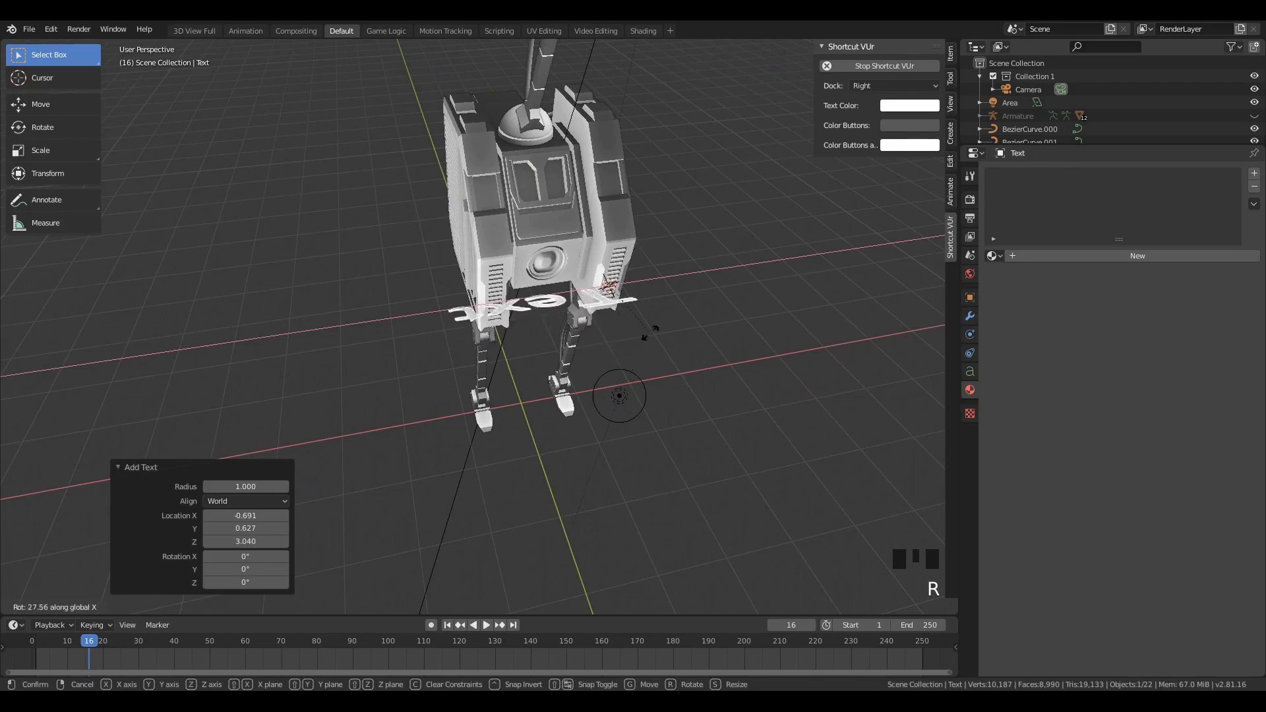
click(650, 277)
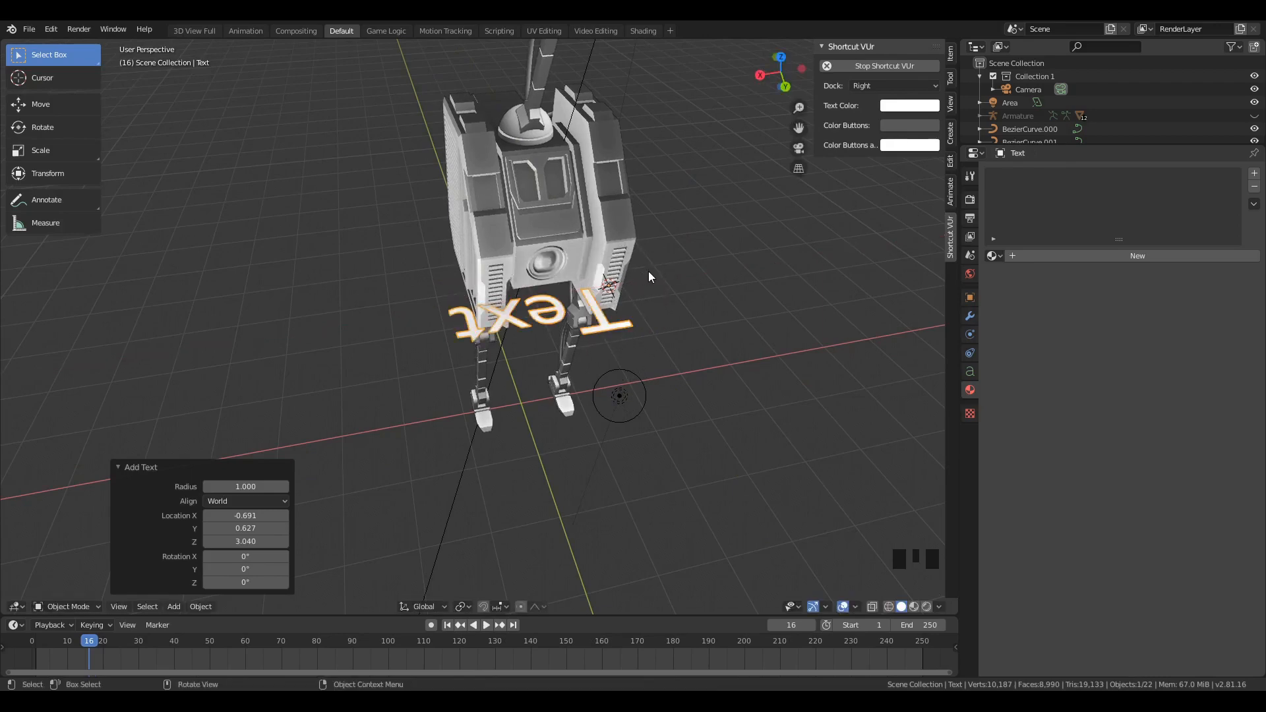
Step: Rotate the text 90° about the global X axis and move it about 2.44 along X, clear of the robot's body
key(KP_1)
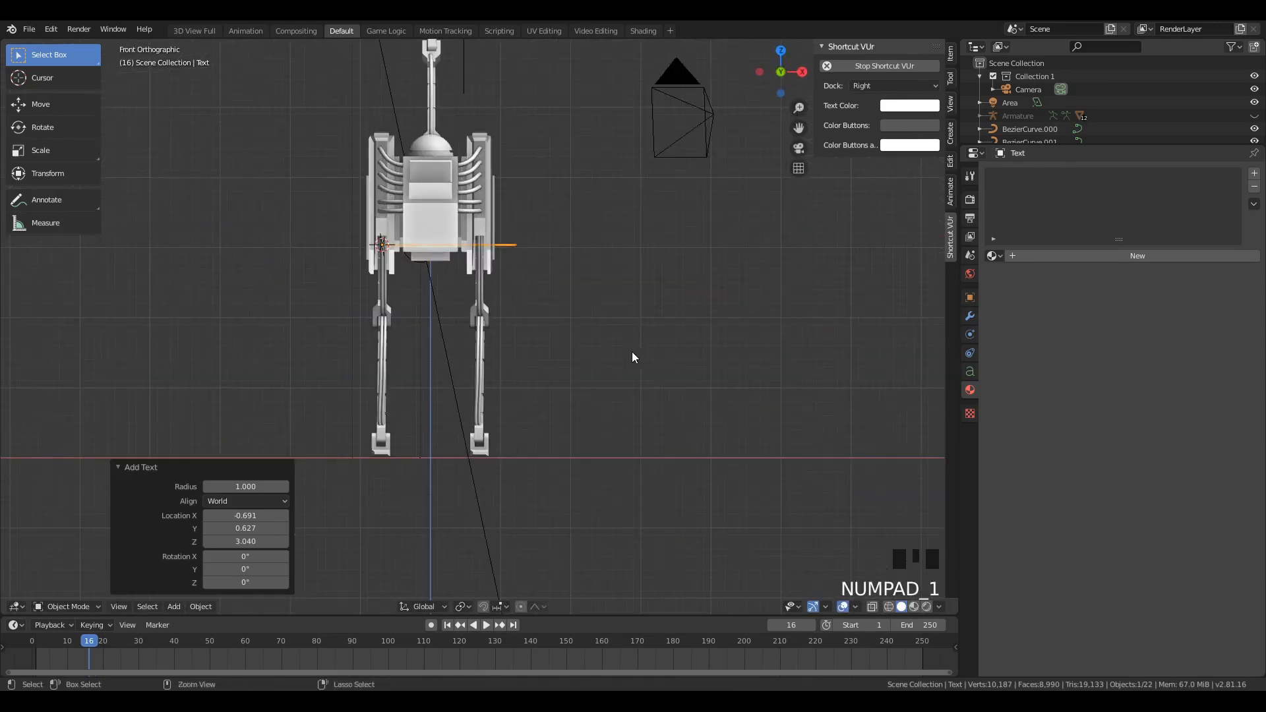
key(r)
key(x)
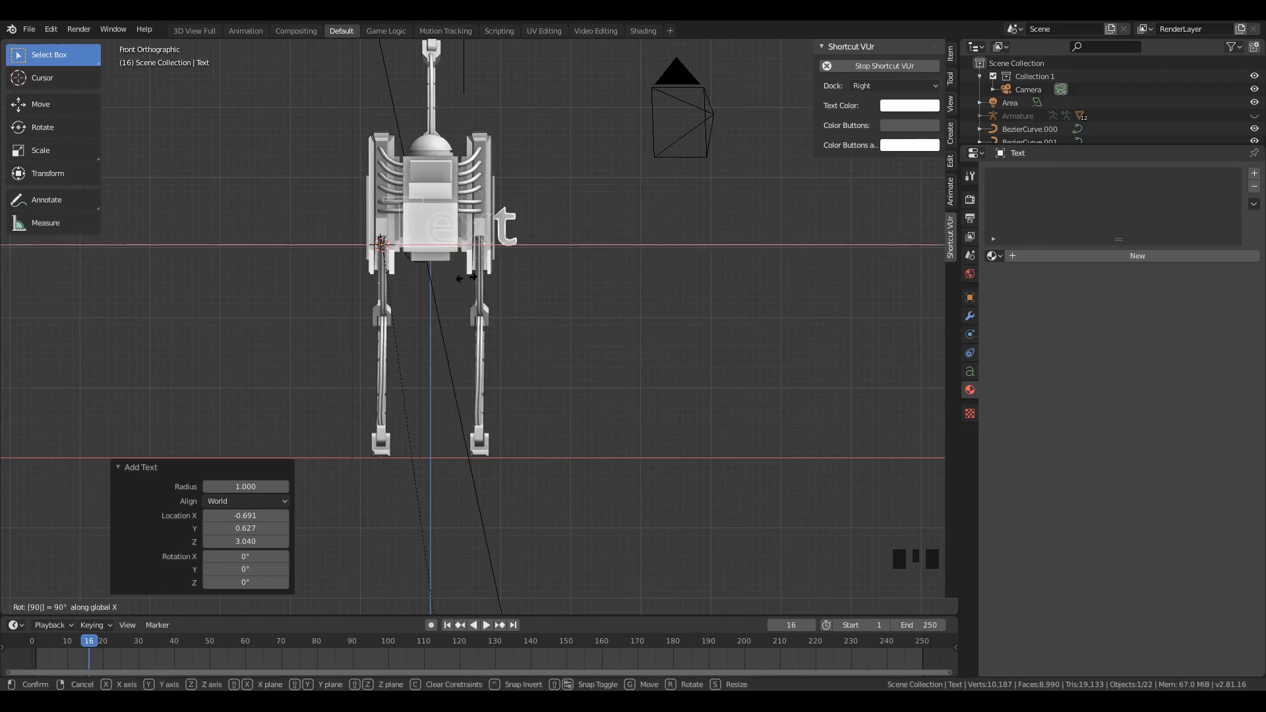
key(Return)
key(g)
click(704, 201)
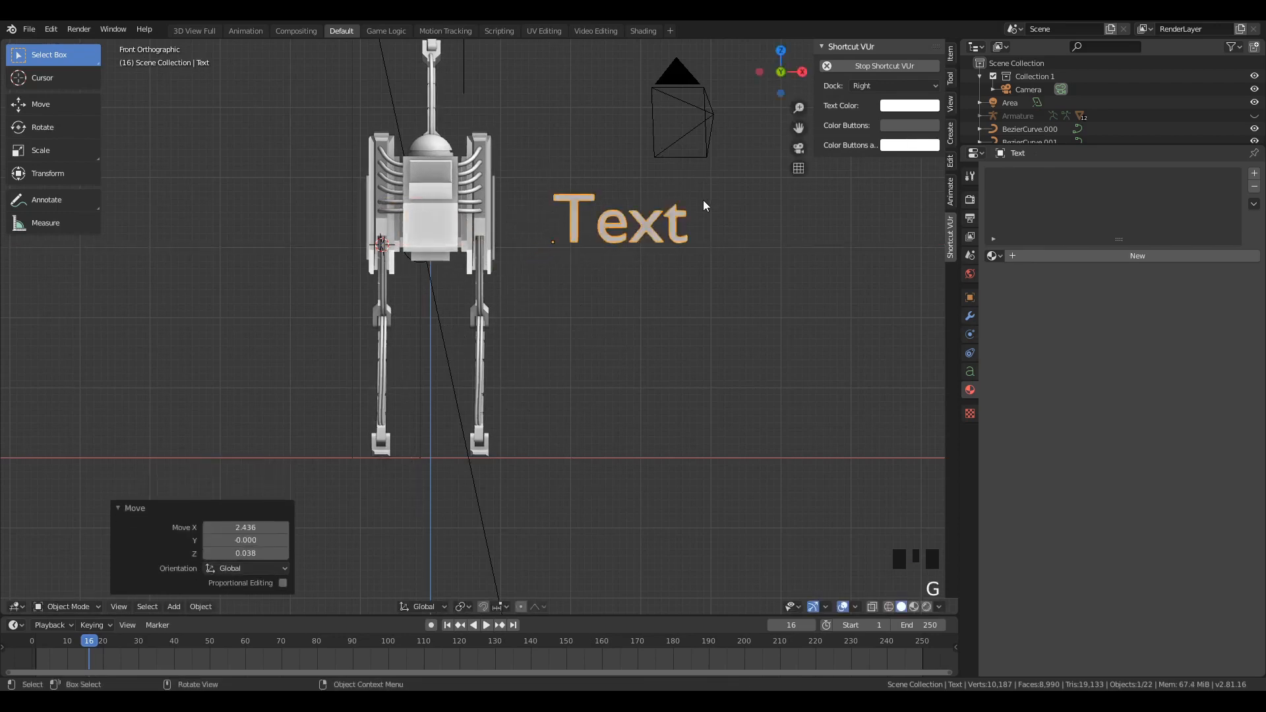
Step: Rotate the text 180° about the Z axis so it reads correctly in the back view
key(KP_7)
key(r)
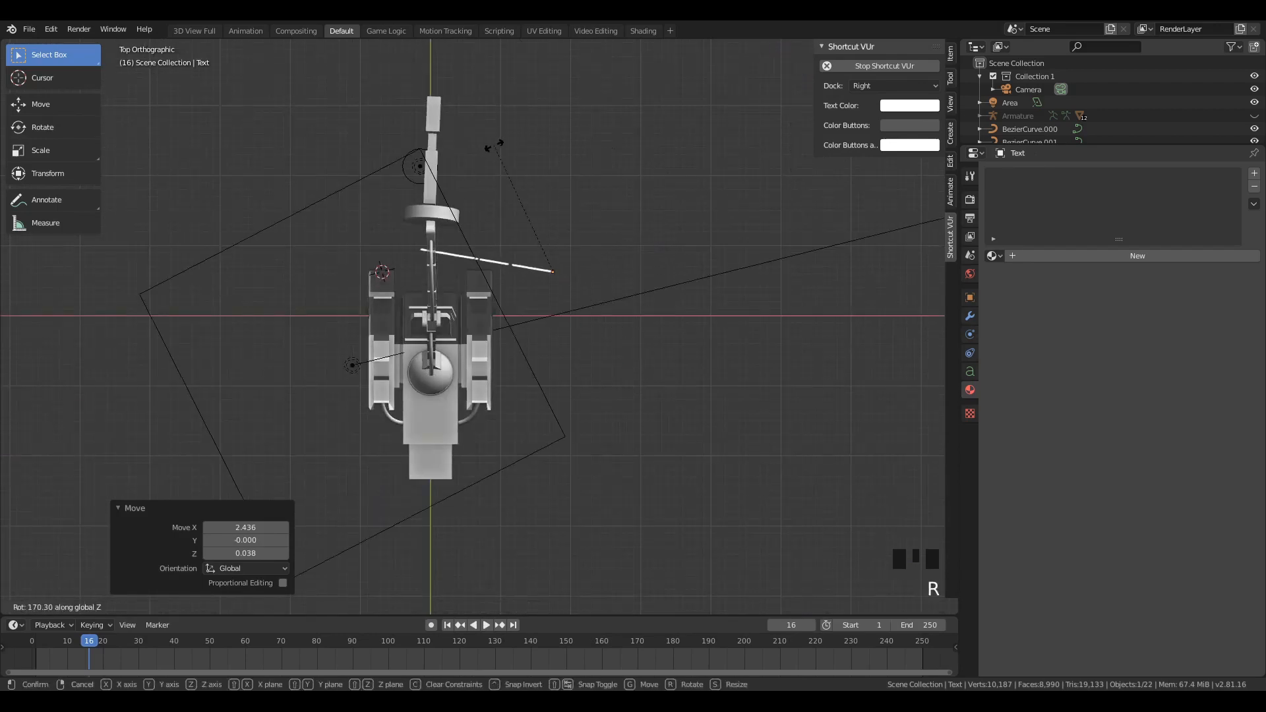
click(494, 145)
key(ctrl+KP_1)
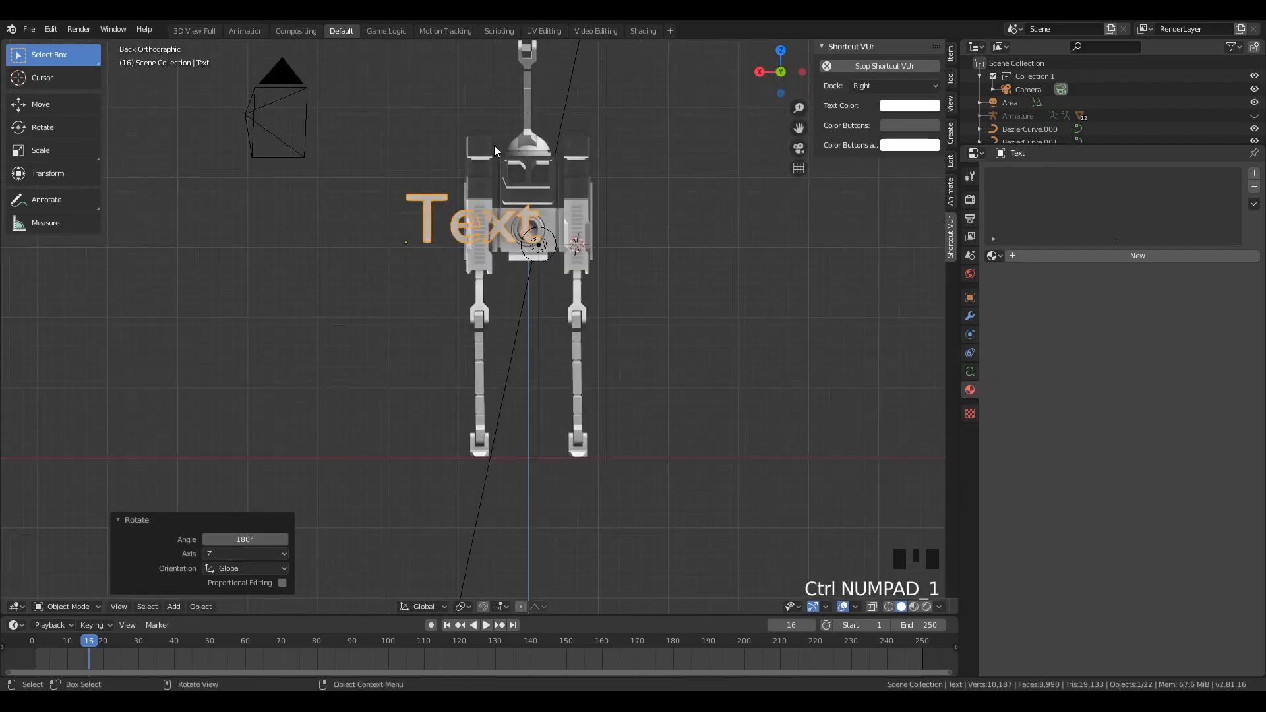
Step: Move the text over the body panel with the round lens and scale it down to fit
scroll(591, 172, up, 6)
scroll(588, 175, down, 4)
key(g)
click(674, 121)
key(s)
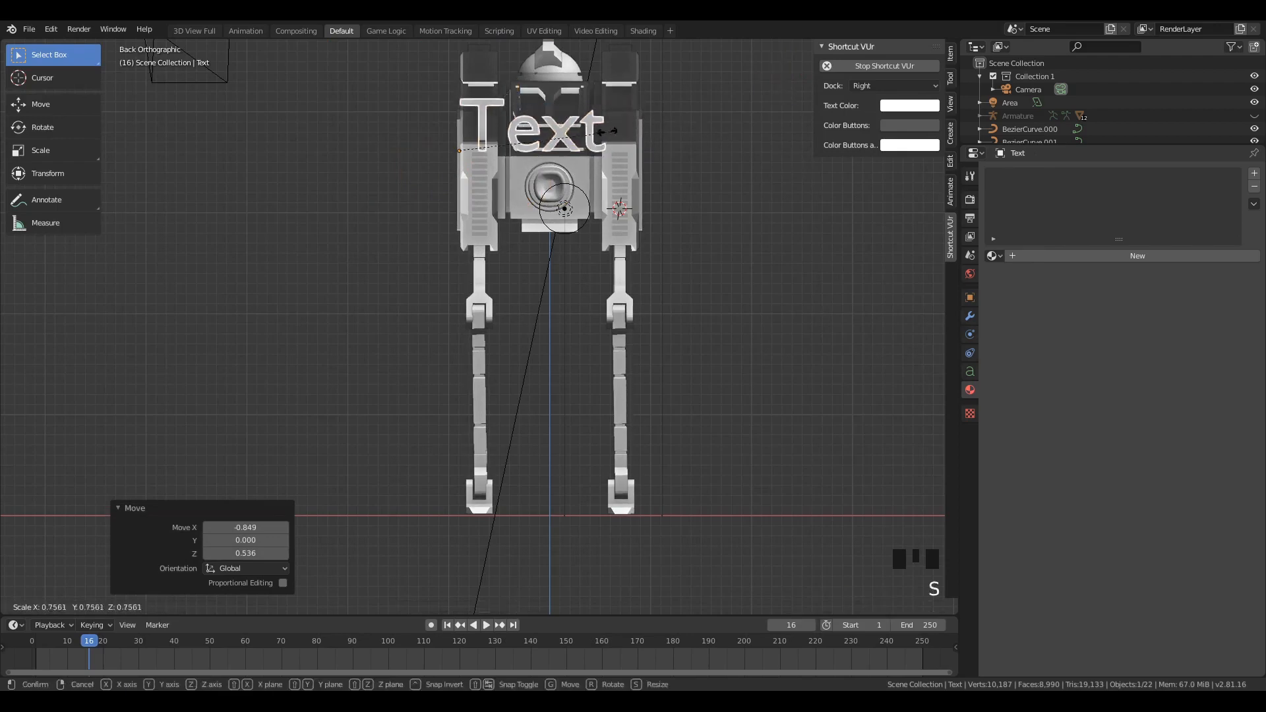
click(528, 143)
key(g)
click(574, 131)
Step: Enter Edit Mode on the text object and delete its default wording
middle_drag(573, 132, 772, 161)
key(Tab)
key(BackSpace)
key(BackSpace)
key(BackSpace)
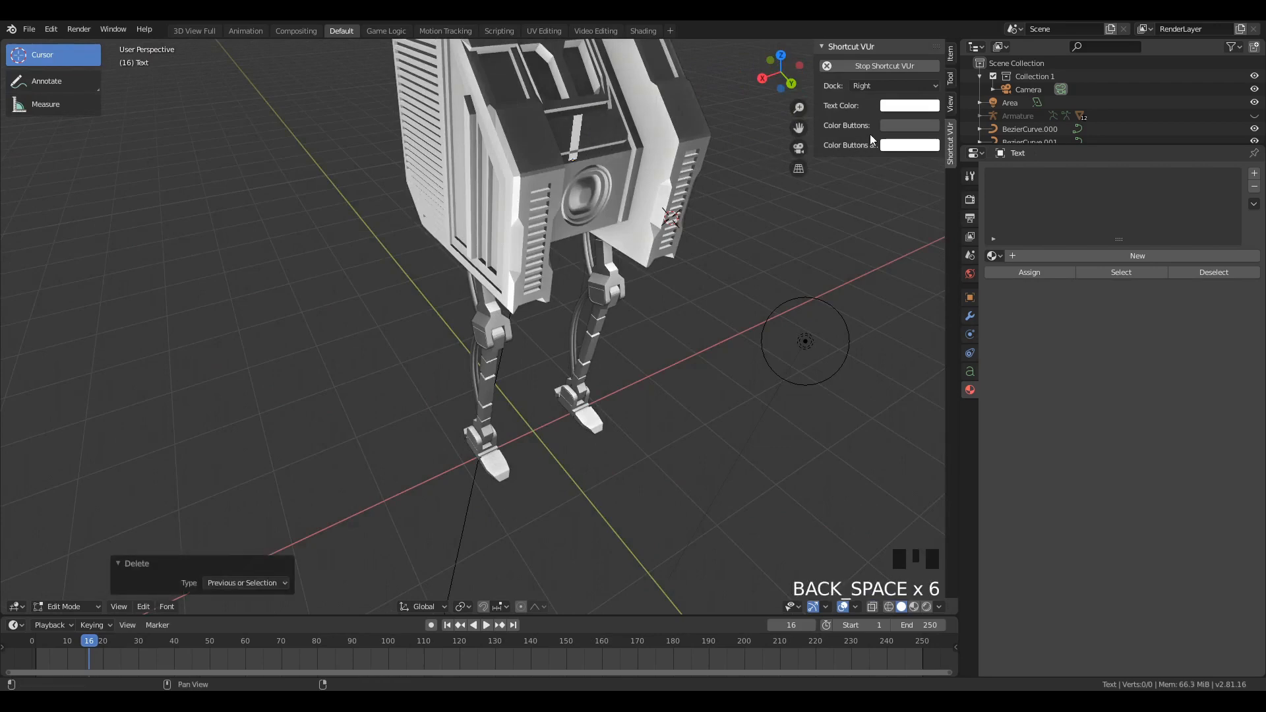
Step: Try R3D as the text's wording and erase it again
text(R)
text(D3)
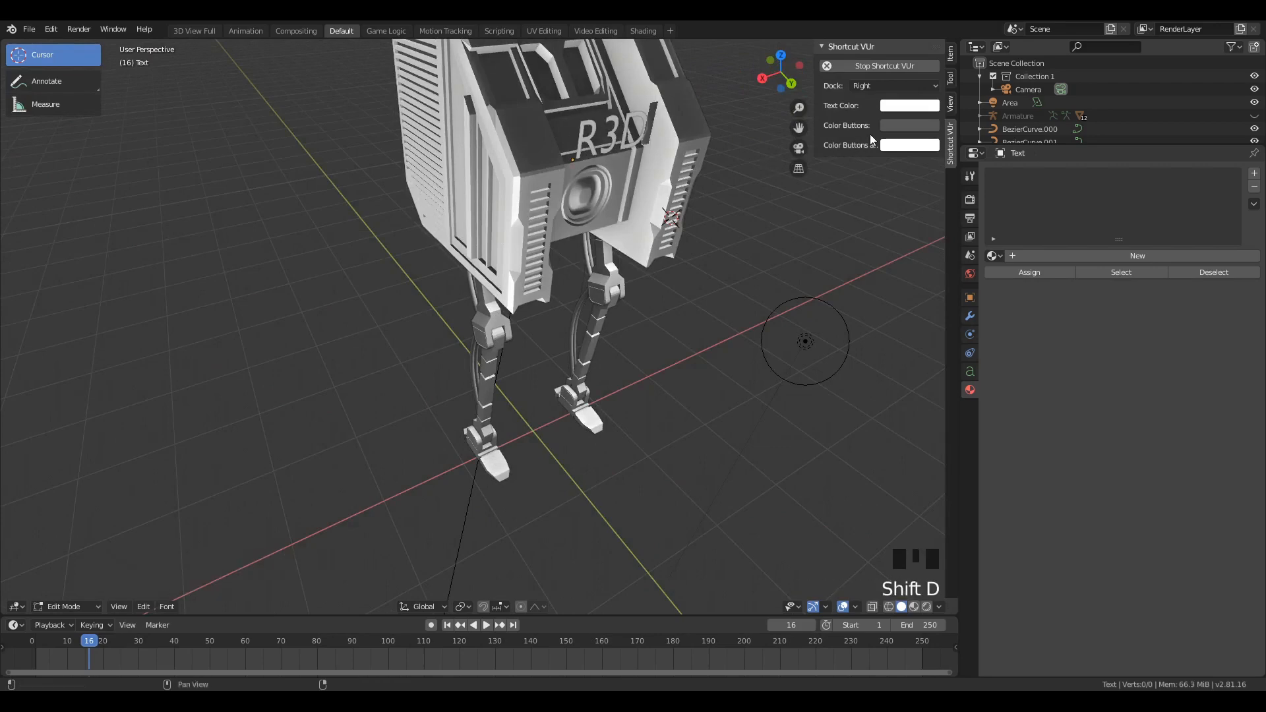
key(BackSpace)
key(BackSpace)
key(BackSpace)
key(BackSpace)
key(BackSpace)
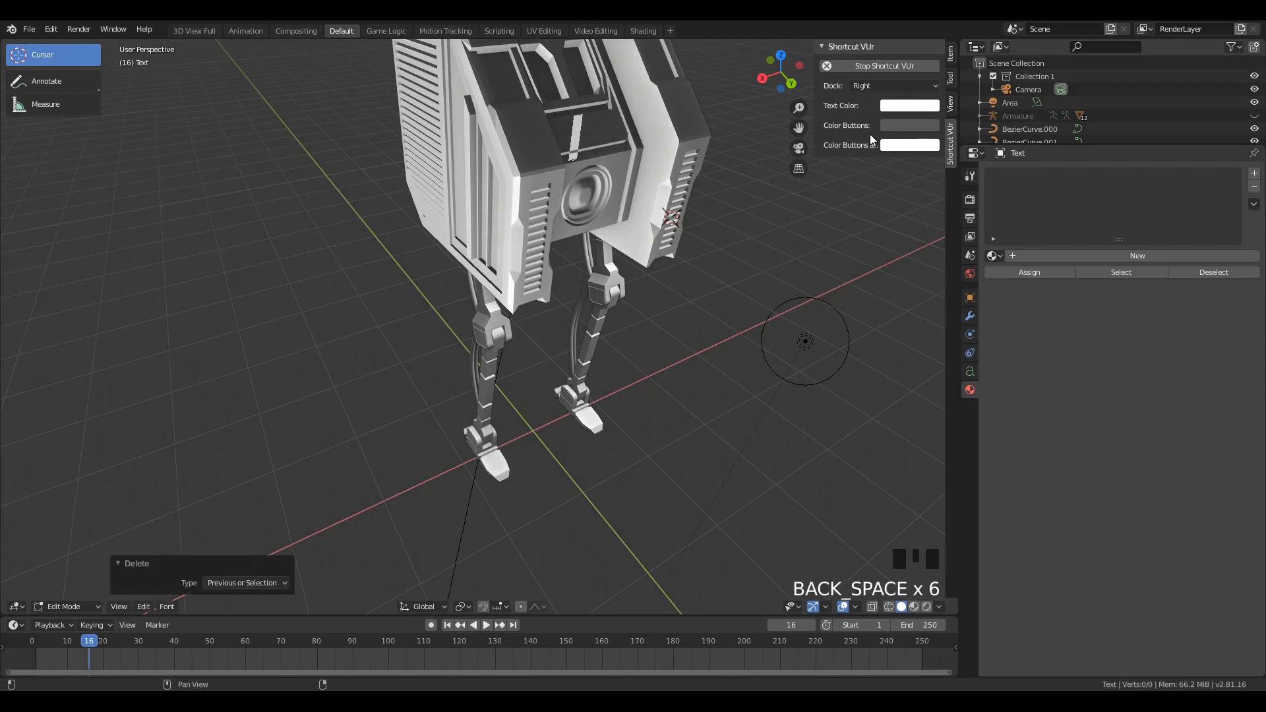
Step: Enter EX32 as the text's wording, leave Edit Mode, and frame the text in the viewport
text(EX32)
key(Tab)
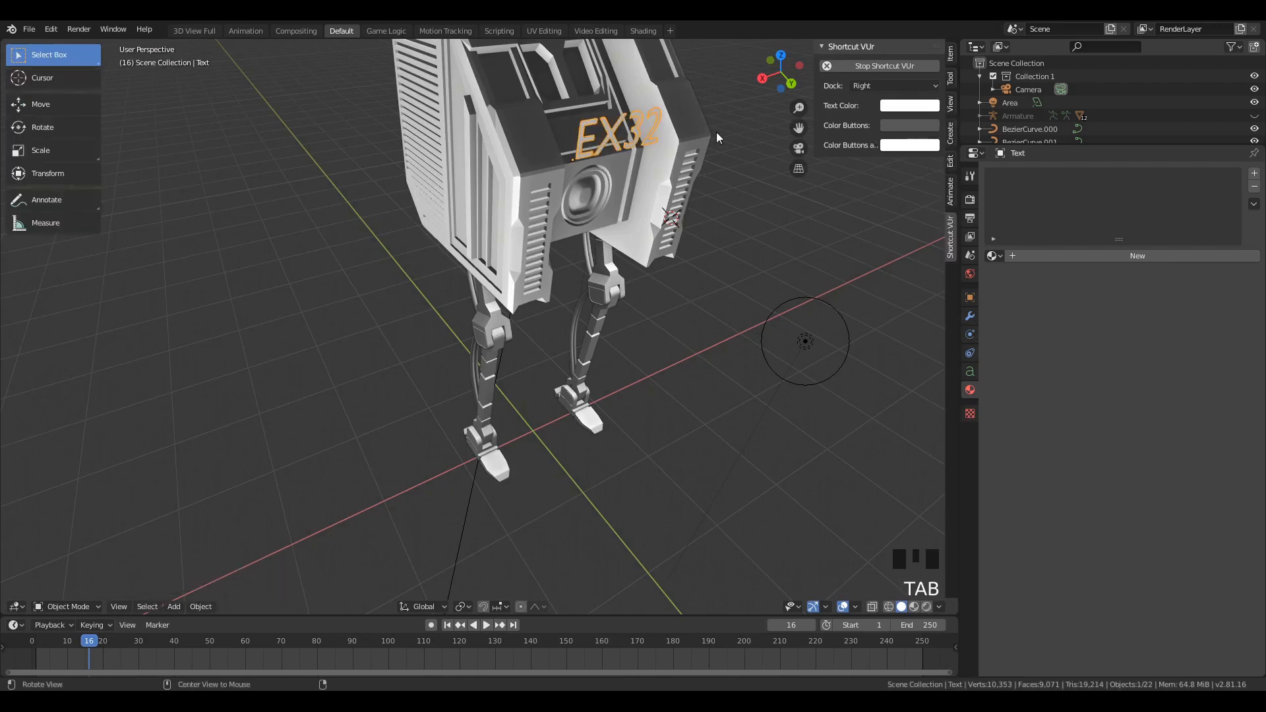
scroll(722, 165, up, 2)
middle_drag(725, 189, 690, 223)
key(KP_Decimal)
Step: Try Hack-Bold as the EX32 text's regular font and load Cyberfunk instead
click(970, 316)
click(1090, 173)
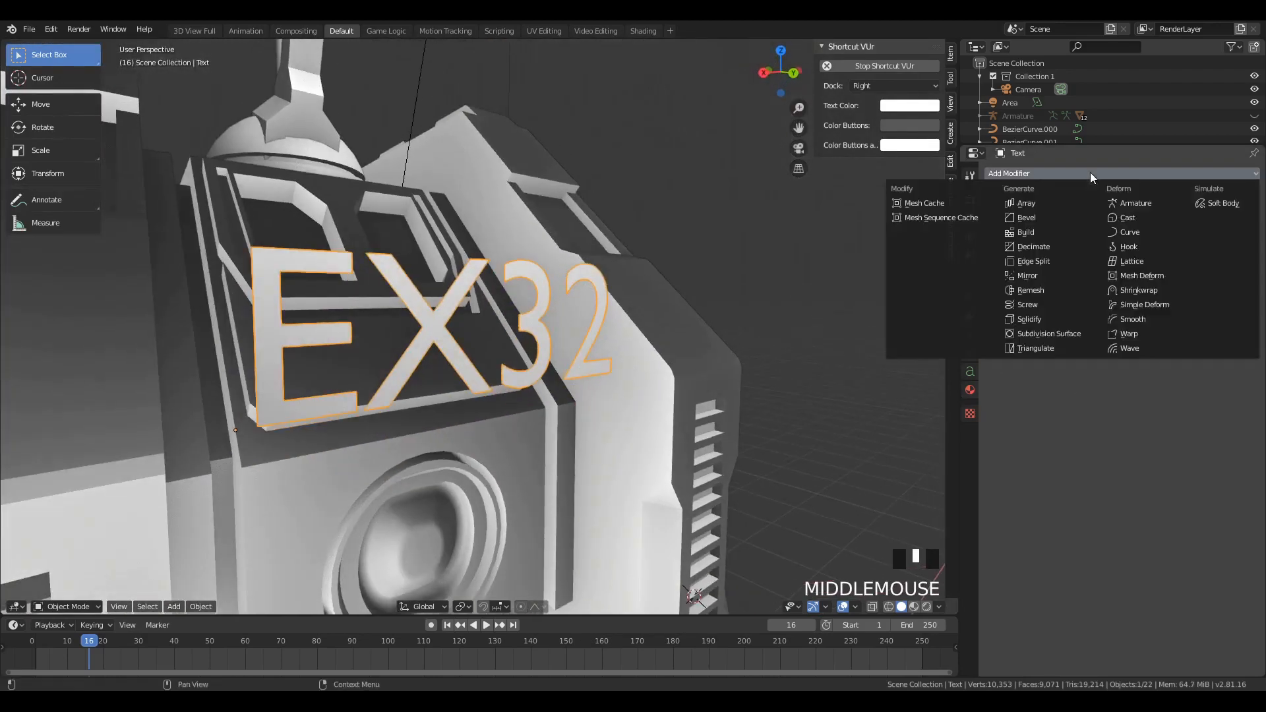
click(971, 373)
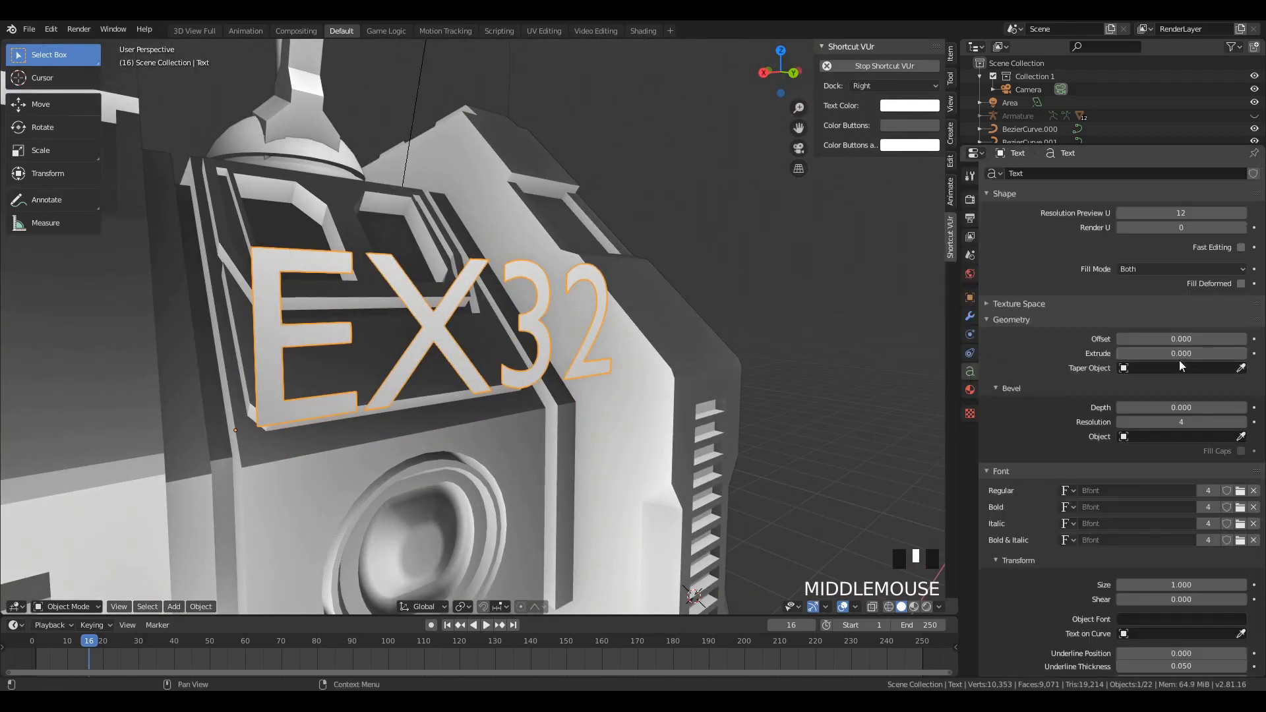
click(1241, 492)
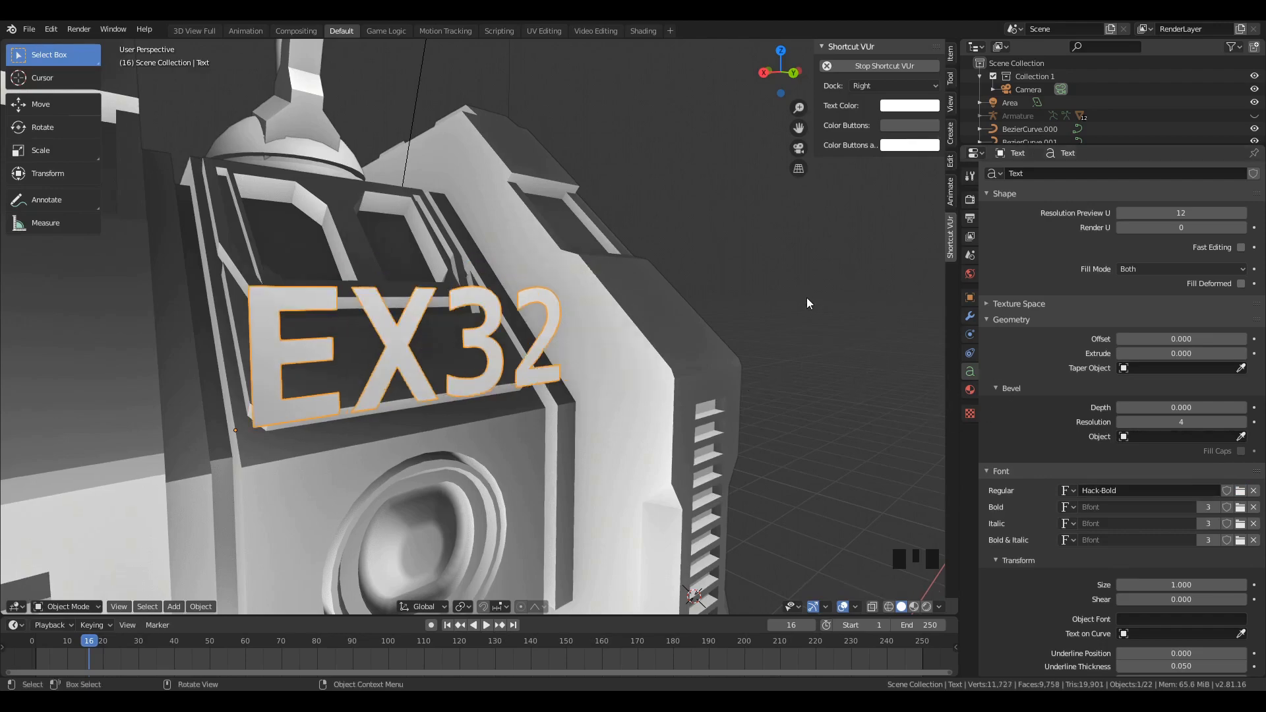
middle_drag(556, 319, 533, 363)
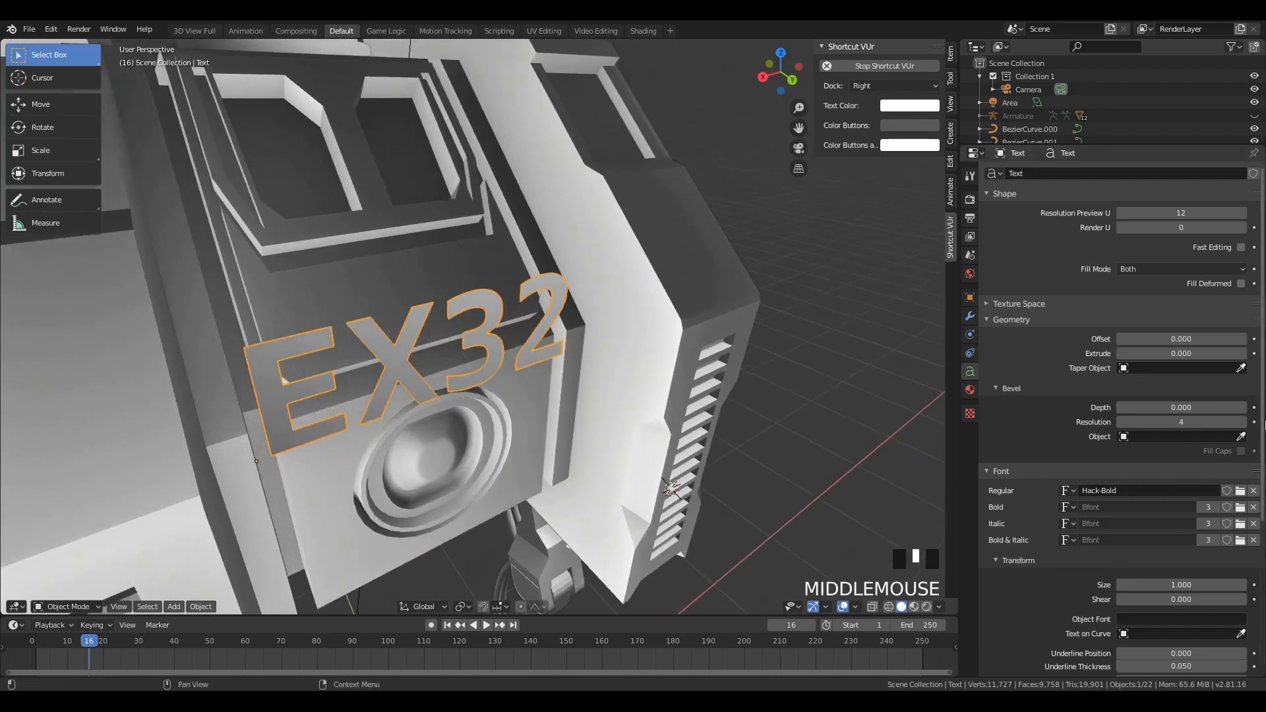
click(1239, 491)
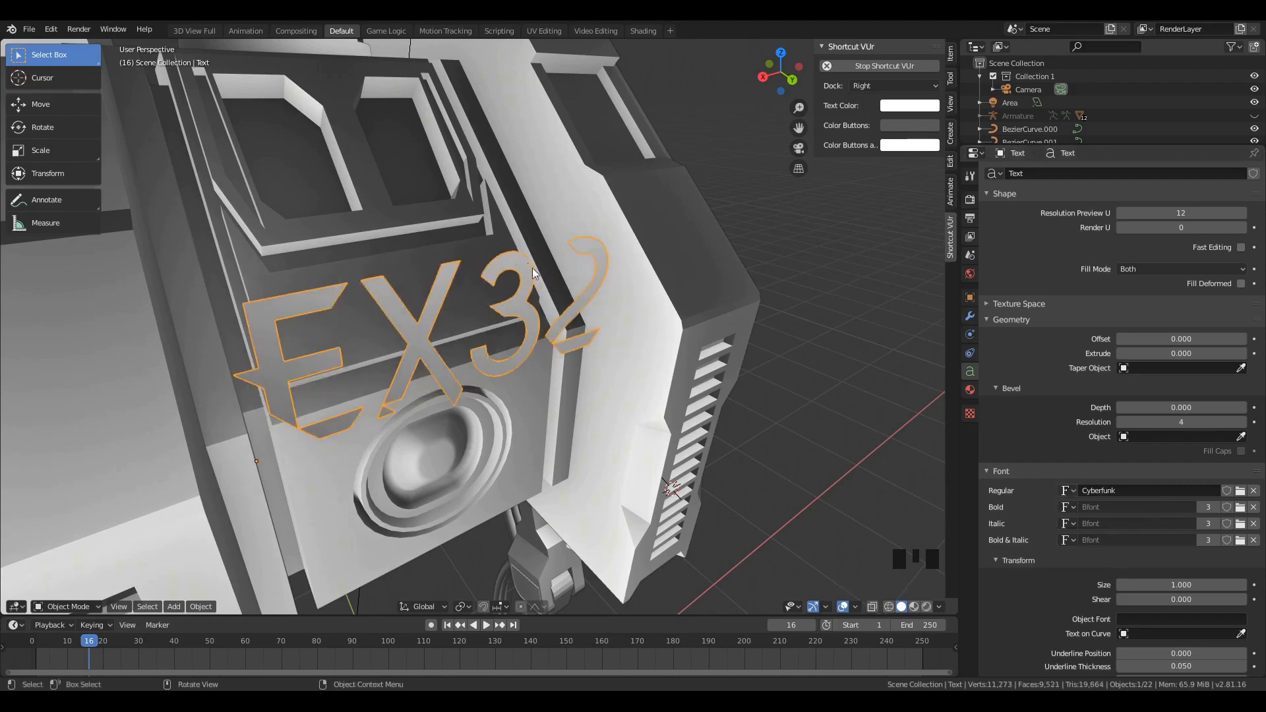
Step: Scale the EX32 text down and shift it about -0.139 and a further -0.089 along X, above the round lens
middle_drag(533, 268, 544, 297)
key(s)
key(g)
click(595, 381)
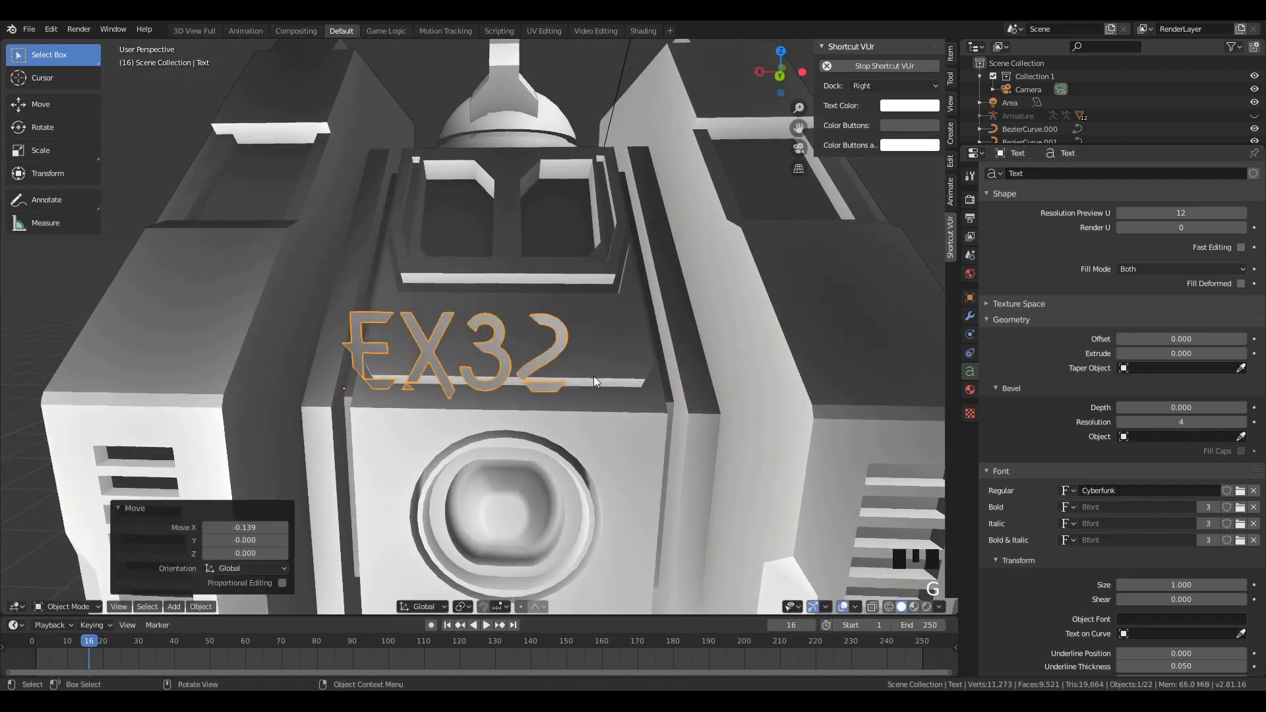
middle_drag(516, 390, 604, 386)
key(g)
key(x)
click(565, 416)
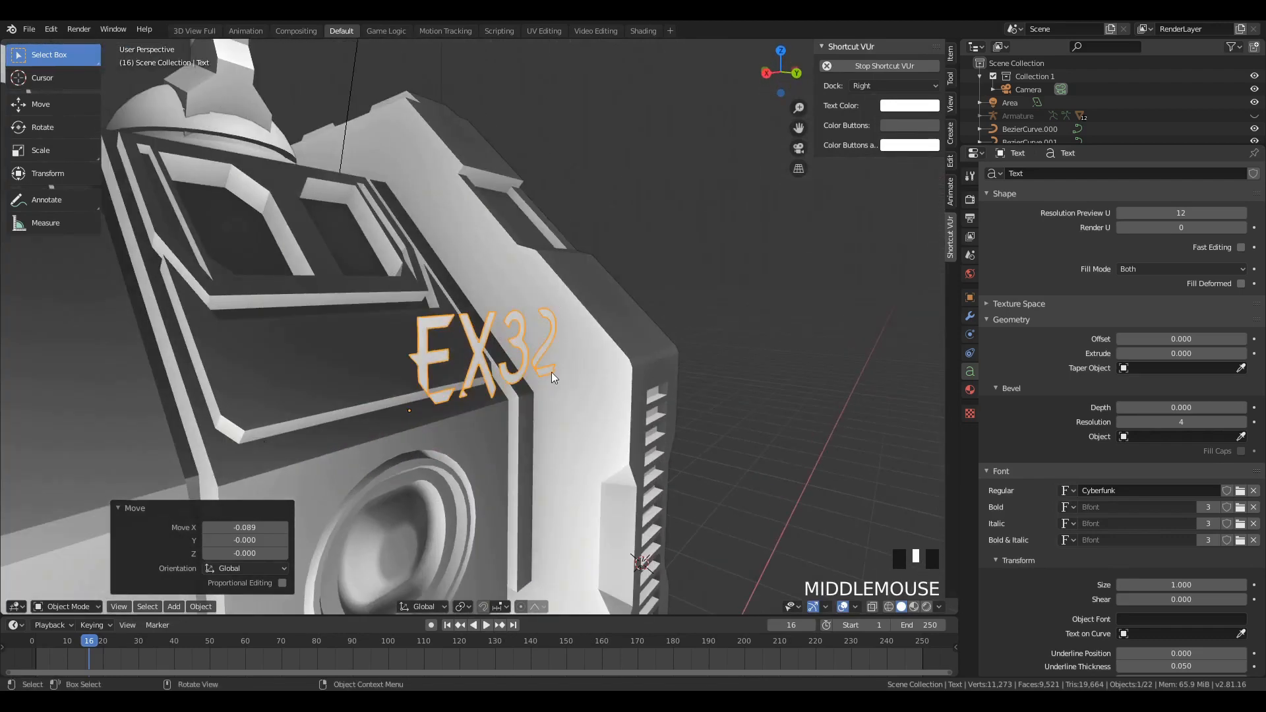
Step: Add a Shrinkwrap modifier to the EX32 text with the body mesh Plane as its target
click(970, 316)
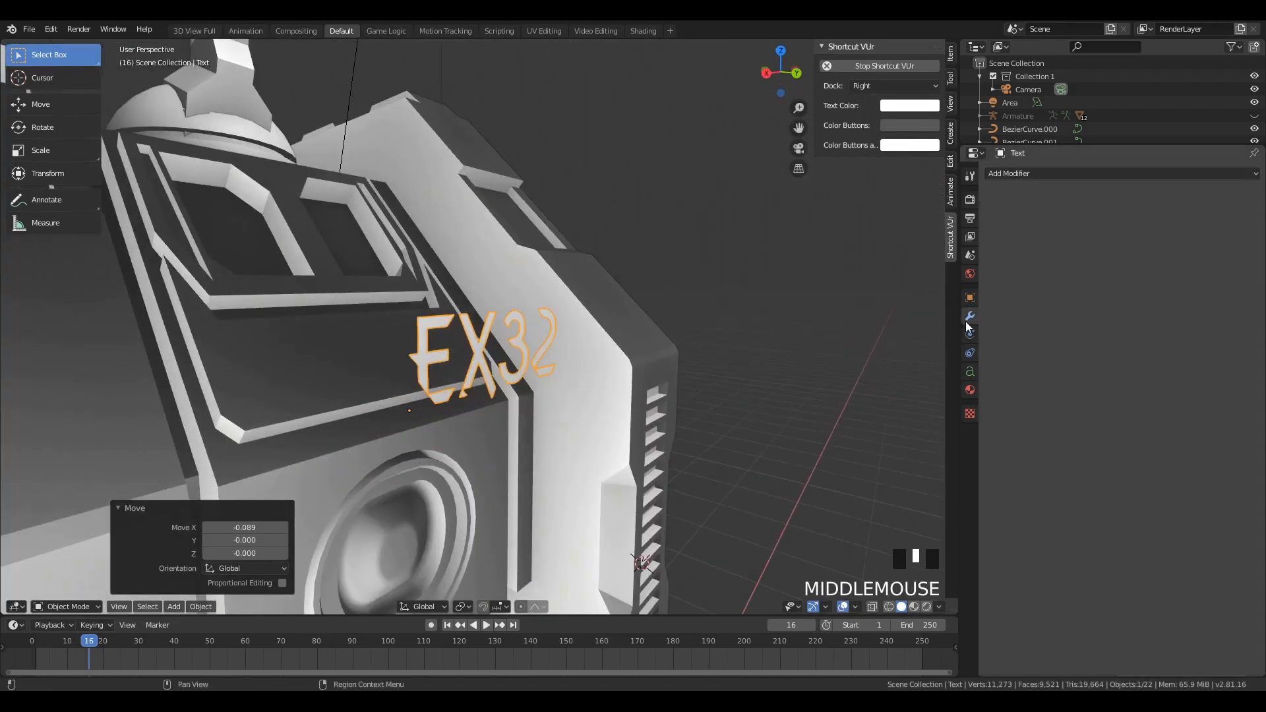
click(1052, 172)
click(1129, 291)
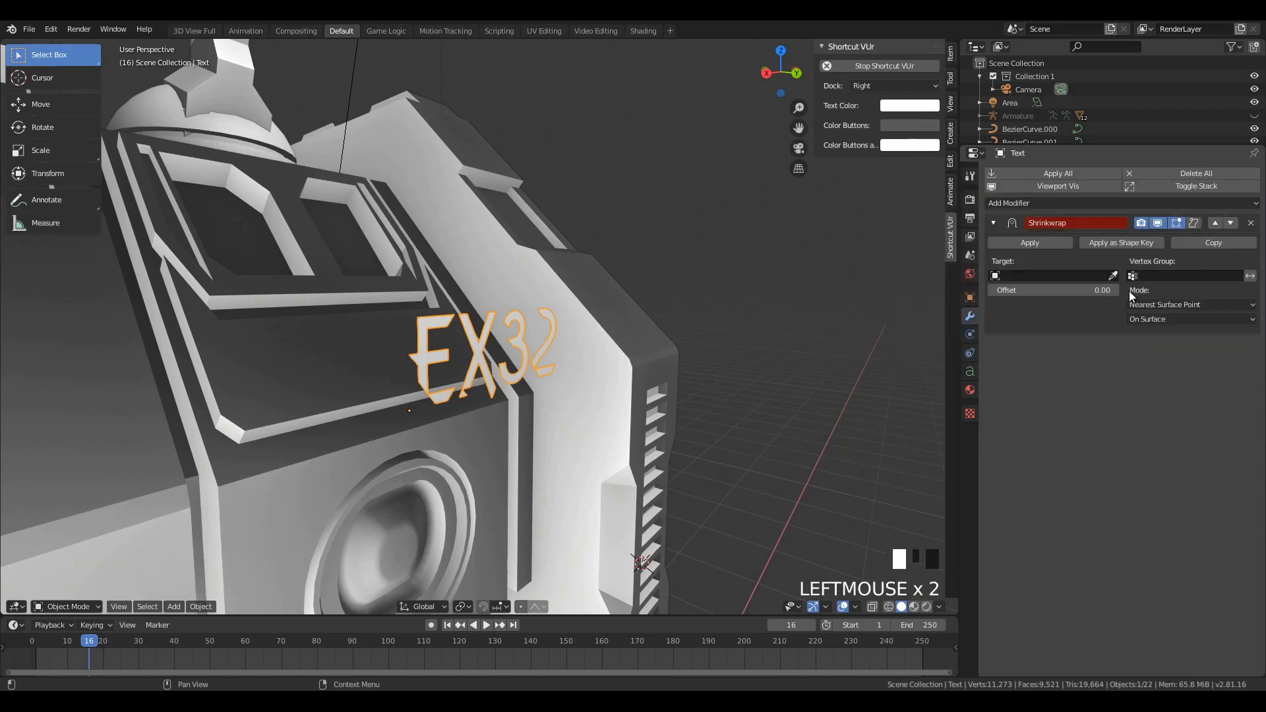
click(1113, 276)
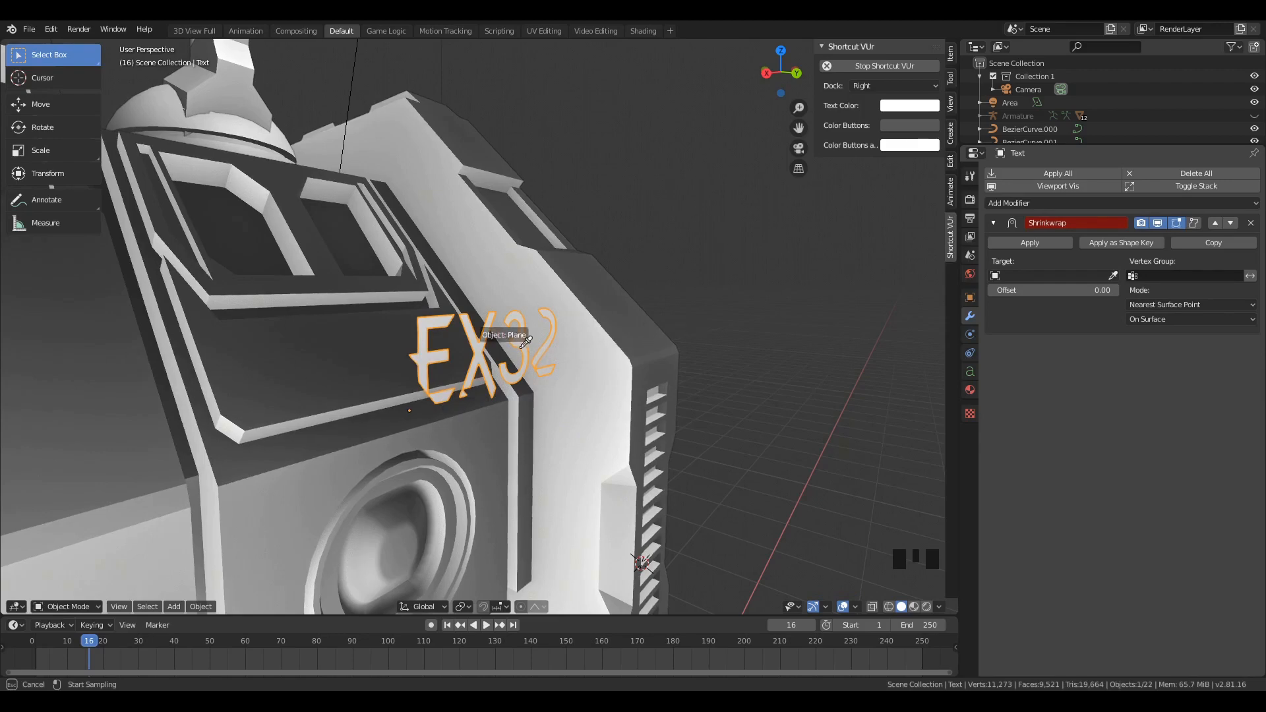
click(356, 340)
Step: Inspect the robot's body from several sides to locate the shrinkwrapped text
middle_drag(395, 332, 534, 385)
scroll(534, 385, down, 6)
scroll(627, 366, up, 12)
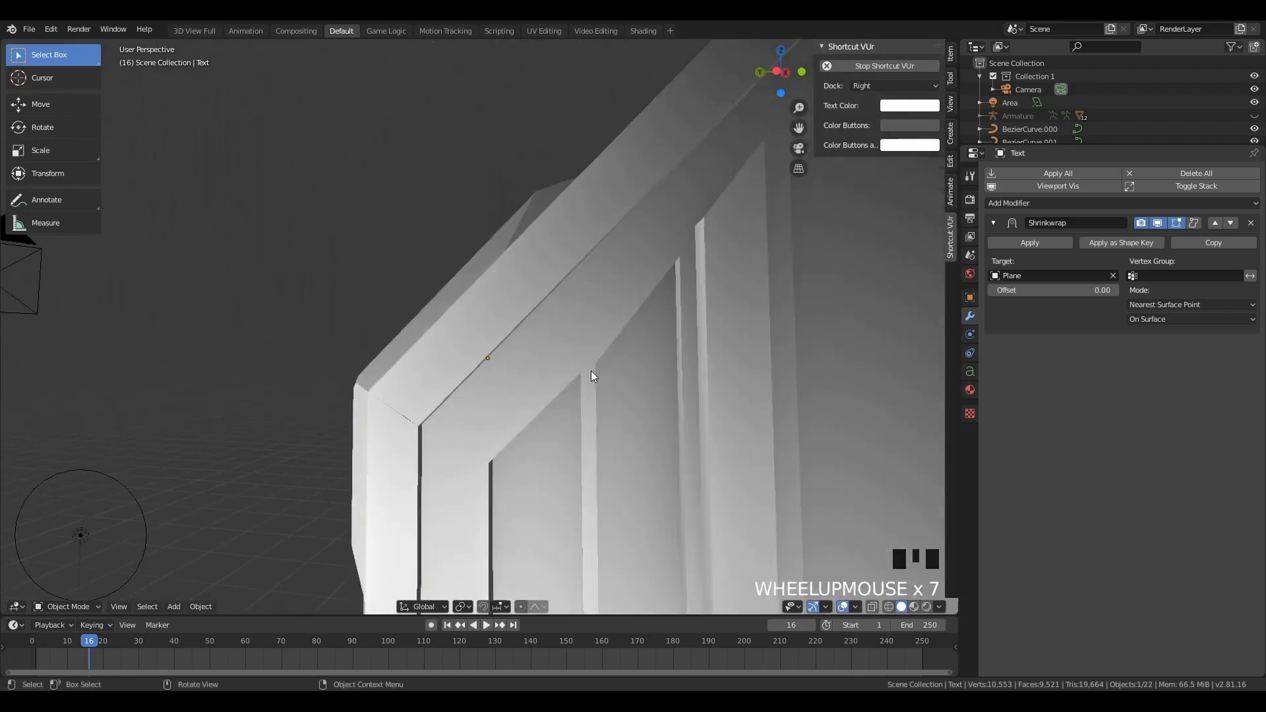
middle_drag(627, 404, 579, 421)
scroll(738, 402, down, 19)
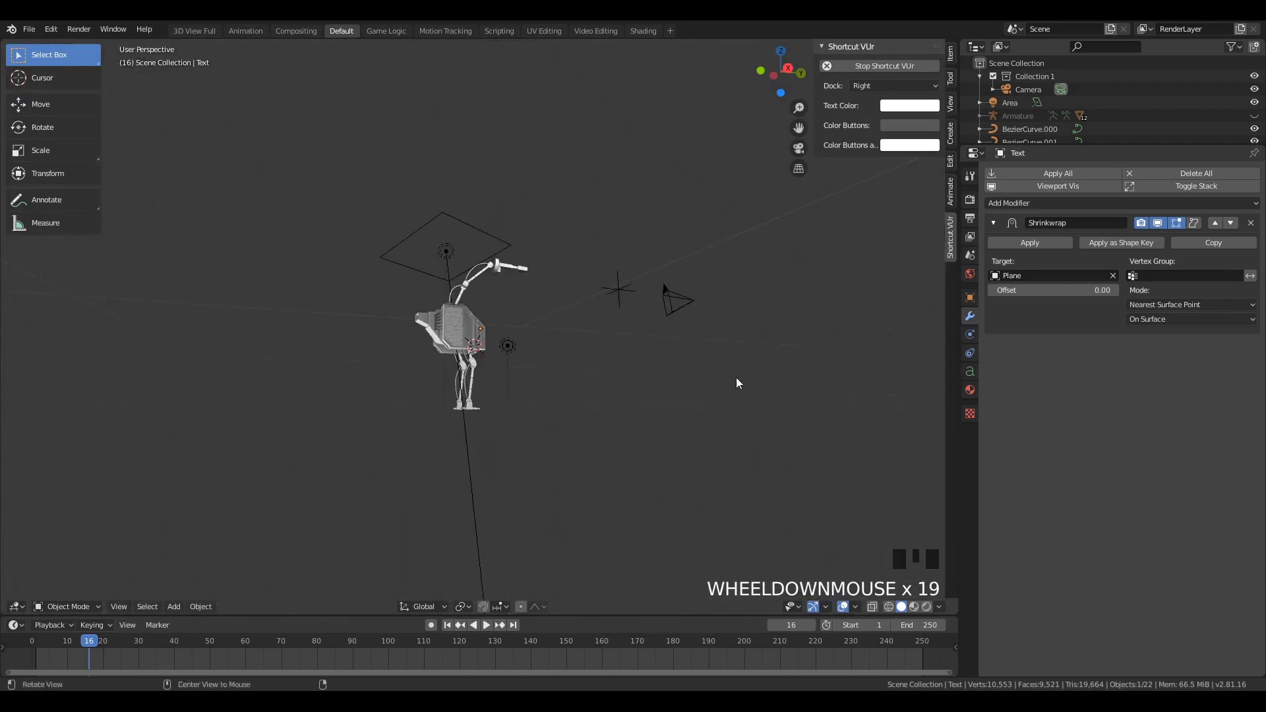
middle_drag(736, 377, 522, 413)
scroll(536, 394, up, 6)
Step: Reveal the hidden objects and hide the armature again
key(alt+h)
scroll(485, 334, up, 10)
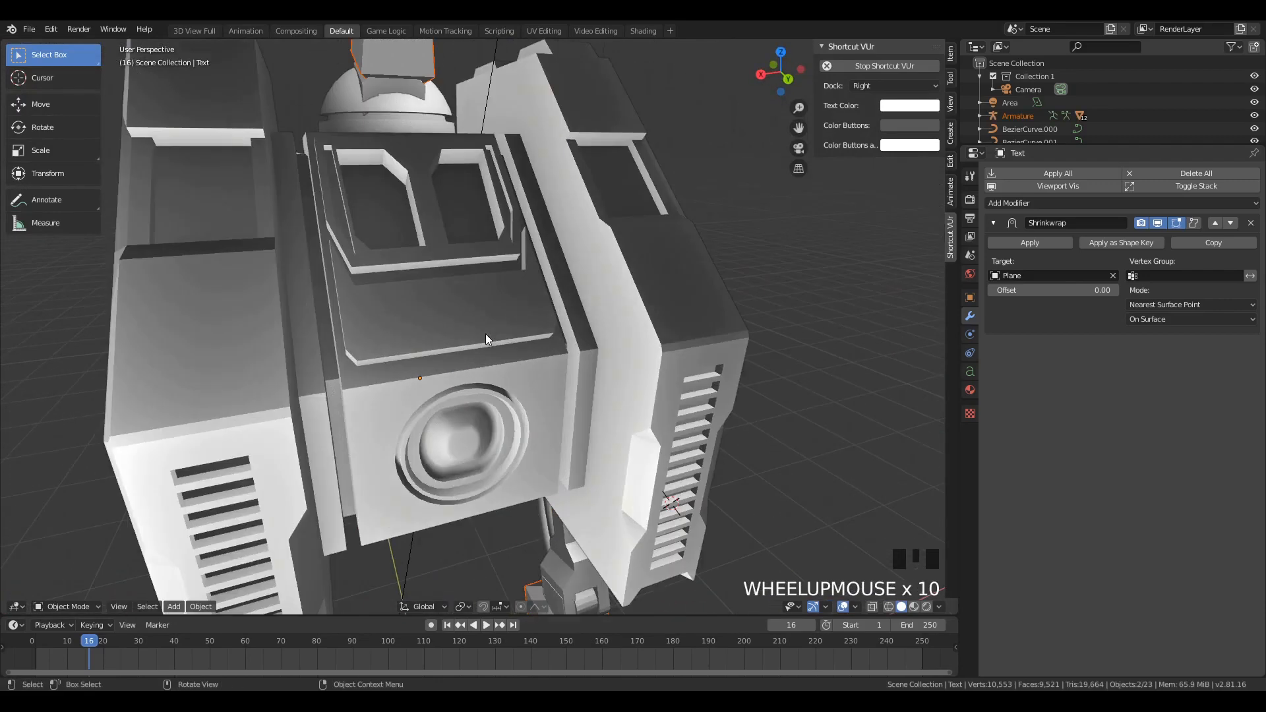
key(h)
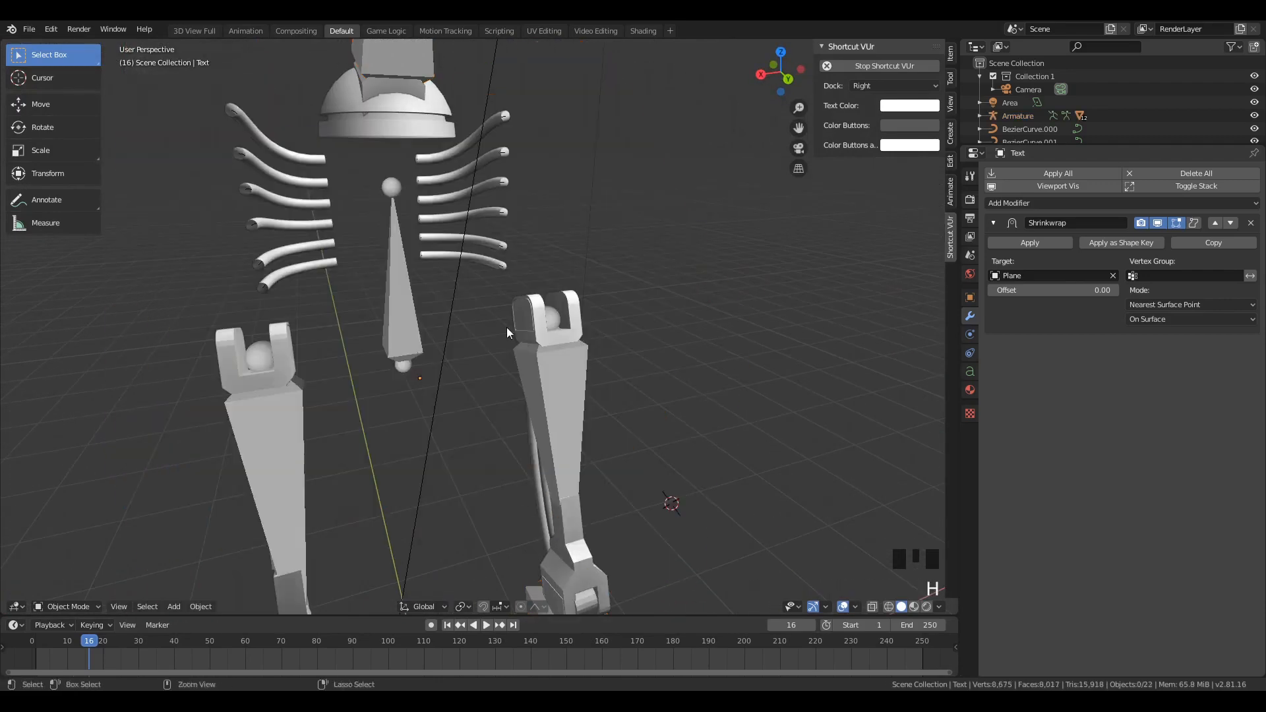
key(alt+h)
scroll(507, 327, down, 6)
click(455, 164)
key(h)
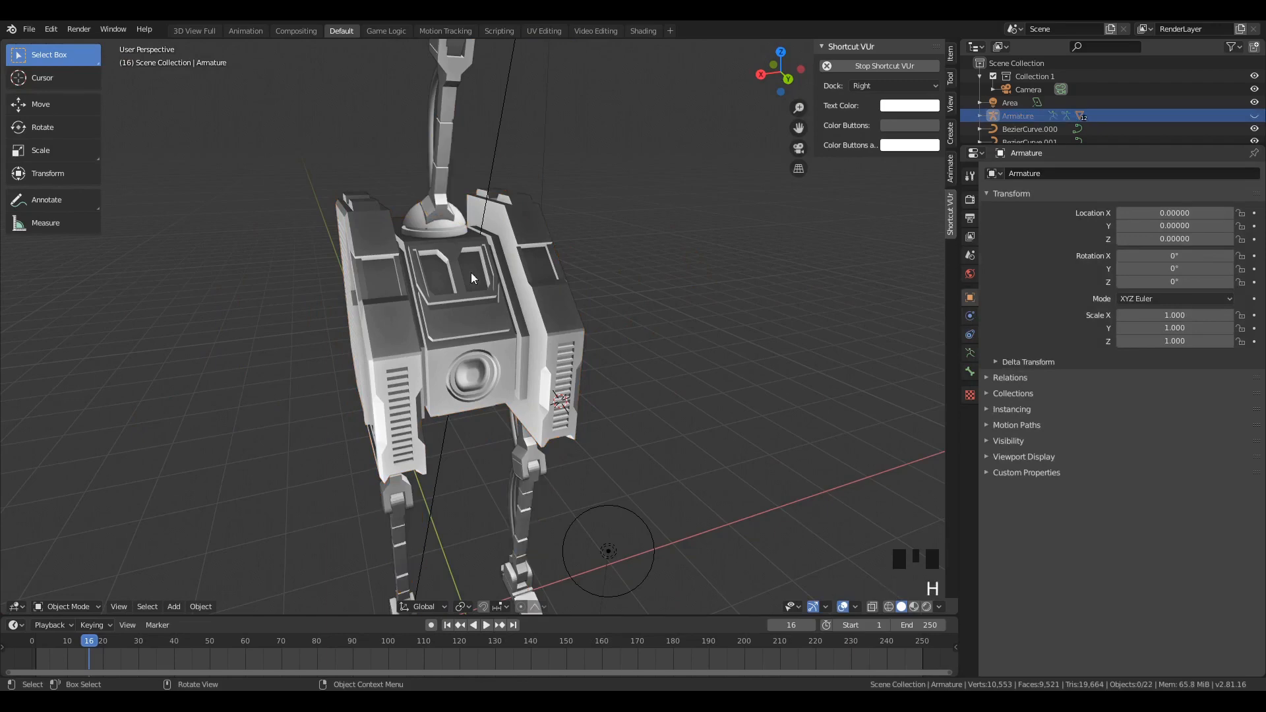
Step: Reselect and frame the EX32 text object, and set its Shrinkwrap offset to 0.06
scroll(471, 272, up, 5)
click(422, 338)
scroll(1060, 124, down, 4)
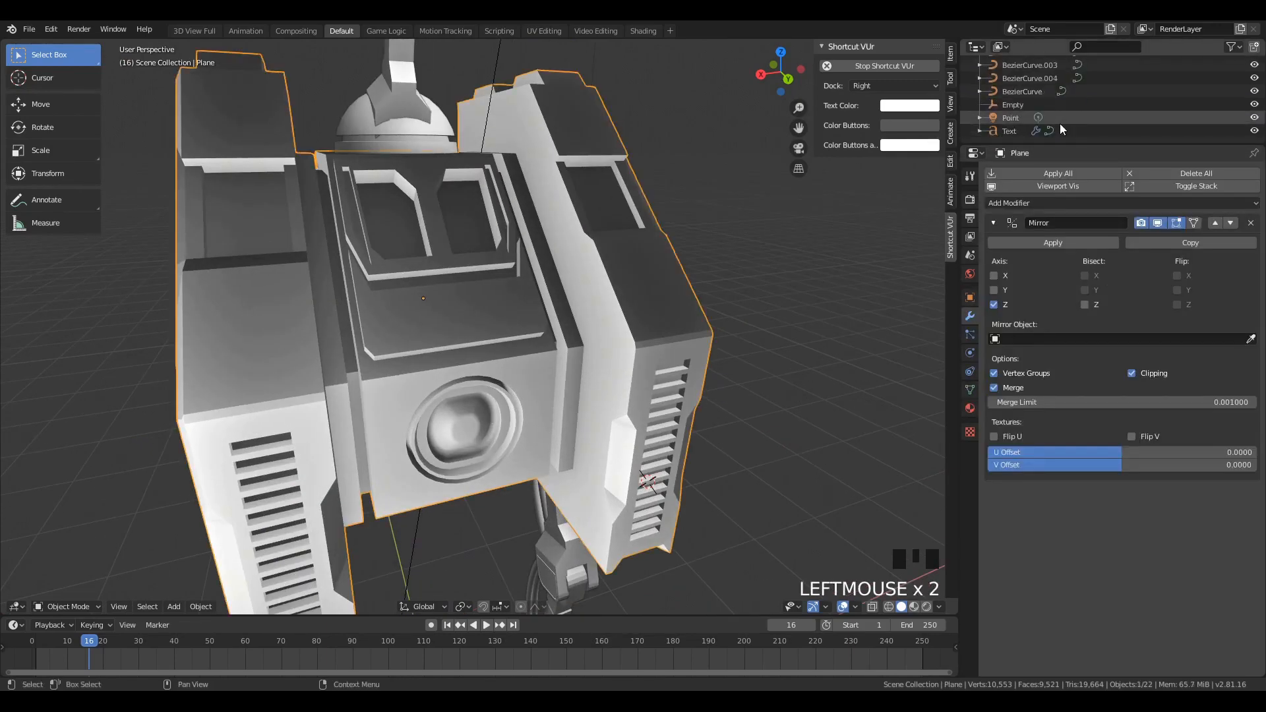
click(1009, 131)
scroll(527, 263, down, 12)
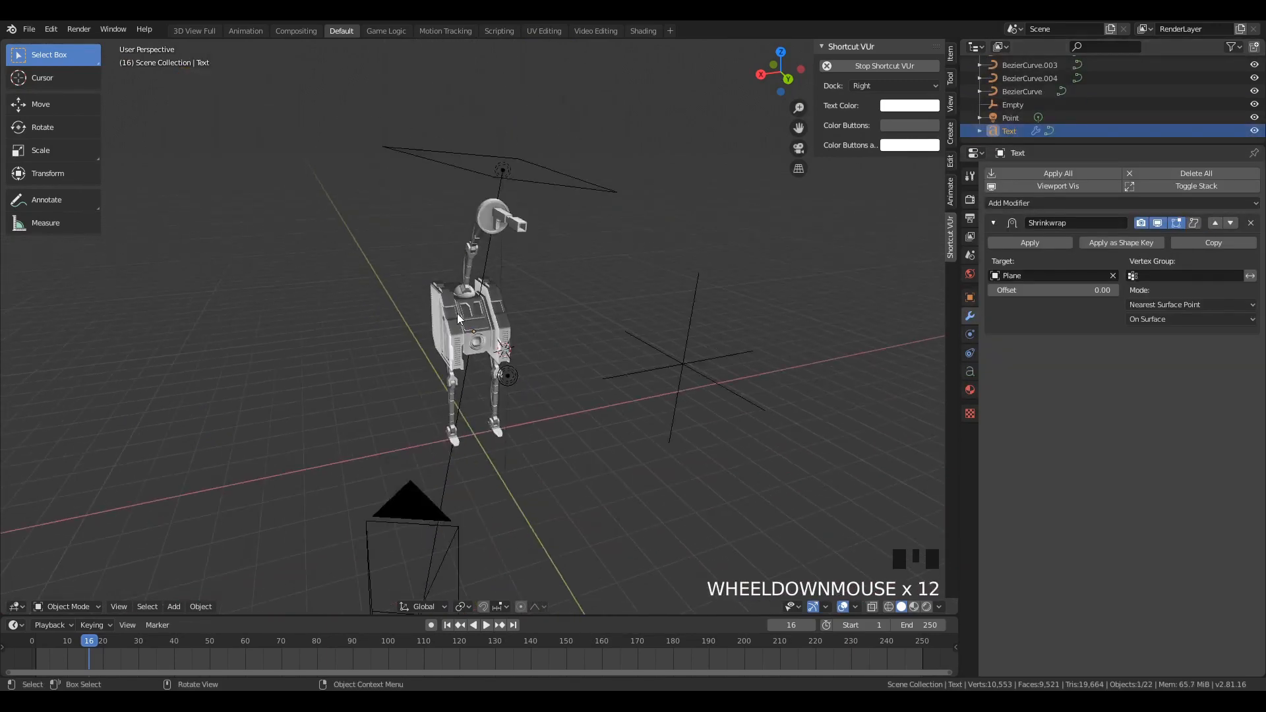
key(KP_Decimal)
middle_drag(457, 314, 574, 358)
drag(1055, 290, 1058, 290)
middle_drag(473, 381, 465, 346)
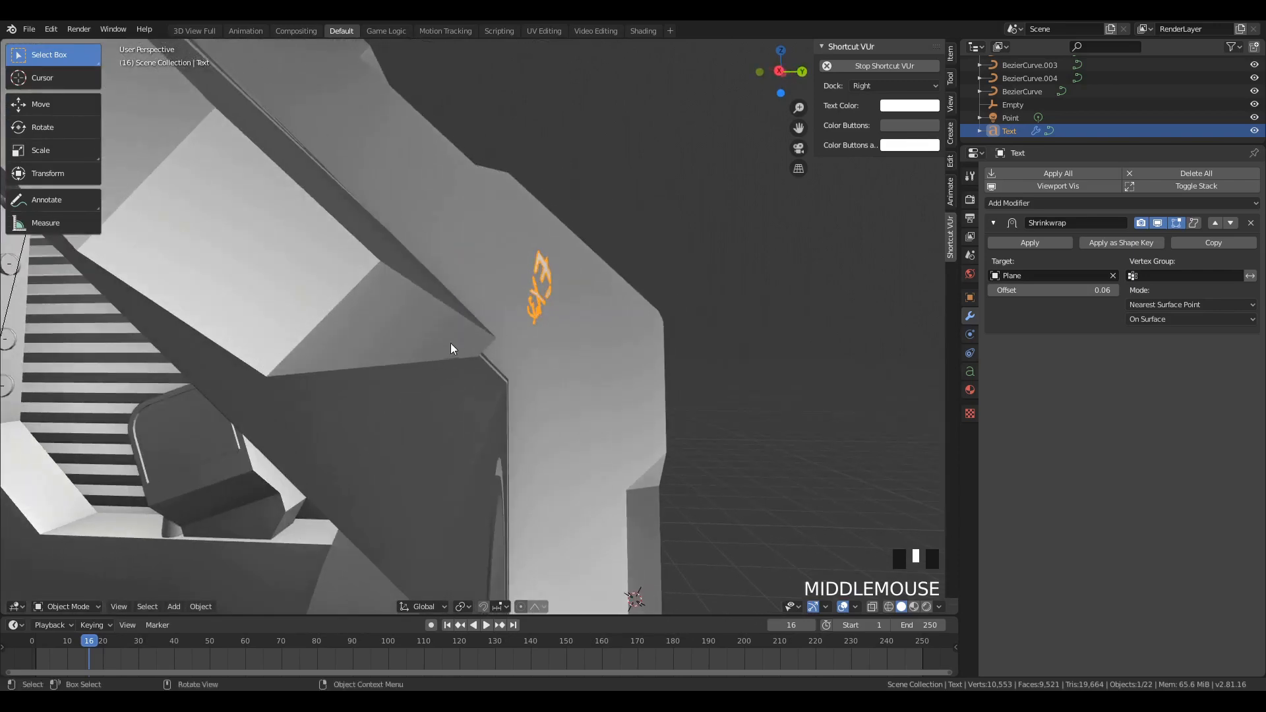
Step: Move the EX32 text about -0.331 along Y onto the sloped panel above the round lens
middle_drag(473, 343, 501, 369)
scroll(457, 373, down, 4)
key(g)
key(y)
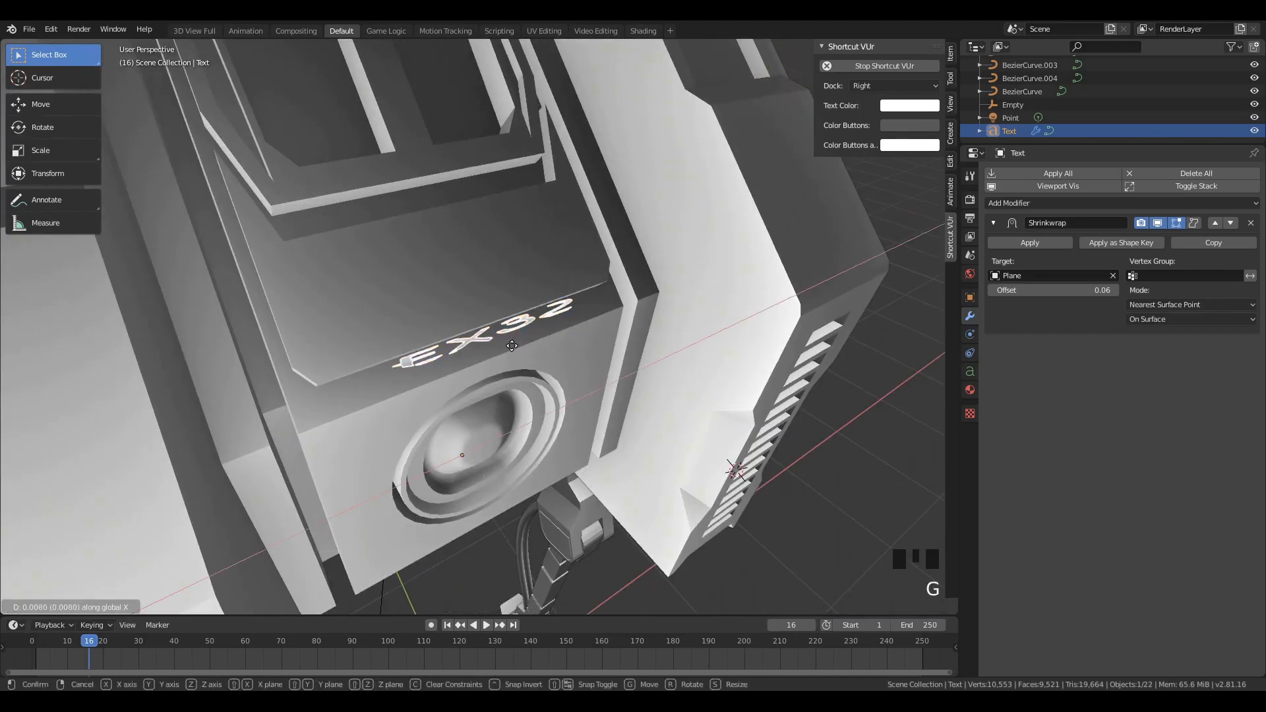
click(472, 267)
Step: Switch off the Shrinkwrap modifier's viewport display and move the EX32 text about 0.021 along Z
mouse_move(471, 267)
middle_down()
mouse_move(495, 279)
mouse_move(533, 256)
mouse_move(595, 257)
mouse_move(519, 264)
mouse_move(490, 297)
middle_up()
key(z)
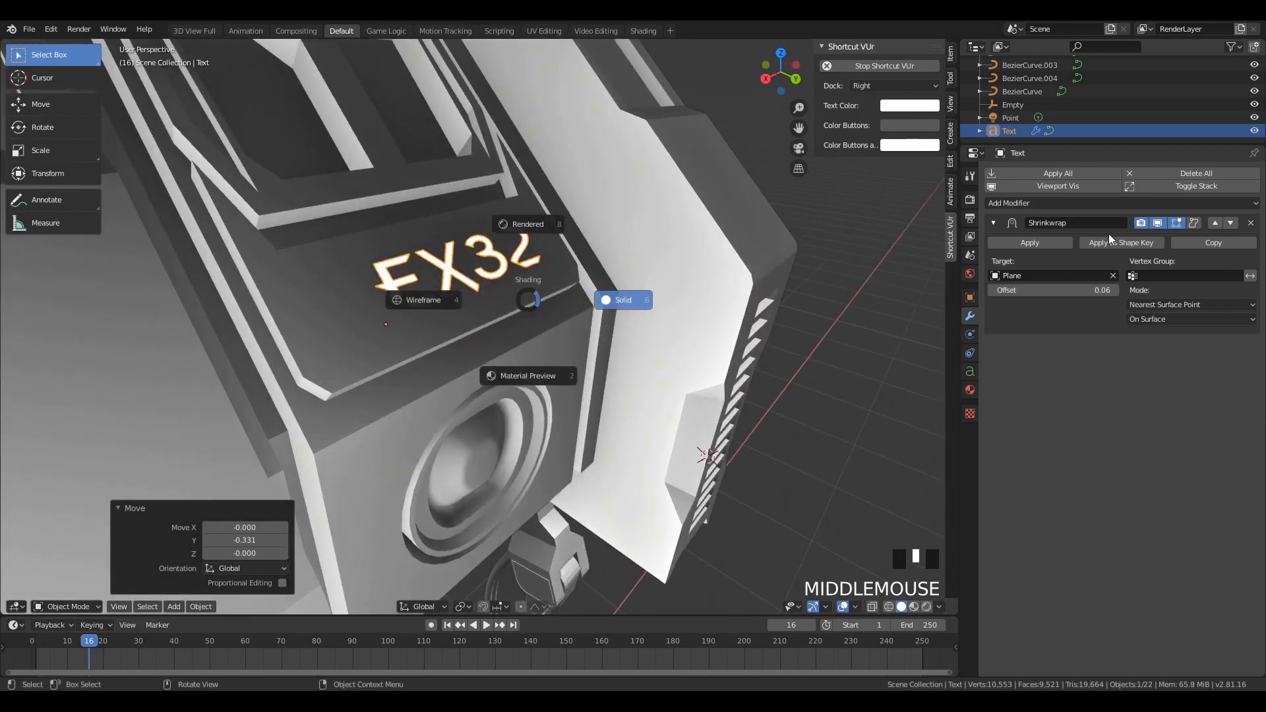
click(1141, 223)
click(1157, 223)
middle_drag(471, 322, 484, 300)
key(g)
key(y)
click(504, 302)
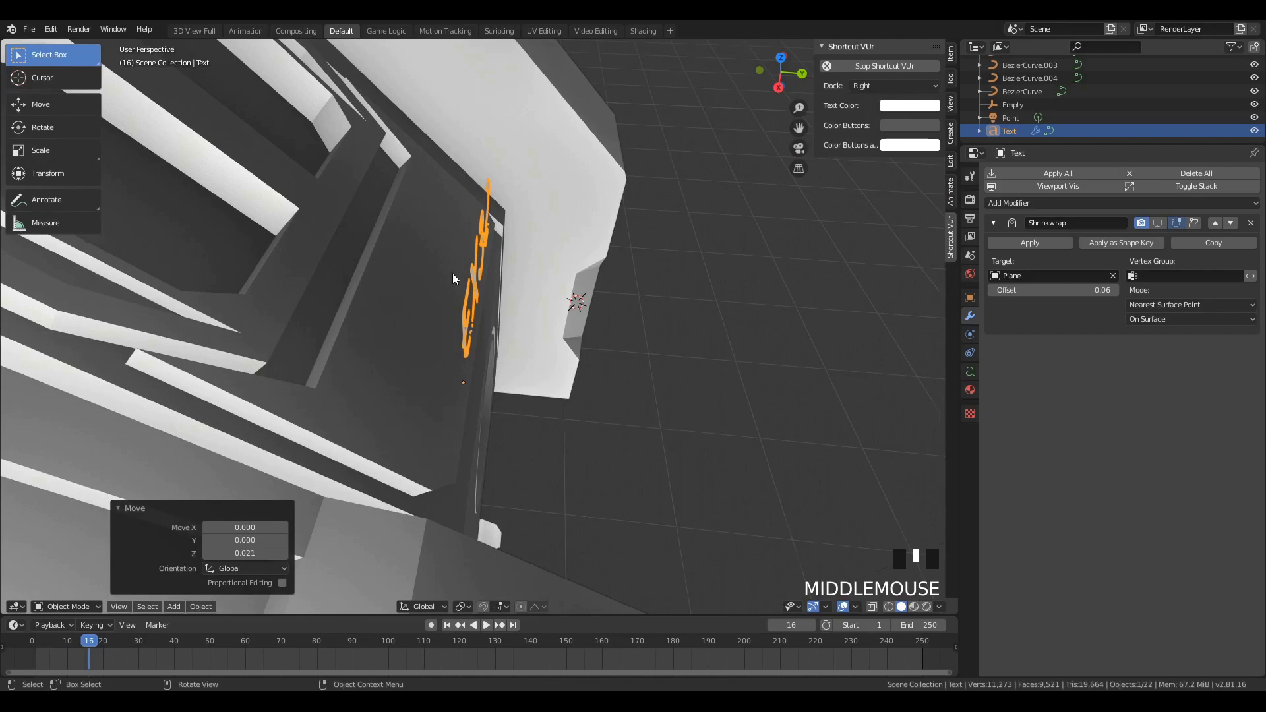
Step: Compare the unwrapped EX32 text with the sloped panel from the side and check the Shrinkwrap mode options
middle_drag(458, 274, 449, 311)
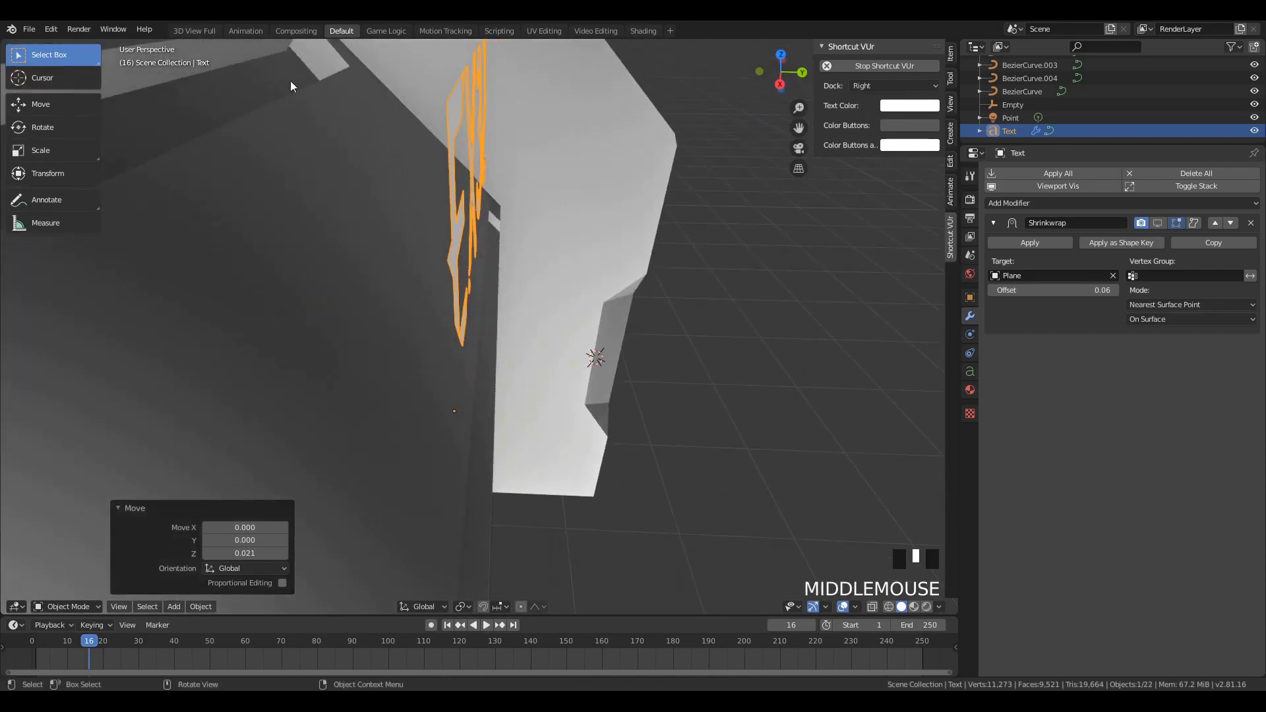
click(275, 275)
scroll(438, 275, down, 7)
scroll(439, 266, up, 6)
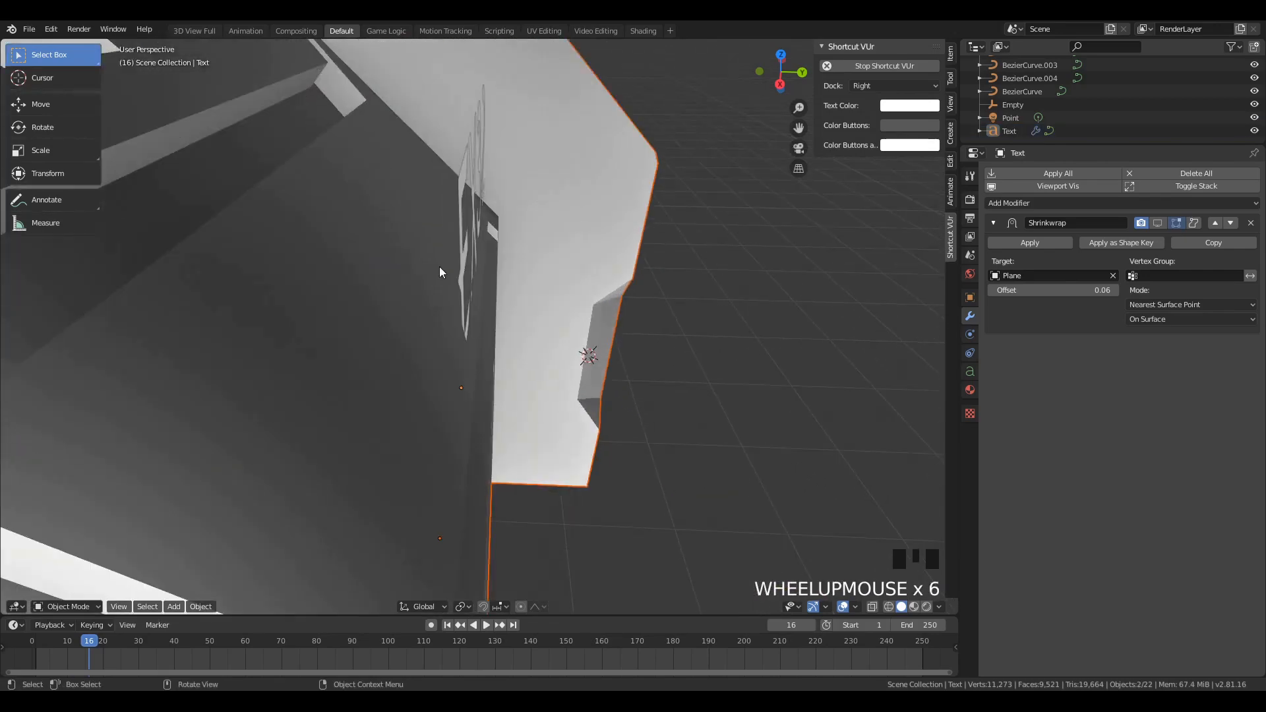
click(458, 264)
click(473, 266)
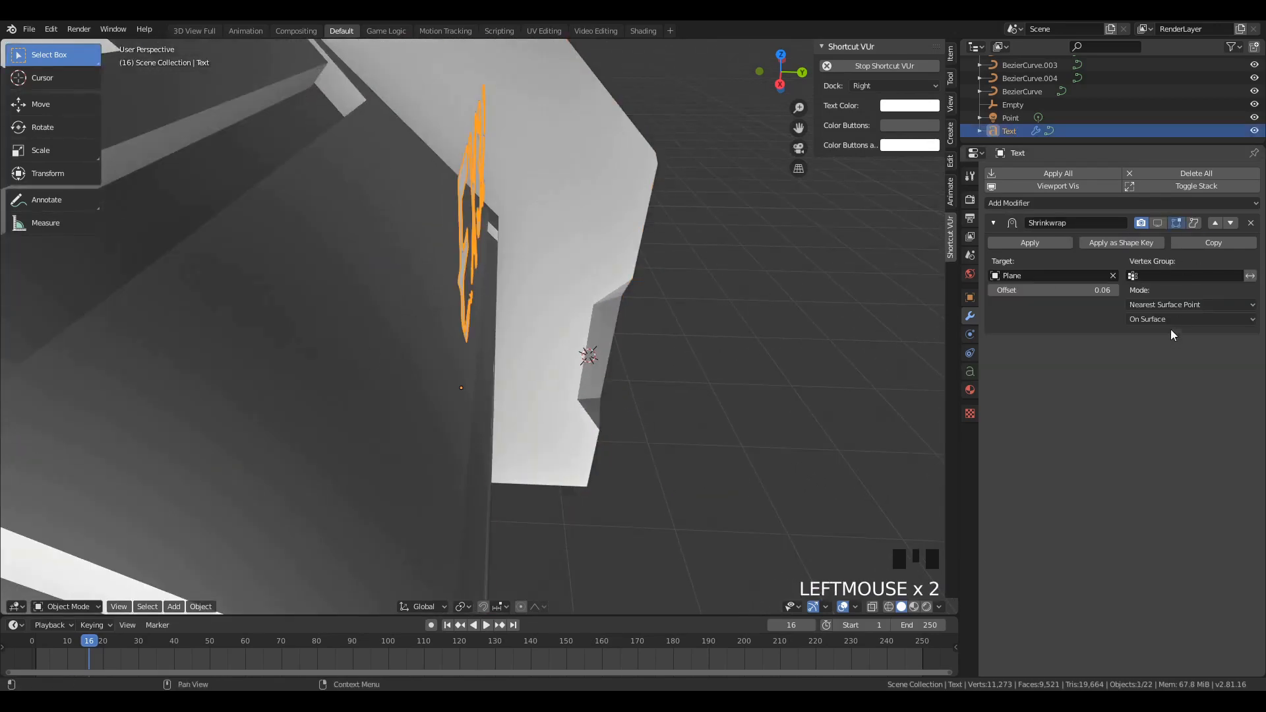
click(1177, 304)
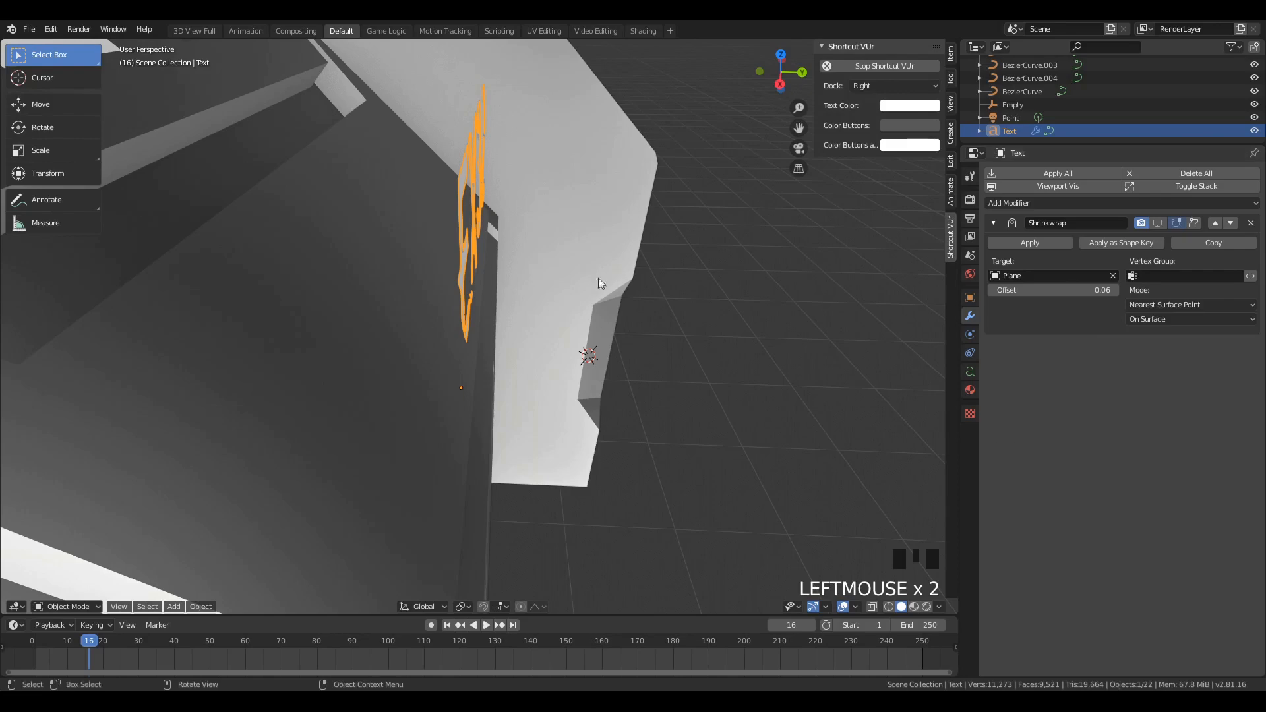
Step: Examine the EX32 text's placement above the round lens from the front and both sides
middle_drag(491, 140, 441, 186)
middle_drag(524, 235, 287, 263)
scroll(464, 215, down, 4)
scroll(472, 244, up, 5)
scroll(227, 215, down, 3)
scroll(227, 215, up, 2)
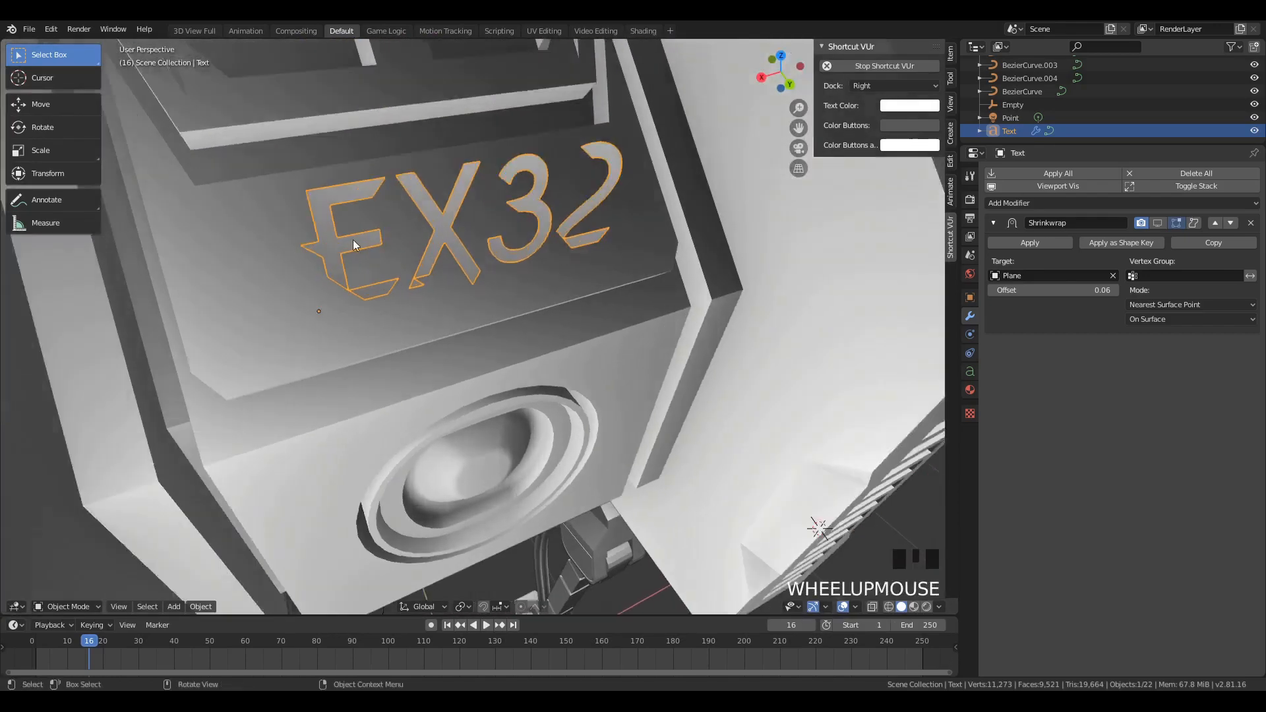
middle_drag(227, 215, 414, 219)
scroll(414, 219, down, 6)
scroll(605, 219, up, 5)
middle_drag(605, 219, 758, 250)
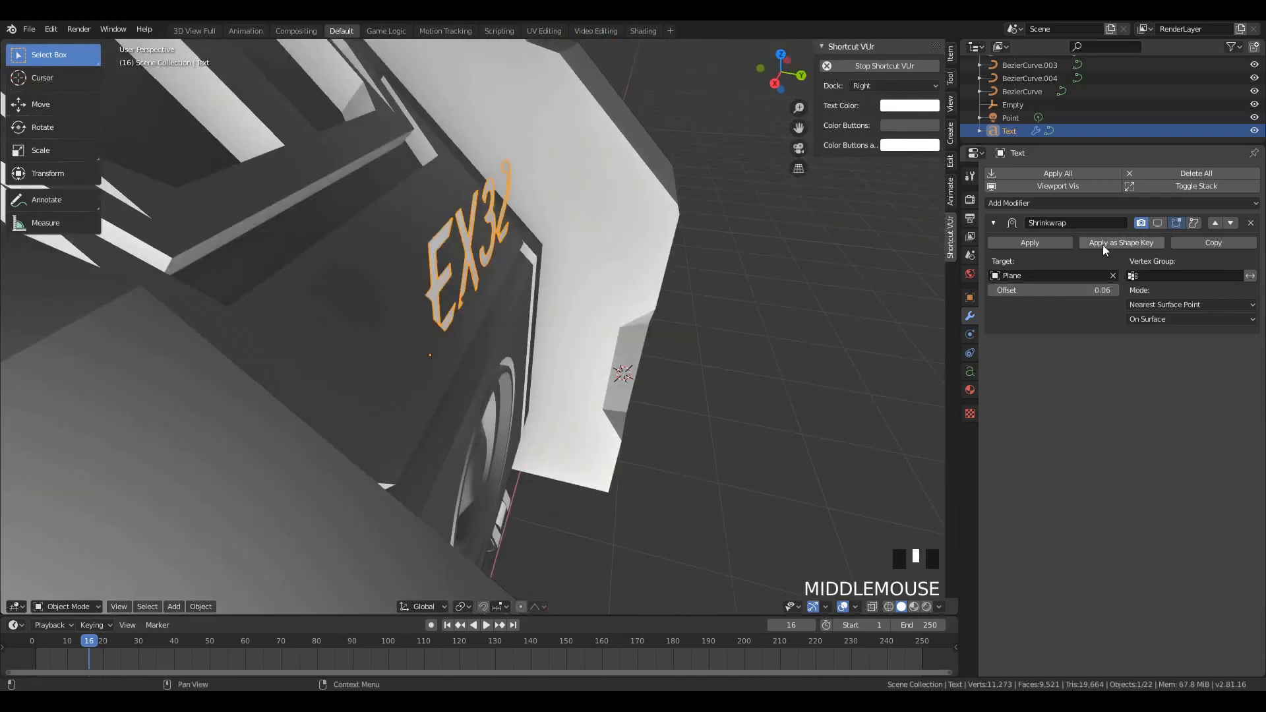
Step: Turn the Shrinkwrap modifier's viewport display back on and move the EX32 text about 0.015 along Z
click(1158, 223)
mouse_move(339, 272)
middle_down()
mouse_move(269, 279)
mouse_move(341, 259)
middle_up()
key(g)
key(z)
click(400, 294)
middle_drag(399, 294, 422, 267)
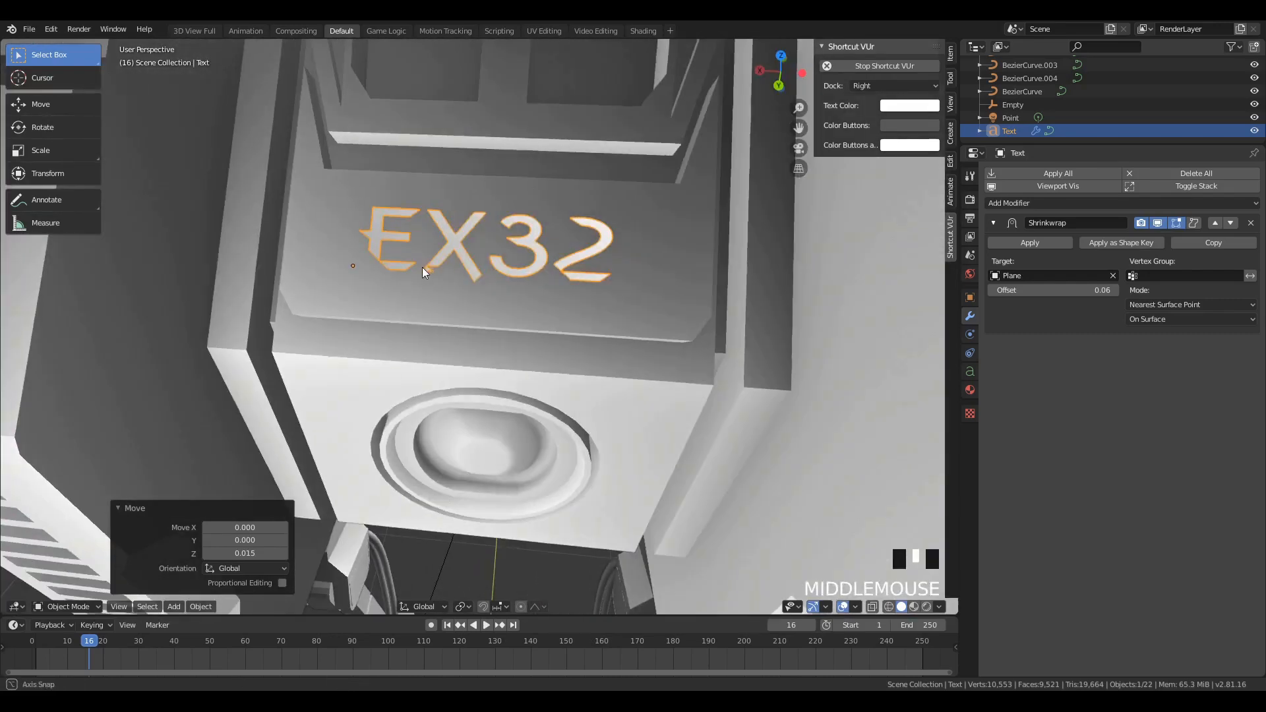
Step: Move the EX32 text about -0.218 along Z and compare it with the Shrinkwrap viewport display off and on
key(alt+a)
click(569, 263)
key(g)
key(z)
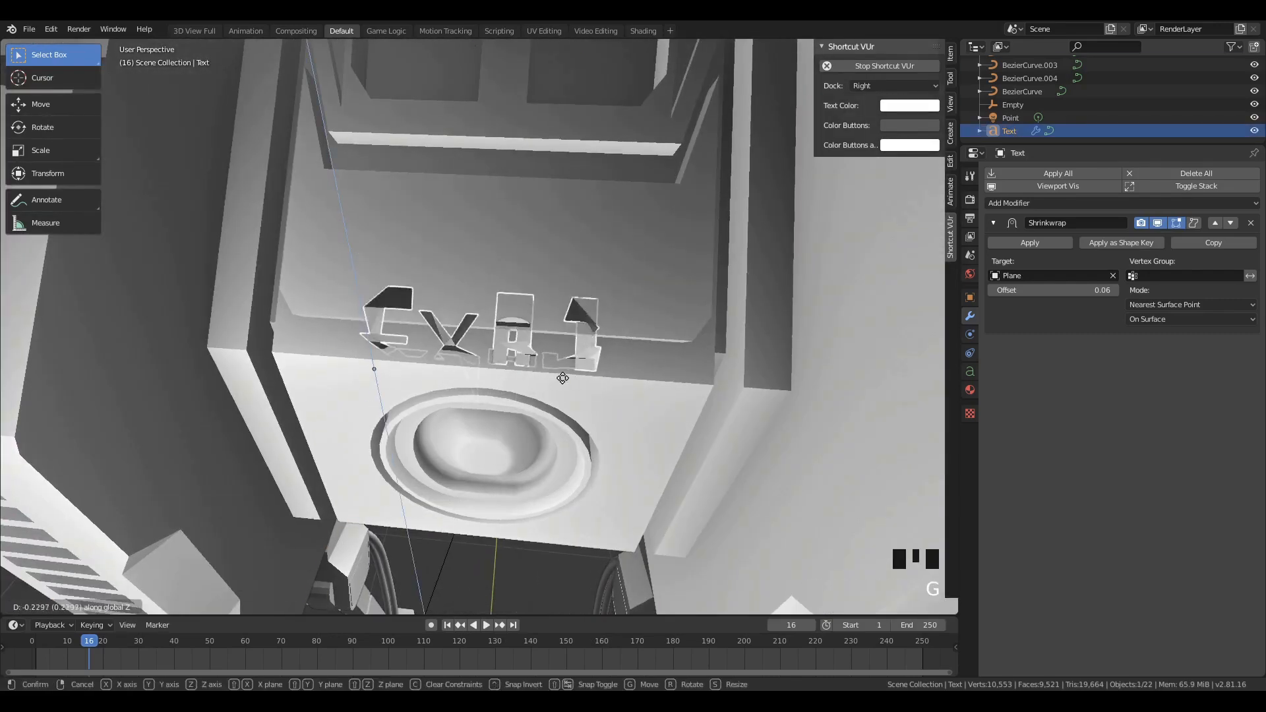
click(559, 356)
click(1158, 223)
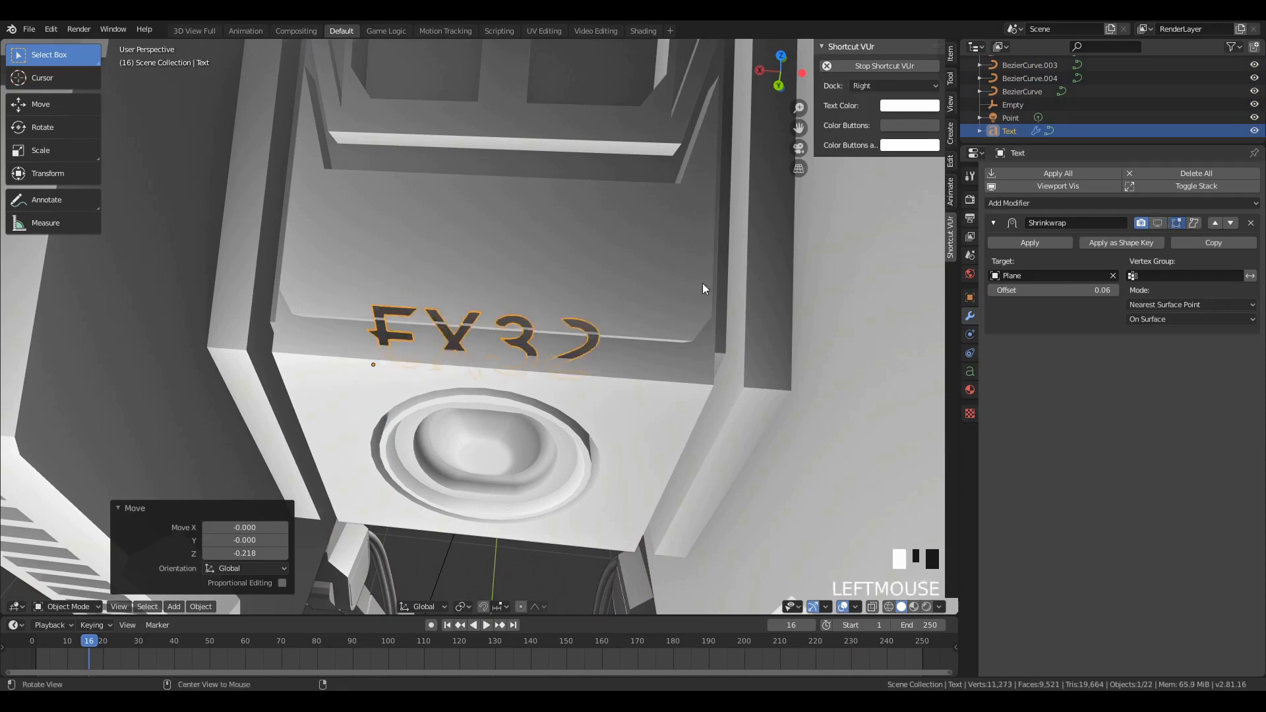
middle_drag(704, 283, 578, 197)
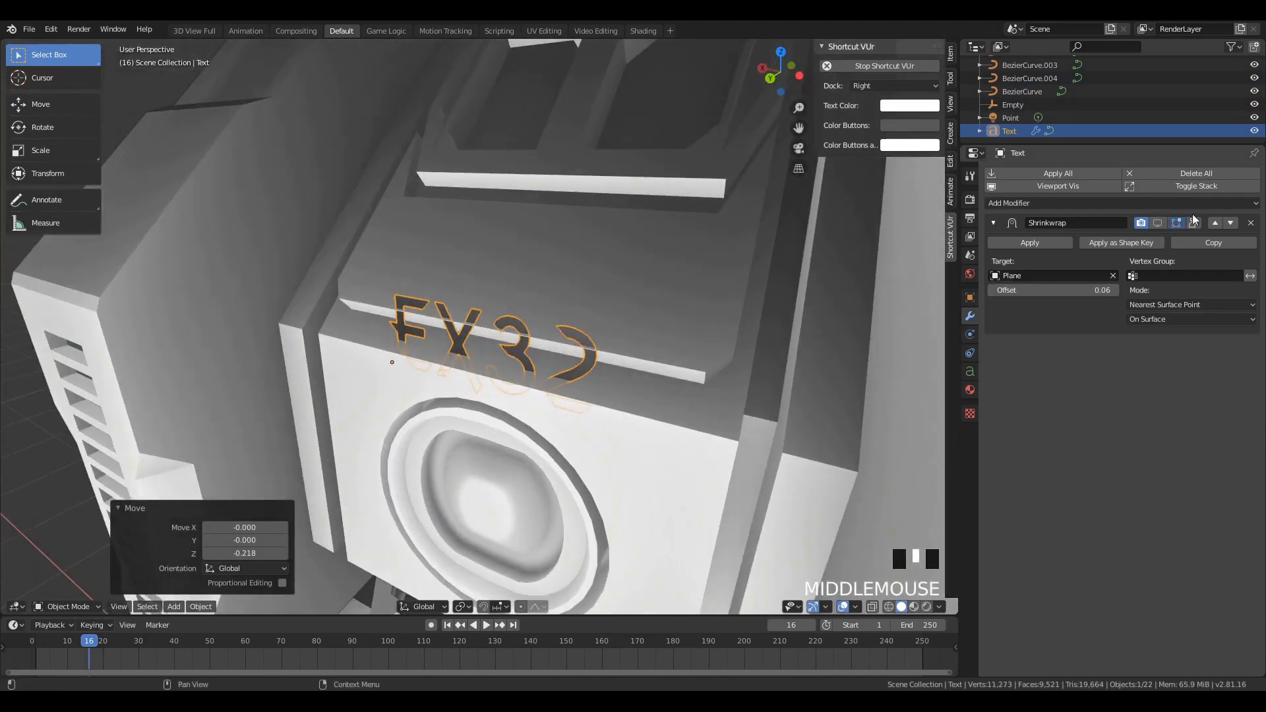
click(1158, 223)
Step: Raise the EX32 text about 0.171 along Z and shift it along X to centre it on the sloped panel
middle_drag(659, 297, 526, 362)
key(g)
key(z)
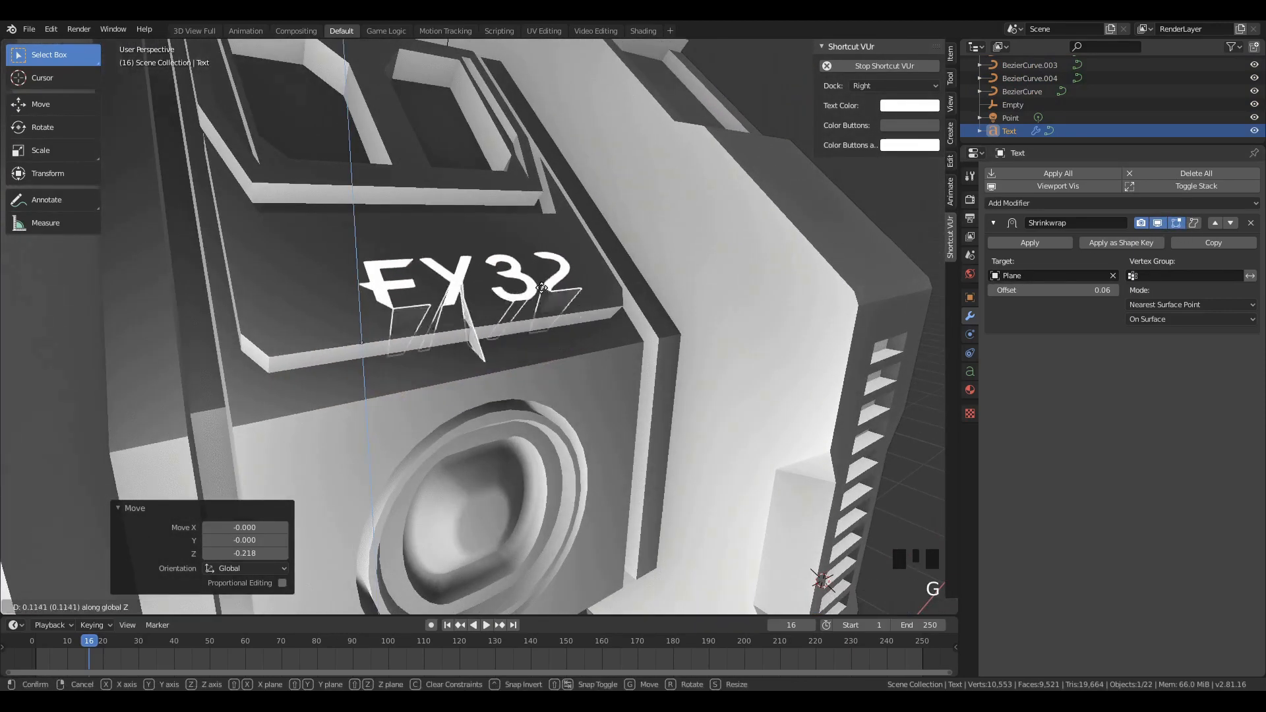
click(521, 317)
middle_drag(521, 317, 483, 298)
key(g)
key(x)
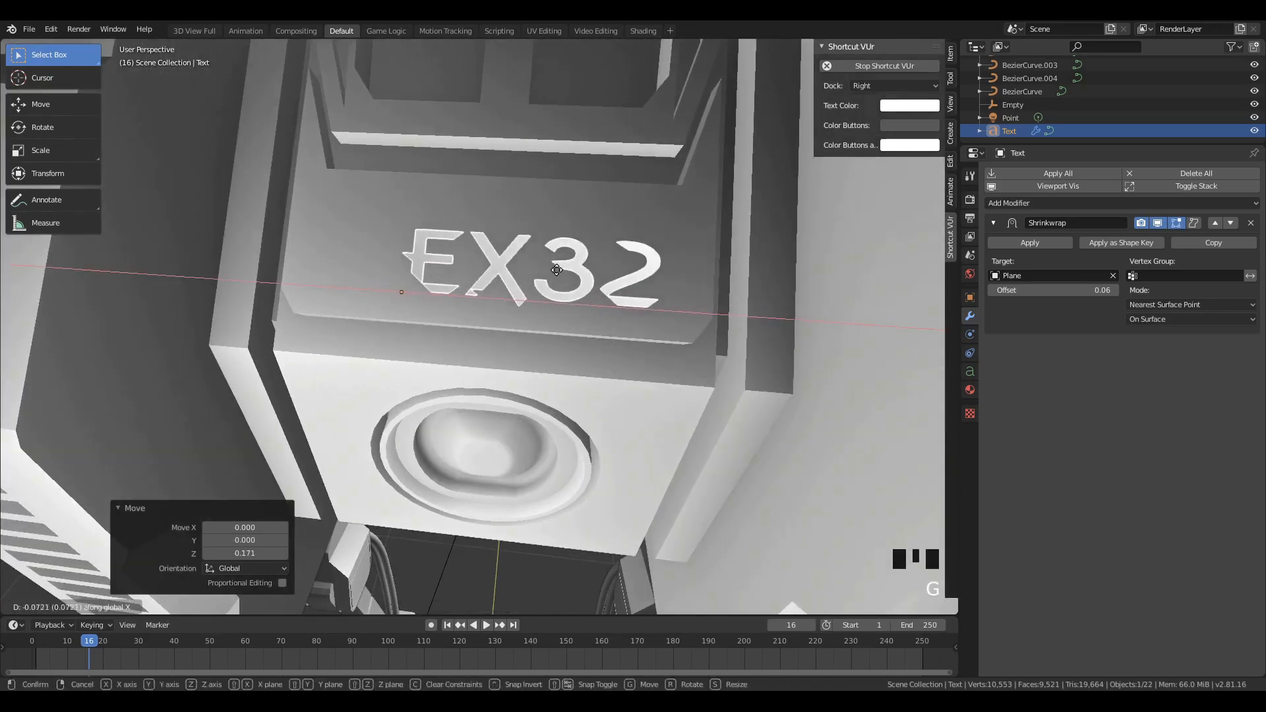
click(532, 272)
Step: Reselect the EX32 text, inspect its gap to the panel, and set its Shrinkwrap offset to 0
key(a)
key(a)
key(a)
middle_drag(556, 277, 531, 257)
click(538, 267)
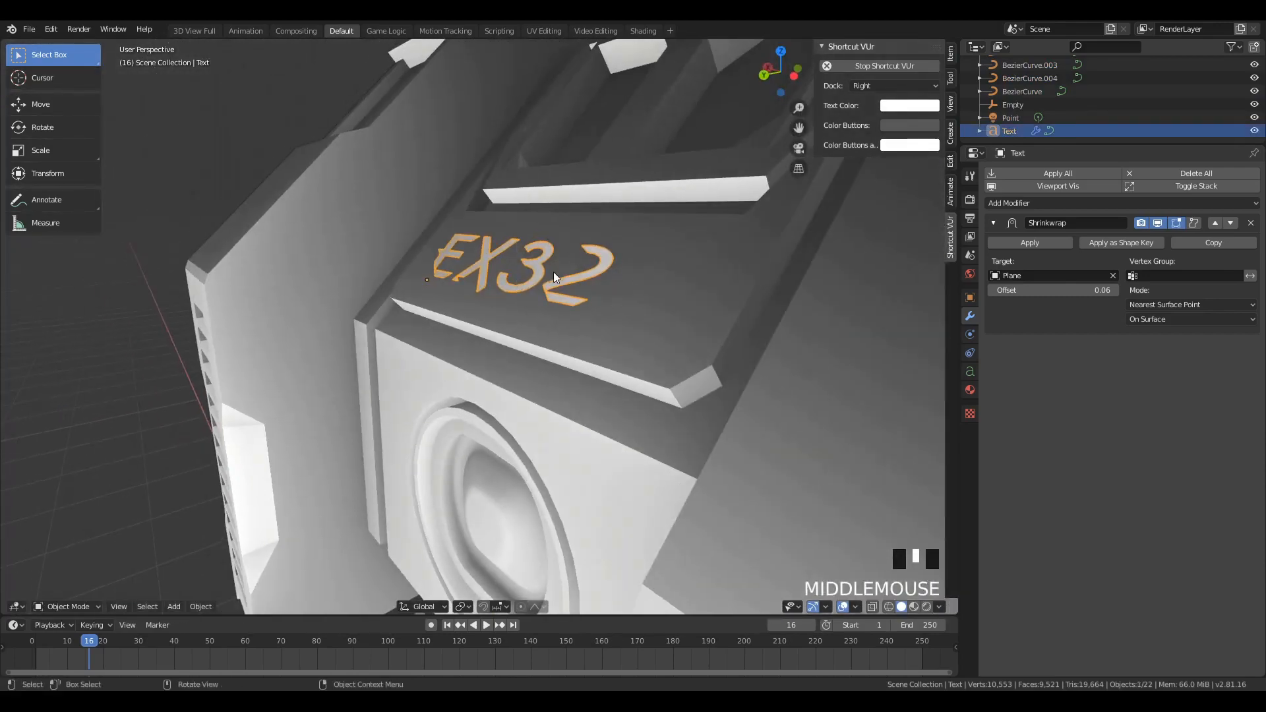
scroll(557, 268, up, 4)
scroll(573, 257, down, 4)
scroll(594, 264, up, 5)
middle_drag(613, 274, 559, 273)
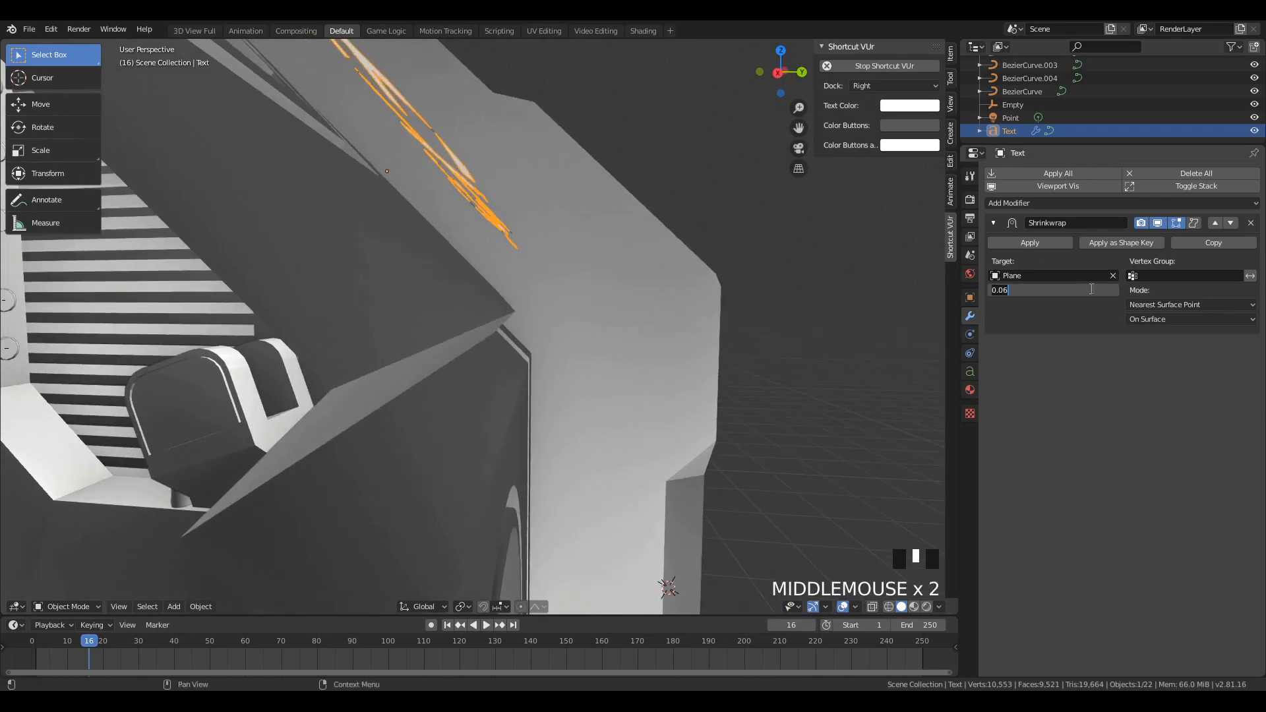
text(0)
key(Return)
Step: Inspect the letters where they meet the panel and set the text's Shrinkwrap offset to 0.001
middle_drag(246, 176, 239, 194)
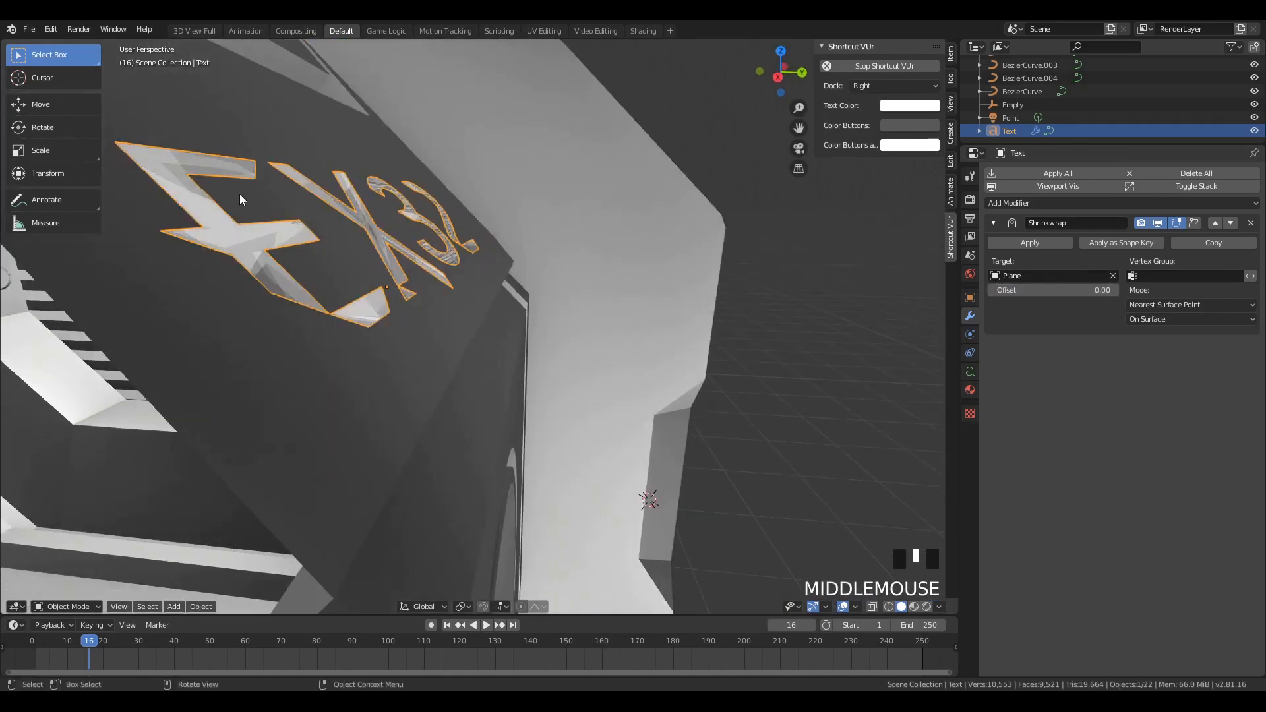
scroll(186, 219, up, 1)
scroll(195, 220, down, 2)
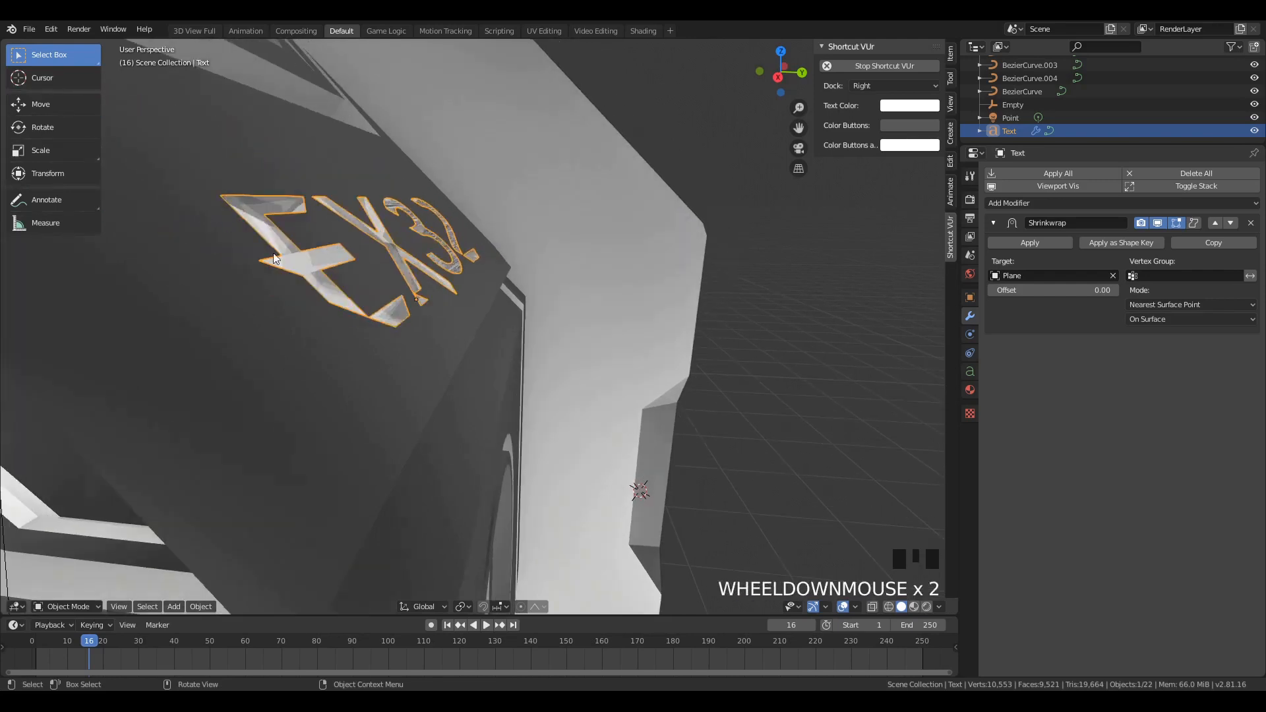
middle_click(251, 335)
click(334, 280)
click(296, 264)
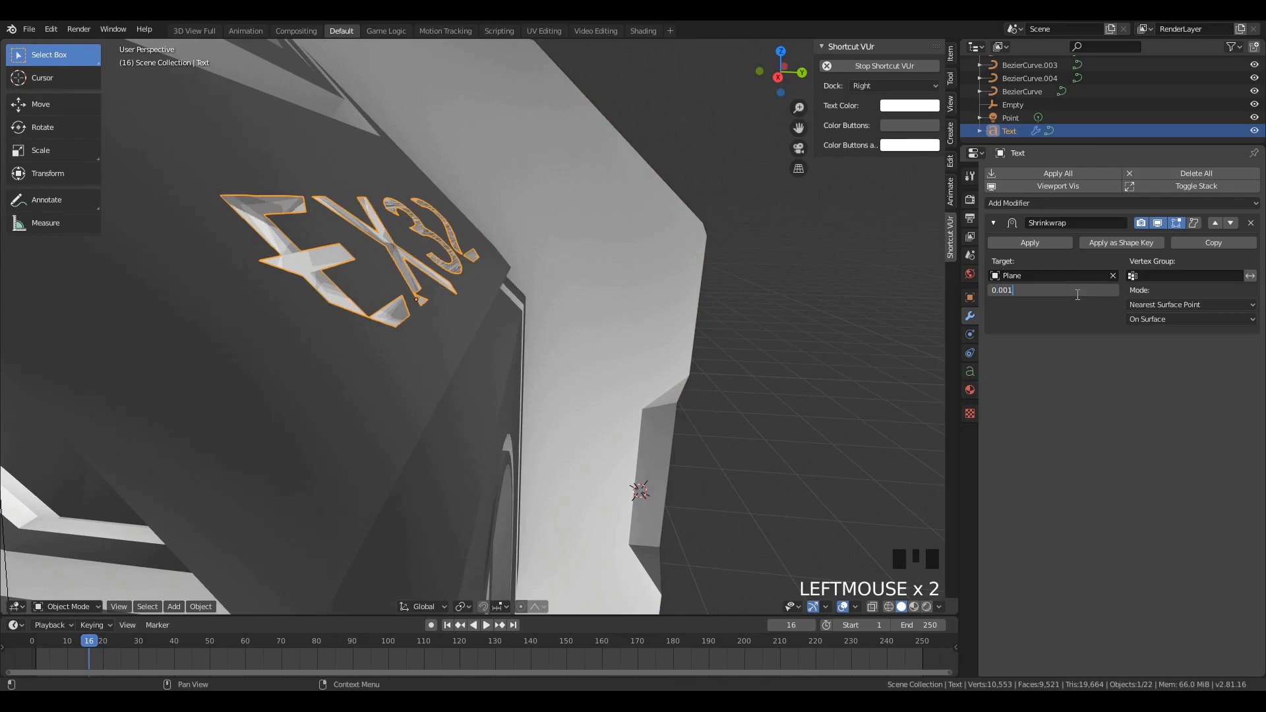
key(Return)
key(KP_0)
key(KP_0)
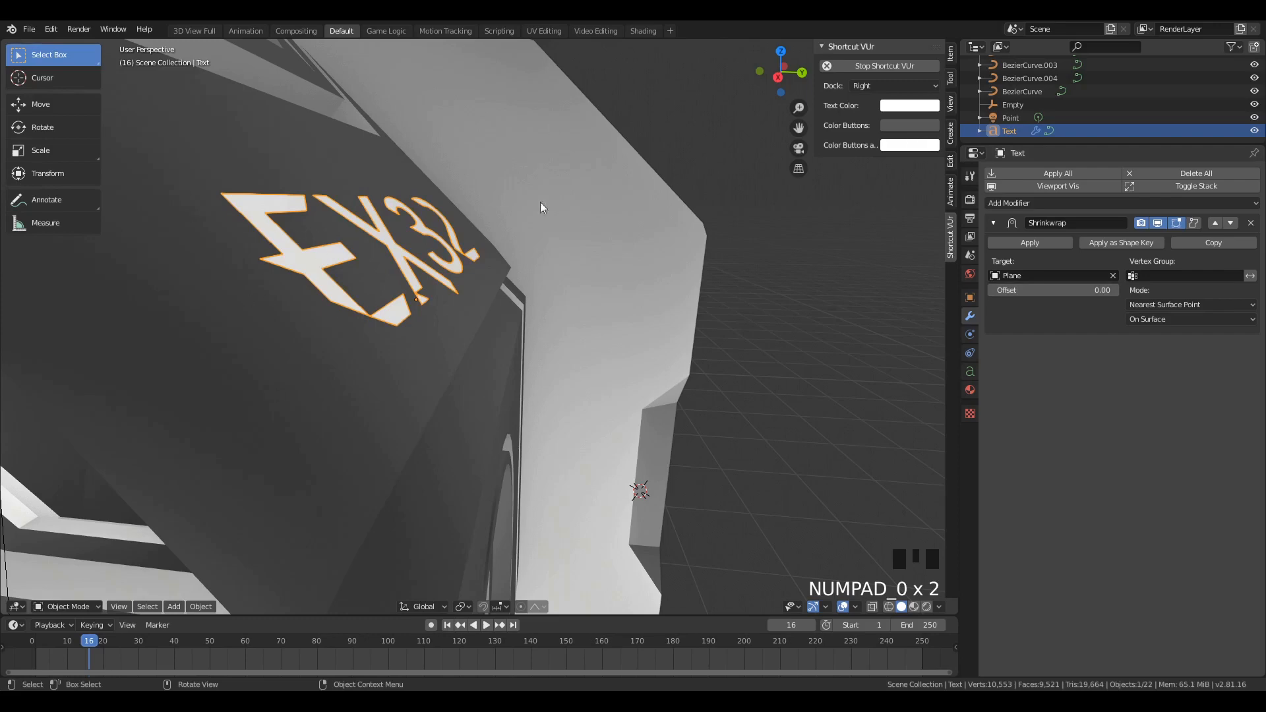
Step: Switch the viewport to rendered shading in front of the EX32 text and clear the selection
middle_drag(541, 207, 393, 297)
scroll(393, 297, down, 5)
key(z)
key(a)
key(a)
key(a)
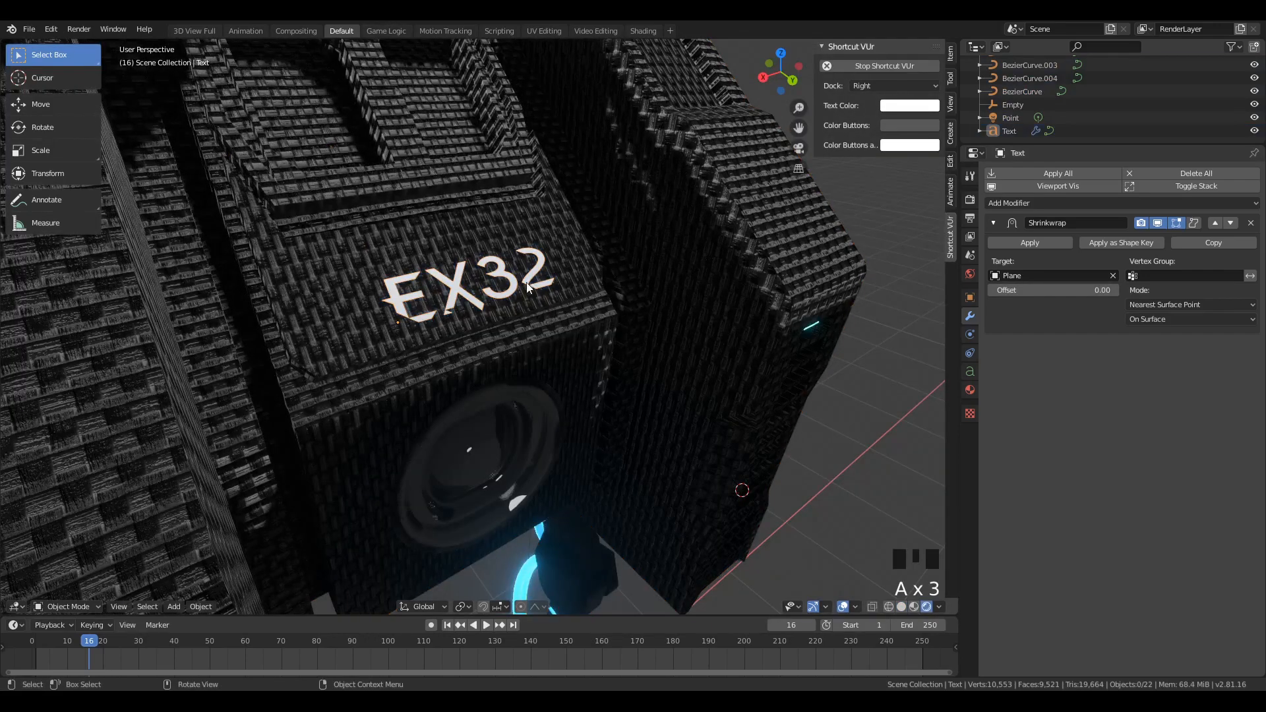
Step: Move the EX32 text slightly further up the sloped panel and deselect it
click(528, 287)
key(g)
click(580, 282)
key(a)
key(a)
key(a)
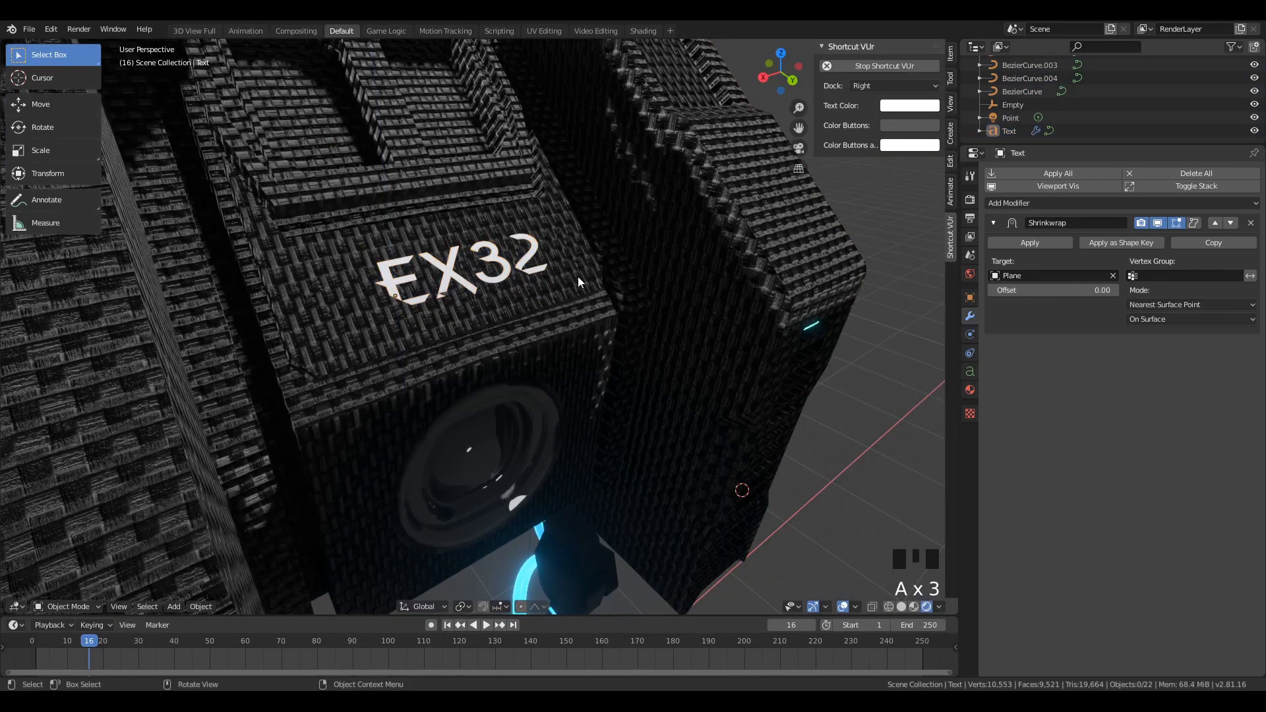
Step: Assign the existing cables material to the EX32 text
click(498, 283)
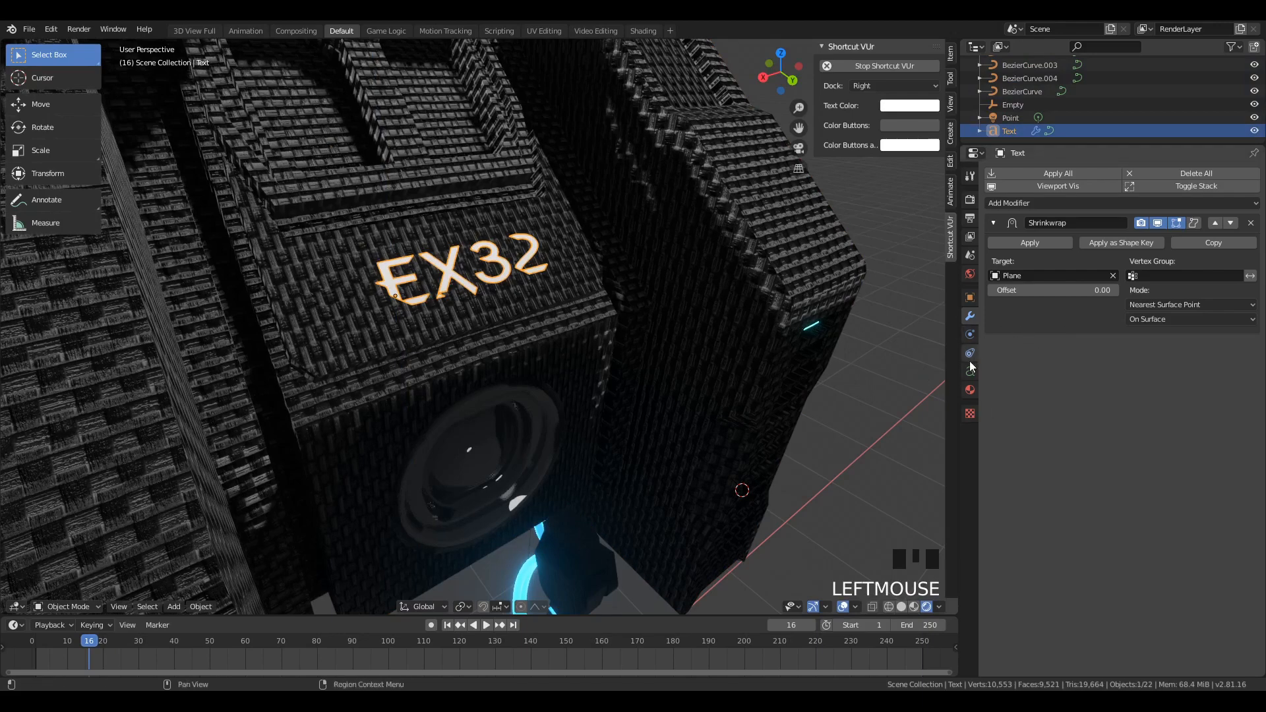
click(969, 390)
click(995, 255)
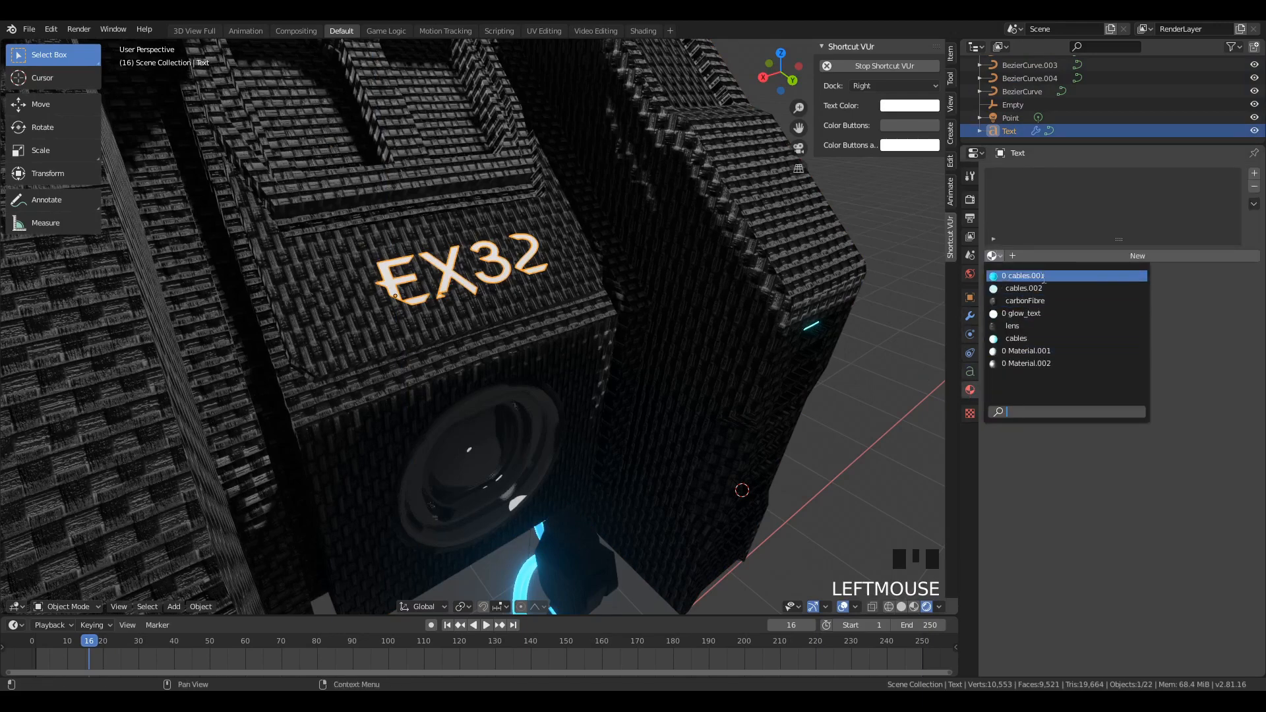
click(1016, 338)
key(Tab)
key(Tab)
Step: View the rendered robot through the camera and from the side
middle_drag(435, 326, 452, 276)
scroll(462, 273, down, 6)
key(KP_0)
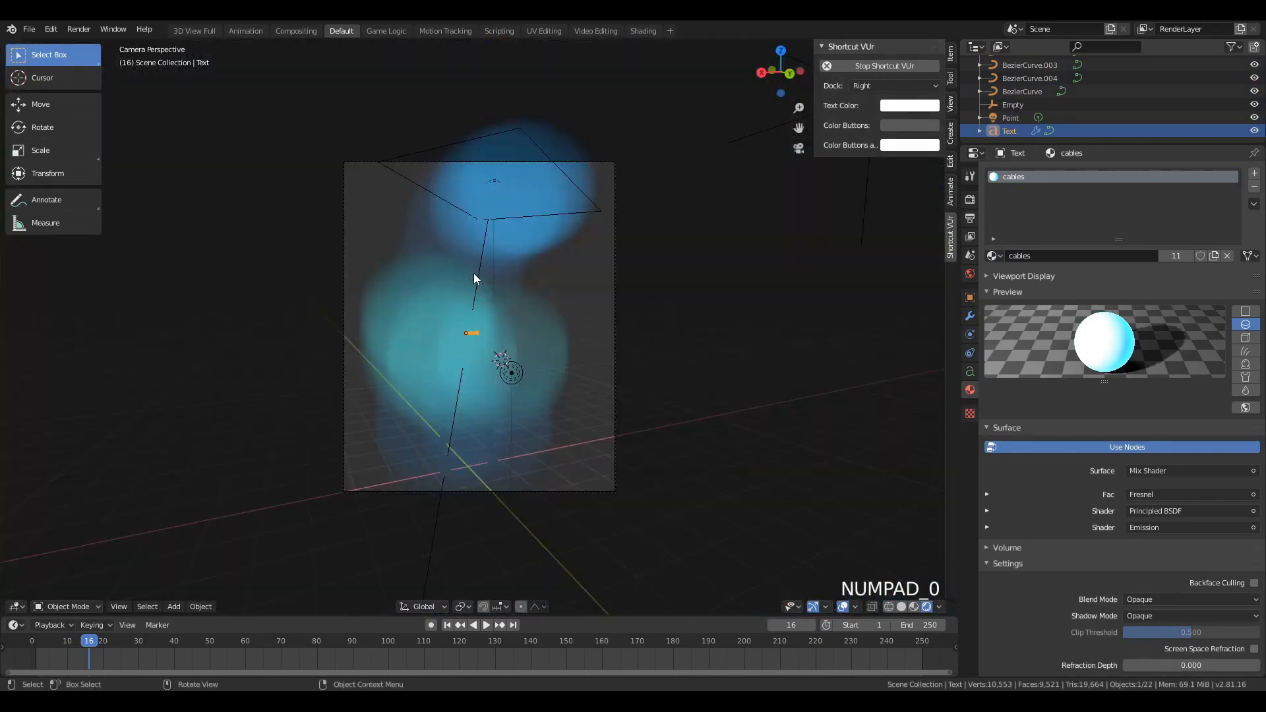
scroll(474, 273, up, 6)
middle_drag(506, 333, 627, 353)
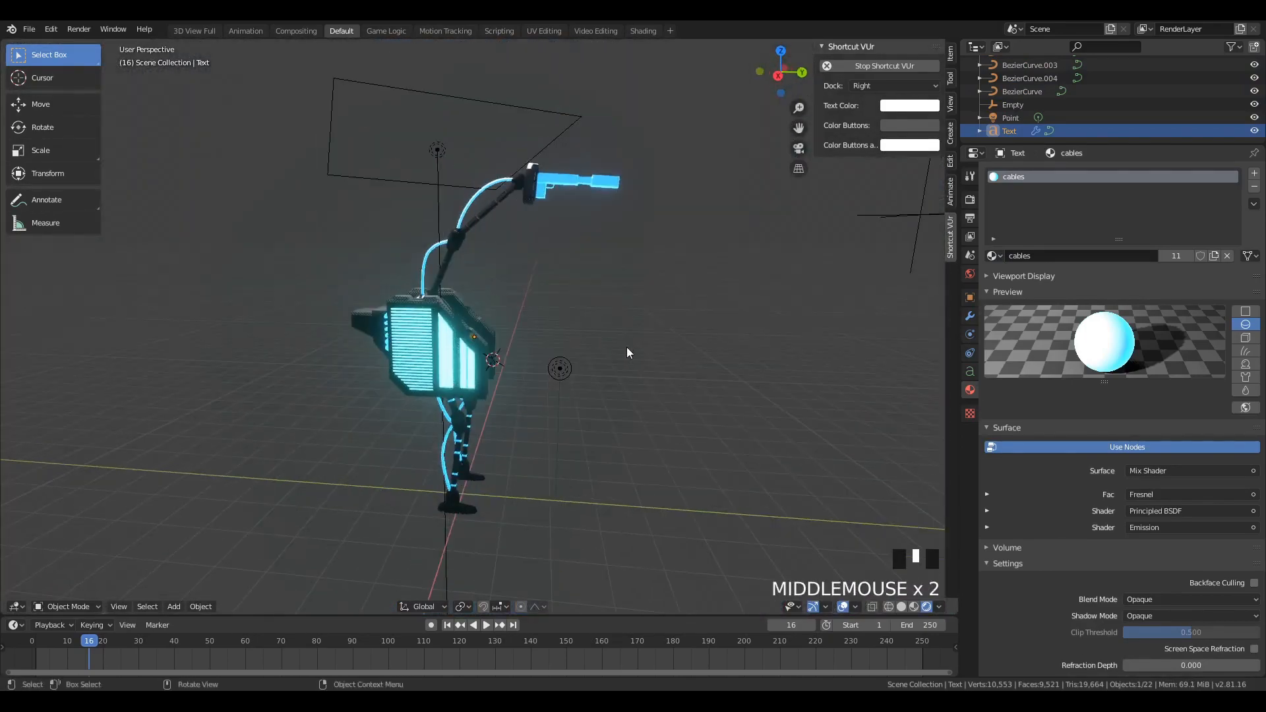
Step: Open the render settings and collapse the Ambient Occlusion, Bloom, Volumetrics, Hair and Shadows sections
click(970, 199)
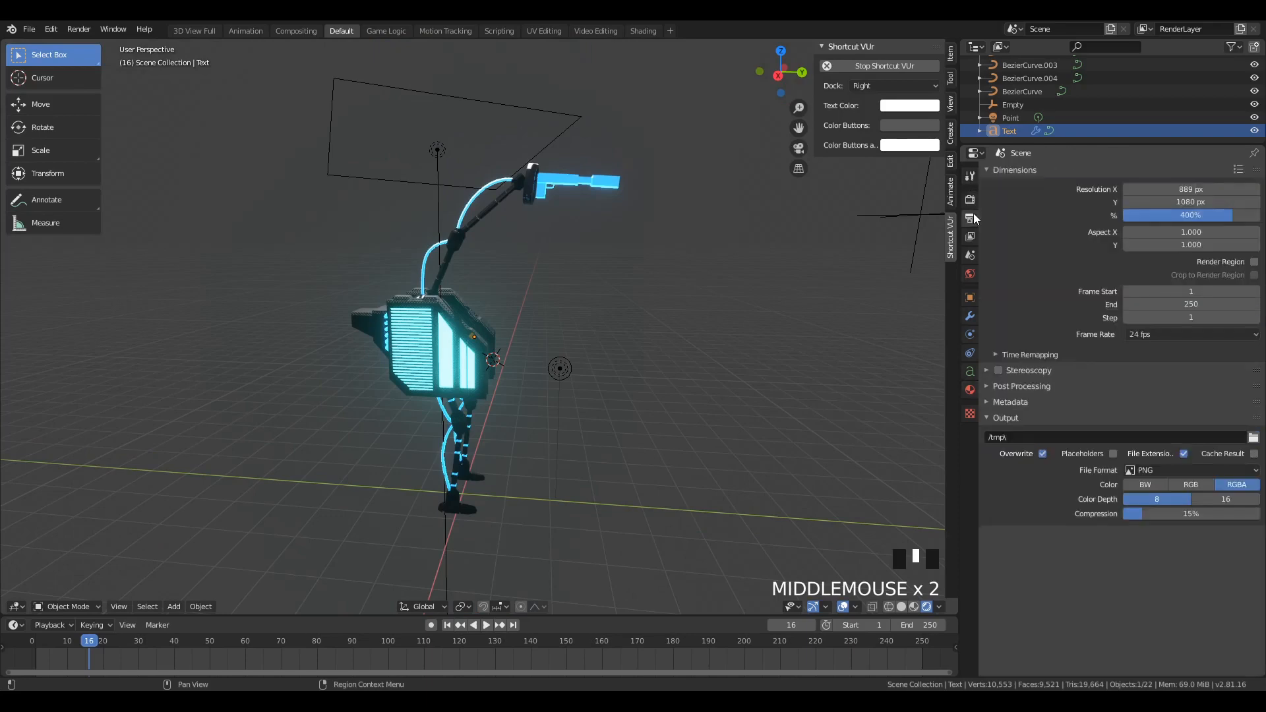
scroll(1022, 346, down, 2)
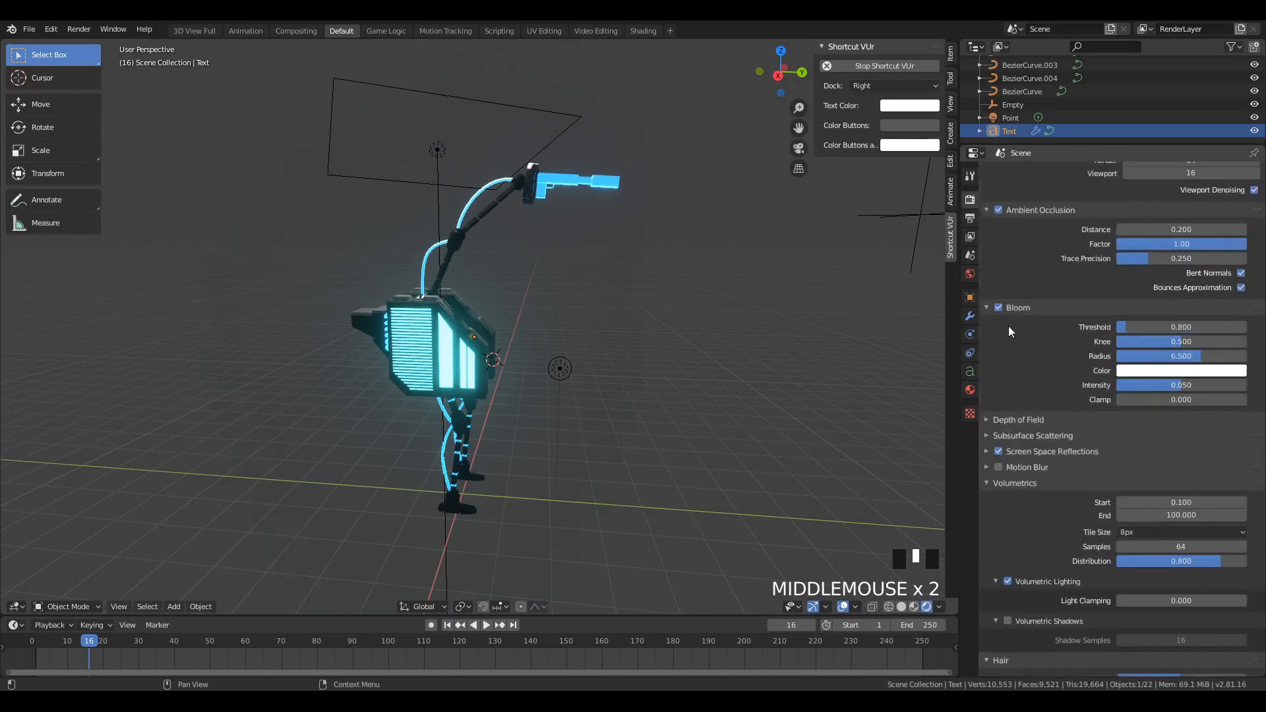
scroll(1008, 326, up, 1)
click(987, 237)
click(985, 251)
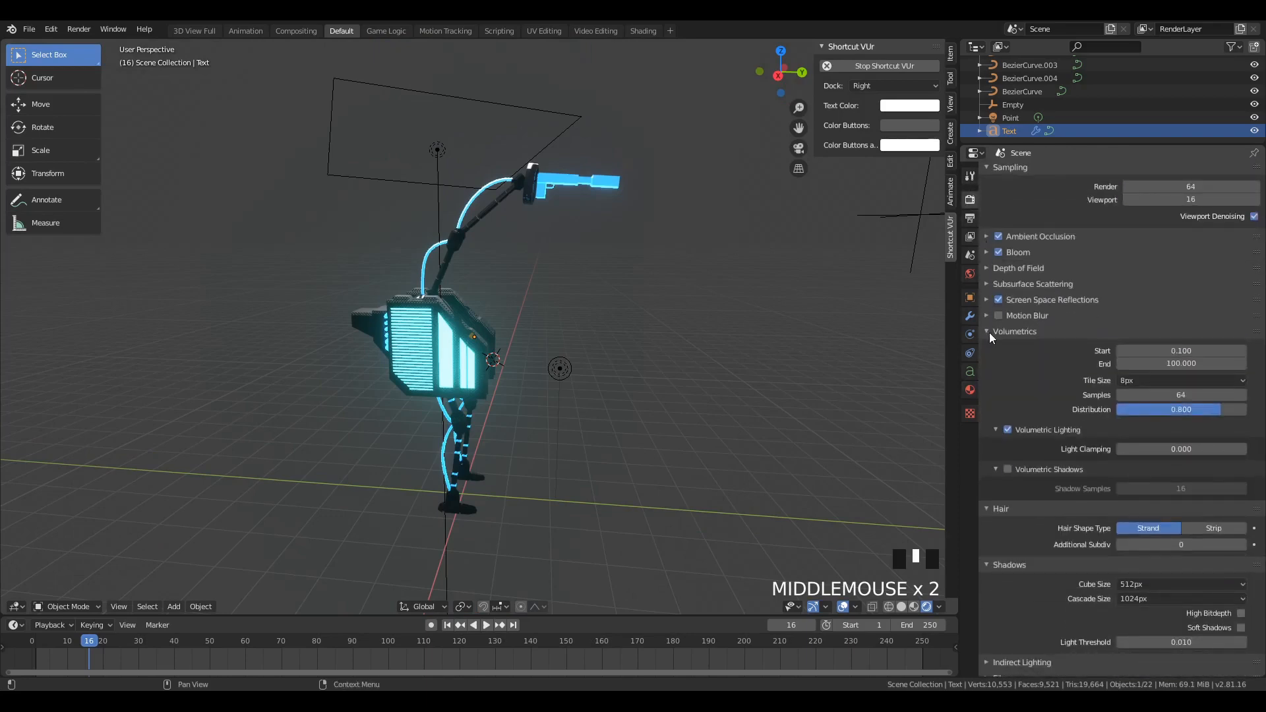
click(988, 333)
click(987, 429)
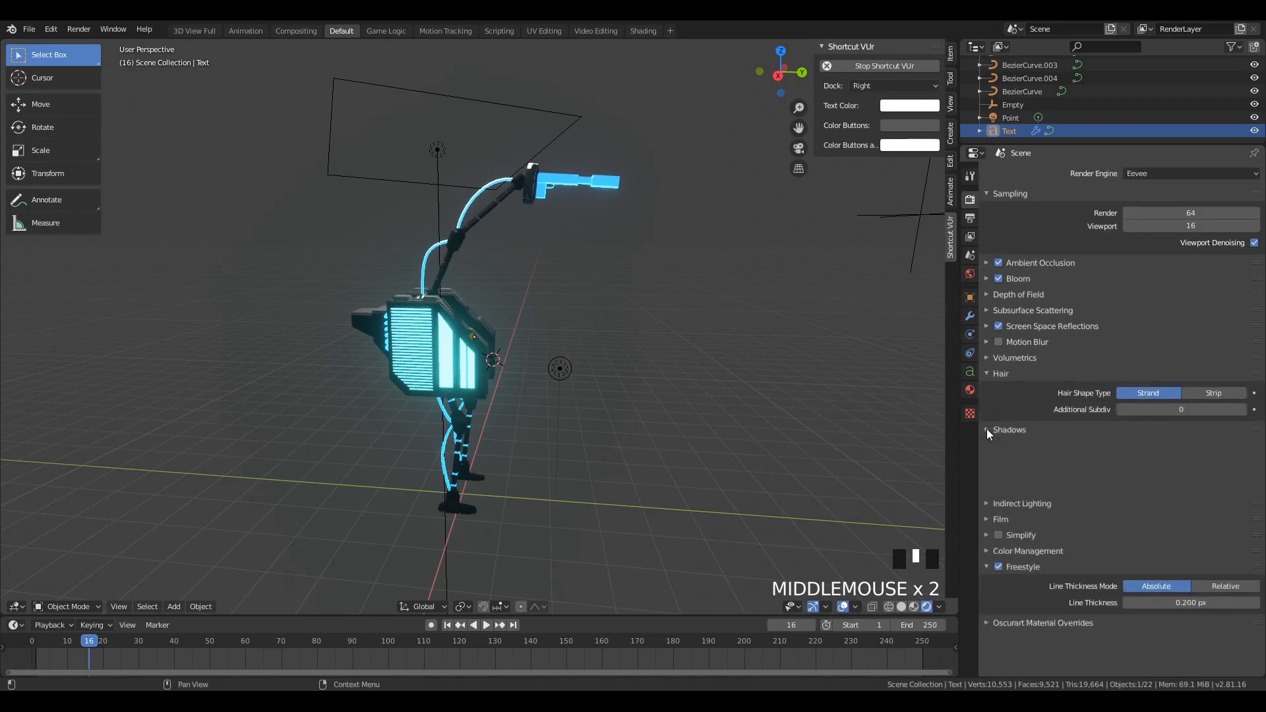
click(990, 374)
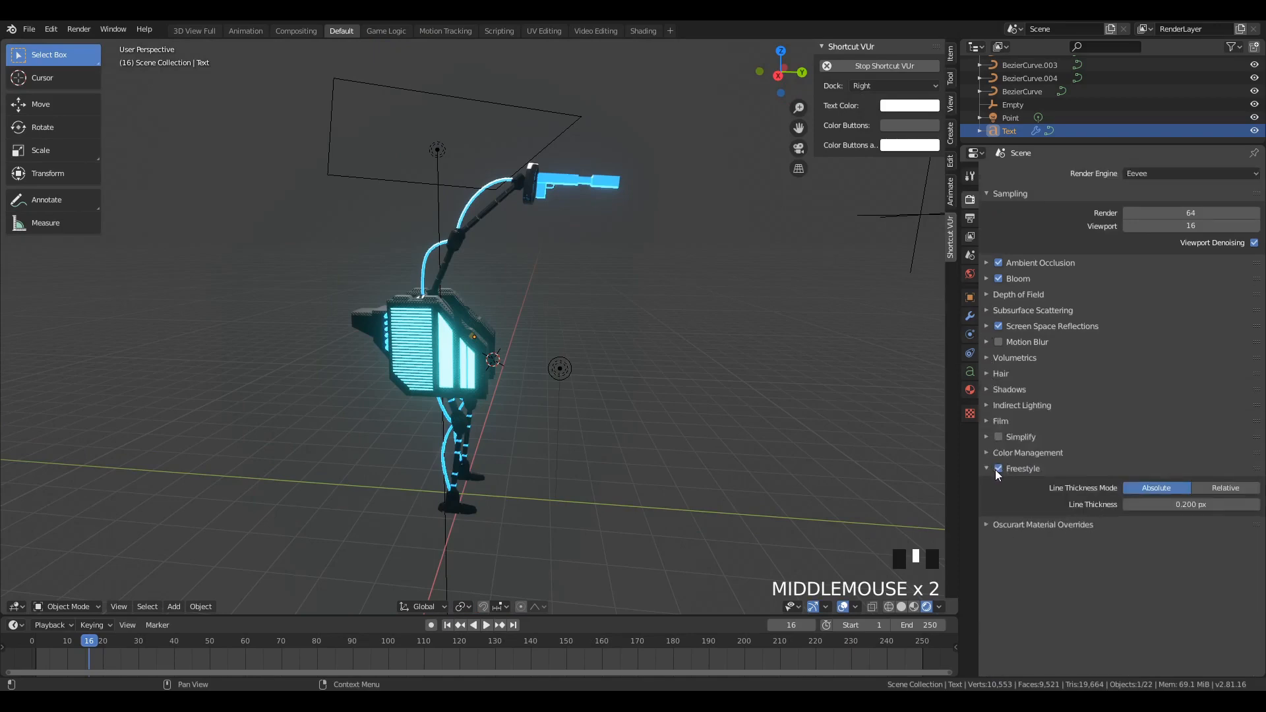
Step: Expand the Screen Space Reflections settings, inspect the robot's body, and disable Screen Space Reflections
scroll(469, 334, up, 5)
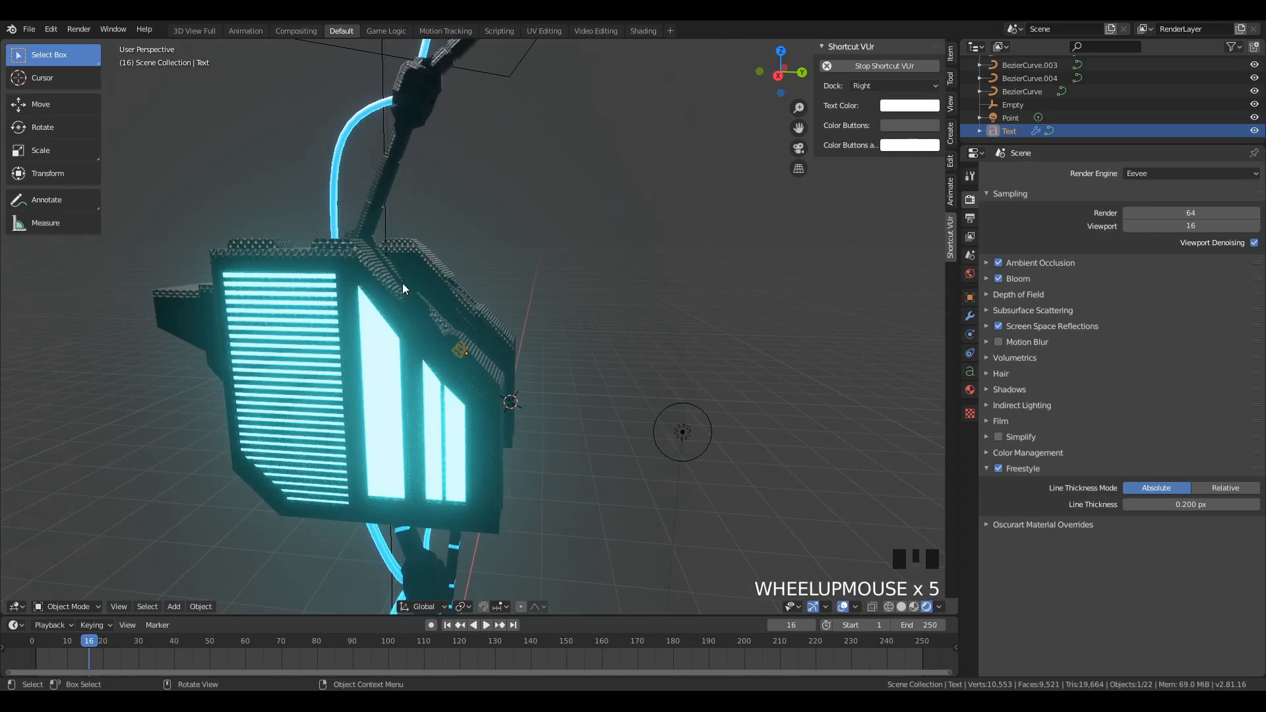
click(1008, 327)
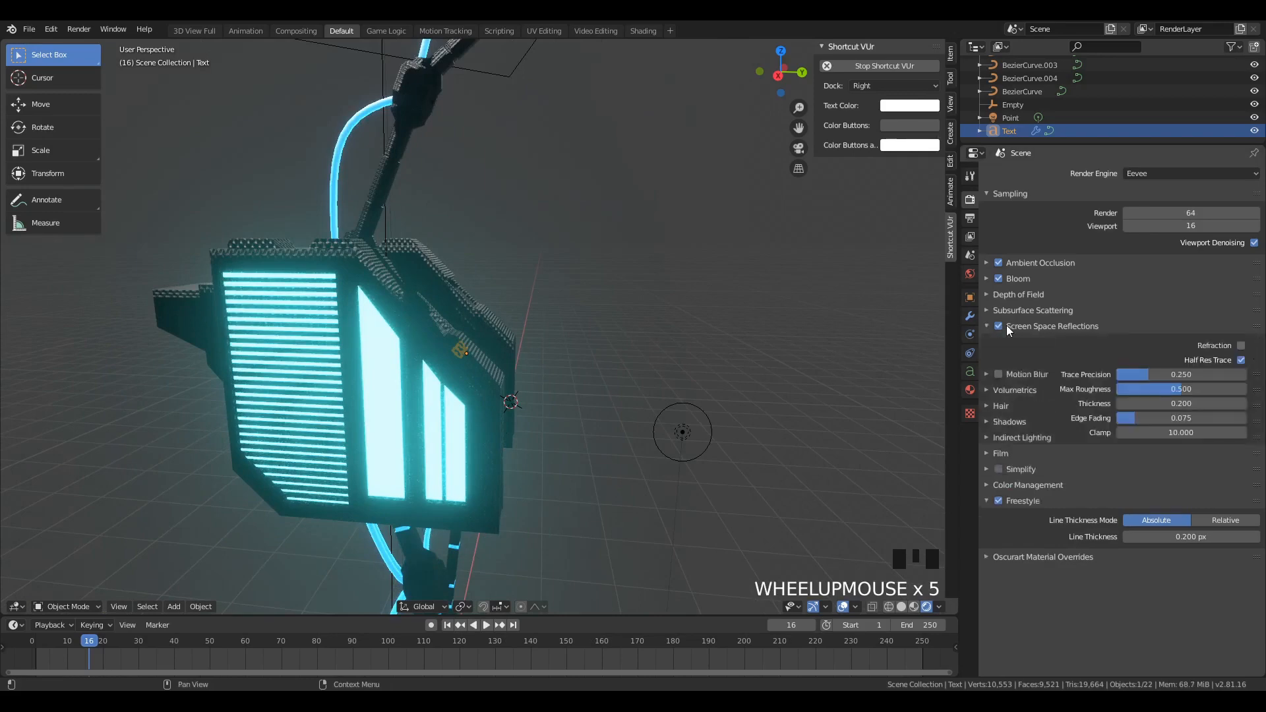
middle_drag(580, 317, 709, 315)
scroll(520, 287, up, 5)
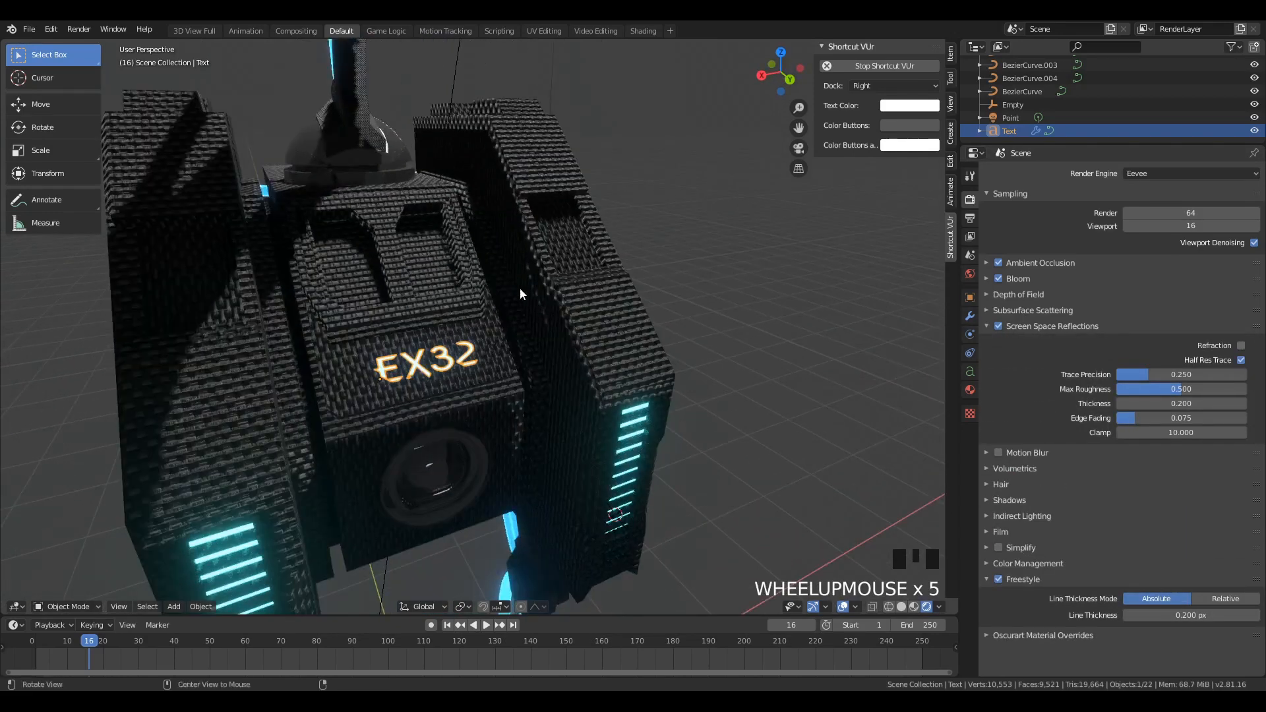
middle_drag(520, 287, 361, 319)
scroll(385, 330, up, 4)
scroll(530, 306, down, 7)
click(999, 326)
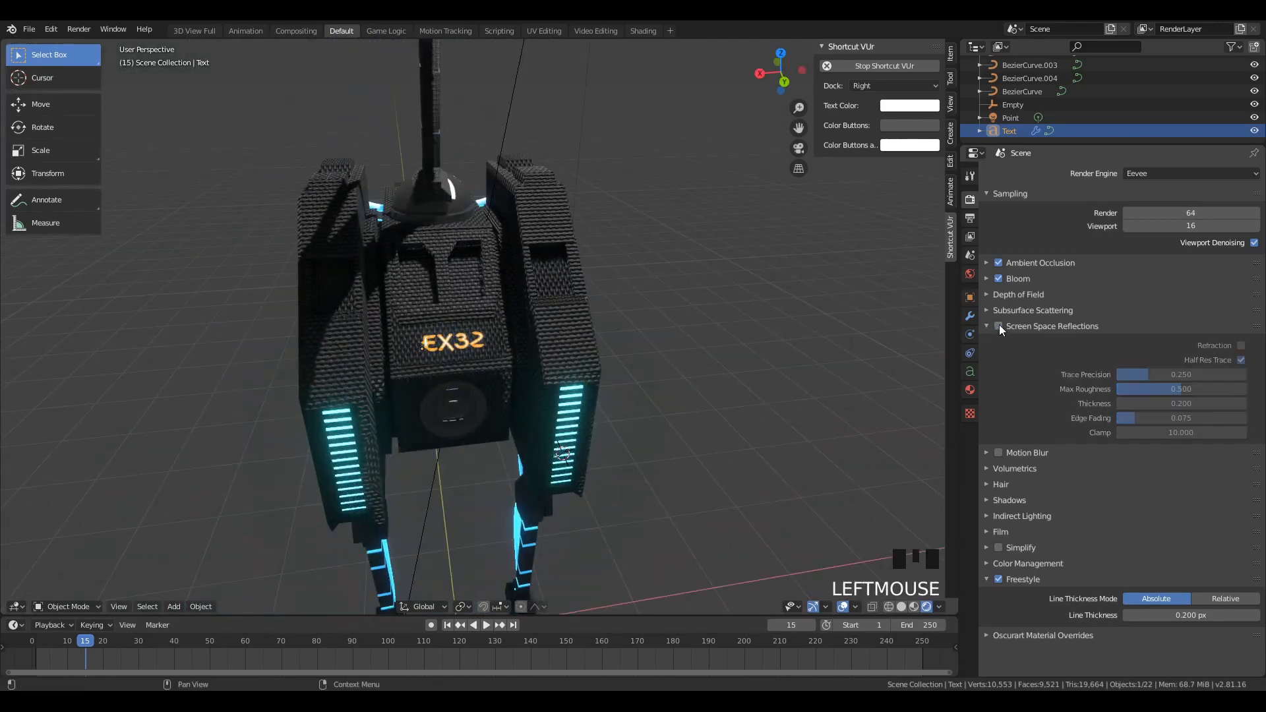
Step: Inspect the robot's body from several angles and turn Screen Space Reflections on
click(998, 326)
click(998, 326)
middle_drag(460, 504, 442, 483)
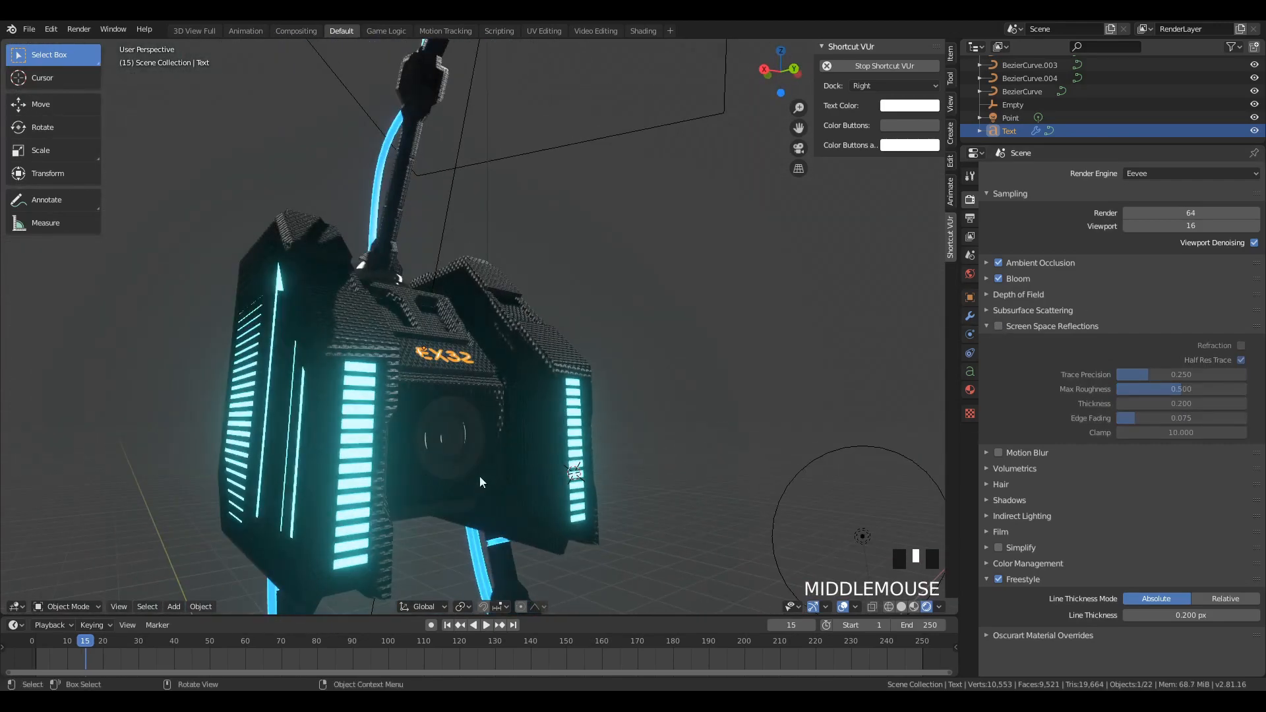
middle_drag(493, 429, 398, 519)
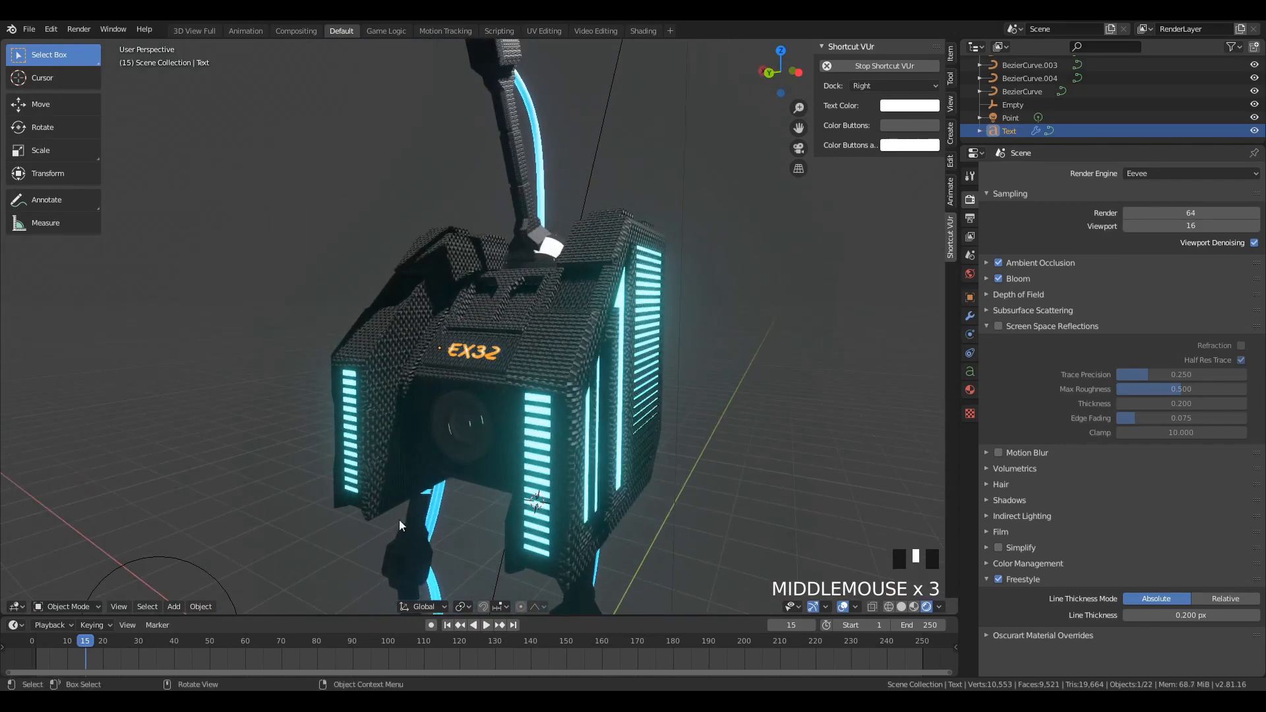
middle_drag(445, 425, 1155, 297)
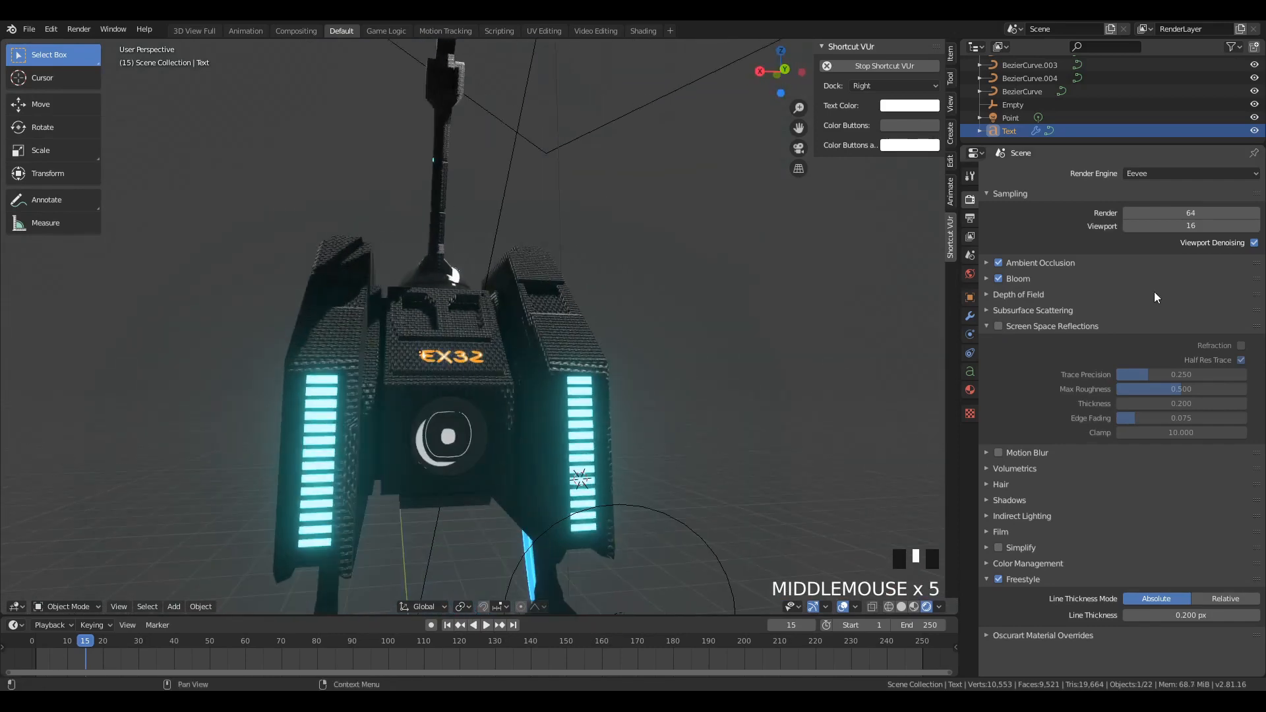
click(999, 326)
middle_drag(461, 422, 1040, 294)
click(1041, 293)
click(1041, 293)
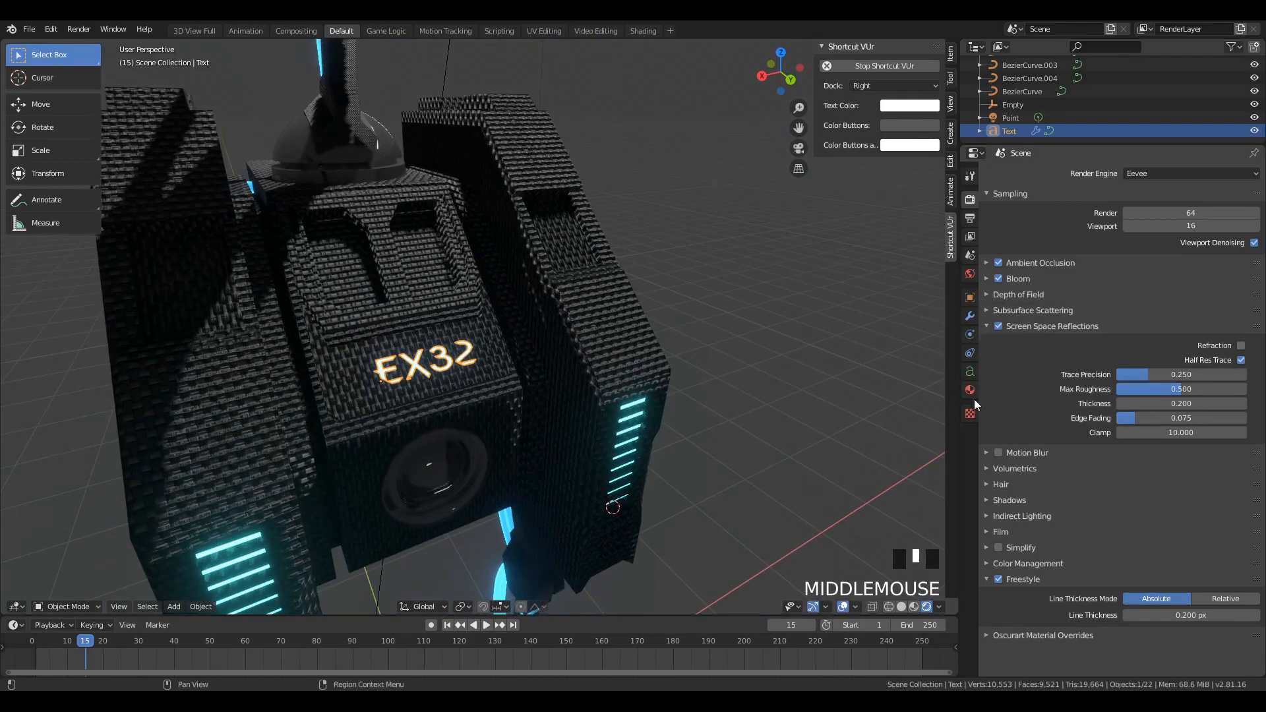
Step: Select the camera in front of the robot and show its lens and depth of field settings
scroll(642, 303, down, 11)
scroll(667, 365, down, 4)
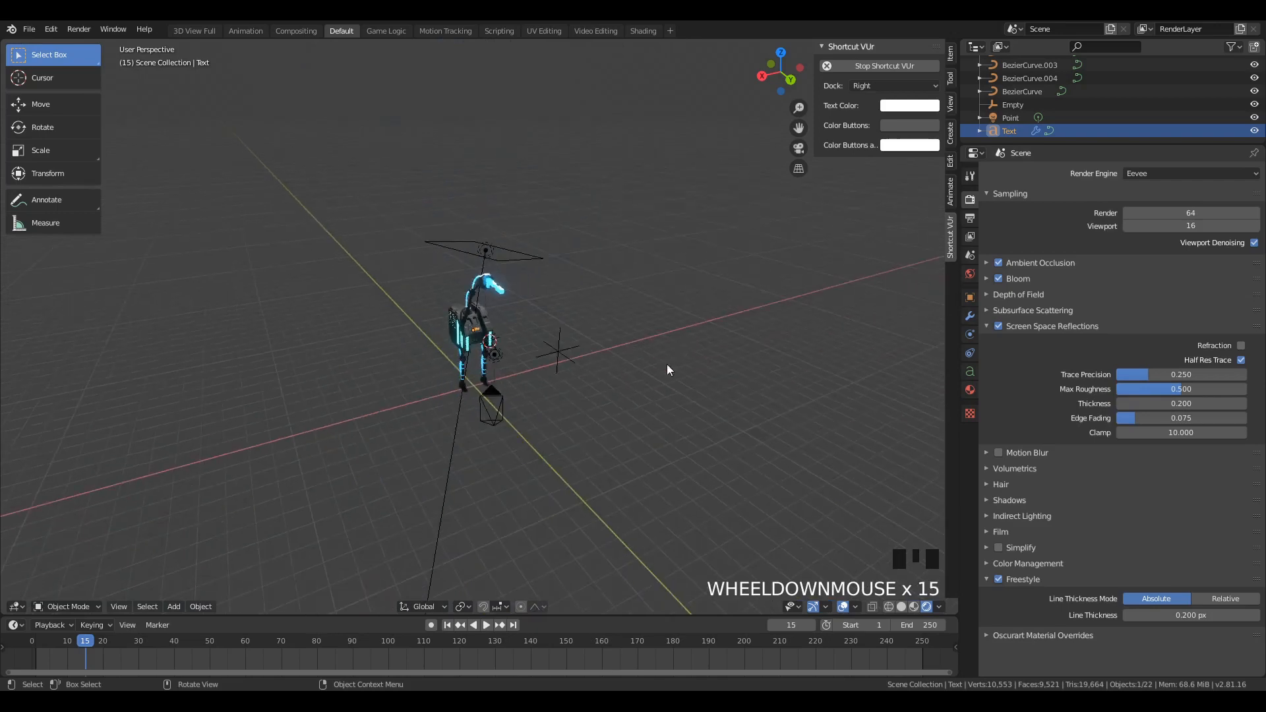
scroll(510, 438, up, 1)
click(511, 438)
scroll(540, 421, up, 5)
click(969, 353)
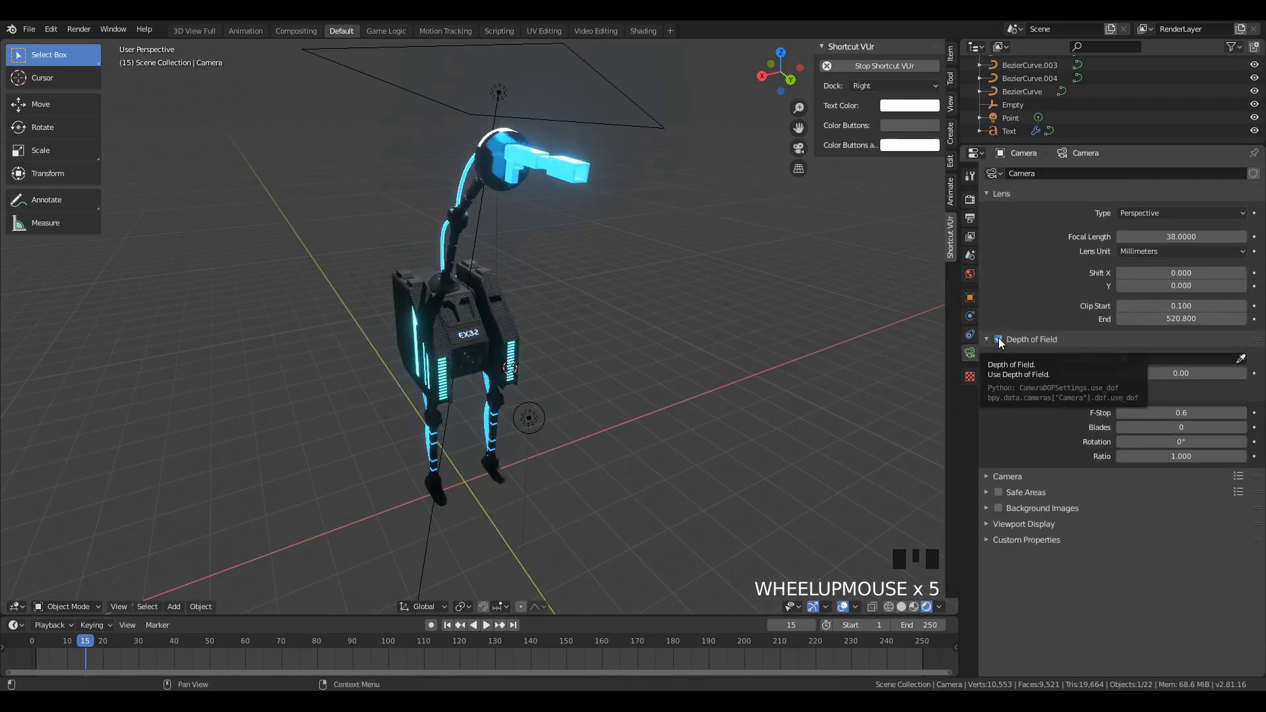
Step: Examine the robot's glowing side panels and front body up close
click(506, 316)
scroll(583, 359, up, 11)
scroll(433, 403, down, 7)
middle_drag(251, 271, 402, 327)
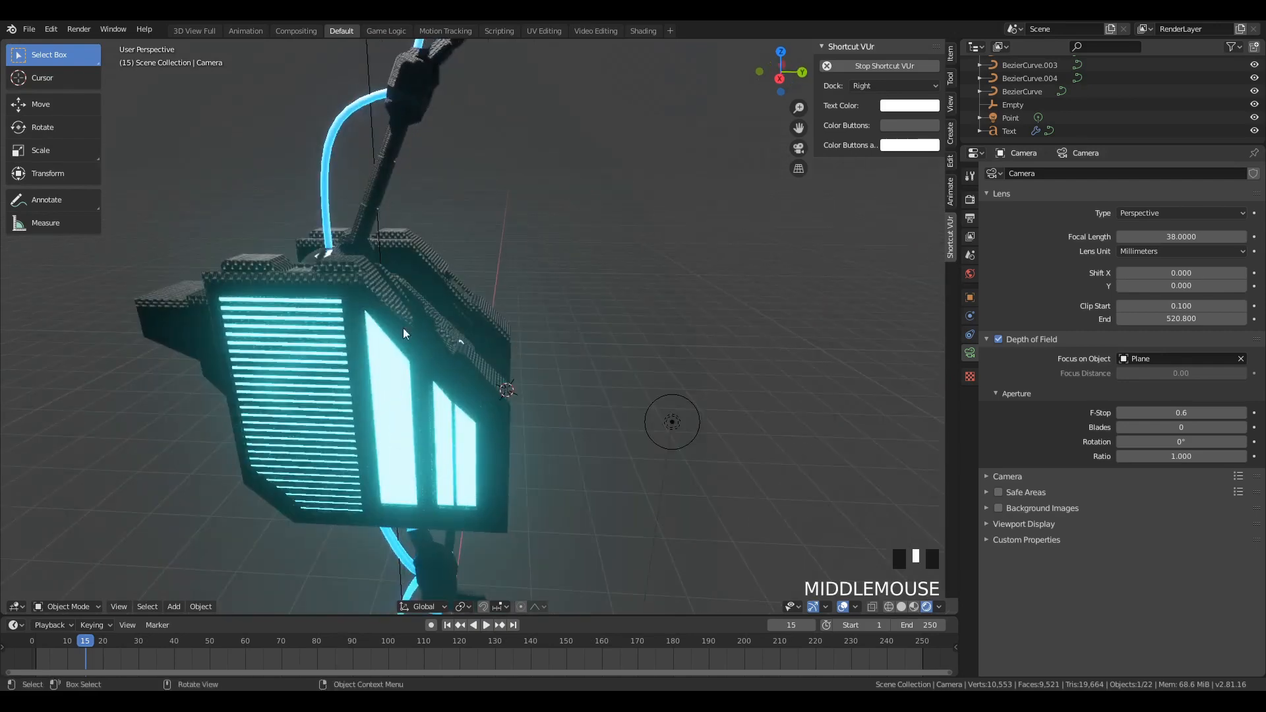
middle_drag(422, 369, 448, 409)
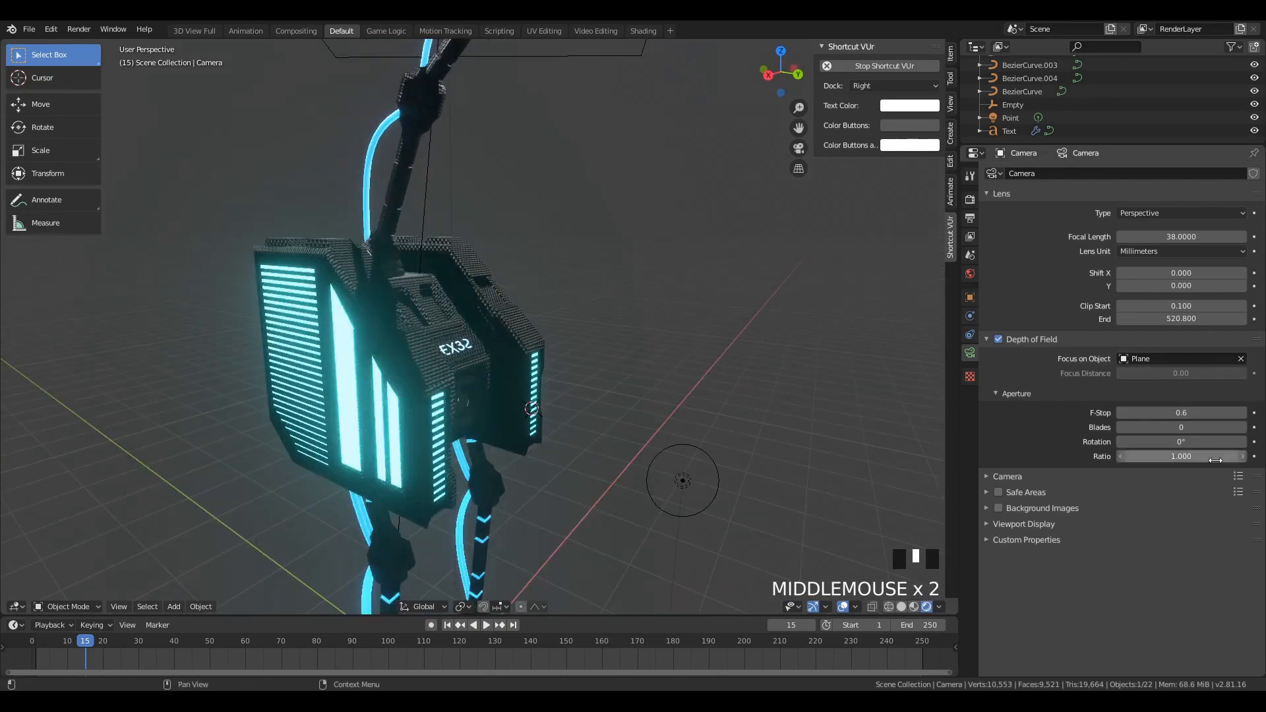
Step: Looking through the camera, try depth of field F-Stop values of 64.2 and 0.1, and settle on 0.9
key(KP_0)
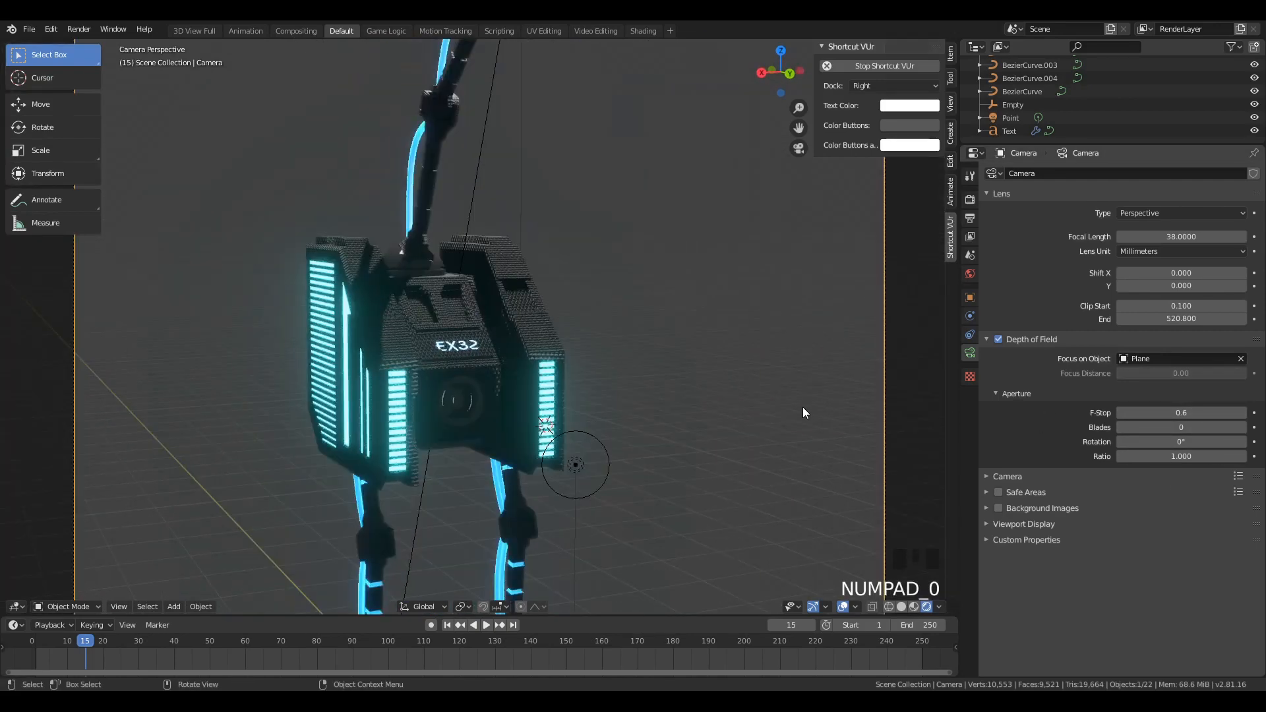
drag(1184, 412, 1243, 412)
scroll(676, 294, down, 3)
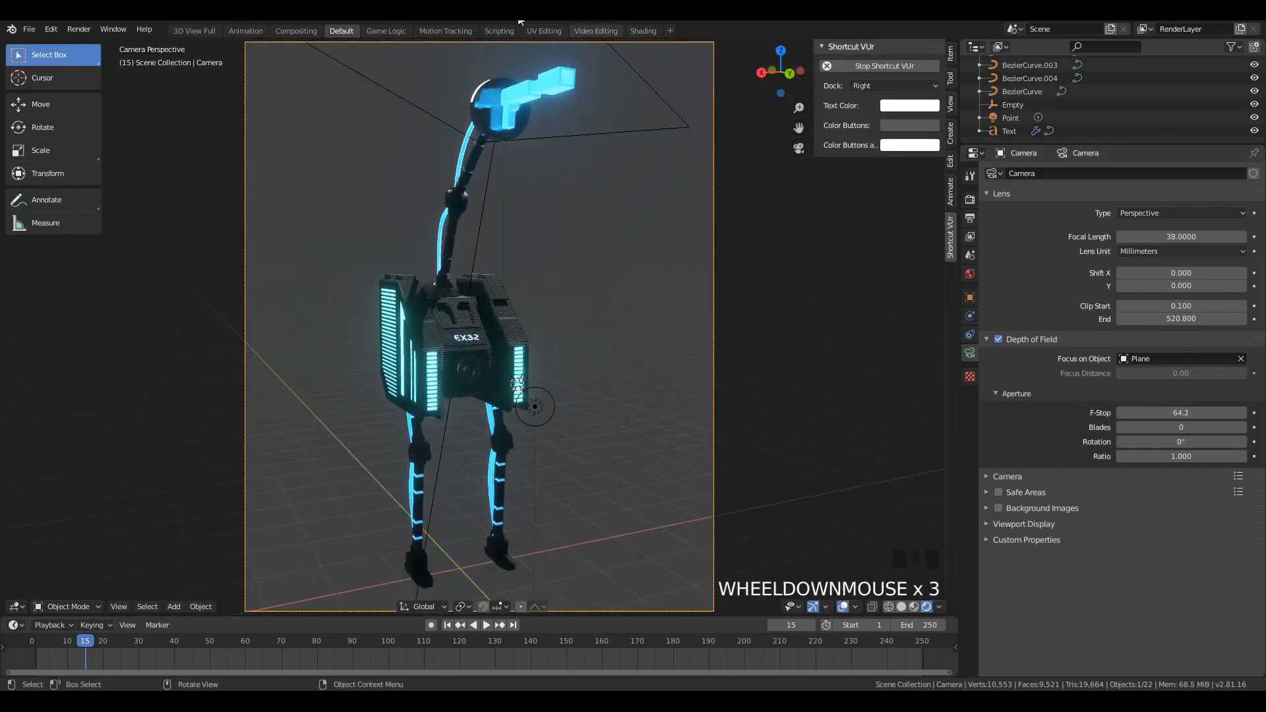
drag(1178, 413, 1117, 412)
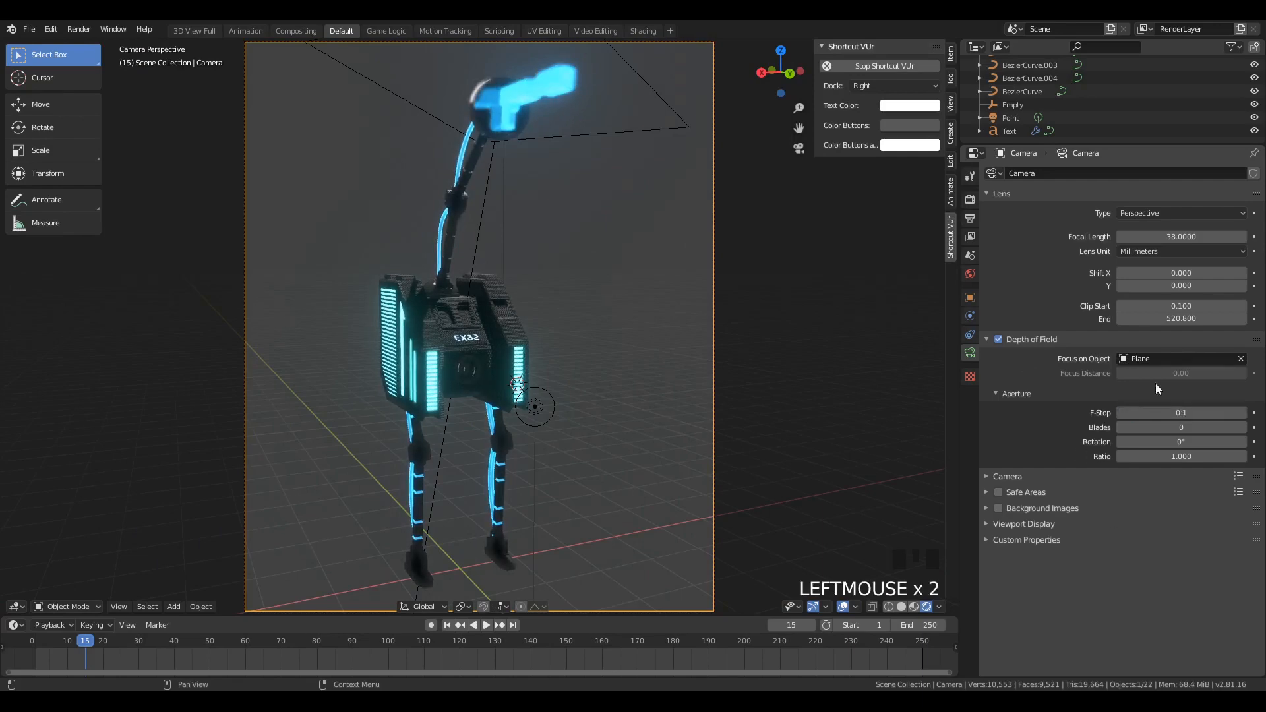
drag(1150, 413, 1168, 412)
drag(1181, 413, 1220, 413)
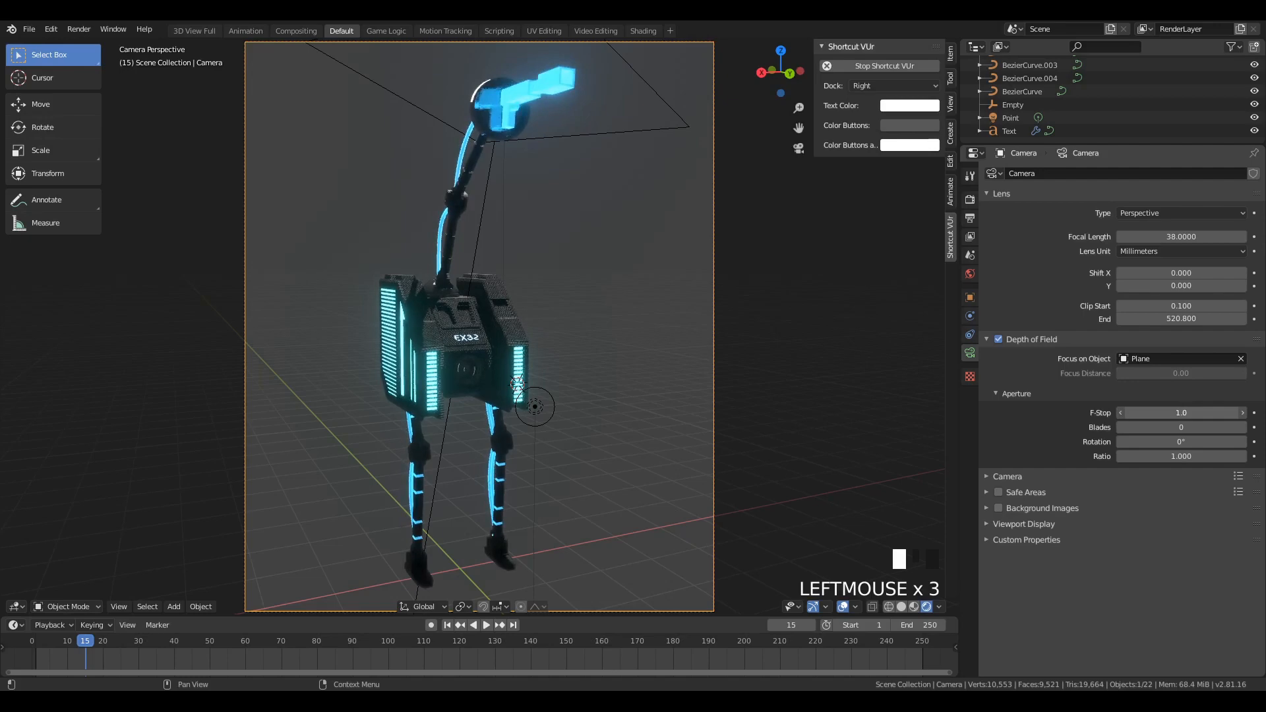
Step: Narrow the camera frame by setting the output Resolution X to 568 px
scroll(595, 337, down, 3)
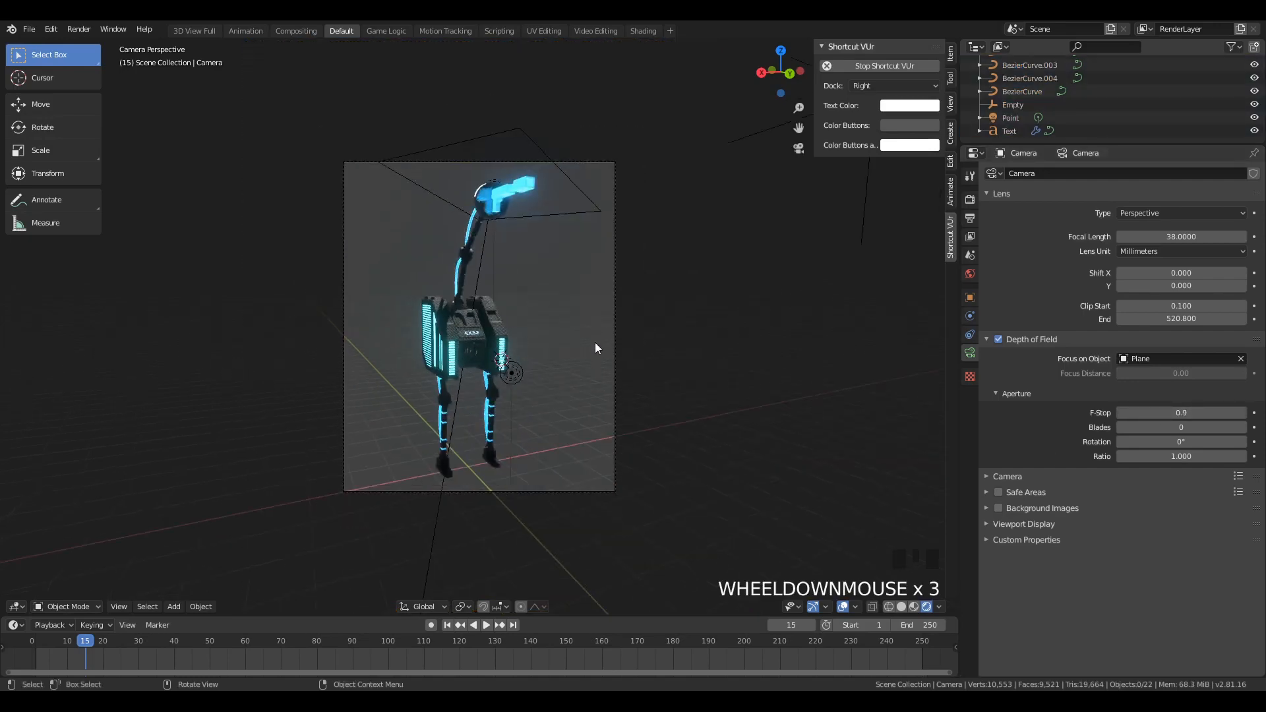
click(618, 347)
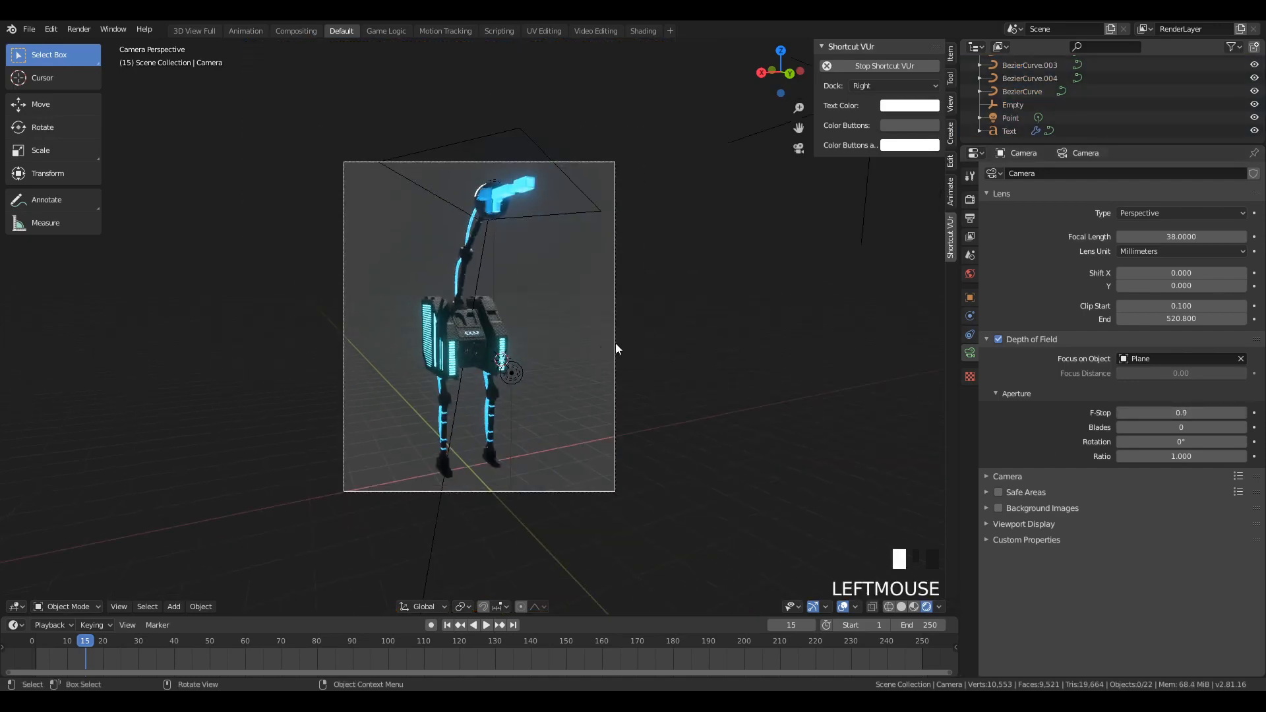
click(968, 202)
click(970, 217)
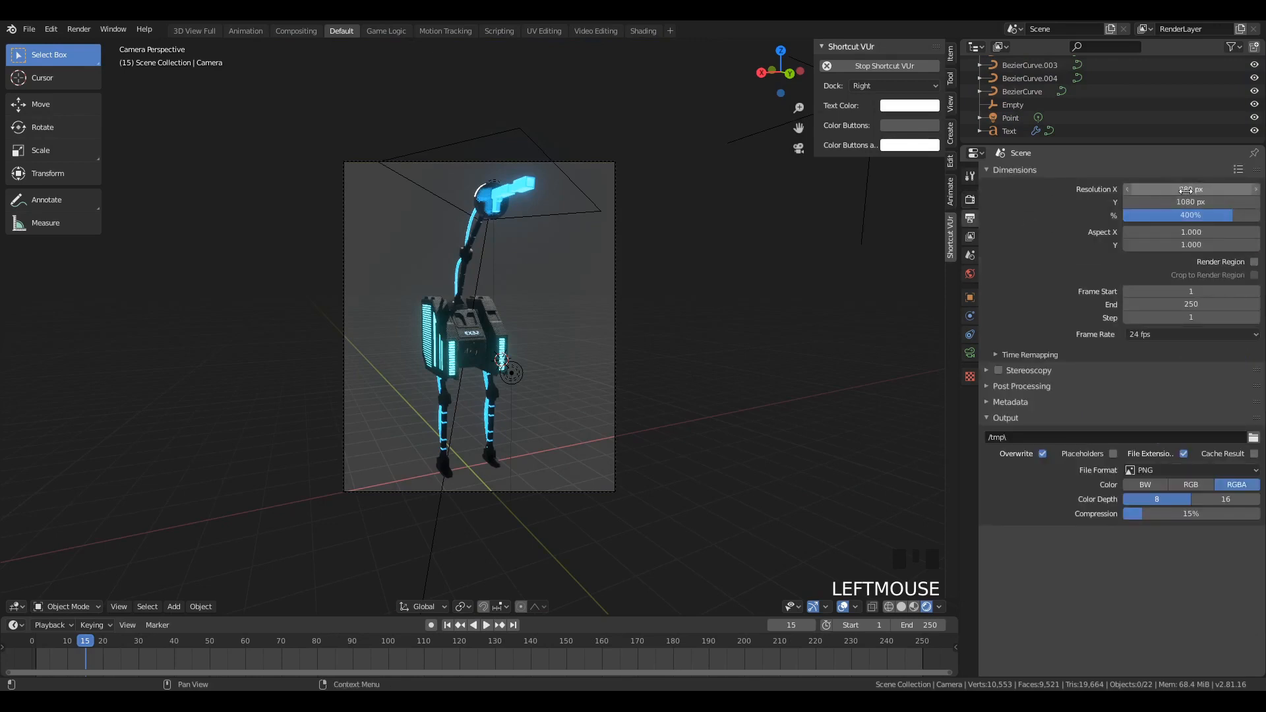
drag(1190, 189, 1123, 189)
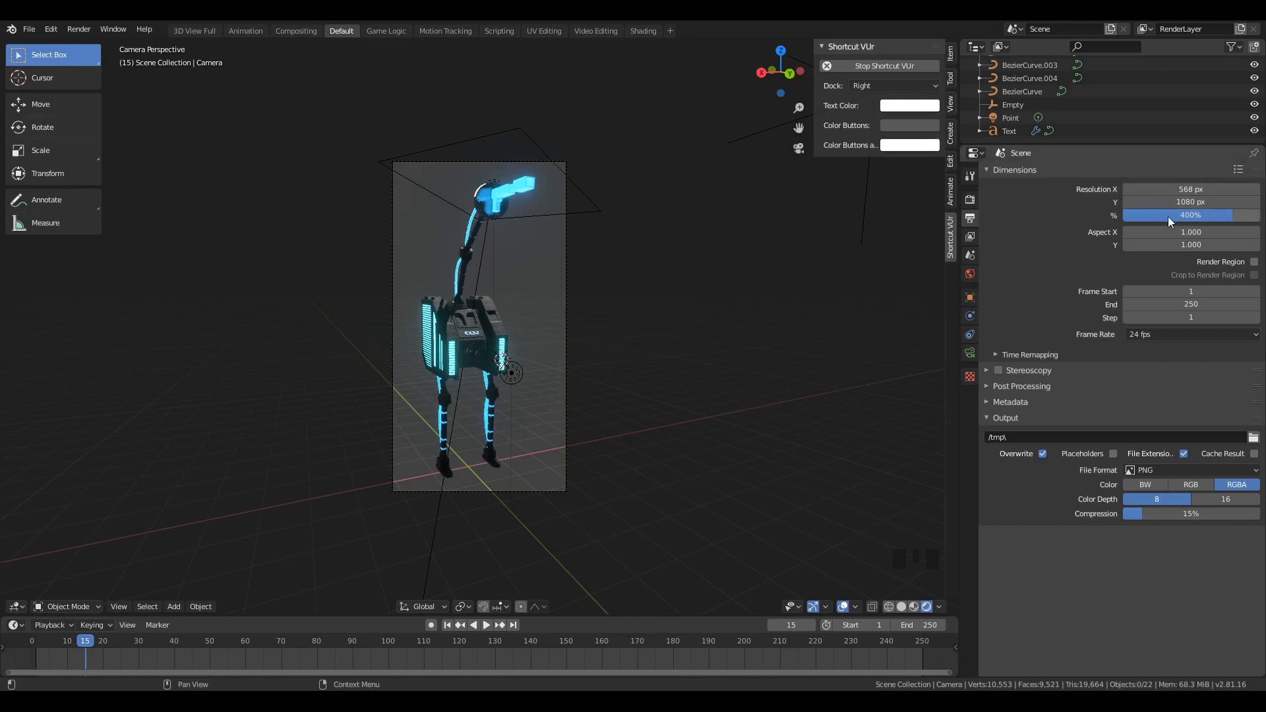
click(1058, 264)
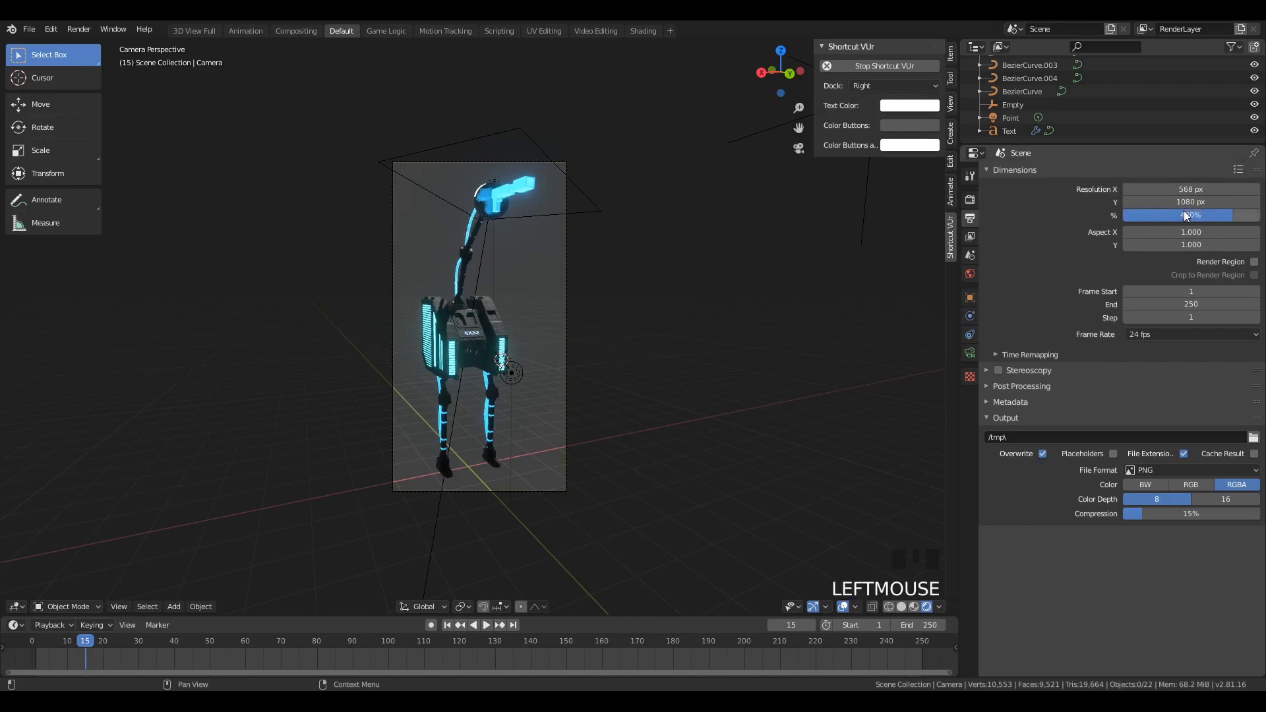
Step: Select the robot's body mesh around the EX32 label and enter Edit Mode
scroll(518, 263, up, 4)
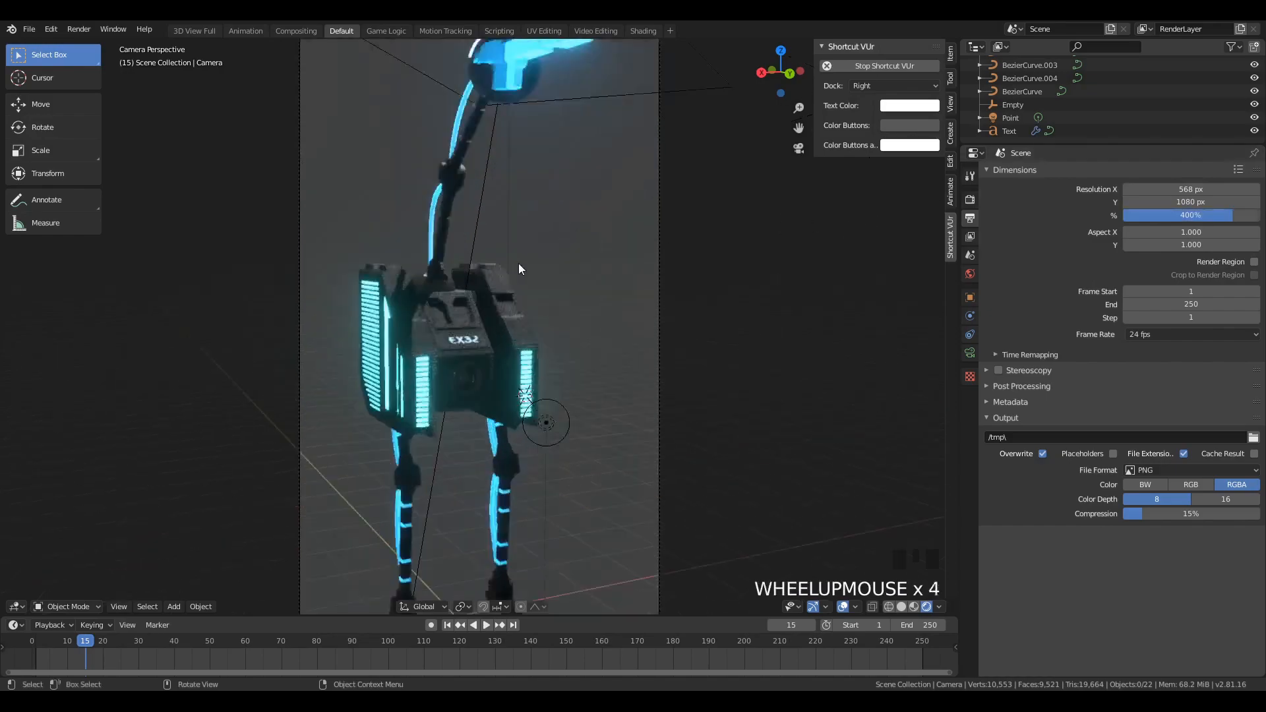
scroll(468, 378, down, 3)
scroll(409, 393, up, 8)
scroll(426, 396, up, 5)
scroll(426, 396, up, 9)
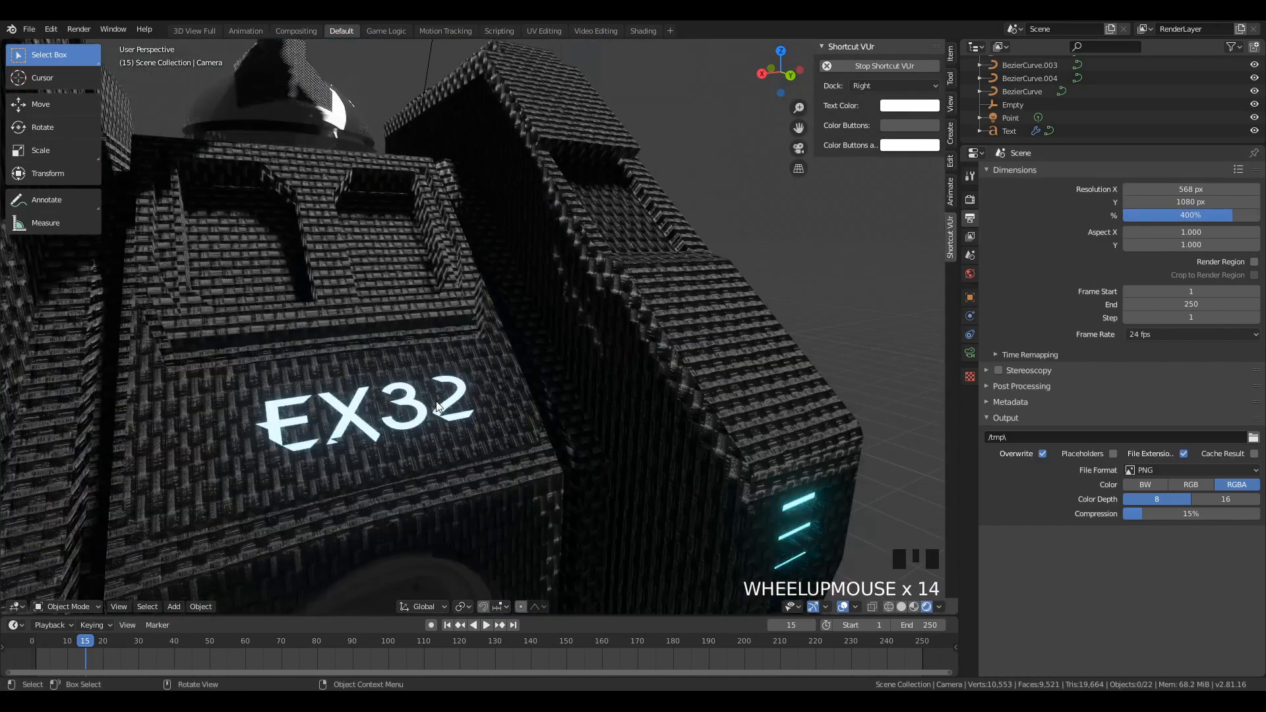
middle_drag(455, 395, 631, 276)
click(628, 205)
key(Tab)
scroll(628, 205, down, 4)
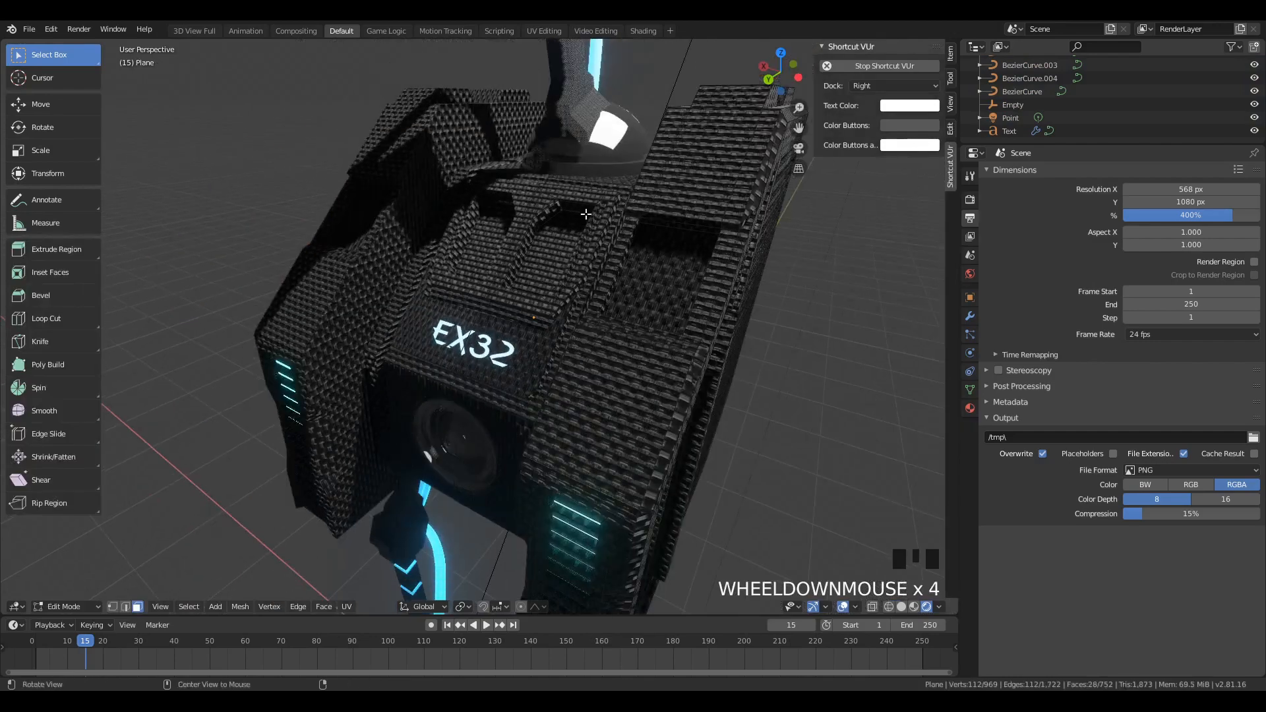
Step: Switch to solid shading and select the recessed faces on the side pod's sloped front, the central panel and the pod's upper rear
alt+drag(628, 205, 681, 244)
key(z)
click(773, 240)
click(651, 261)
middle_drag(650, 261, 491, 297)
shift+click(480, 277)
middle_drag(408, 290, 722, 278)
scroll(699, 184, down, 3)
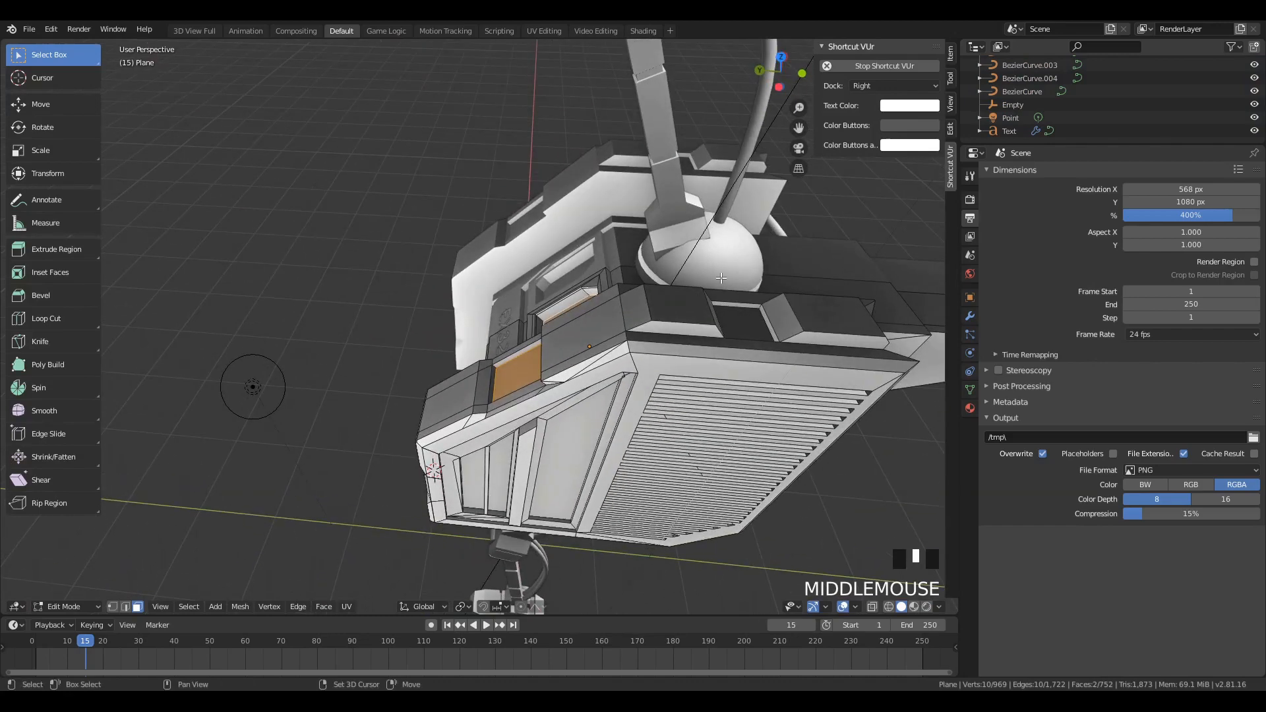
shift+click(751, 322)
middle_drag(751, 322, 962, 394)
Step: Assign the cables.002 material to the selected recessed faces and rename the material accent
click(970, 408)
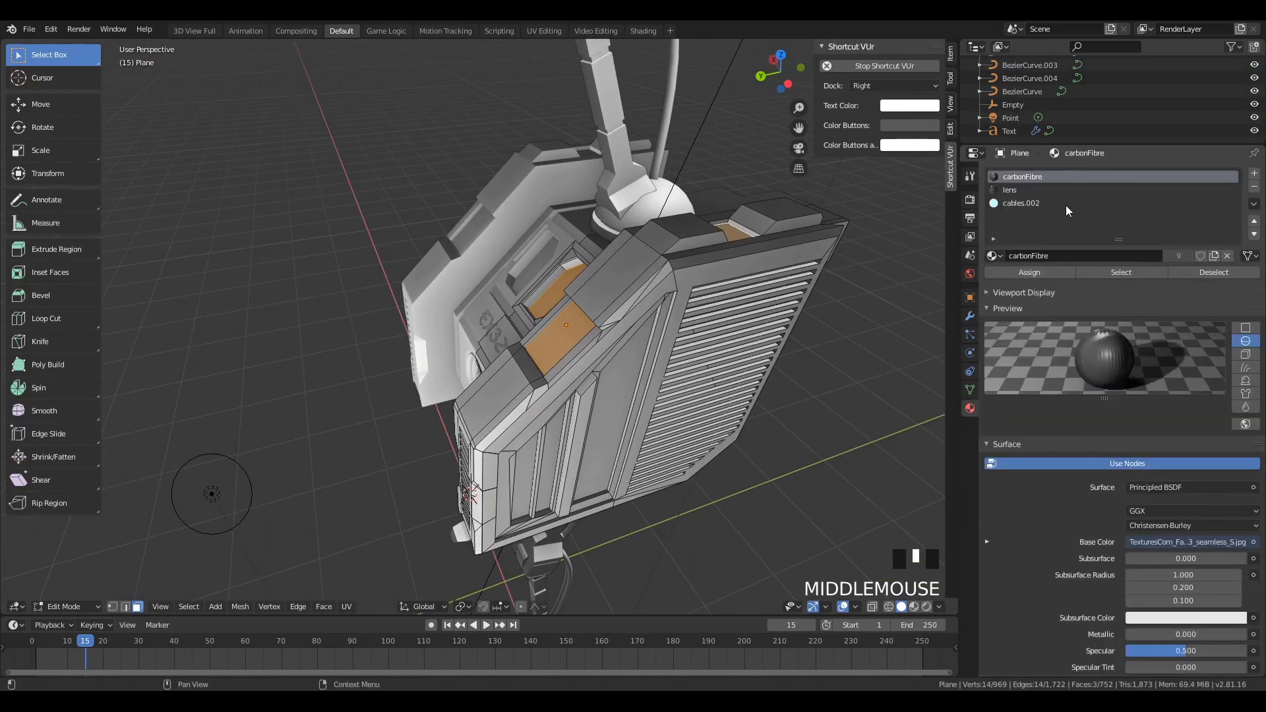
click(1046, 204)
click(1046, 273)
click(1050, 258)
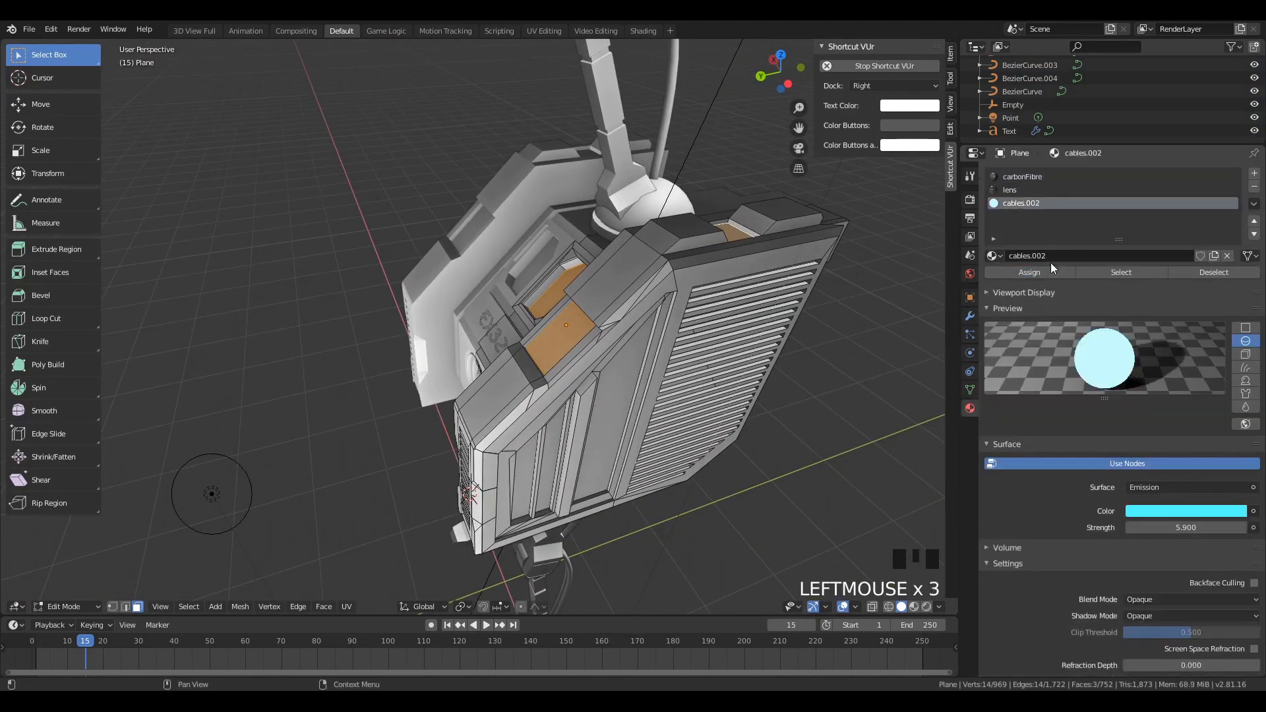
text(accent)
key(Return)
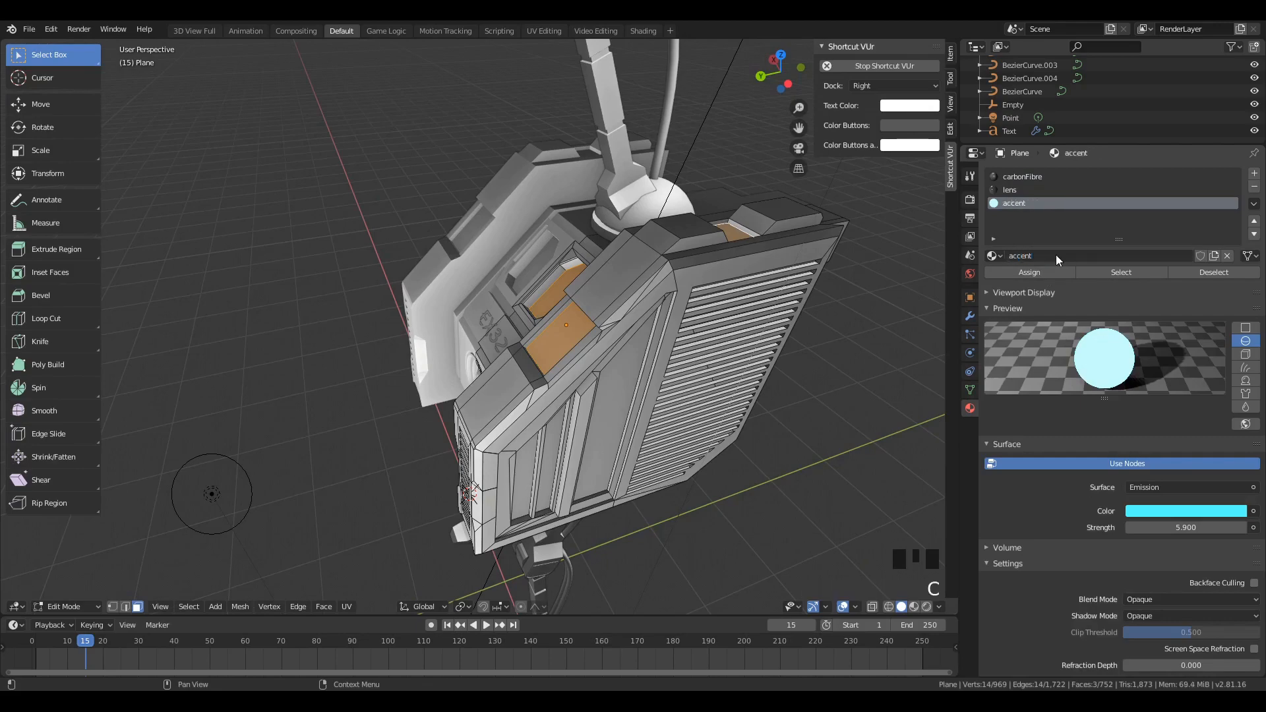
Step: Return to Object Mode and show the robot's body in rendered shading
key(Tab)
middle_drag(567, 343, 663, 289)
key(z)
click(678, 191)
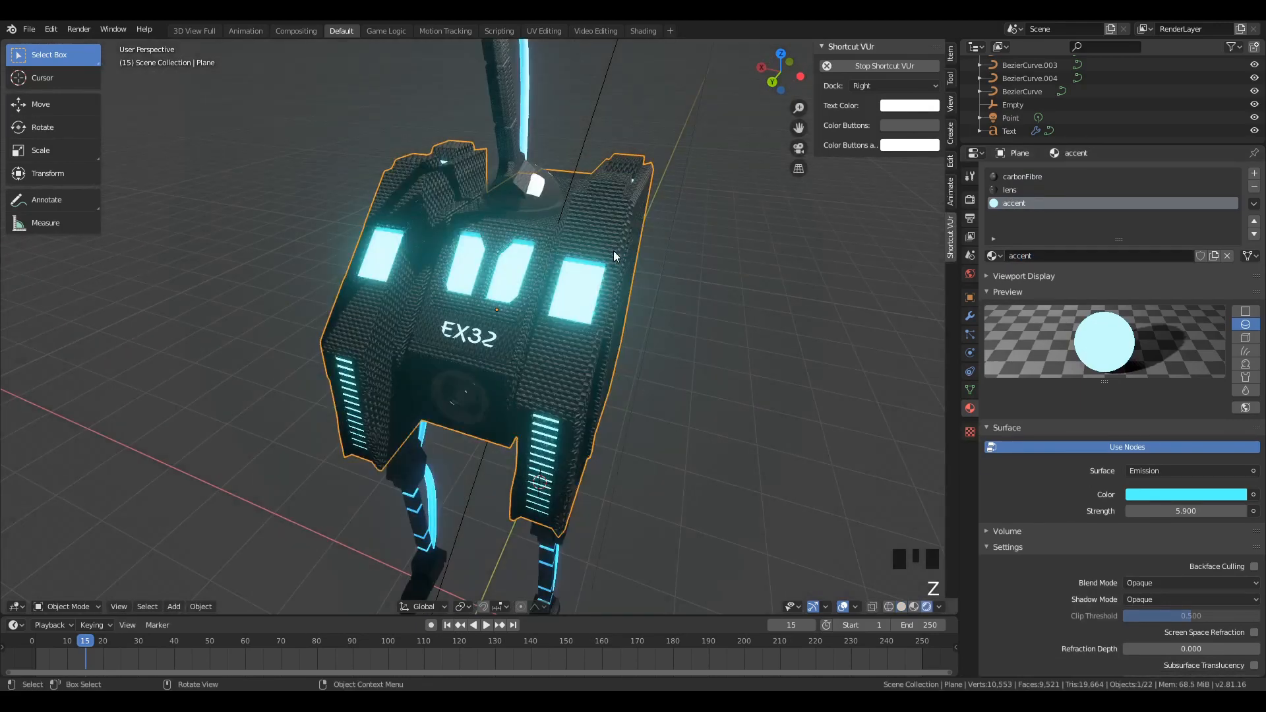
mouse_move(613, 251)
middle_down()
mouse_move(660, 280)
mouse_move(703, 261)
mouse_move(666, 275)
mouse_move(616, 362)
mouse_move(566, 383)
middle_up()
Step: Replace the EX32 text's material with accent and deselect everything
scroll(667, 275, down, 2)
scroll(566, 382, up, 6)
scroll(453, 367, up, 6)
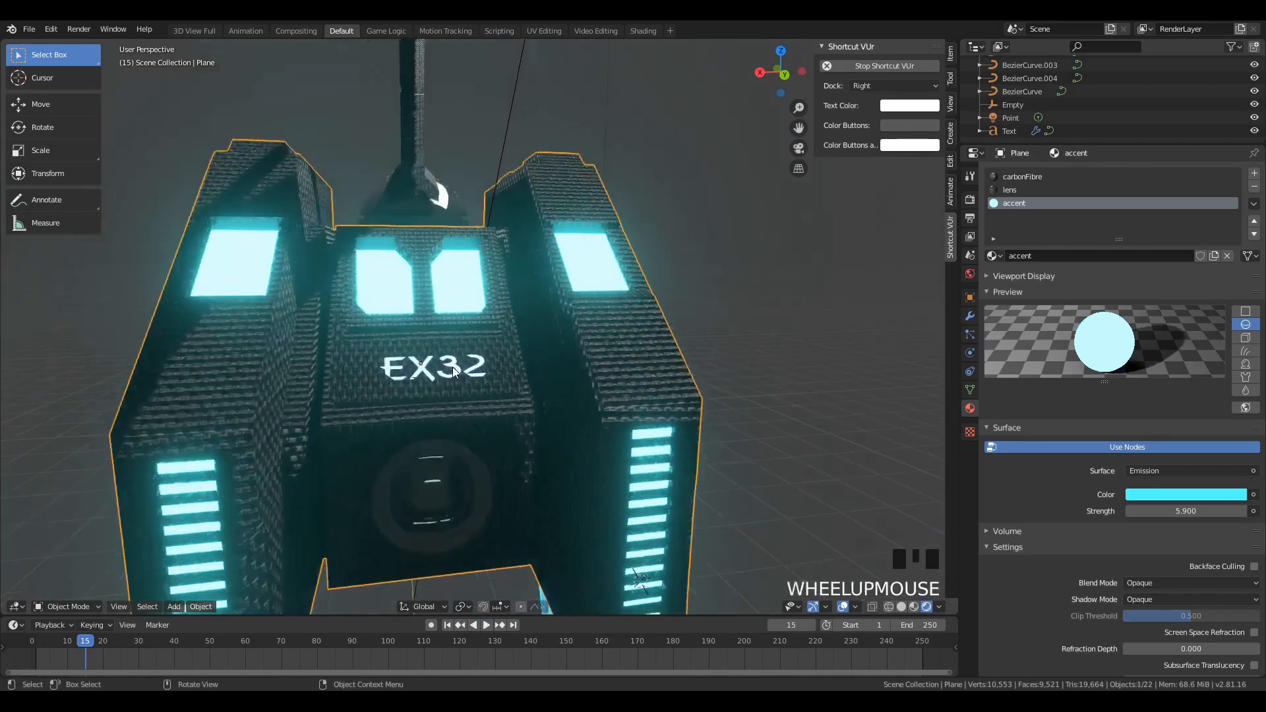
click(468, 434)
click(994, 257)
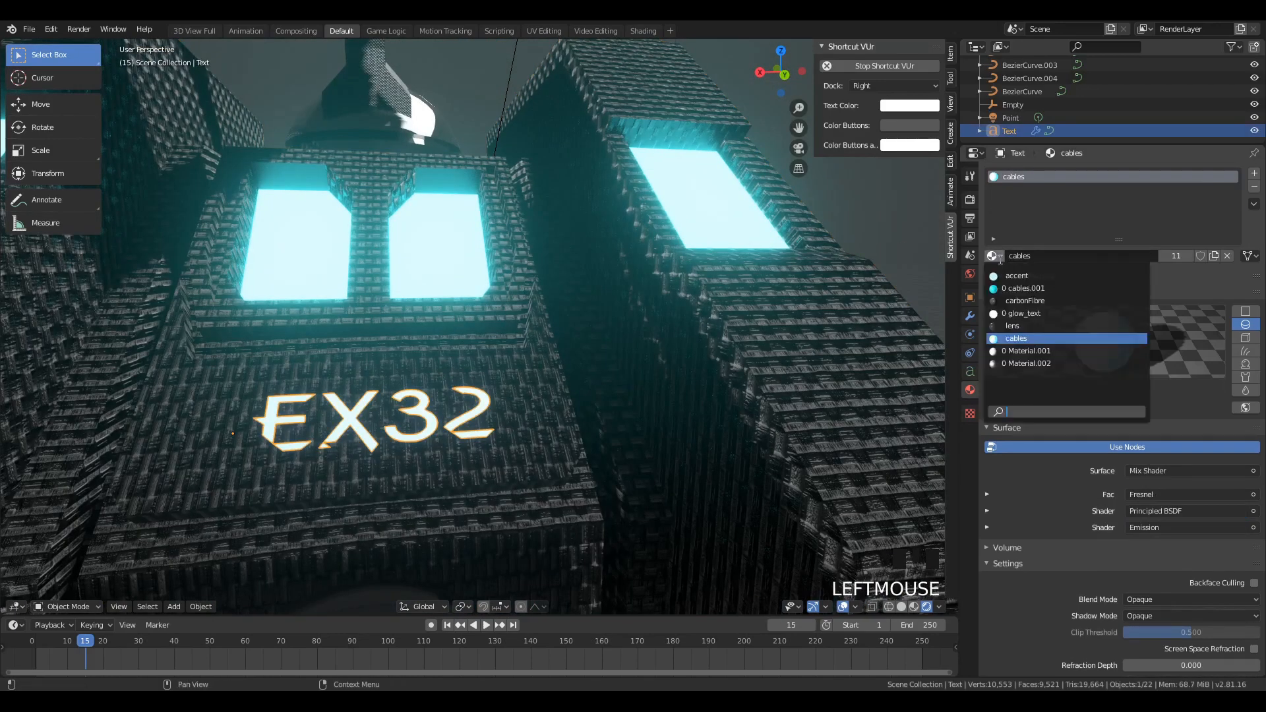
click(1017, 276)
key(alt+a)
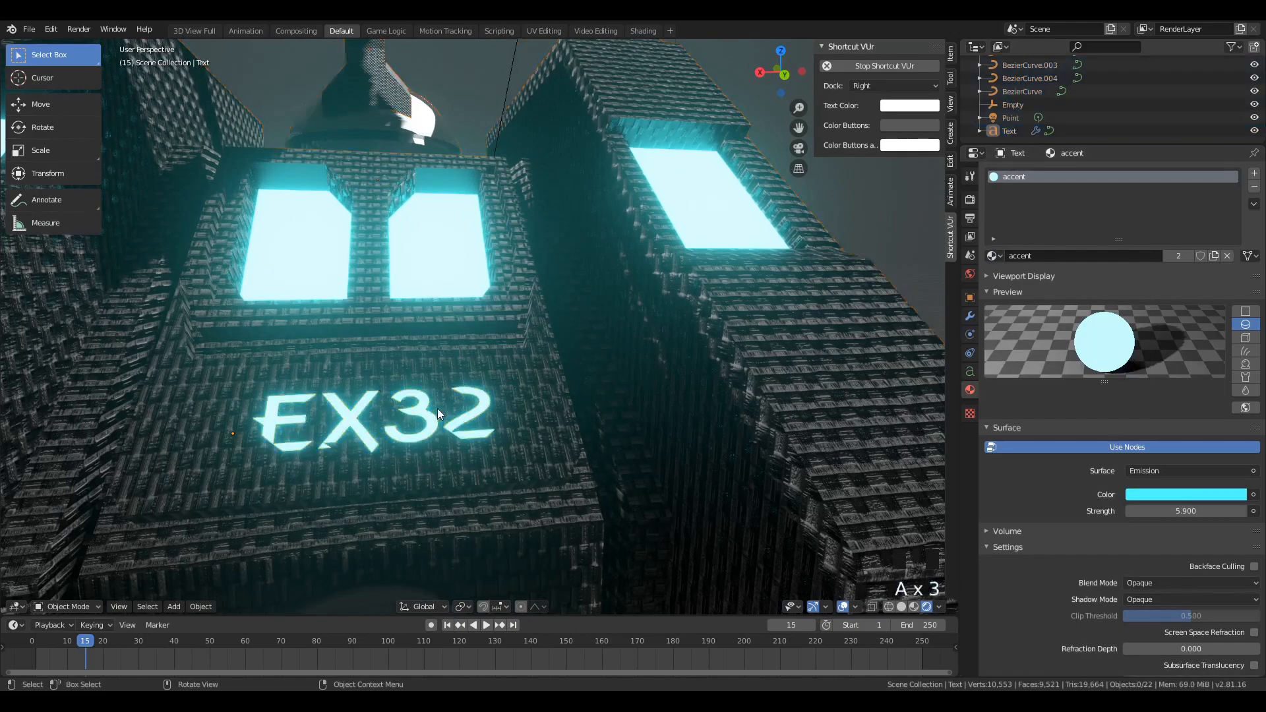
Step: From the camera view, move the EX32 text about 0.08 along the global X axis
middle_drag(437, 408, 489, 432)
key(KP_0)
scroll(492, 414, down, 2)
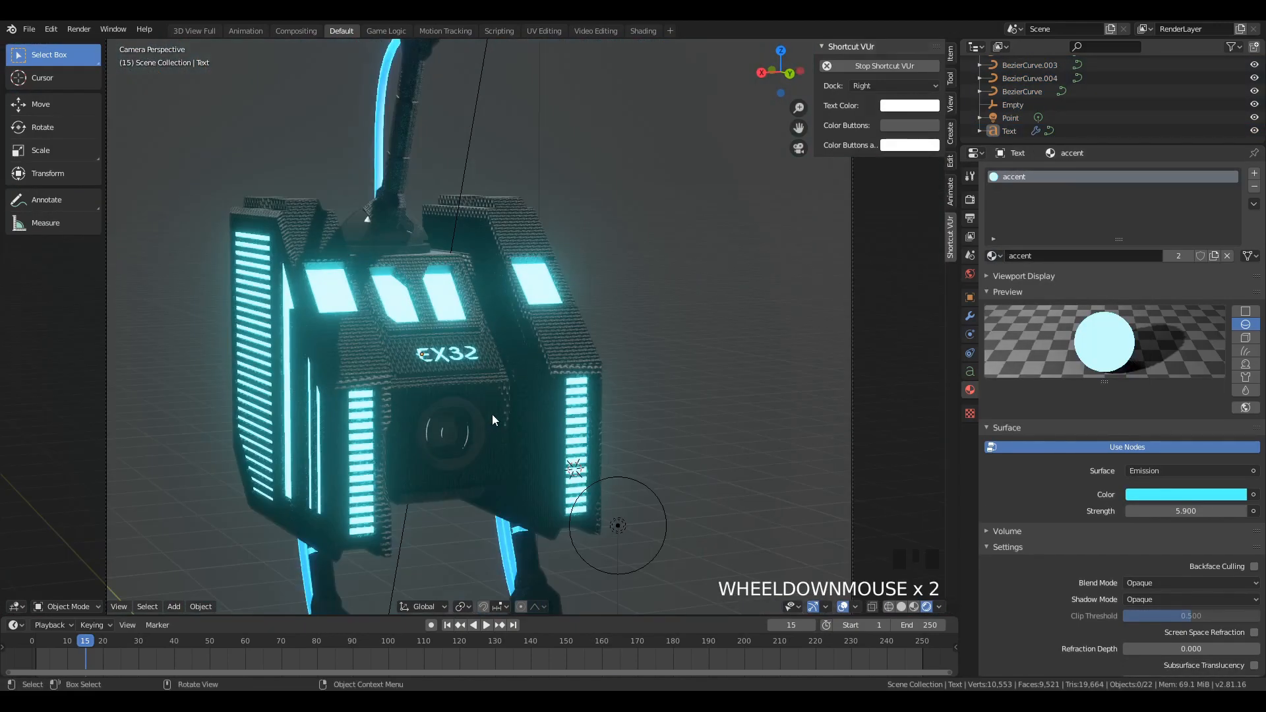
click(465, 355)
key(g)
key(x)
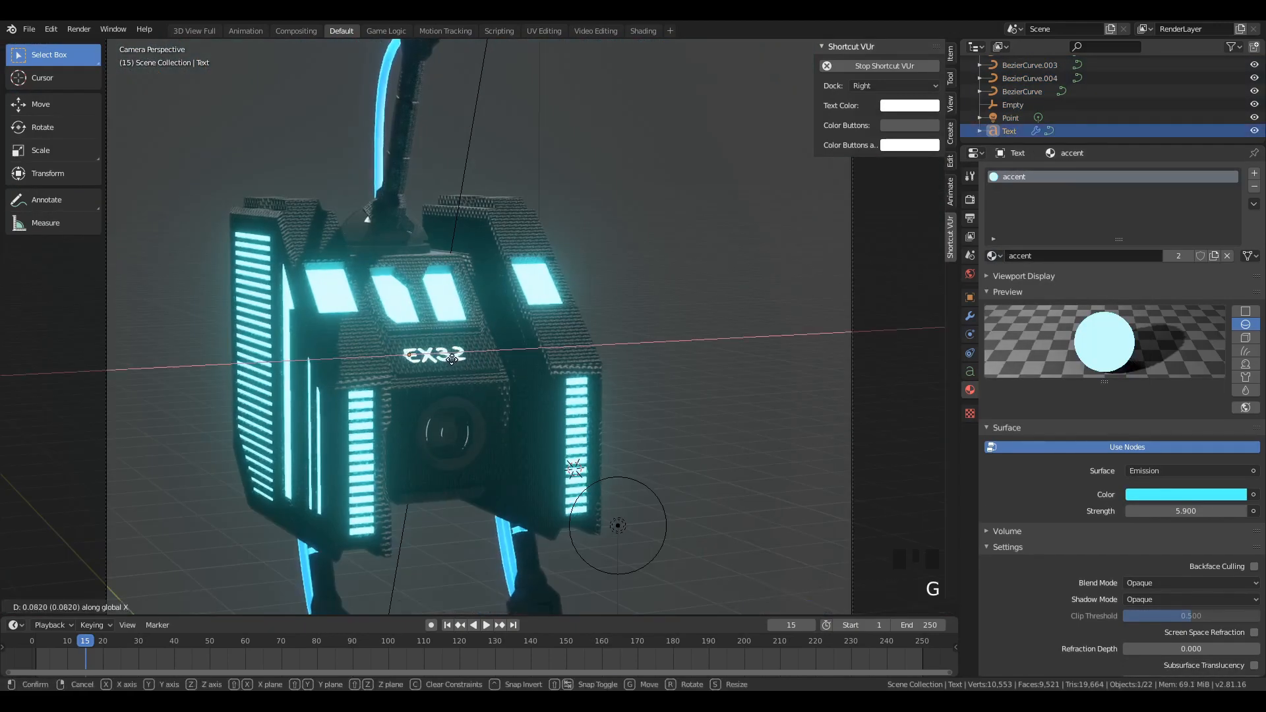
click(455, 362)
Step: Open the EX32 label for text editing and return to Object Mode
key(Tab)
scroll(509, 375, down, 3)
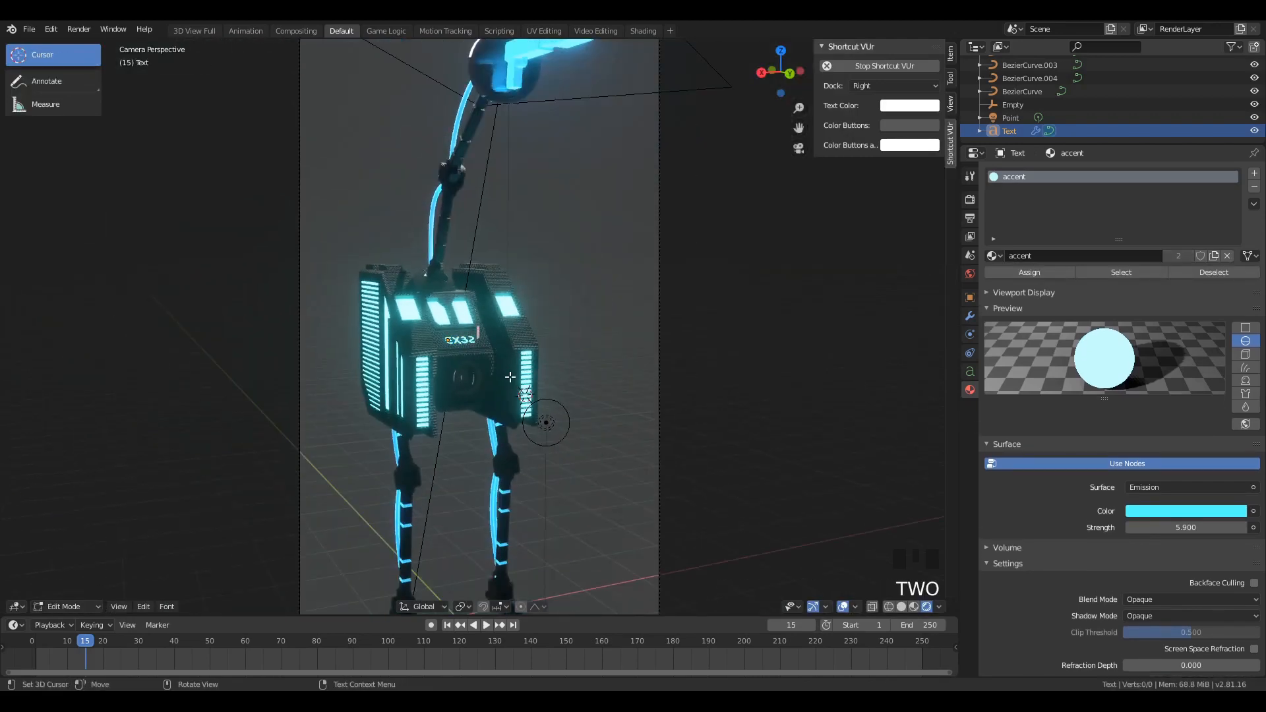
scroll(467, 359, up, 5)
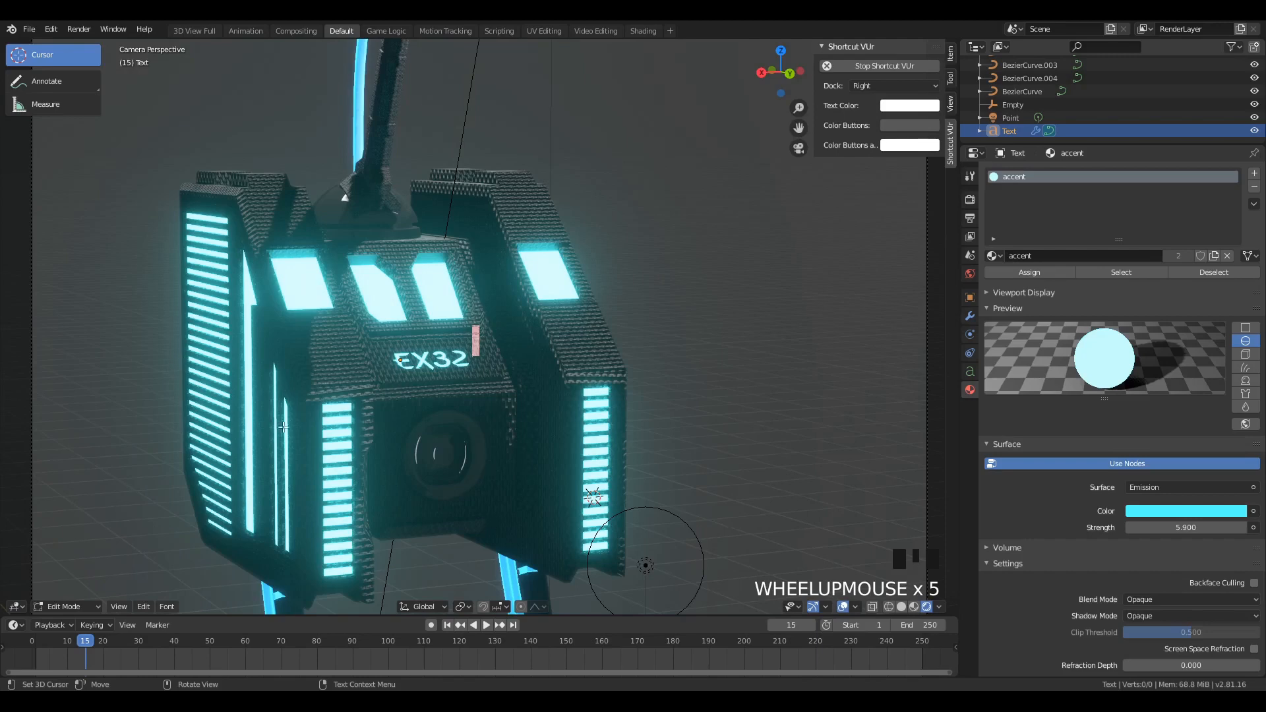
key(Tab)
Step: Inspect the EX32 label up close and view the whole robot through the camera at frame 16
middle_drag(283, 427, 269, 449)
scroll(450, 391, up, 14)
scroll(354, 396, down, 7)
middle_drag(355, 395, 482, 416)
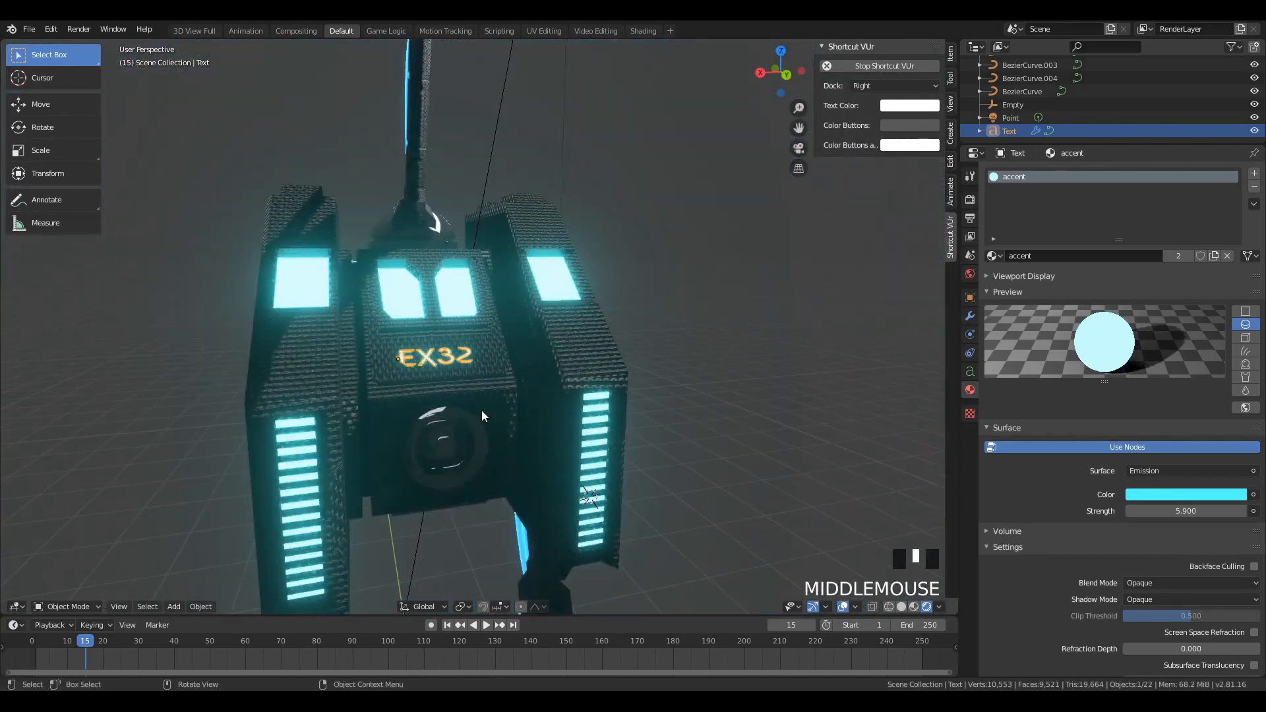
key(Right)
key(KP_0)
scroll(476, 404, down, 6)
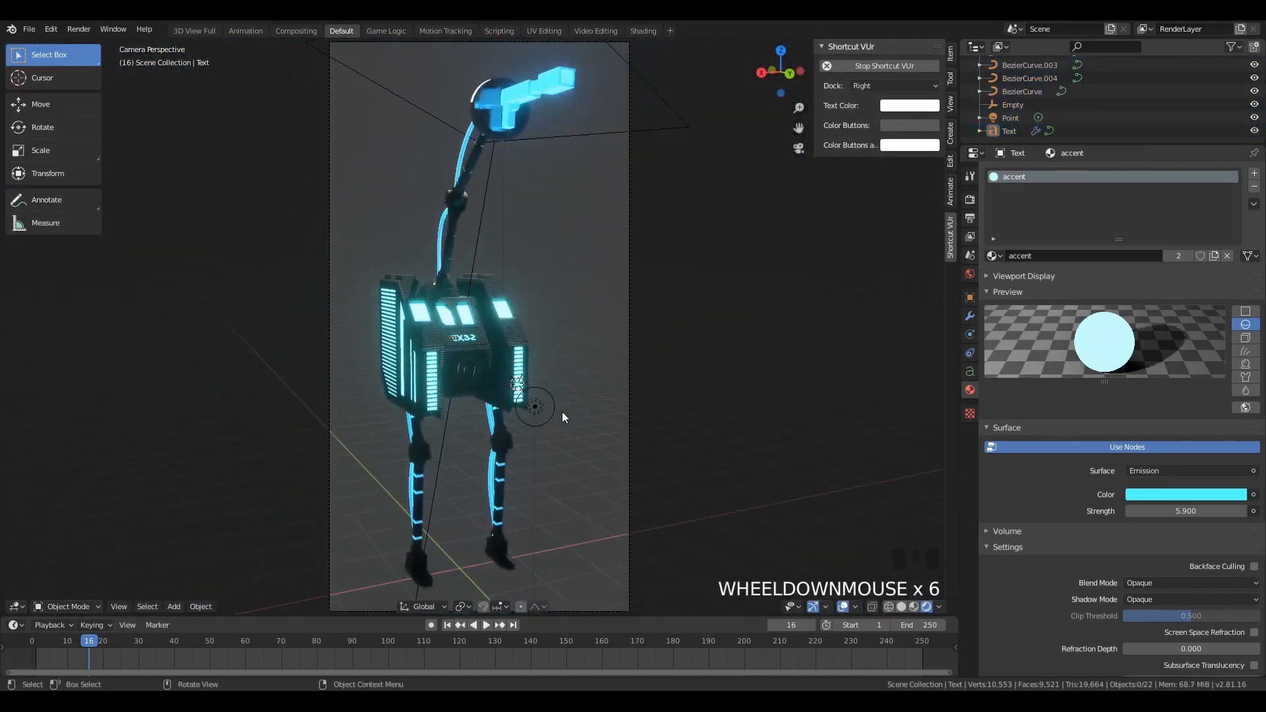
Step: Delete the point light beside the robot's body
click(535, 409)
scroll(555, 405, down, 7)
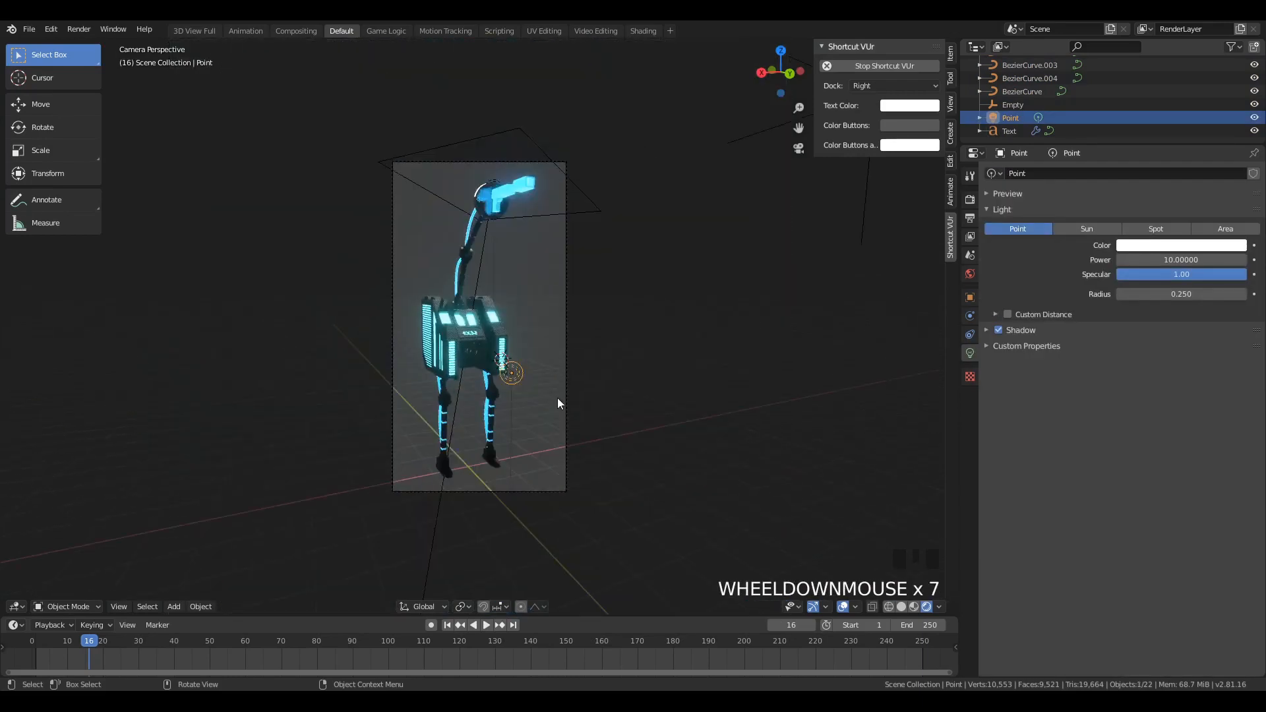
key(x)
scroll(298, 536, up, 11)
scroll(508, 426, down, 6)
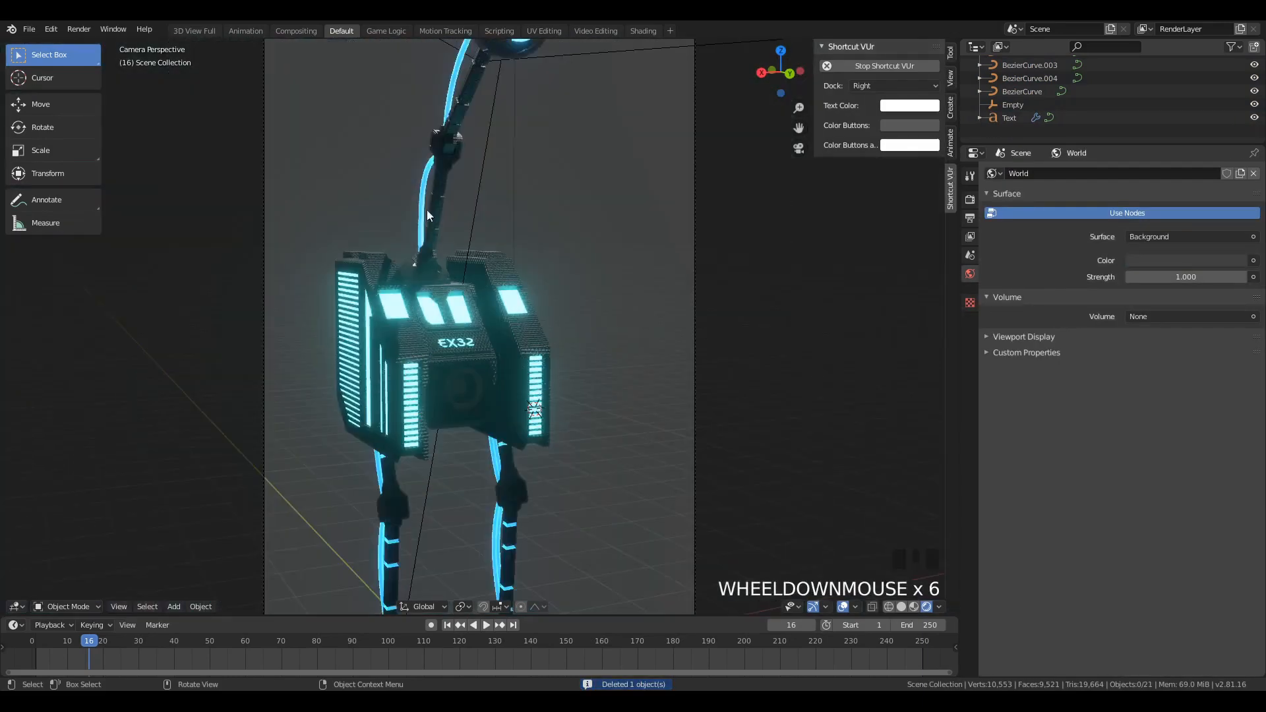
Step: Add a plane mesh and clear its location so it sits at the world origin beneath the robot
middle_drag(508, 426, 434, 314)
scroll(522, 282, down, 2)
middle_drag(523, 282, 595, 197)
scroll(563, 314, up, 6)
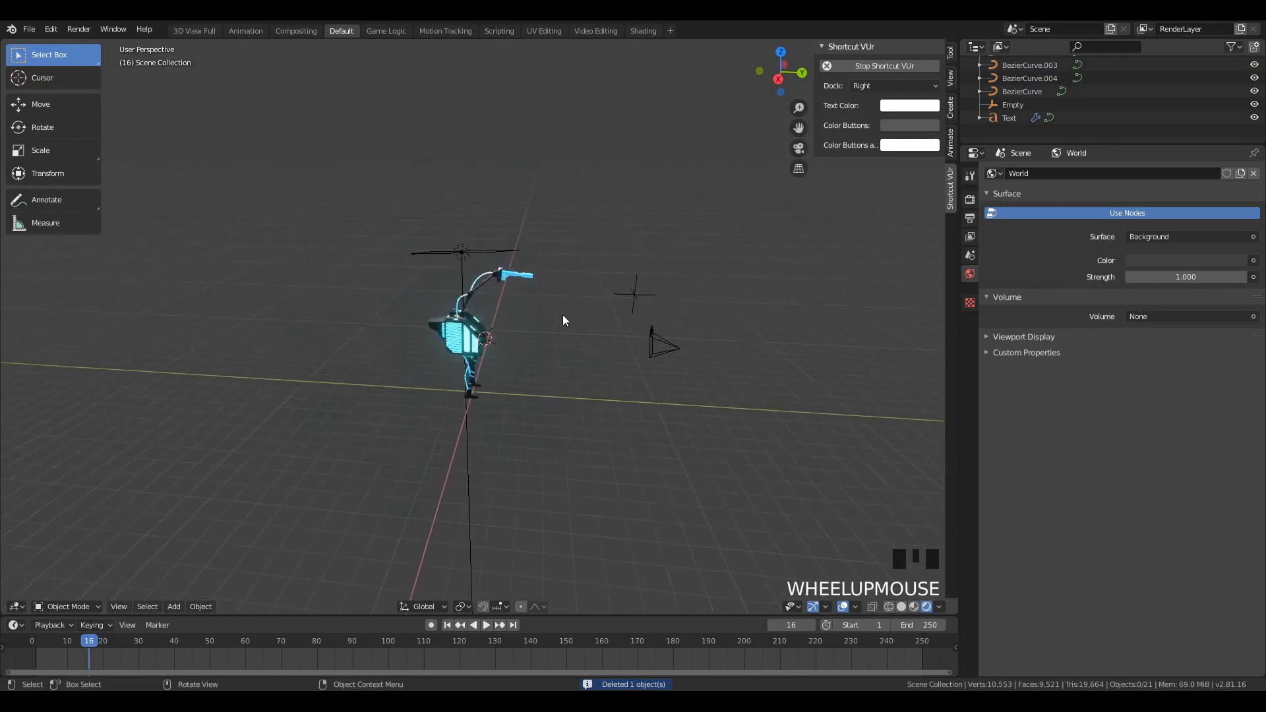
middle_drag(619, 370, 596, 309)
key(shift+a)
key(shift+a)
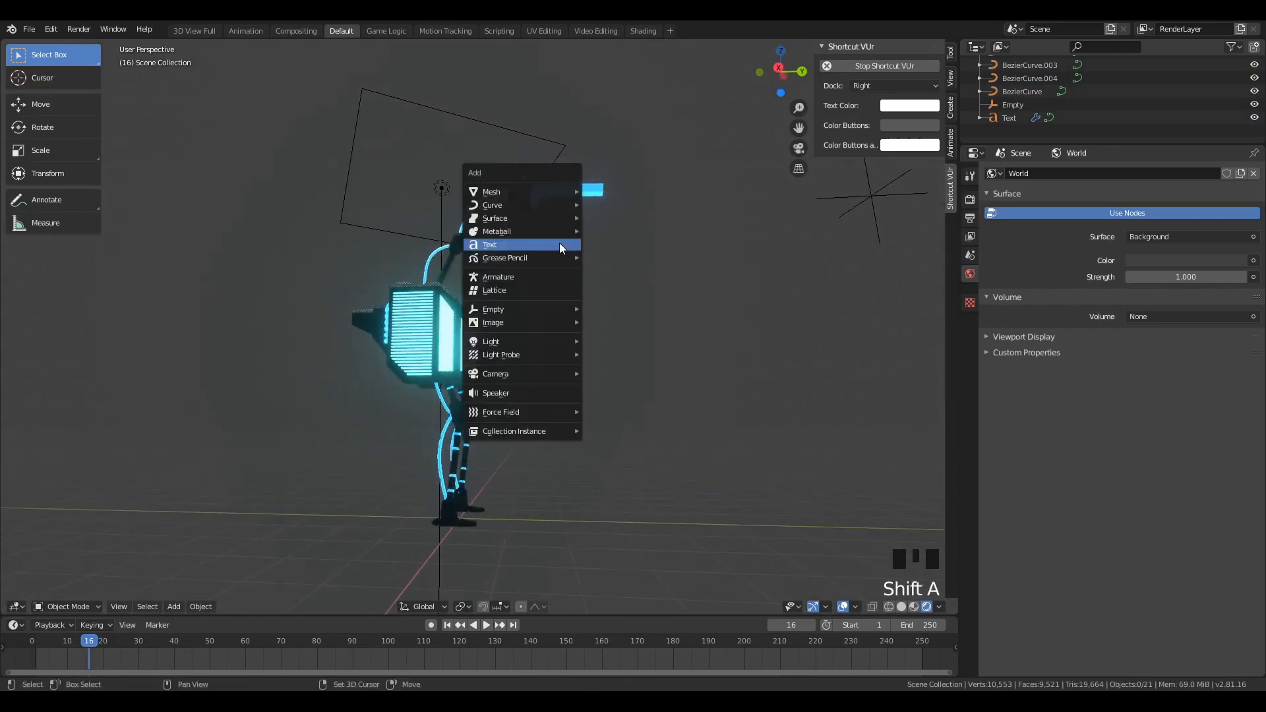
mouse_move(540, 196)
click(615, 191)
key(alt+g)
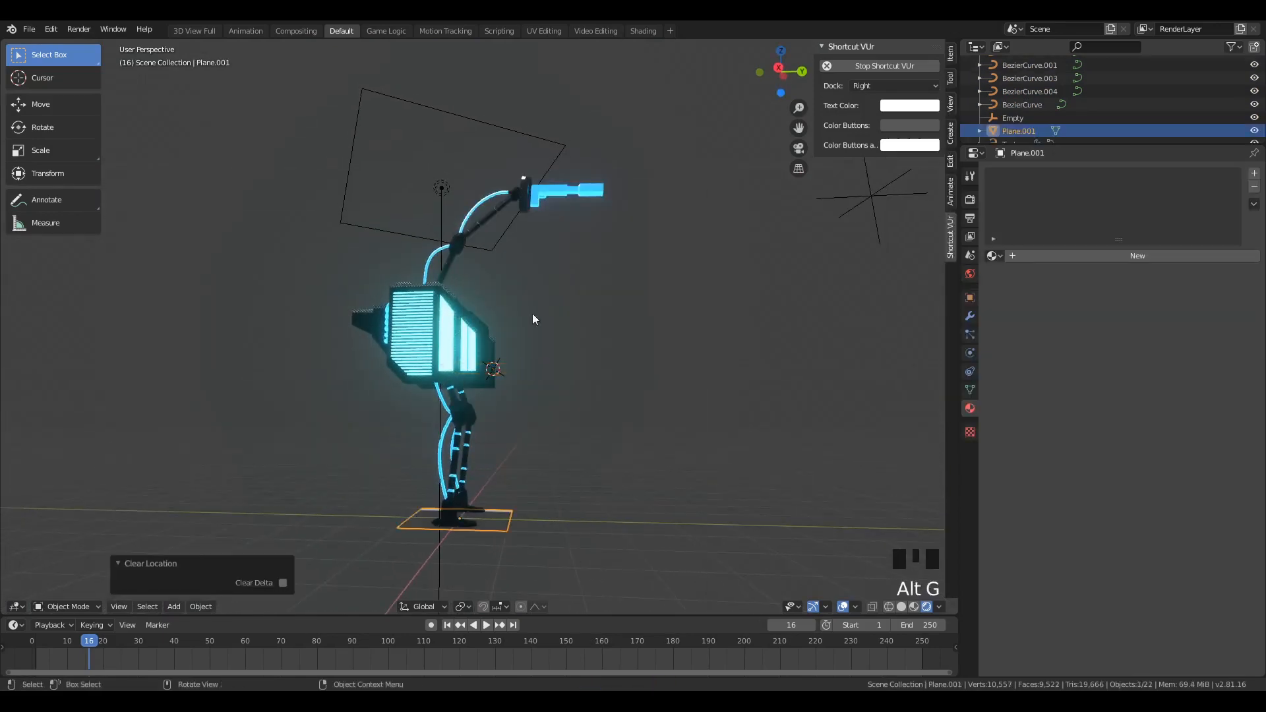
Step: Scale the plane up to about 5.226 so it forms a floor under the robot
middle_drag(533, 314, 501, 480)
key(s)
click(633, 514)
middle_drag(633, 514, 573, 483)
key(s)
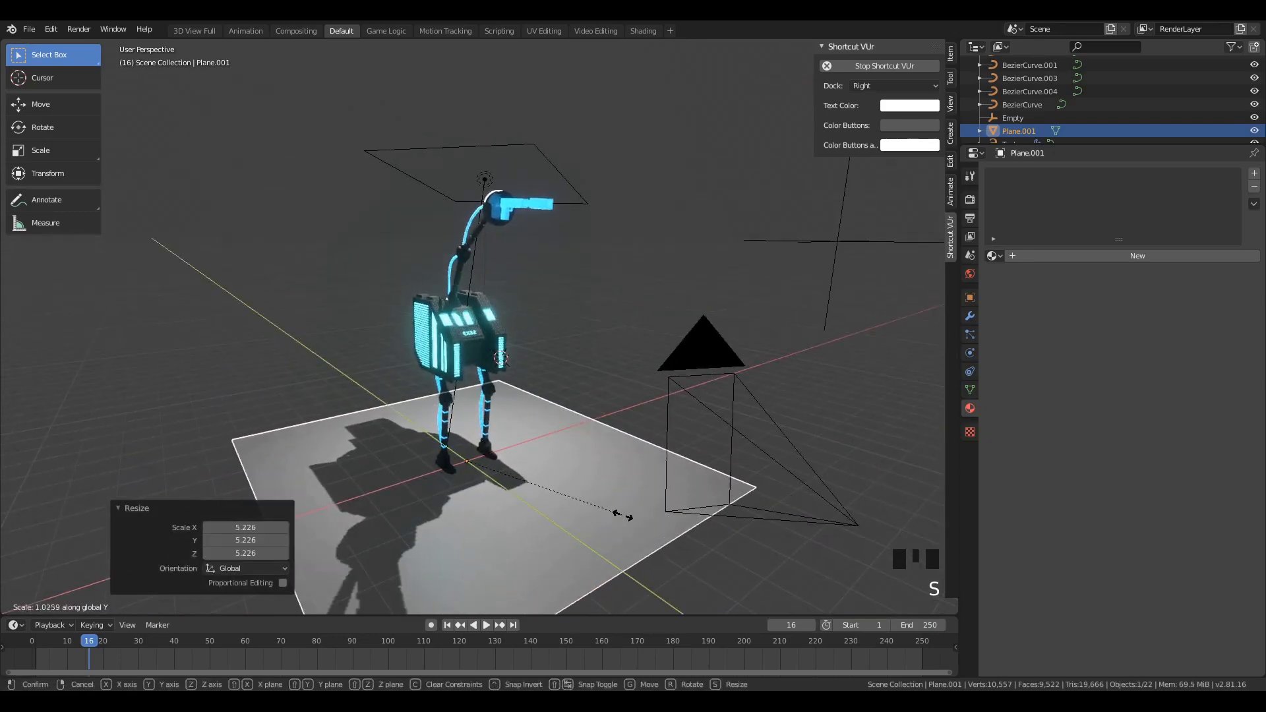
right_click(595, 523)
middle_drag(595, 522, 655, 484)
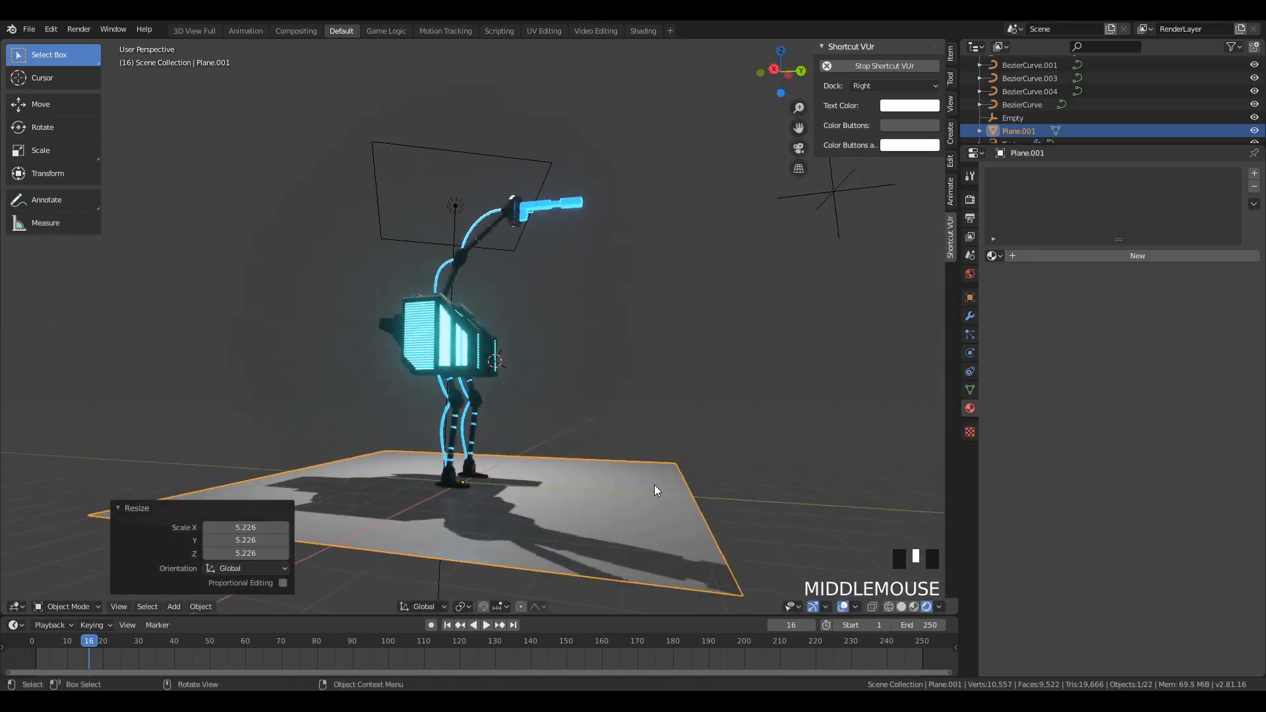
Step: In Edit Mode, select the floor plane's rear edge behind the robot with edge selection and view it from the left
key(KP_3)
key(Tab)
middle_drag(334, 492, 332, 501)
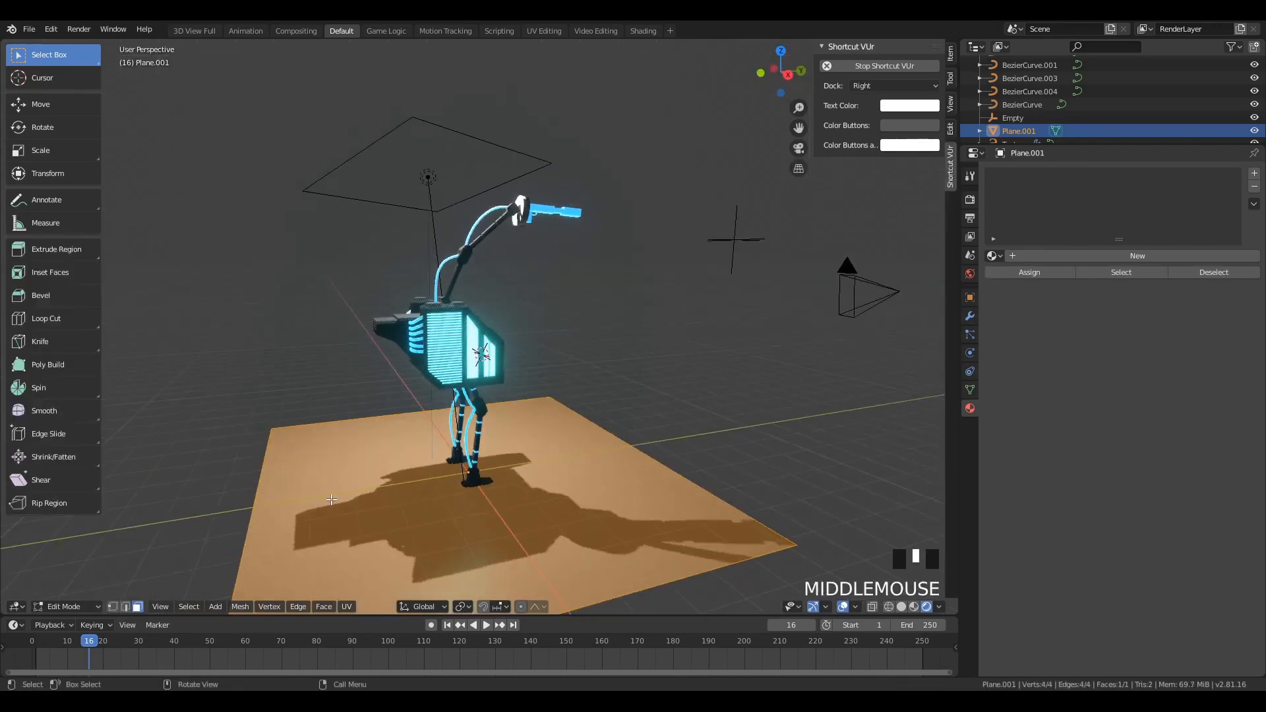
click(274, 517)
click(126, 606)
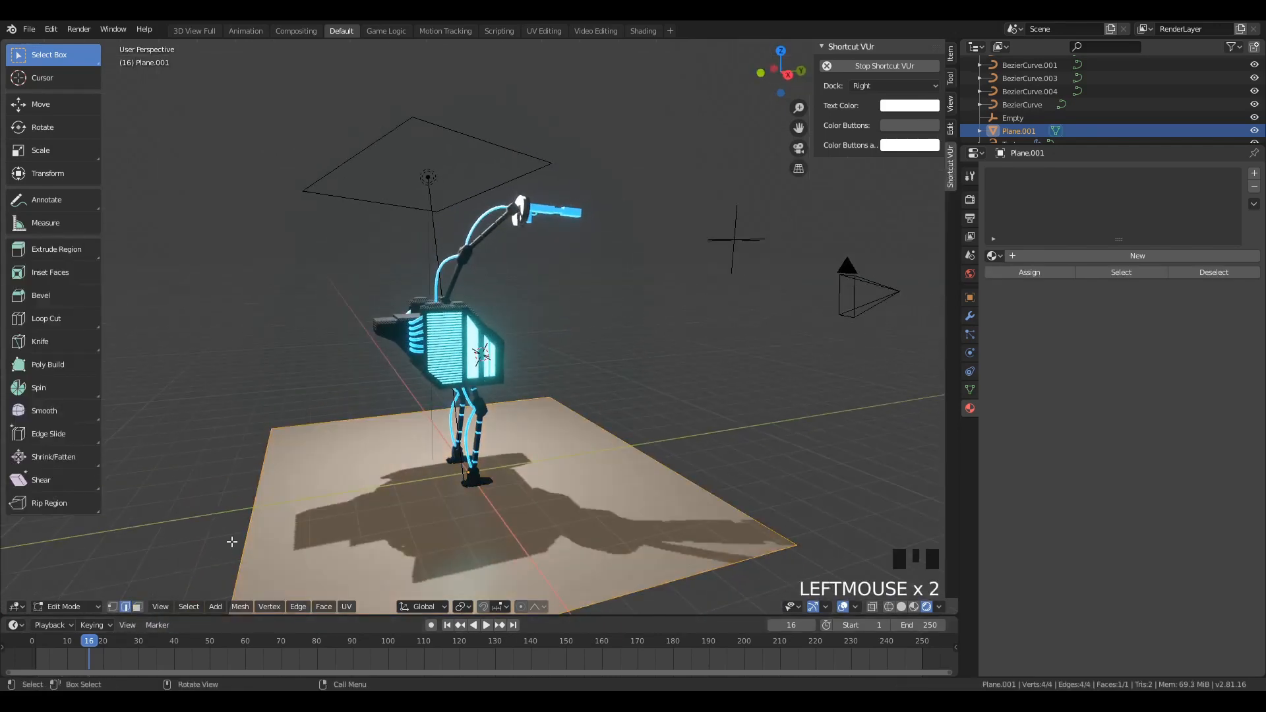
click(231, 542)
scroll(251, 532, down, 5)
key(KP_2)
key(KP_1)
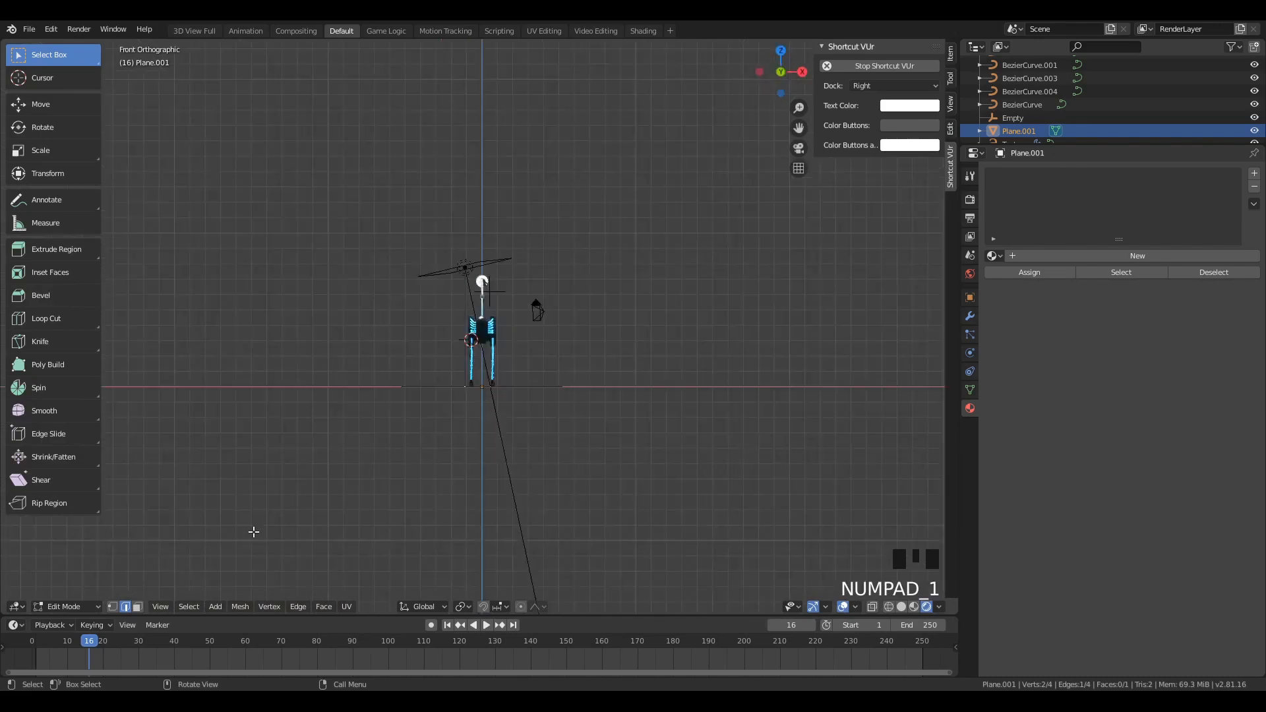
key(ctrl+KP_1)
key(ctrl+KP_3)
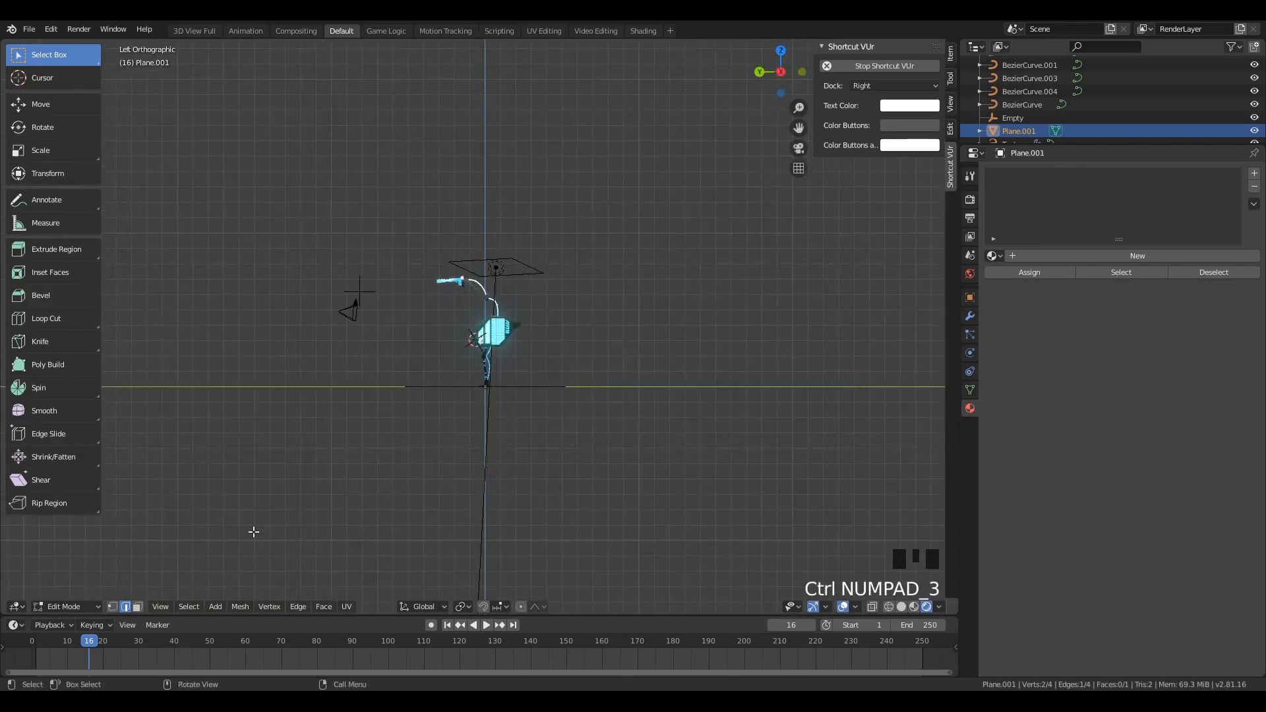
Step: Extrude the floor's rear edge upward about 10.68 as a wall, switch to solid shading and select the corner edge
key(e)
right_click(626, 377)
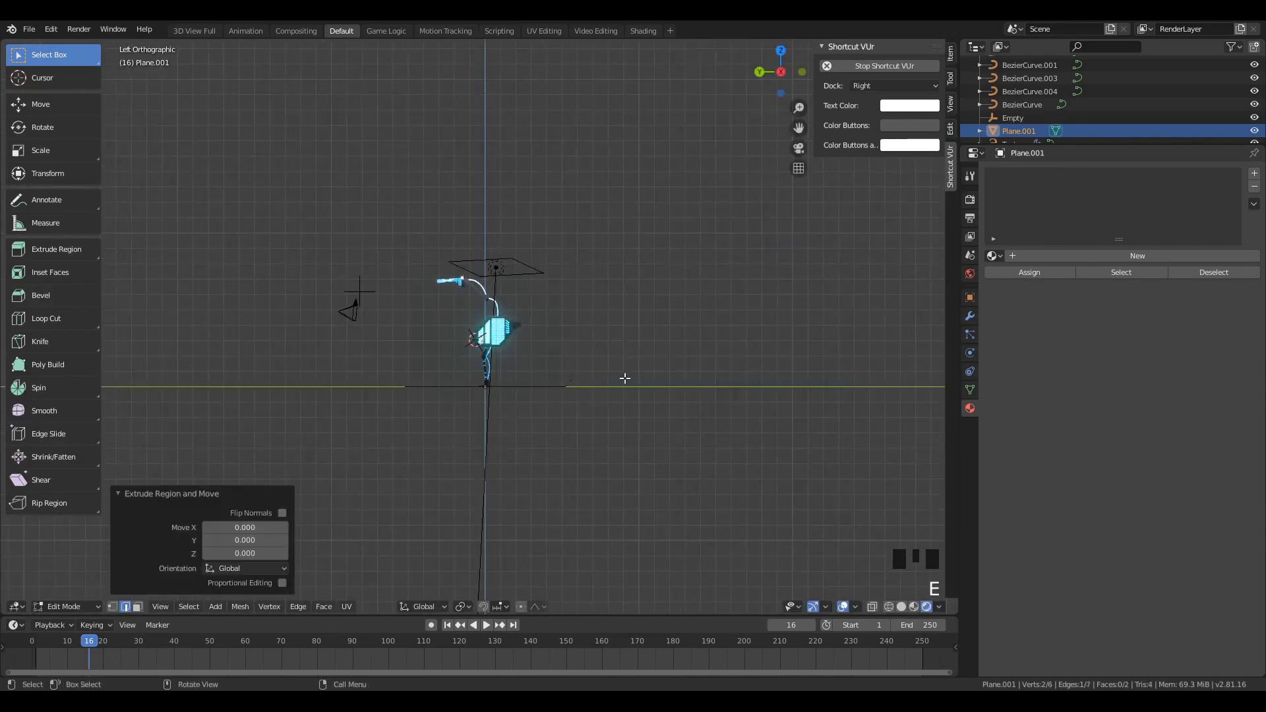
click(609, 232)
key(z)
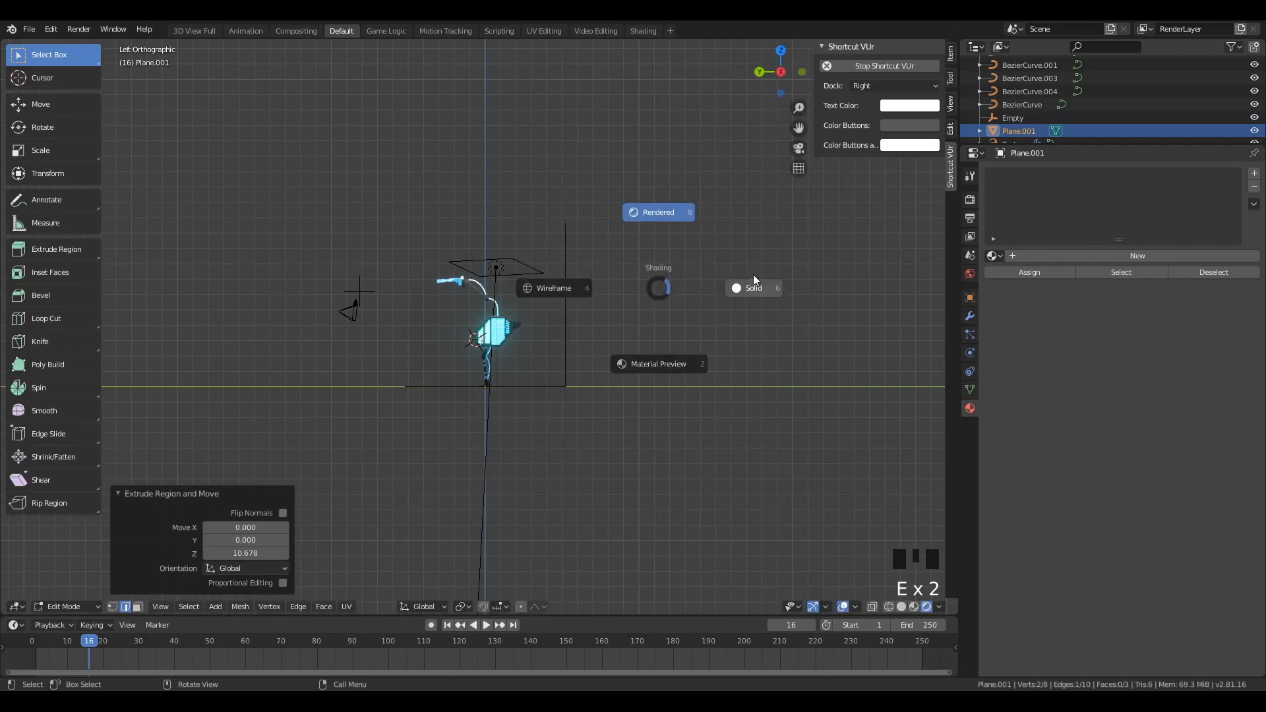
click(753, 275)
middle_drag(568, 328, 573, 386)
click(568, 389)
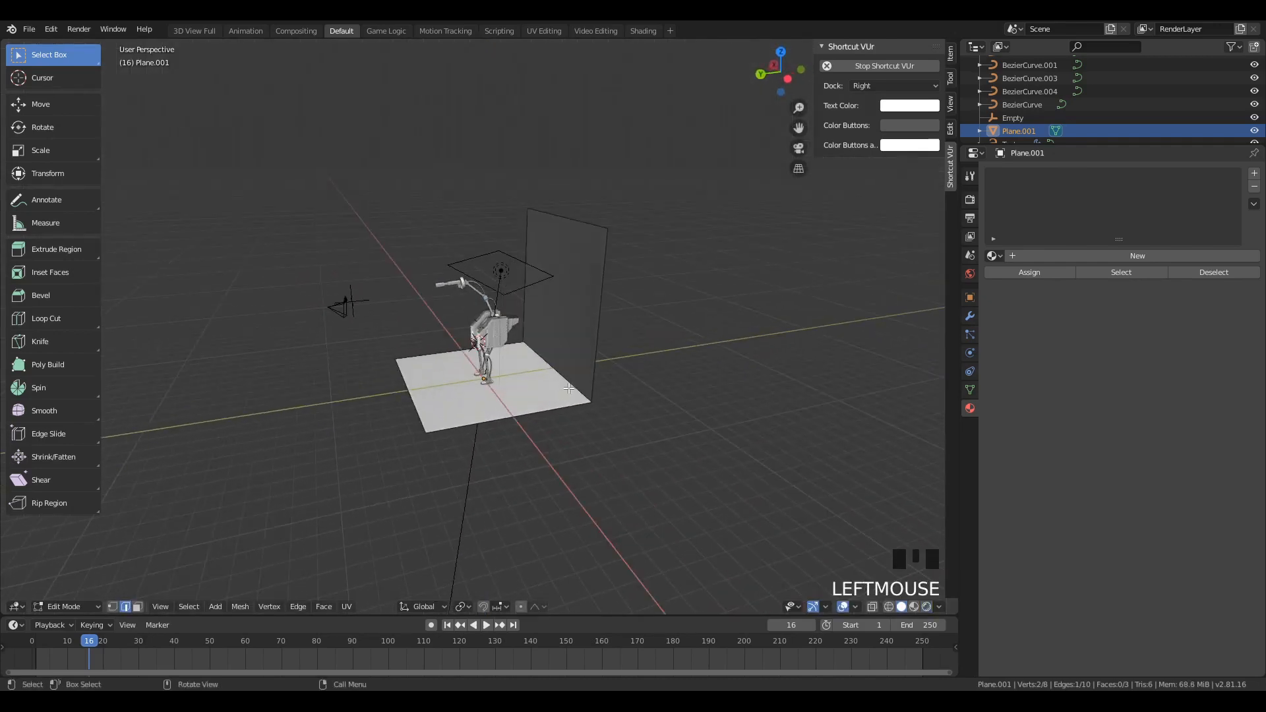
Step: Try to bevel the corner edge between floor and wall, and move the edge freely
key(ctrl+b)
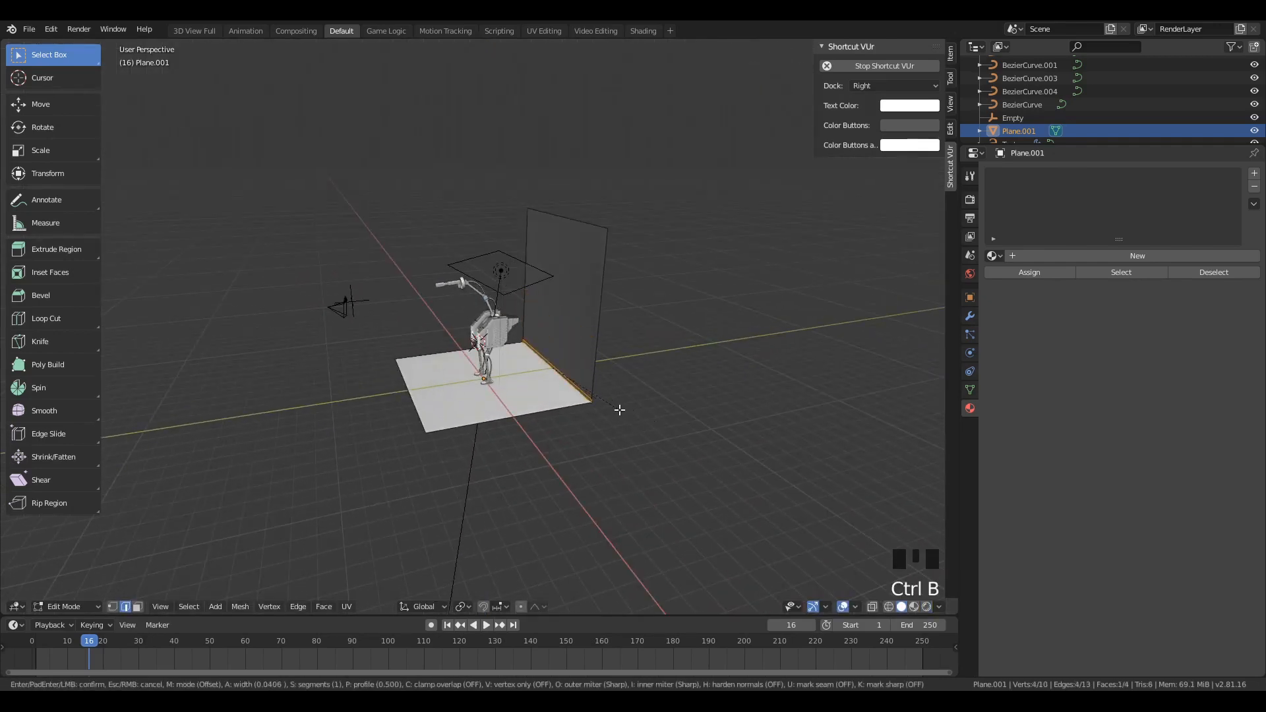
key(Escape)
scroll(652, 416, up, 4)
key(g)
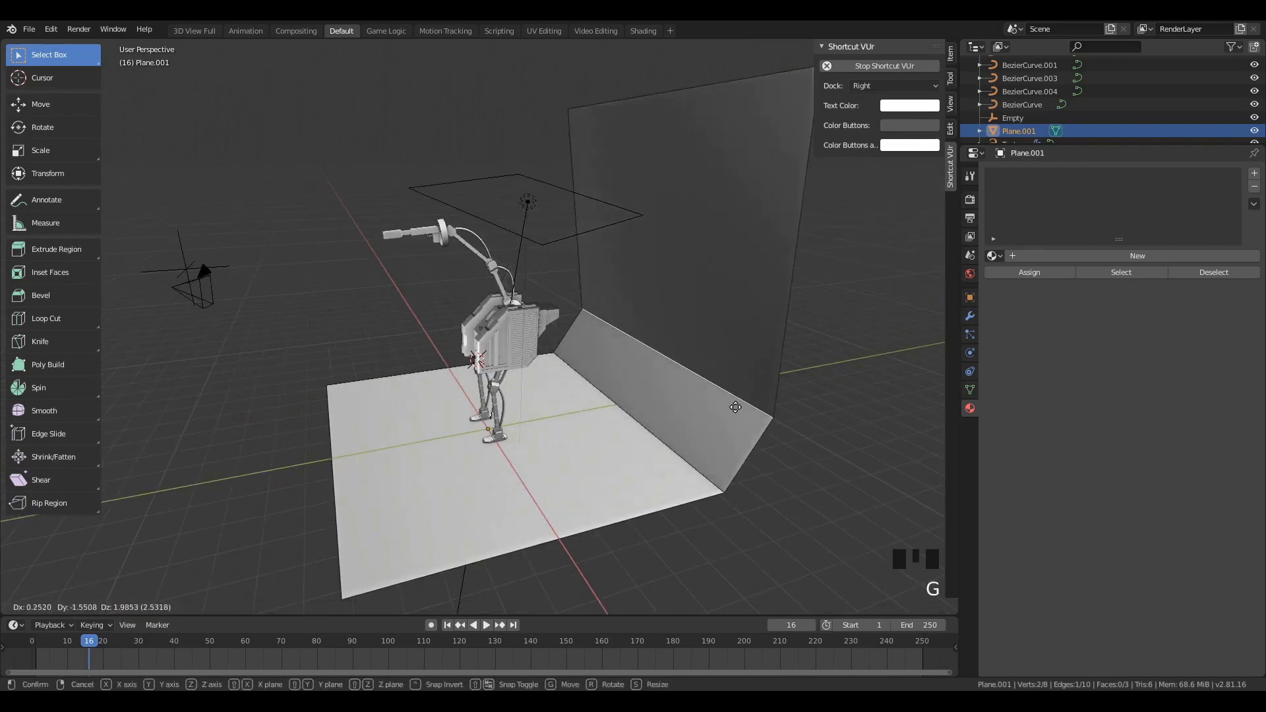
click(729, 421)
Step: Undo the edge move and the wall extrusions, back to the flat floor with its rear edge selected
key(ctrl+z)
key(ctrl+z)
key(ctrl+z)
key(ctrl+z)
key(ctrl+z)
key(ctrl+z)
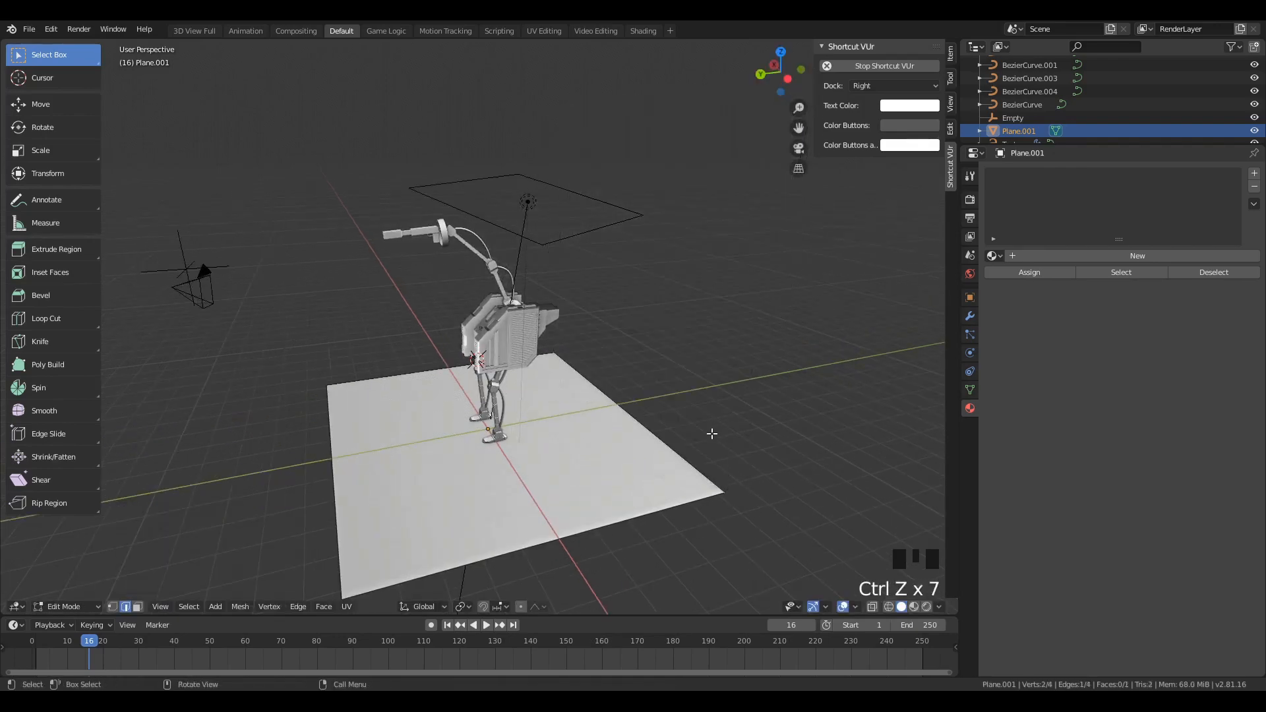
Step: Extrude the floor's rear edge up about 8.11 and bevel the corner edge with width 0.315 and 19 segments
key(e)
click(687, 248)
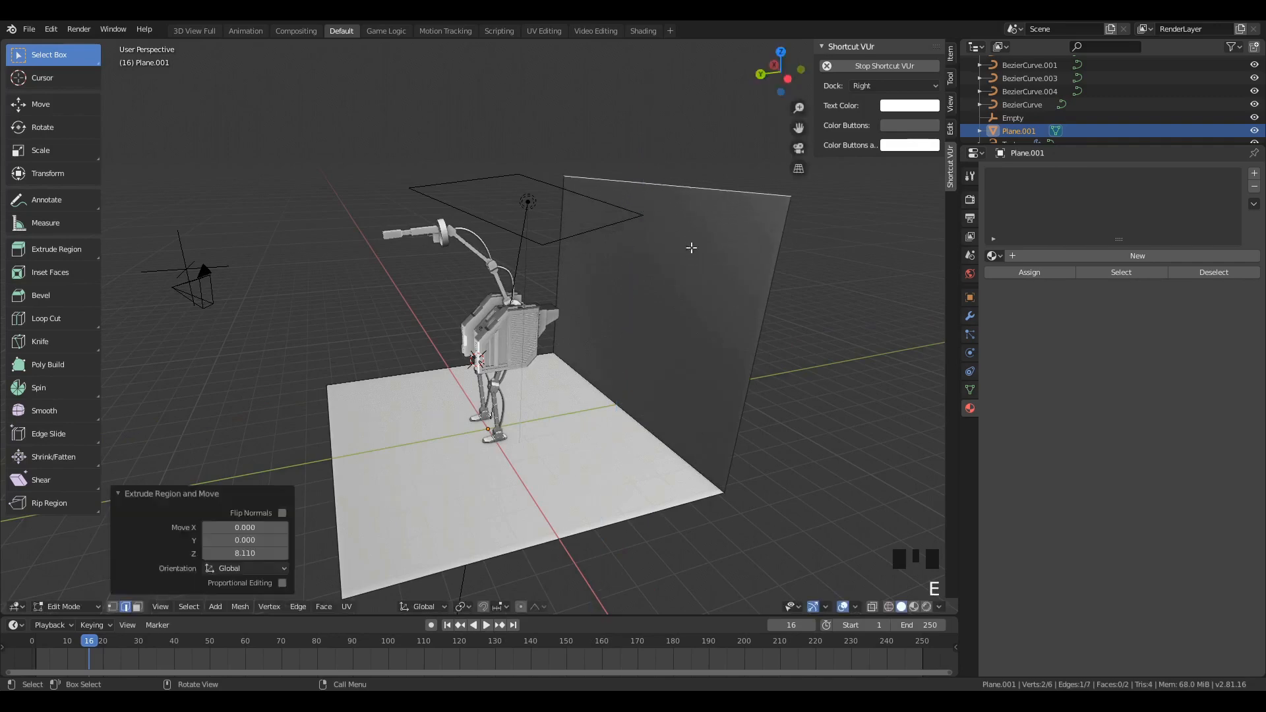
key(ctrl+b)
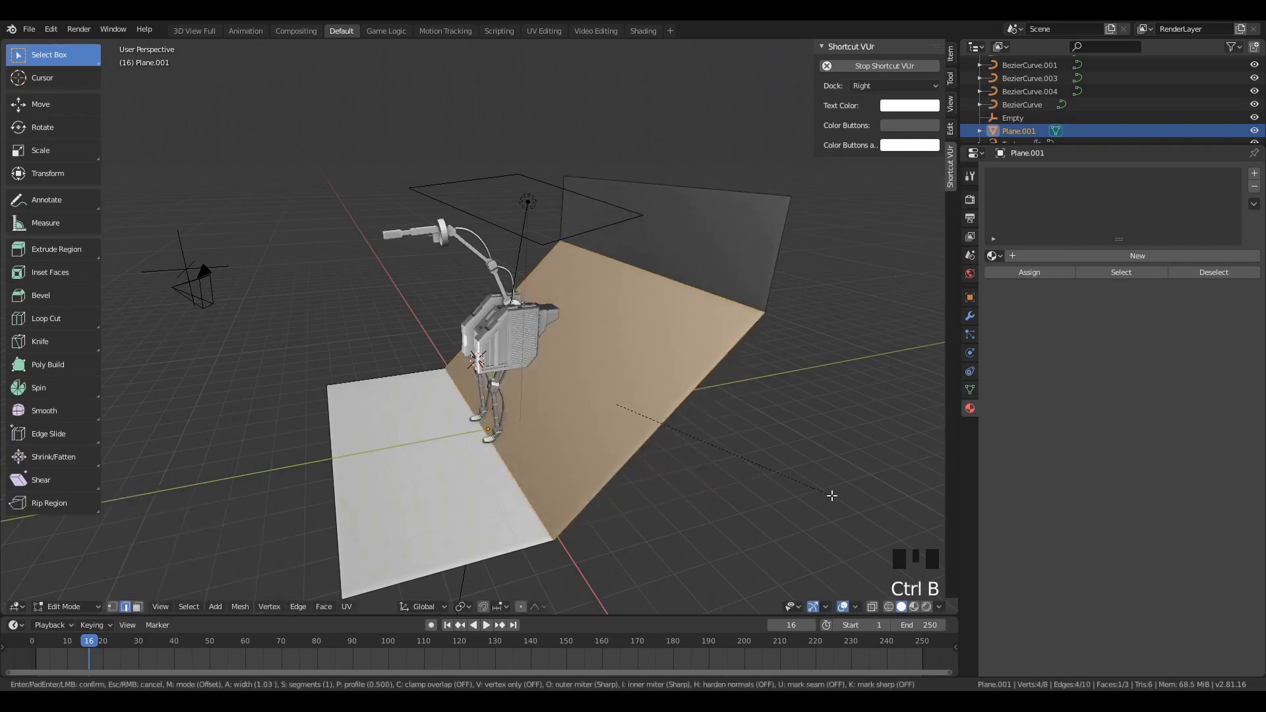
scroll(749, 478, up, 19)
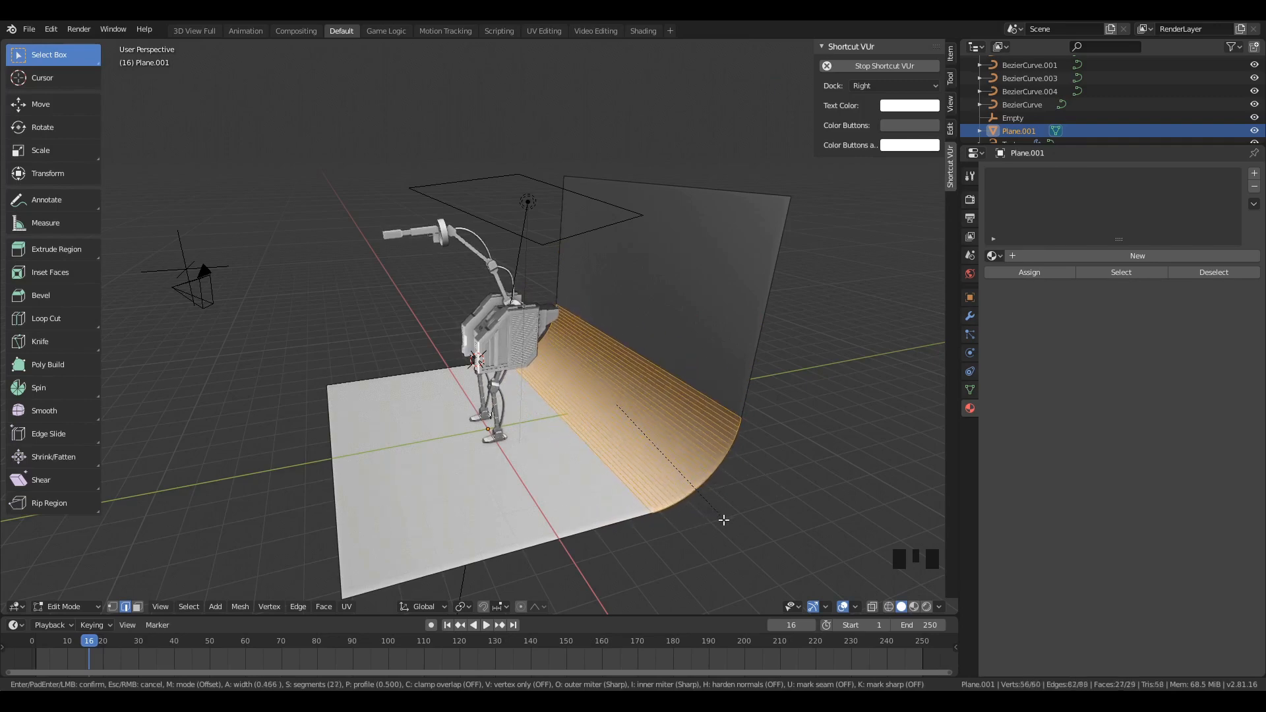
scroll(722, 488, up, 6)
click(723, 488)
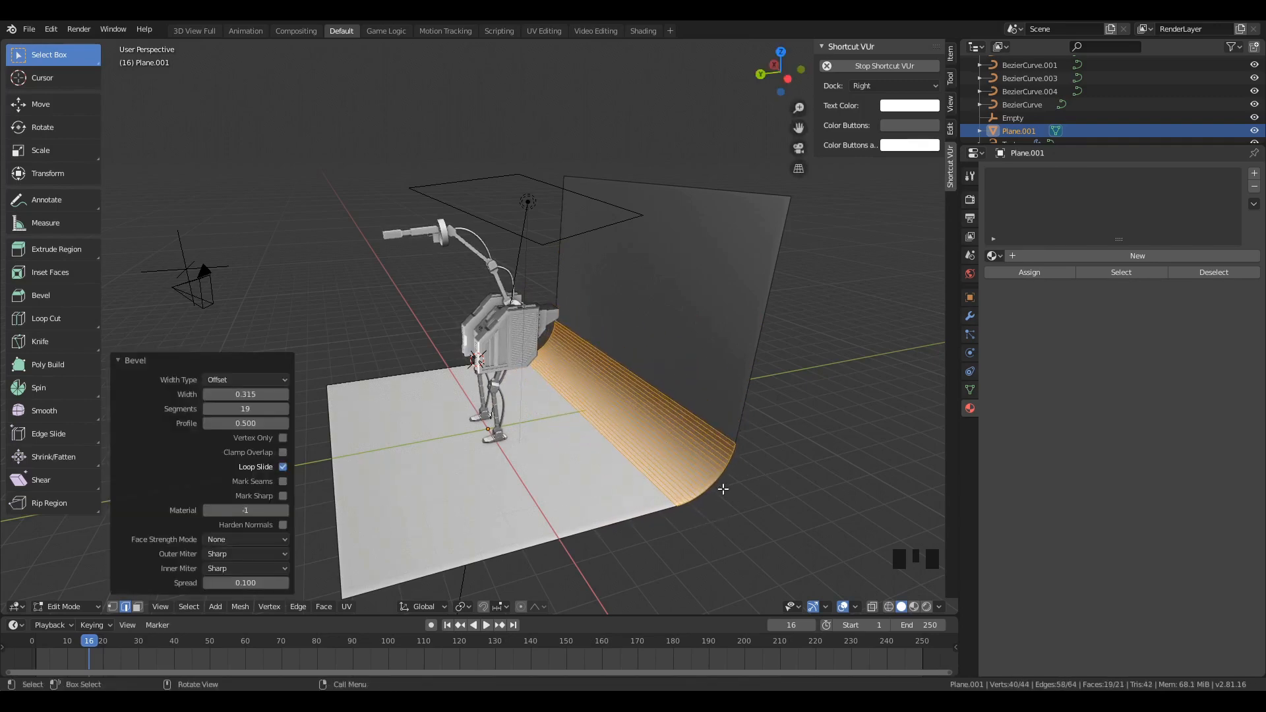
key(Tab)
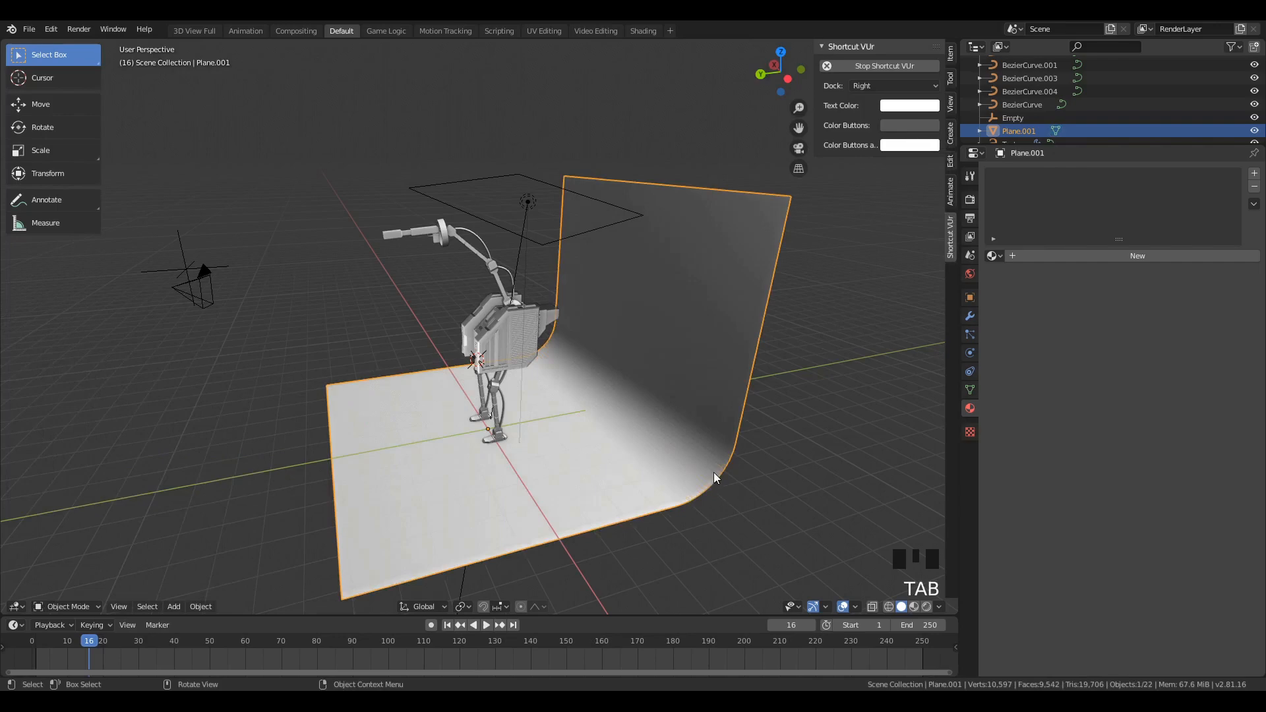
Step: From the camera view, scale the curved backdrop up until it fills the camera frame behind the robot
right_click(692, 354)
middle_drag(605, 150, 571, 370)
key(KP_0)
scroll(552, 336, down, 5)
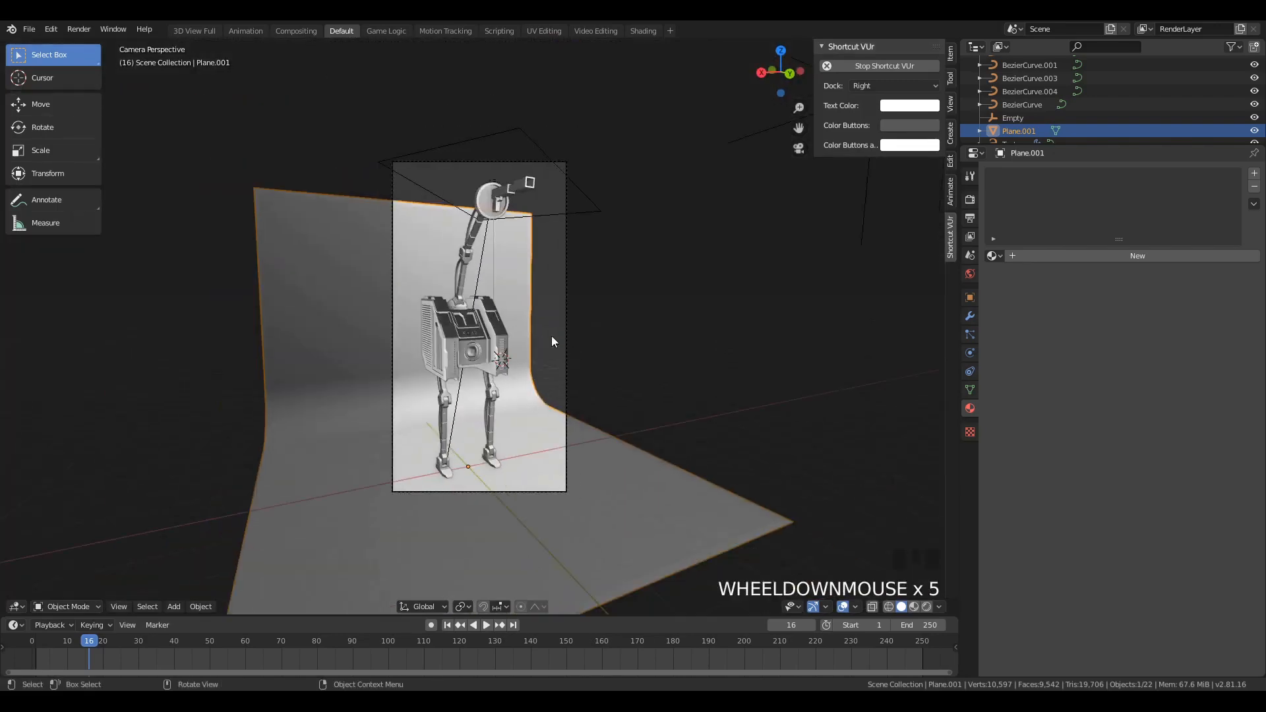
key(s)
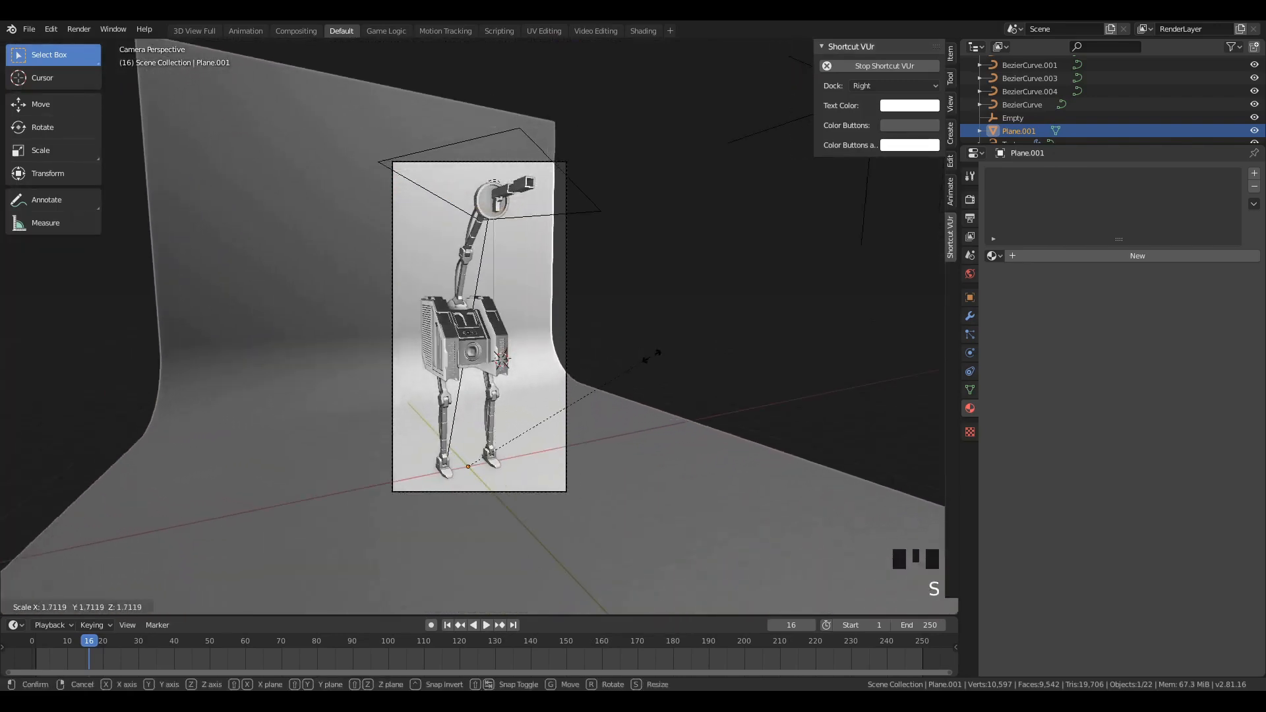
click(576, 364)
key(s)
click(590, 329)
Step: Deselect everything and switch the viewport to rendered shading to show the whole camera frame
key(alt+a)
scroll(590, 329, up, 3)
key(z)
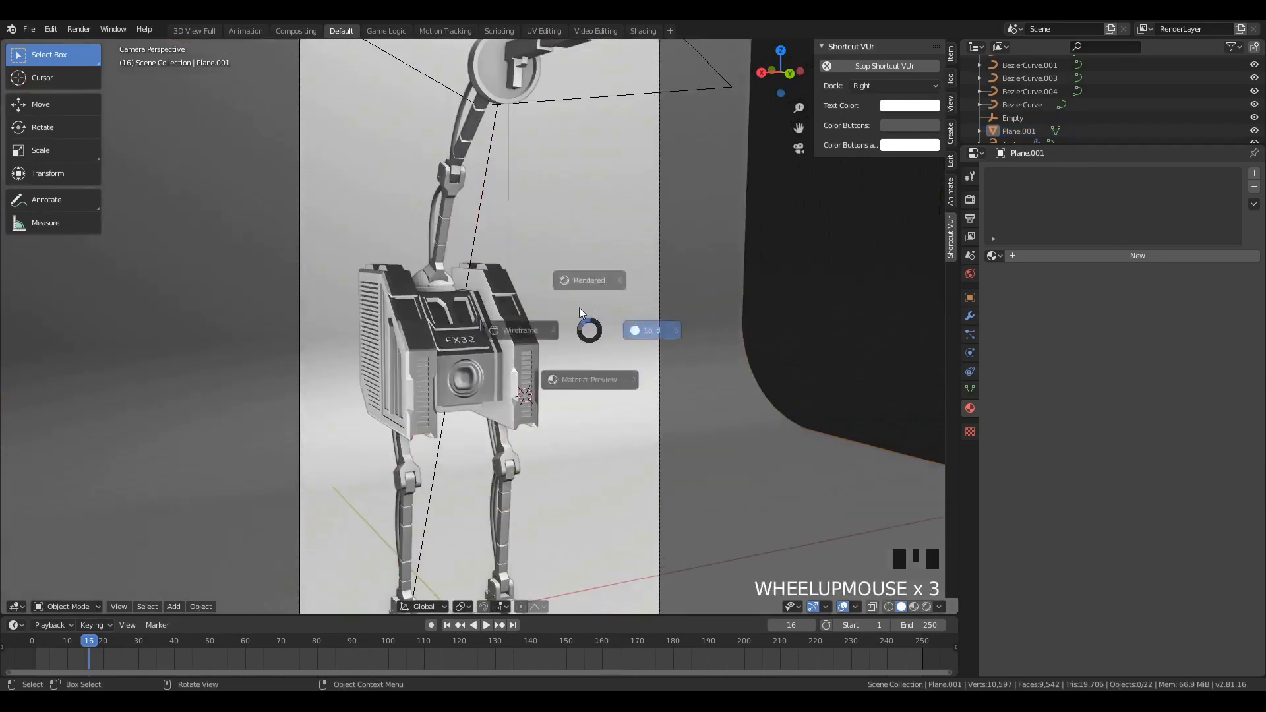
click(586, 277)
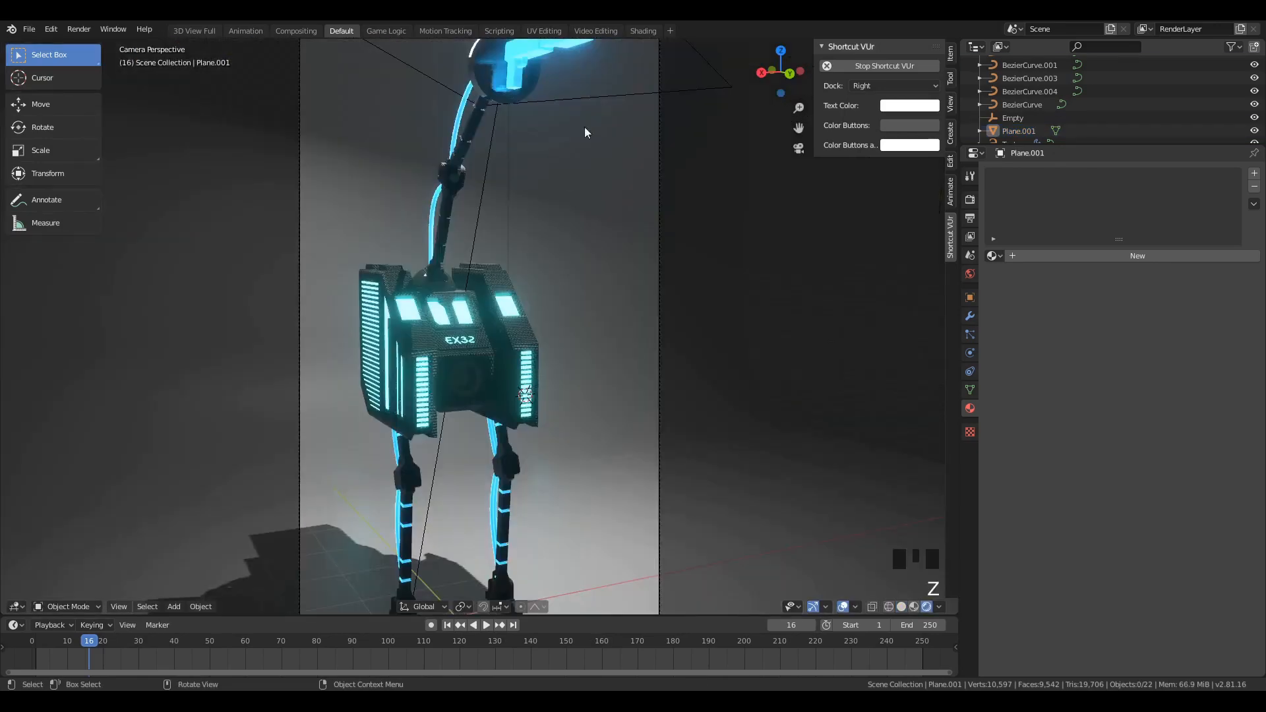
scroll(560, 196, down, 4)
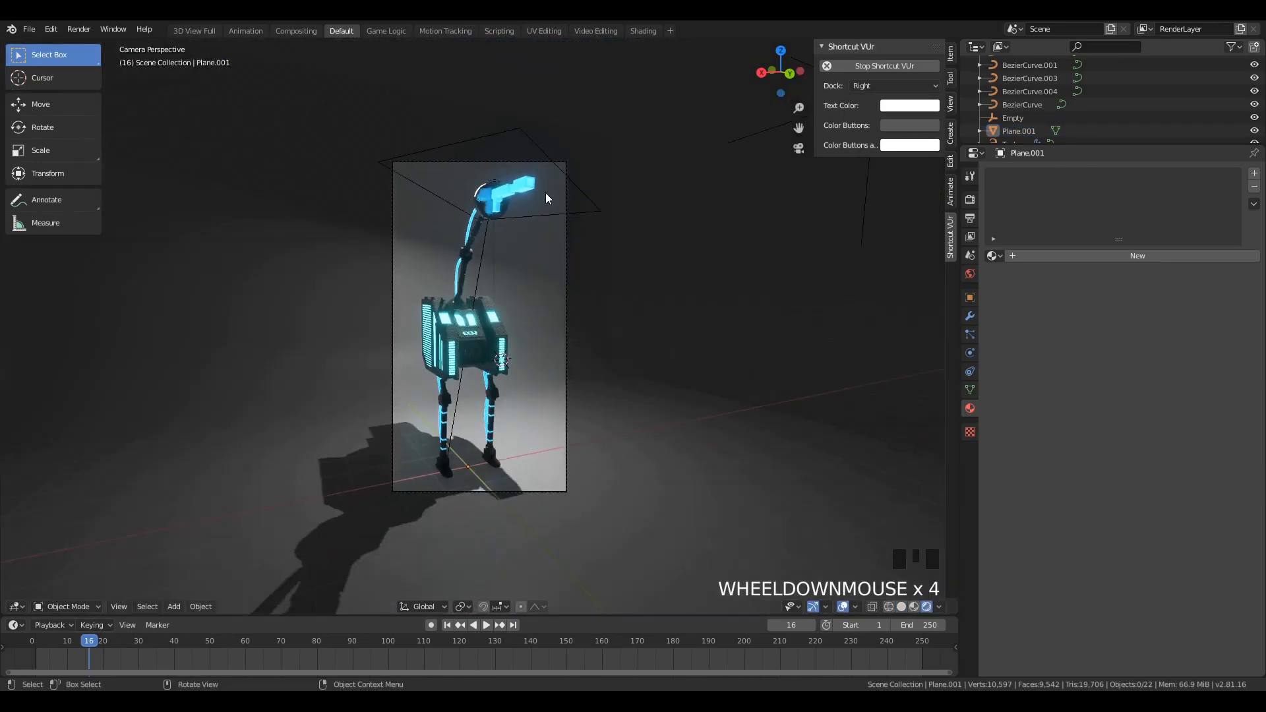
Step: Select the area light above the robot, reposition it horizontally from the top view and scale it by about 0.553
click(578, 192)
middle_drag(578, 191, 647, 306)
key(KP_7)
key(g)
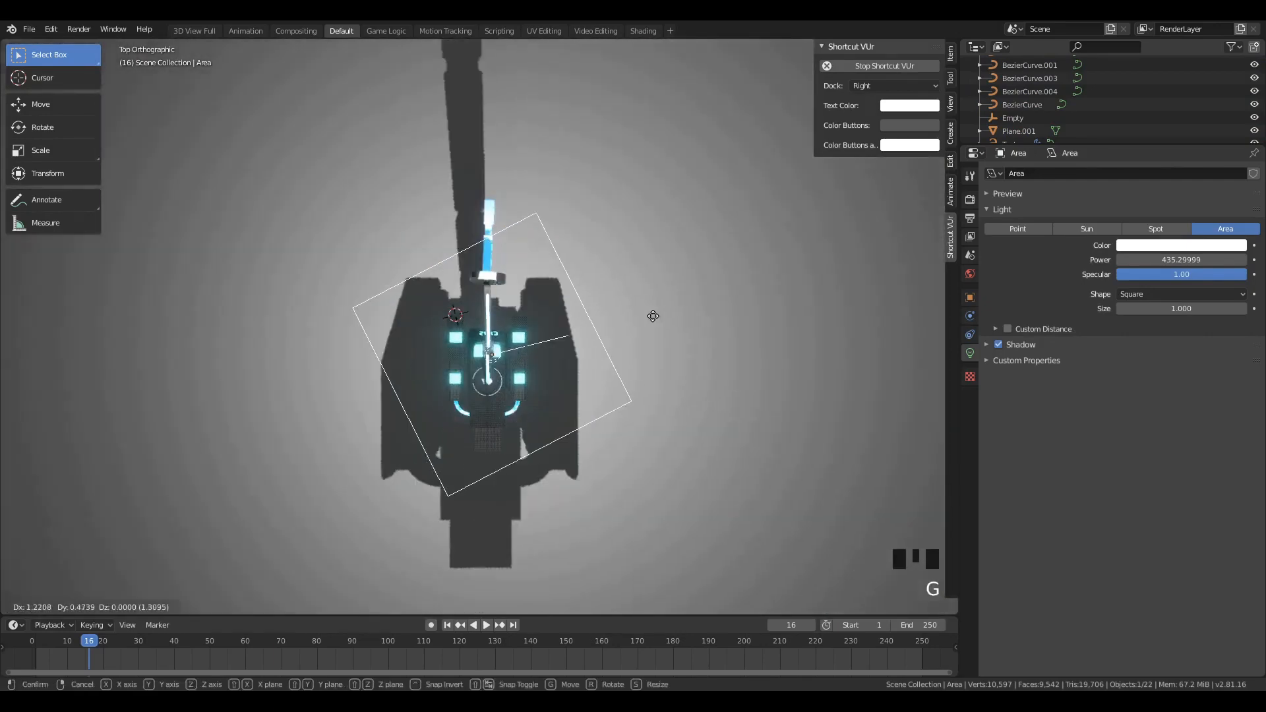
click(644, 317)
key(s)
click(610, 358)
Step: Raise the area light about 4.04 along Z, and move it freely about 0.18 on X, 0.85 on Y and -1.18 on Z
key(g)
key(z)
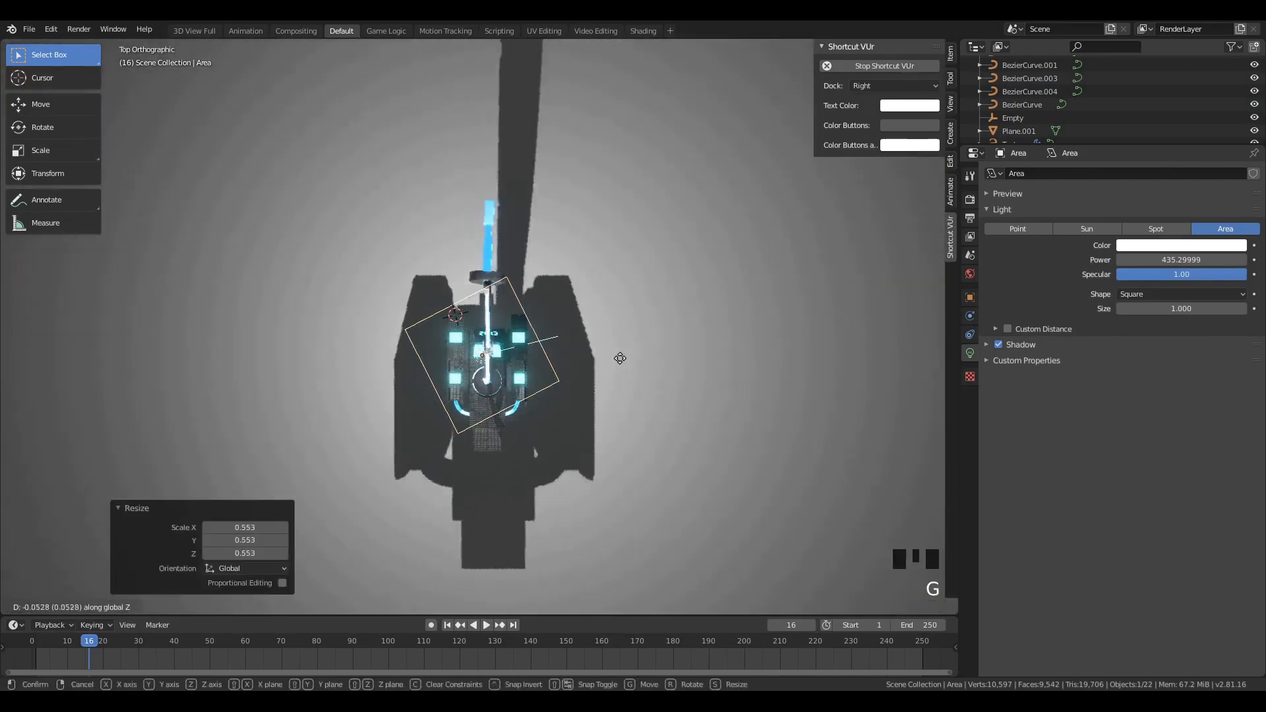
click(637, 413)
middle_drag(633, 404, 400, 351)
scroll(516, 332, down, 2)
key(g)
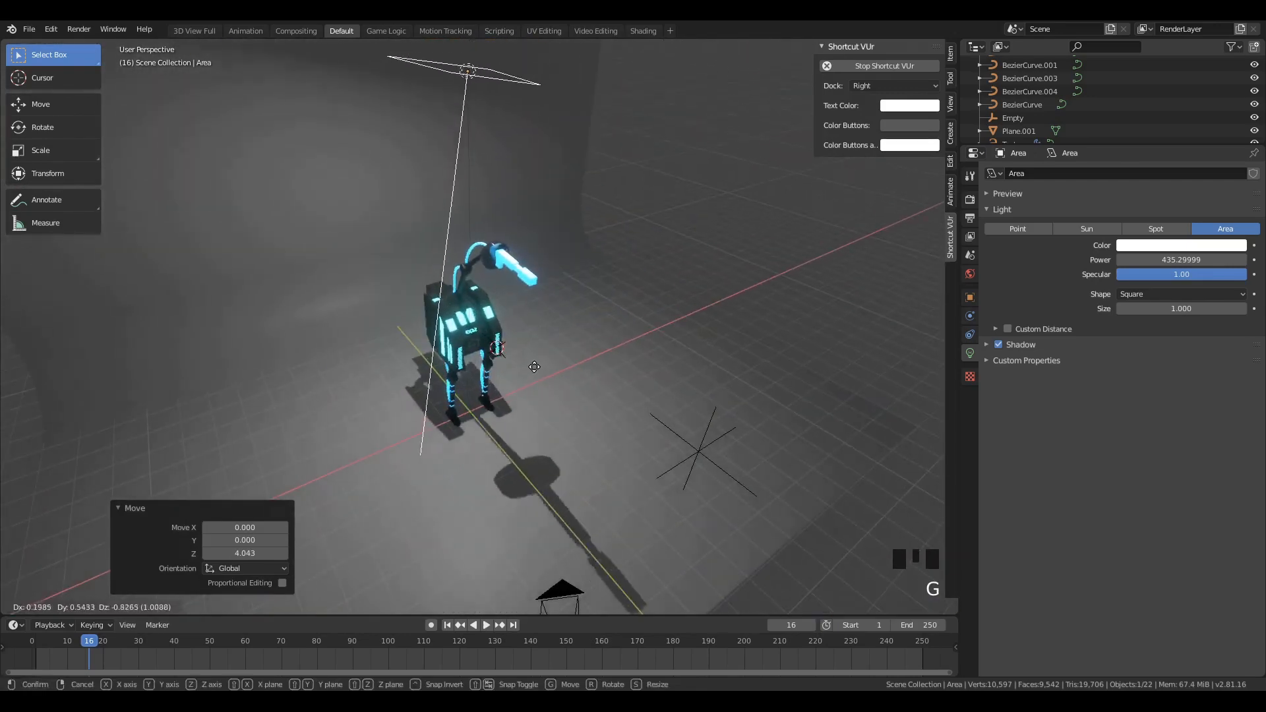
click(544, 390)
Step: From the top view, move the area light about -0.21 on X and 1.39 on Y
key(KP_7)
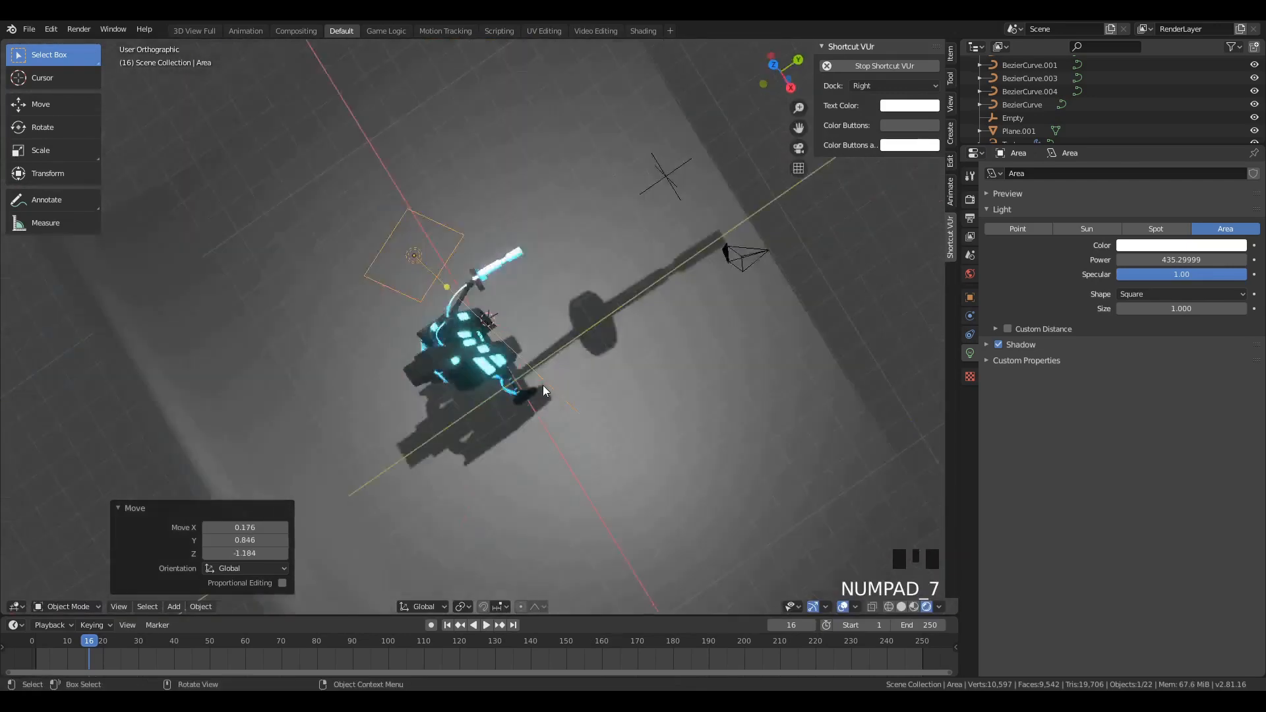
key(g)
click(497, 346)
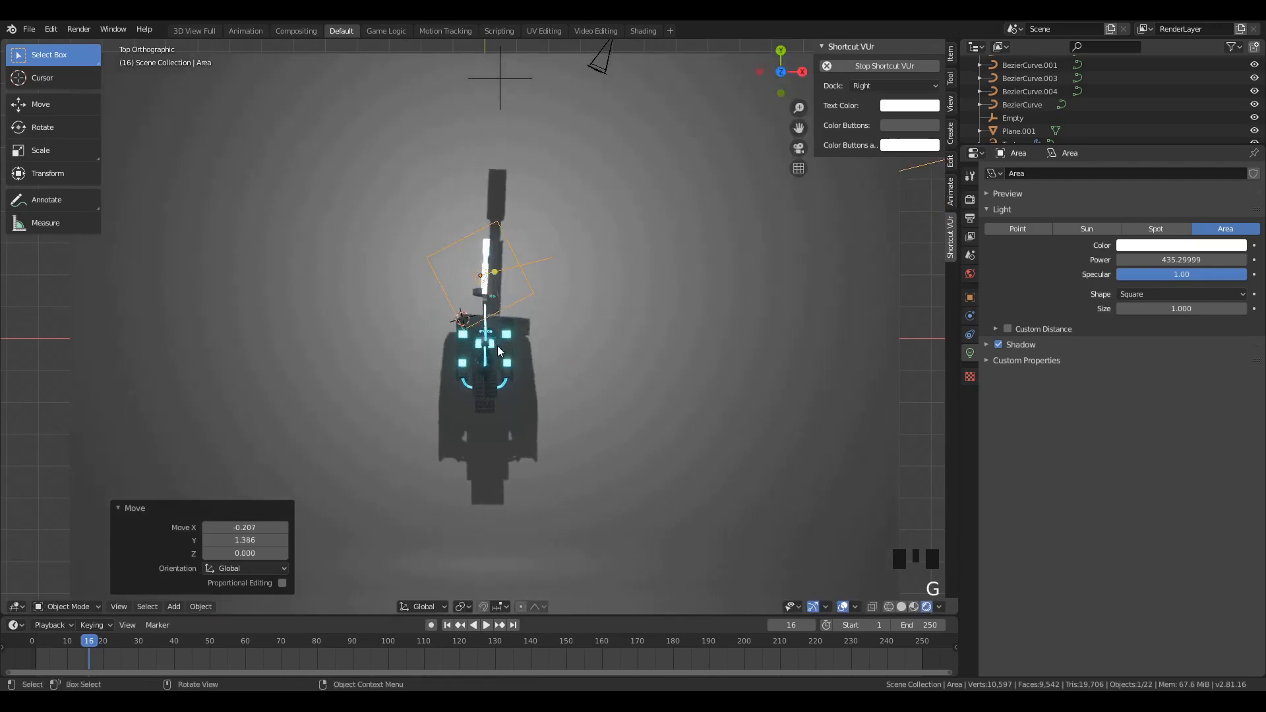
Step: Trackball-rotate the area light about -27.5° and 1.15°, and move it about -0.83 on X and 2.15 on Y
key(r)
key(r)
key(Escape)
key(g)
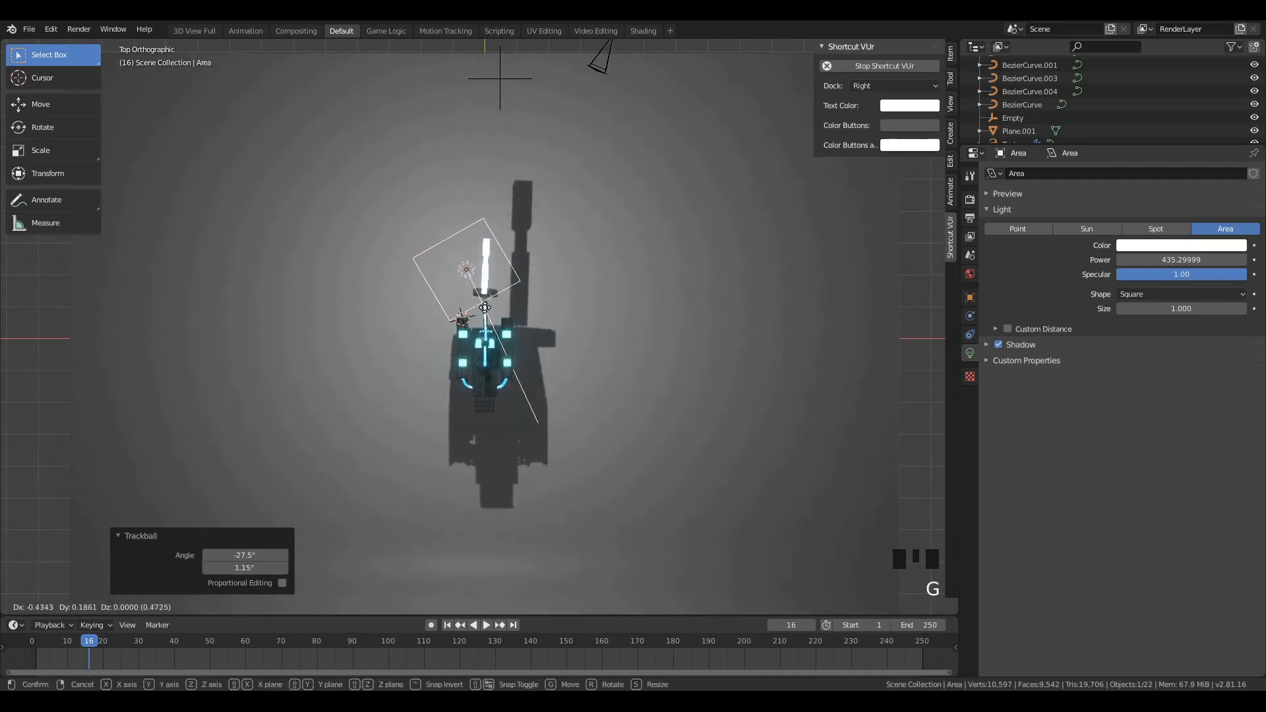
click(472, 246)
Step: Raise the area light along Z, and shift it about -0.22 on X, 0.38 on Y and -0.17 on Z
middle_drag(472, 246, 614, 279)
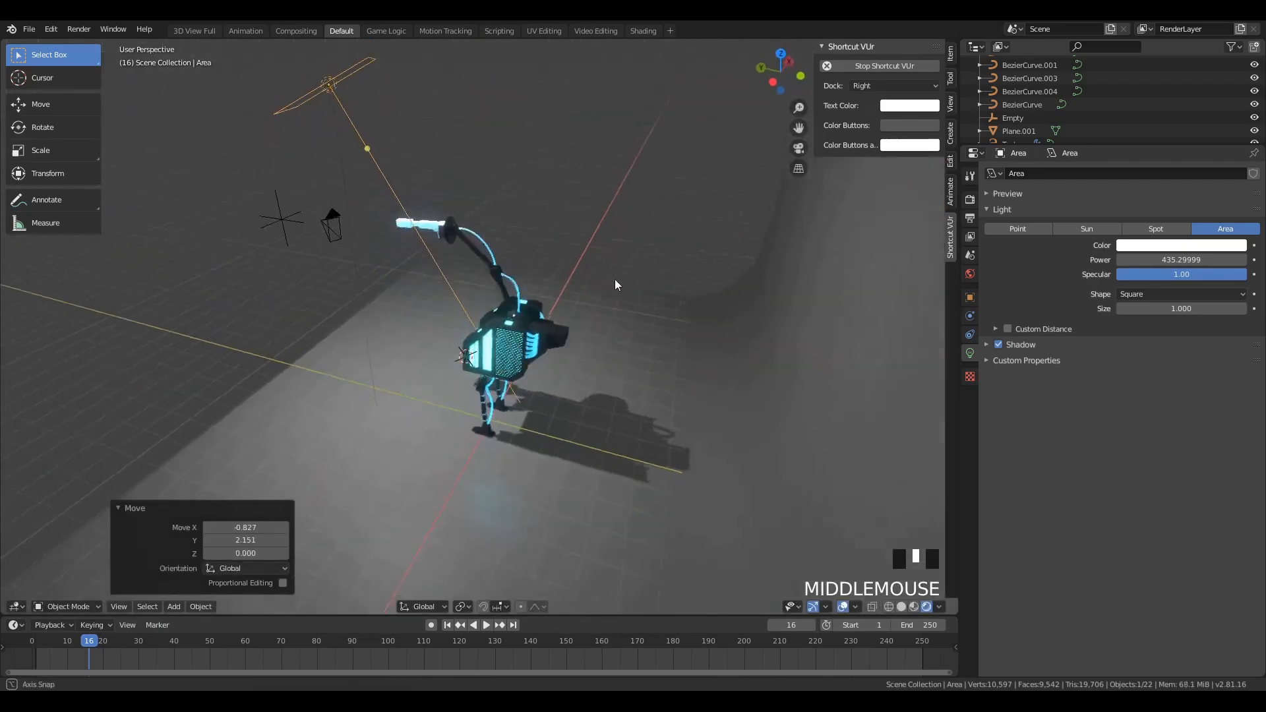
key(g)
key(z)
click(554, 250)
key(g)
click(535, 251)
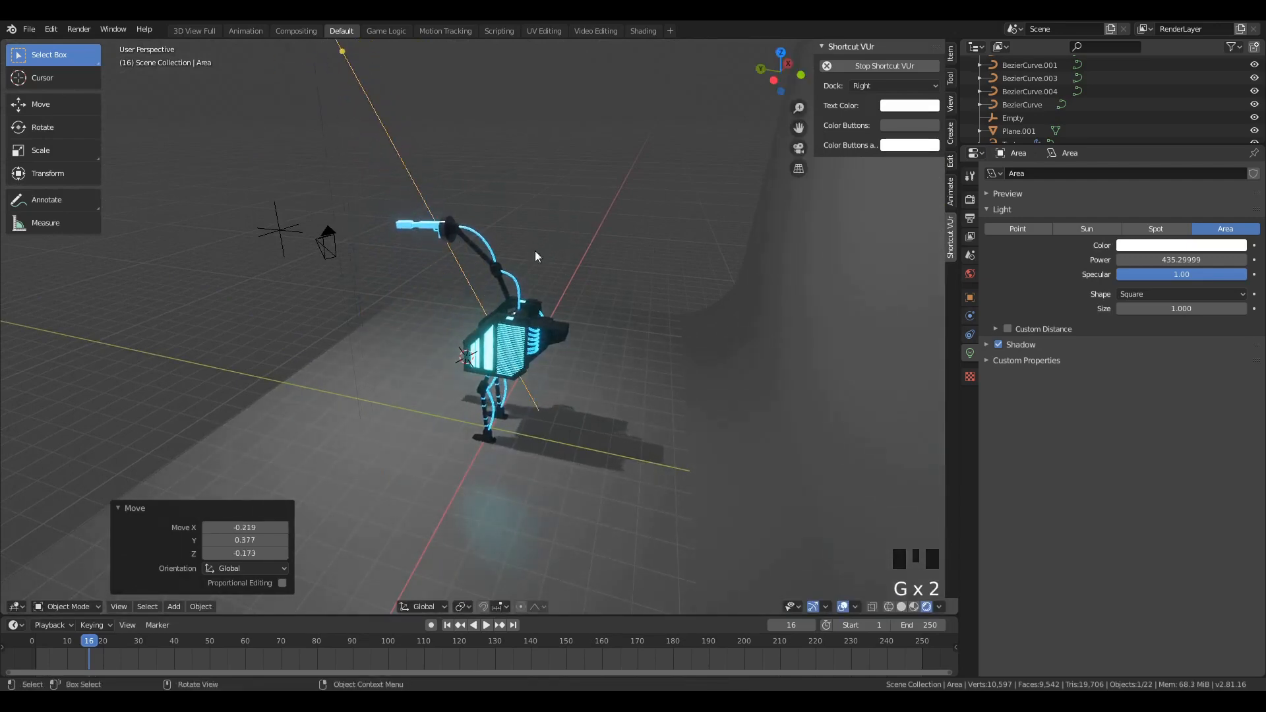
Step: Raise the curved backdrop plane about 0.014 along Z so it sits against the robot's feet
middle_drag(534, 290, 686, 267)
key(a)
key(a)
key(a)
click(610, 369)
middle_drag(611, 369, 645, 385)
key(g)
key(z)
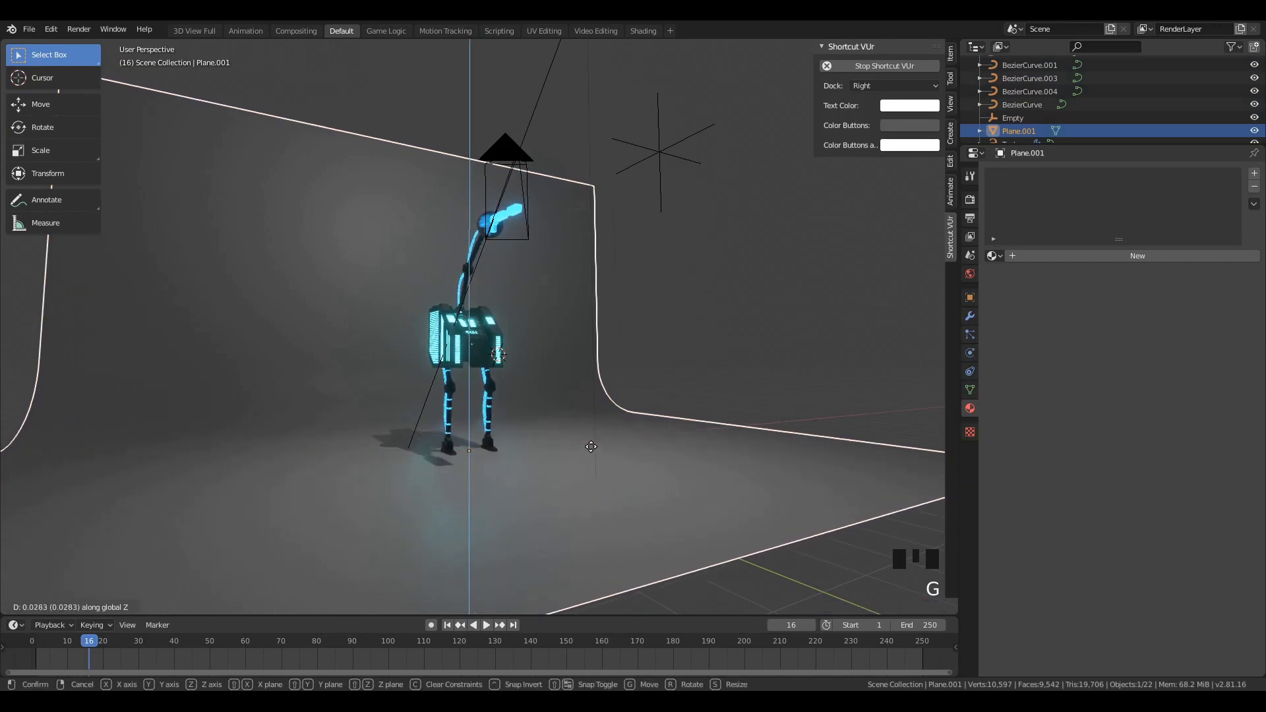
click(590, 451)
scroll(711, 349, up, 2)
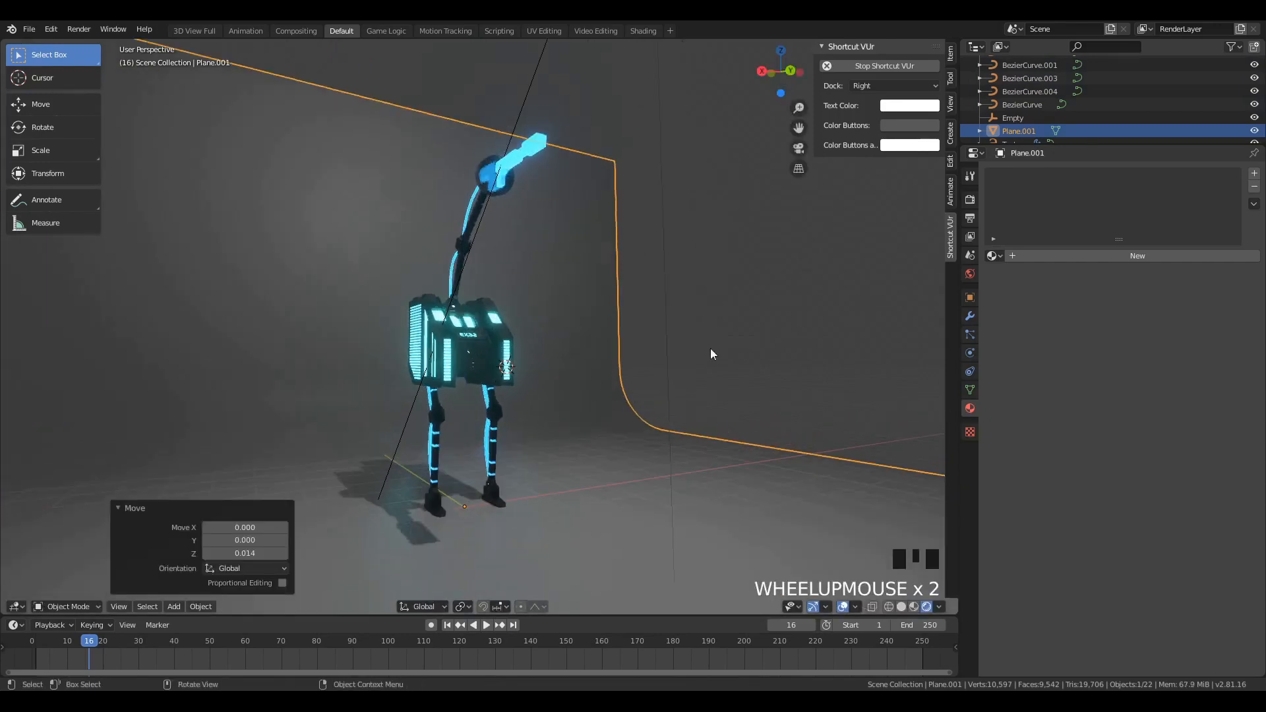
Step: Create a new material on the backdrop plane and look at it through the camera
click(1122, 256)
middle_drag(913, 352, 707, 488)
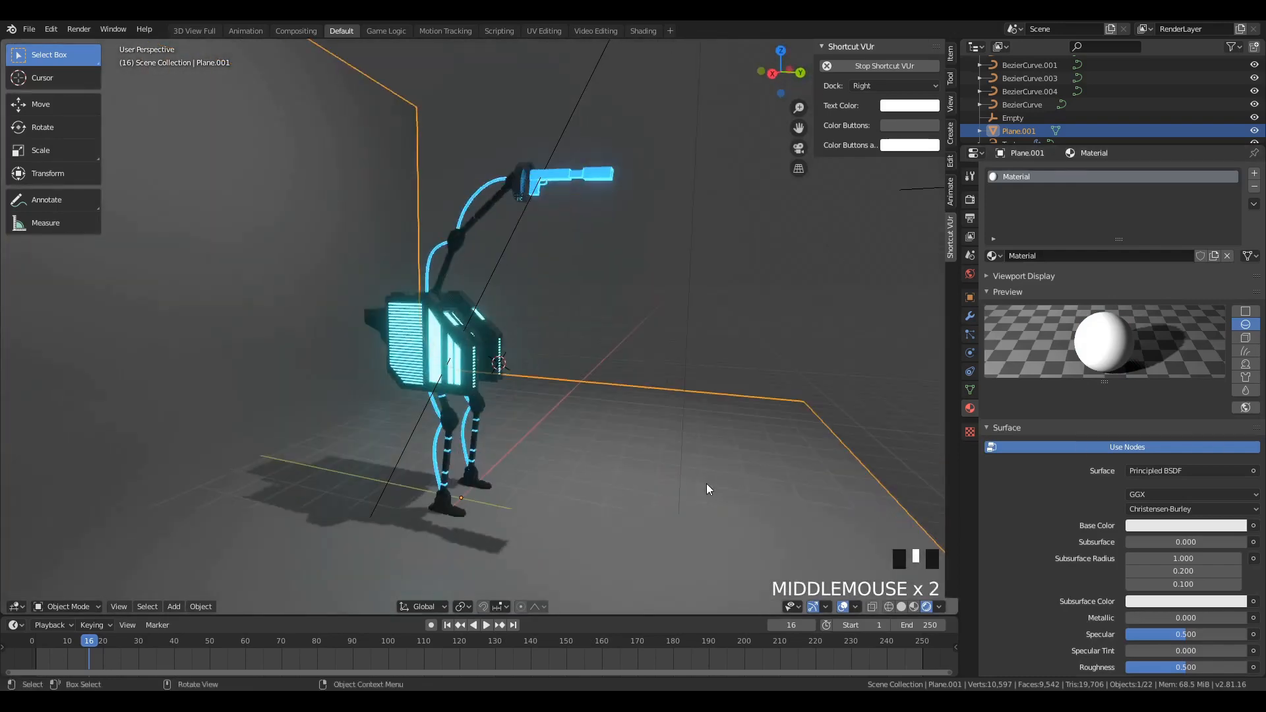
key(KP_0)
scroll(469, 357, up, 4)
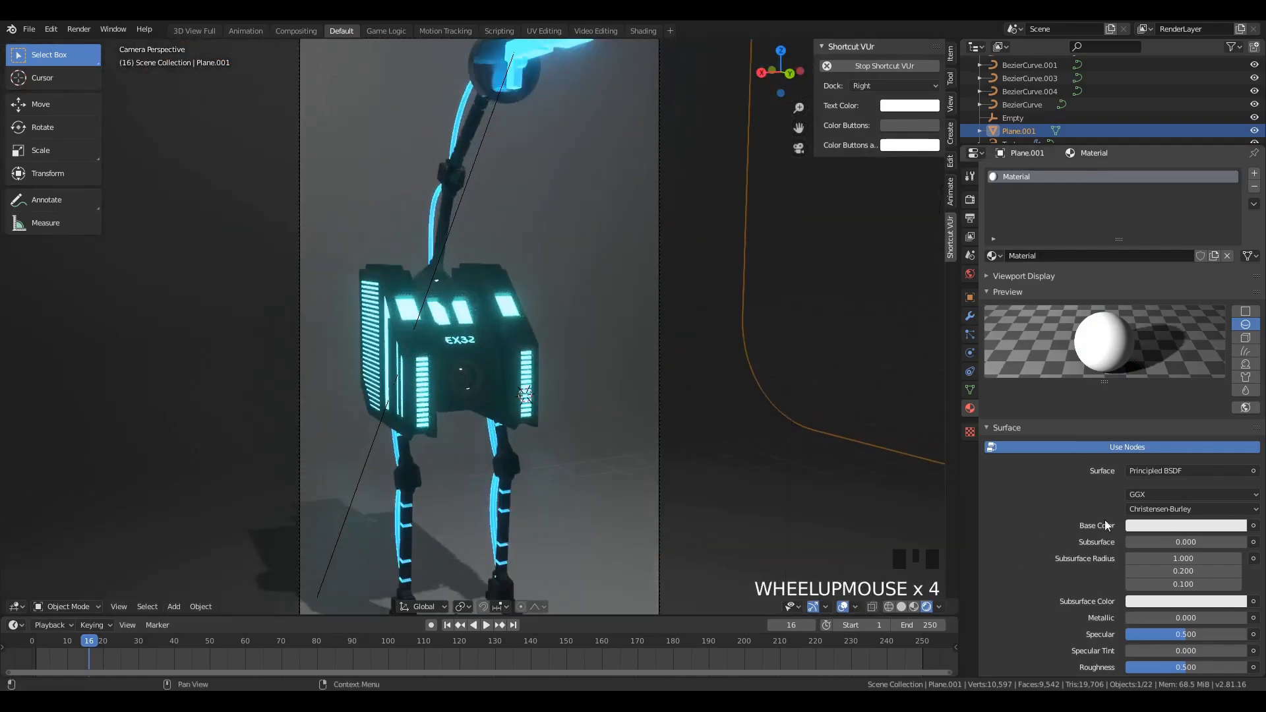
Step: Darken the backdrop material's base color to black
click(1172, 525)
click(1169, 527)
click(1187, 526)
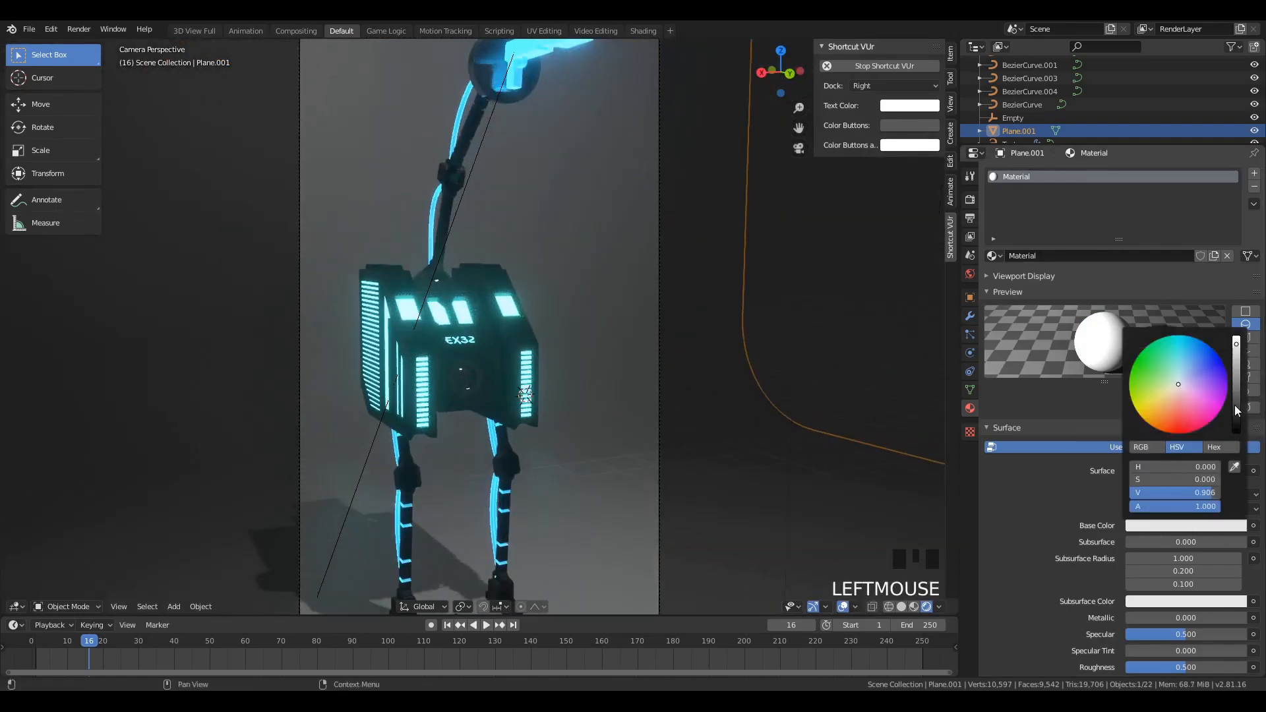
click(1238, 430)
scroll(574, 376, down, 5)
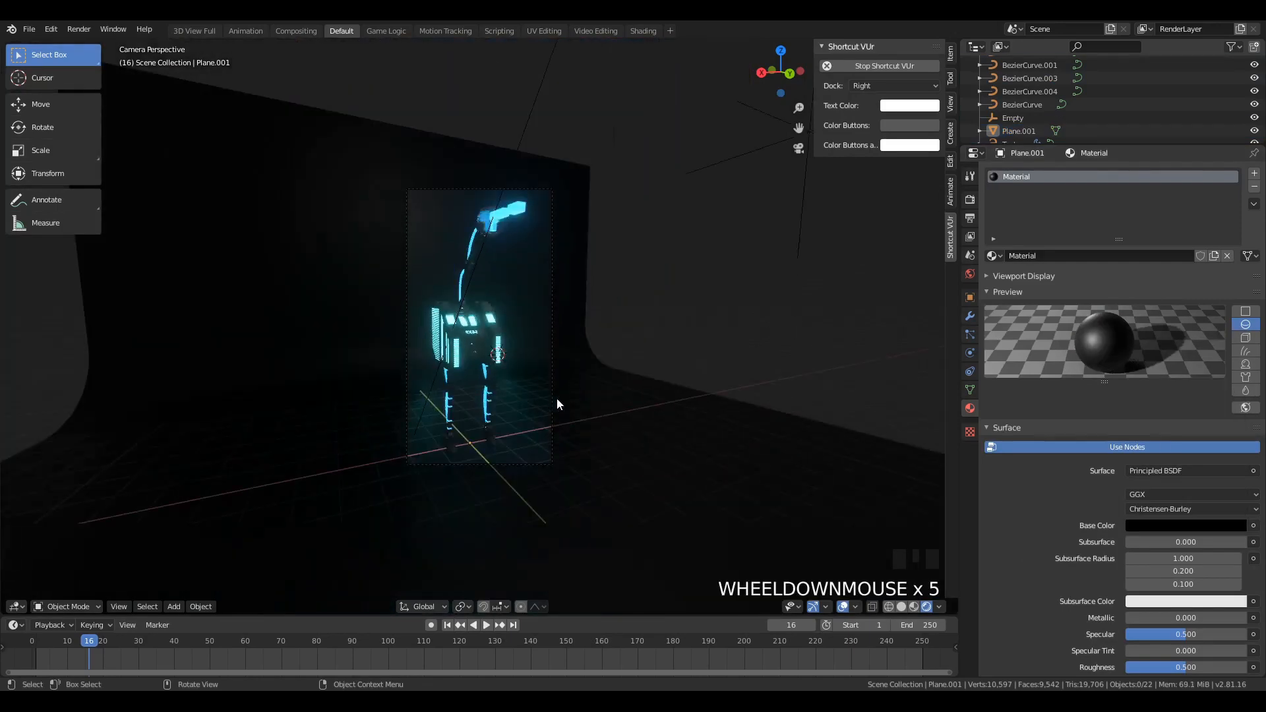
Step: Reselect the backdrop and set its base color to a mid grey with a value of about 0.613
click(495, 402)
click(593, 412)
click(1192, 526)
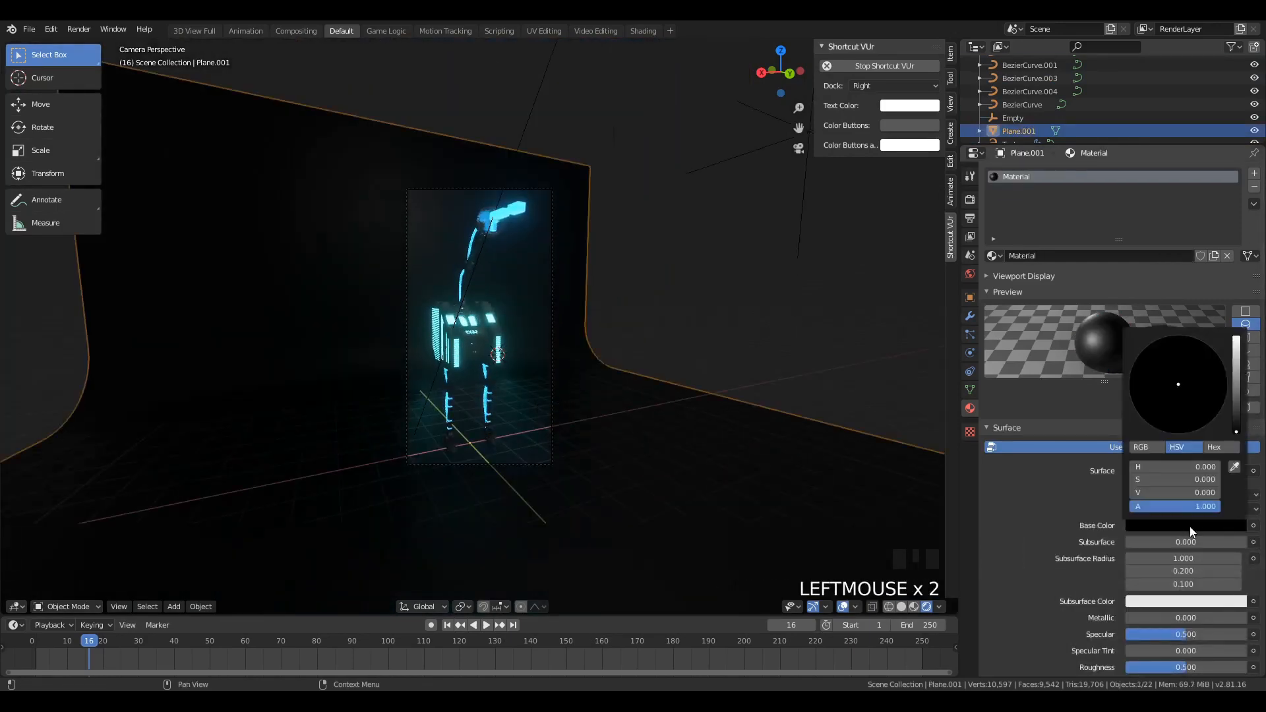
click(1234, 376)
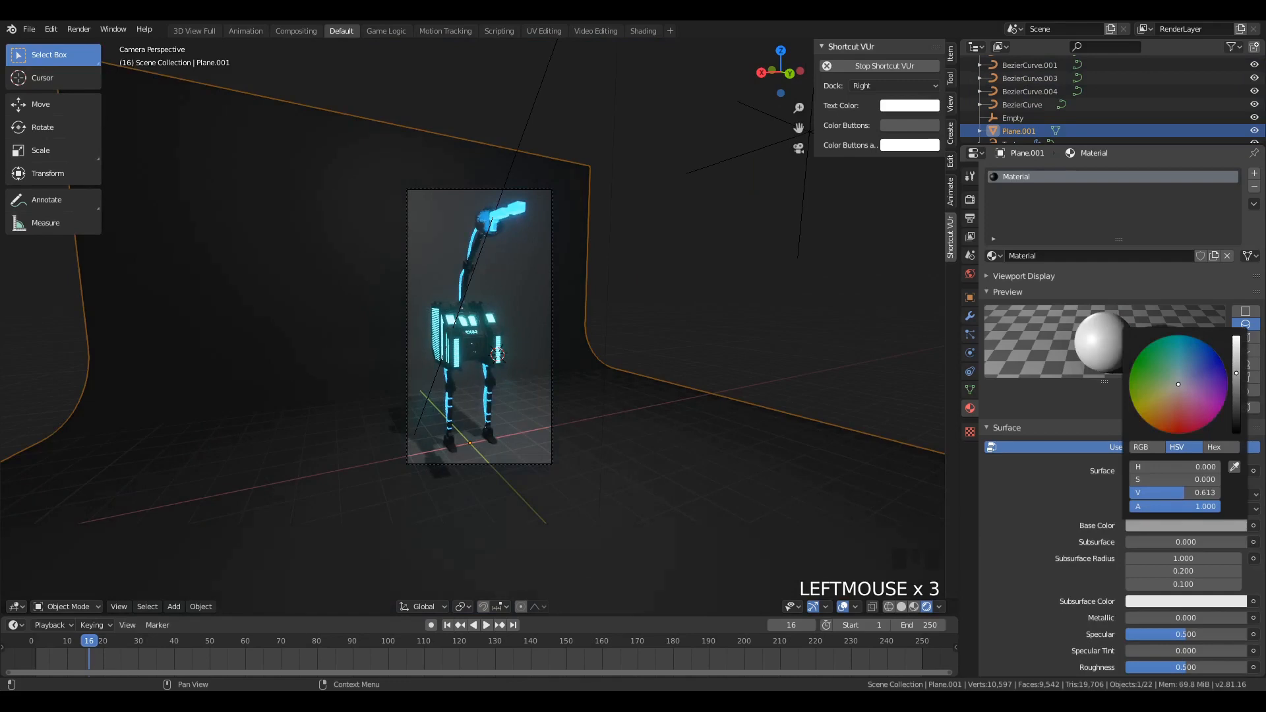
Step: Set the backdrop material's metallic to about 0.71 and its roughness to about 0.441, then deselect everything
scroll(1146, 543, down, 7)
drag(1142, 434, 1195, 434)
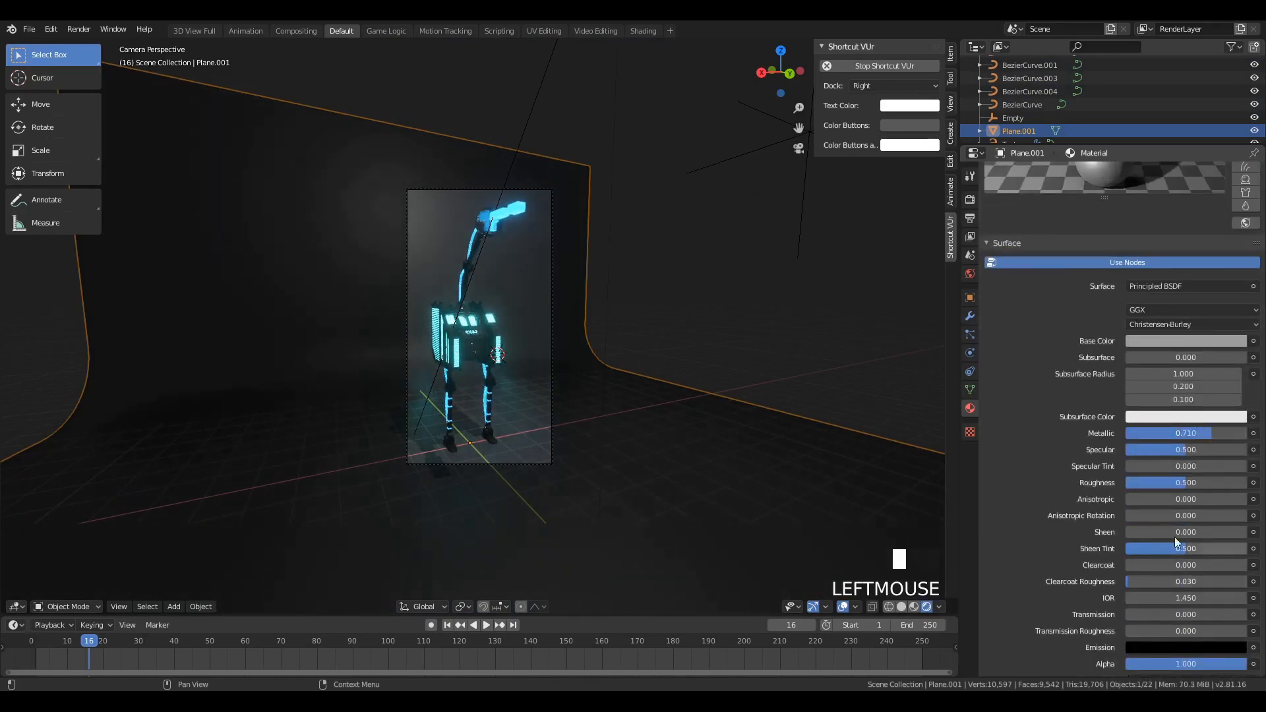
drag(1181, 486, 1159, 486)
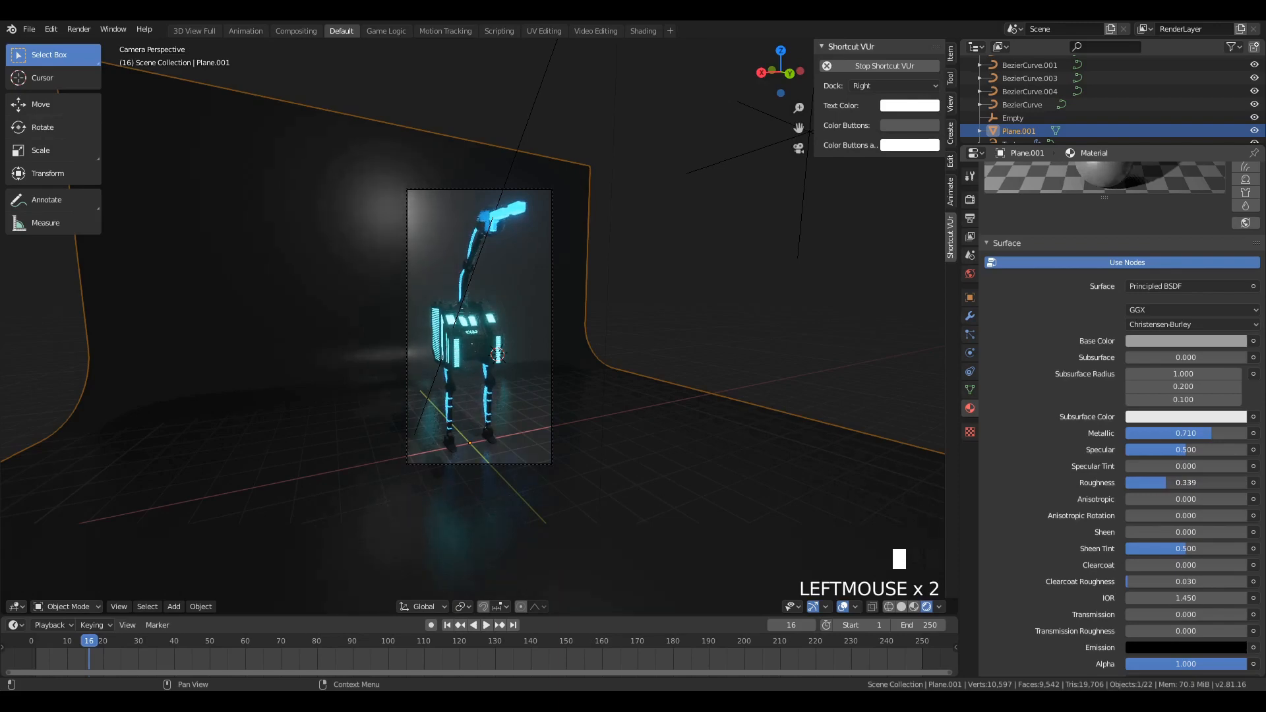
key(a)
key(a)
key(a)
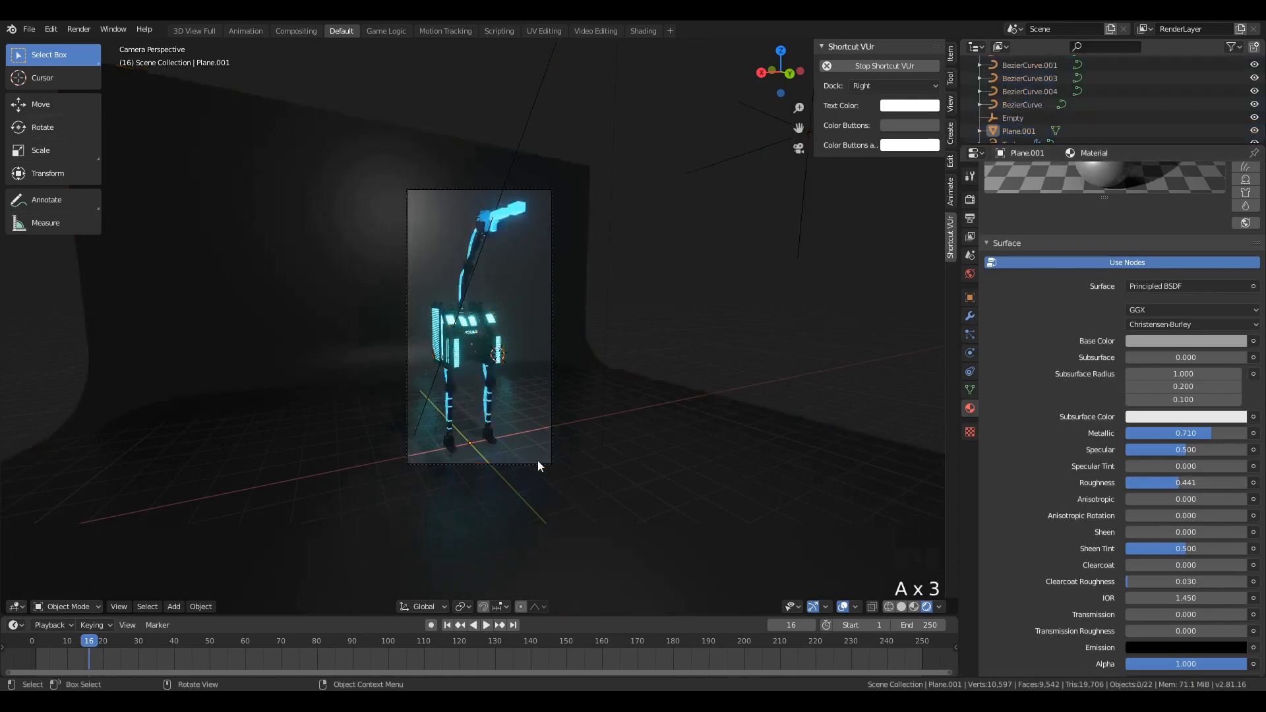
Step: Nudge the camera slightly in camera view to reframe the robot
scroll(543, 397, up, 5)
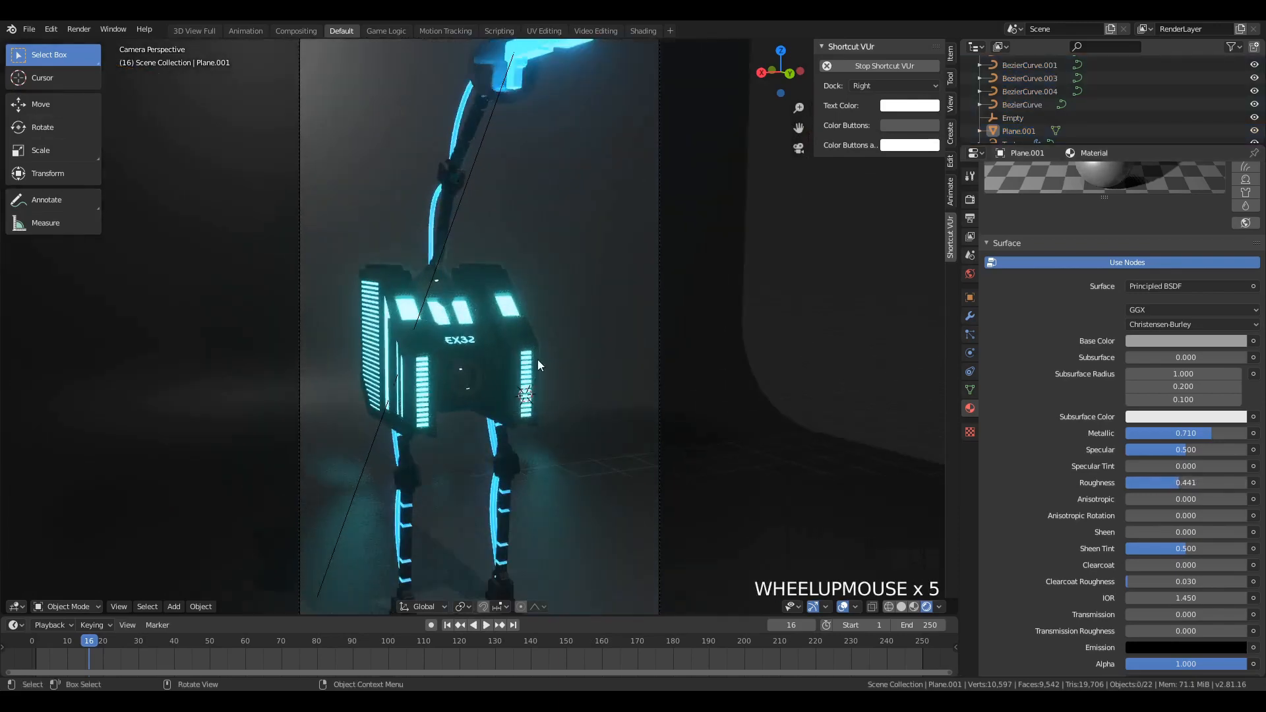
scroll(547, 347, up, 2)
scroll(548, 347, down, 4)
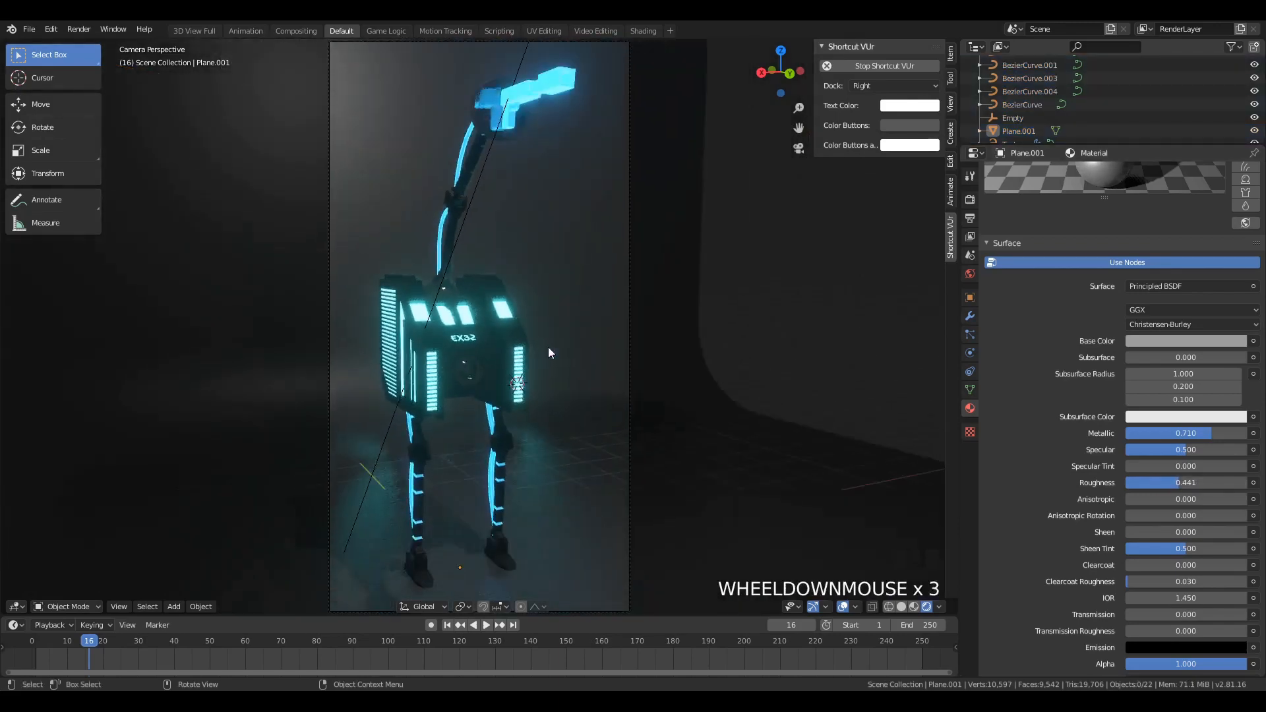
click(607, 382)
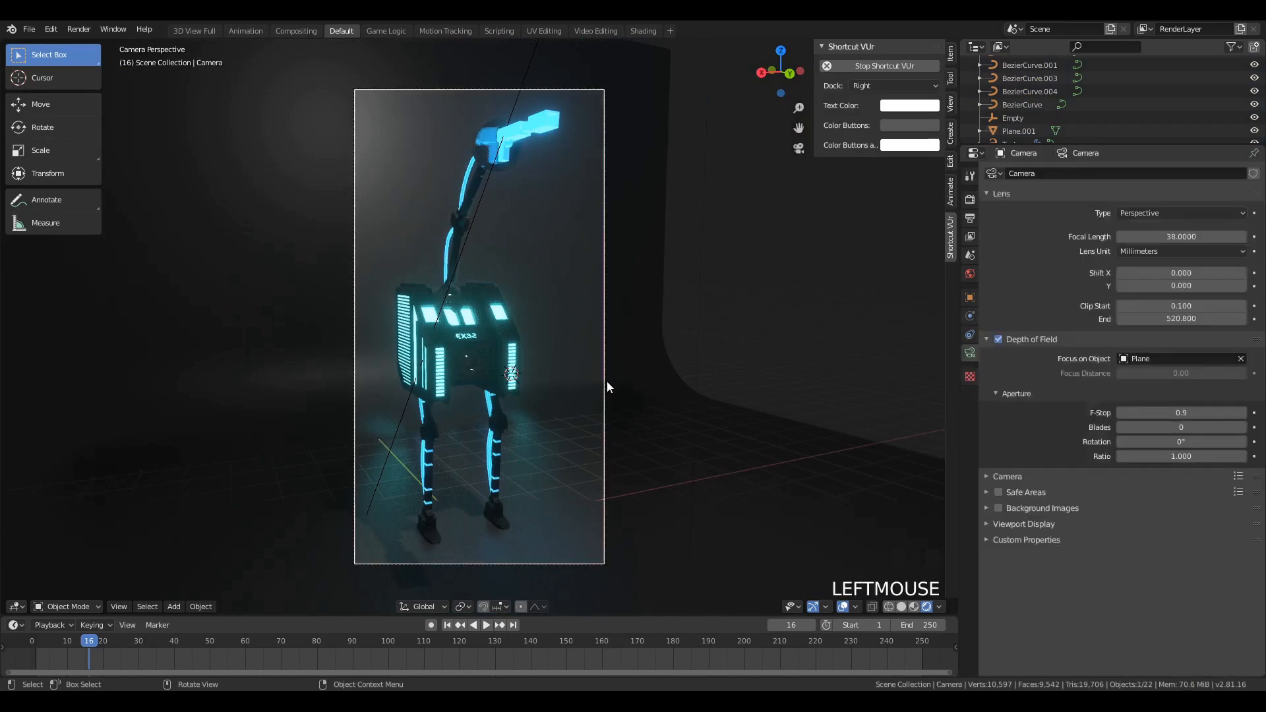
key(g)
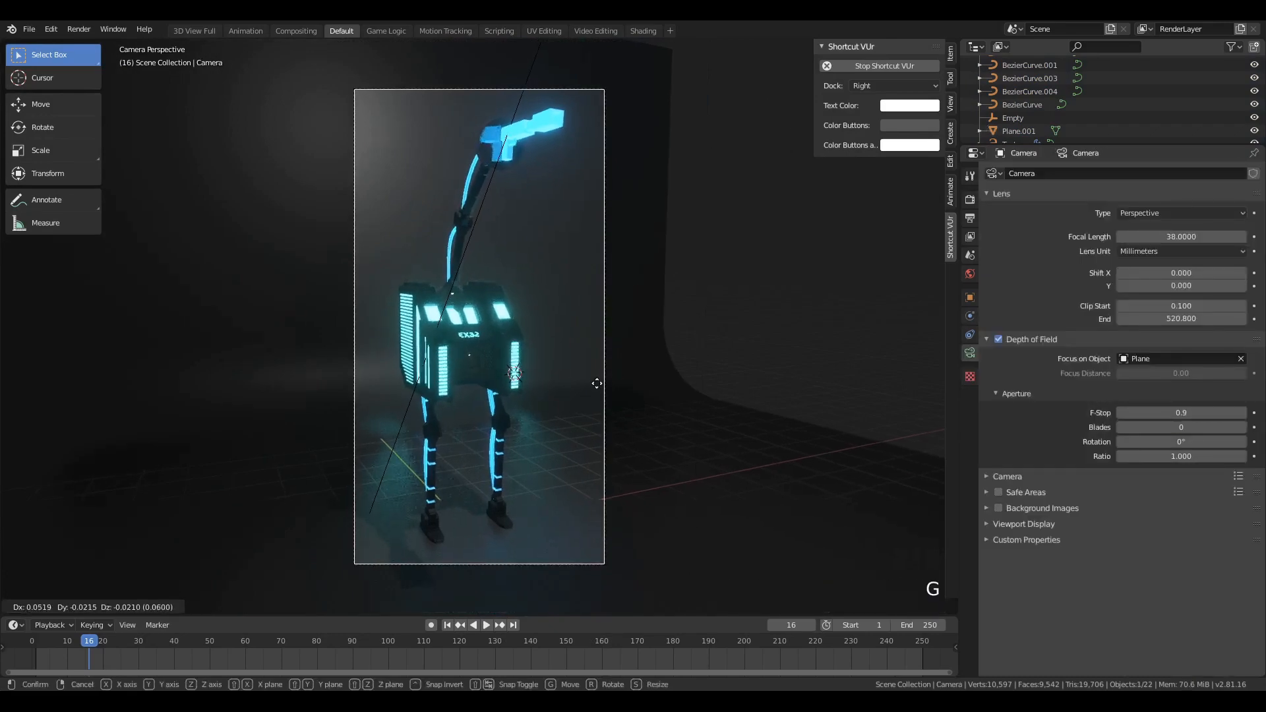
click(599, 380)
scroll(488, 365, up, 3)
Step: Duplicate the area light and place the copy lower, close above the robot
middle_drag(488, 366, 439, 362)
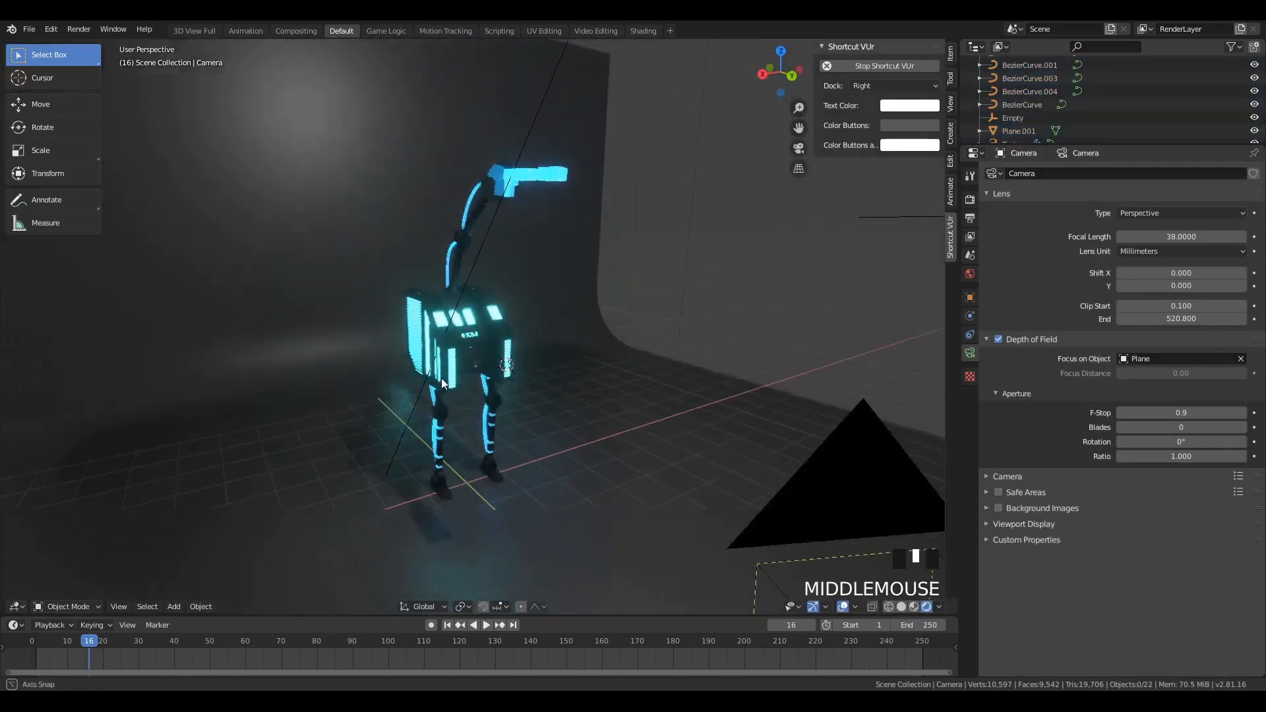
scroll(537, 347, up, 2)
middle_drag(537, 347, 480, 316)
scroll(481, 316, down, 2)
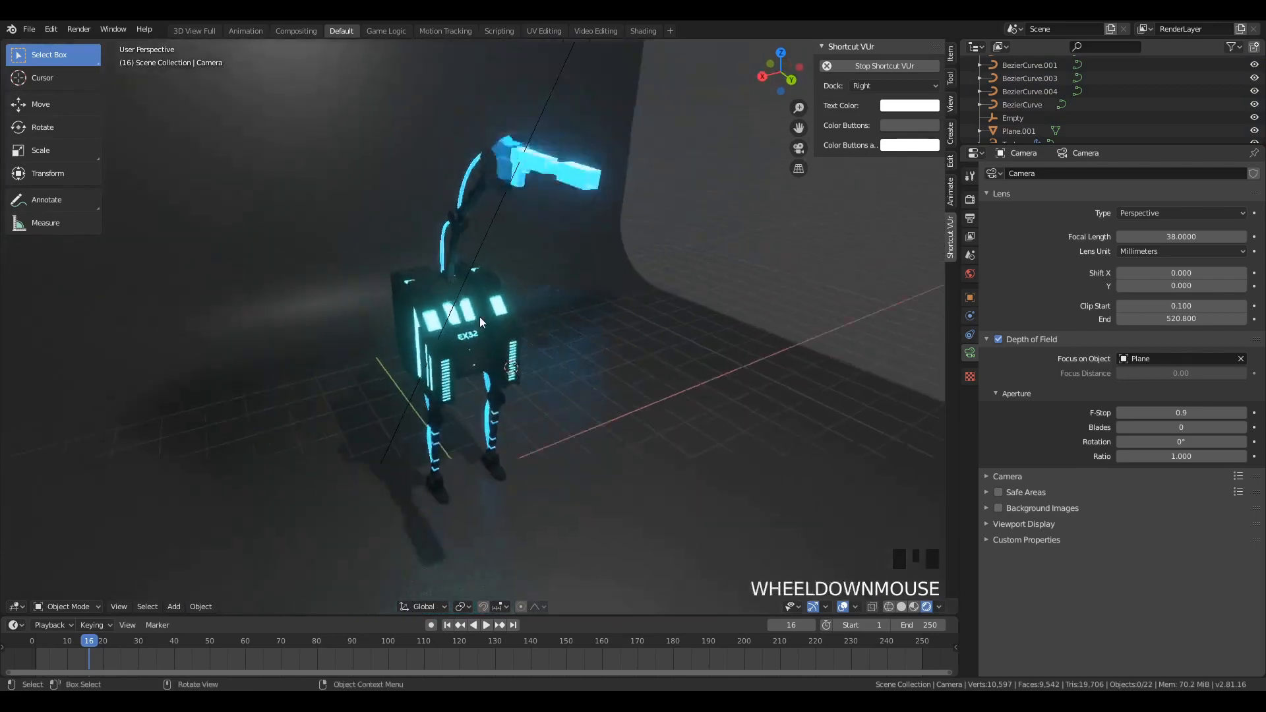
click(509, 265)
middle_drag(510, 268, 514, 227)
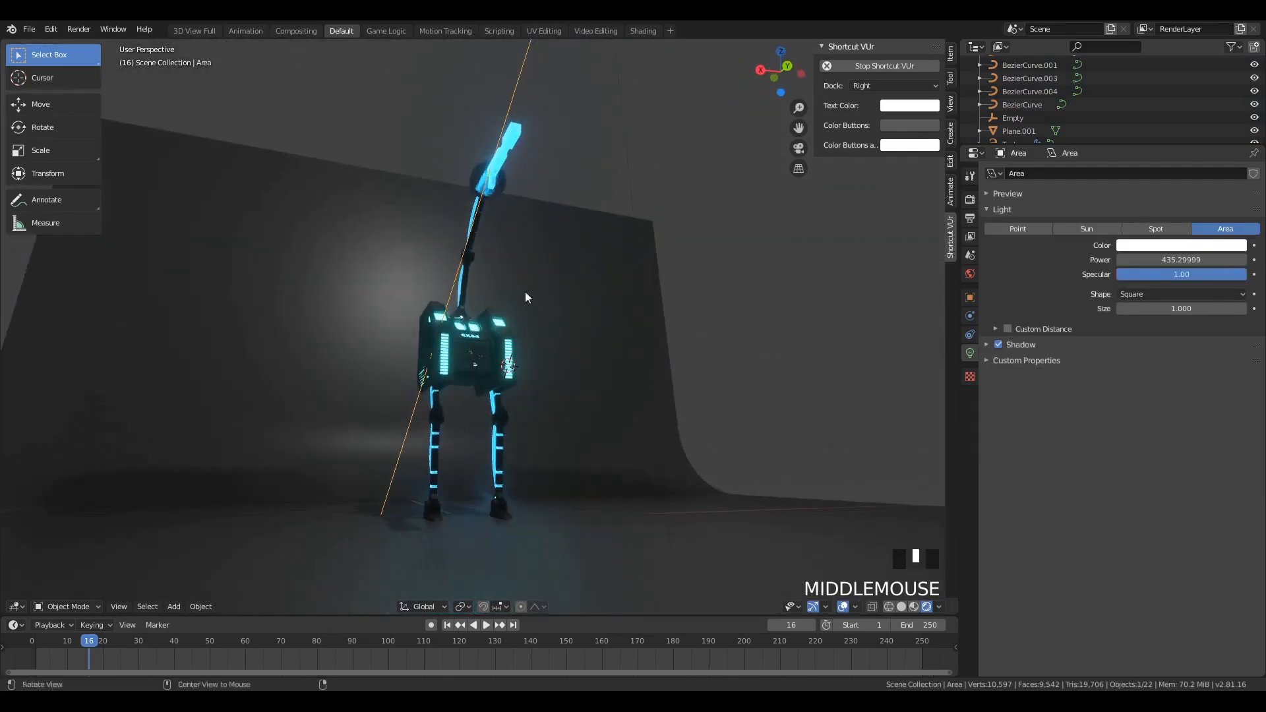
middle_drag(525, 292, 441, 349)
scroll(442, 349, down, 5)
key(shift+d)
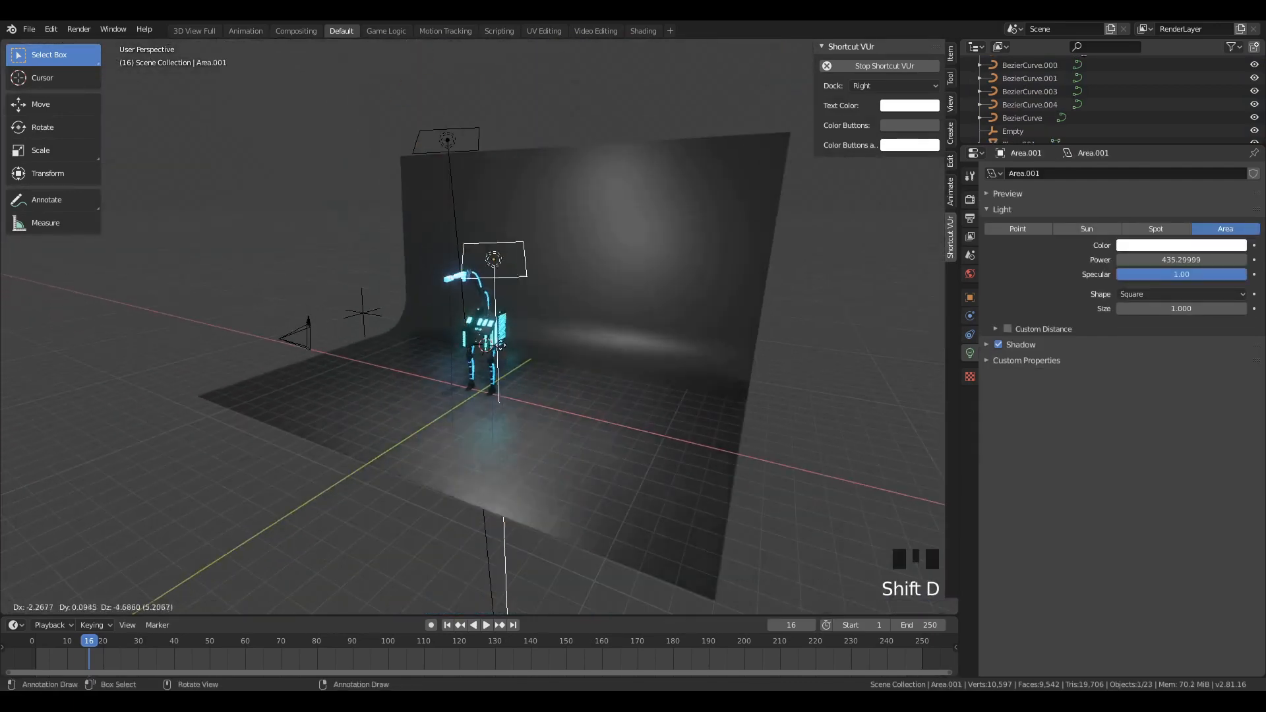
click(498, 377)
Step: Trackball-rotate the duplicated light about 31.5° and 12°, and move it about 4.37 on X, -2.23 on Y and 0.54 on Z
key(r)
key(r)
click(515, 396)
key(g)
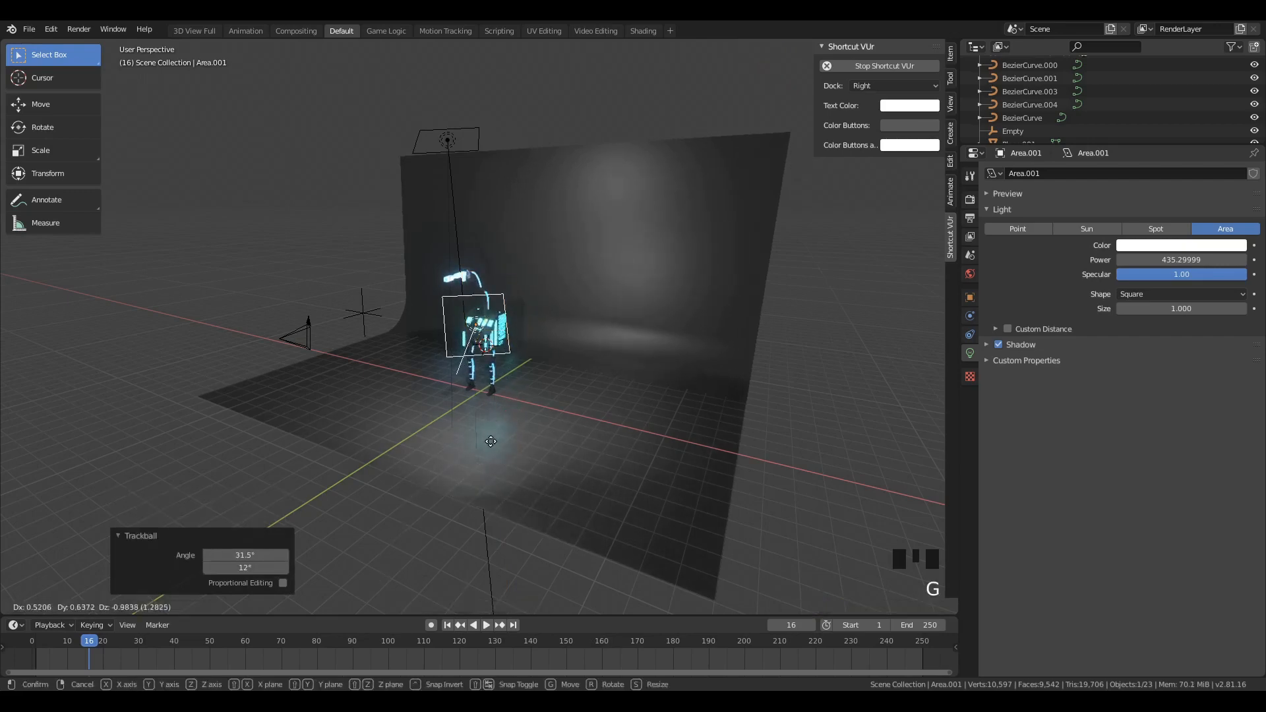
click(500, 457)
middle_drag(500, 456, 597, 391)
click(488, 380)
Step: Trackball-rotate the duplicated light further, and move it about 2.91 on X, -1.33 on Y and -0.51 on Z
key(r)
key(r)
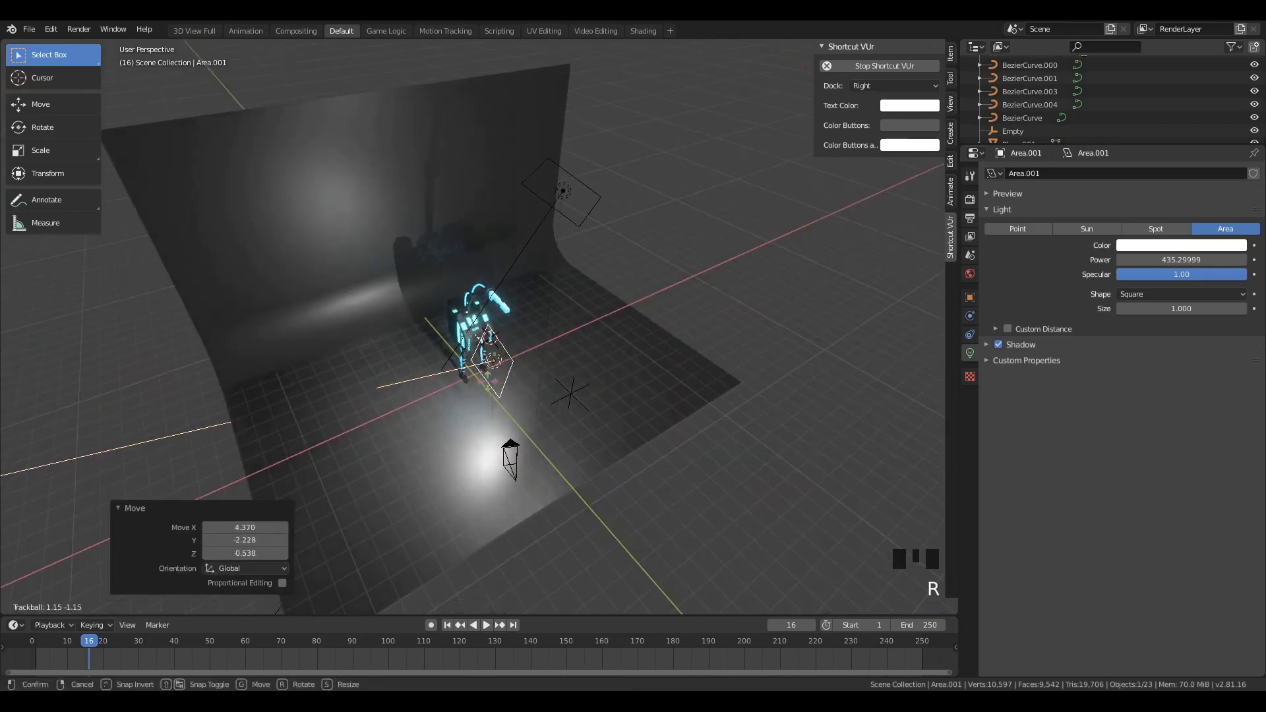
click(413, 416)
key(g)
click(418, 376)
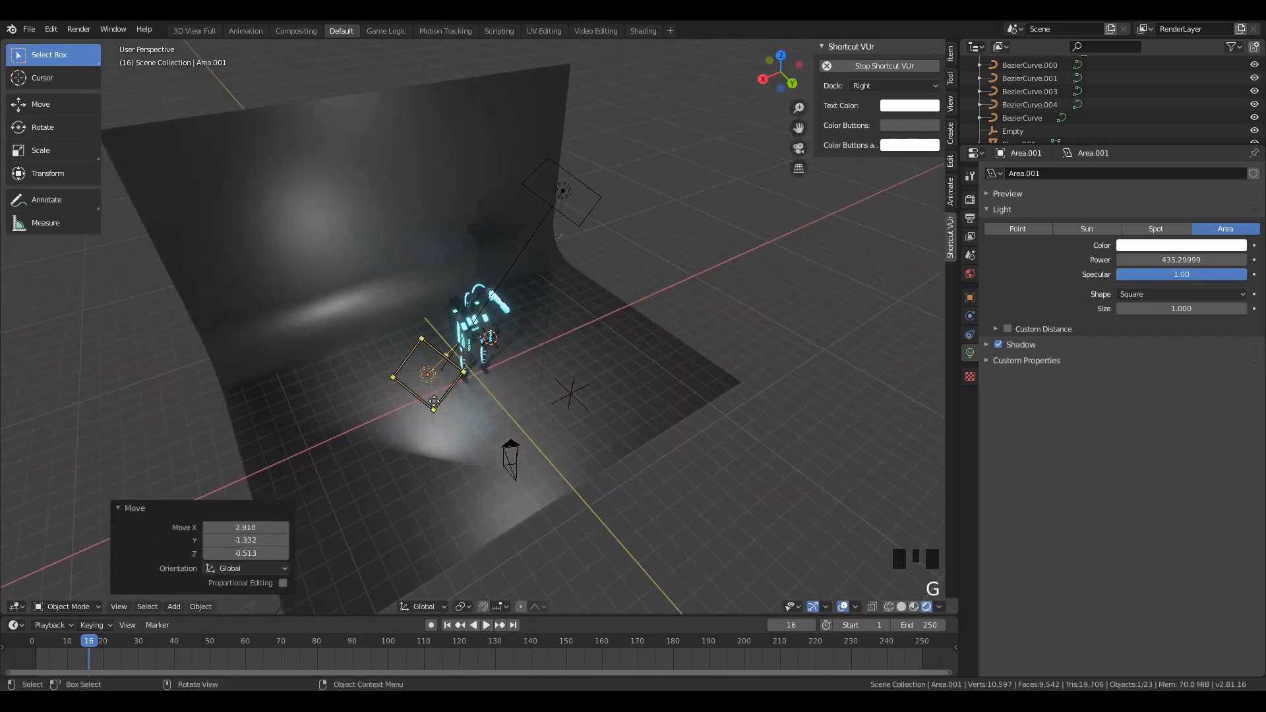
Step: From above, trackball-rotate the duplicated light to aim it at the robot and shift it slightly
key(KP_4)
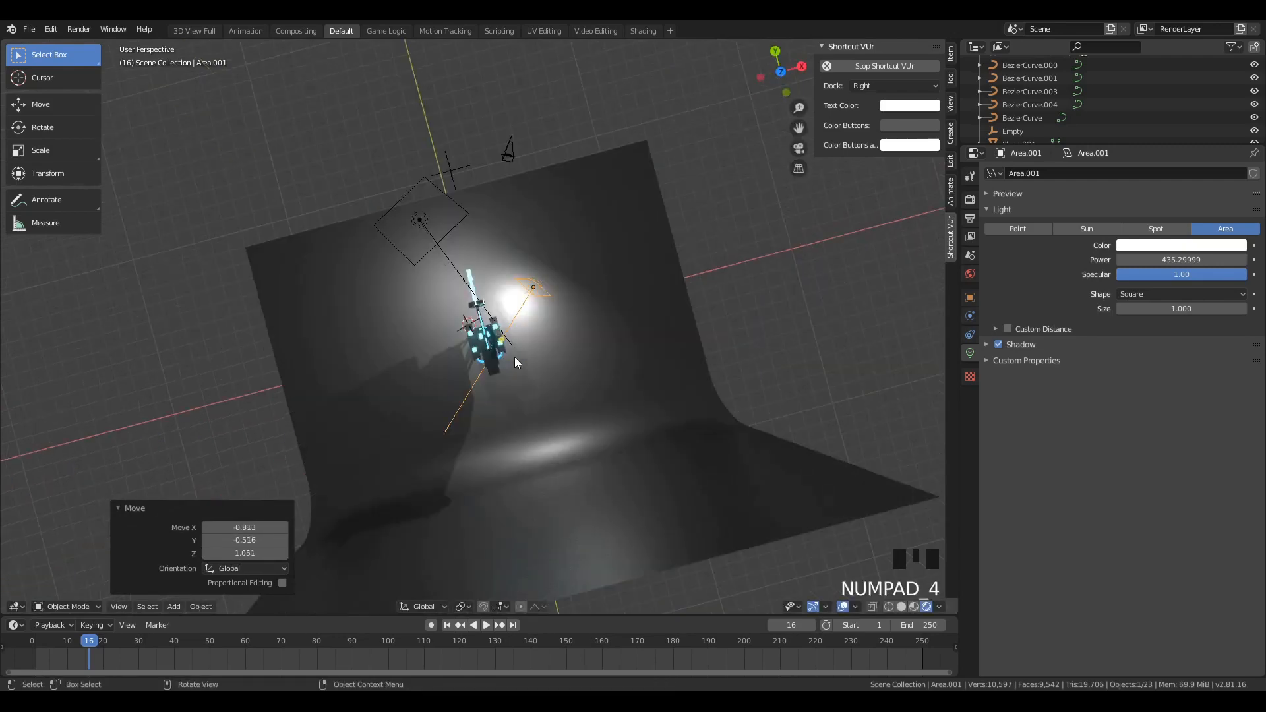
key(r)
key(r)
click(517, 319)
key(g)
click(520, 305)
Step: Move the duplicated light about -0.21 on X, 0.15 on Y and 0.46 on Z beside the robot
middle_drag(587, 350, 489, 240)
scroll(489, 240, up, 7)
key(g)
click(565, 306)
middle_drag(872, 351, 702, 343)
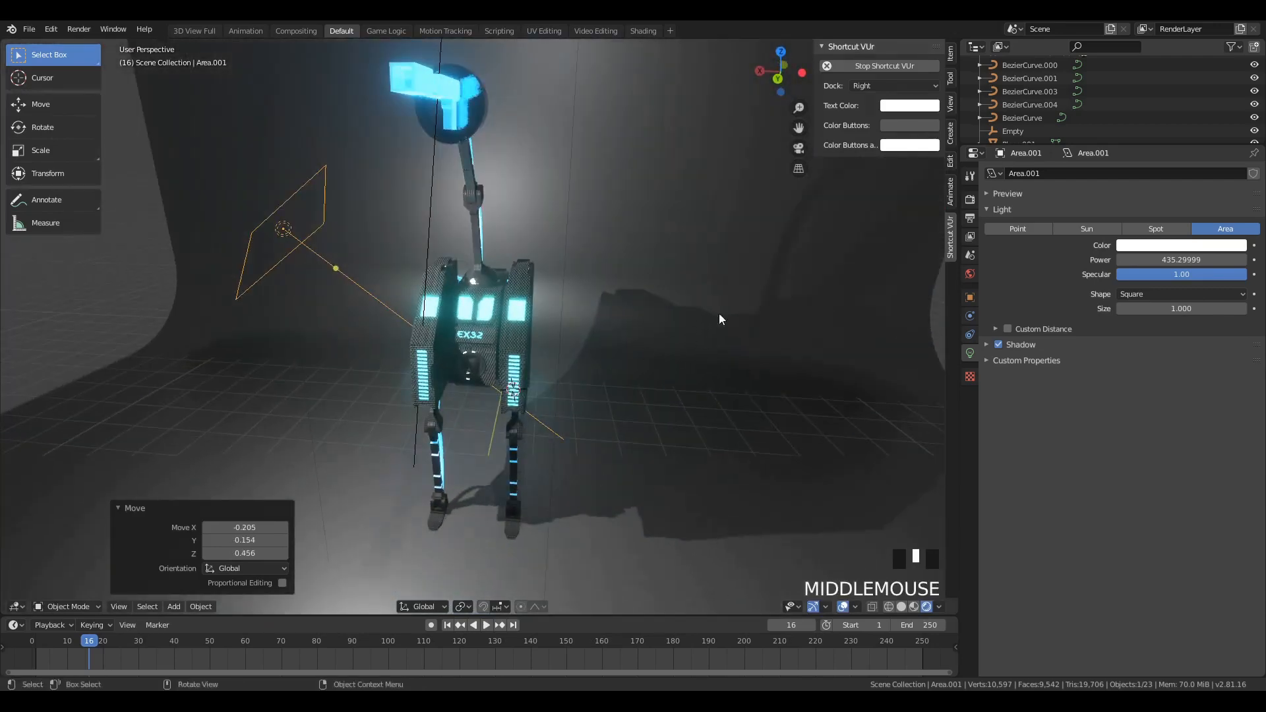
Step: Turn off shadows for the duplicated area light and advance the timeline to frame 18
click(998, 344)
scroll(458, 403, up, 3)
alt+scroll(459, 404, down, 2)
middle_drag(458, 403, 531, 366)
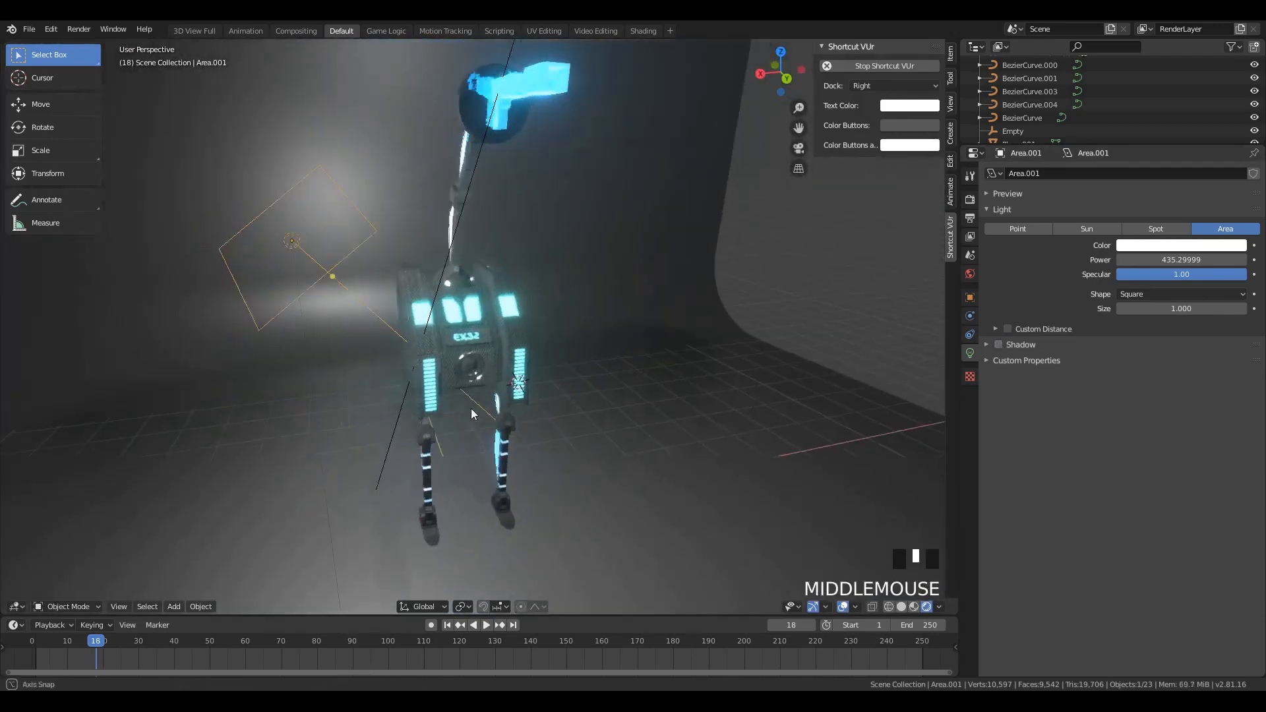
Step: Select the original area light and raise its power to about 1853.6
scroll(531, 366, down, 4)
click(627, 240)
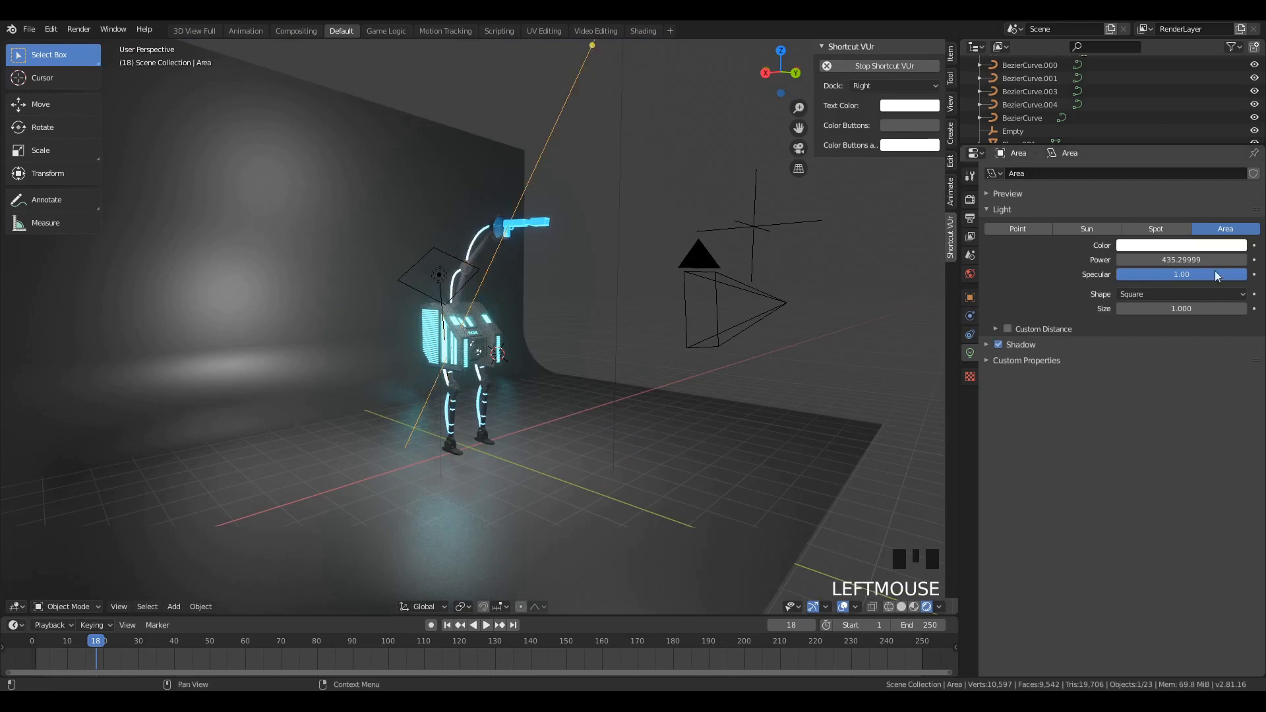
drag(1181, 259, 1256, 259)
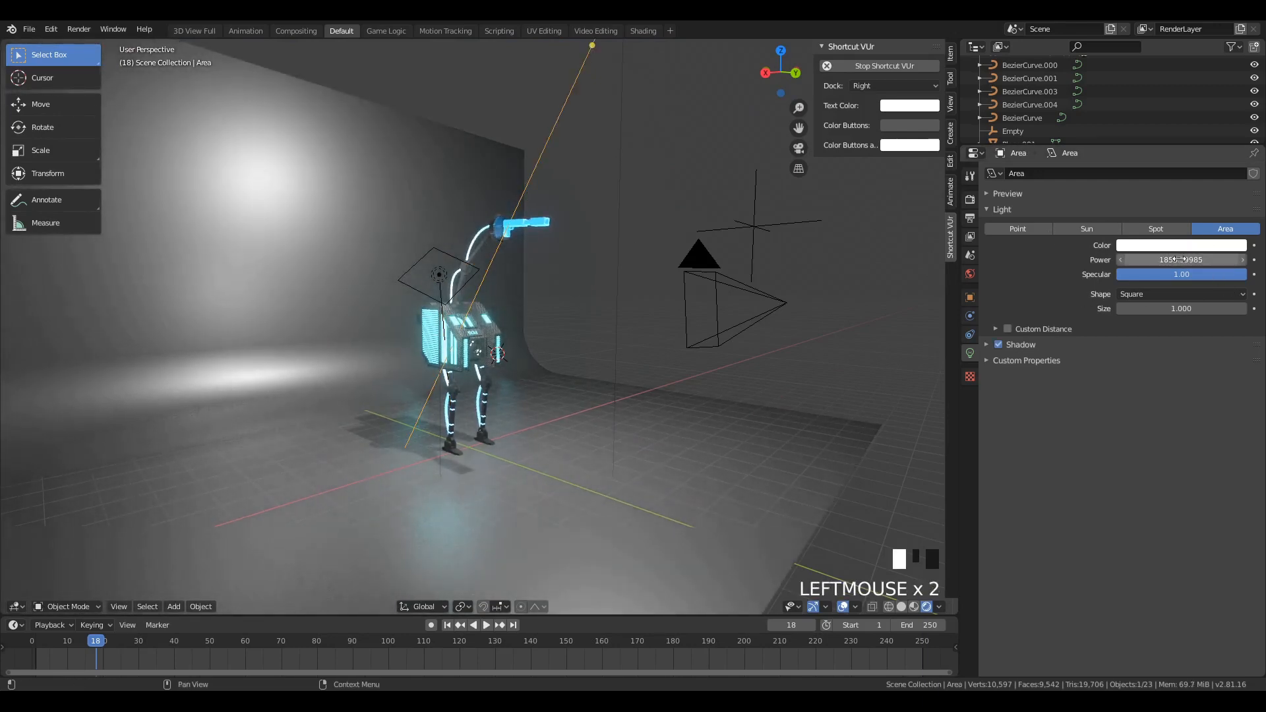
Step: Scale the original area light to about 0.208, and move it about 0.94 on X, -0.50 on Y and -3.73 on Z
key(s)
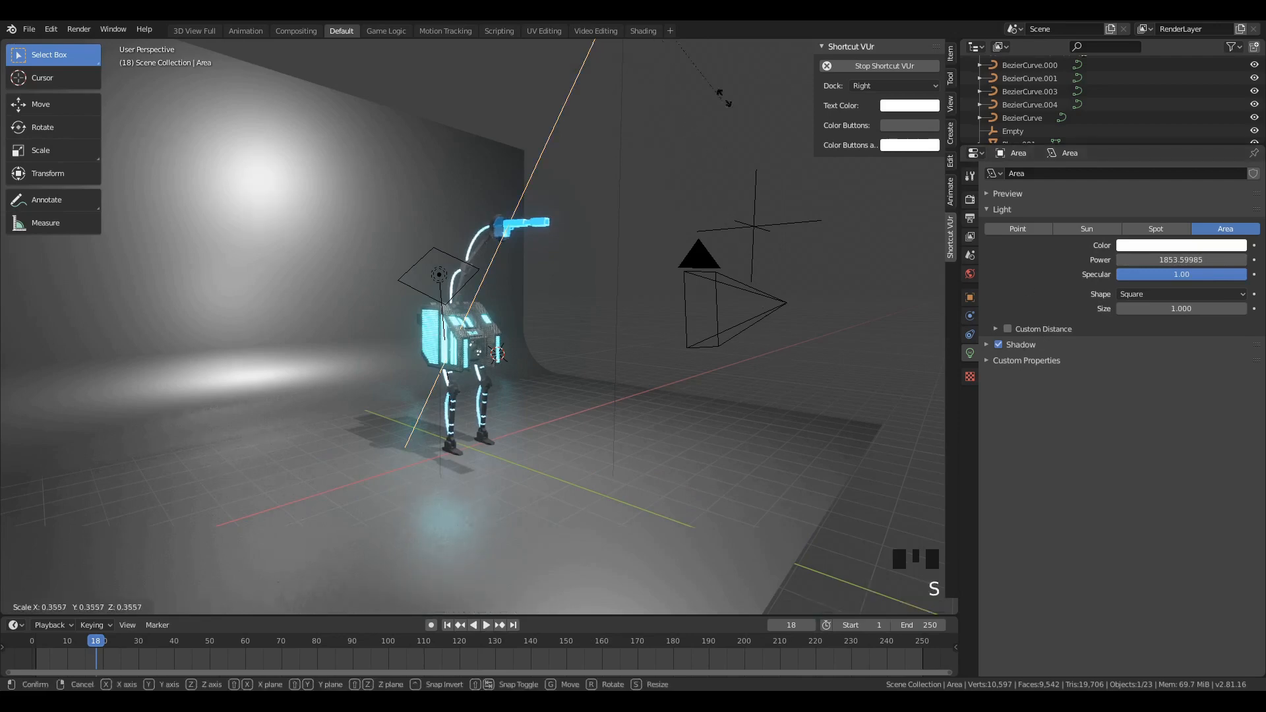
click(705, 602)
key(g)
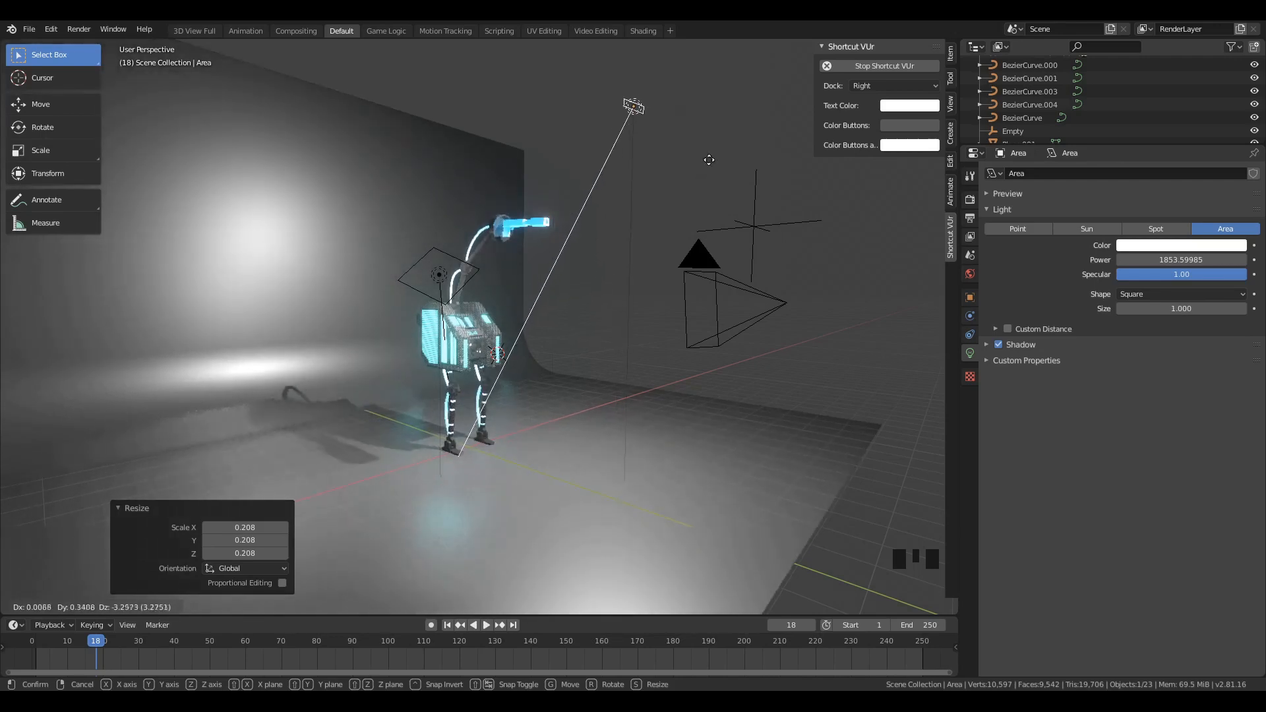
click(665, 172)
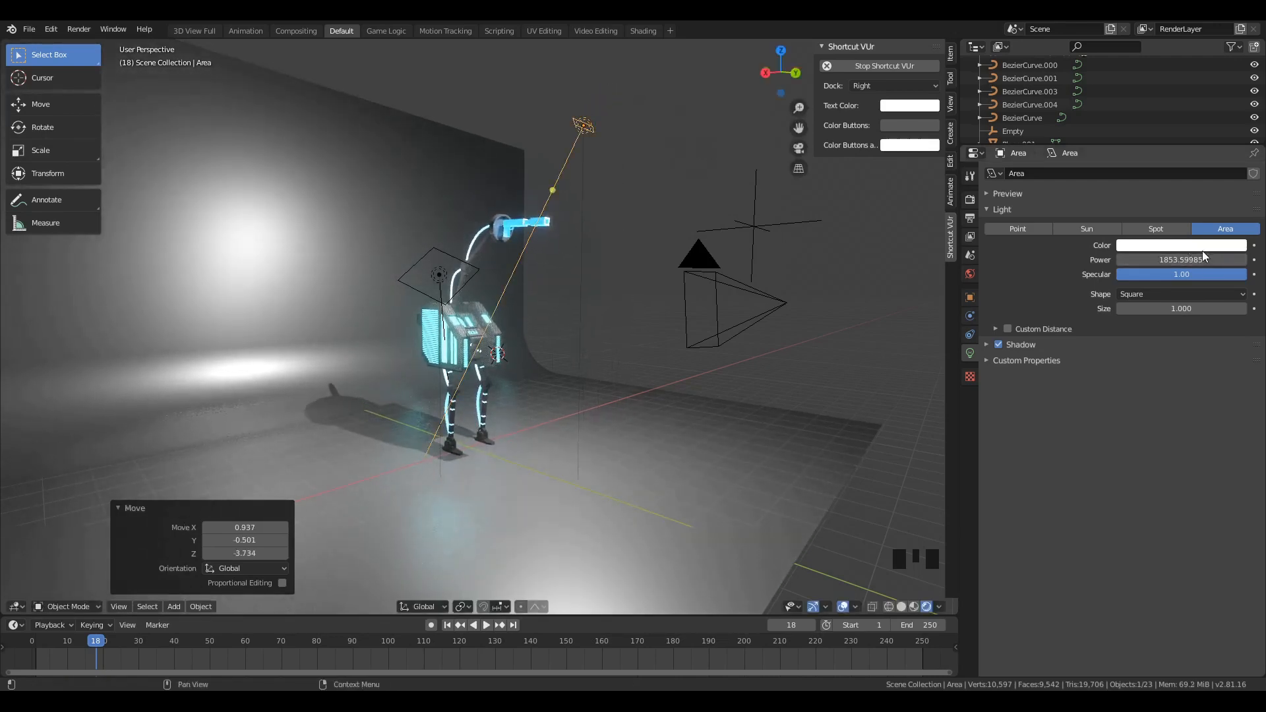
Step: Lower the original area light's power to about 527.4 and enable its contact shadows
drag(1204, 259, 1144, 259)
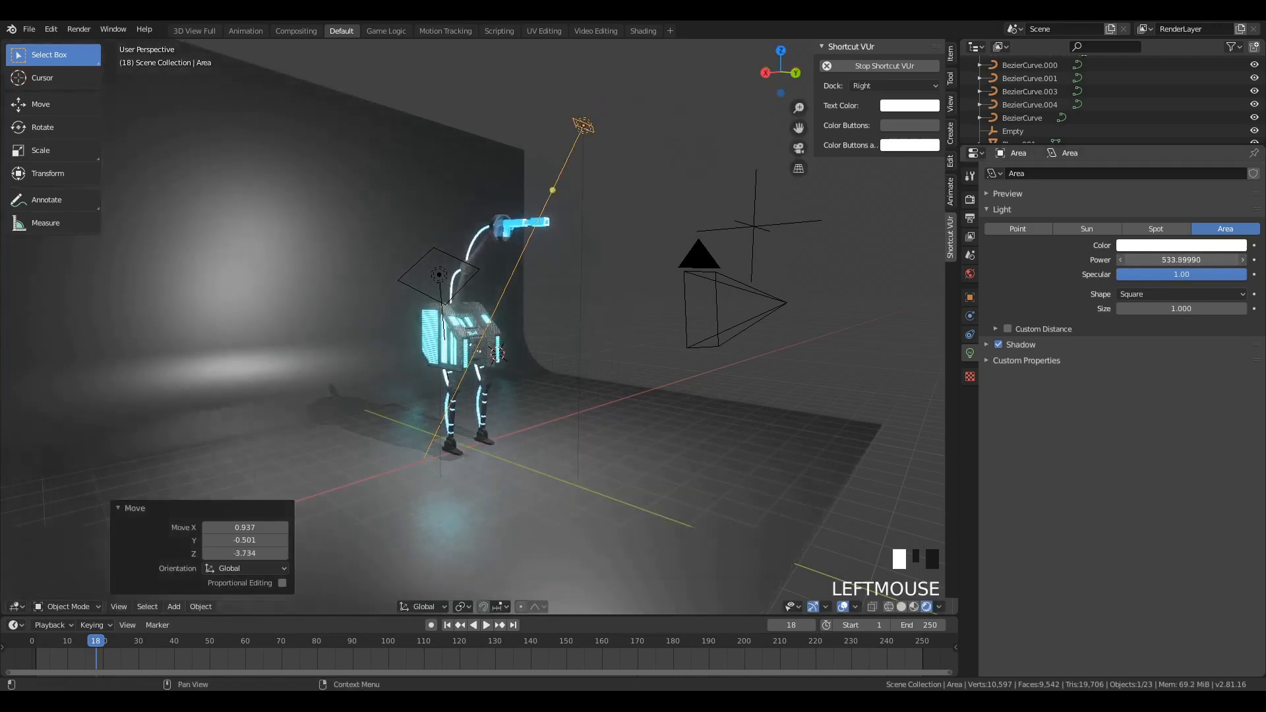
click(988, 345)
click(1007, 398)
scroll(444, 431, up, 6)
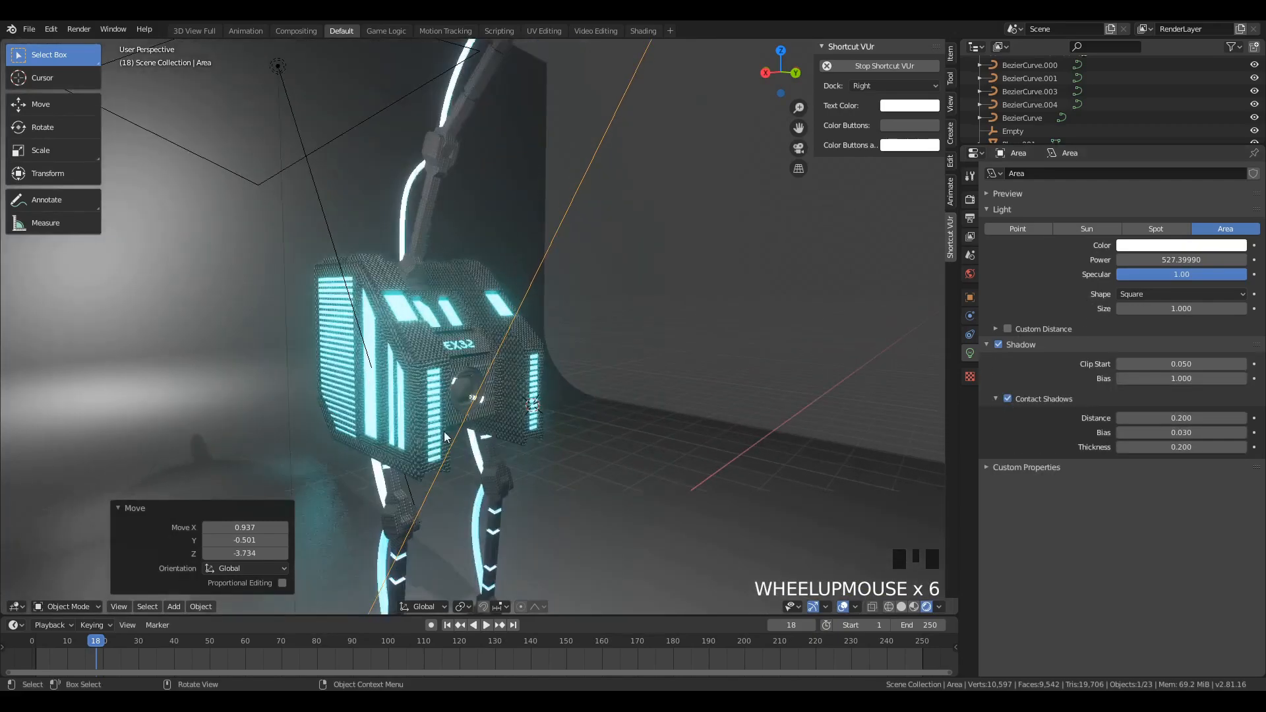
middle_drag(445, 432, 351, 437)
scroll(401, 453, down, 11)
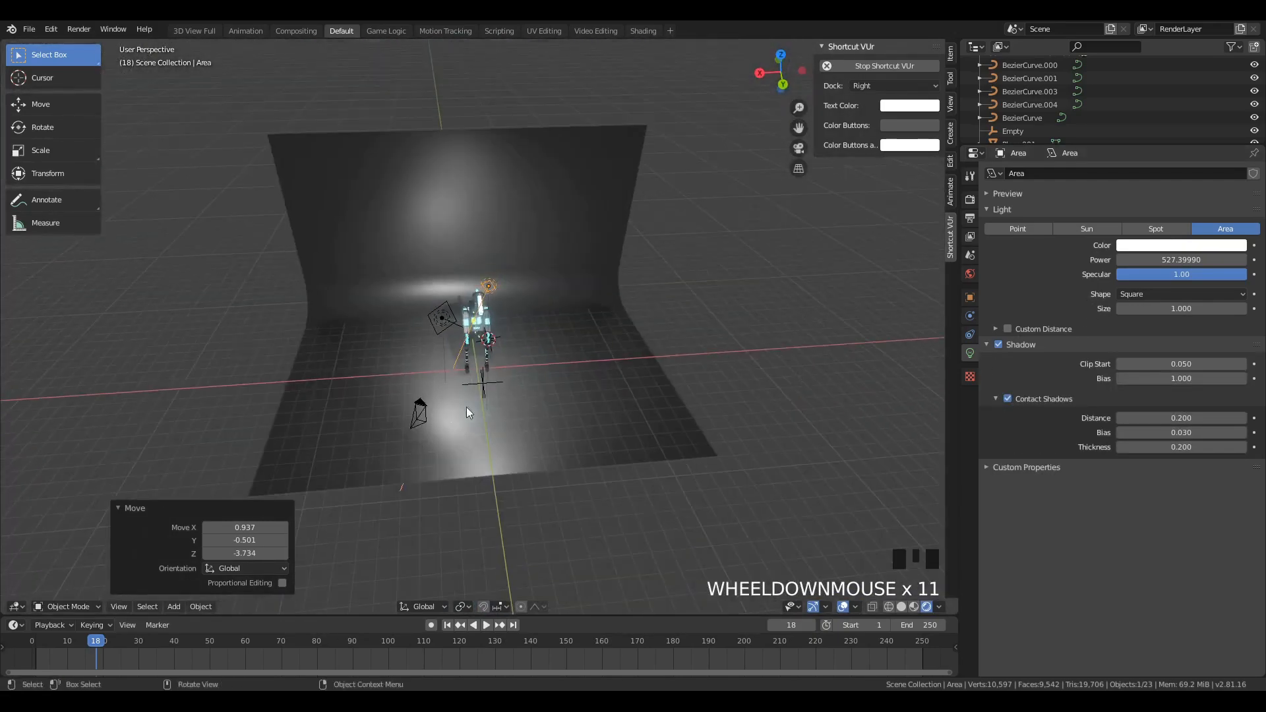
Step: Enlarge the original area light, and move it about -1.58 on X, -0.34 on Y and 0.68 on Z
key(s)
click(684, 323)
scroll(683, 323, up, 4)
key(g)
click(611, 308)
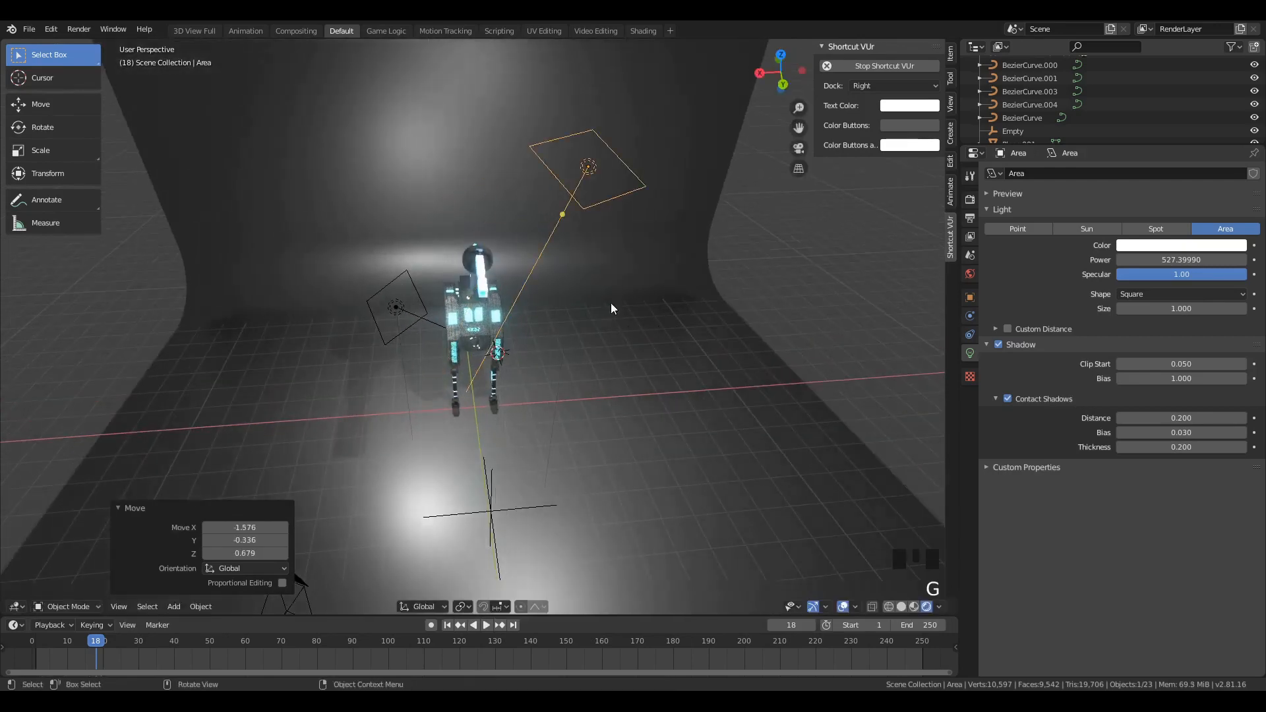
Step: Rotate the original area light freely by about 22.3° and -19.5°, and move it across to the other side of the robot
key(r)
key(r)
click(589, 335)
key(g)
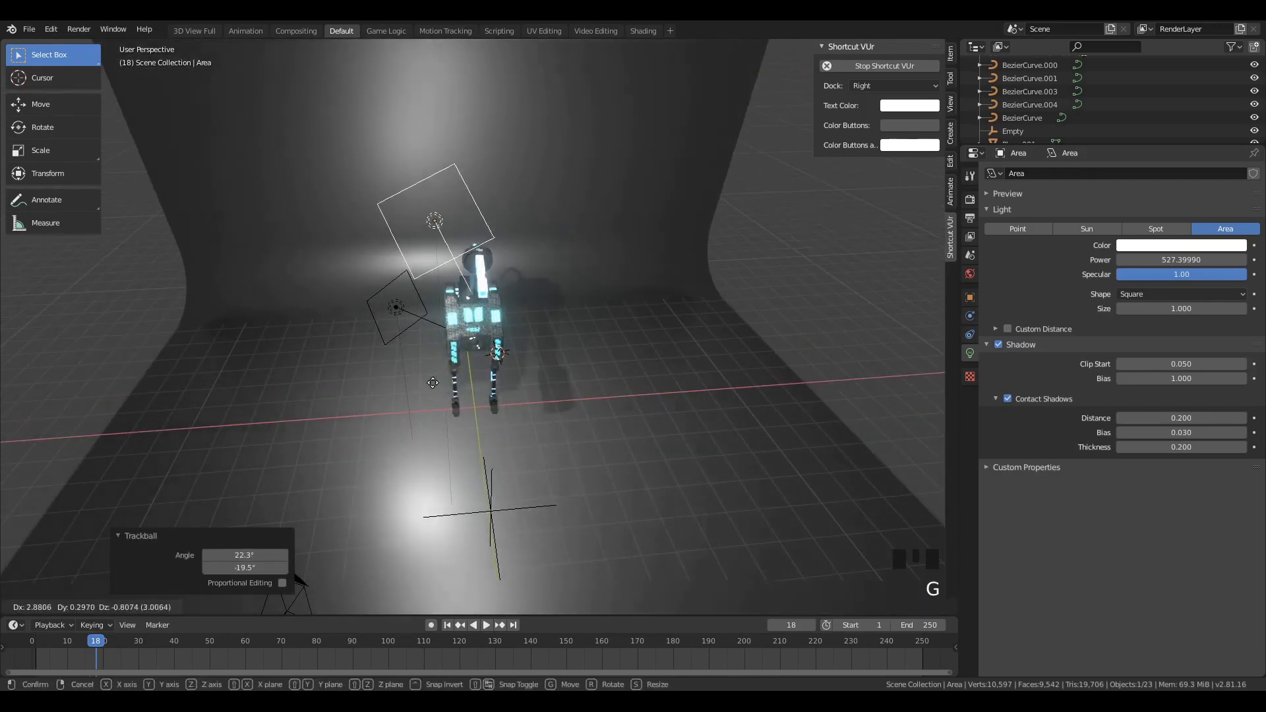
click(434, 400)
key(a)
key(a)
key(a)
Step: Rotate the second area light freely by about 10.9° and -11.5°, and move it about 0.56 on X, -0.51 on Y and -0.64 on Z
middle_drag(434, 401, 594, 344)
click(515, 348)
key(g)
click(503, 356)
key(r)
key(r)
click(496, 365)
key(g)
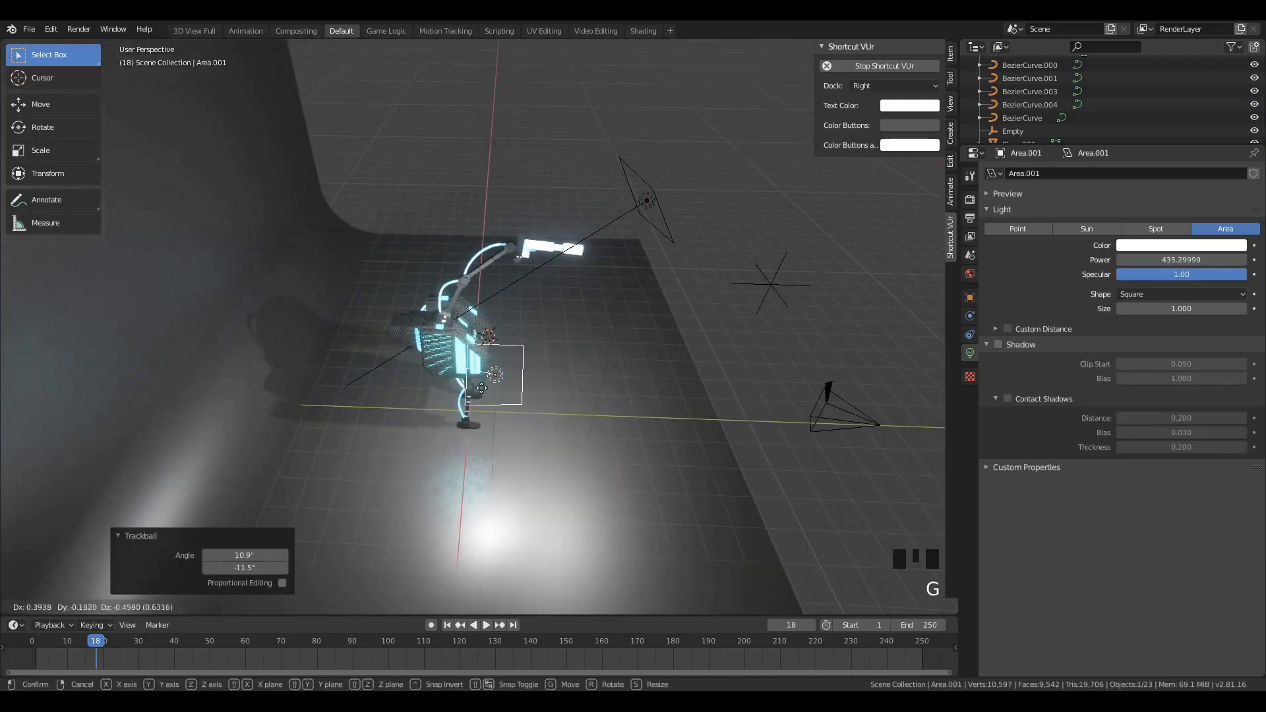
click(475, 400)
Step: Scale the second area light by about 2.161 and set its power to 210.6
middle_drag(475, 400, 429, 432)
scroll(560, 424, down, 2)
scroll(560, 424, up, 1)
key(s)
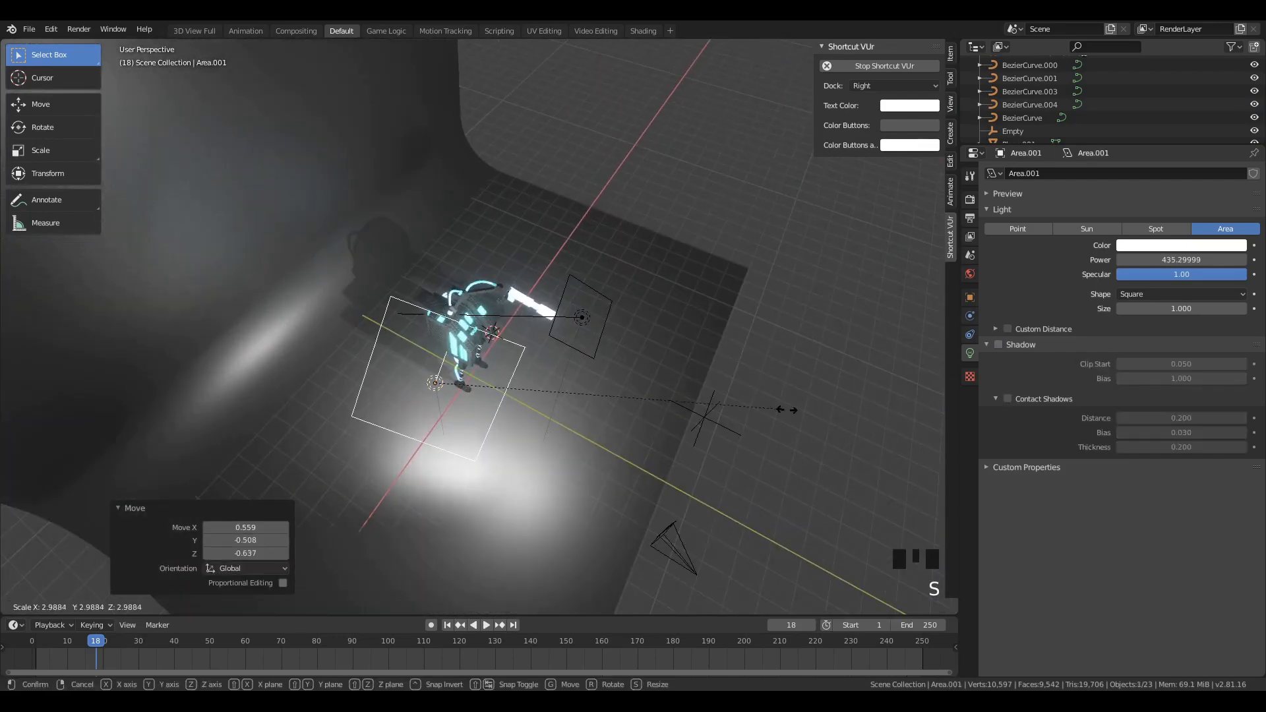
click(685, 435)
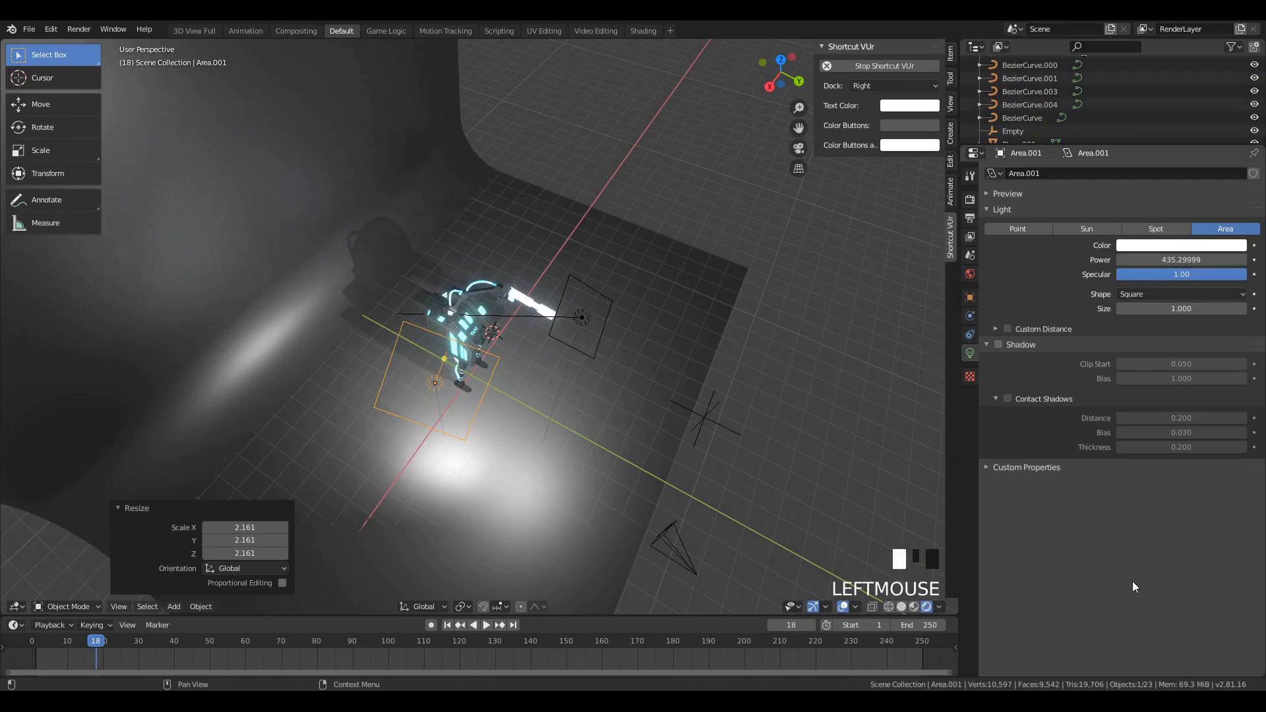
double_click(1187, 260)
text(210.6)
key(Return)
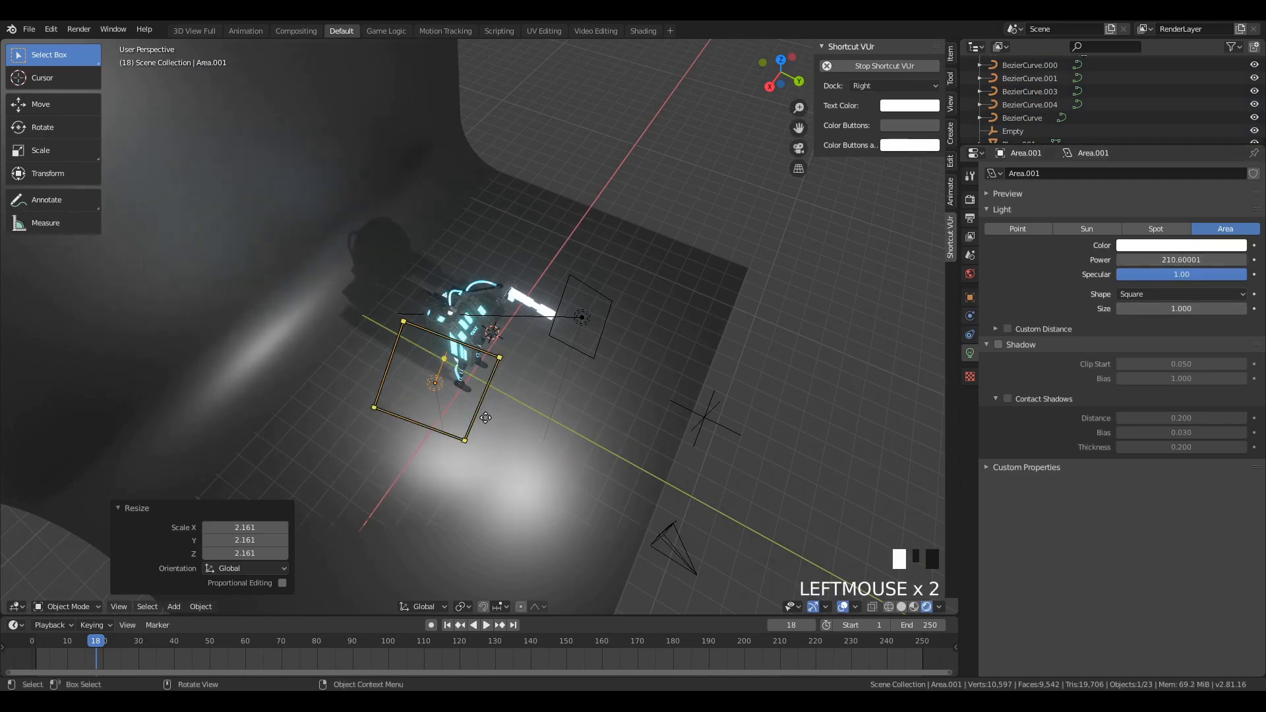
Step: From the camera view, shrink the second area light to about 0.383 and move it up about 0.82 on Z in total
key(KP_0)
key(g)
click(602, 243)
scroll(602, 243, down, 3)
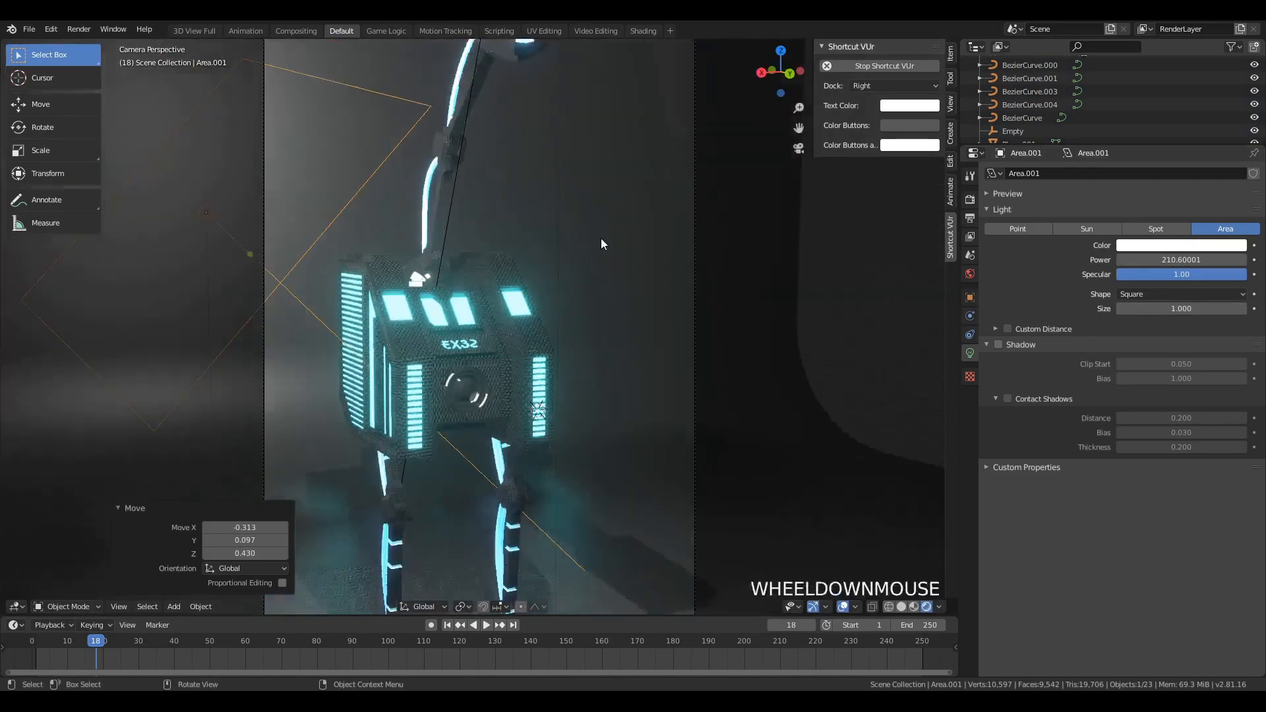
key(s)
click(455, 274)
key(g)
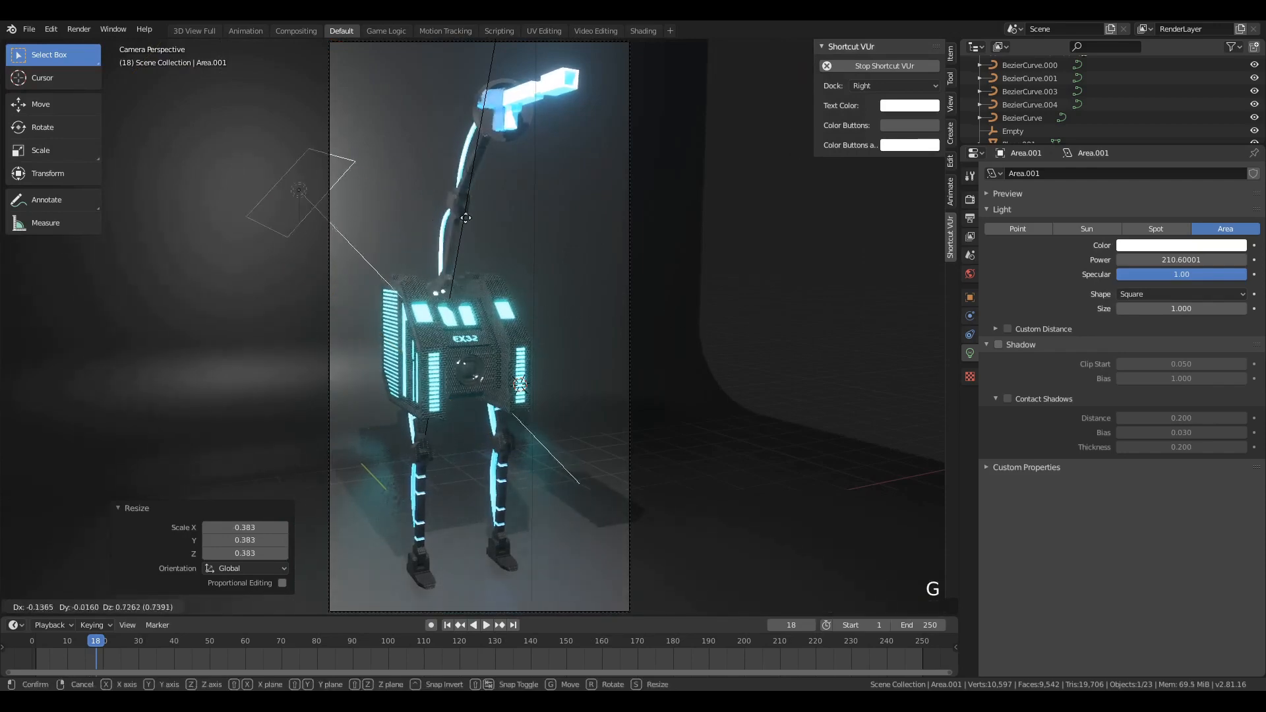
click(439, 268)
Step: Temporarily hide the second area light to compare the lighting on the robot, and reveal all hidden objects
scroll(422, 370, up, 5)
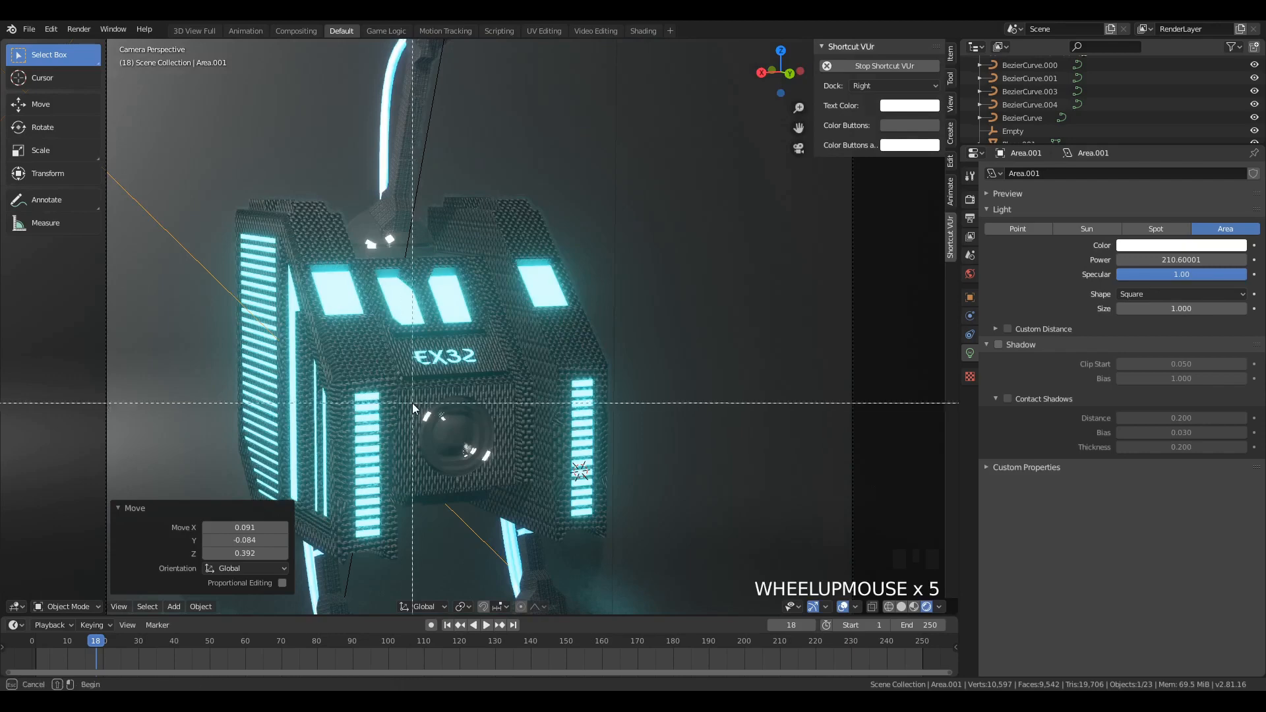
key(b)
scroll(417, 400, down, 4)
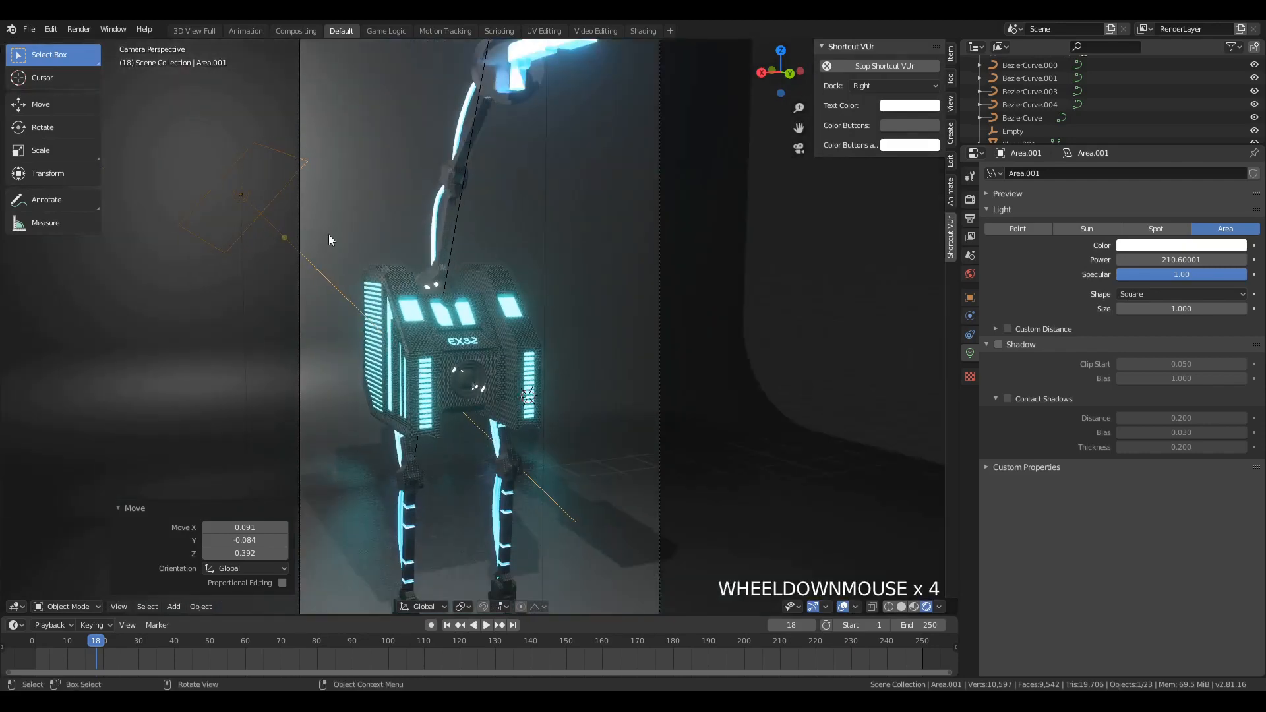
key(h)
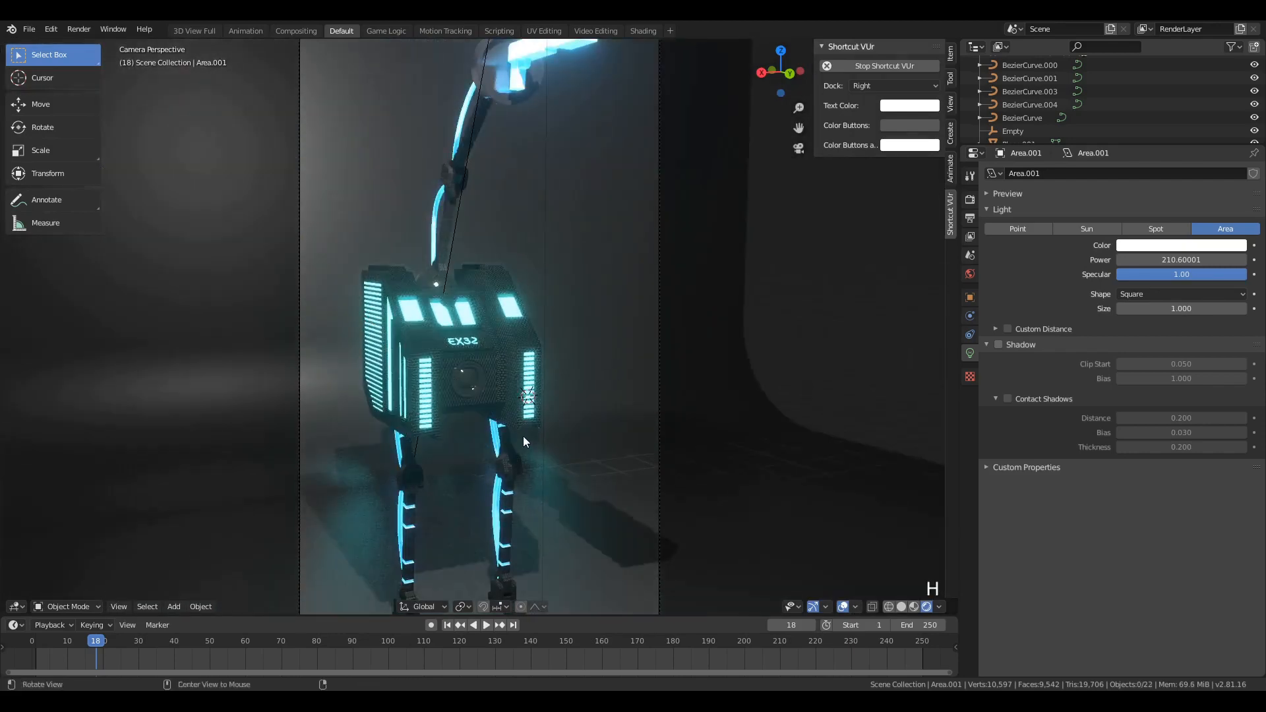
key(alt+h)
key(g)
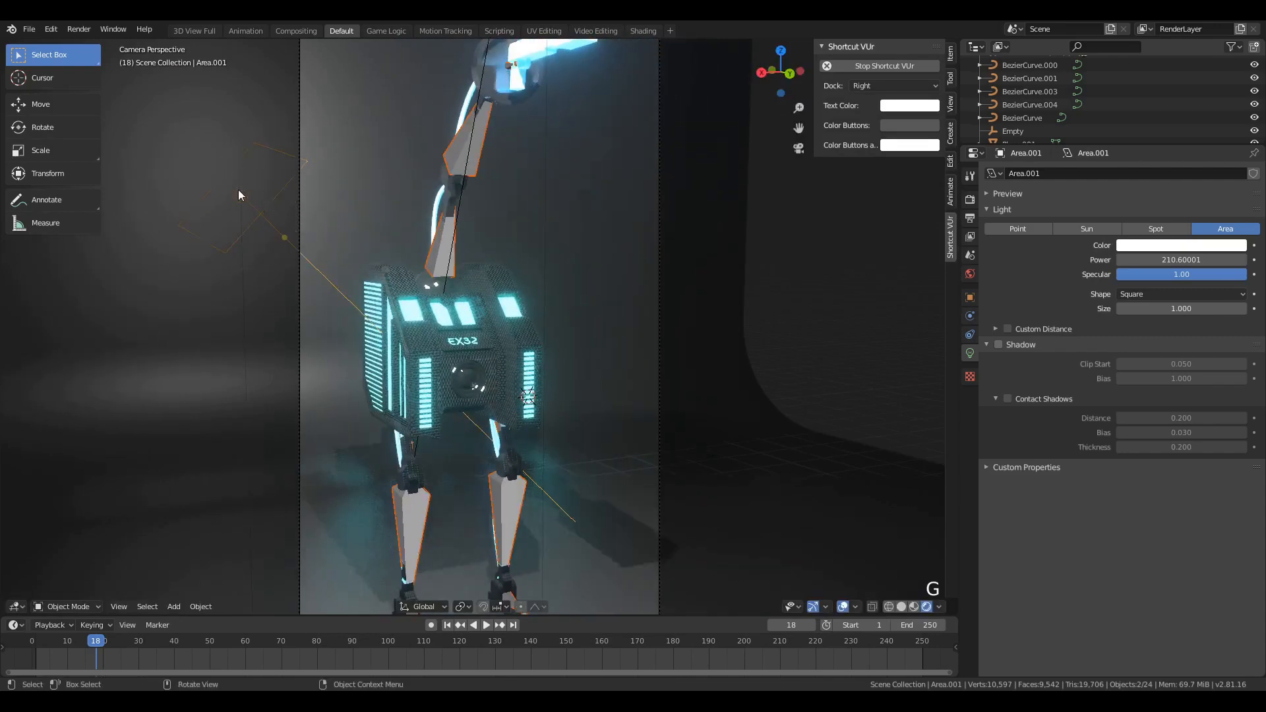
Step: Select the revealed armature and hide it again
click(479, 145)
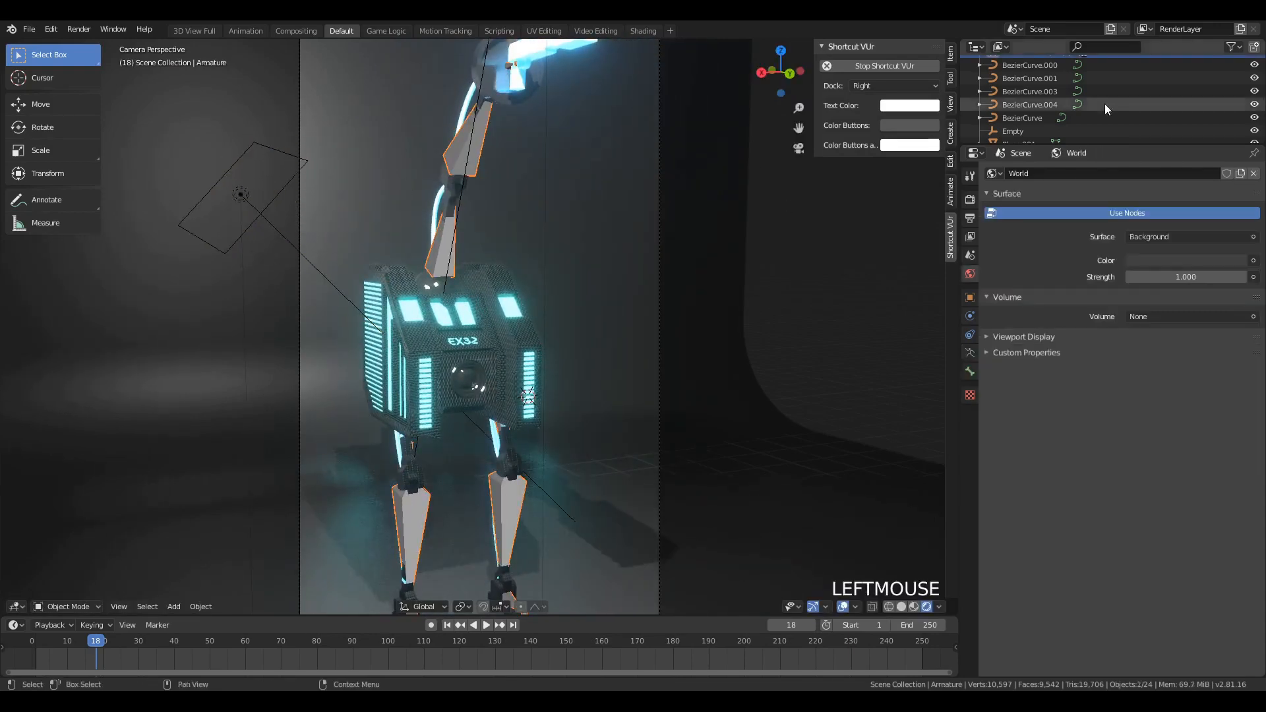
scroll(633, 187, up, 4)
scroll(1083, 87, down, 1)
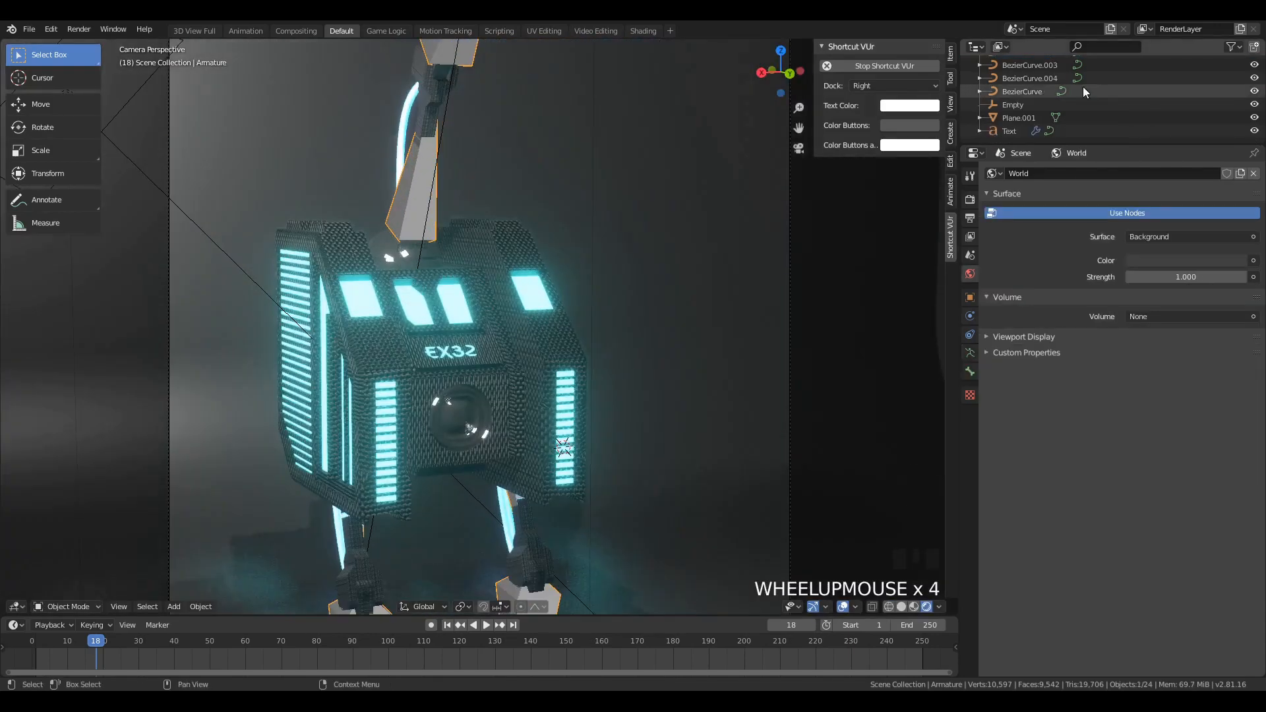
scroll(1083, 85, up, 3)
scroll(722, 215, up, 2)
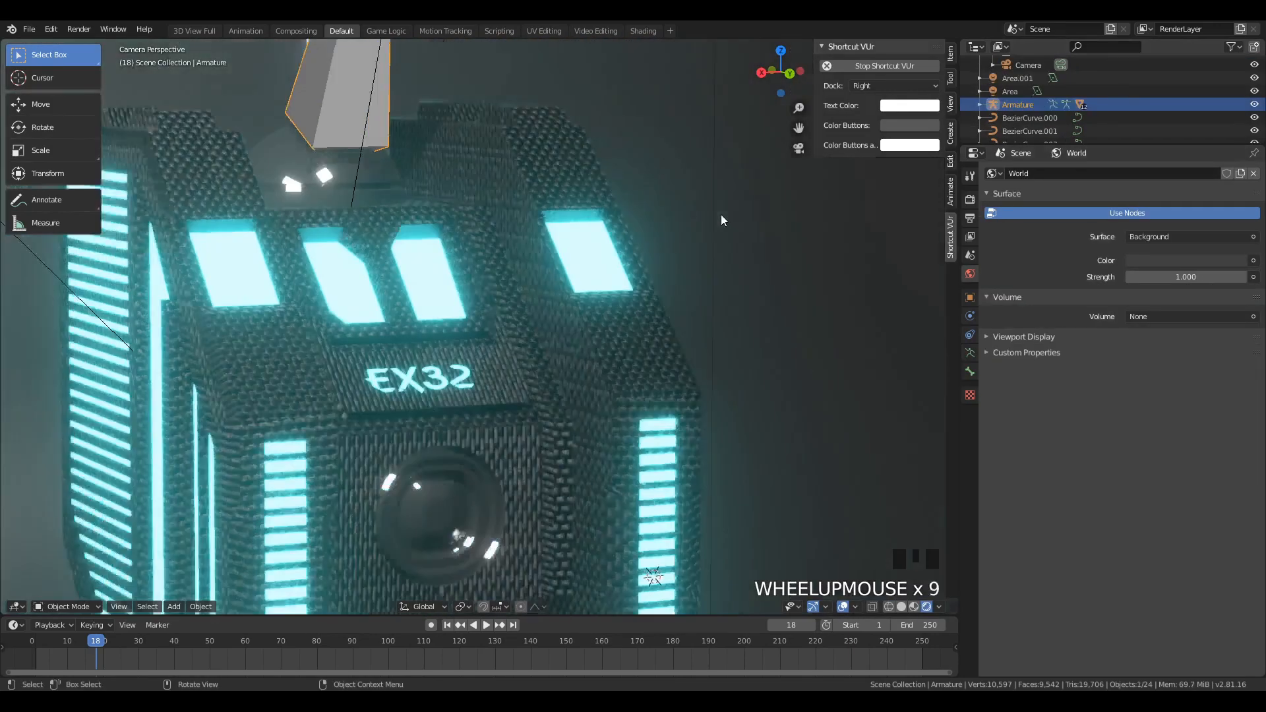
scroll(661, 176, down, 4)
scroll(10, 286, down, 2)
scroll(10, 286, down, 4)
Step: Scale the second area light to about 0.837 and move it farther up and away from the robot
click(330, 250)
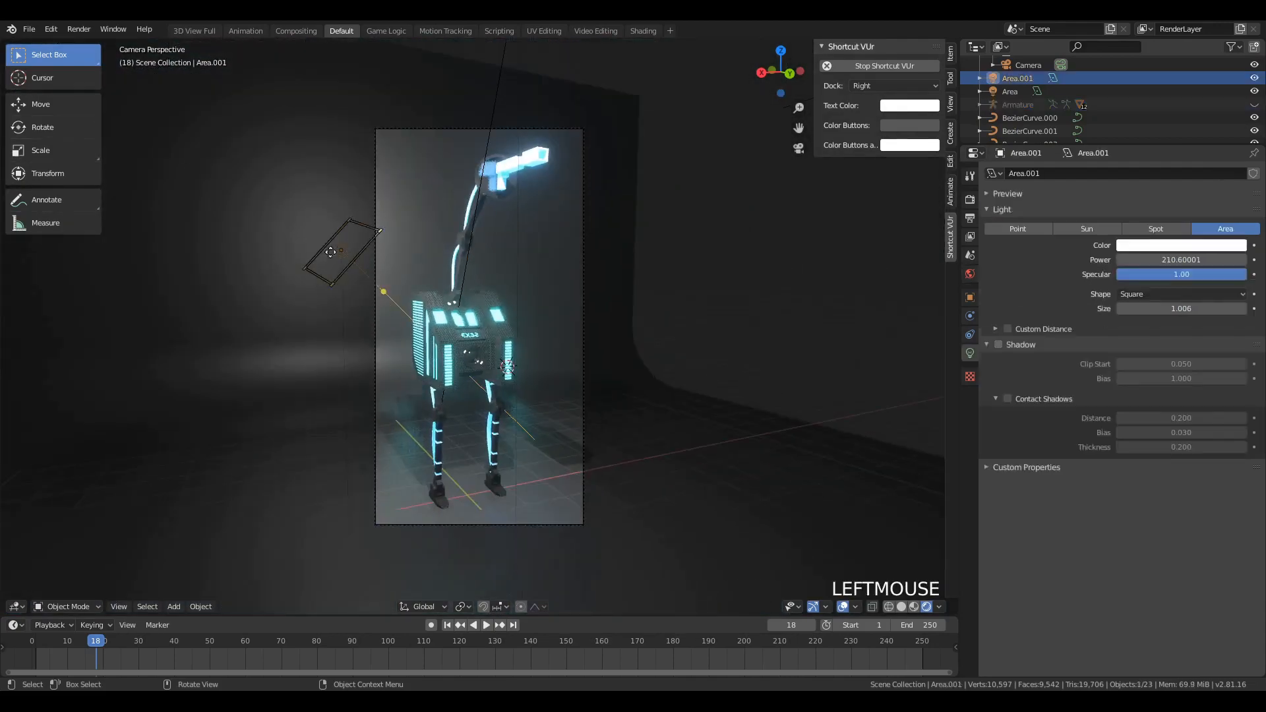
key(g)
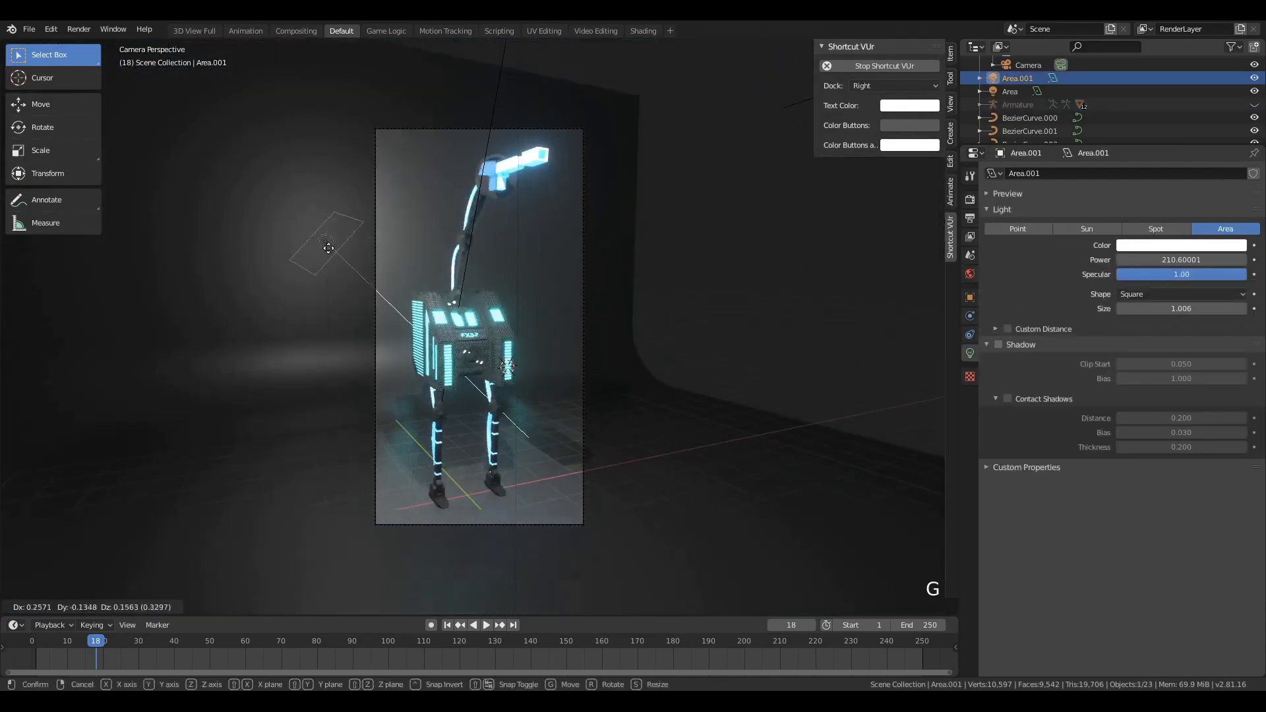
click(326, 222)
key(s)
click(470, 255)
key(g)
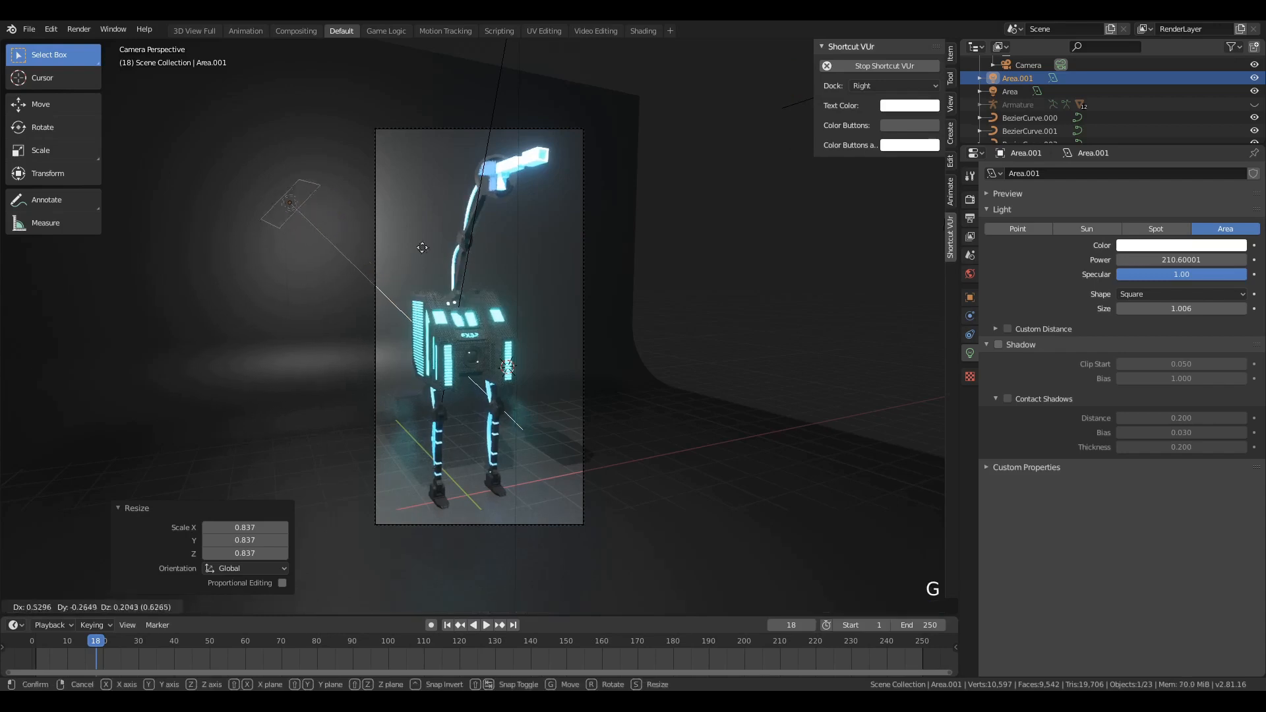
click(423, 230)
Step: Select the backdrop and raise its material roughness to about 0.796
click(618, 260)
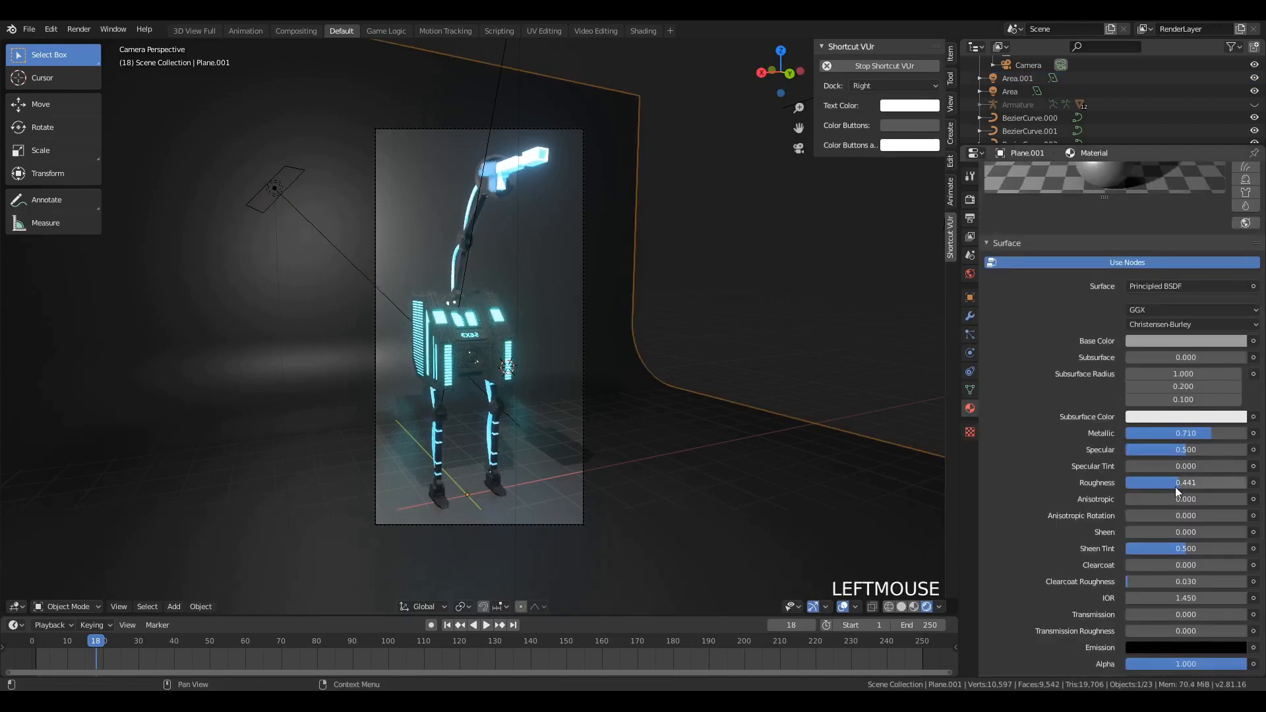
drag(1176, 487, 1211, 487)
scroll(616, 471, up, 3)
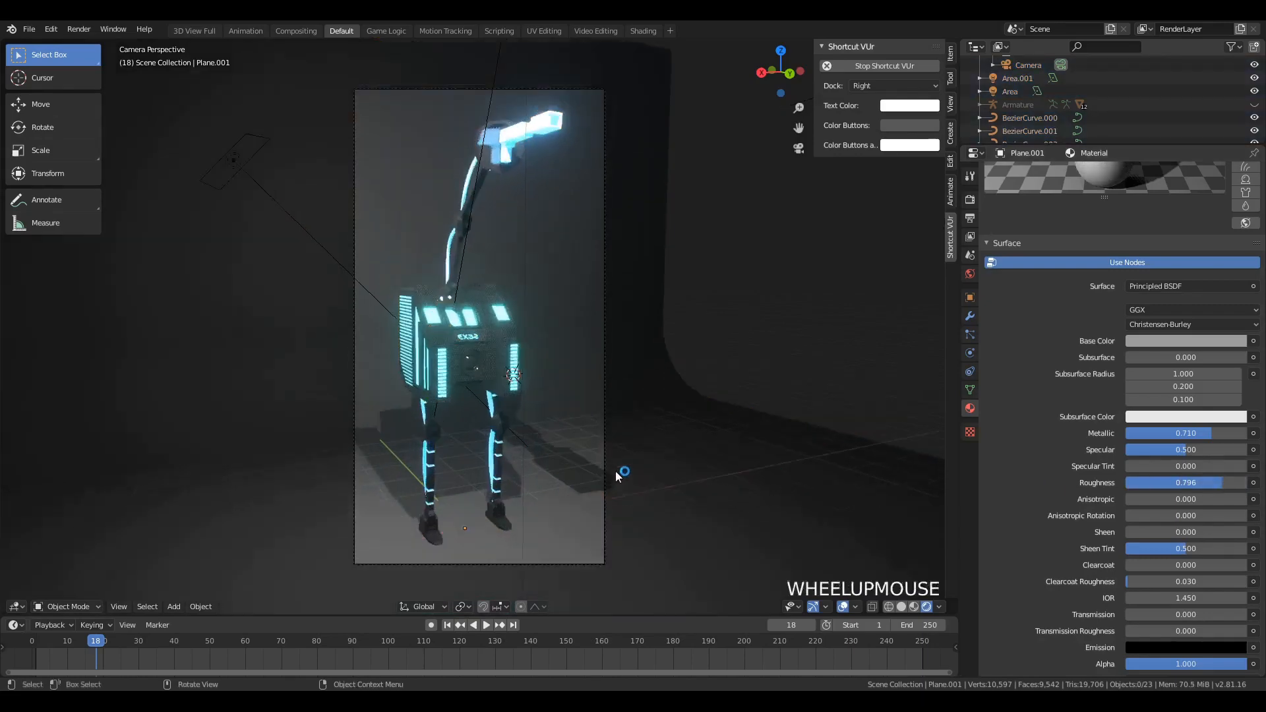
scroll(572, 374, down, 6)
scroll(572, 374, up, 6)
Step: Tint the backdrop's base color a muted blue with hue about 0.540 and saturation about 0.186
click(742, 358)
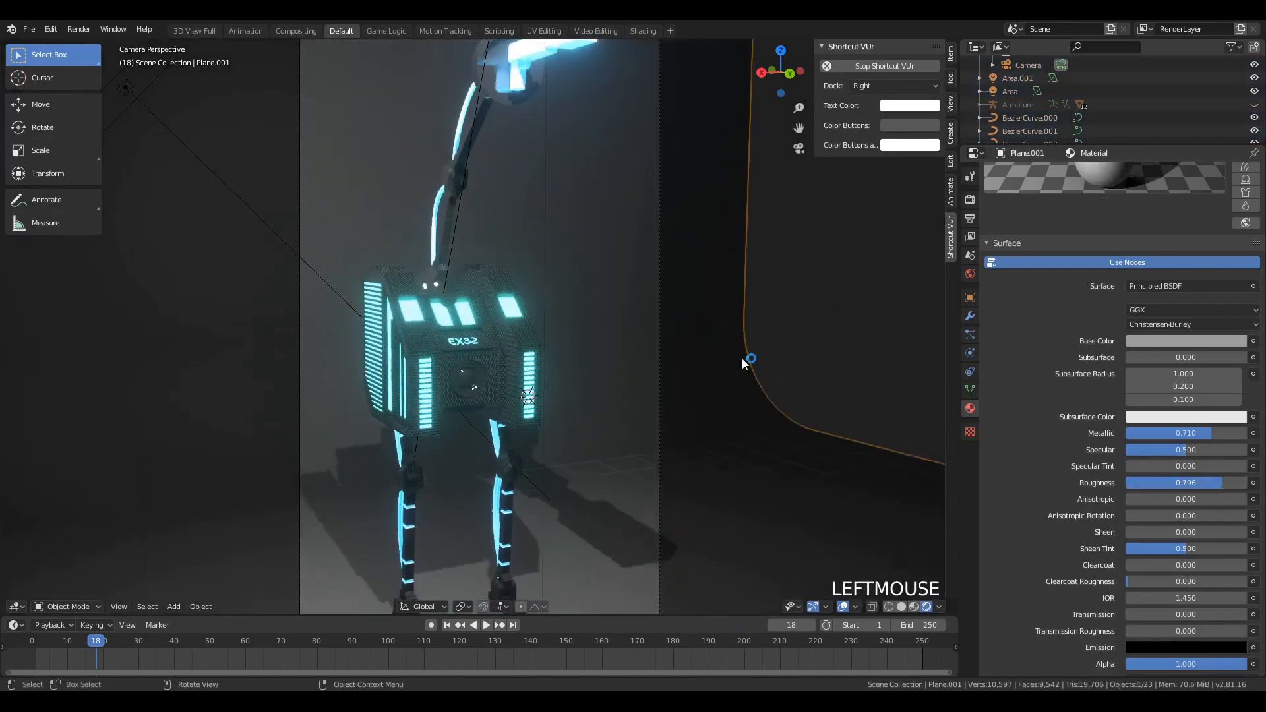
click(1204, 339)
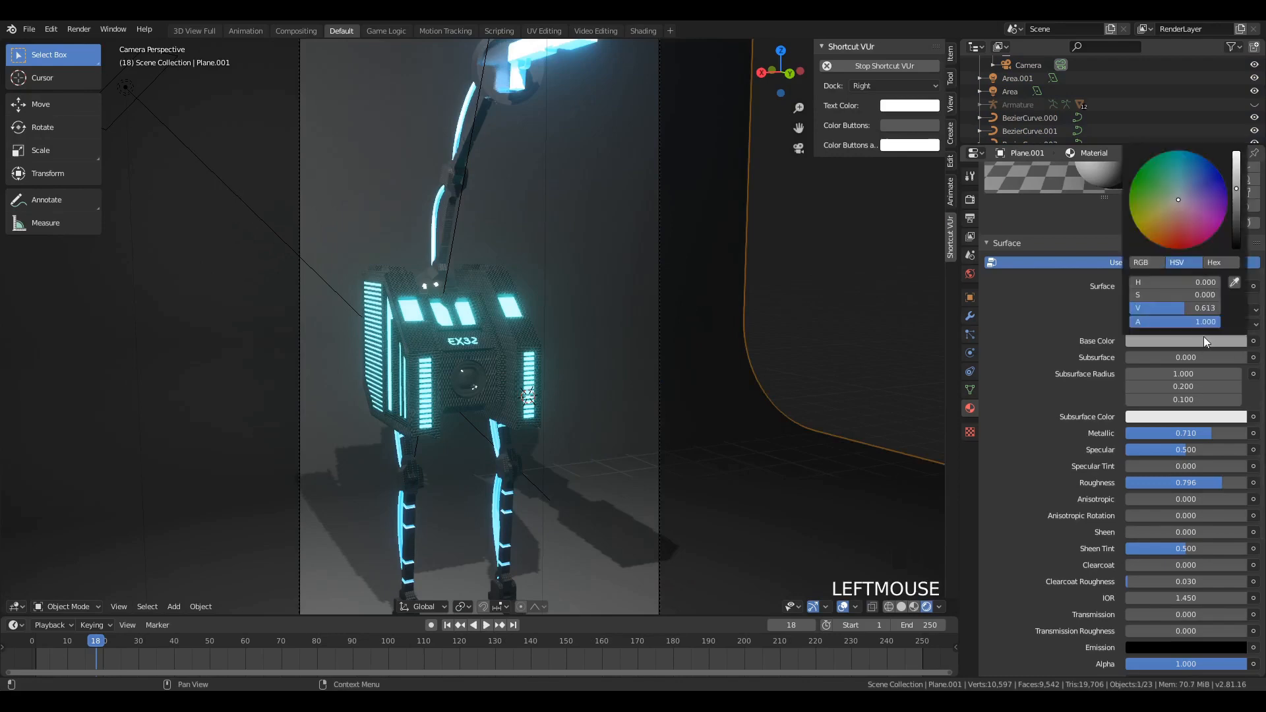
click(1182, 192)
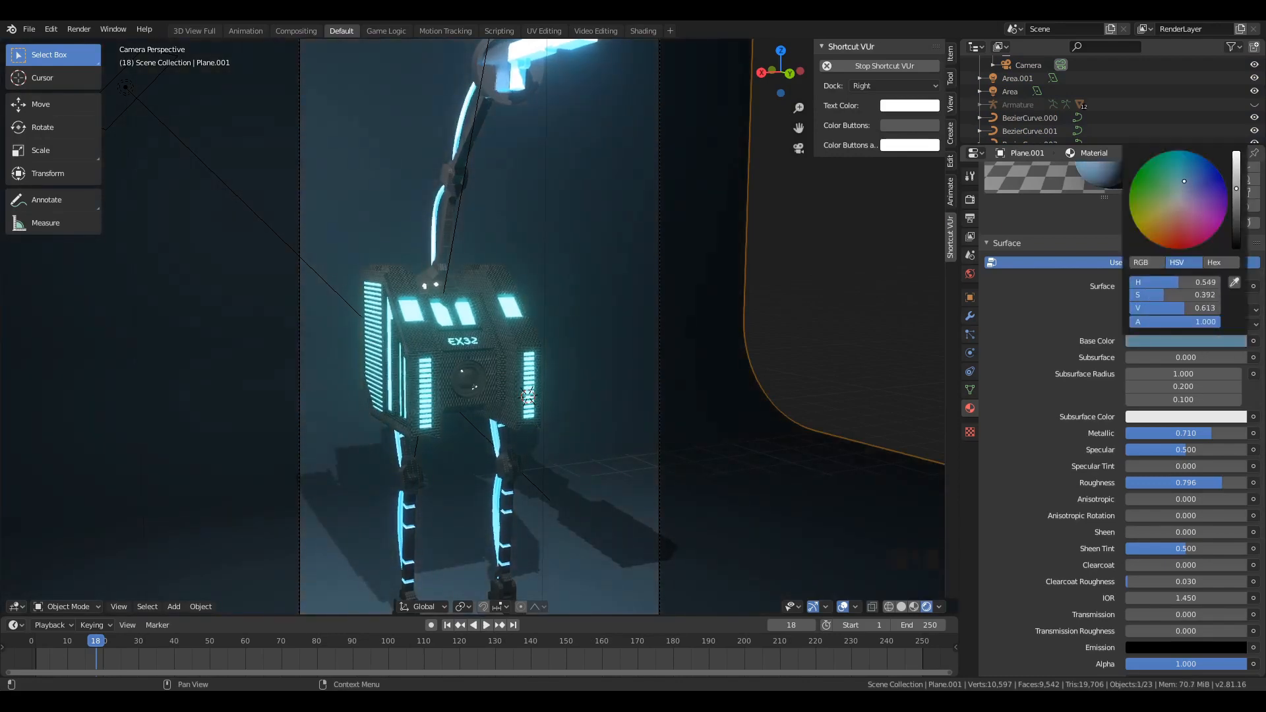
drag(1180, 182, 1182, 170)
mouse_move(1172, 295)
mouse_down()
mouse_move(1159, 295)
mouse_move(1220, 295)
mouse_move(1151, 294)
mouse_up()
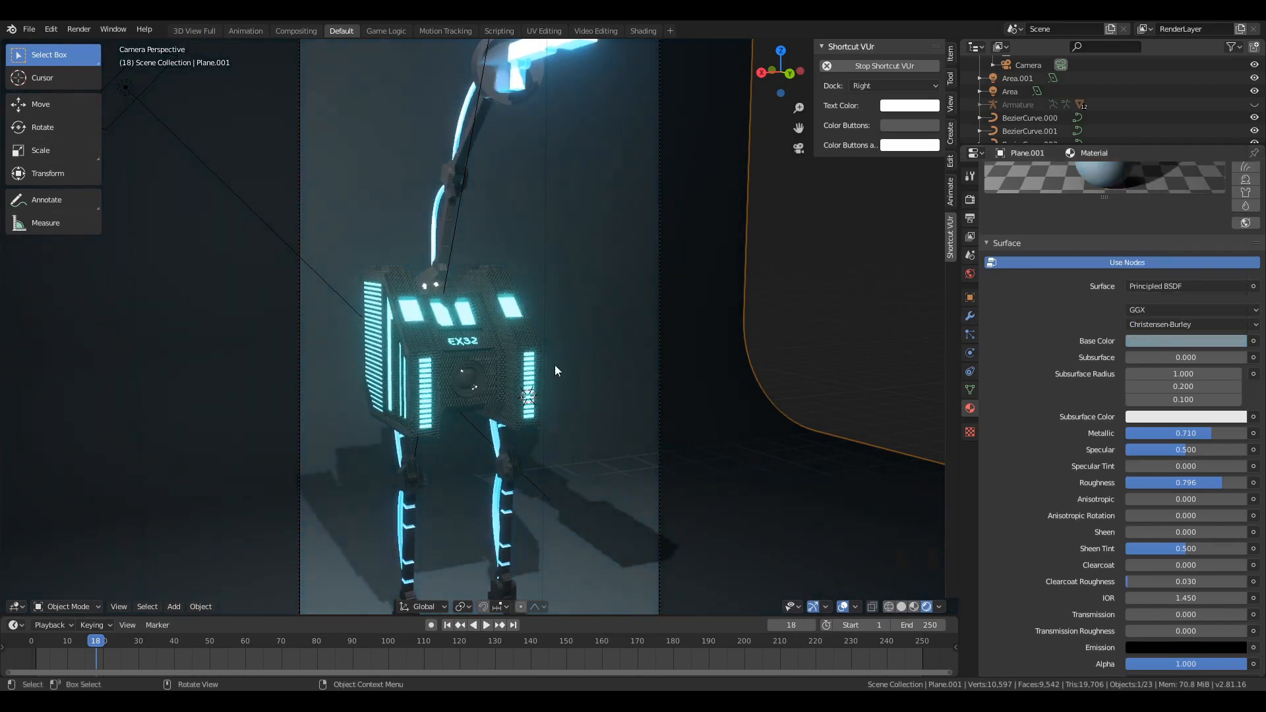
Step: Select the camera and shift it slightly sideways to reframe the robot, leaving nothing selected
scroll(591, 343, down, 3)
click(583, 350)
key(g)
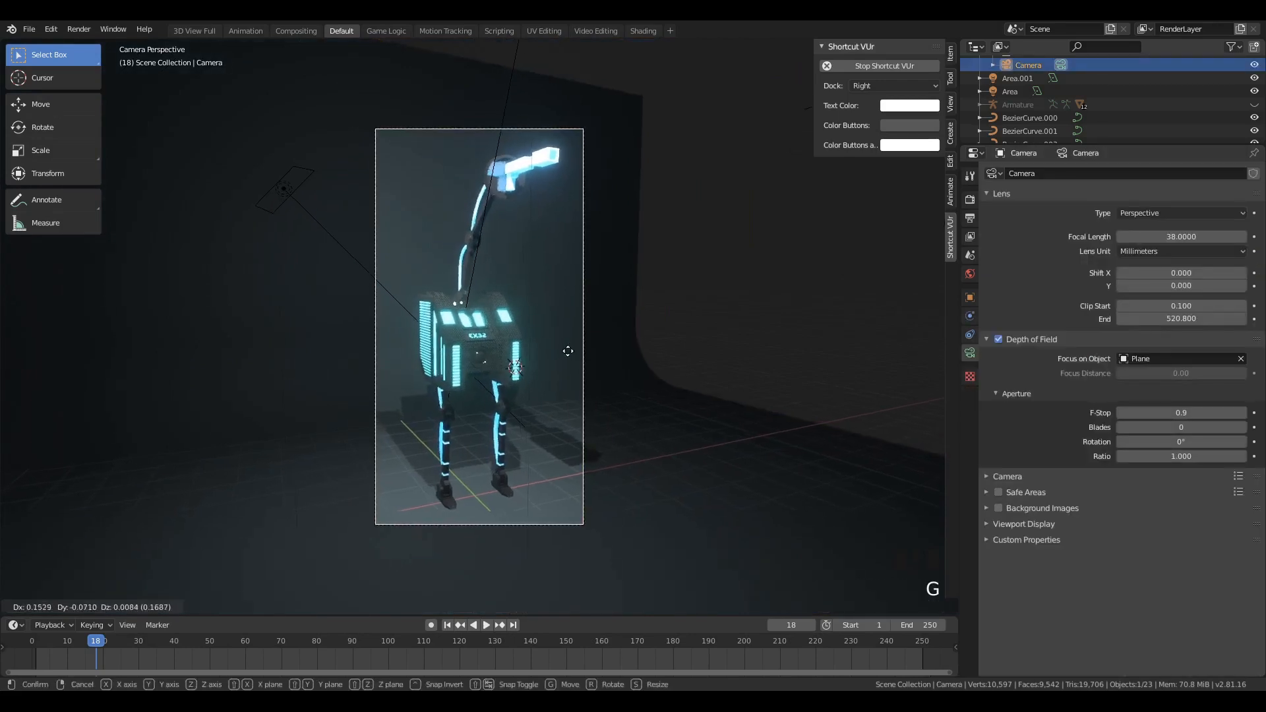
click(559, 354)
key(a)
key(a)
scroll(568, 368, up, 3)
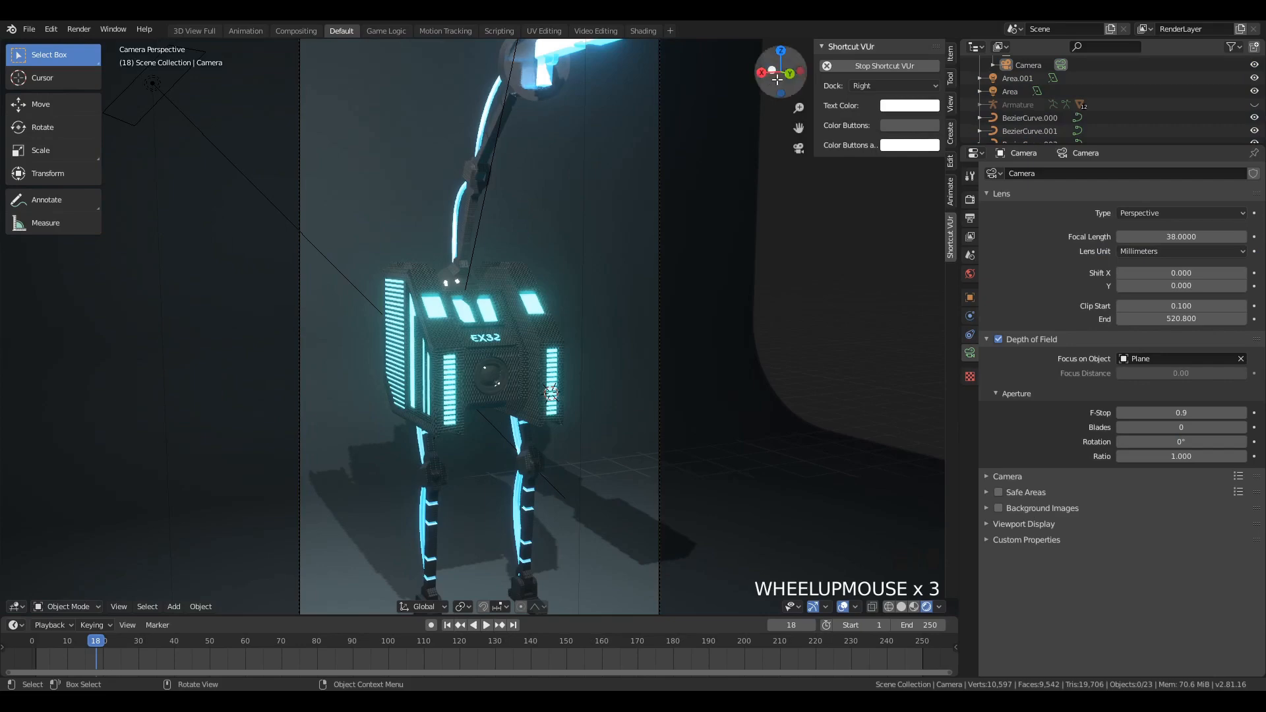
key(z)
scroll(638, 198, down, 5)
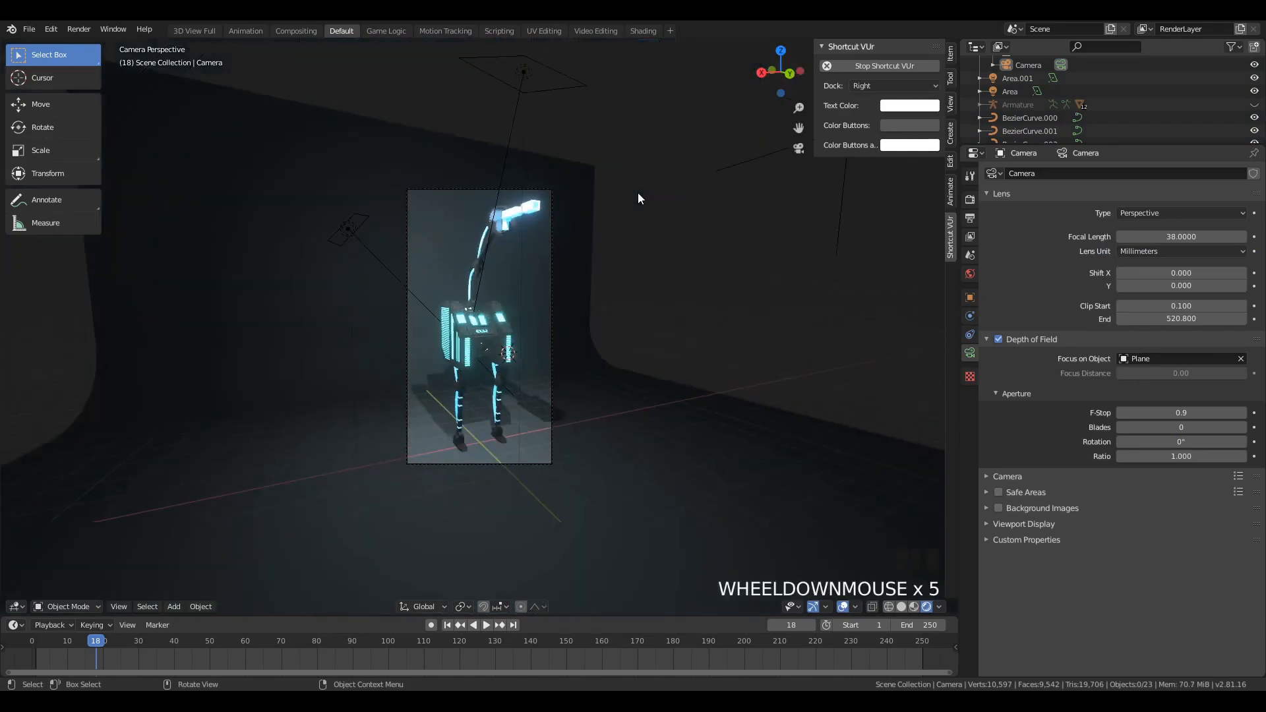
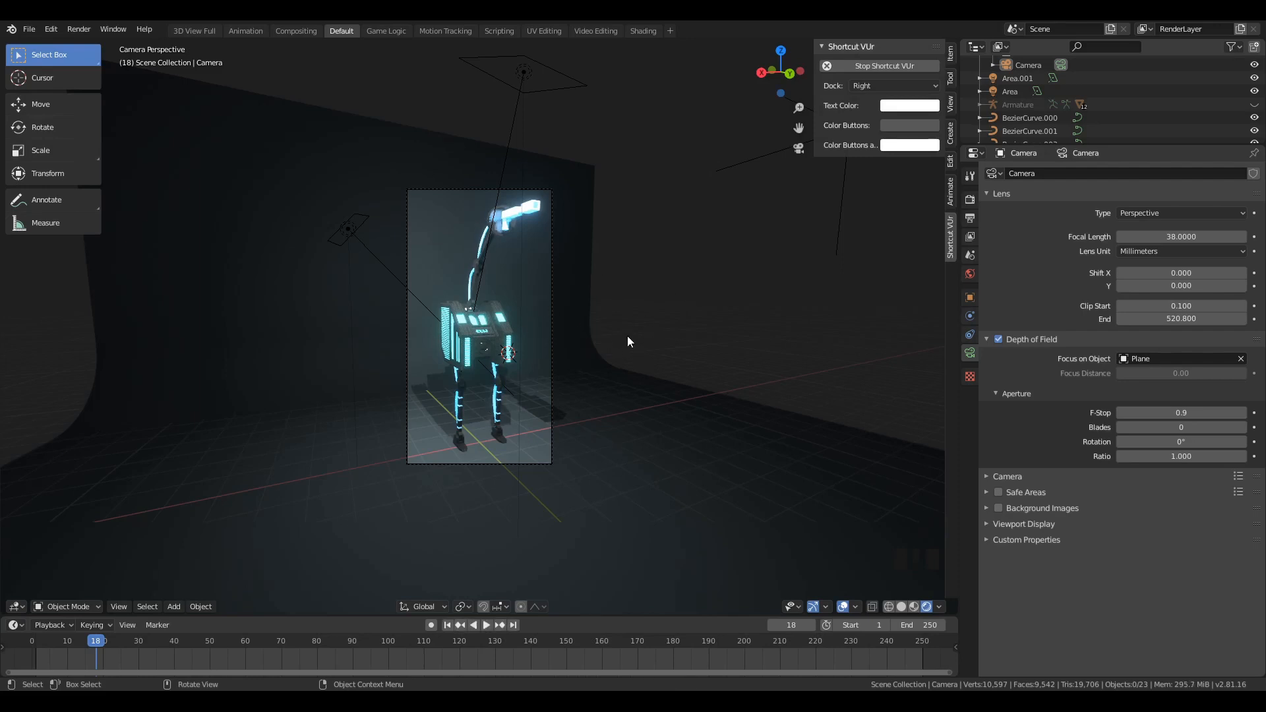
Step: Brighten the backdrop's base color to a very pale blue and deselect everything
click(462, 329)
scroll(422, 323, up, 9)
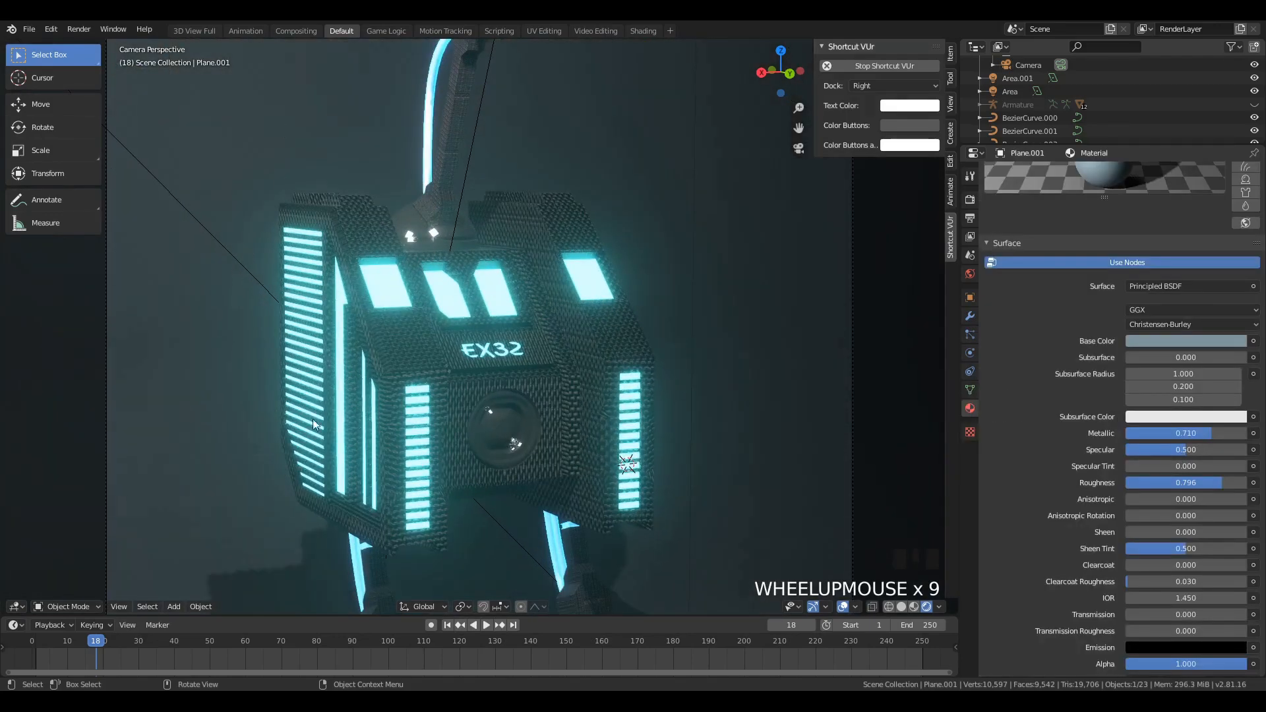
click(1186, 341)
drag(1238, 182, 1237, 152)
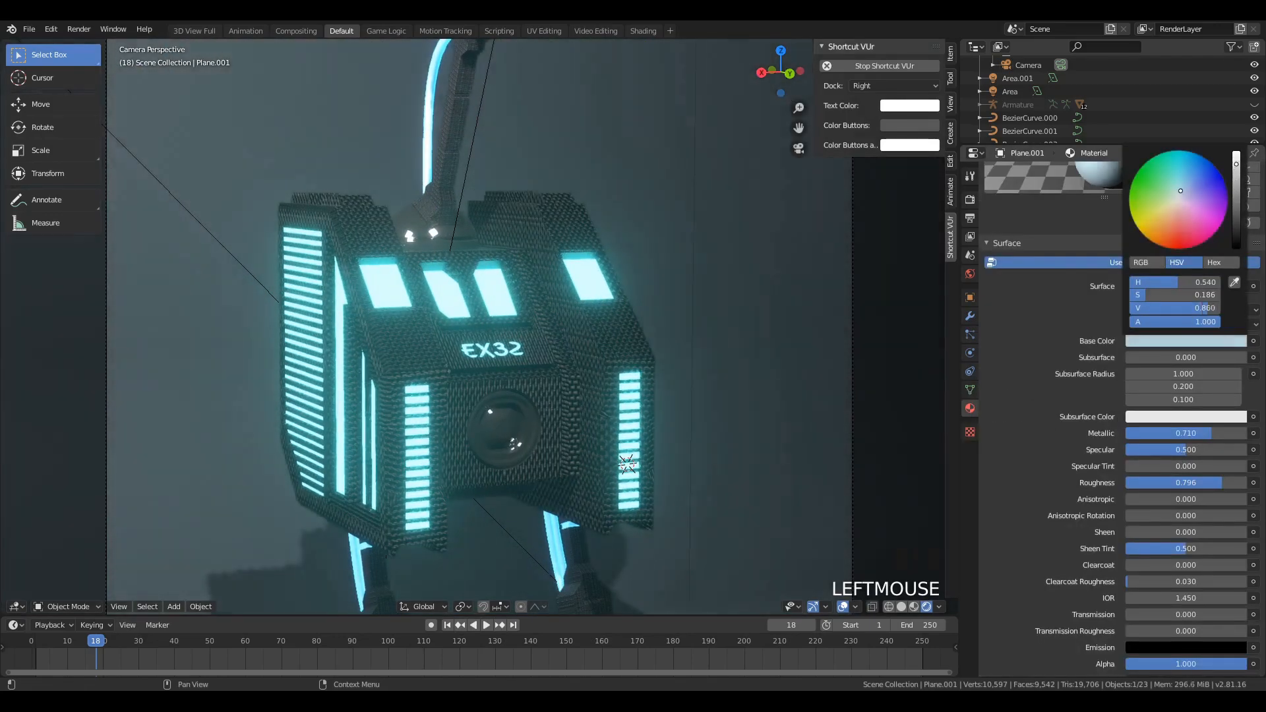
scroll(868, 256, down, 5)
key(a)
key(a)
scroll(509, 392, up, 2)
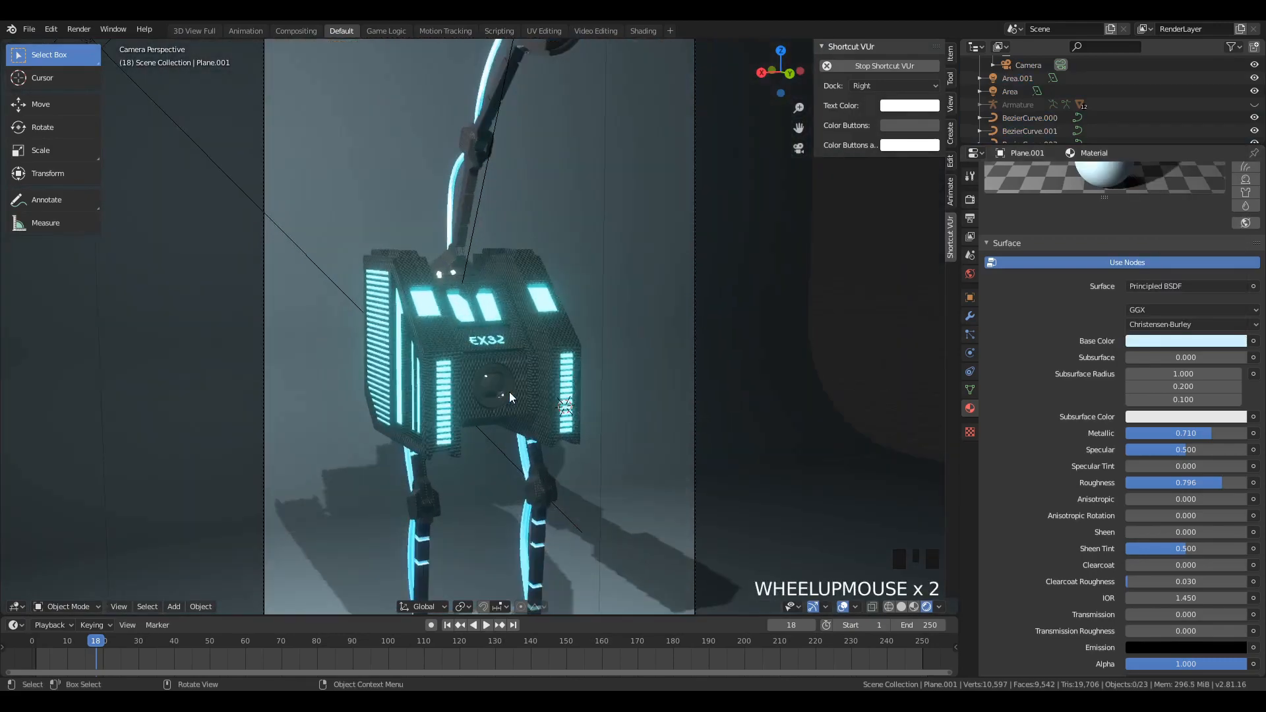
Step: Select the robot's body and lower its accent material's emission strength to 1.300
scroll(334, 319, down, 2)
scroll(440, 284, up, 5)
scroll(441, 284, down, 5)
scroll(584, 247, up, 6)
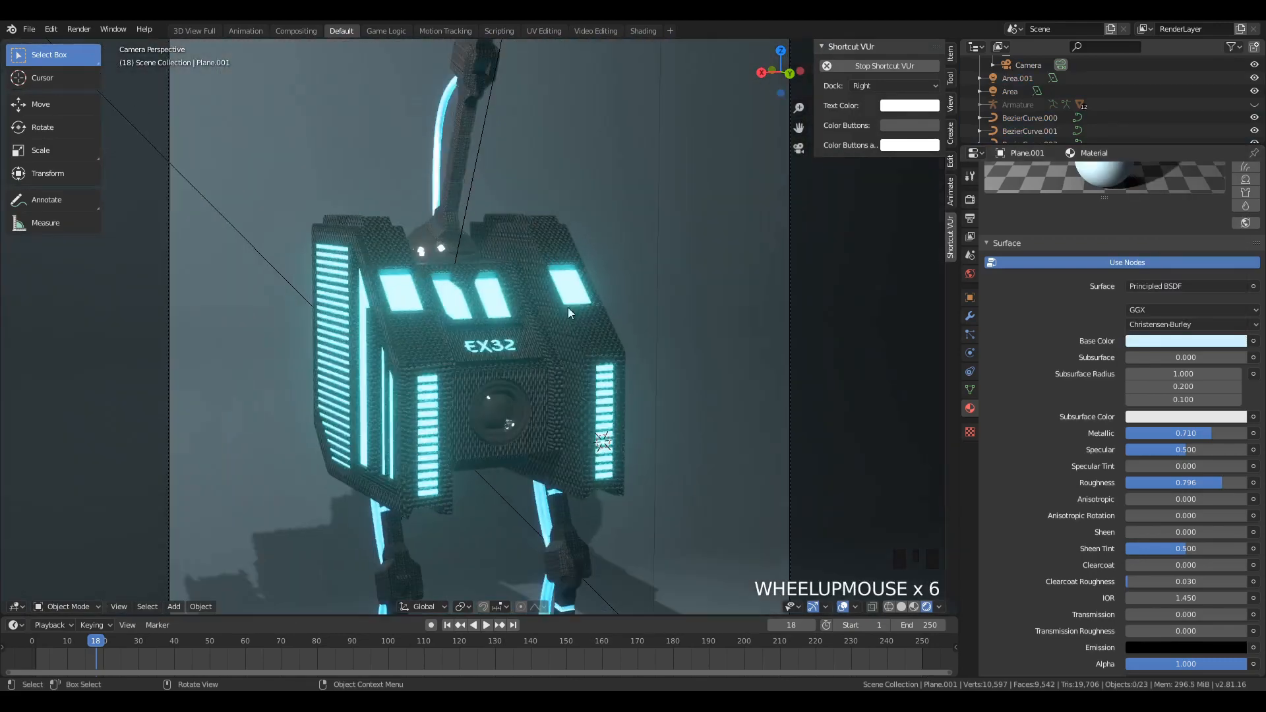
click(567, 287)
drag(1184, 463, 1146, 463)
Step: Darken the base color of the body's lens material to a value of about 0.260
click(515, 418)
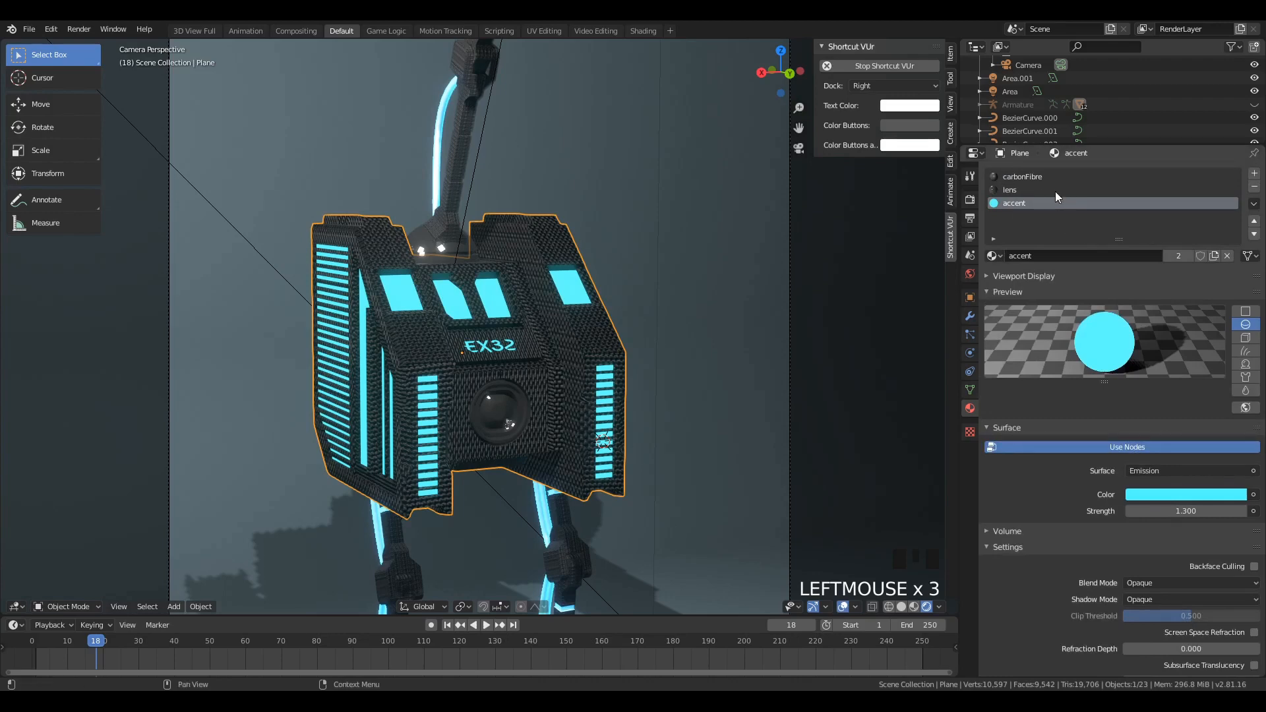
click(1055, 190)
click(1193, 525)
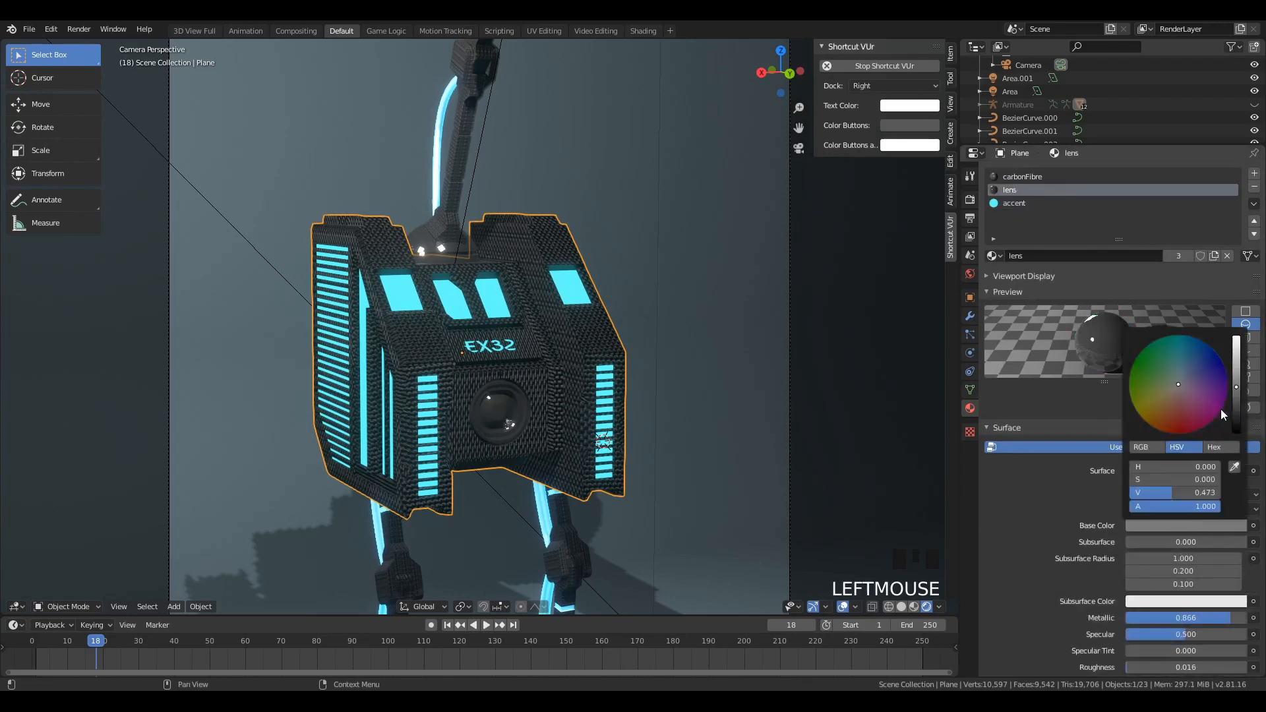
drag(1237, 412, 1236, 409)
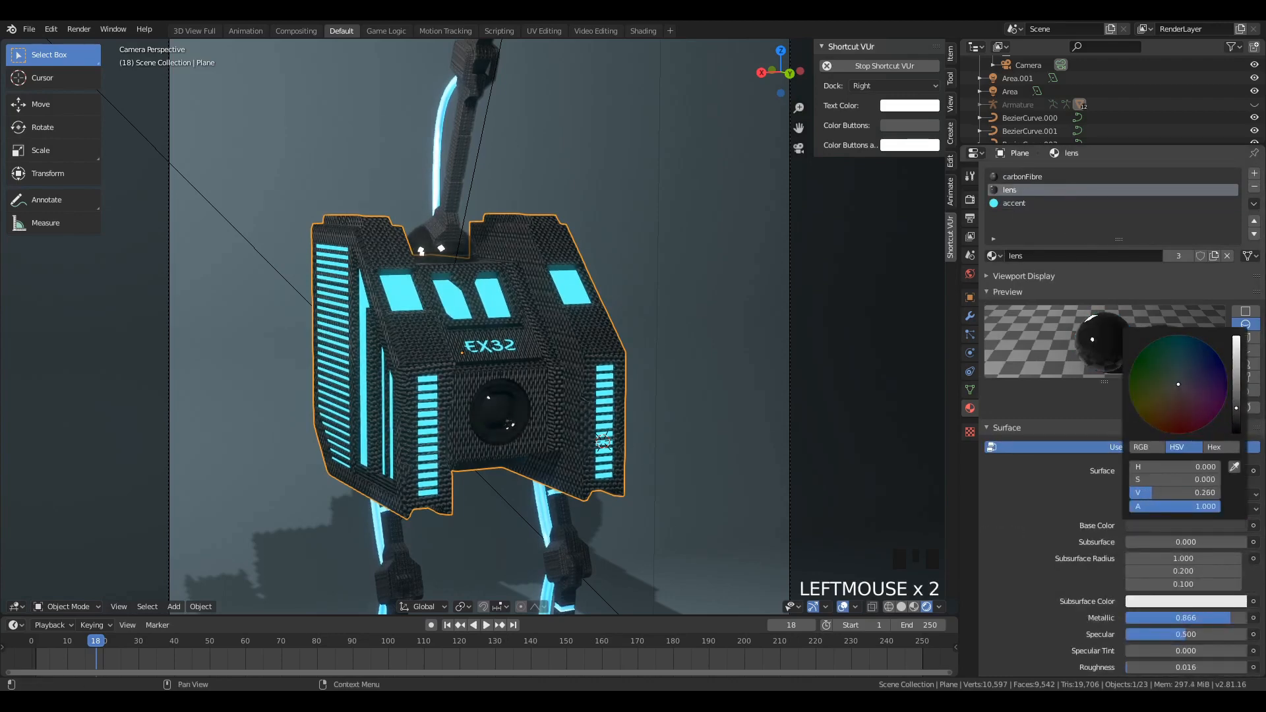
scroll(587, 414, down, 3)
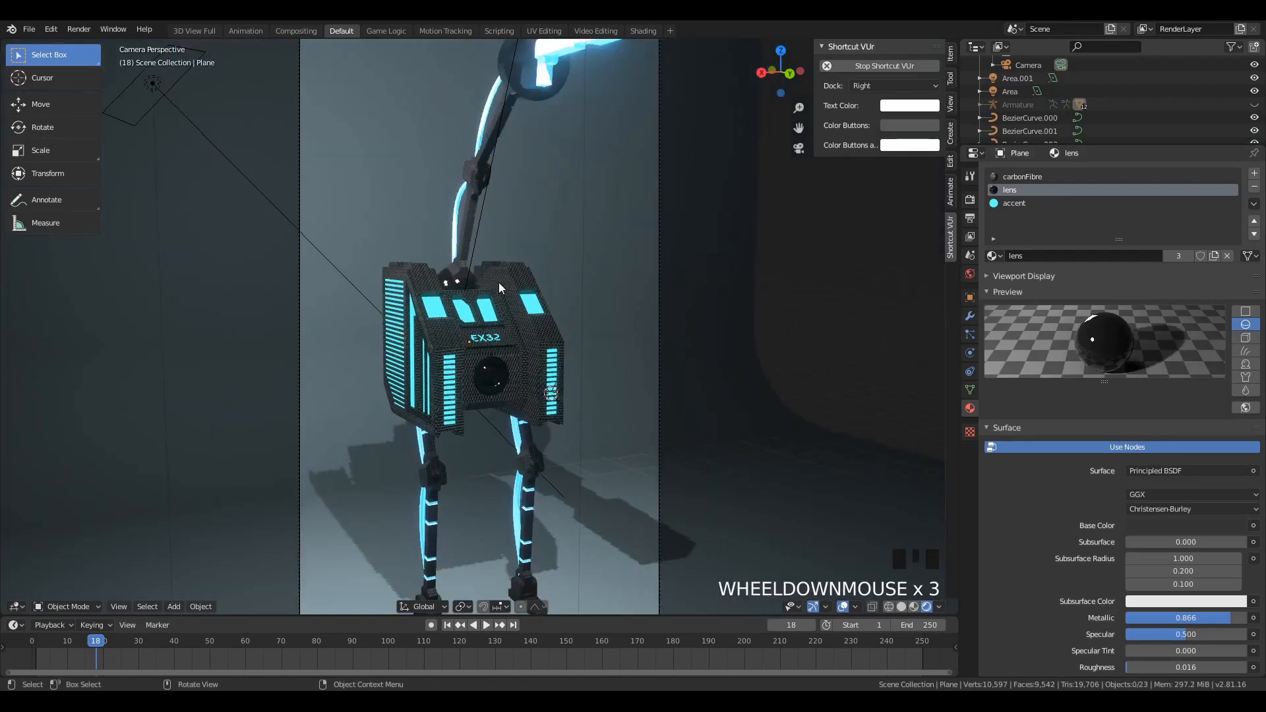
Step: Assign the carbonFibre material to the sphere at the base of the robot's neck and leave nothing selected
click(452, 290)
click(452, 290)
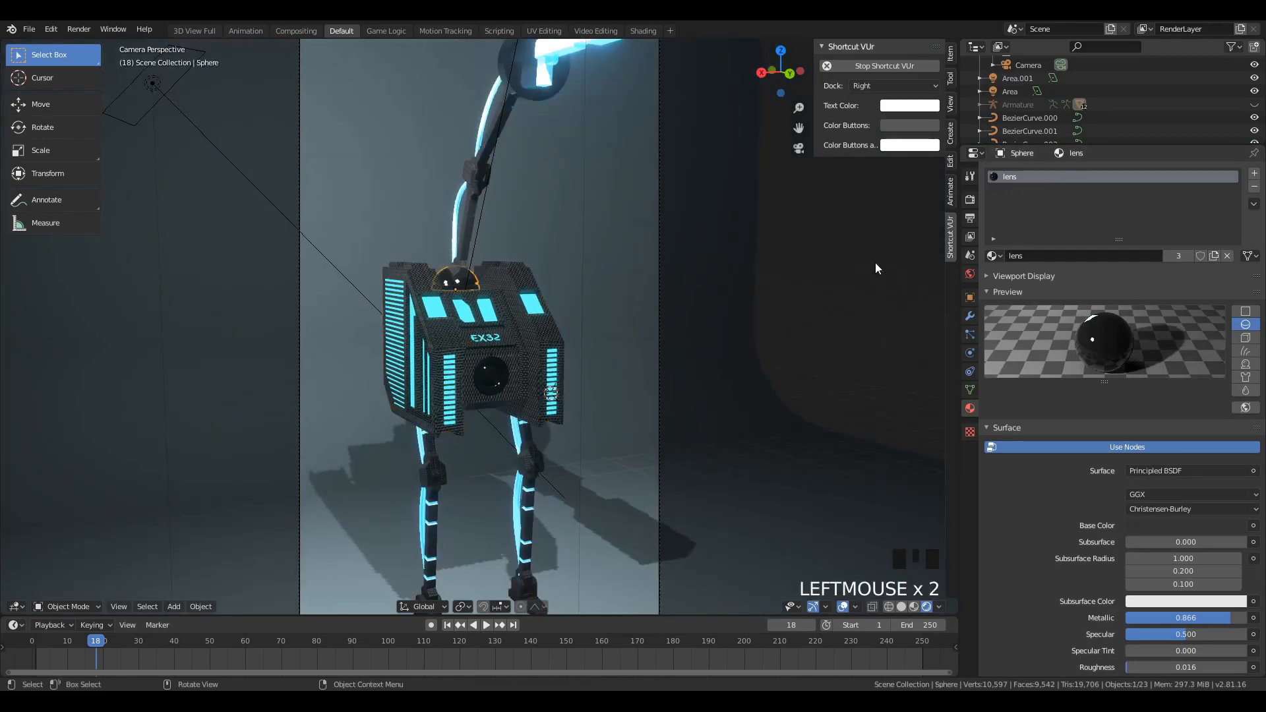
click(993, 256)
click(1026, 300)
scroll(491, 296, up, 2)
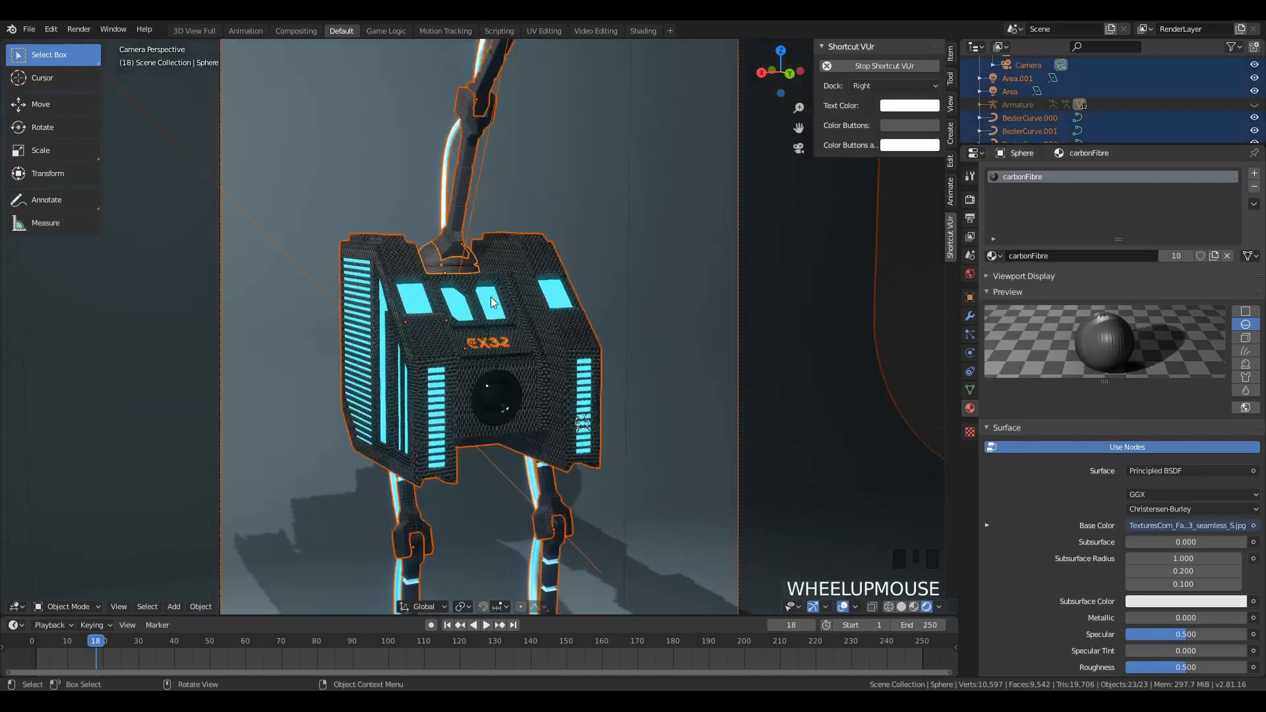
scroll(470, 258, down, 1)
scroll(524, 429, down, 2)
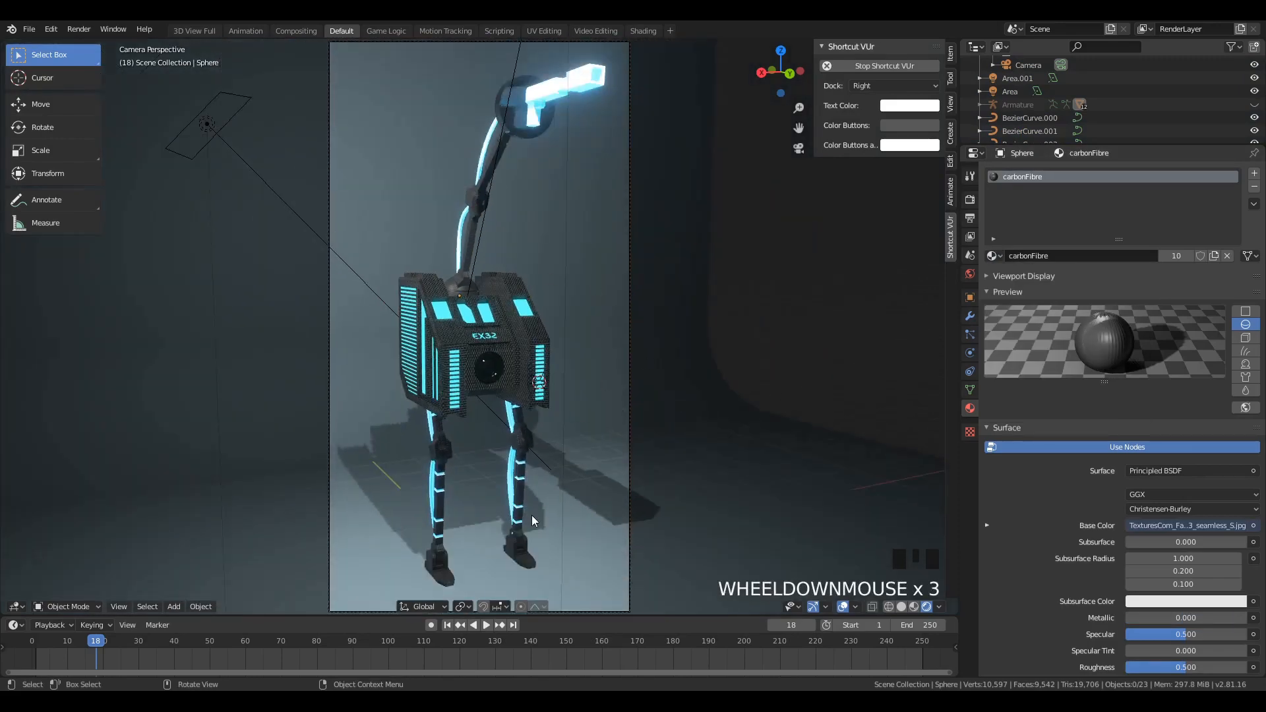
scroll(462, 217, down, 1)
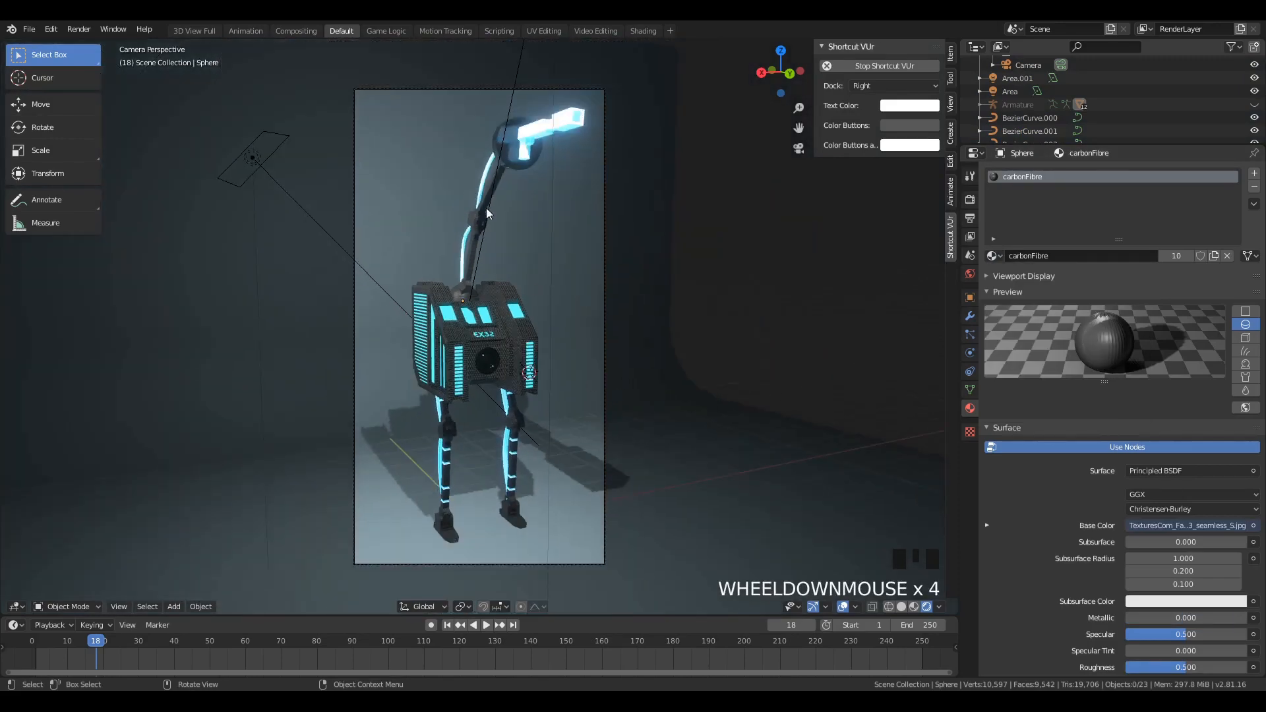
middle_drag(433, 266, 379, 243)
click(640, 326)
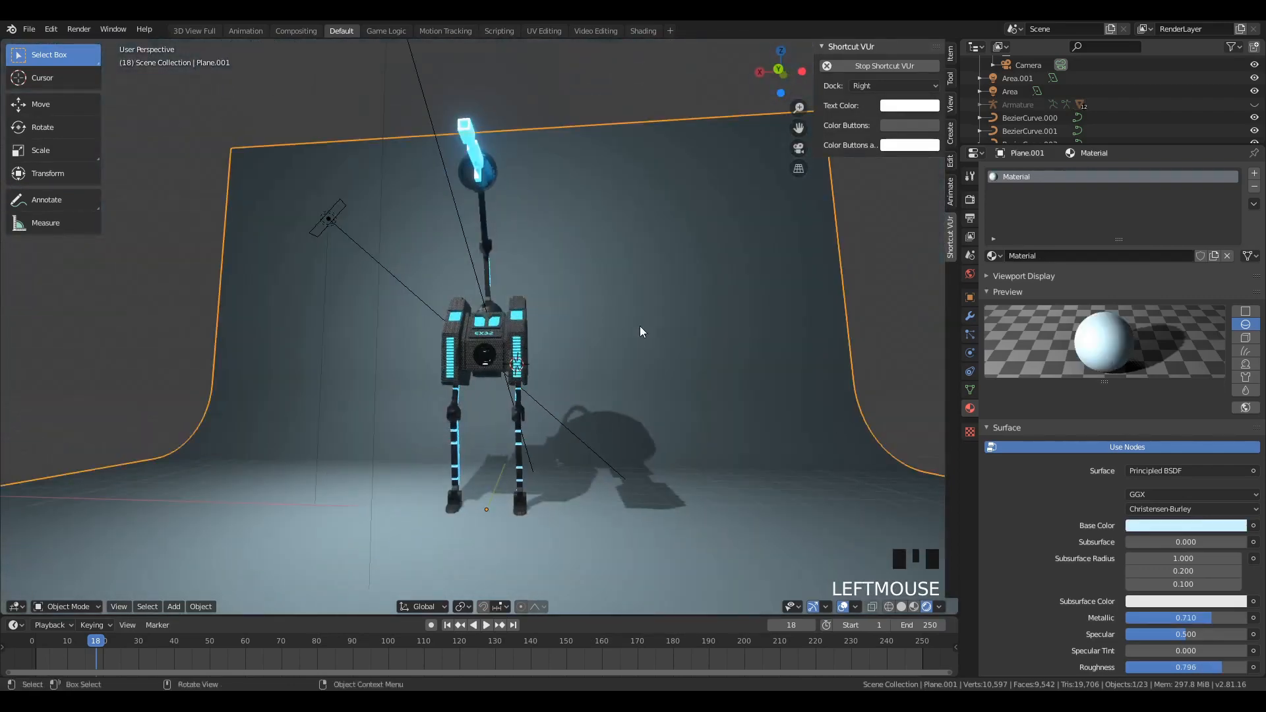
key(KP_0)
scroll(519, 351, down, 4)
Step: Select the robot's body, raise its accent material's emission strength to 4.700, and deselect everything
scroll(352, 429, up, 12)
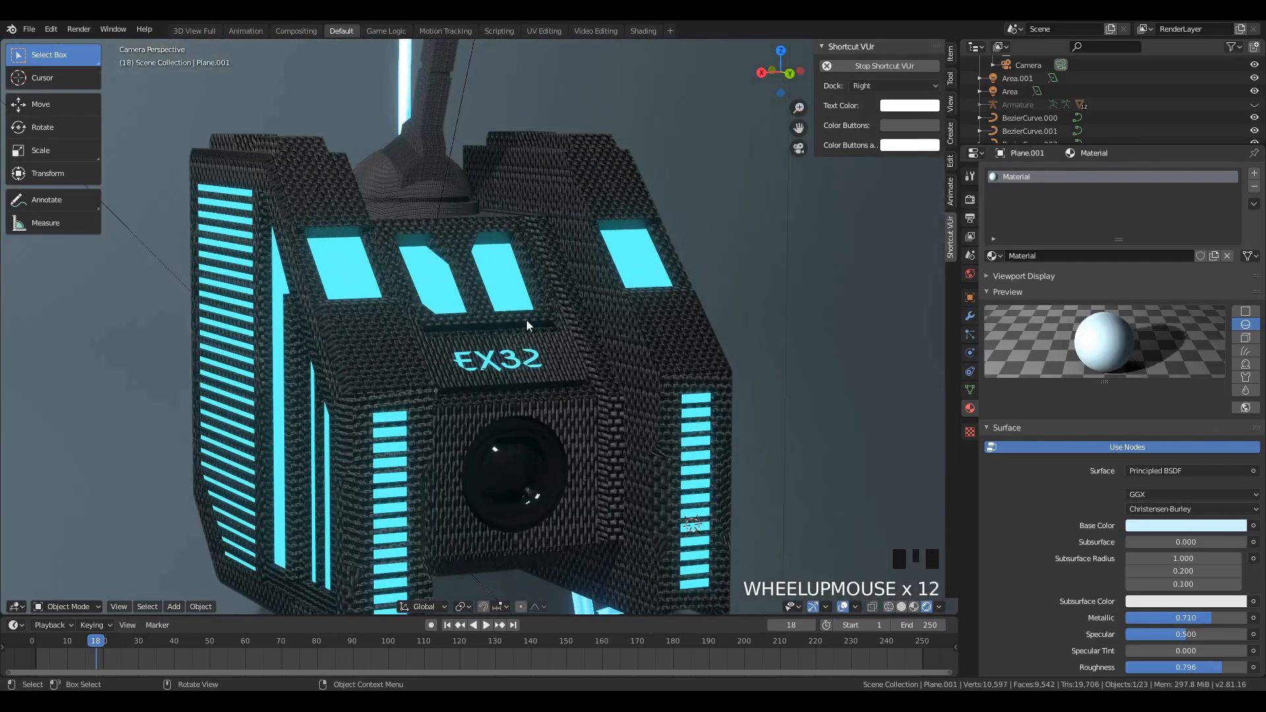
click(671, 326)
click(1087, 192)
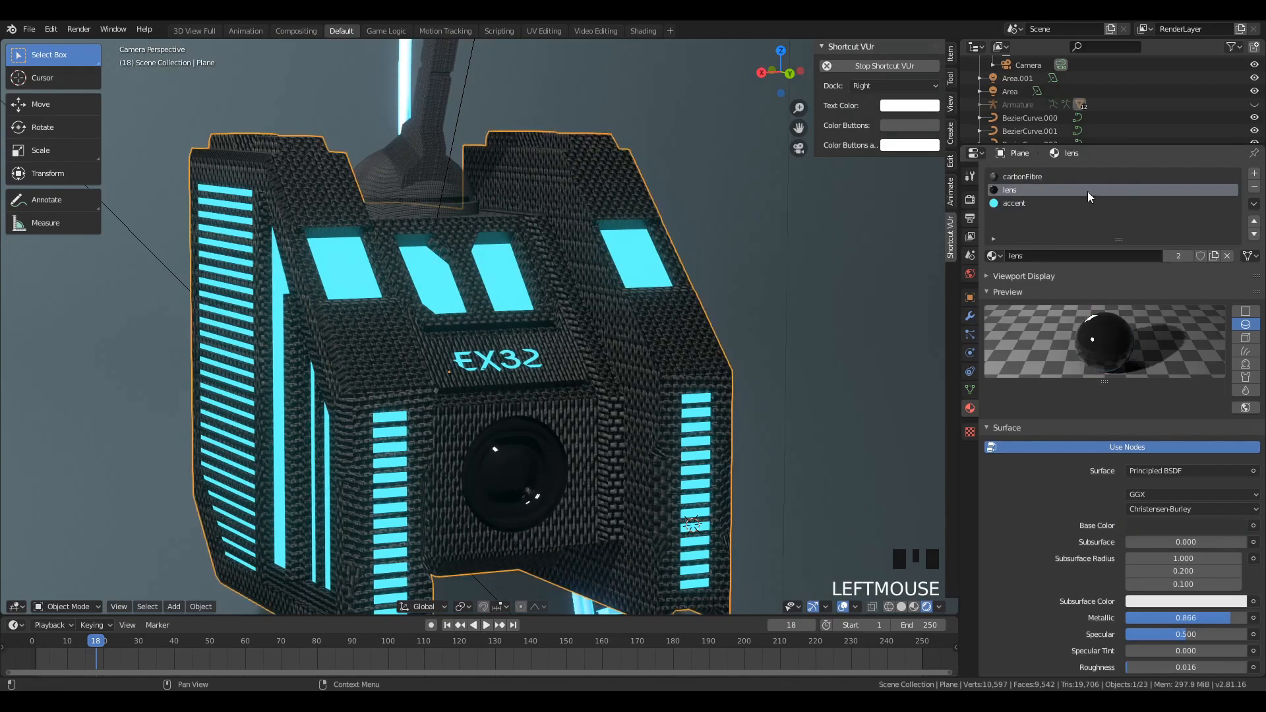
click(1036, 203)
scroll(724, 226, down, 5)
scroll(657, 386, up, 4)
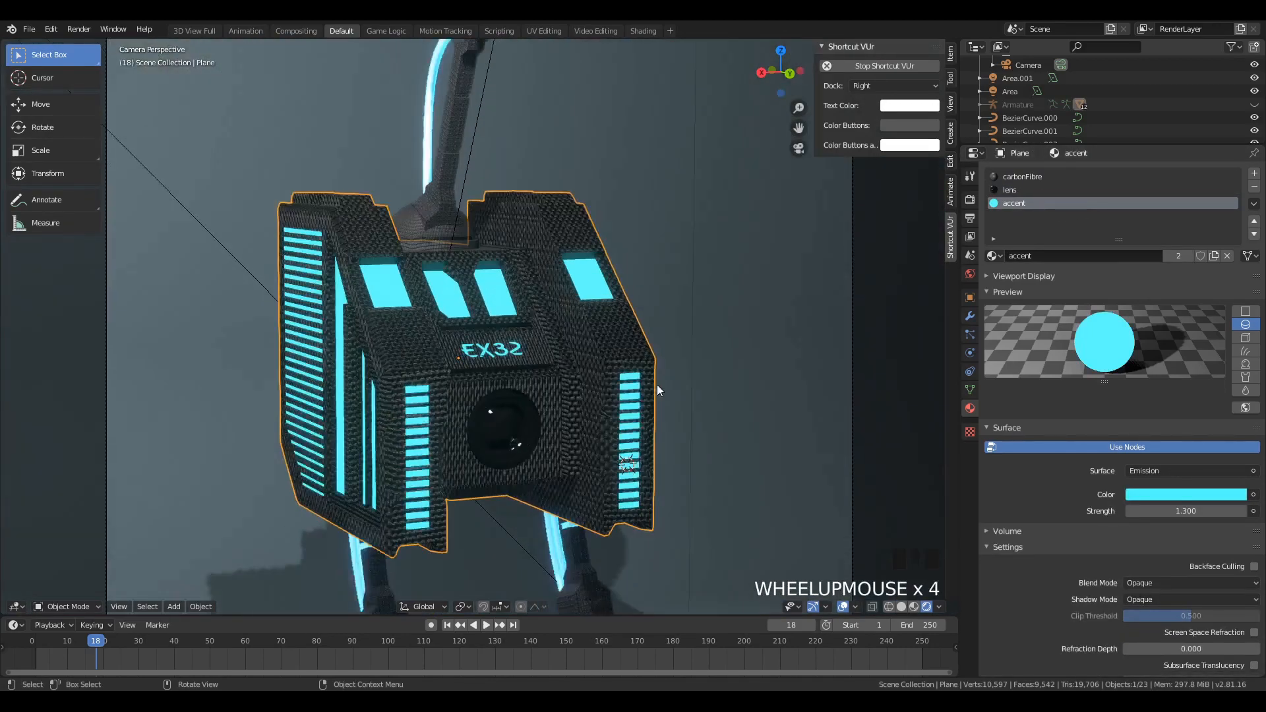
scroll(657, 385, down, 1)
drag(1173, 509, 1187, 509)
scroll(706, 442, down, 6)
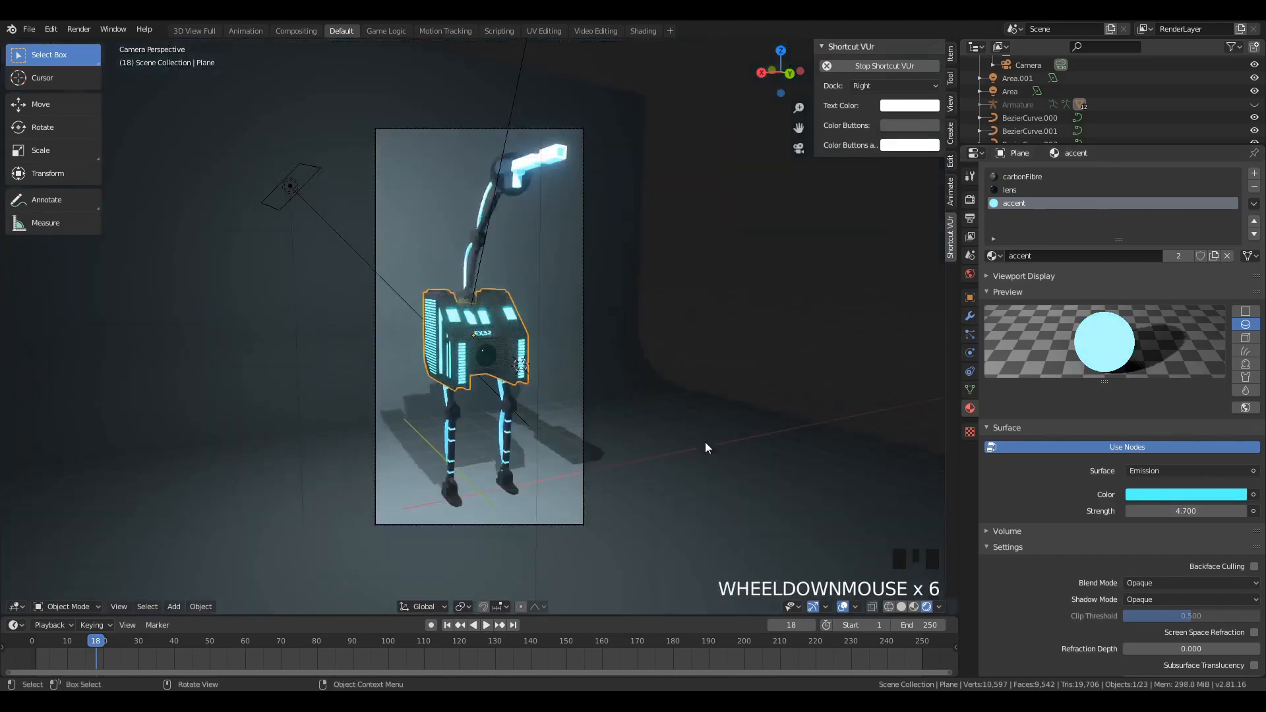
key(alt+a)
scroll(517, 468, up, 4)
scroll(593, 435, down, 5)
scroll(664, 431, up, 1)
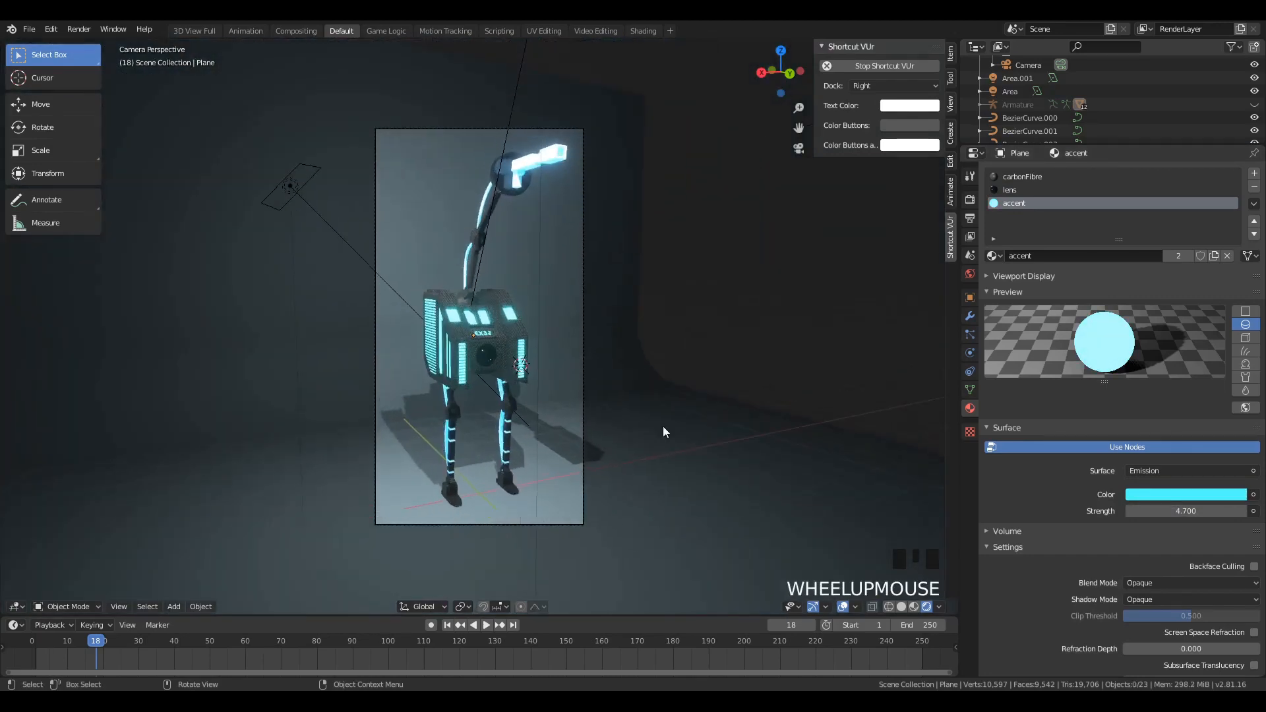
Step: Select the area light above the robot and scale it up by a factor of 1.330
click(595, 422)
scroll(521, 211, down, 2)
click(533, 70)
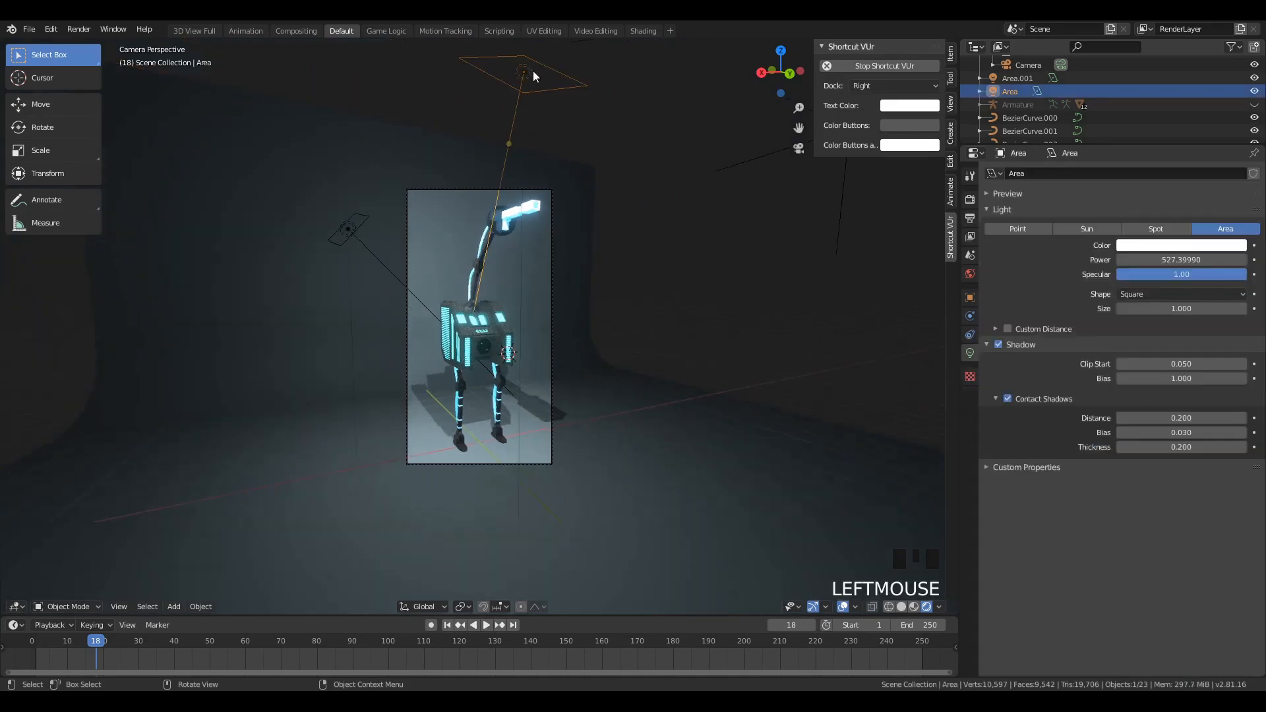
key(s)
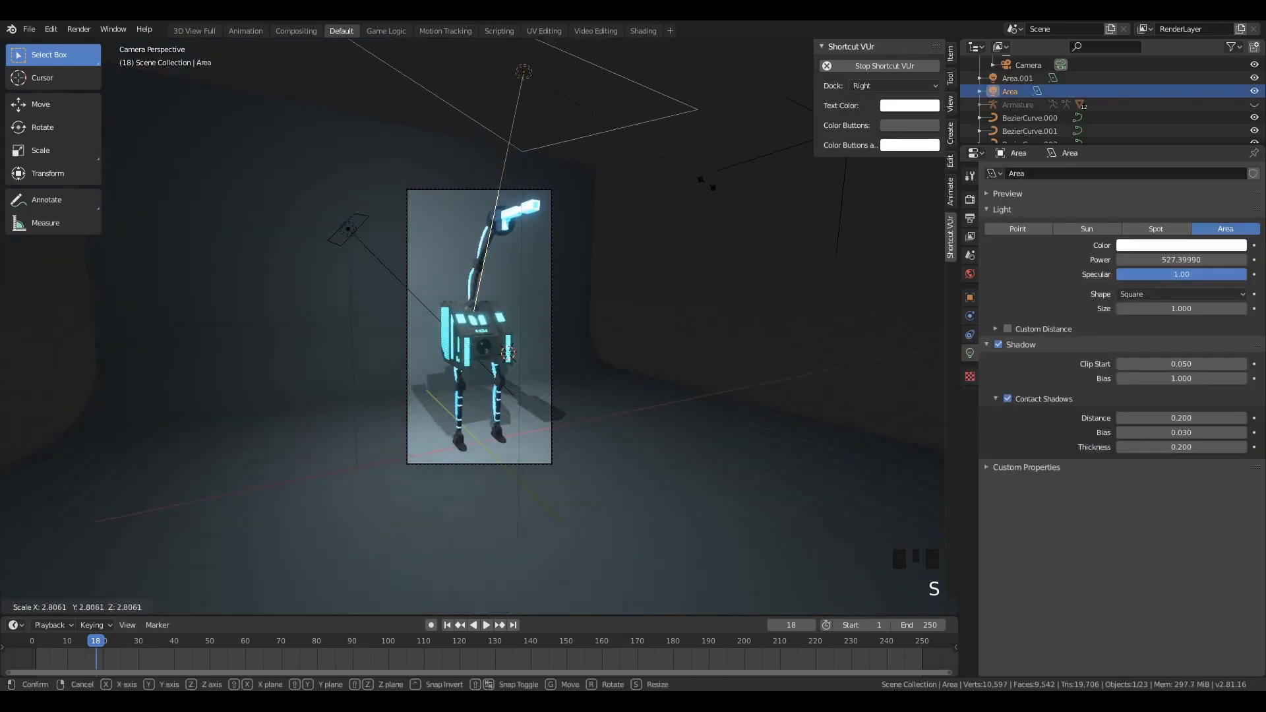
click(622, 159)
Step: Reposition the overhead area light in three moves, shifting it toward negative X and slightly higher above the robot
key(g)
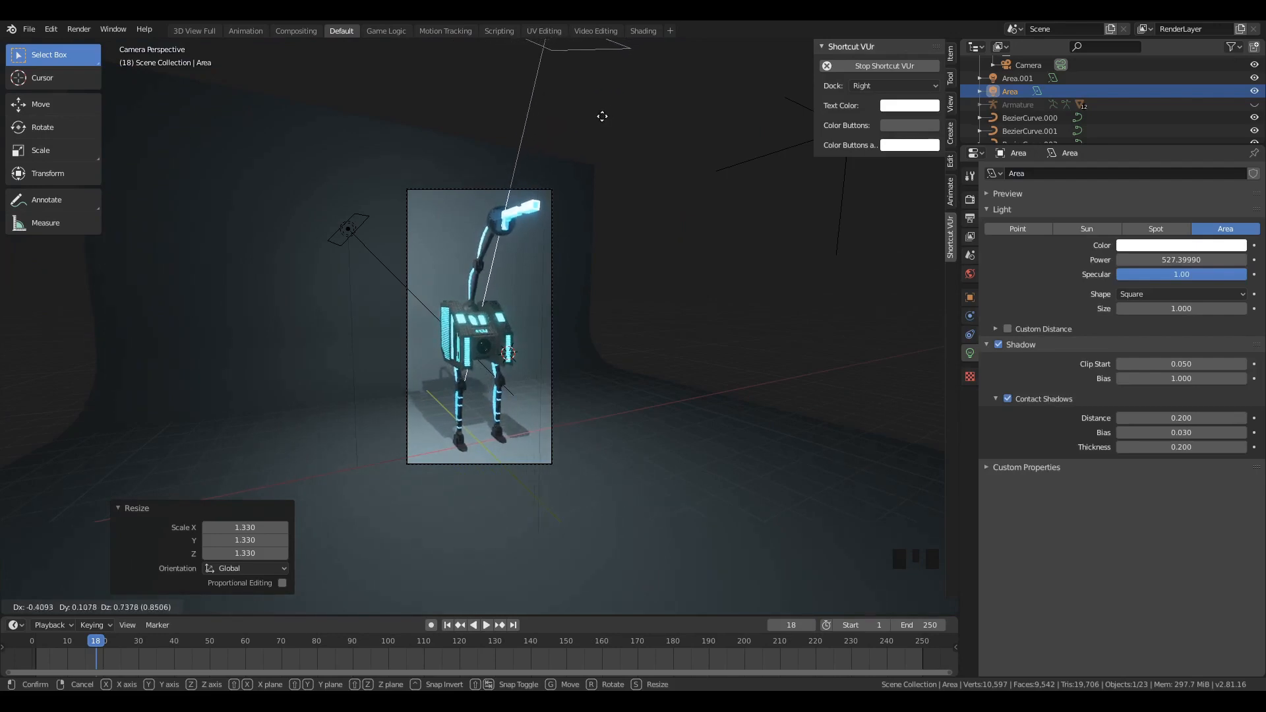
click(589, 144)
key(g)
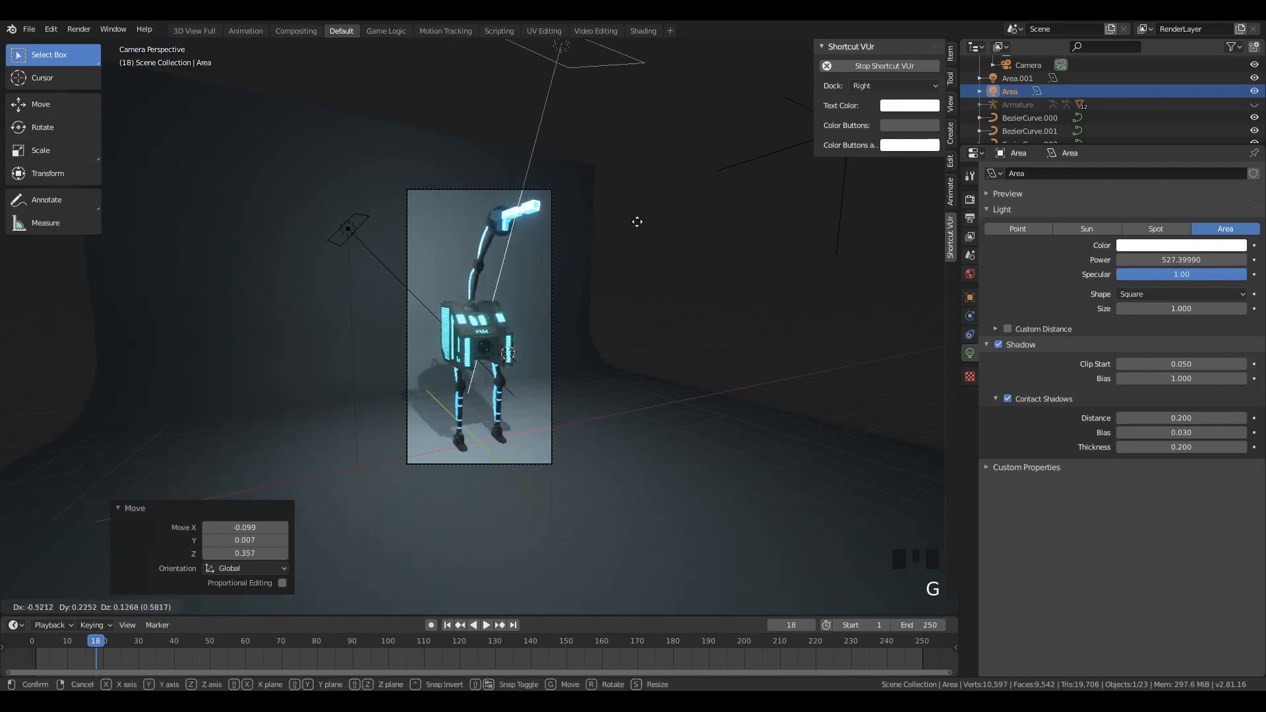
click(640, 207)
scroll(611, 270, up, 3)
key(g)
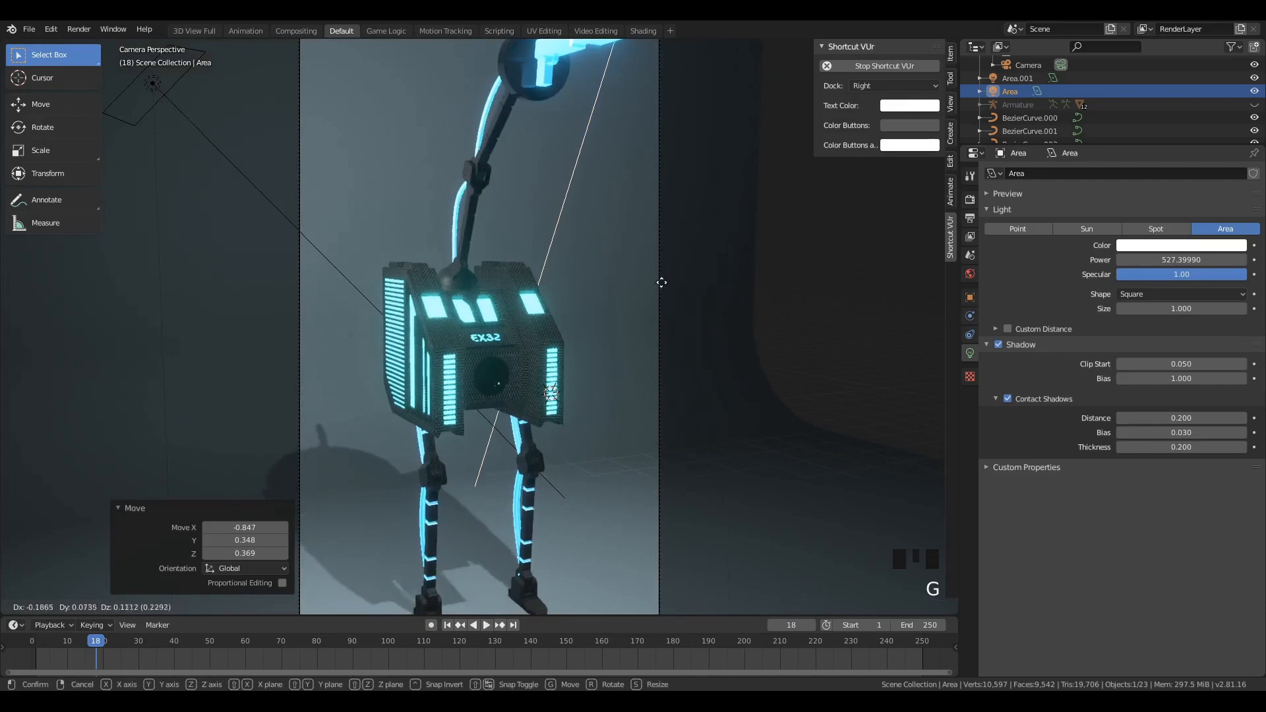
click(646, 287)
Step: Select the robot's body and switch to the Shading workspace to show its material nodes
scroll(574, 330, up, 4)
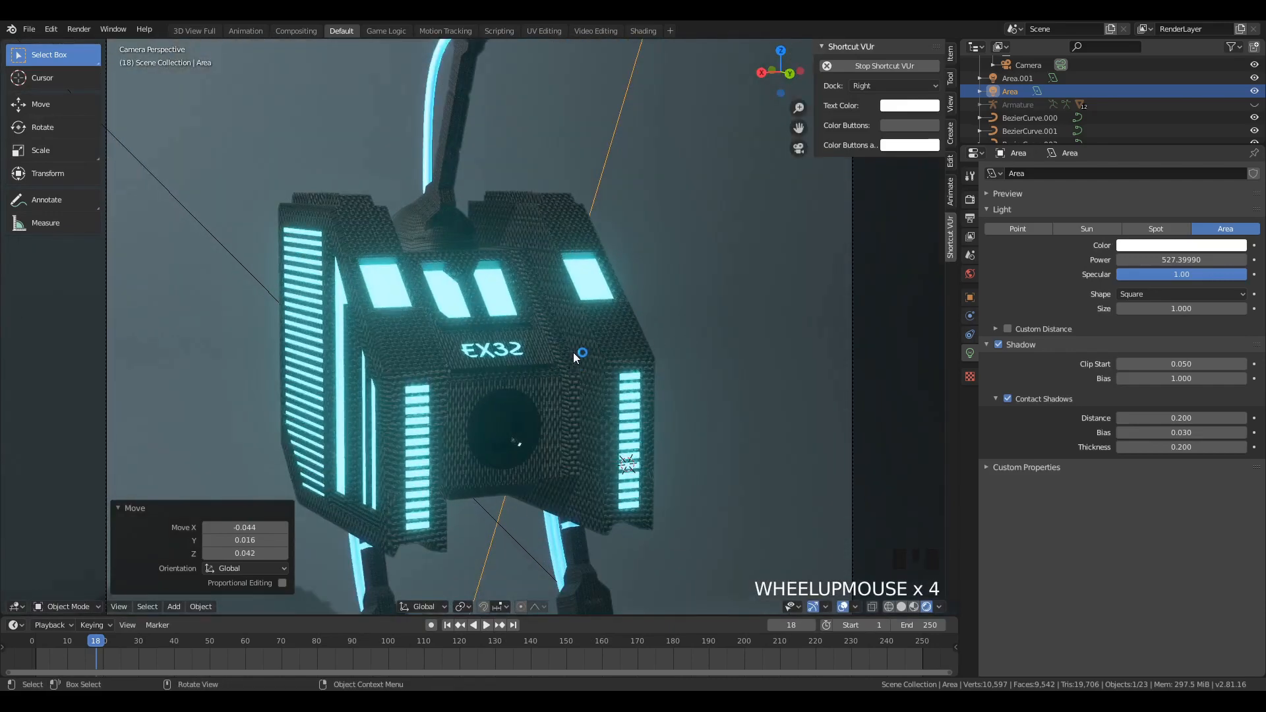
click(573, 352)
click(643, 31)
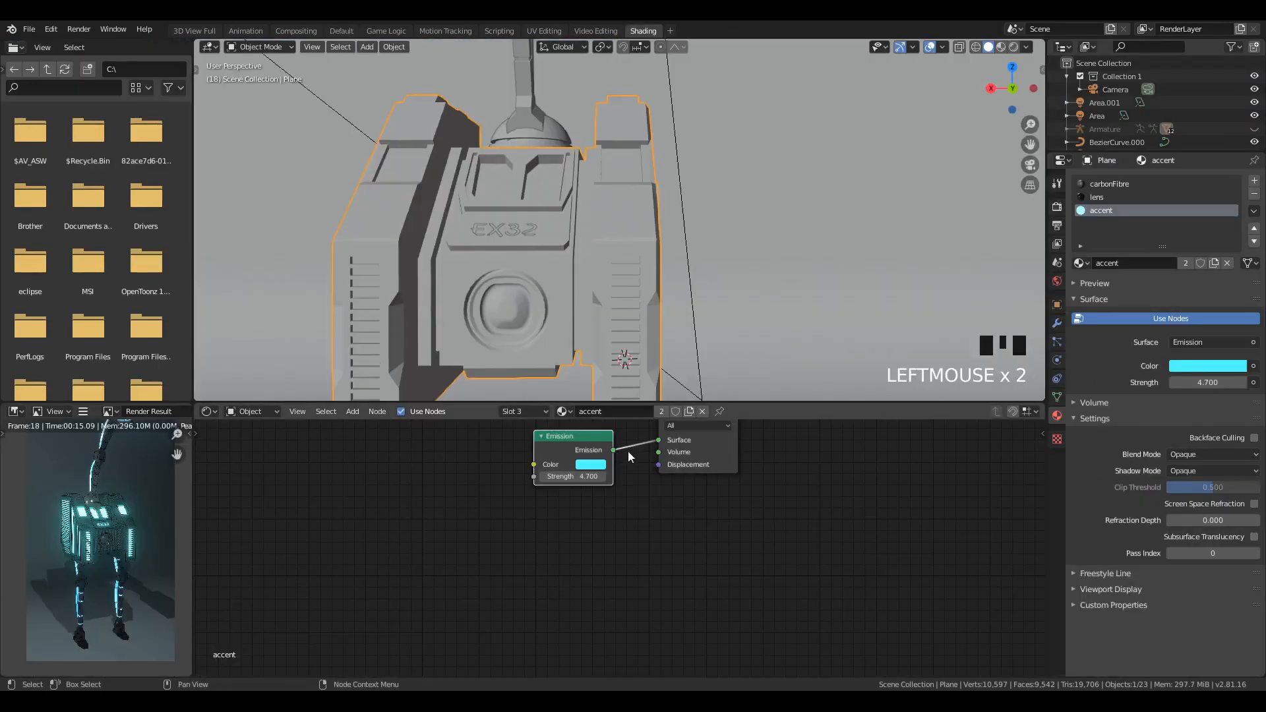
scroll(639, 211, down, 10)
scroll(608, 366, up, 2)
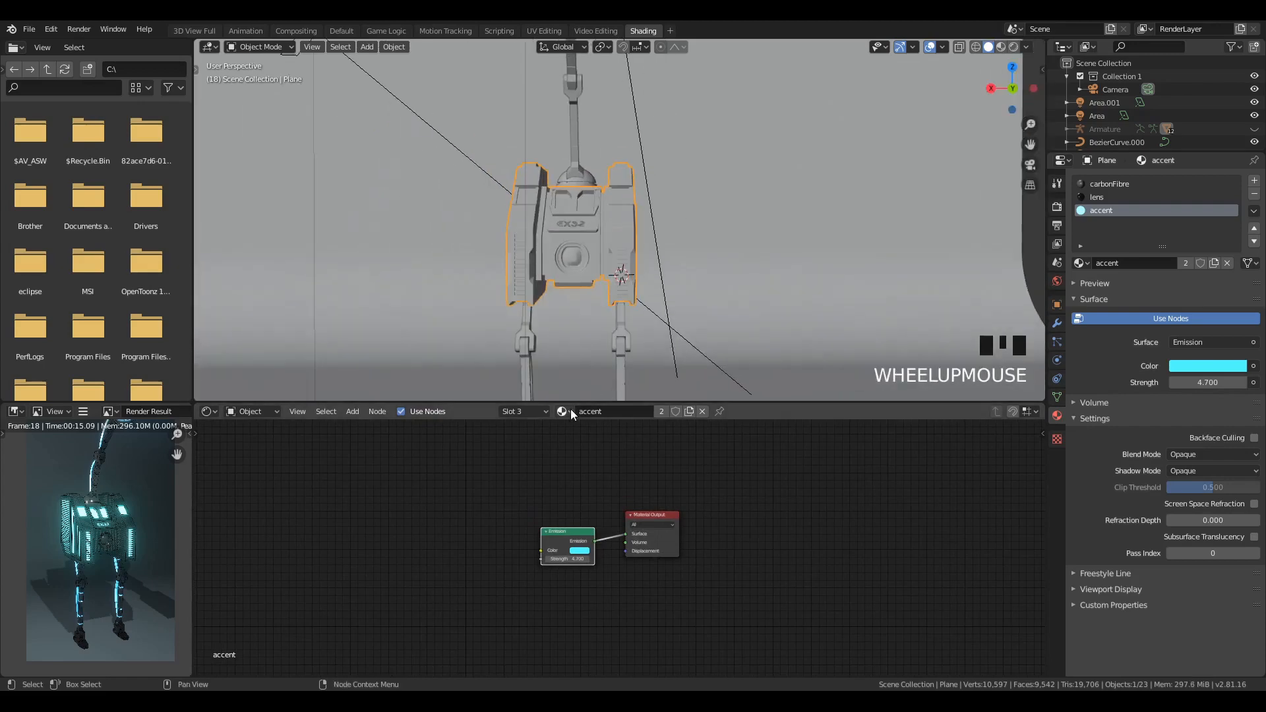
Step: Try carbonFibre in the body's accent slot, switch the viewport to rendered shading, and undo the material replacement
click(561, 411)
click(593, 455)
key(z)
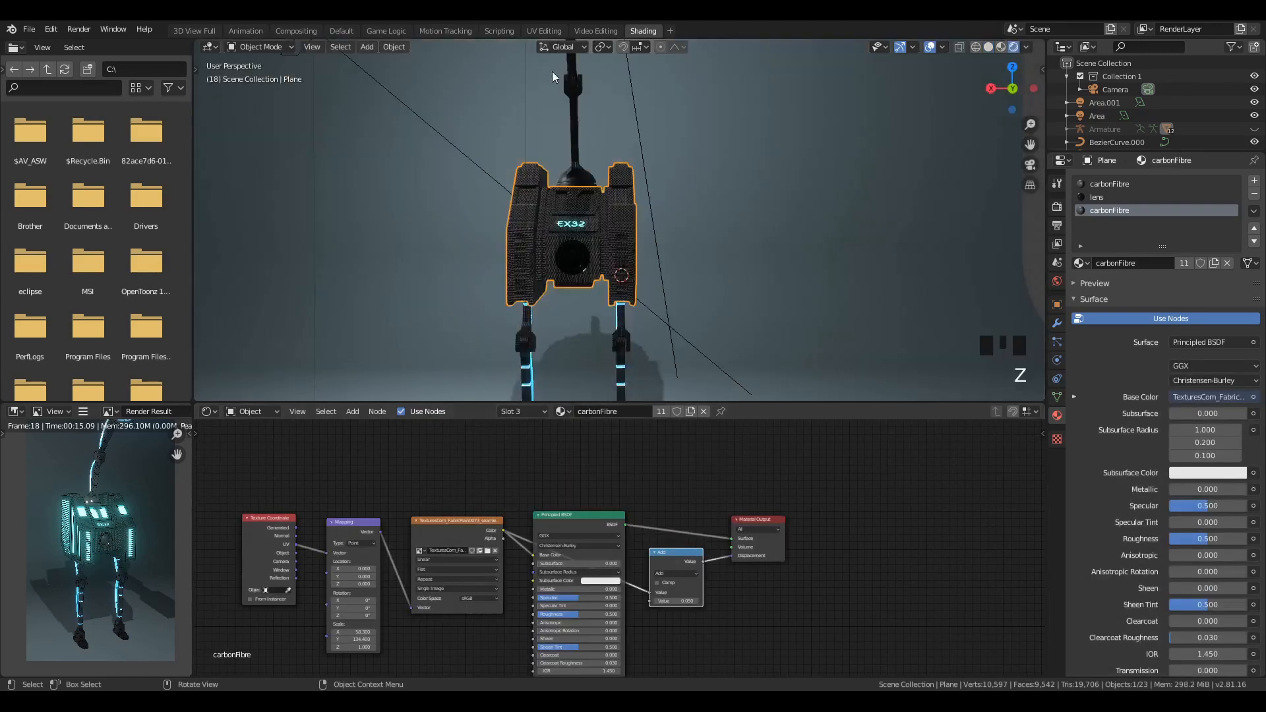
key(ctrl+z)
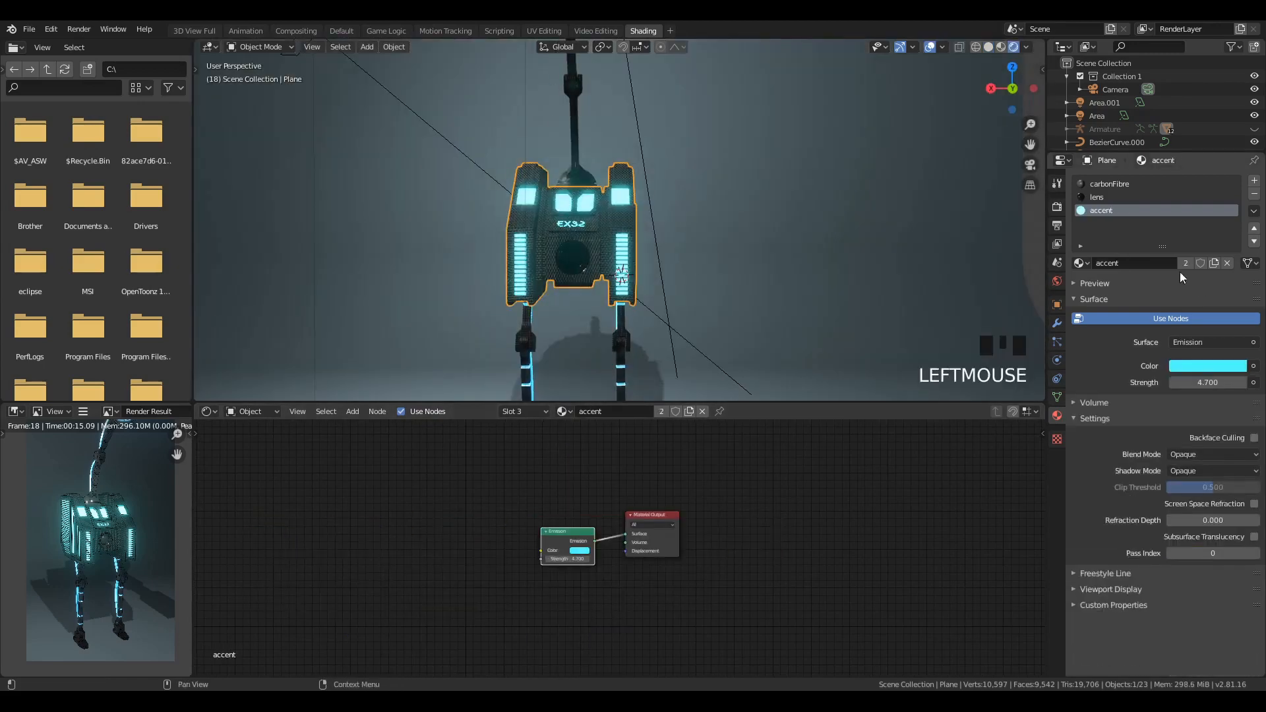
Step: In the body's carbonFibre material, link the image texture's Color output to the Principled BSDF's Roughness input
click(1148, 184)
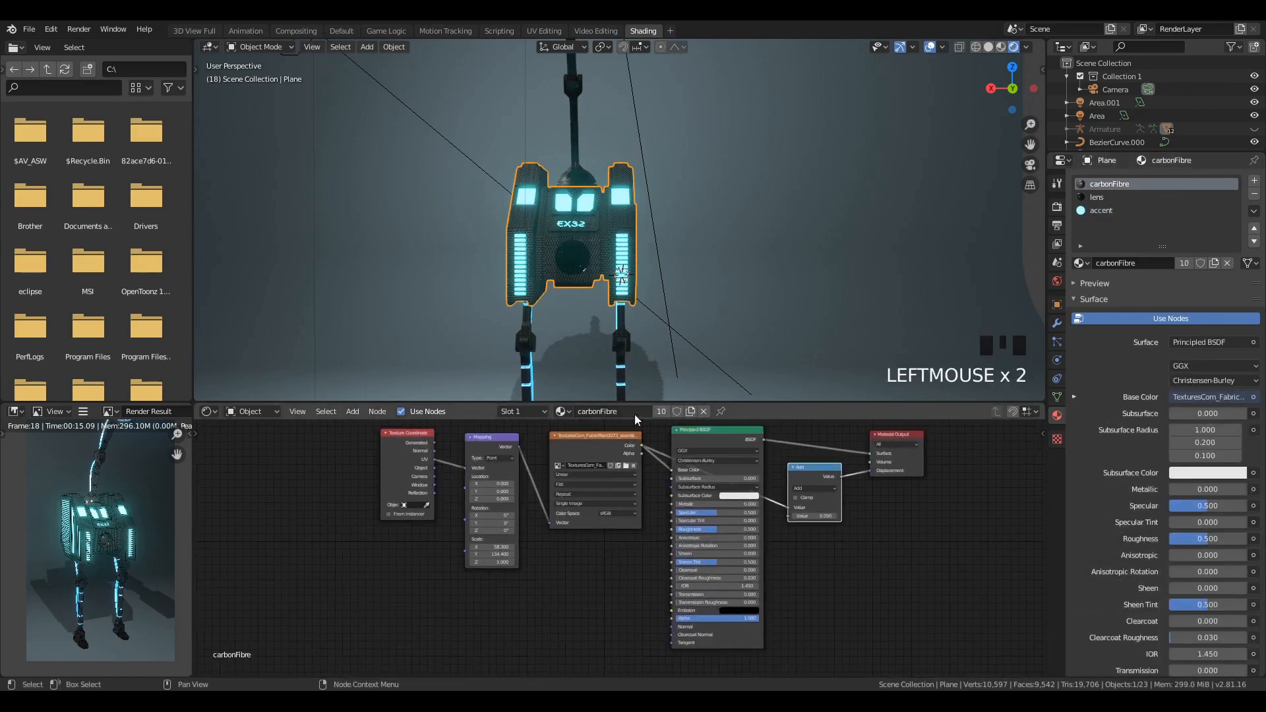
click(569, 413)
scroll(535, 552, up, 3)
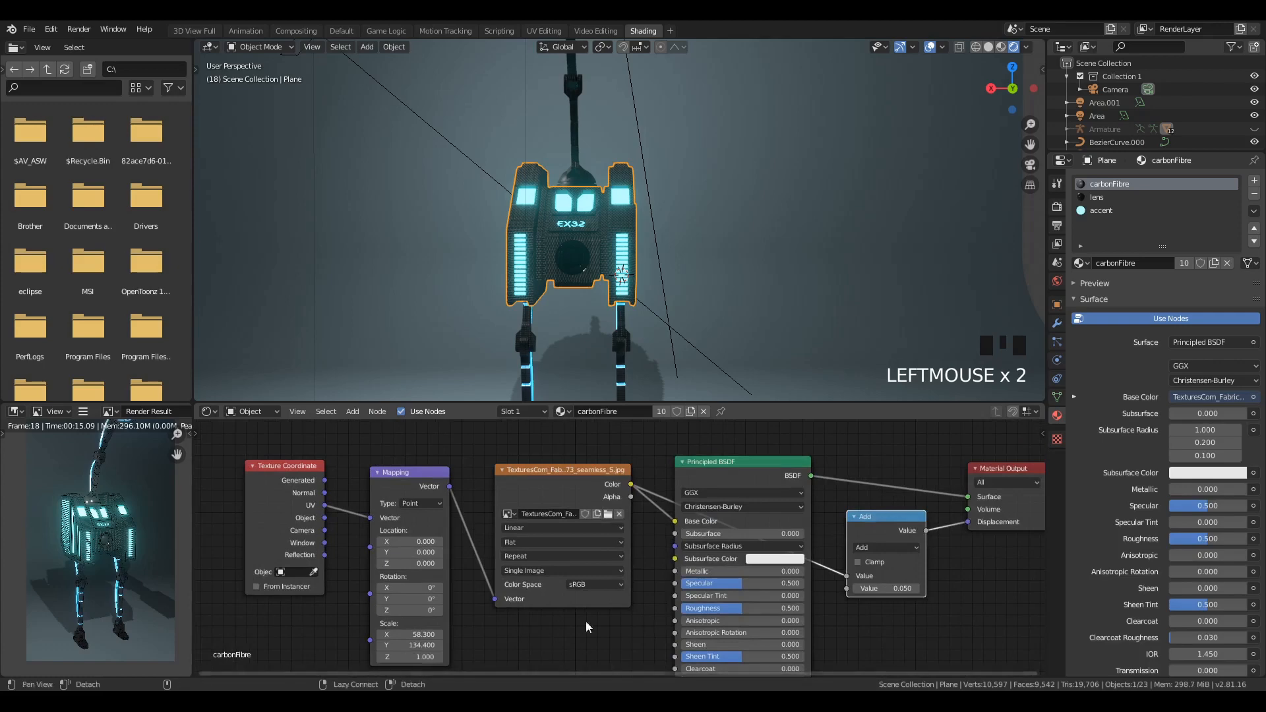
alt+scroll(586, 621, up, 1)
drag(546, 440, 590, 563)
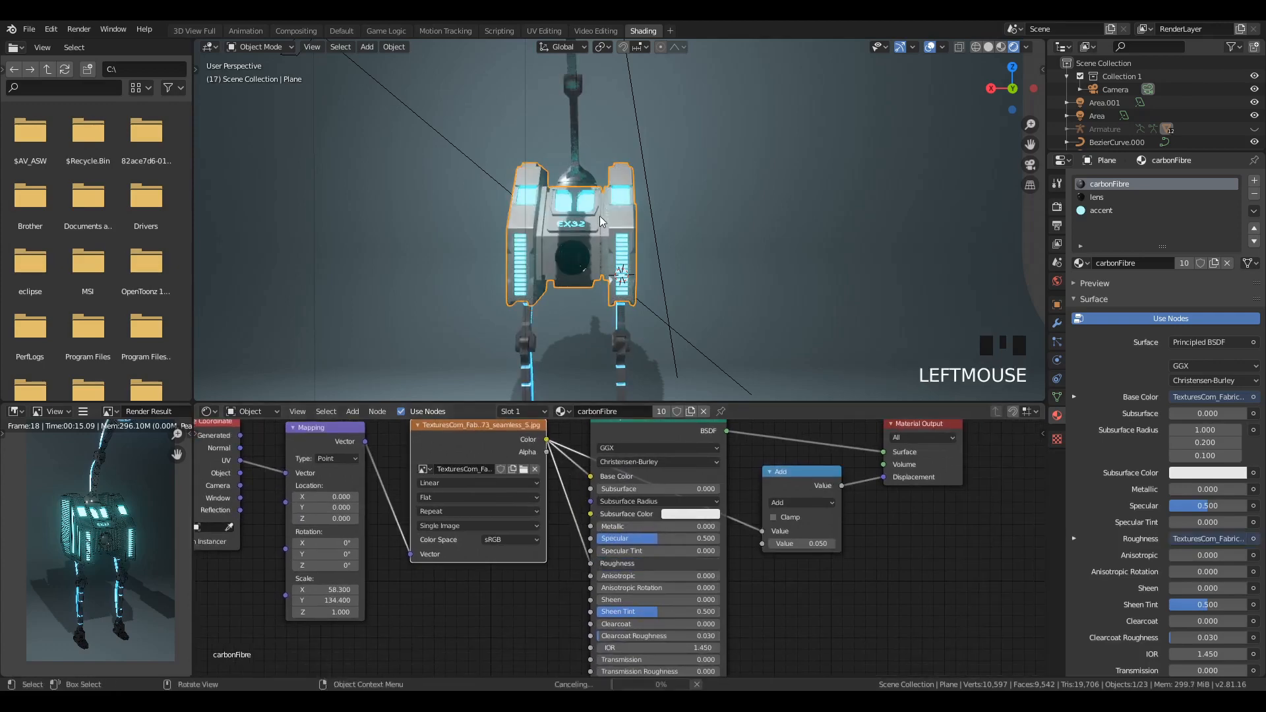
scroll(600, 216, up, 6)
middle_drag(565, 236, 664, 246)
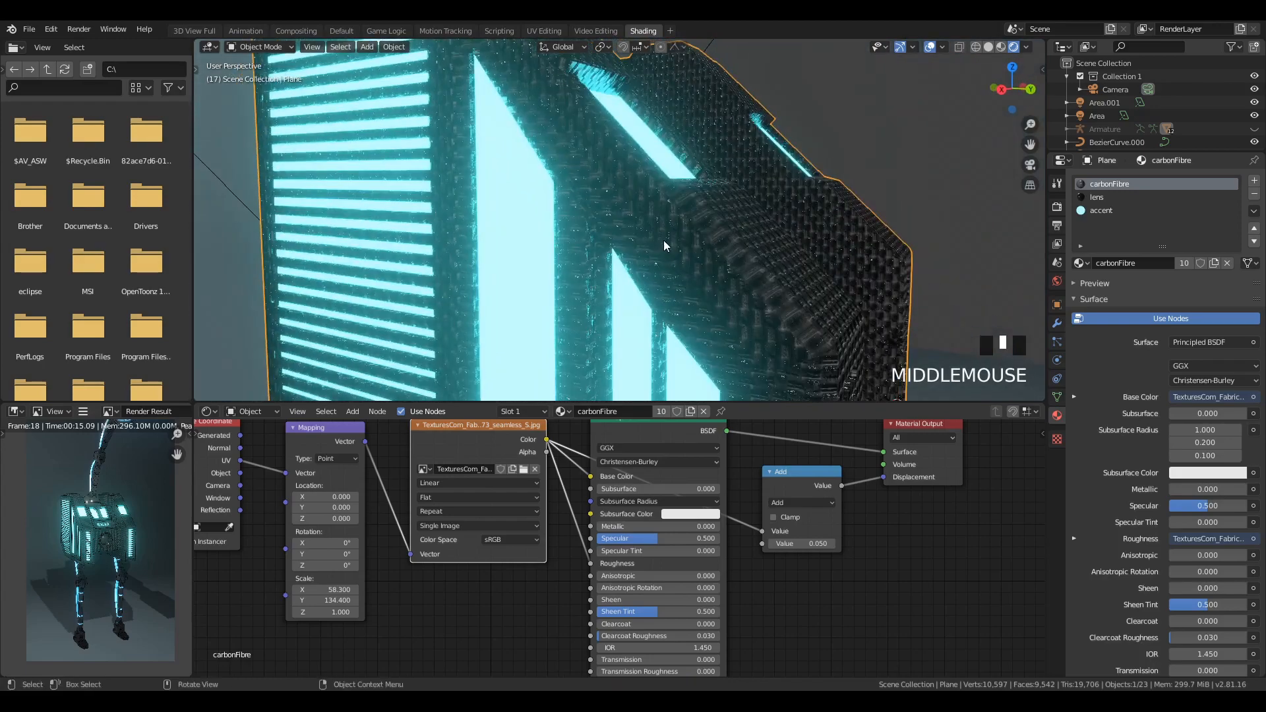
scroll(786, 267, down, 5)
middle_drag(786, 267, 666, 282)
key(KP_0)
scroll(666, 283, up, 8)
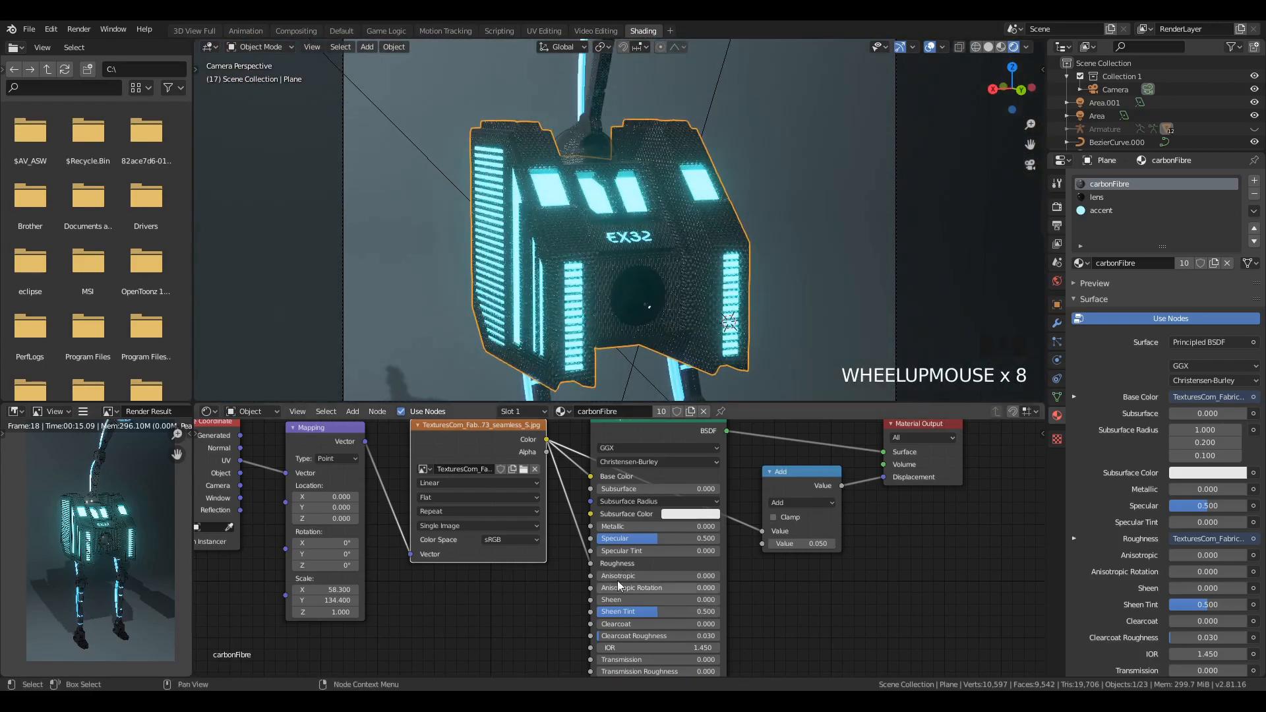
Step: Try the texture's Color output on the Metallic input instead of Roughness, and return the link to Roughness
drag(590, 565, 578, 603)
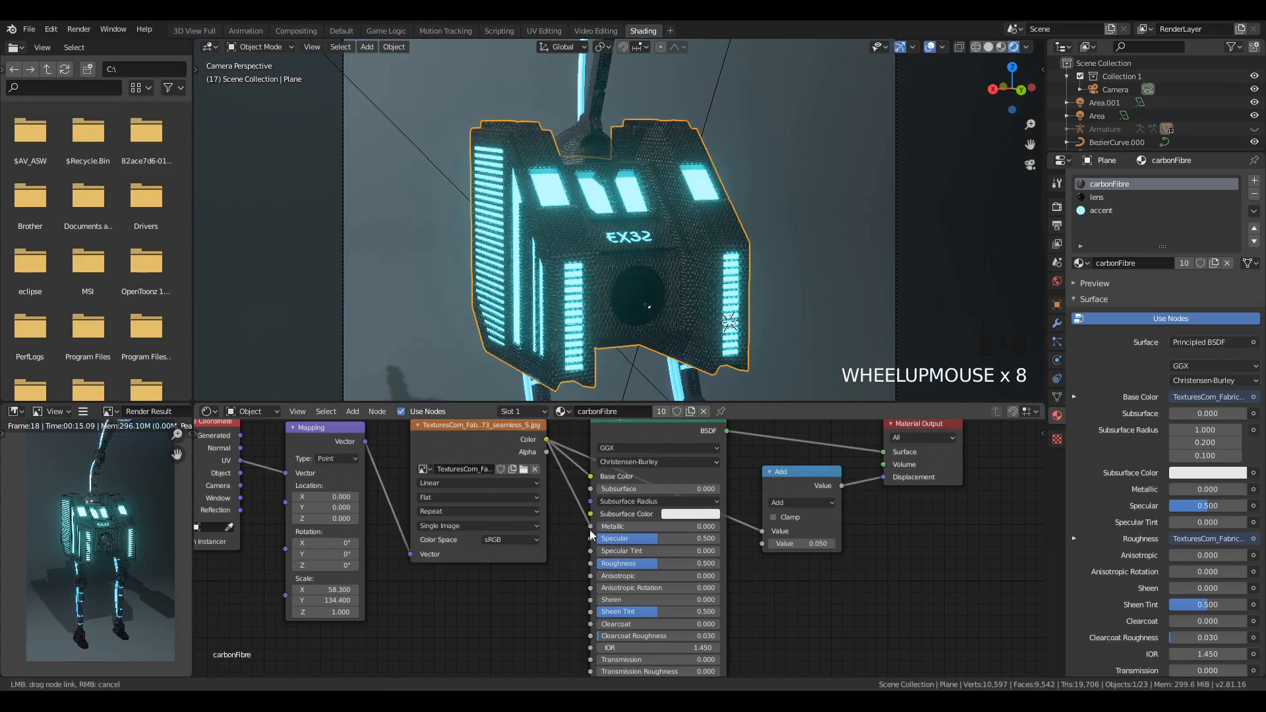
drag(591, 532, 591, 526)
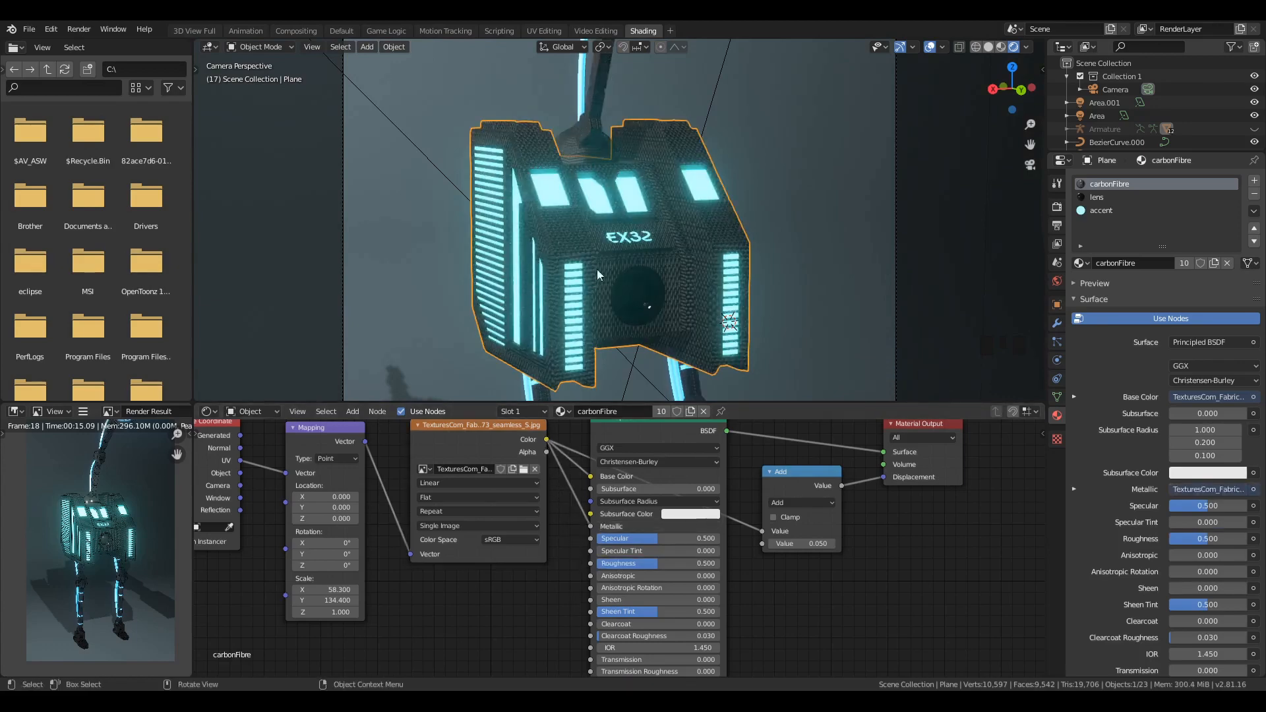
scroll(633, 382, up, 4)
scroll(604, 330, down, 2)
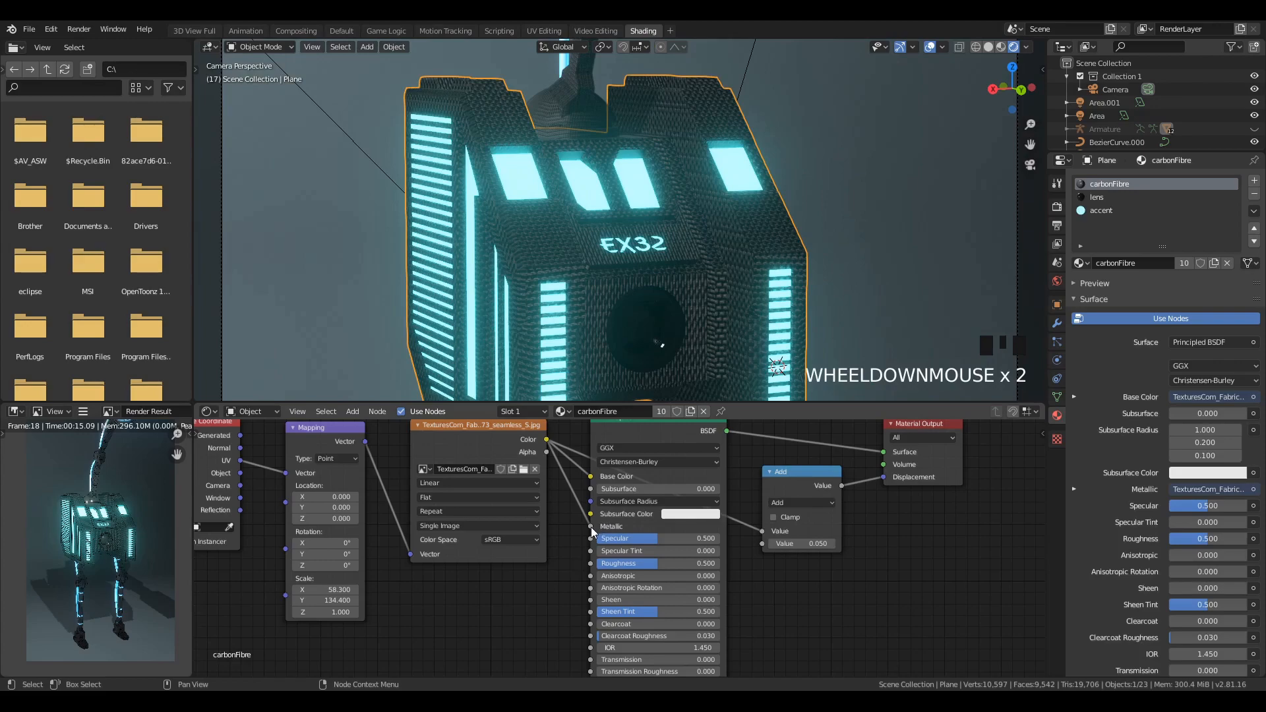
drag(591, 526, 591, 564)
scroll(544, 123, down, 5)
scroll(545, 123, up, 2)
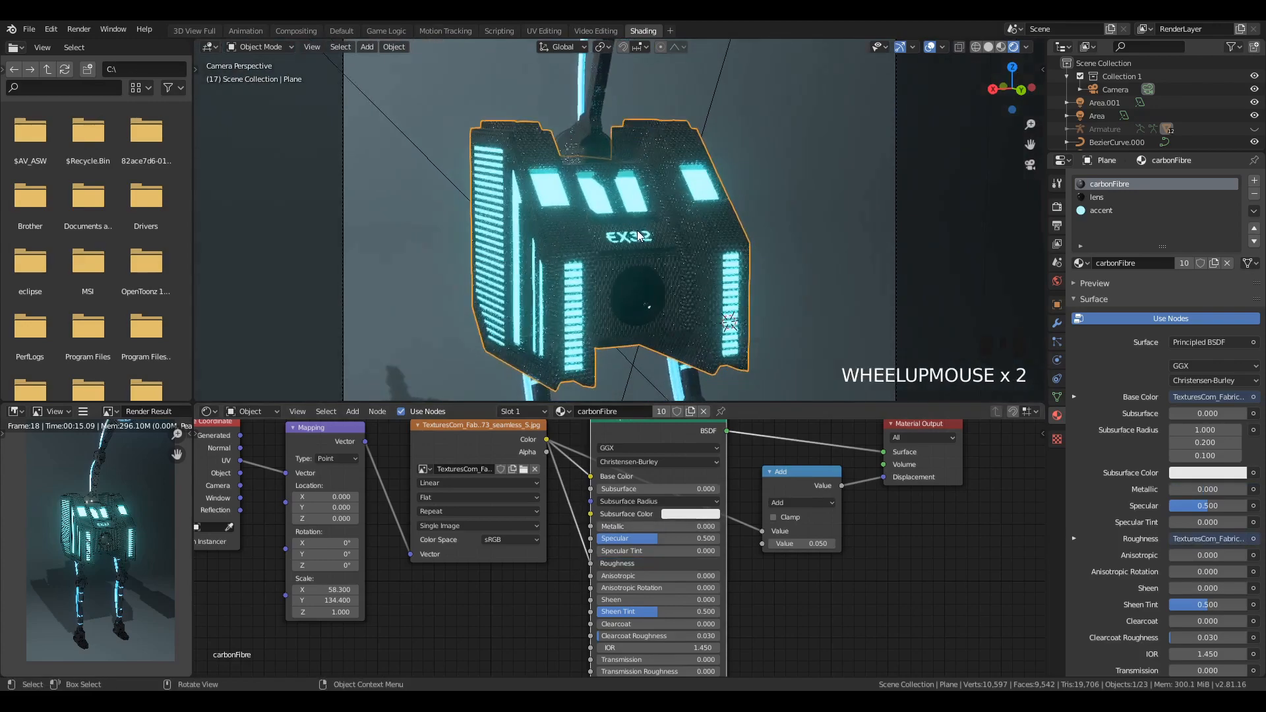
Step: Deselect the body and examine the carbon fibre surface and glow around the EX32 lettering and in the full camera frame
key(a)
key(a)
key(a)
scroll(638, 235, down, 6)
scroll(638, 235, down, 1)
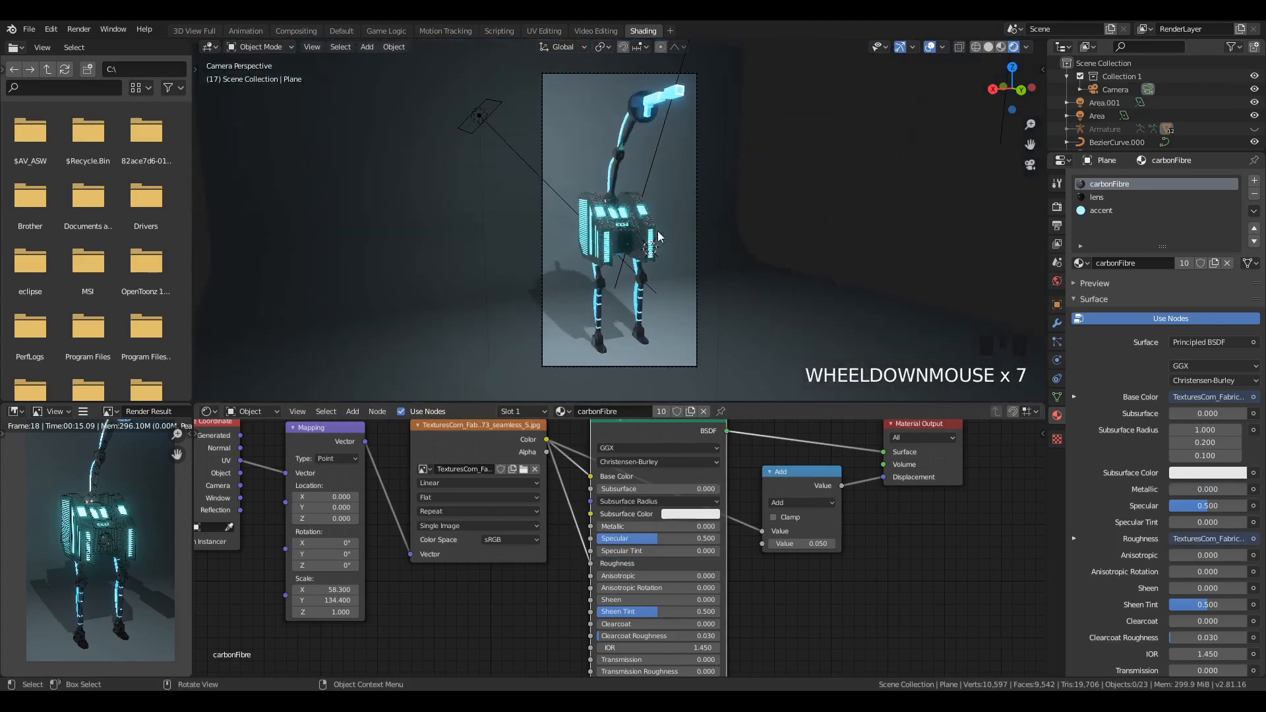
click(683, 196)
scroll(682, 191, down, 3)
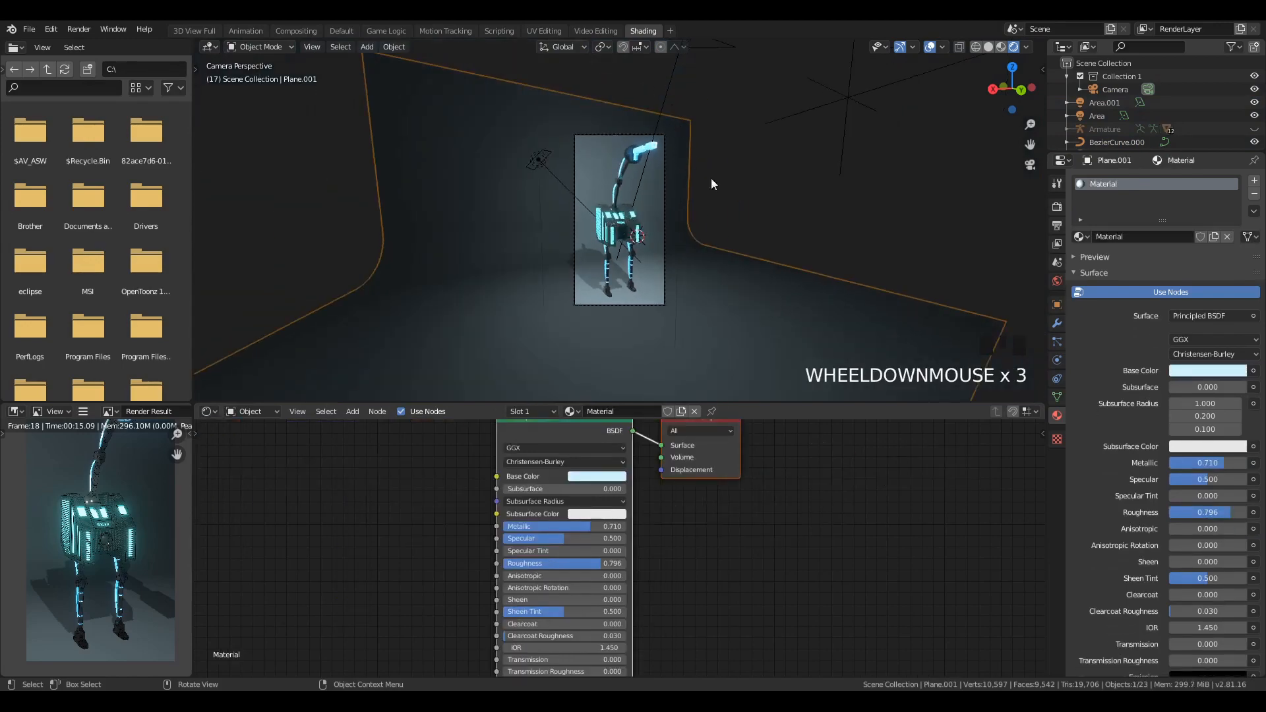
scroll(668, 226, up, 15)
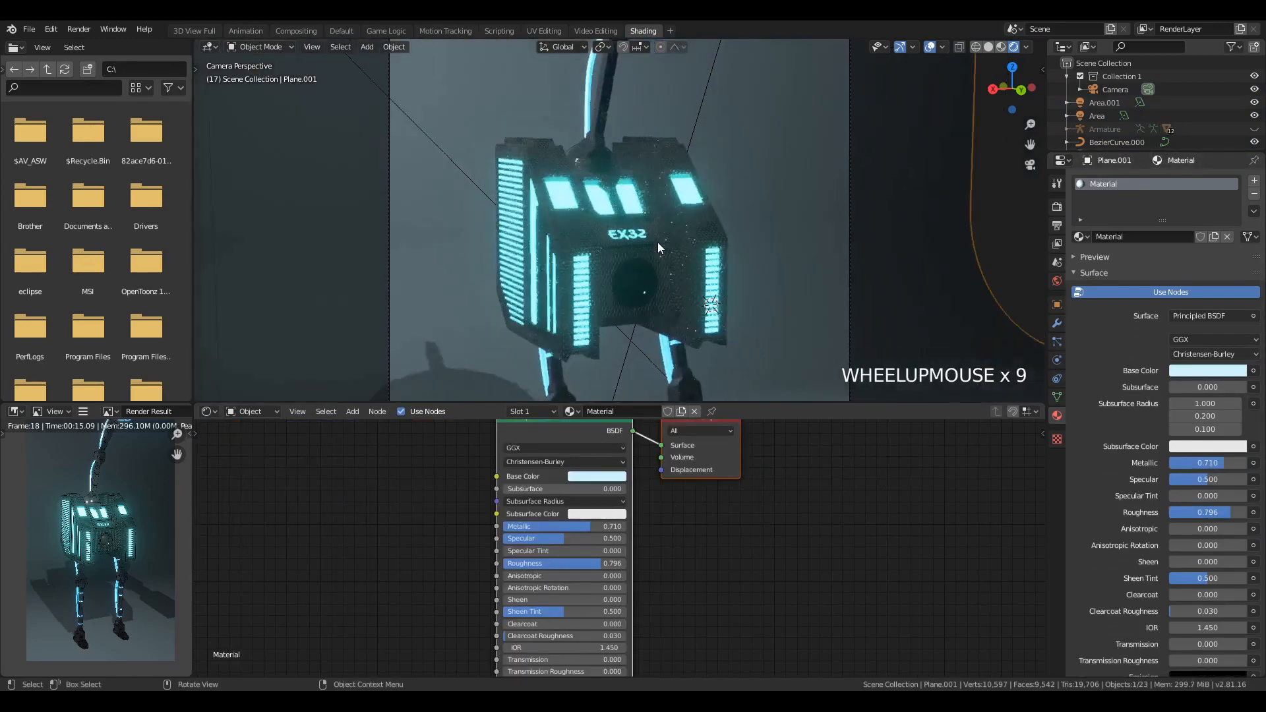
scroll(667, 226, up, 6)
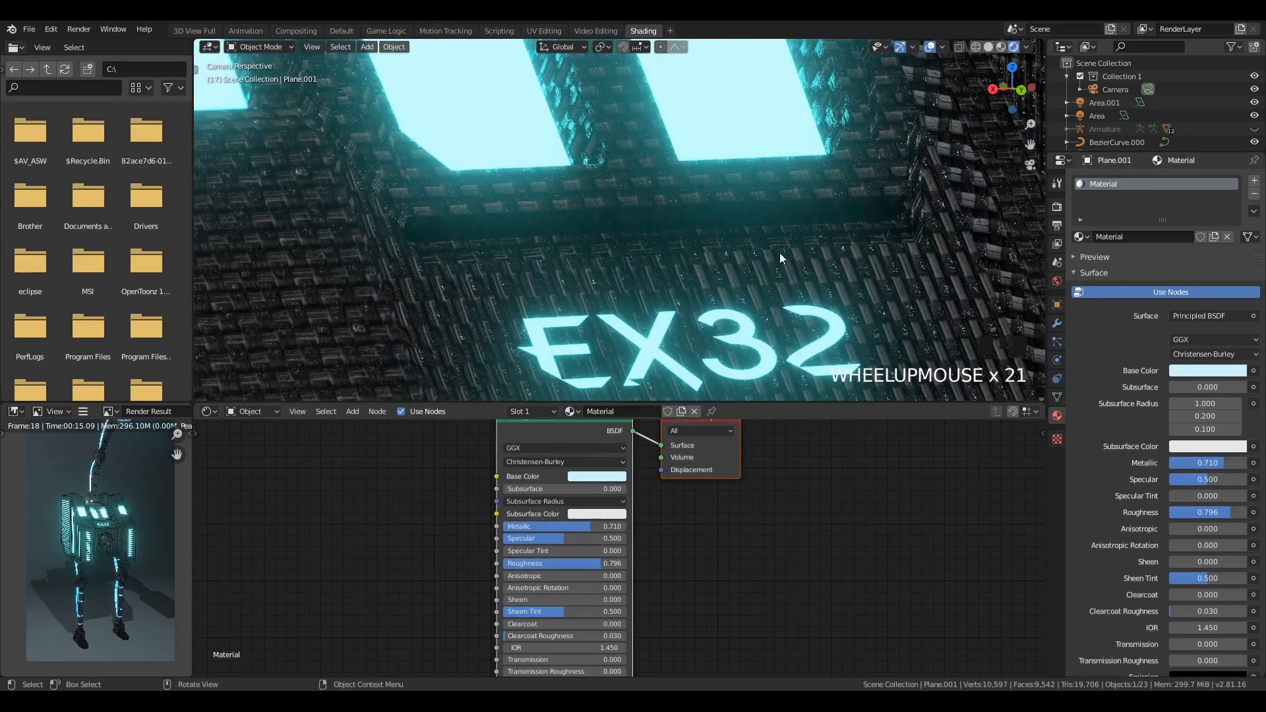
scroll(763, 259, down, 20)
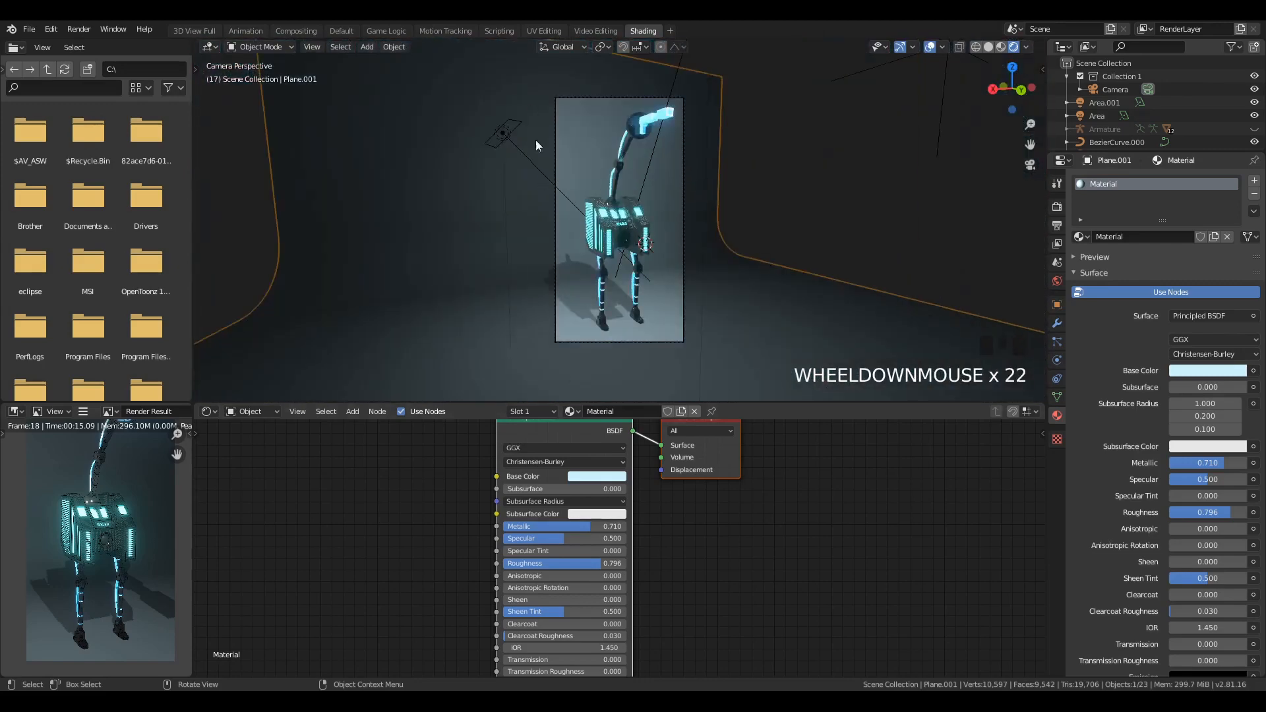
Step: Show the render settings and examine the robot body's carbon fibre surface and glowing panels from several angles
click(1057, 207)
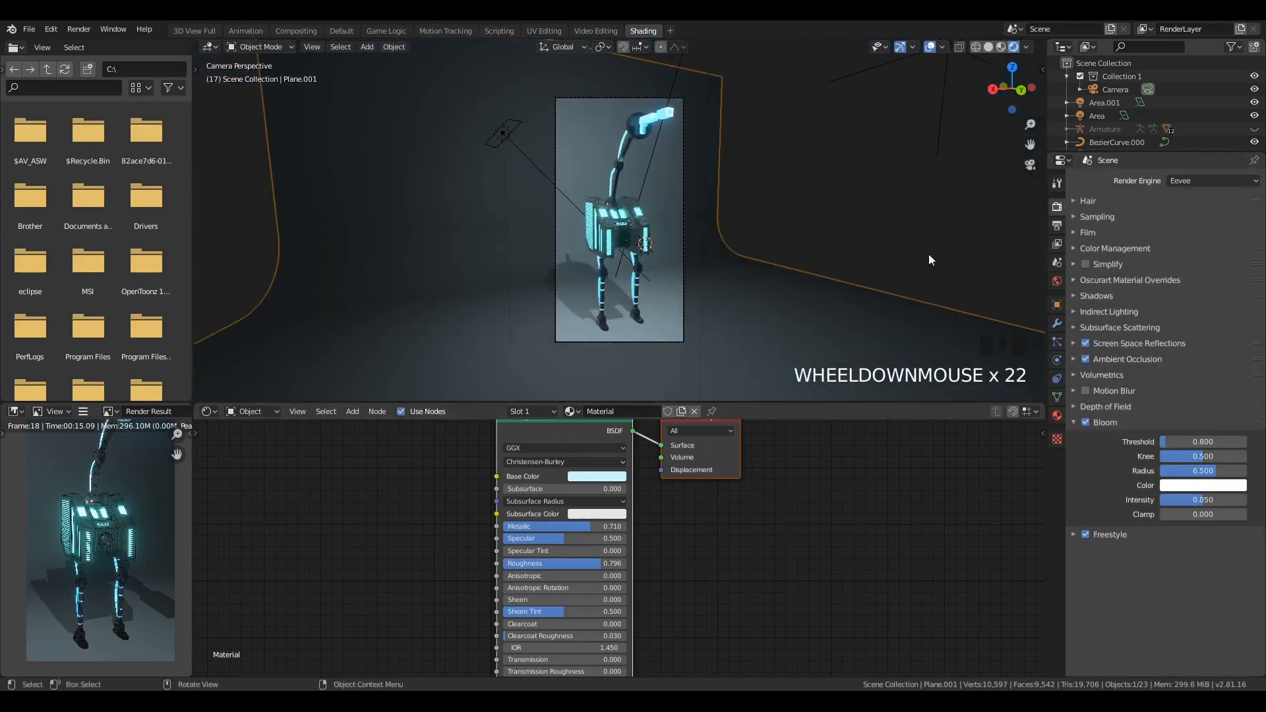
scroll(620, 296, up, 5)
middle_drag(572, 281, 669, 244)
scroll(715, 252, up, 3)
scroll(715, 251, up, 3)
click(621, 277)
click(604, 283)
scroll(602, 288, down, 3)
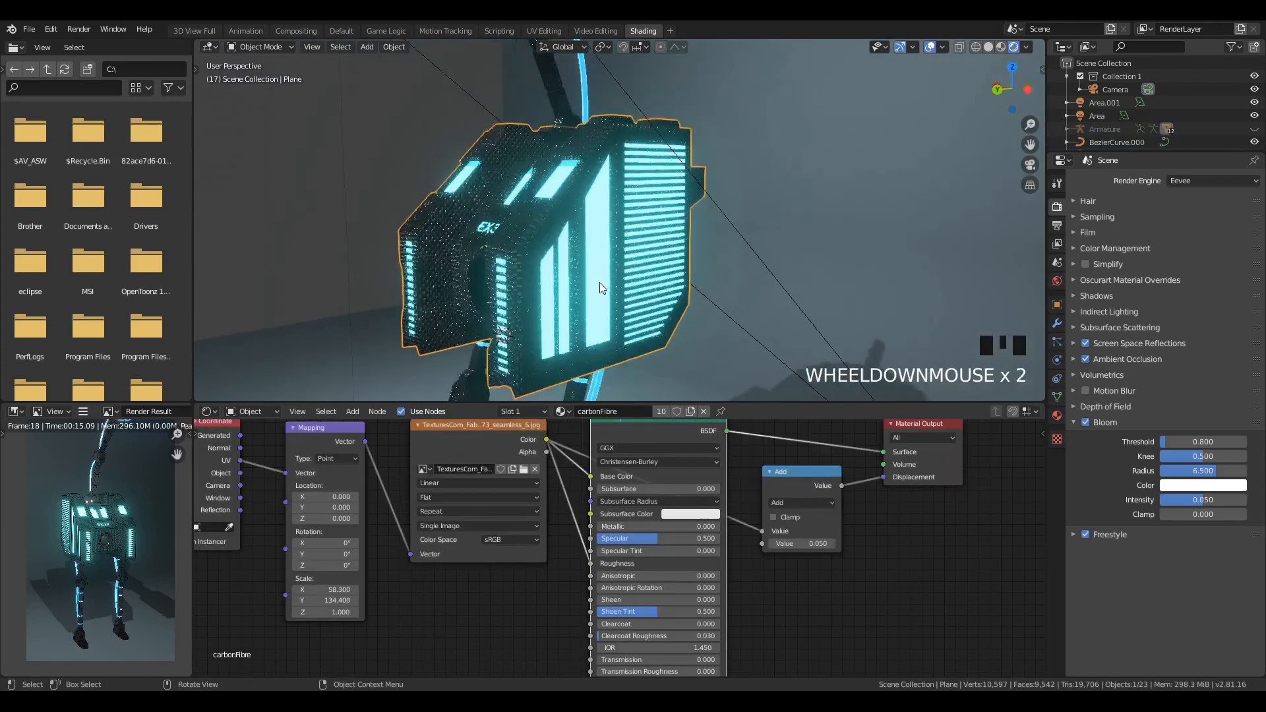
middle_drag(601, 288, 689, 305)
scroll(674, 267, down, 6)
key(a)
key(a)
scroll(513, 287, down, 4)
Step: Smooth the curved backdrop with a level 2 subdivision surface and scale its mesh up in Edit Mode
click(516, 287)
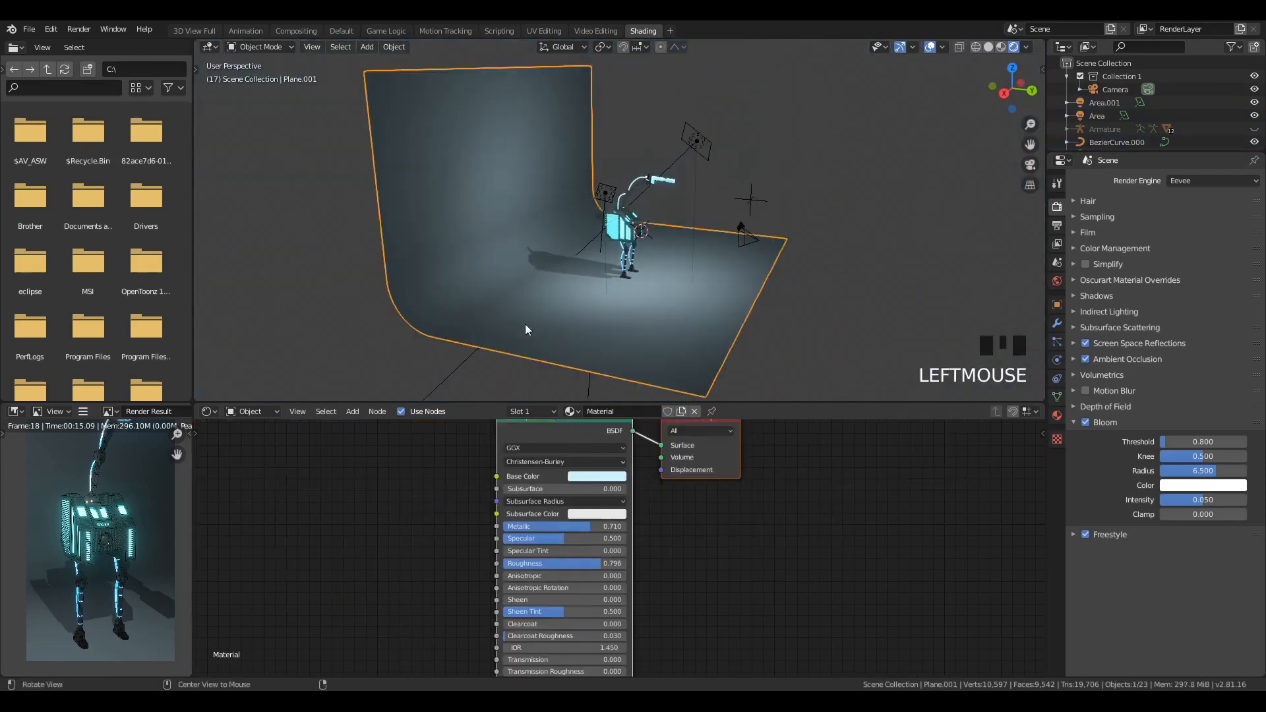
middle_drag(525, 323, 795, 314)
key(ctrl+2)
key(Tab)
key(s)
click(877, 238)
key(Tab)
Step: Stretch the backdrop along the global Y axis
scroll(770, 260, down, 2)
key(s)
key(x)
key(y)
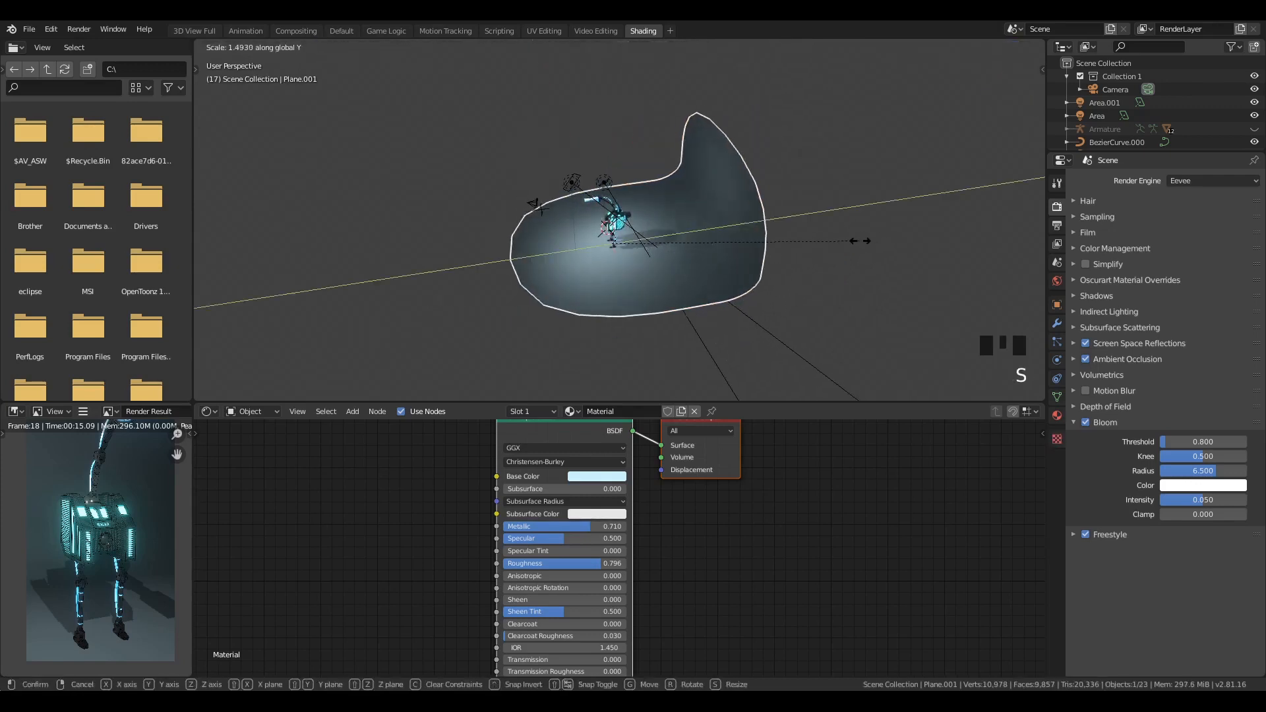
click(782, 255)
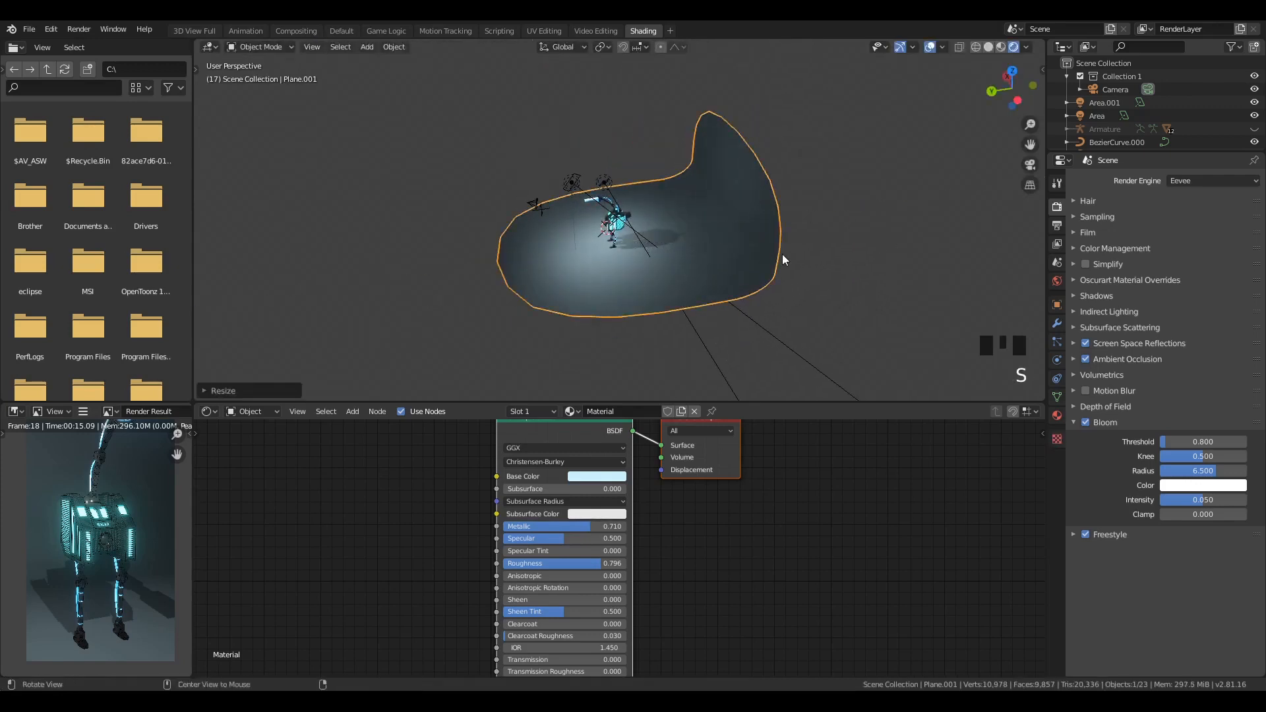
Step: Scale the whole backdrop up in camera view until it extends well beyond the camera frame behind the robot
middle_drag(782, 255, 842, 220)
key(KP_0)
scroll(841, 219, down, 5)
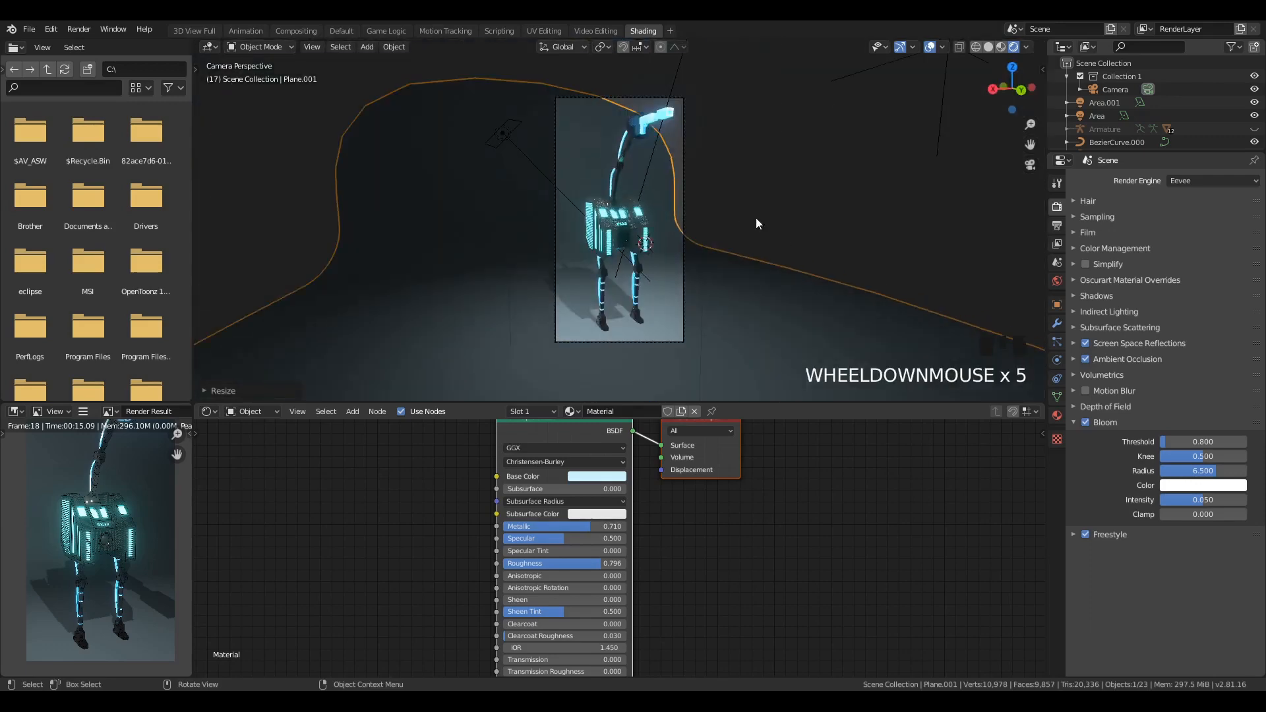
key(s)
key(s)
click(815, 211)
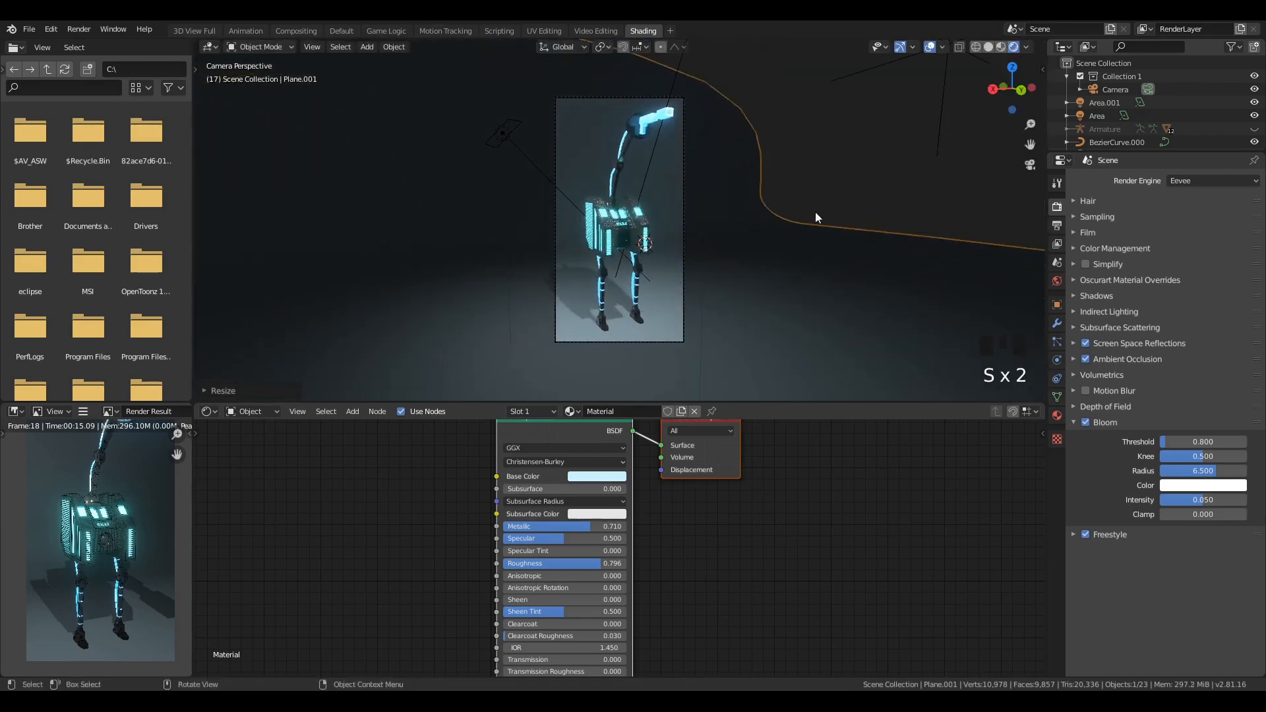
Step: Deselect the backdrop and render the current frame from the camera
scroll(790, 202, up, 4)
scroll(790, 202, down, 5)
scroll(790, 202, down, 1)
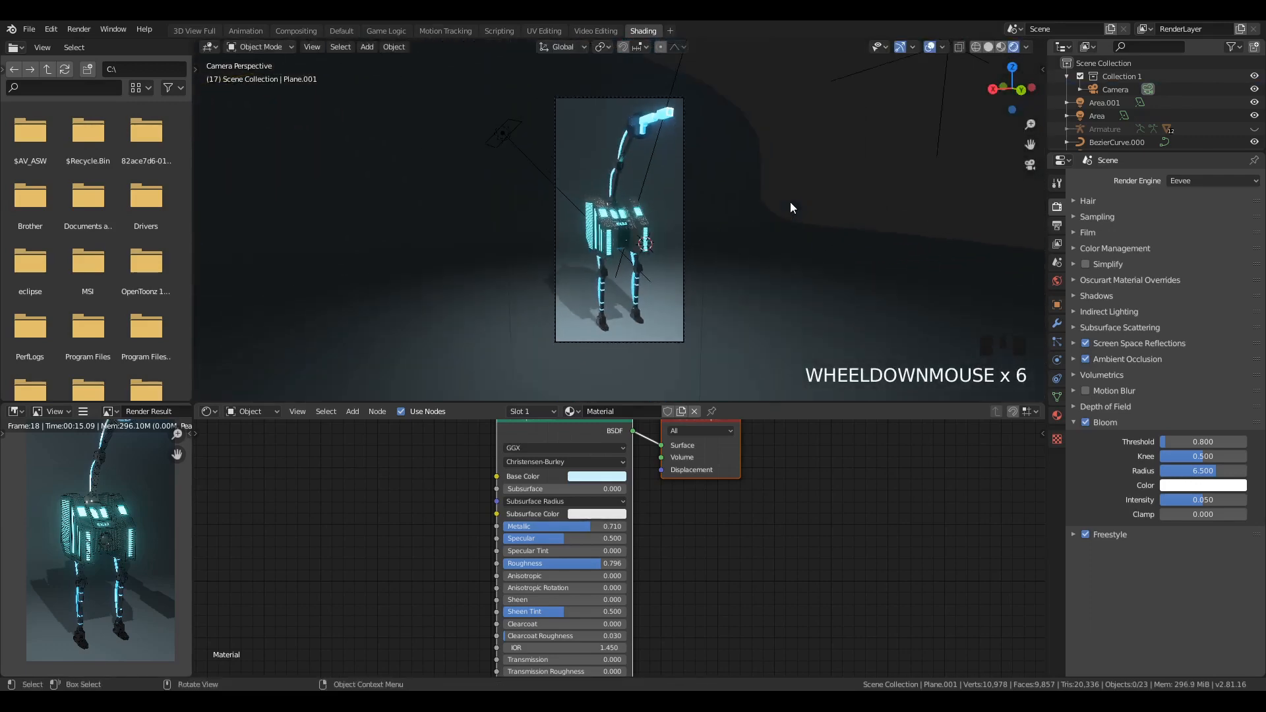
key(F12)
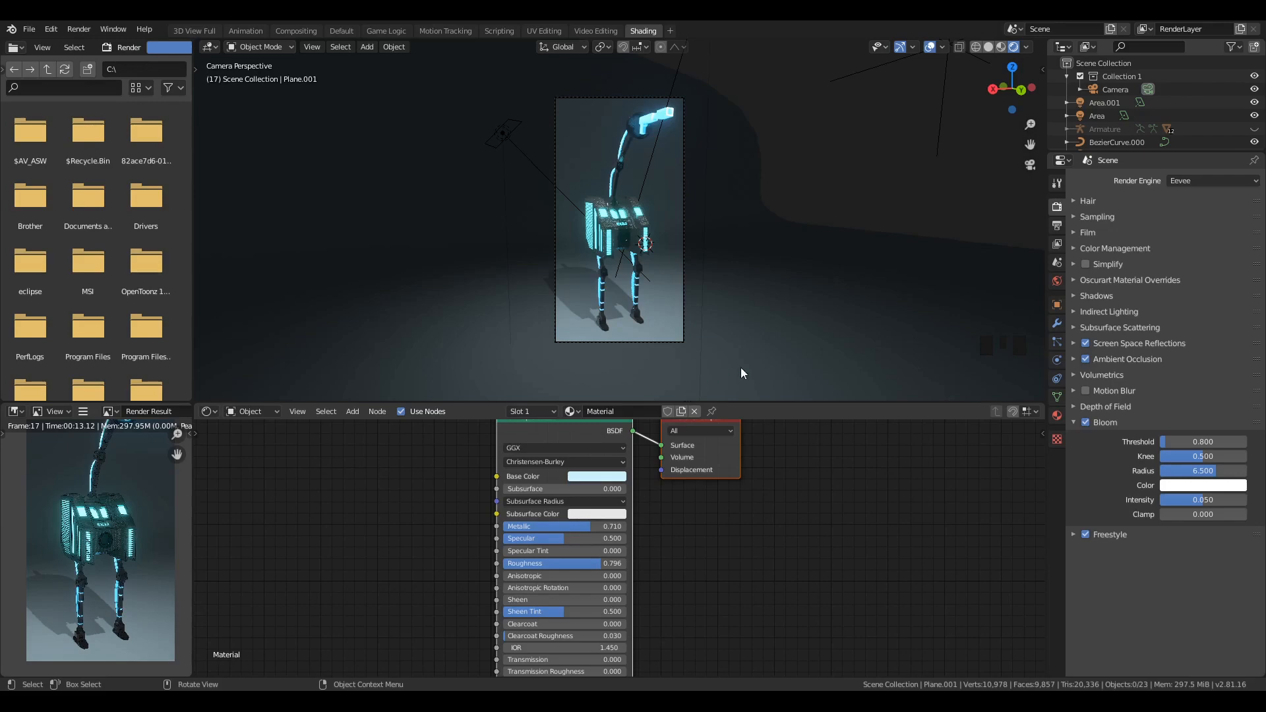
Step: Select the robot body, enter Edit Mode on its mesh and switch to the Default workspace
scroll(620, 370, up, 9)
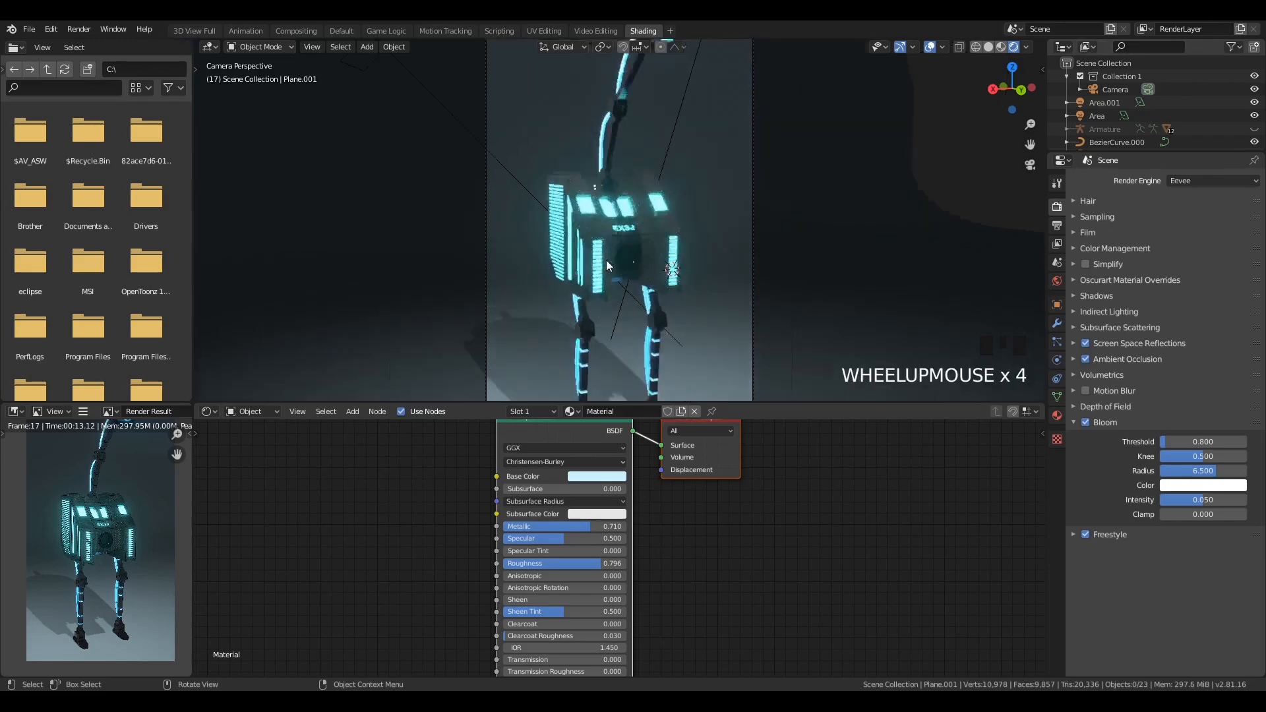
middle_drag(620, 370, 604, 260)
click(605, 260)
key(Tab)
scroll(636, 287, up, 5)
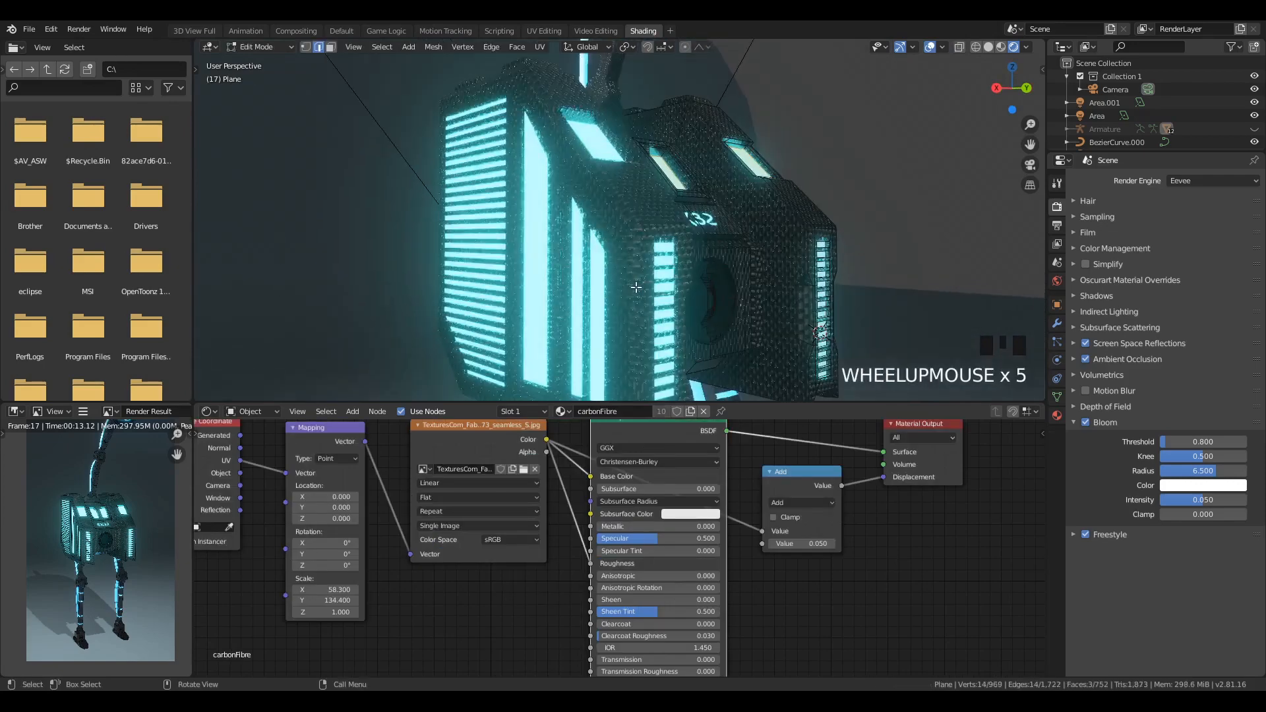
middle_drag(661, 325, 607, 278)
scroll(633, 296, down, 4)
scroll(616, 300, up, 3)
click(615, 283)
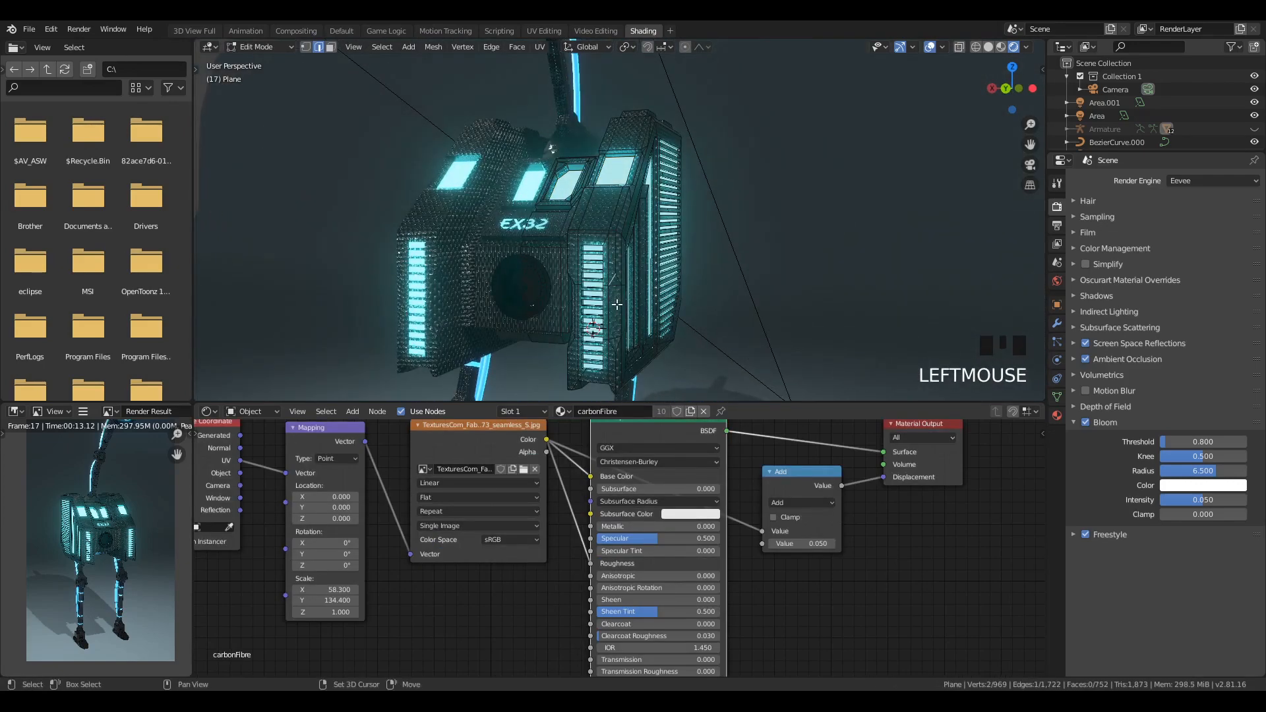
click(348, 33)
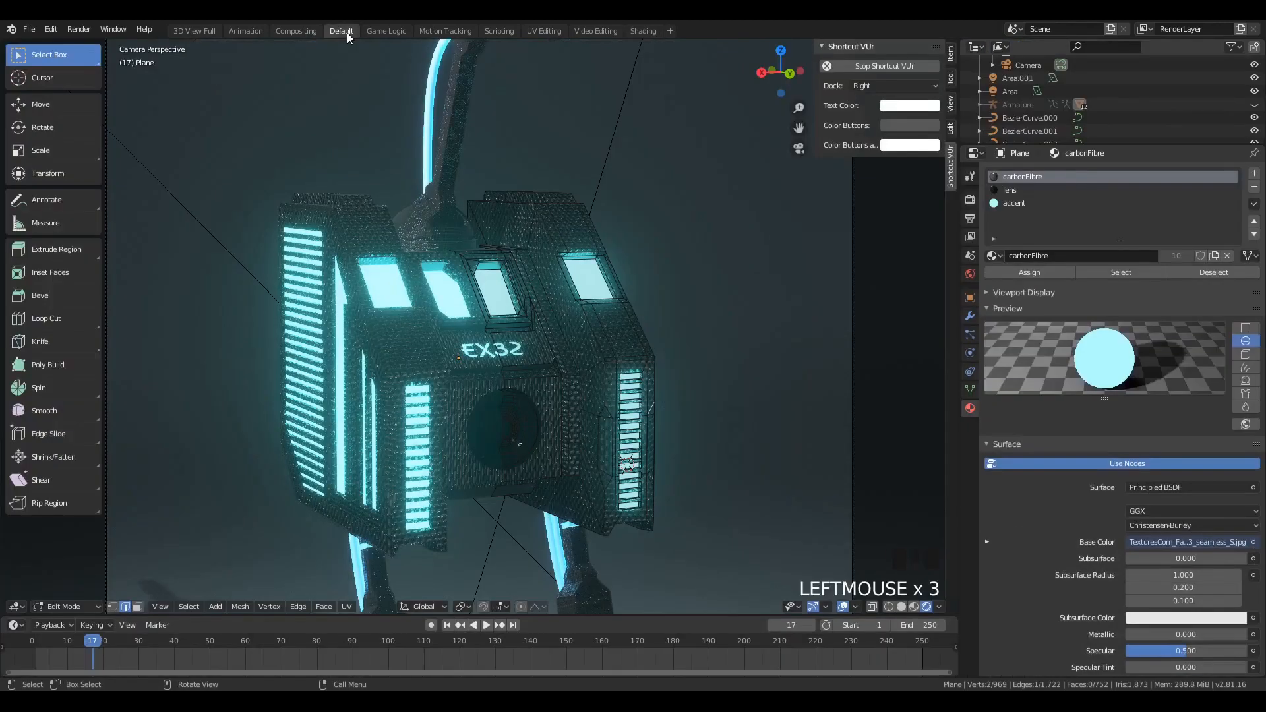
Step: Assign the accent material to the narrow tapered face strips on both sides of the body's front vent, and return to Object Mode
click(137, 607)
shift+click(603, 422)
shift+click(612, 448)
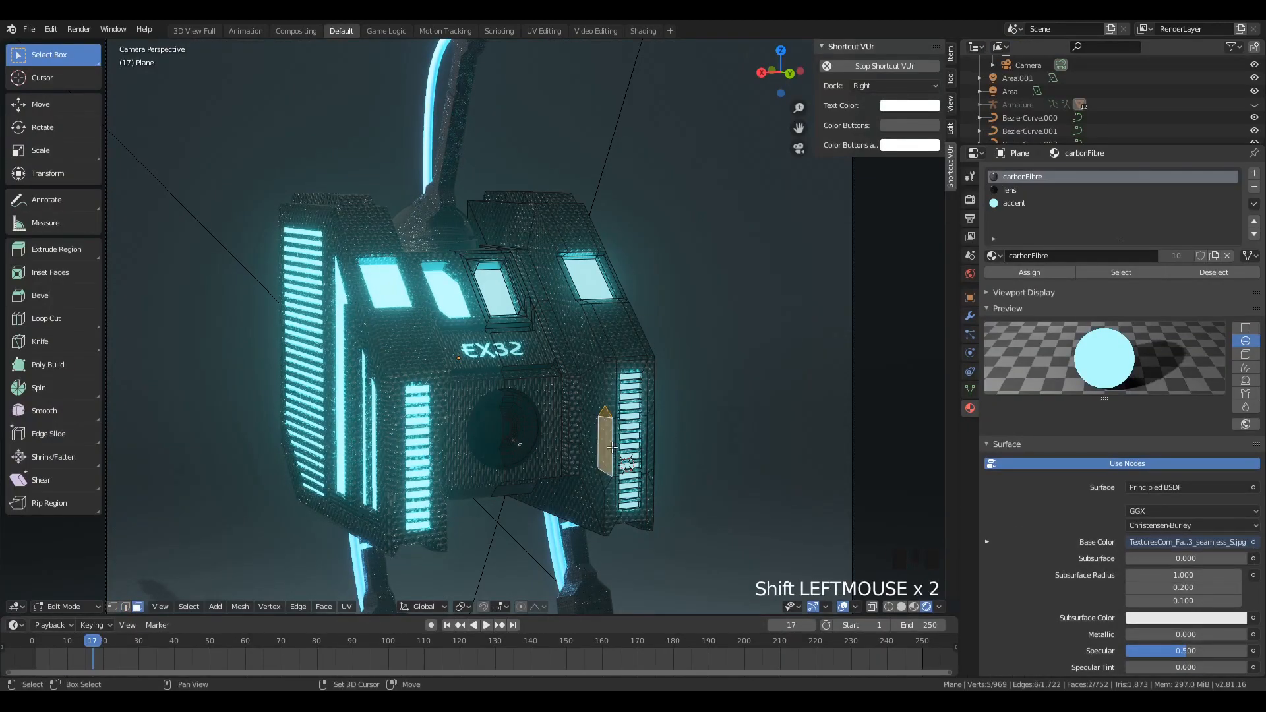
shift+click(605, 476)
middle_drag(605, 476, 560, 441)
scroll(560, 437, up, 7)
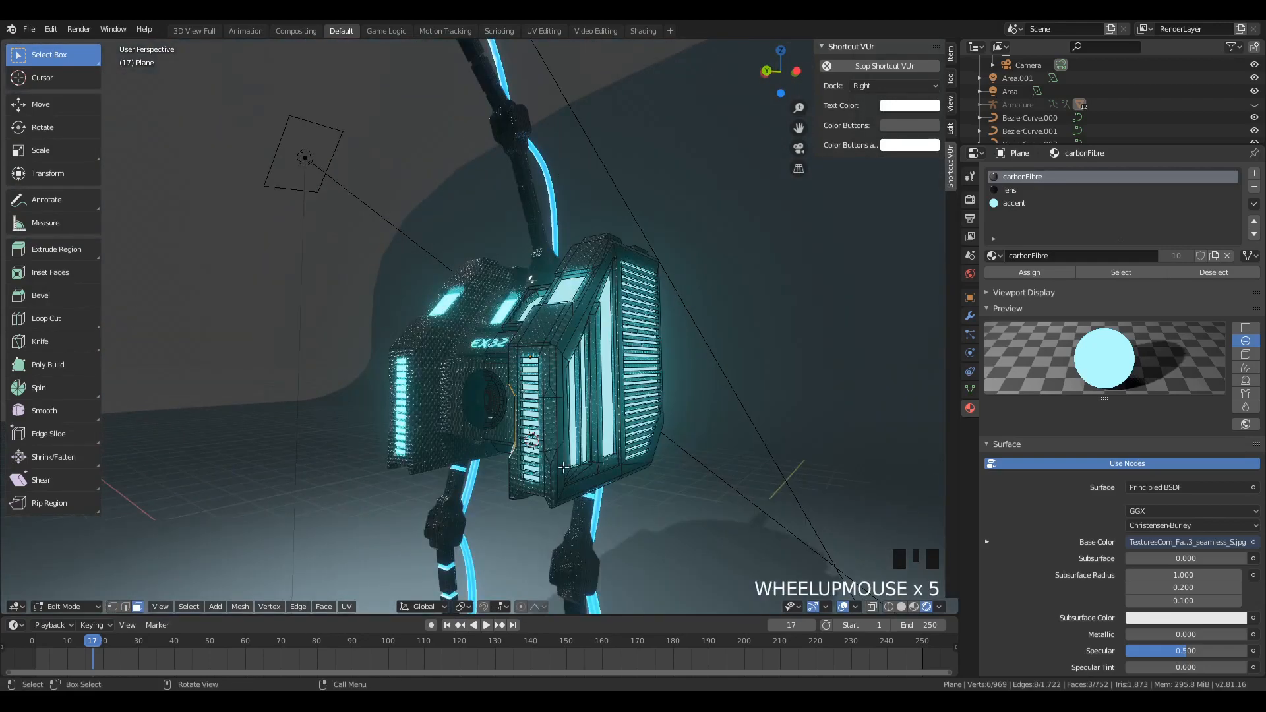
shift+click(594, 471)
shift+click(600, 543)
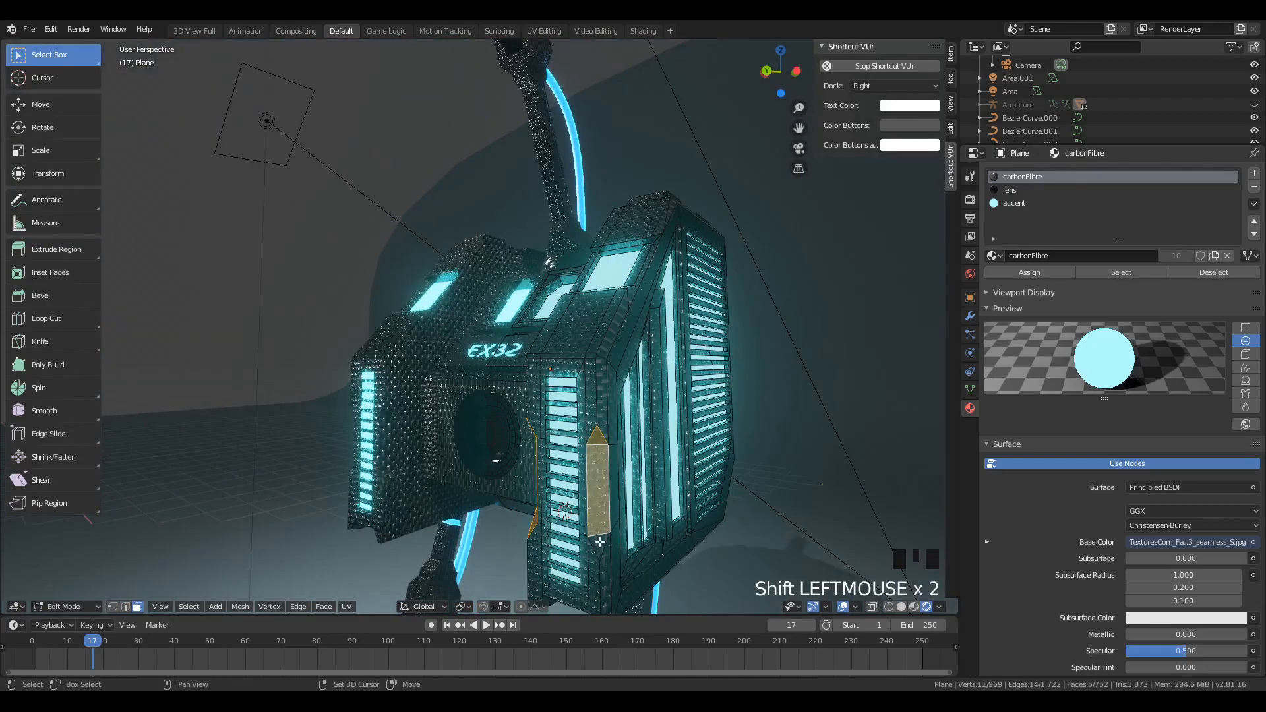
shift+click(528, 526)
middle_drag(528, 527, 560, 518)
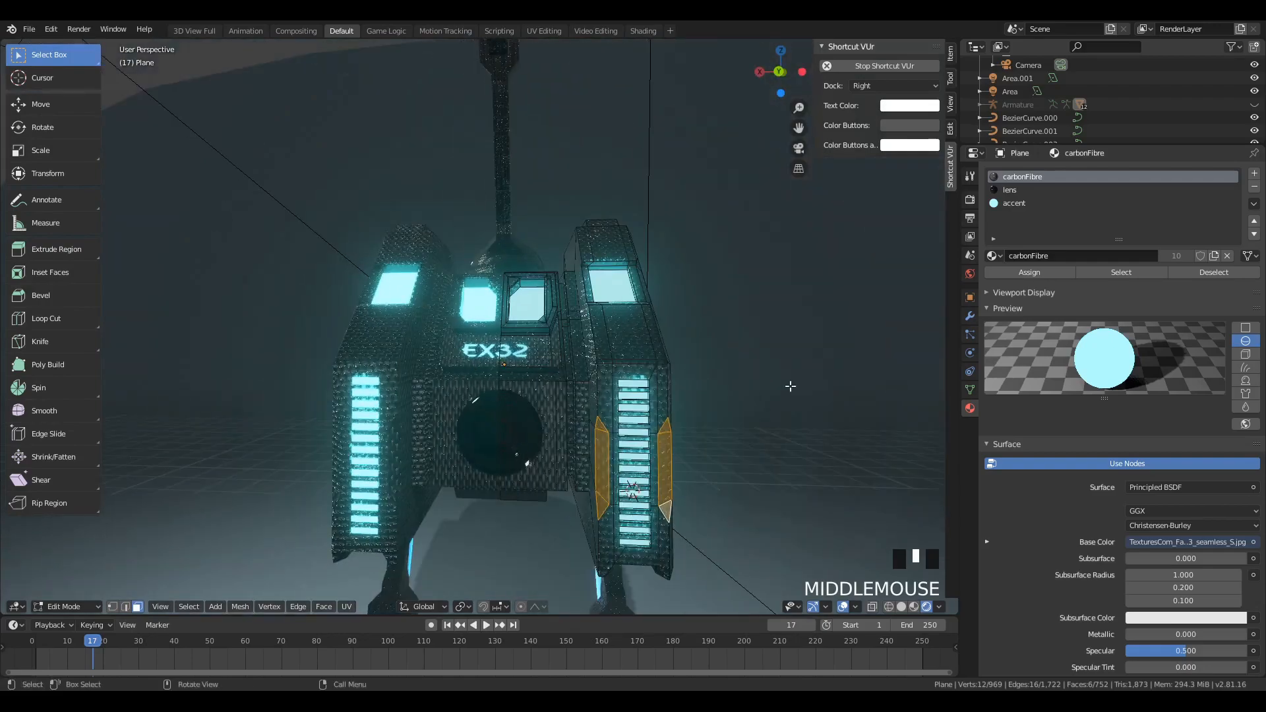
click(1022, 203)
click(1016, 270)
key(Tab)
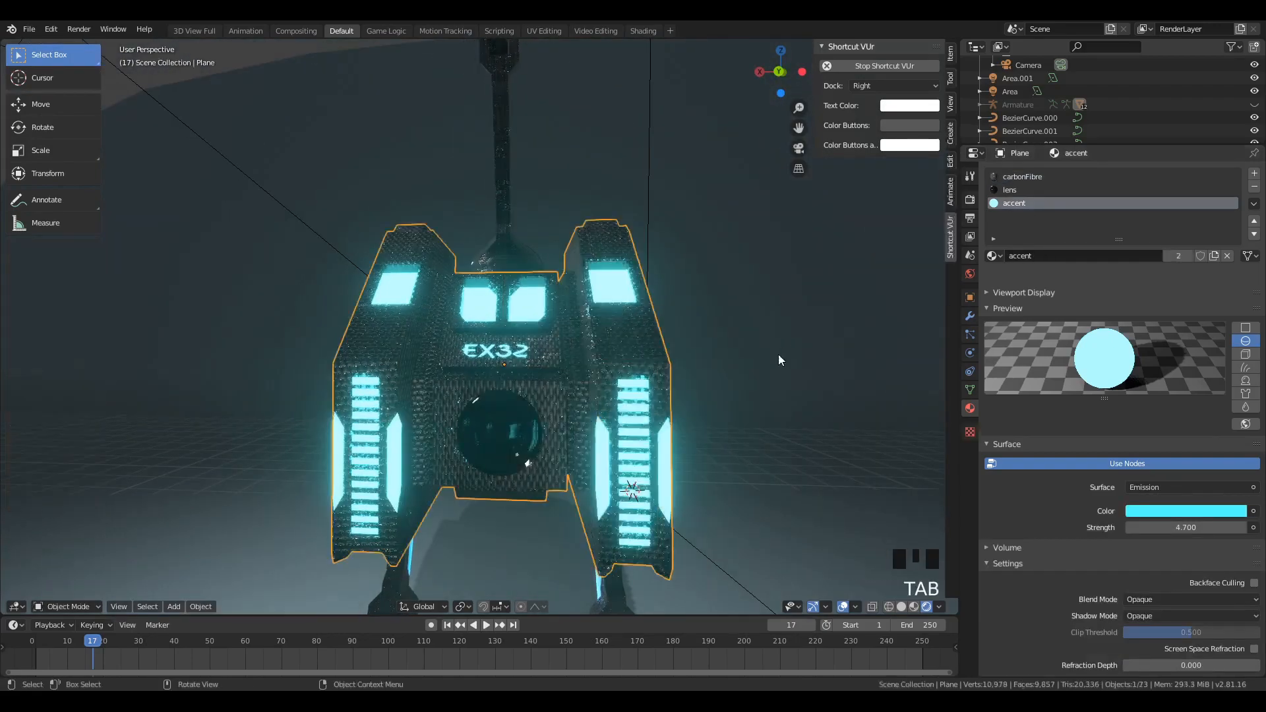
middle_drag(779, 354, 746, 442)
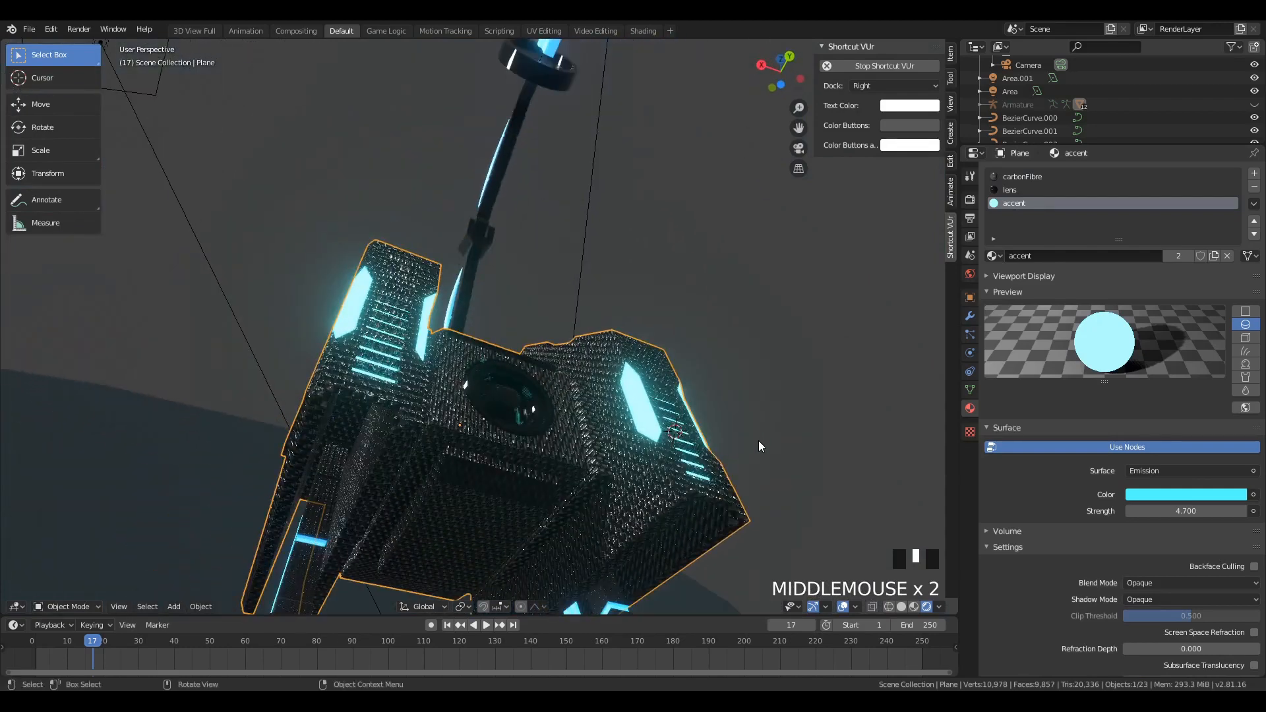